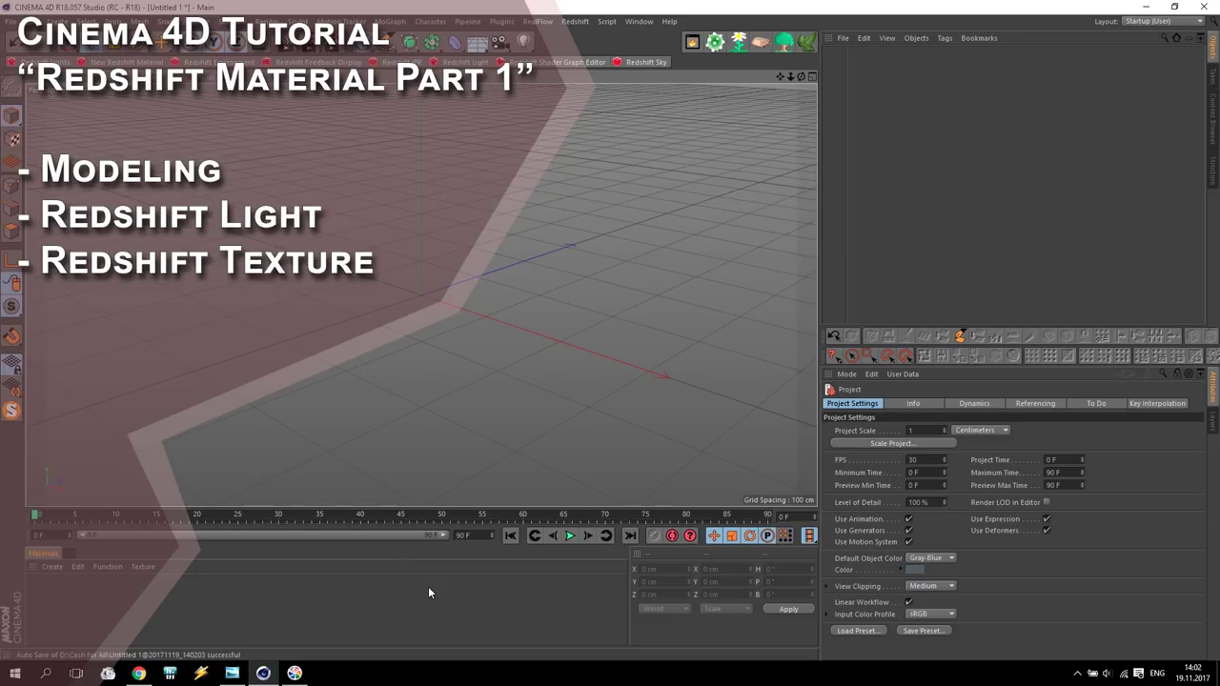
Bring the Material 1.jpg aluminium, iron, gold and chrome reference image in front of Cinema 4D.
click(232, 674)
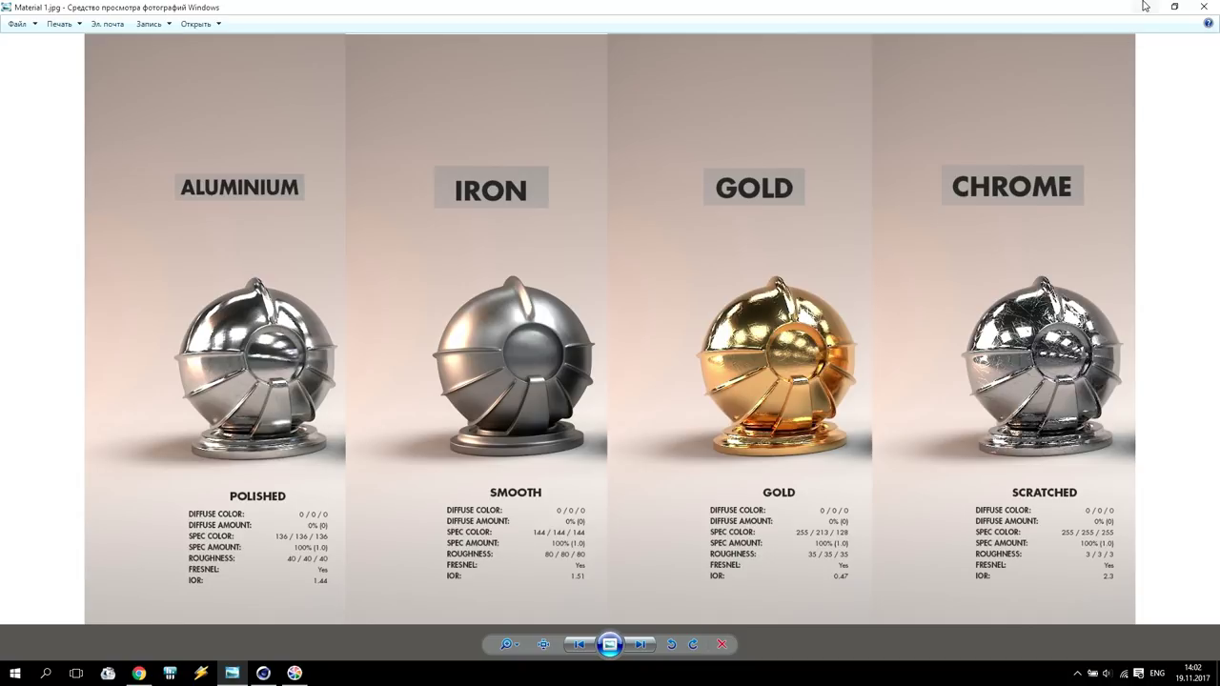
mouse_move(138, 673)
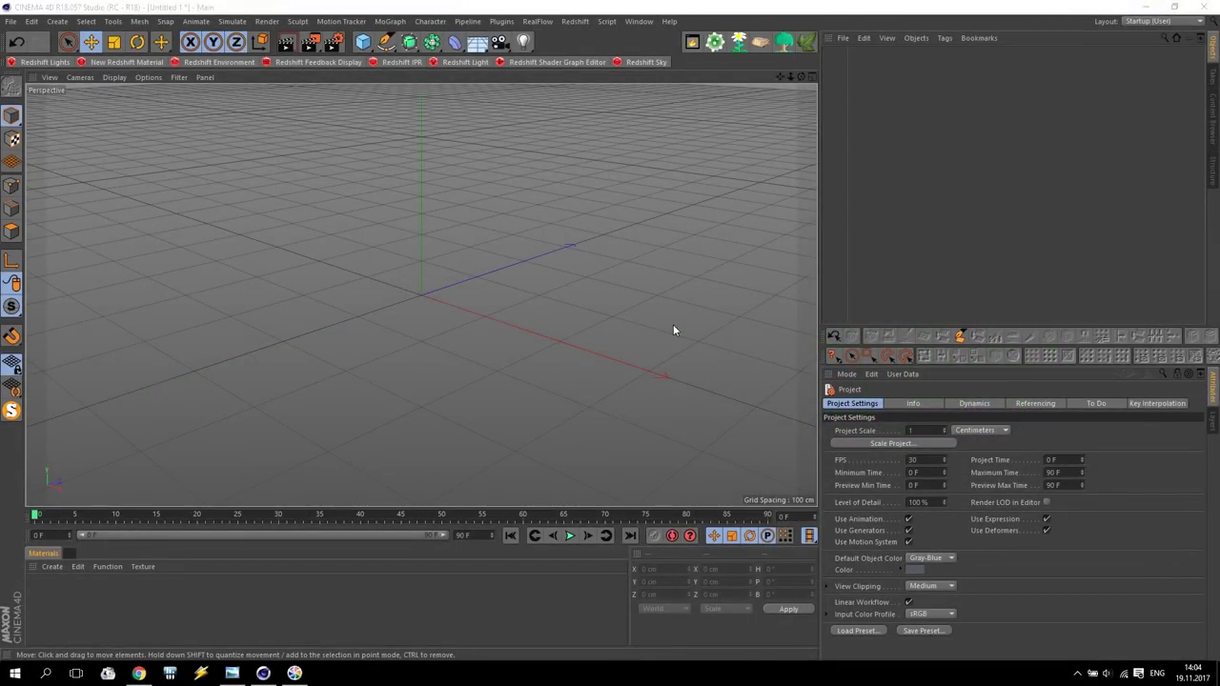
click(243, 673)
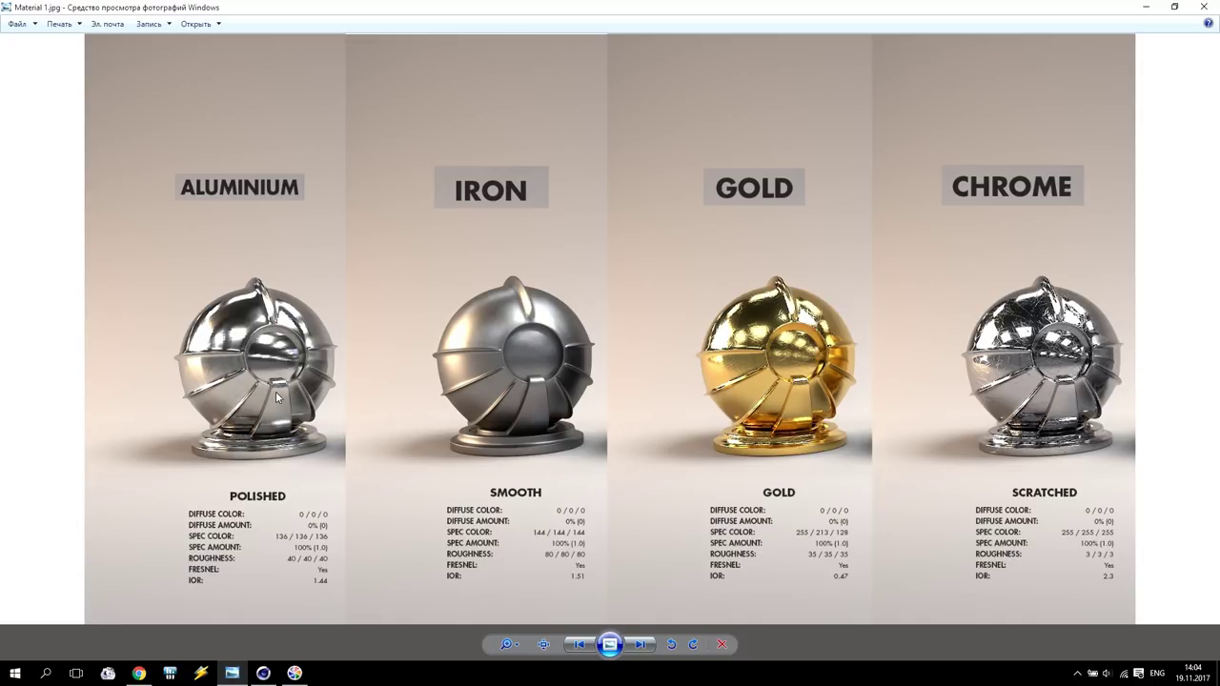
click(1148, 8)
Add a Sphere primitive and set the viewport to Quick Shading (Lines).
click(363, 43)
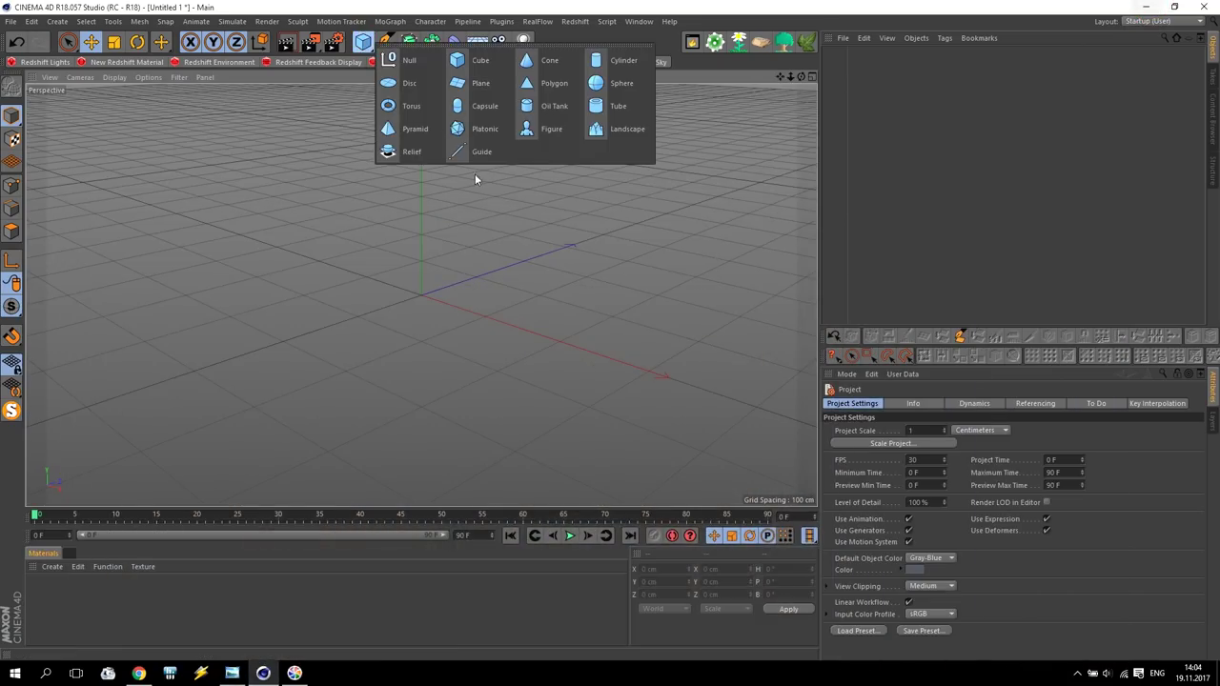
click(623, 84)
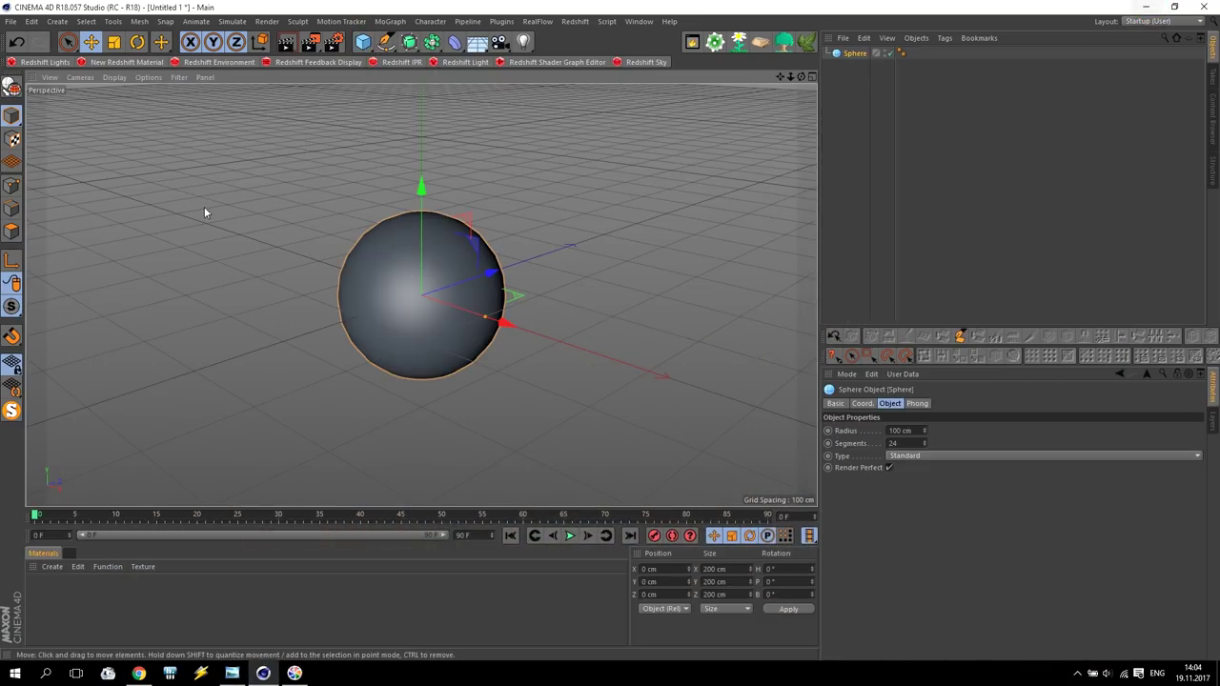
click(116, 77)
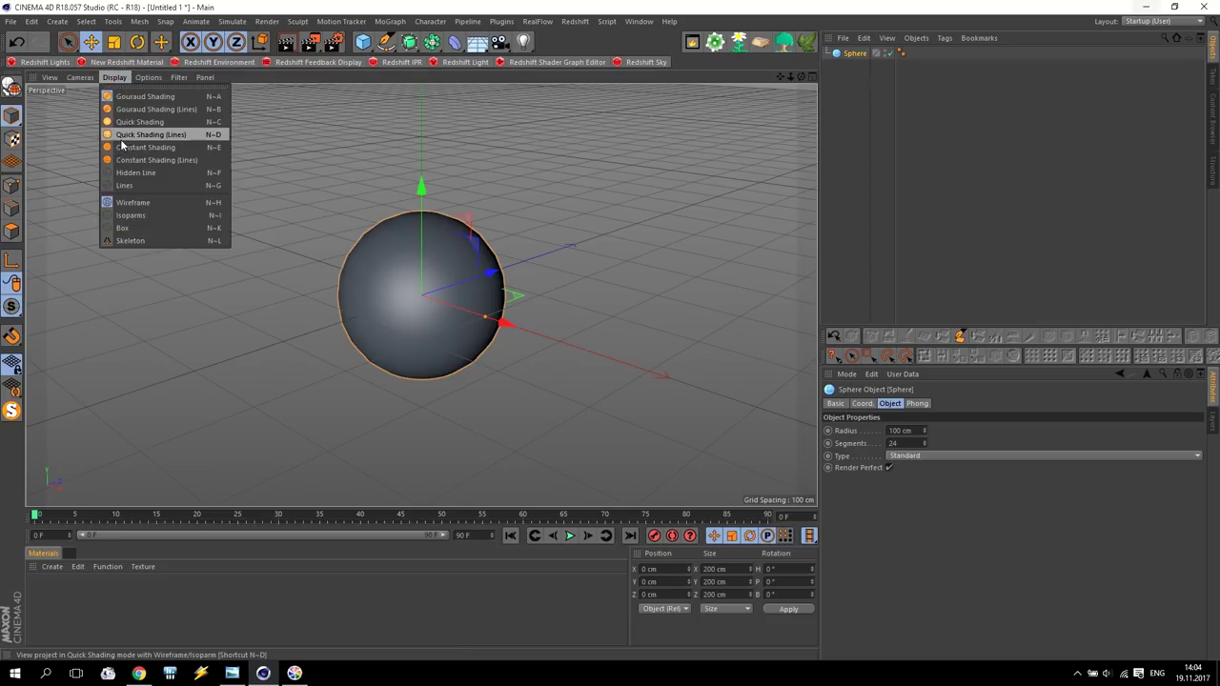
click(168, 135)
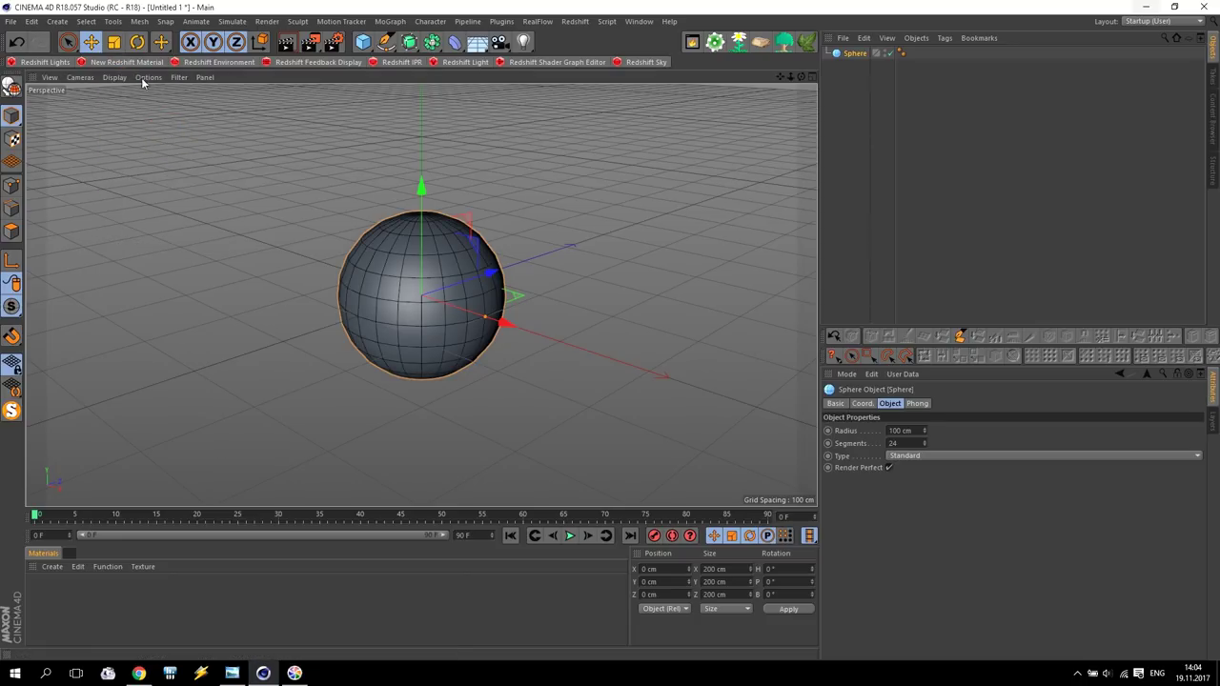
Rotate the sphere 90° on its bank axis and make it editable.
click(137, 41)
drag(436, 246, 496, 370)
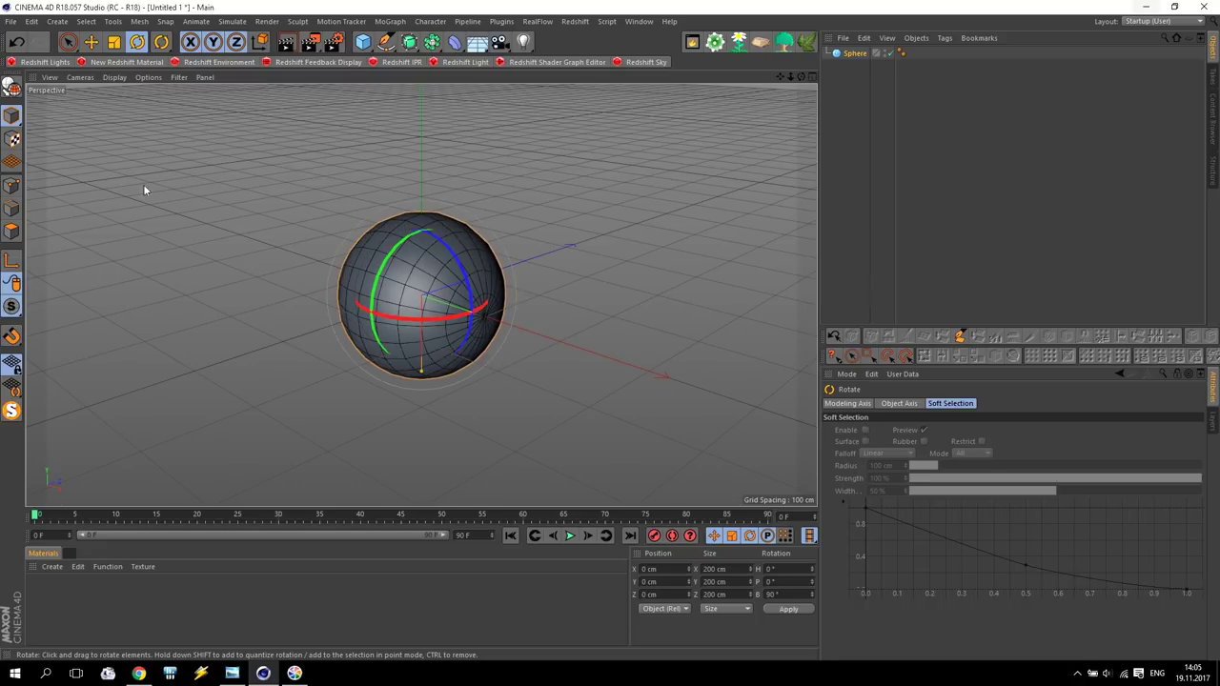
click(11, 86)
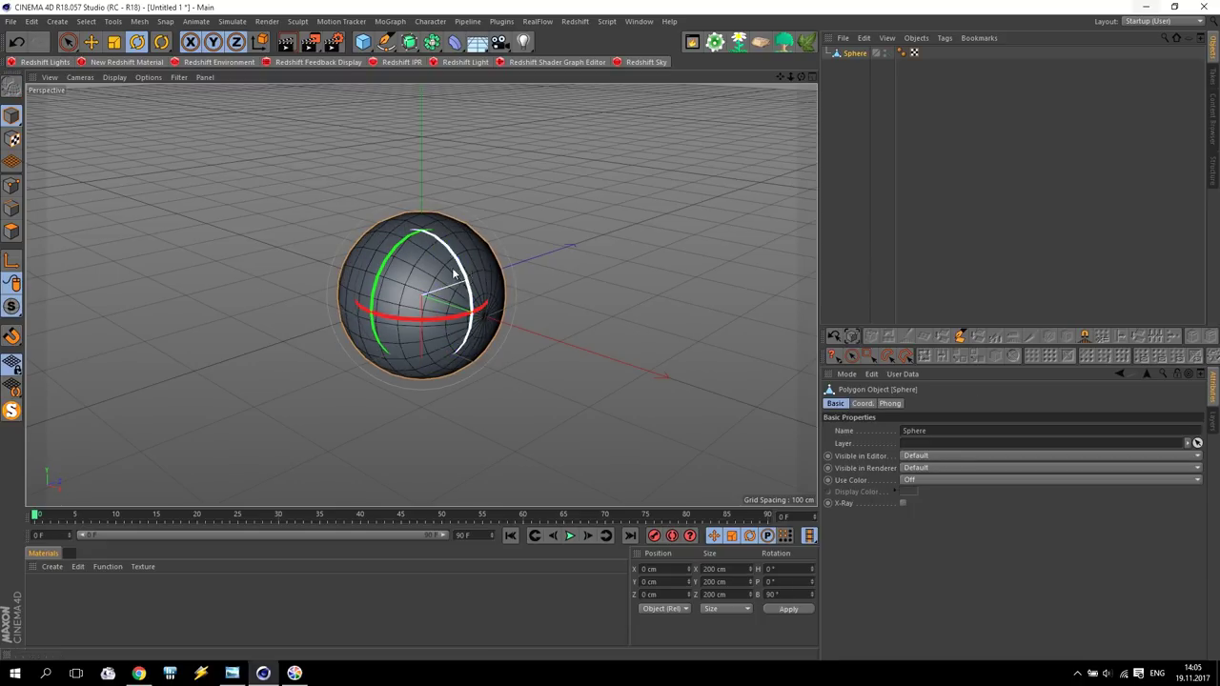
Paint-select the polygons around the sphere's pole in Polygon mode.
click(68, 41)
scroll(505, 360, up, 6)
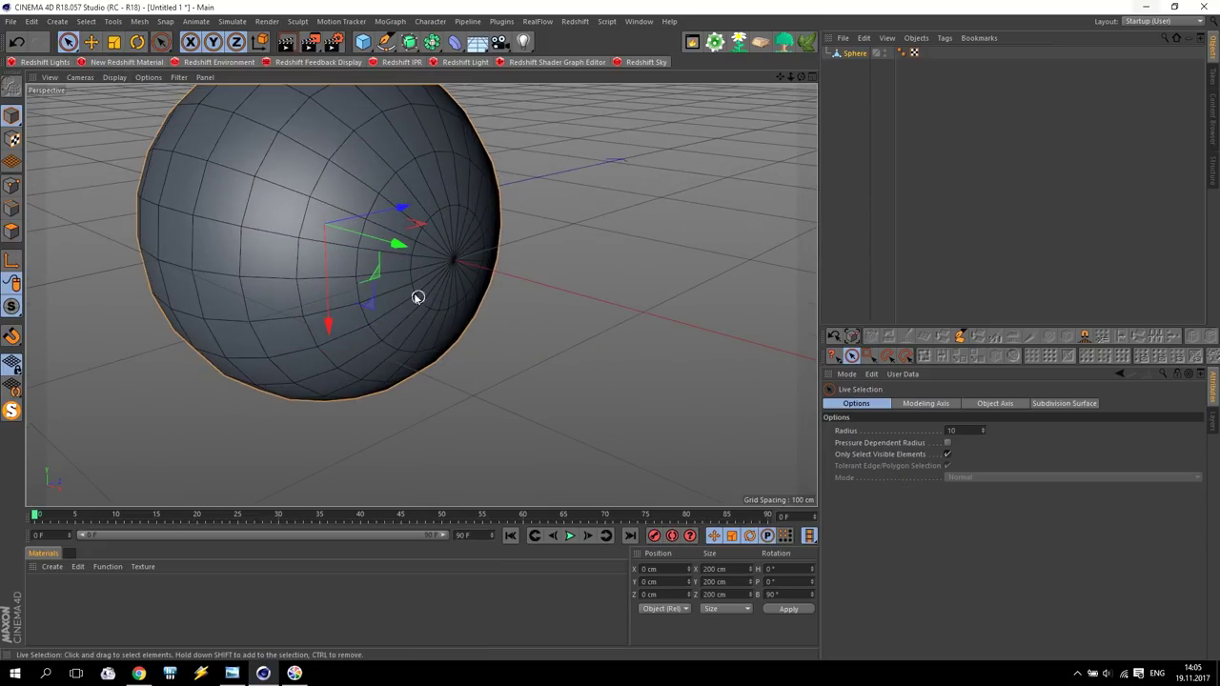
alt+drag(608, 315, 515, 333)
click(11, 231)
mouse_move(214, 253)
mouse_down()
mouse_move(299, 286)
mouse_move(410, 191)
mouse_move(467, 286)
mouse_move(352, 324)
mouse_move(416, 312)
mouse_up()
click(361, 273)
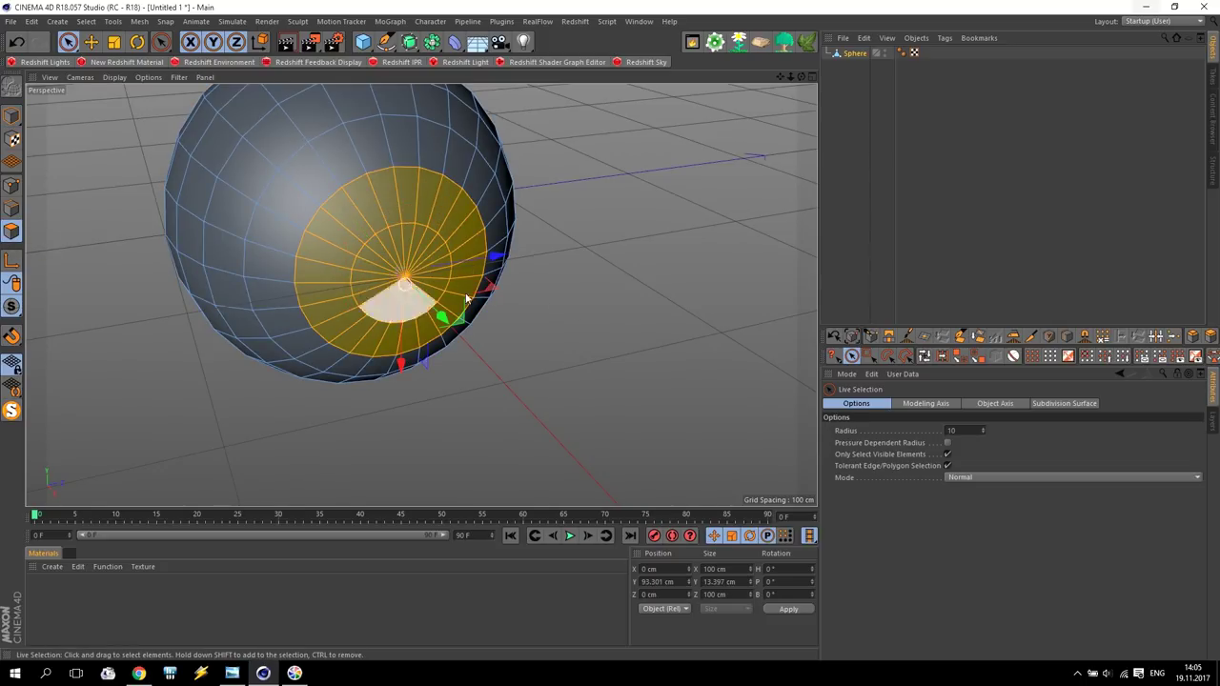
Extrude the selected pole polygons inward by -14.1 cm to form a recess.
right_click(410, 222)
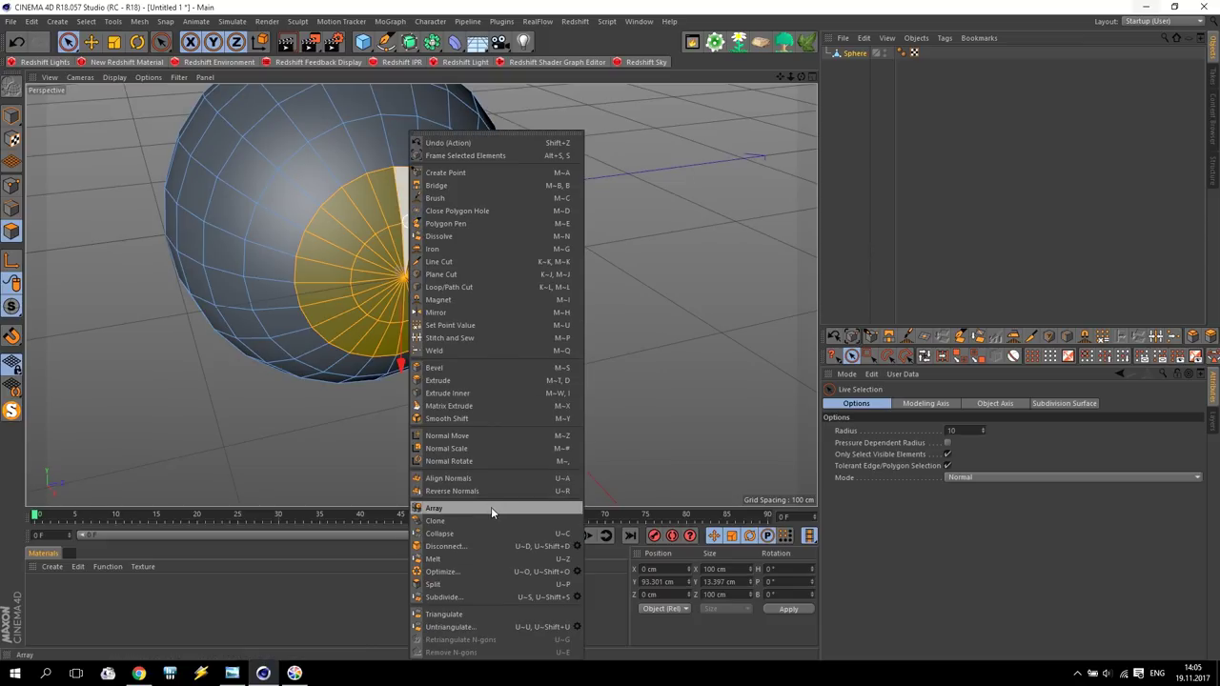
click(450, 382)
drag(438, 372, 868, 255)
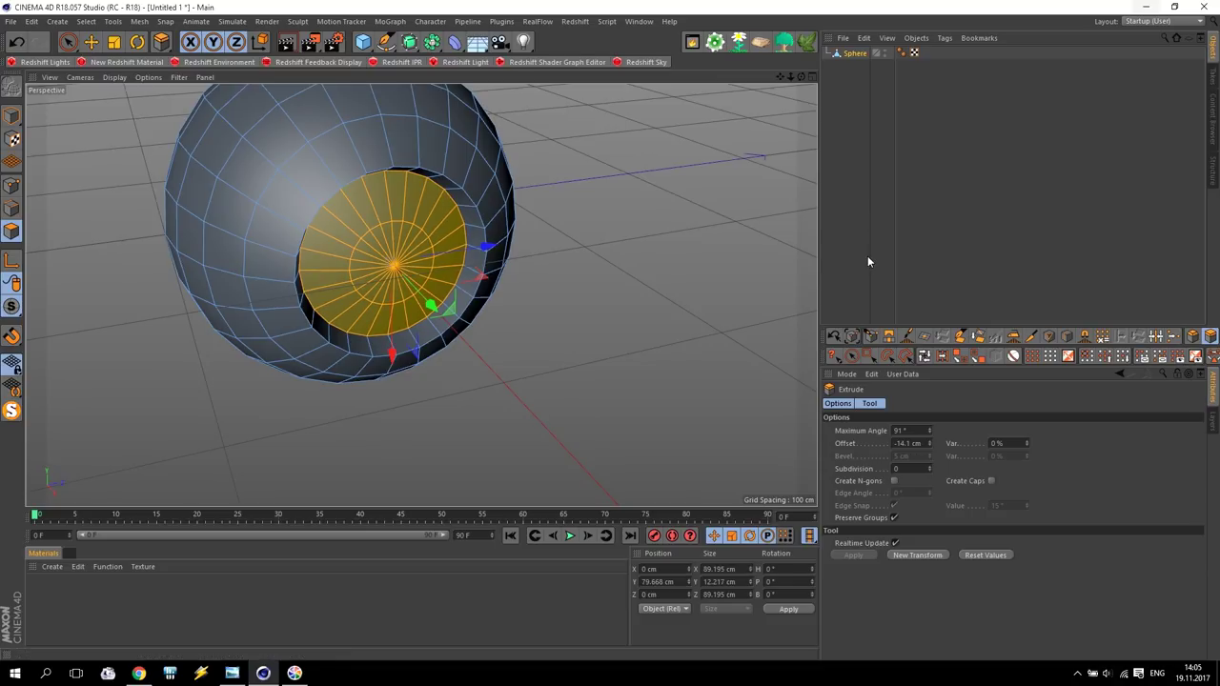
click(409, 43)
Add a Subdivision Surface, nest the Sphere under it and temporarily disable it.
click(470, 65)
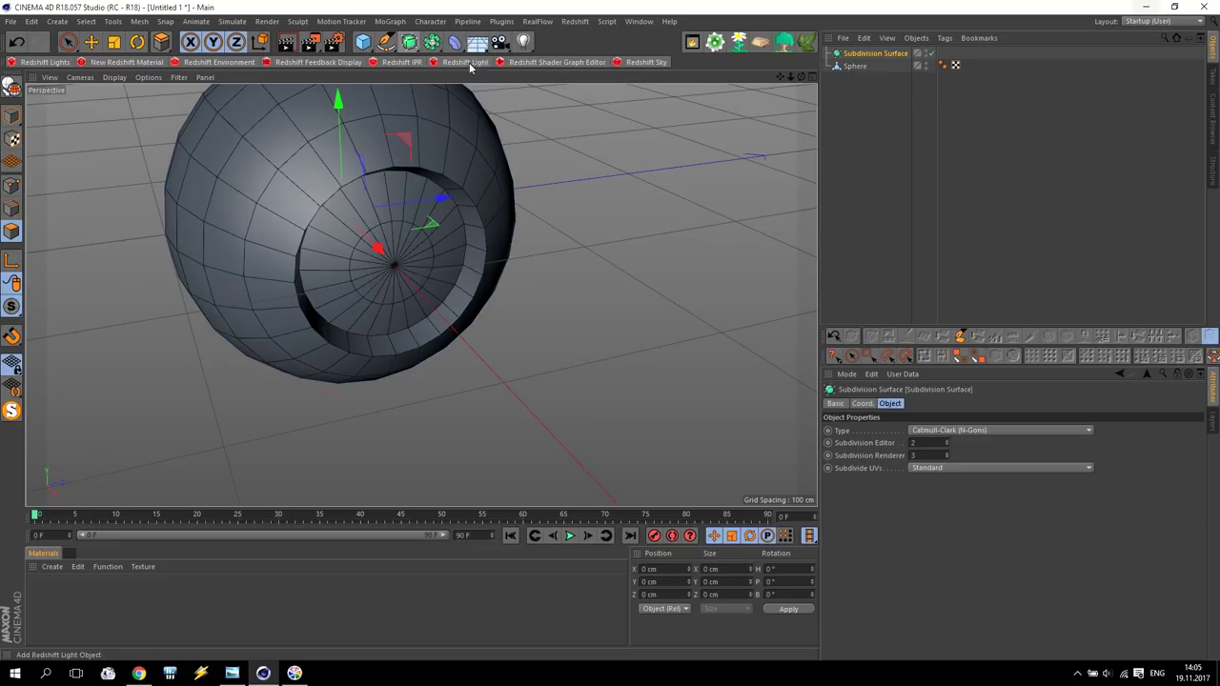
drag(861, 66, 866, 54)
key(d)
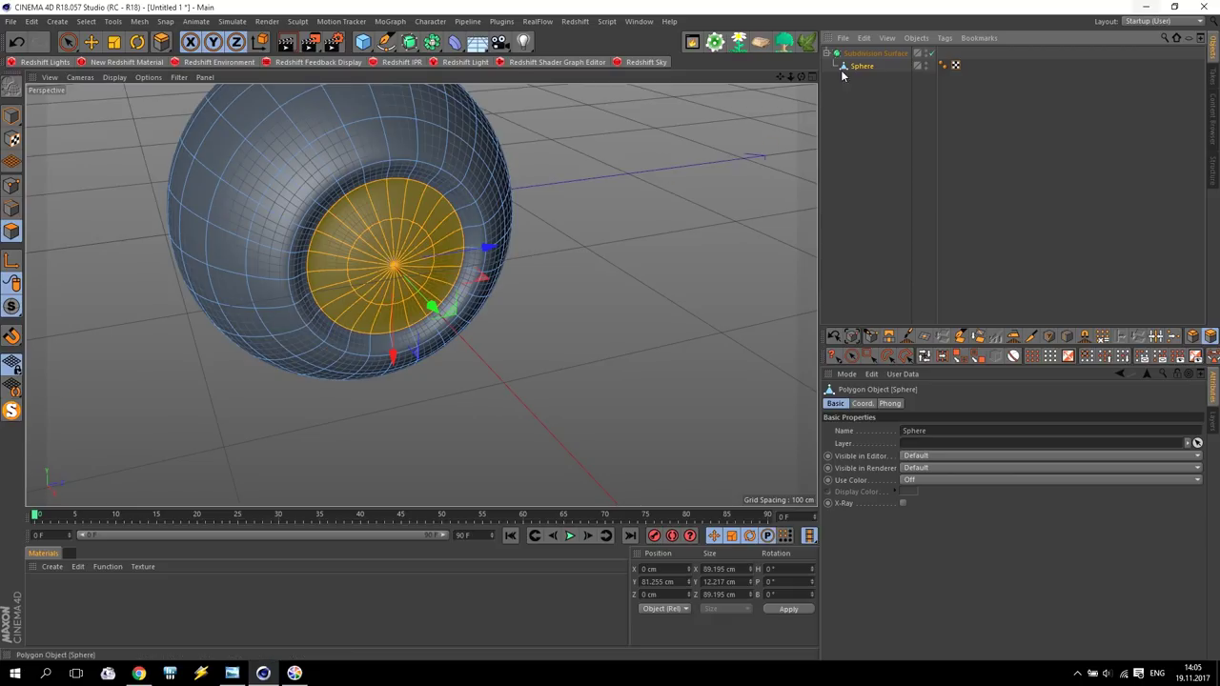
click(931, 54)
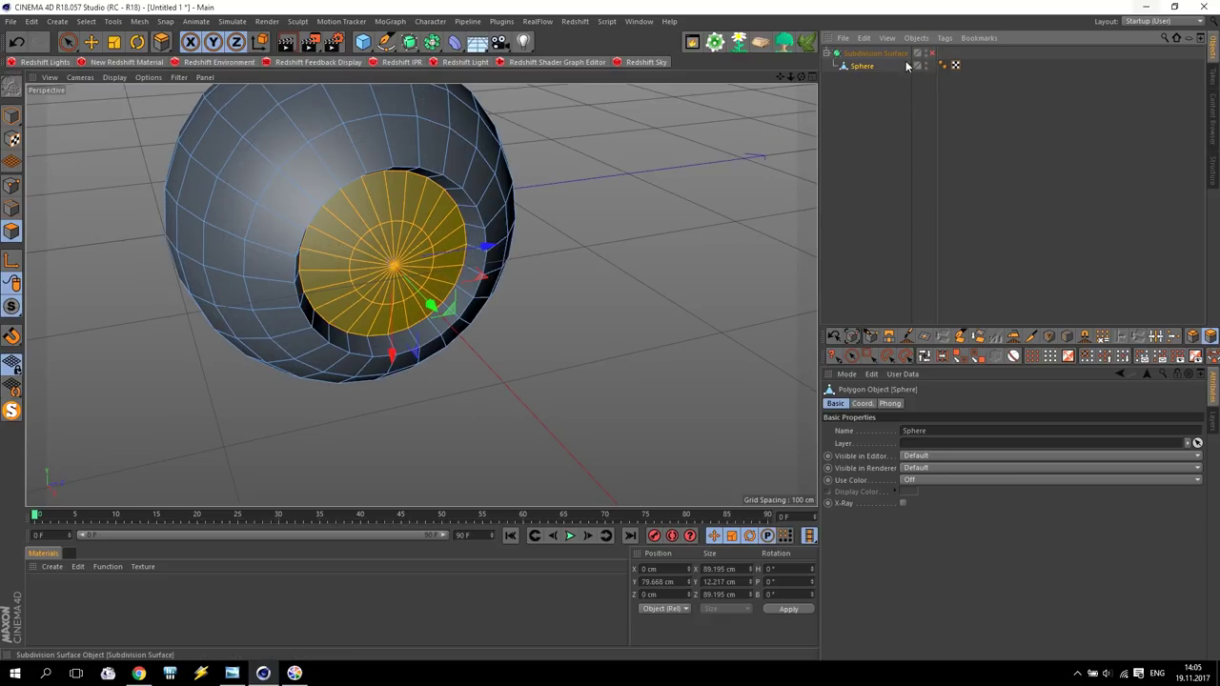
In Edge mode, cut a new edge loop inside the hole's rim at 17.525% offset.
click(13, 208)
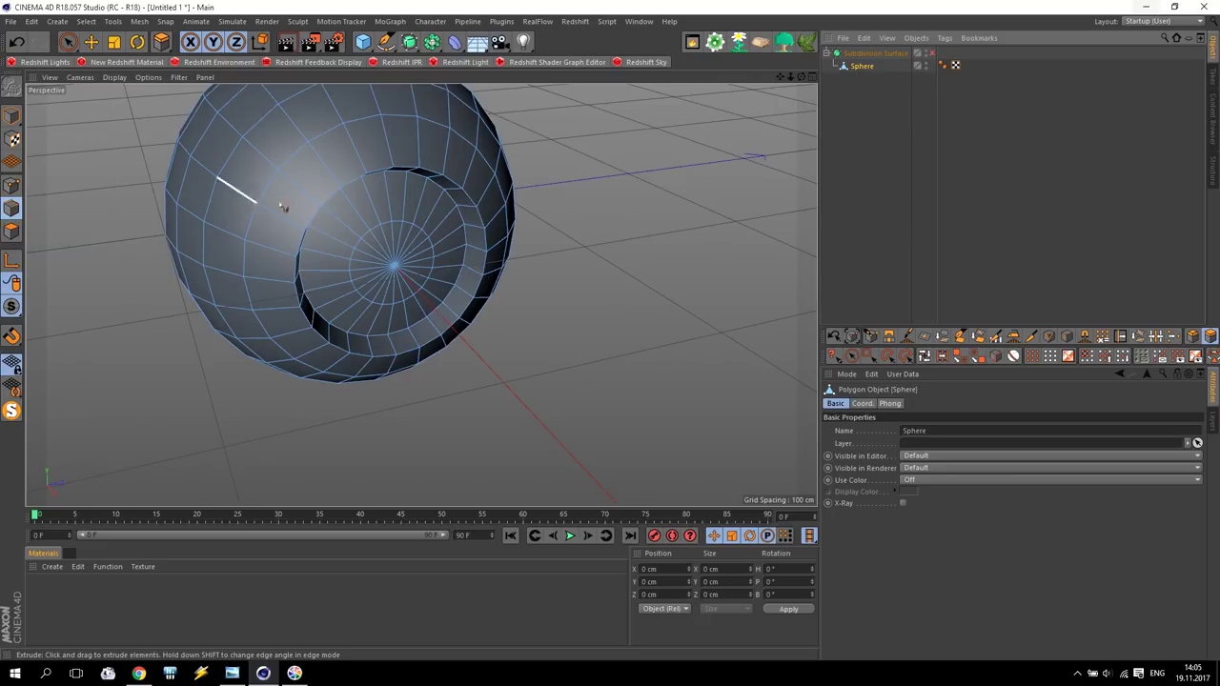
click(85, 21)
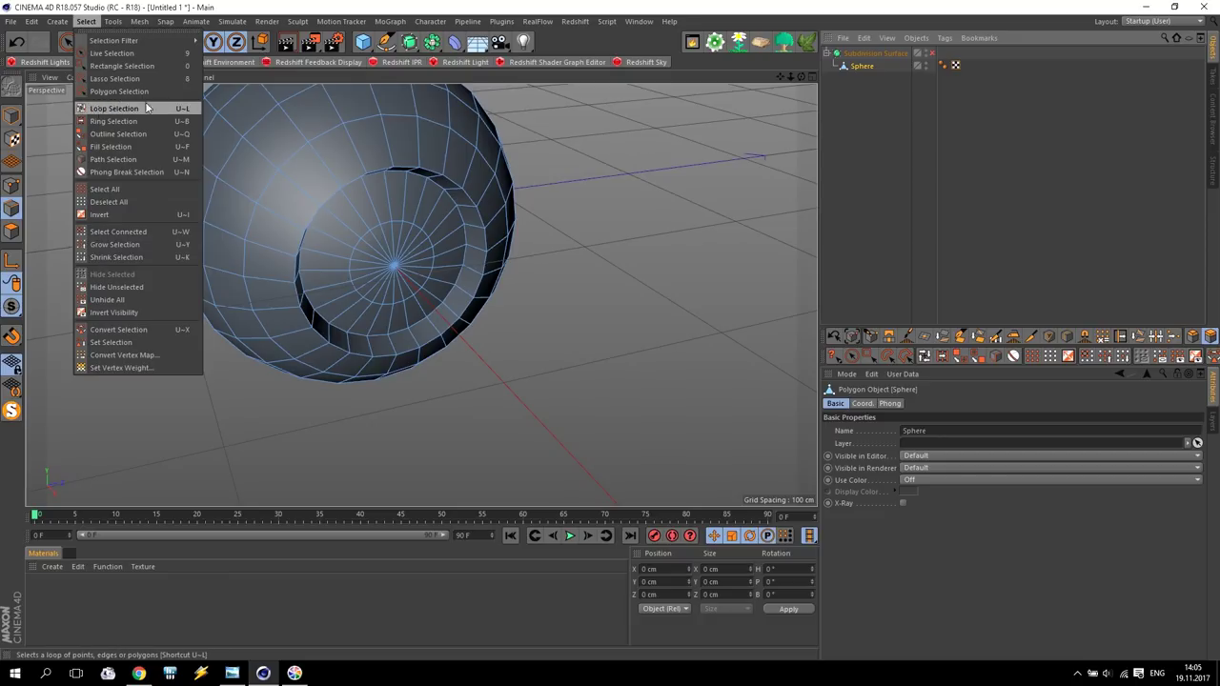
click(927, 360)
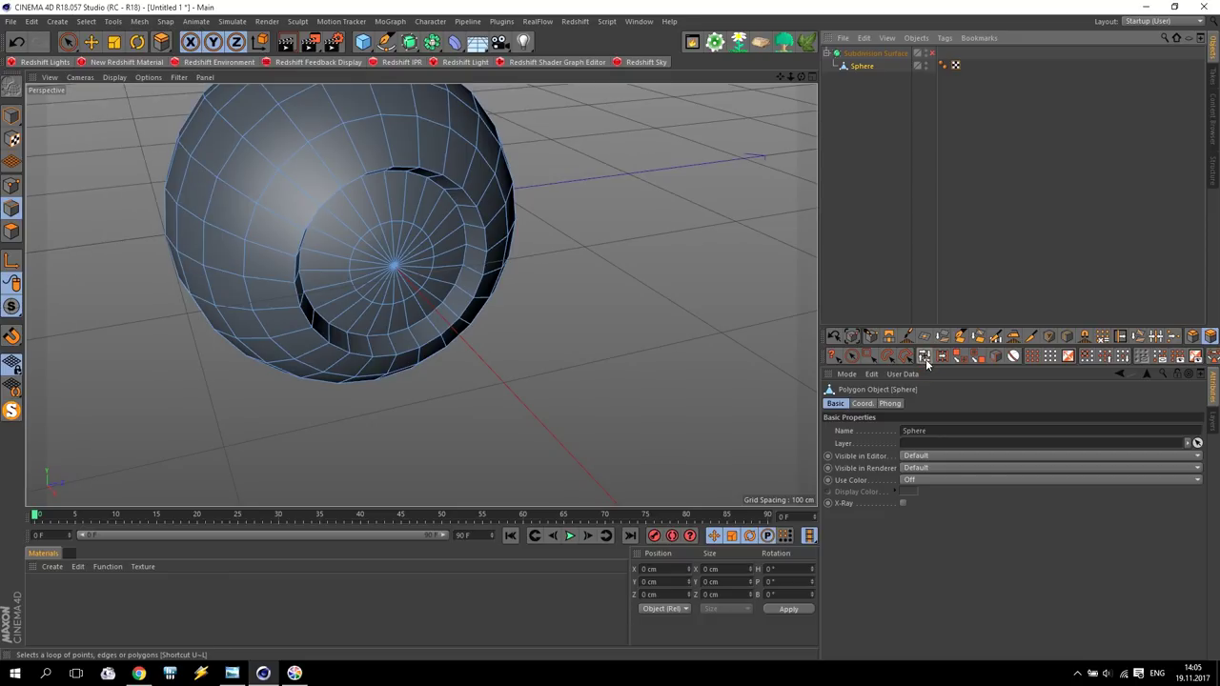
click(1068, 338)
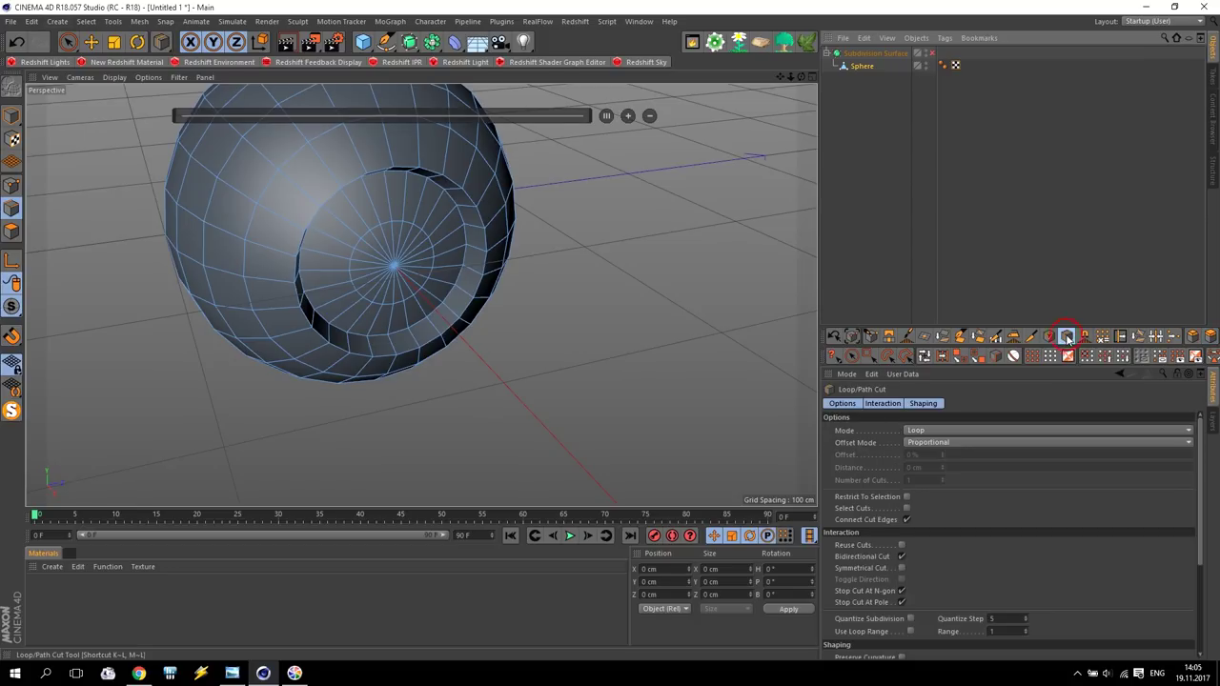
click(448, 319)
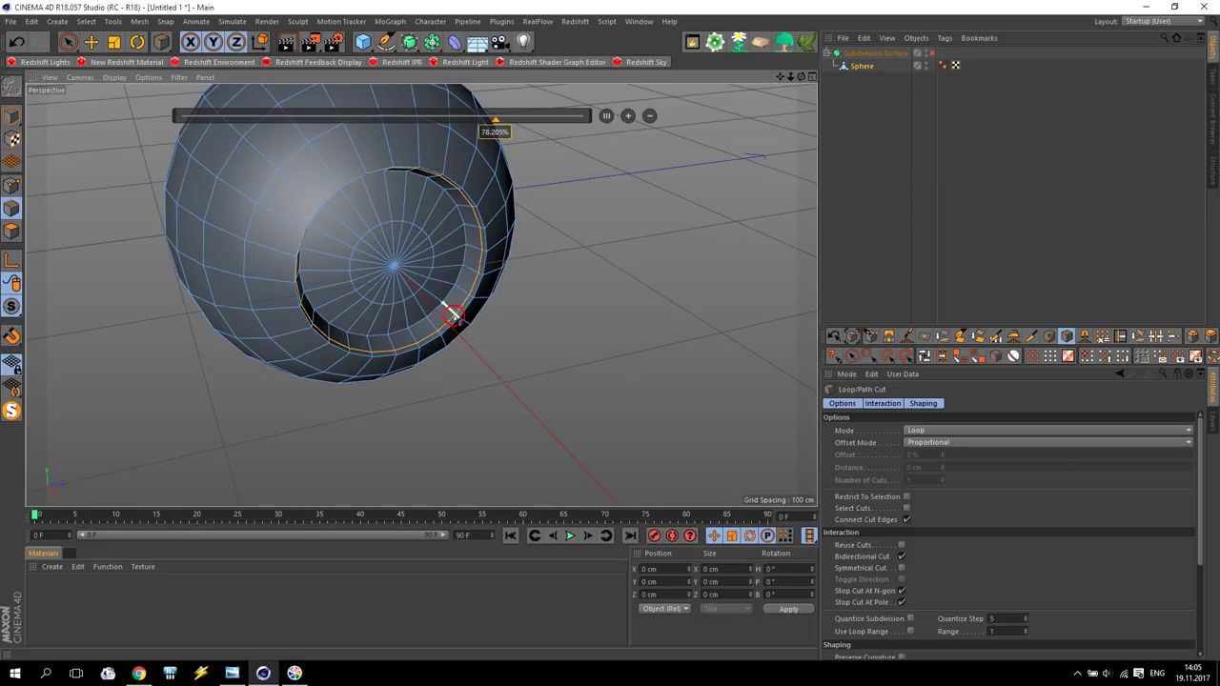
drag(437, 301, 436, 302)
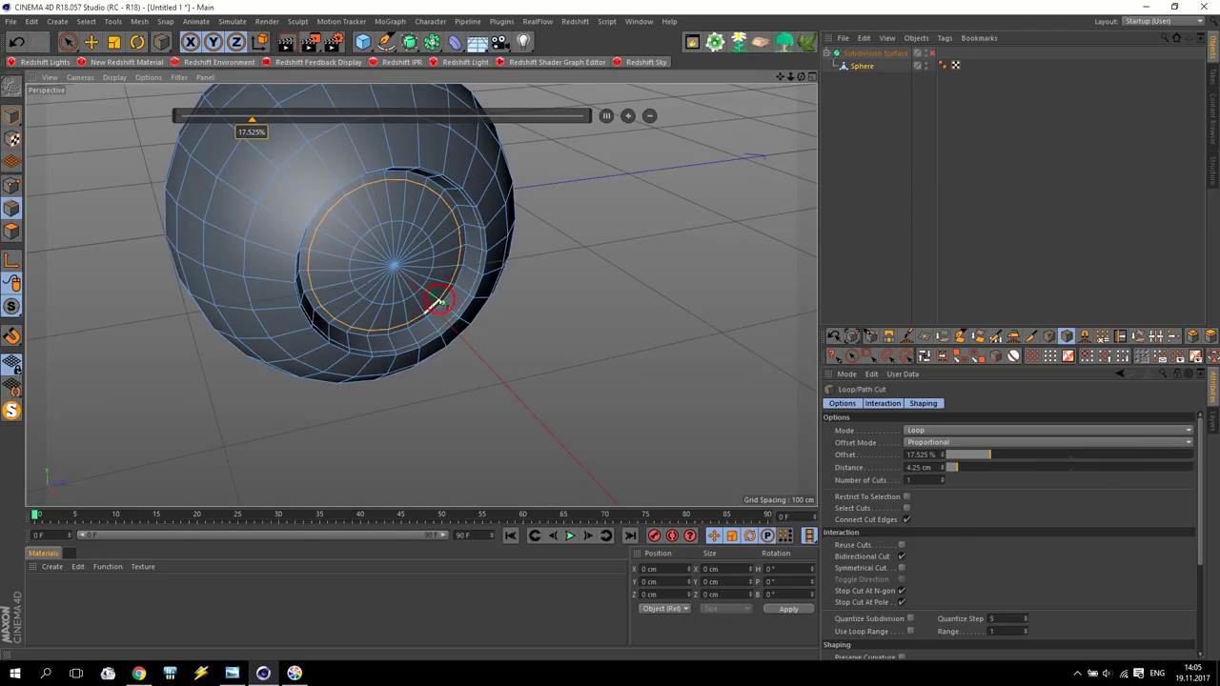
Turn the Subdivision Surface on to inspect the smoothed hole, then off again.
click(931, 53)
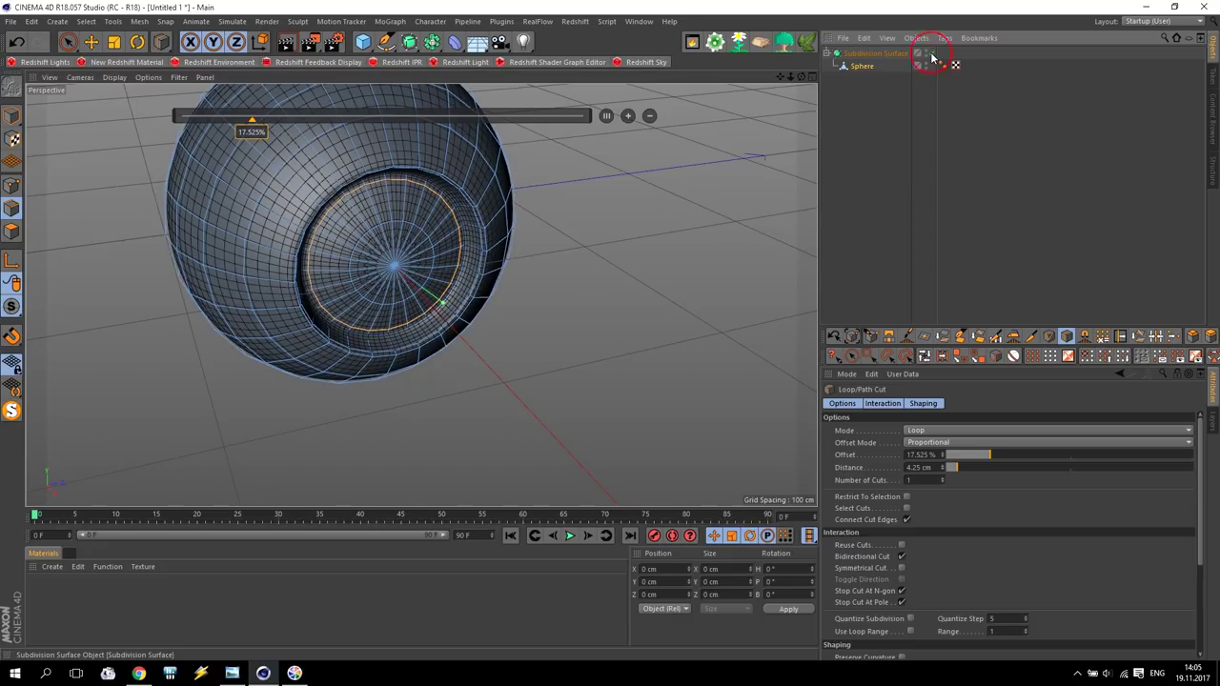
alt+drag(657, 348, 632, 354)
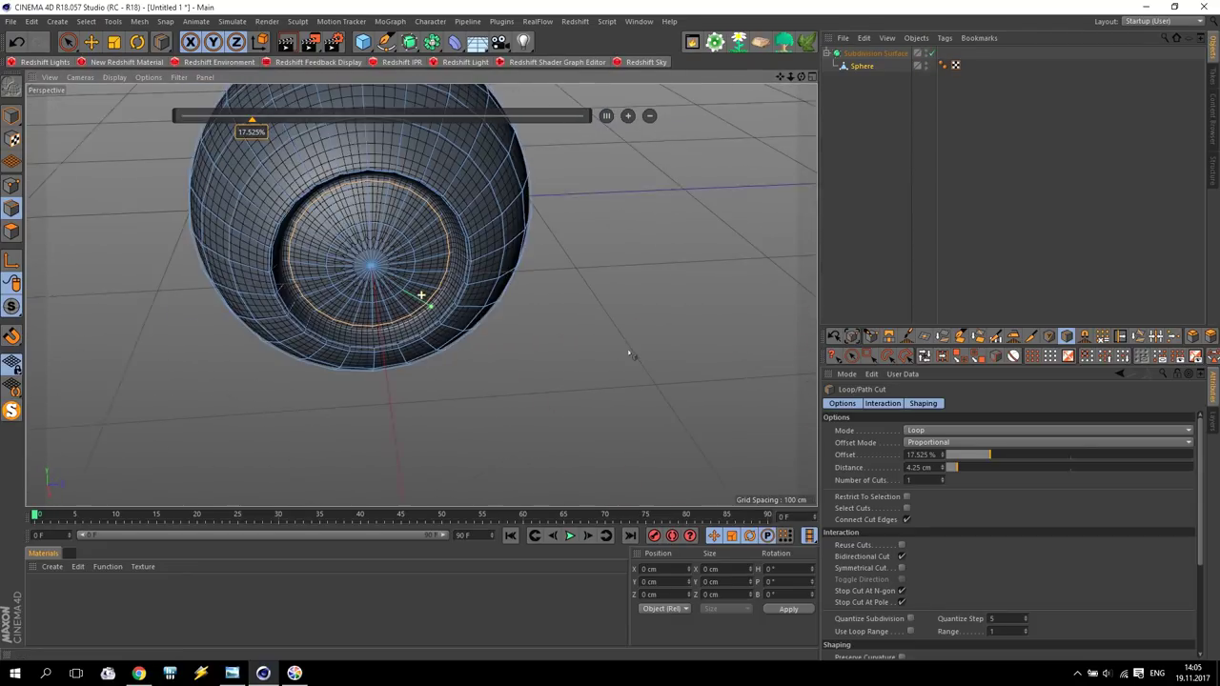
click(932, 52)
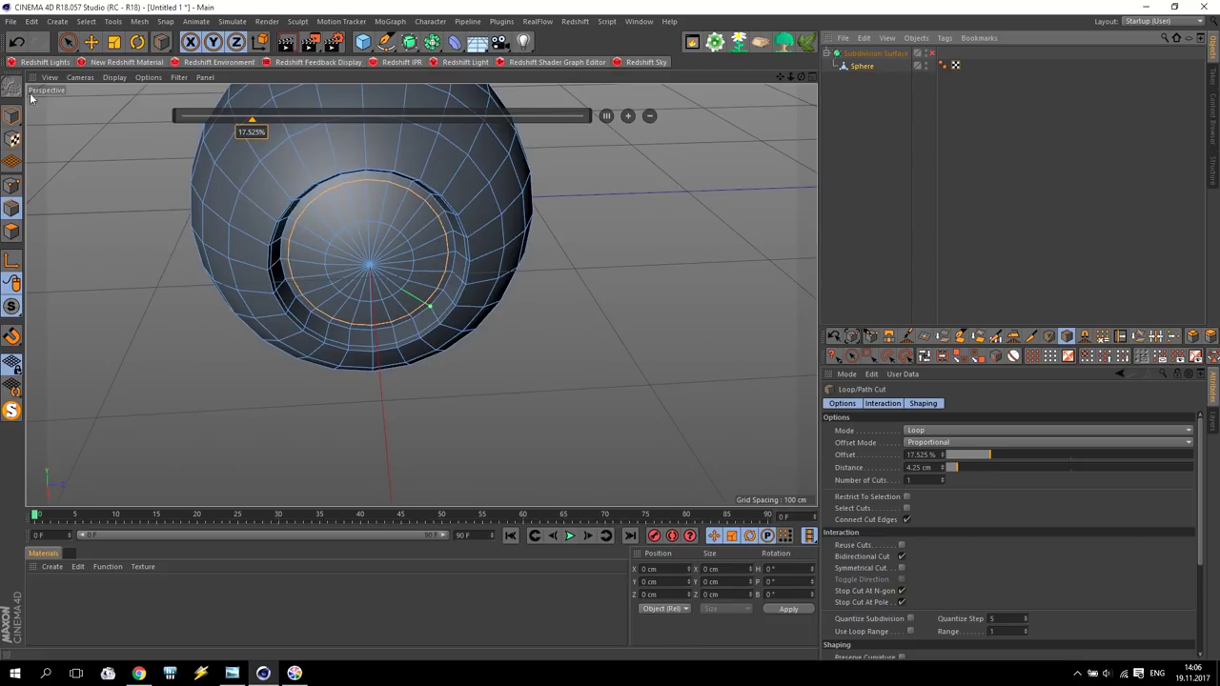
Loop-select a vertical, a horizontal and a diagonal edge loop on the sphere.
click(92, 42)
click(69, 42)
drag(782, 82, 783, 143)
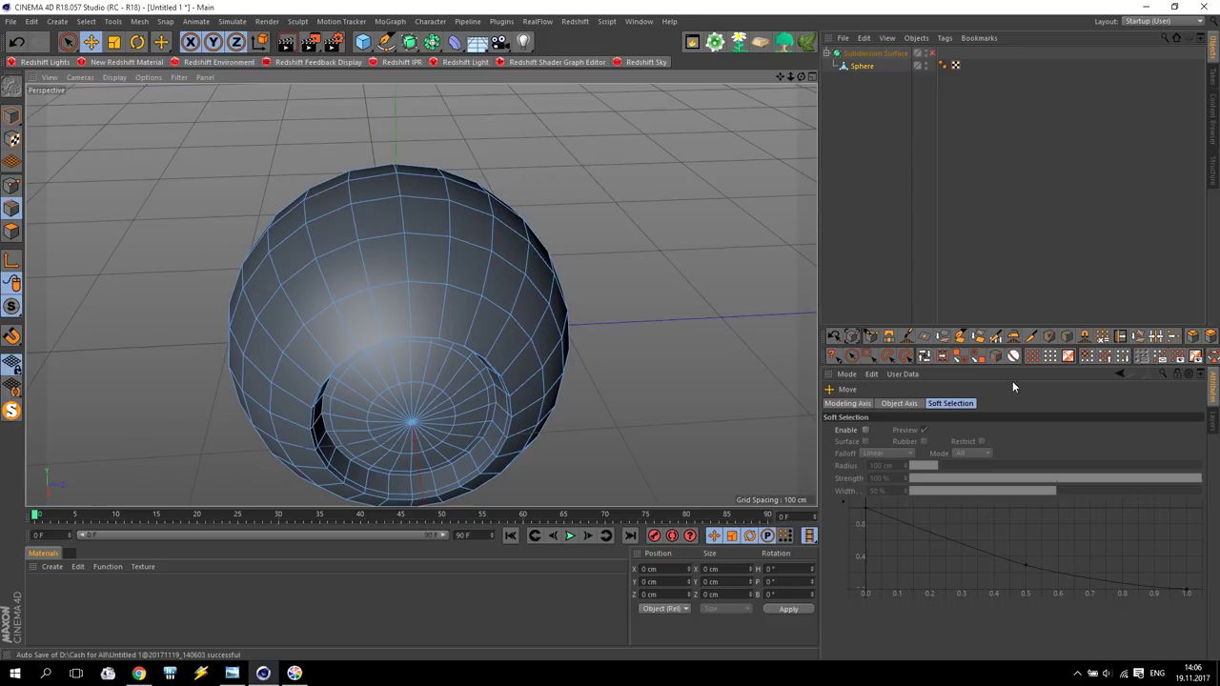
click(923, 356)
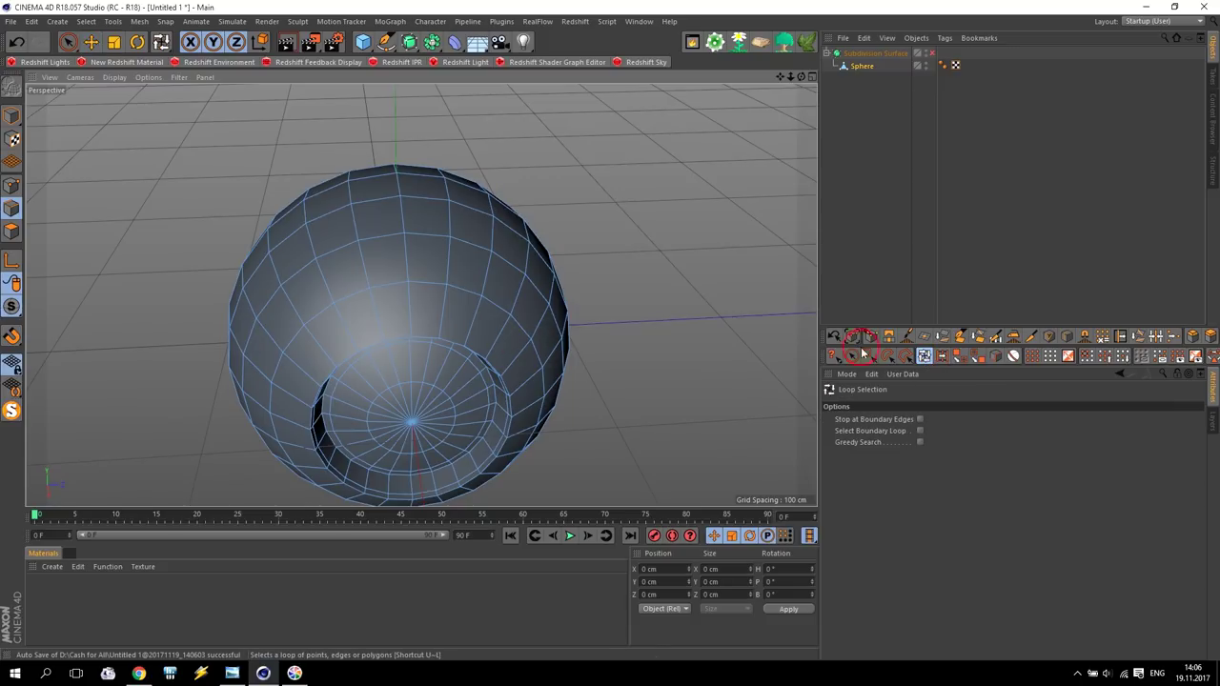
click(406, 313)
shift+click(298, 423)
shift+click(335, 489)
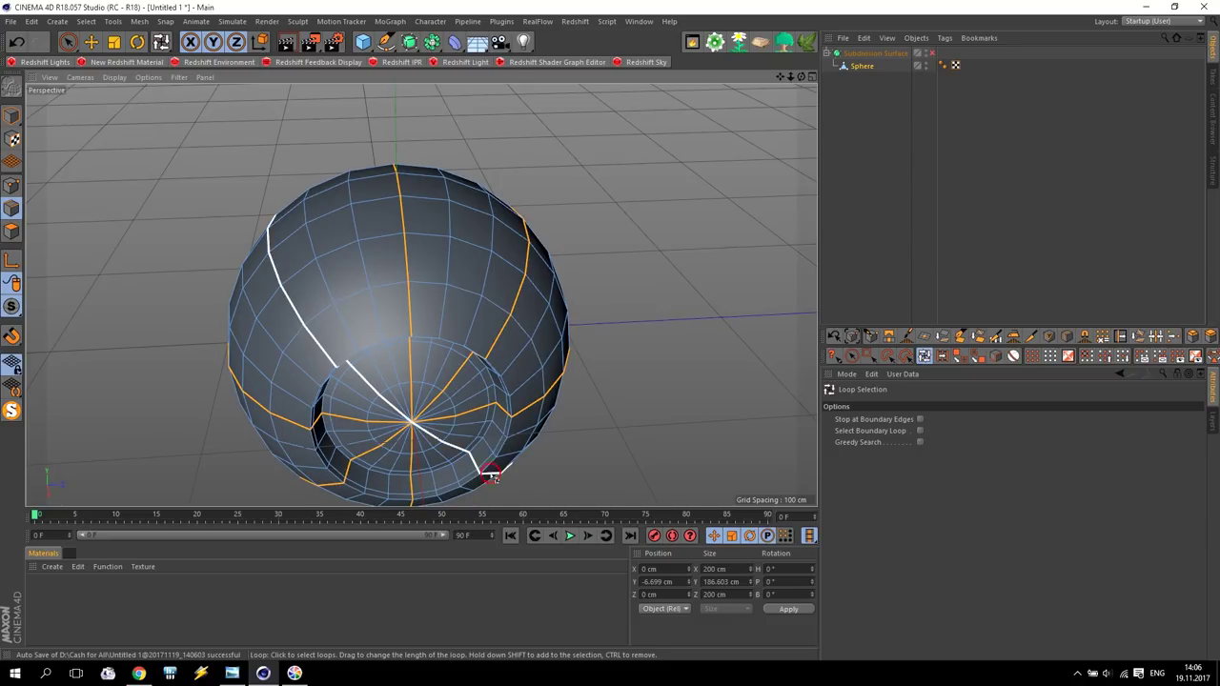
alt+drag(627, 428, 238, 305)
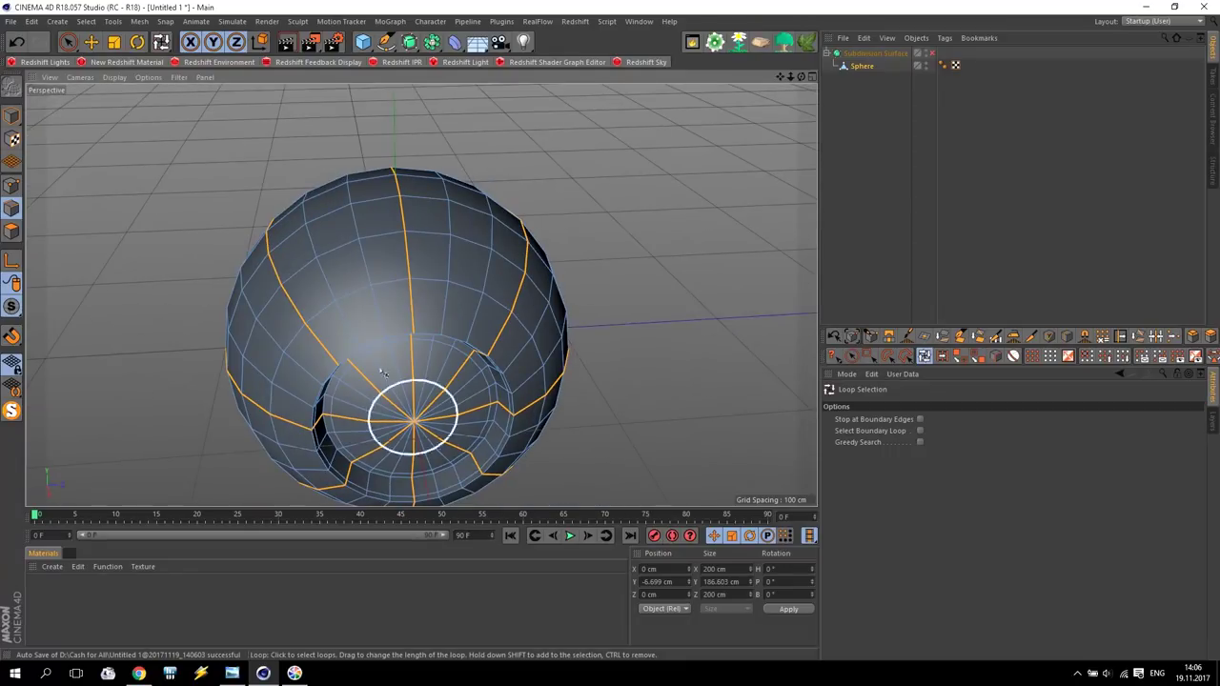
Deselect the star of spoke edges inside the hole with Live Selection.
click(67, 42)
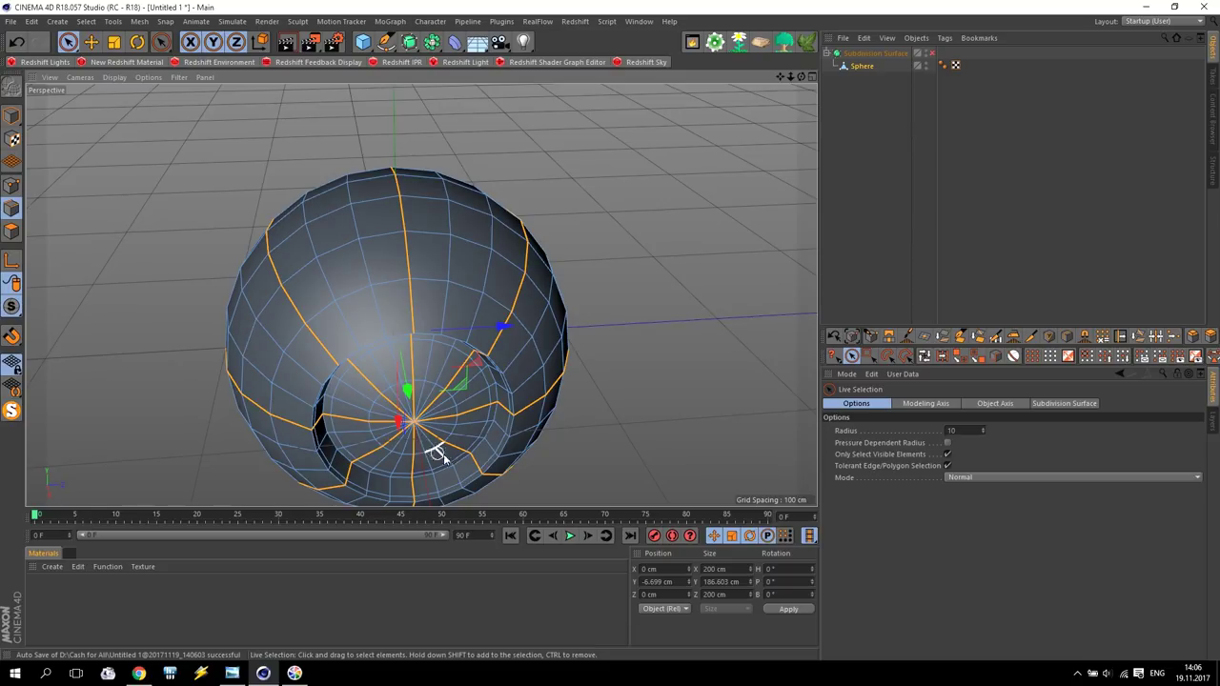
alt+drag(435, 449, 437, 418)
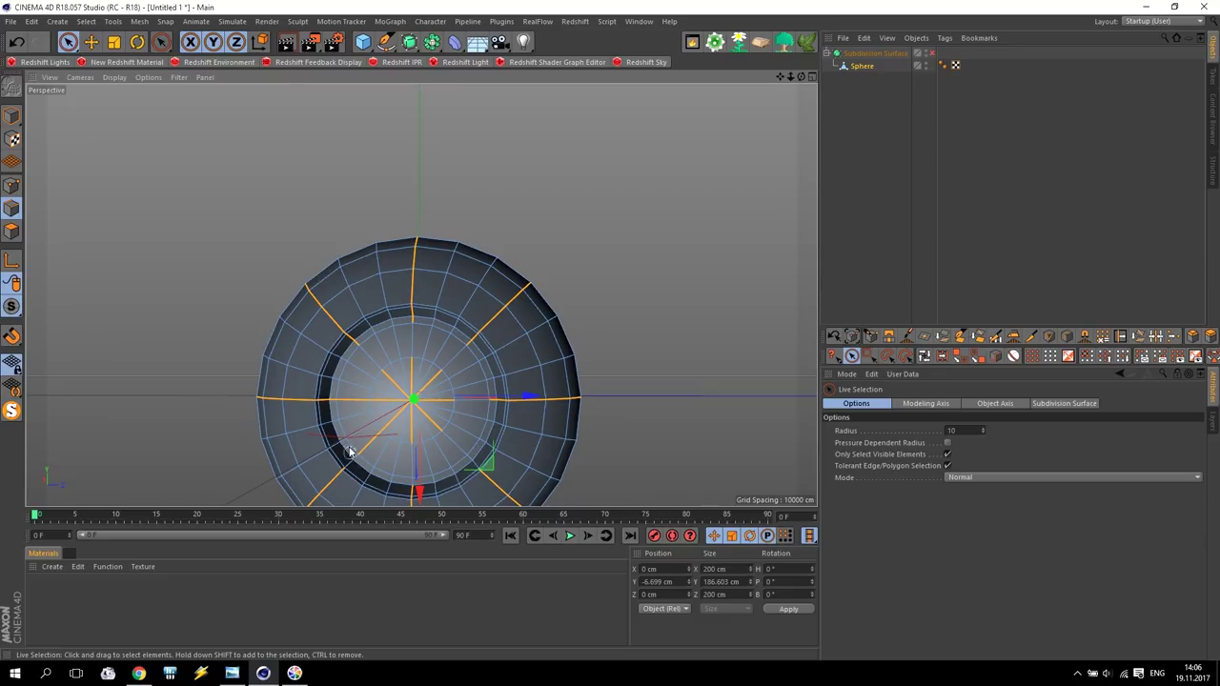
ctrl+drag(351, 346, 308, 289)
mouse_move(430, 354)
ctrl+mouse_down()
mouse_move(413, 413)
mouse_move(395, 405)
mouse_move(354, 449)
ctrl+mouse_up()
ctrl+drag(403, 409, 535, 287)
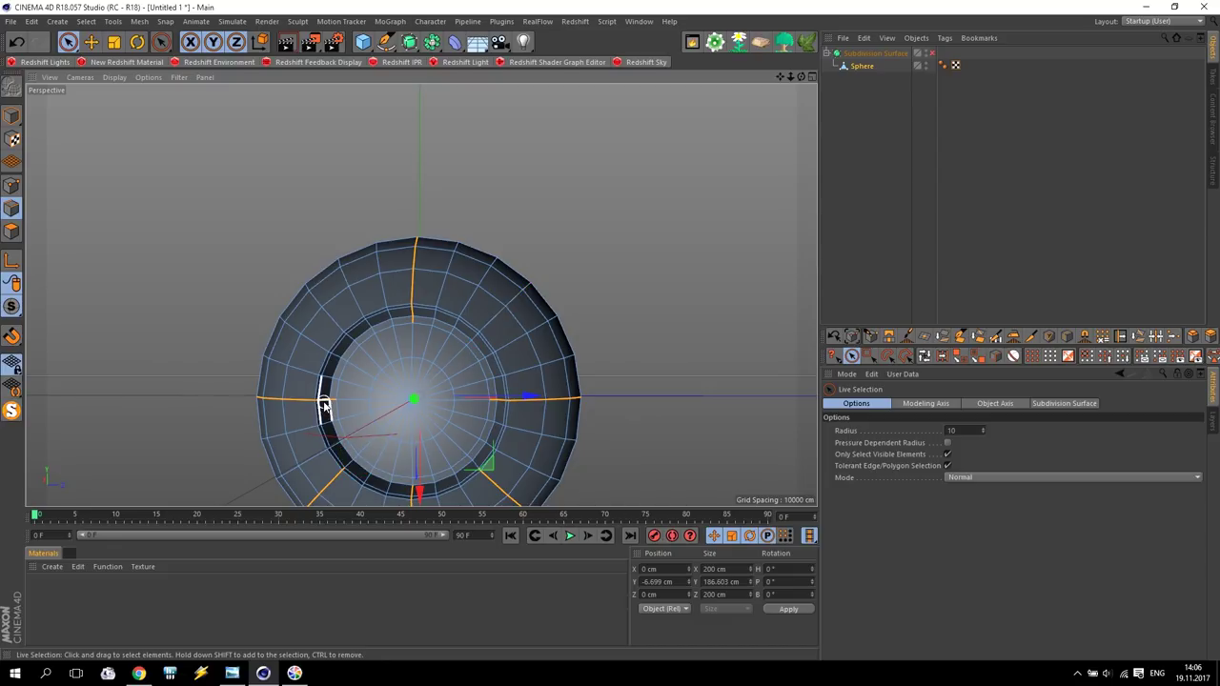
scroll(419, 420, up, 3)
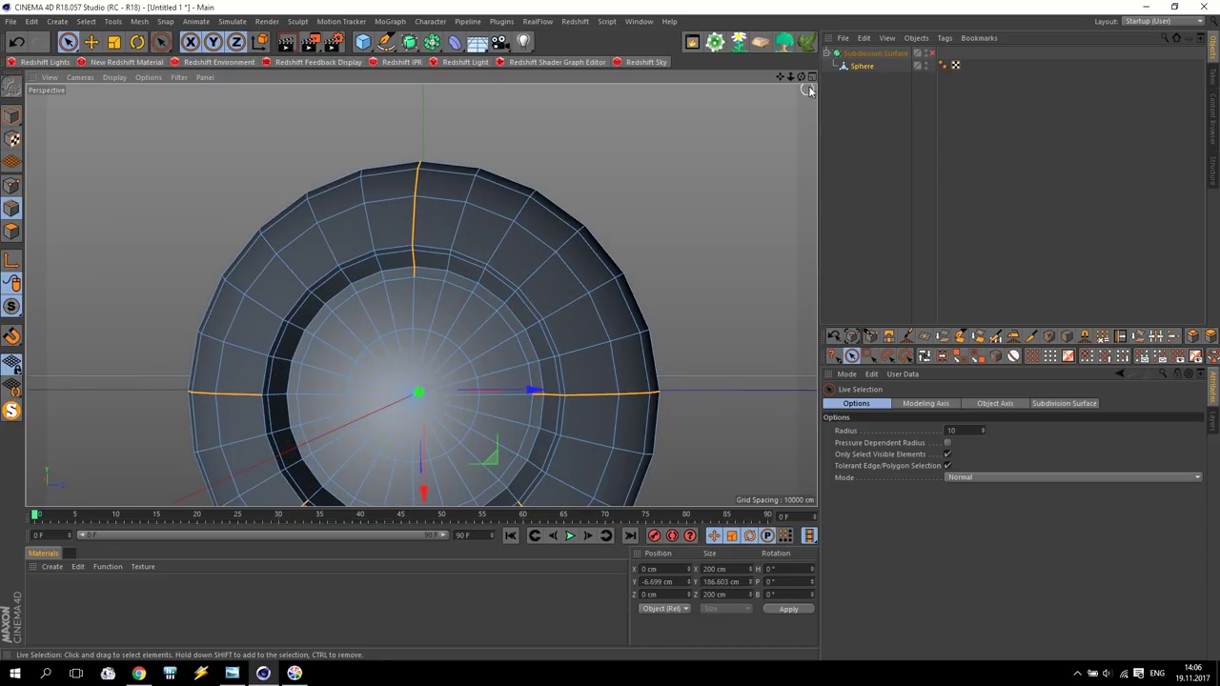
drag(781, 78, 630, 126)
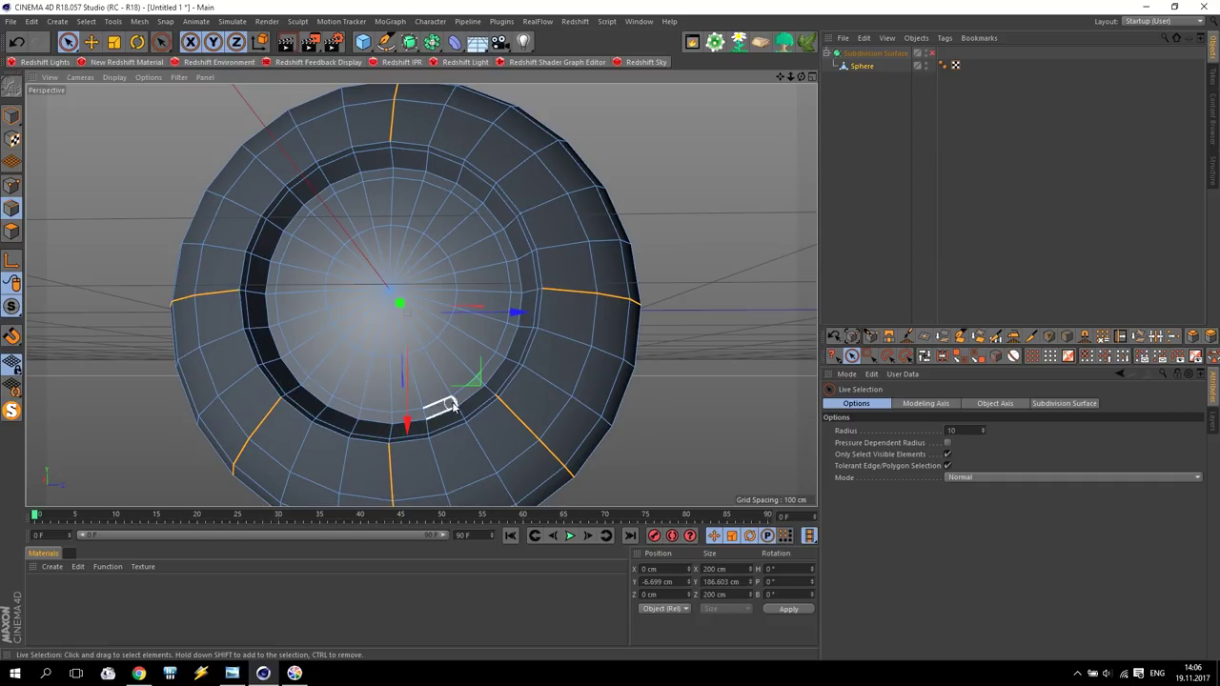
Deselect the remaining inner edges around the pole and check the selection from all sides.
scroll(428, 451, down, 3)
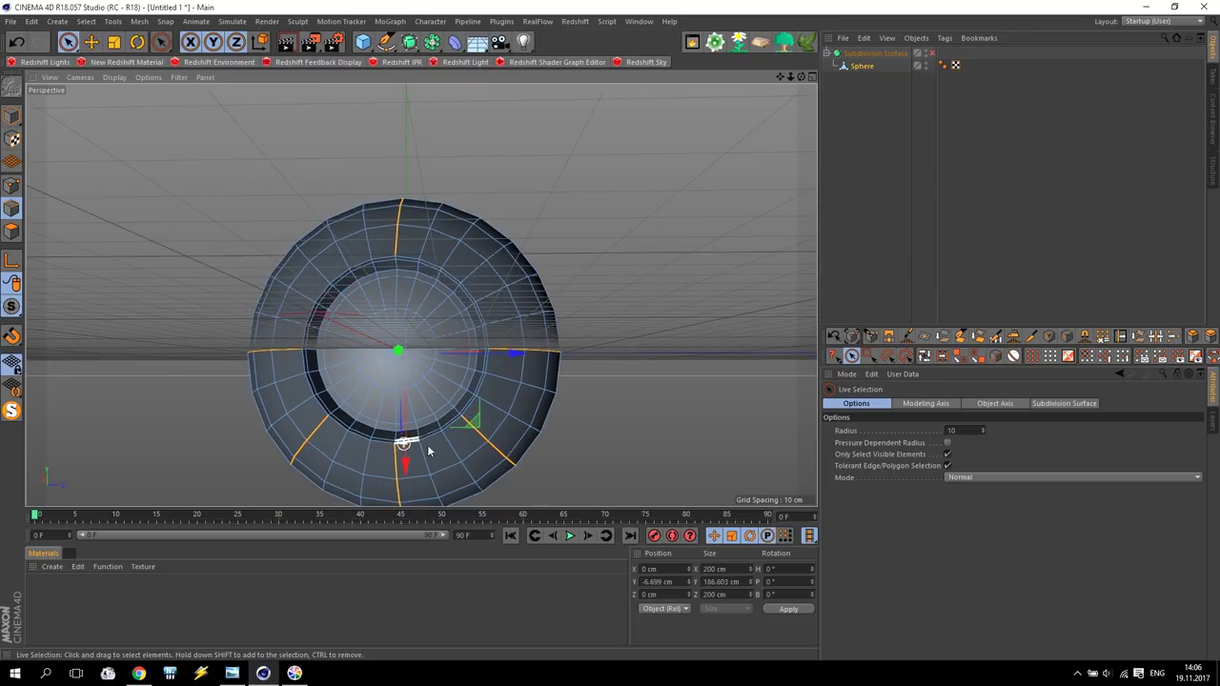
alt+drag(428, 451, 384, 354)
scroll(436, 403, down, 2)
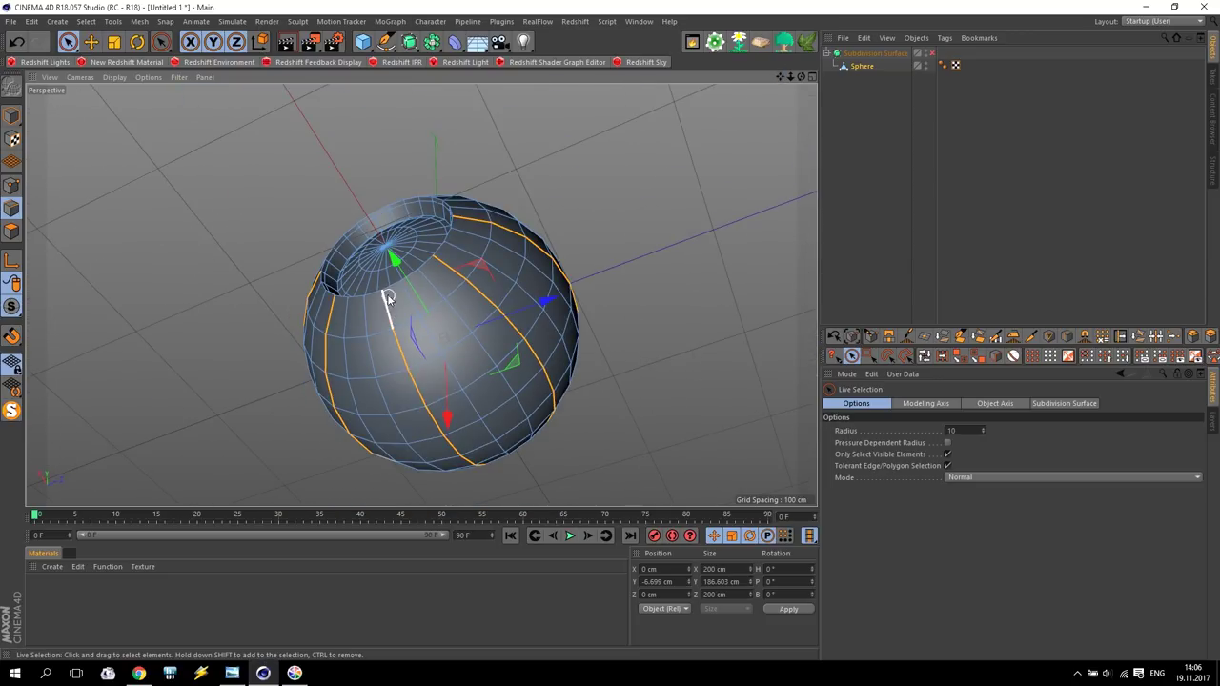
alt+drag(618, 377, 340, 480)
mouse_move(437, 249)
ctrl+mouse_down()
mouse_move(468, 232)
mouse_move(490, 272)
mouse_move(436, 267)
ctrl+mouse_up()
alt+drag(633, 200, 477, 310)
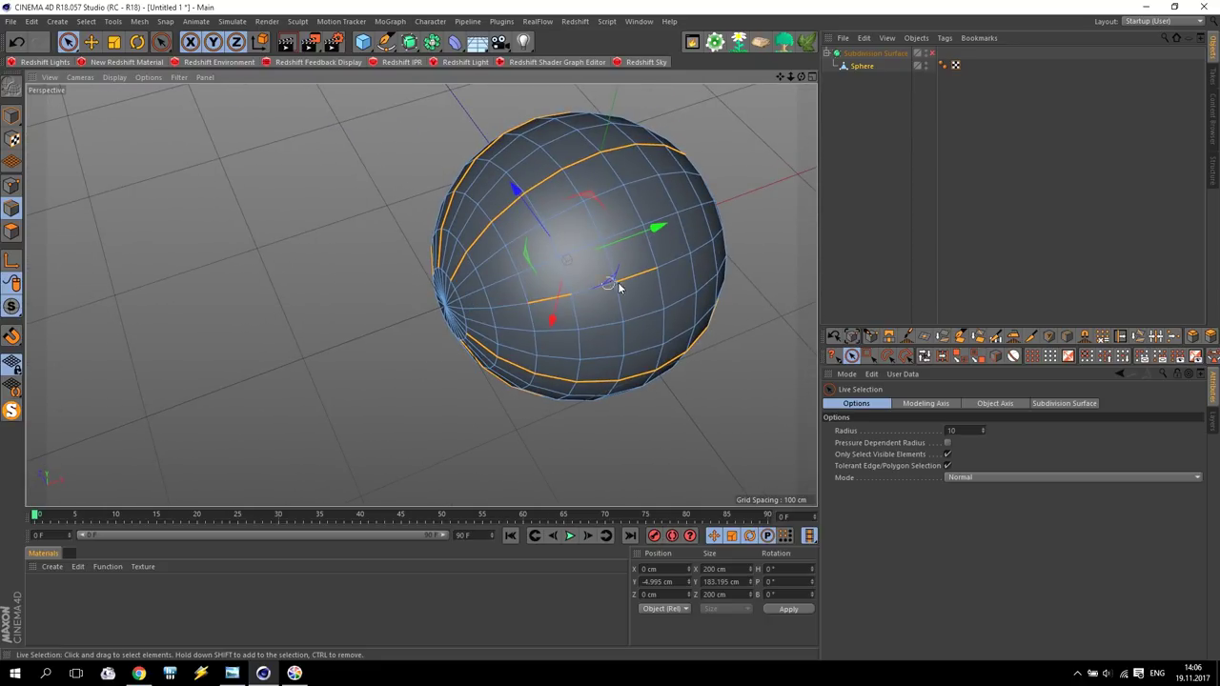
alt+drag(553, 304, 327, 179)
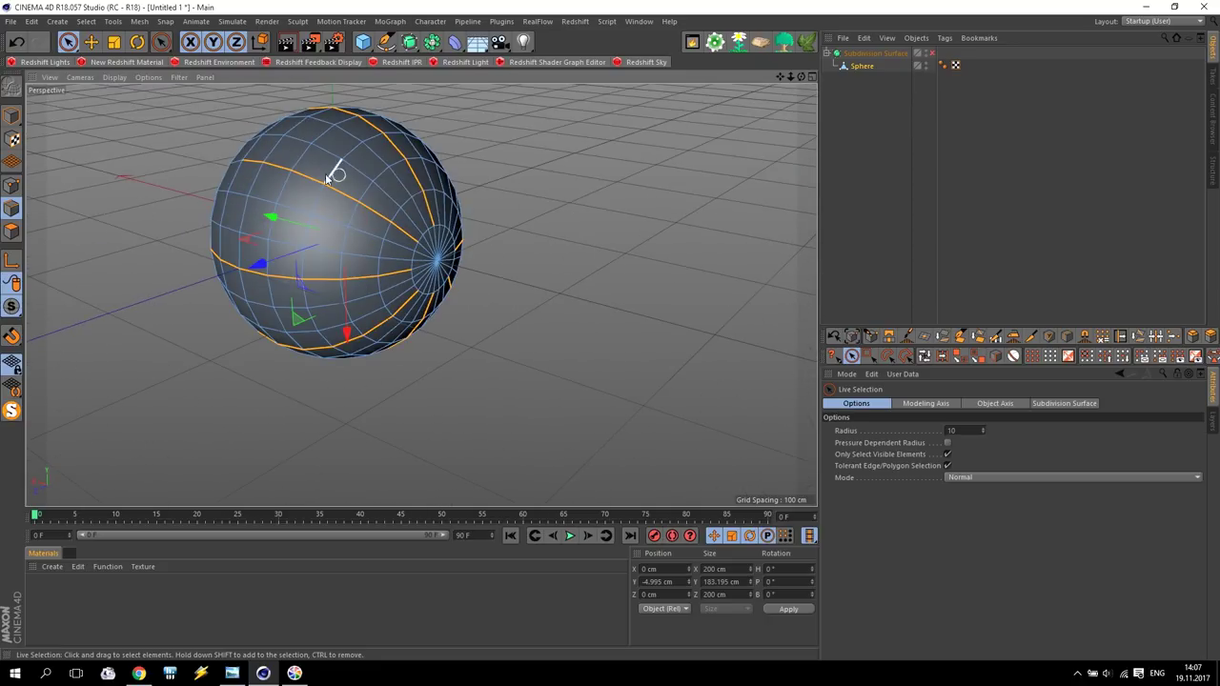
alt+drag(245, 316, 223, 353)
Bevel the selected edge loops with 1 subdivision and a 2.5 cm offset.
scroll(193, 327, up, 5)
right_click(568, 255)
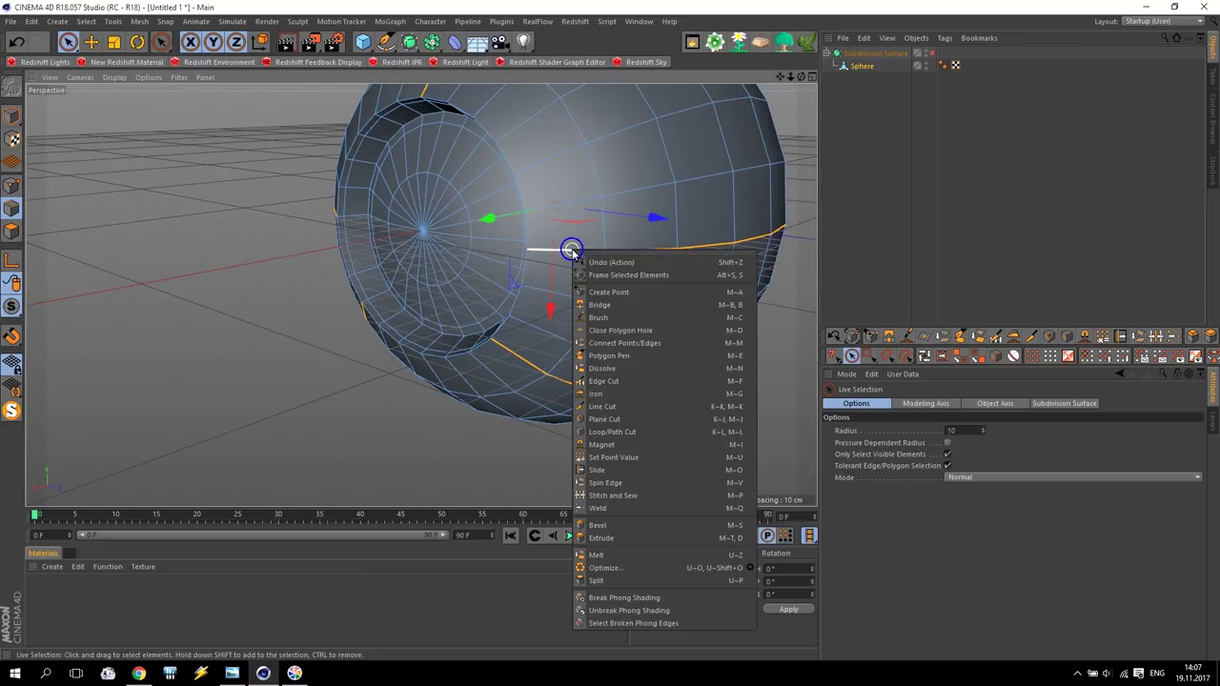
click(613, 525)
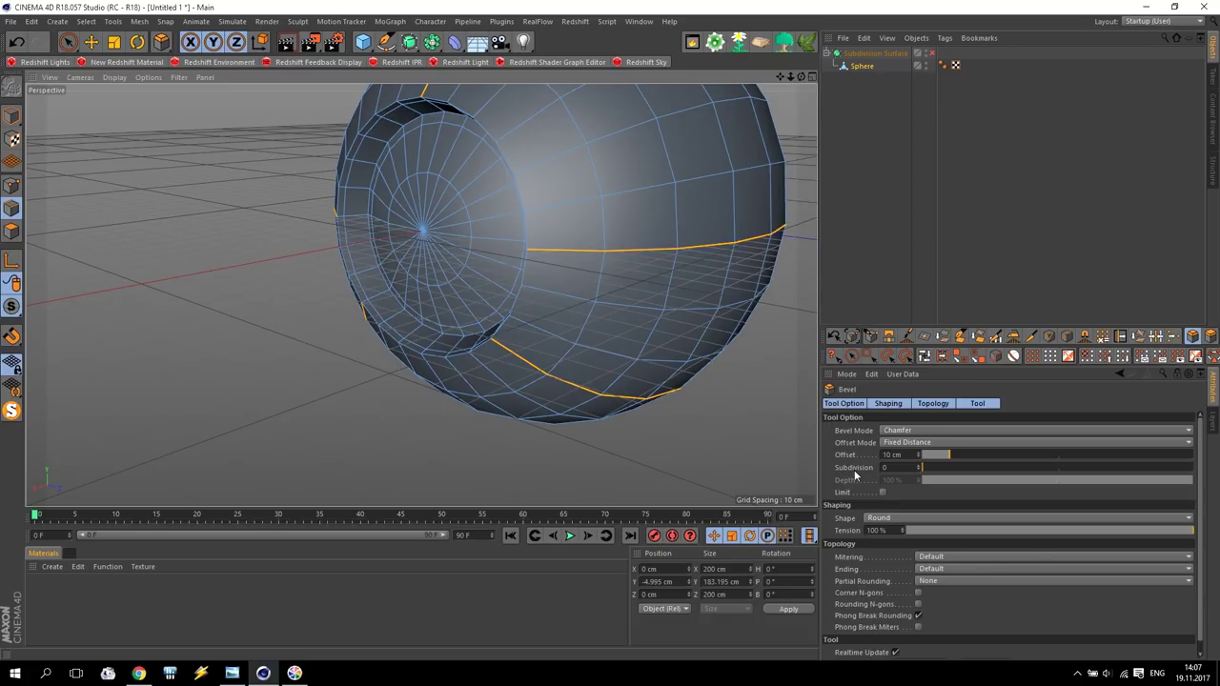
click(919, 466)
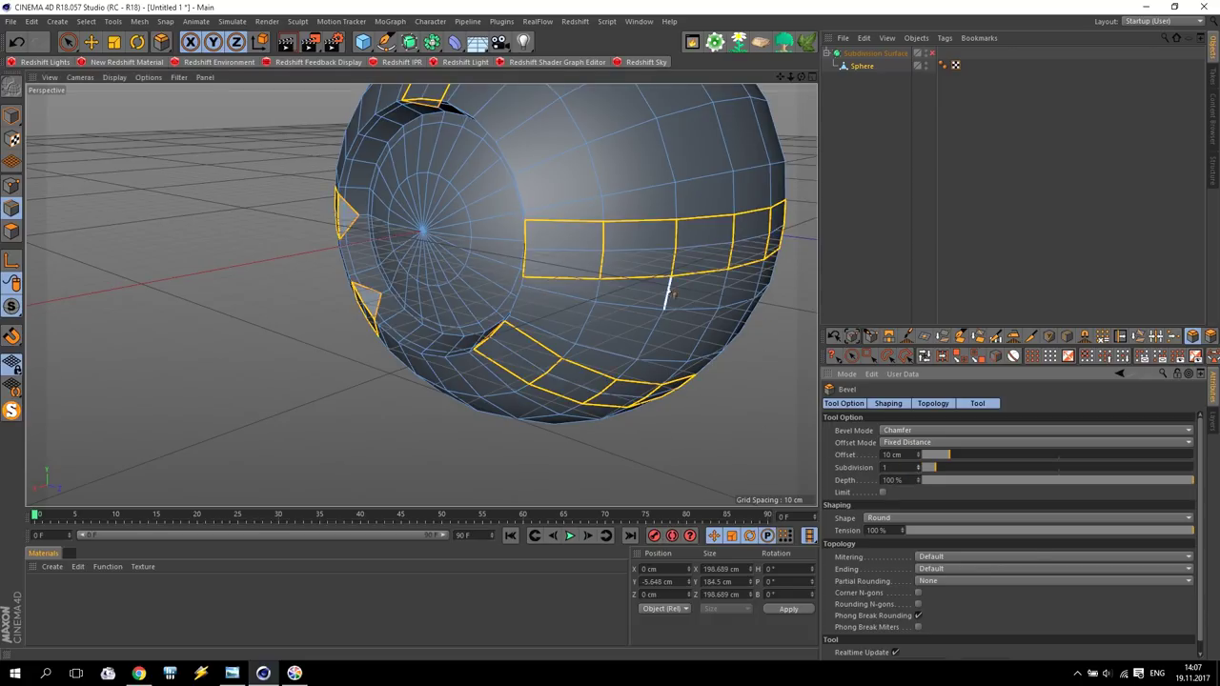
drag(920, 455, 901, 456)
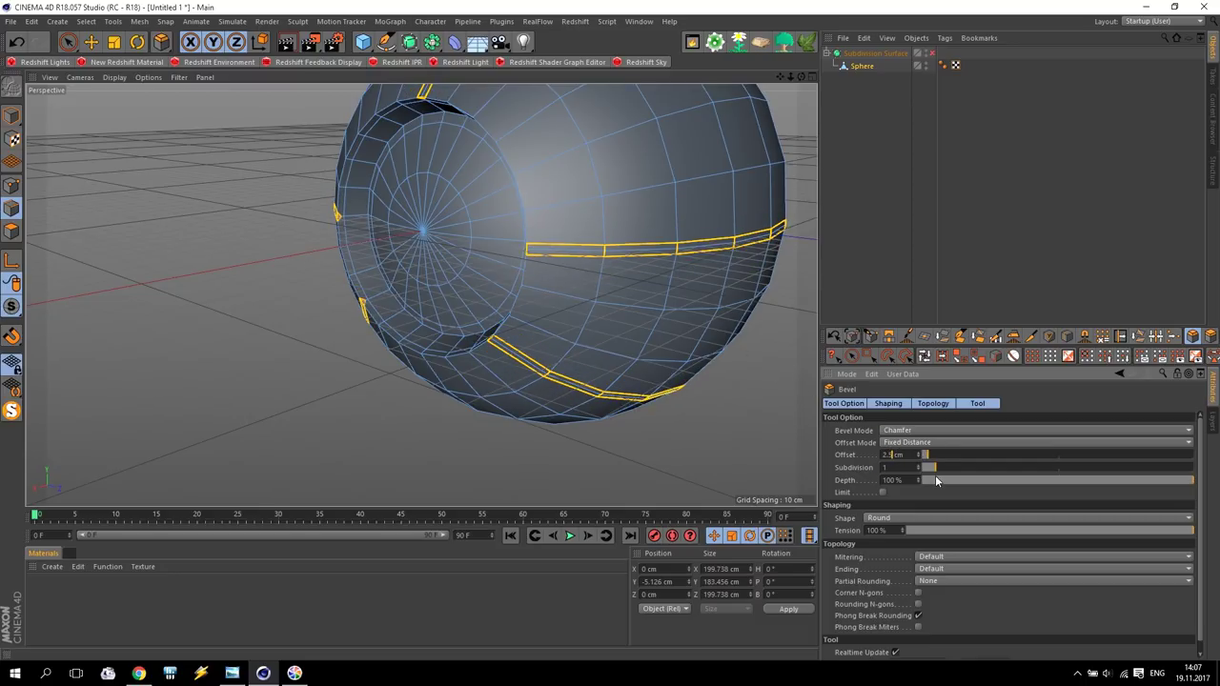
scroll(346, 301, down, 3)
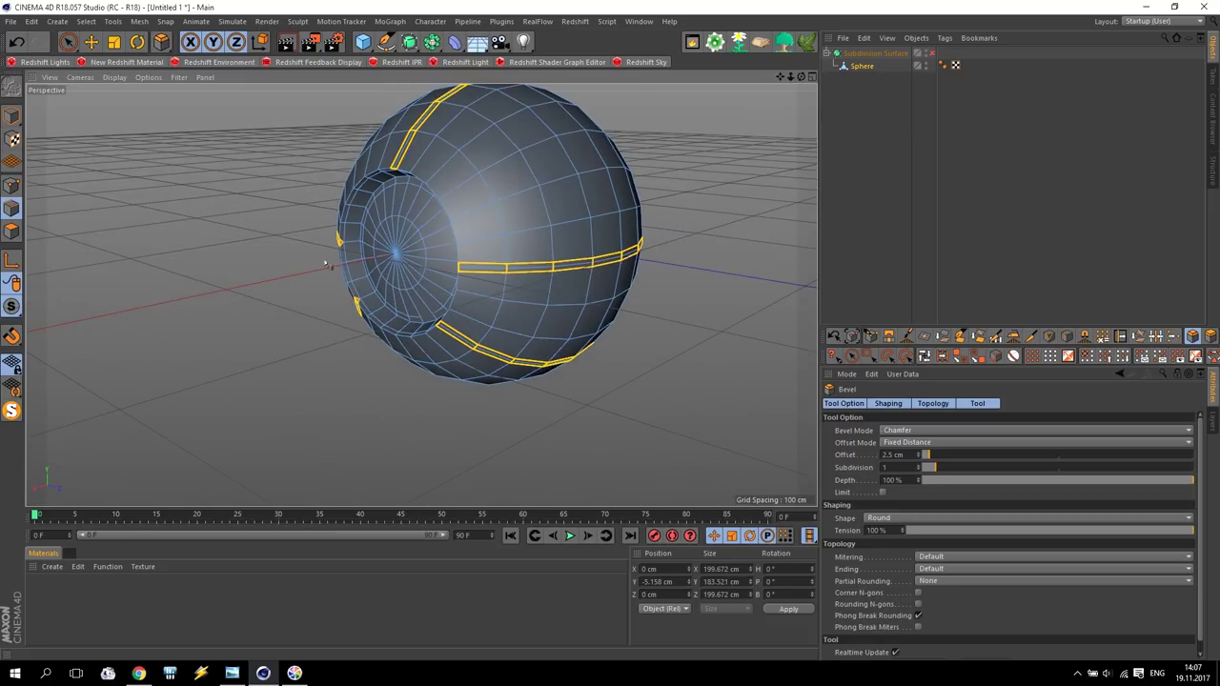
alt+drag(606, 283, 694, 303)
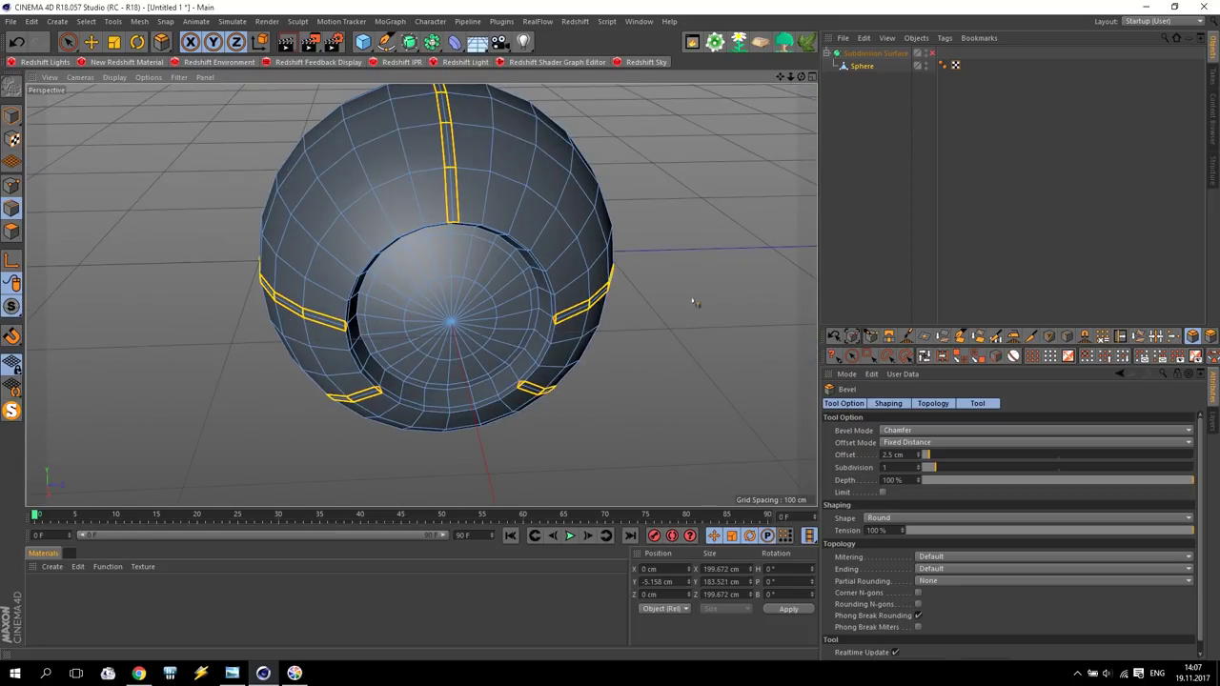
key(e)
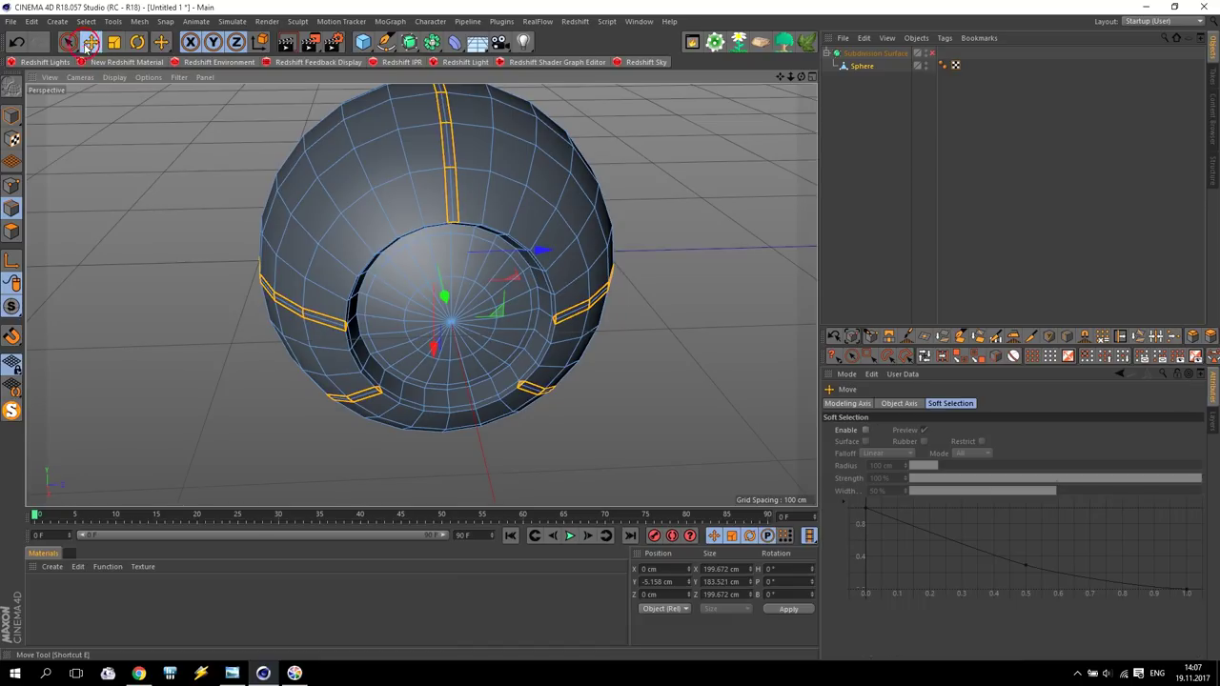
click(12, 186)
click(13, 208)
click(453, 199)
alt+drag(453, 198, 477, 124)
click(429, 162)
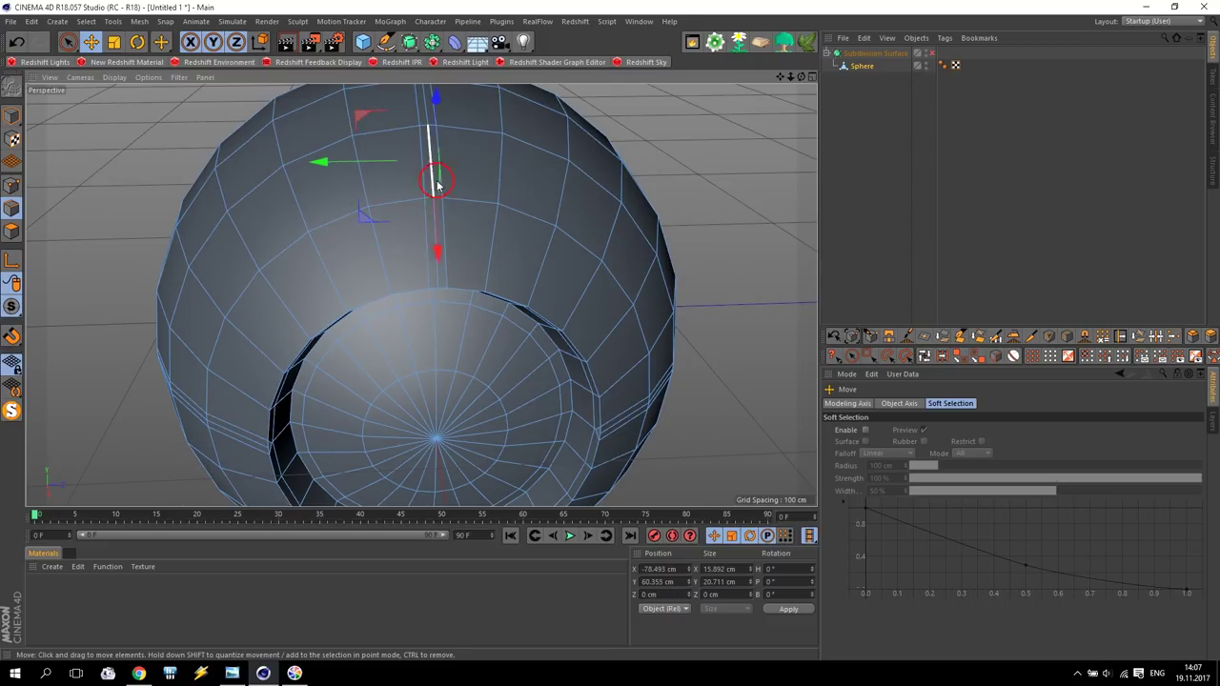
shift+click(473, 301)
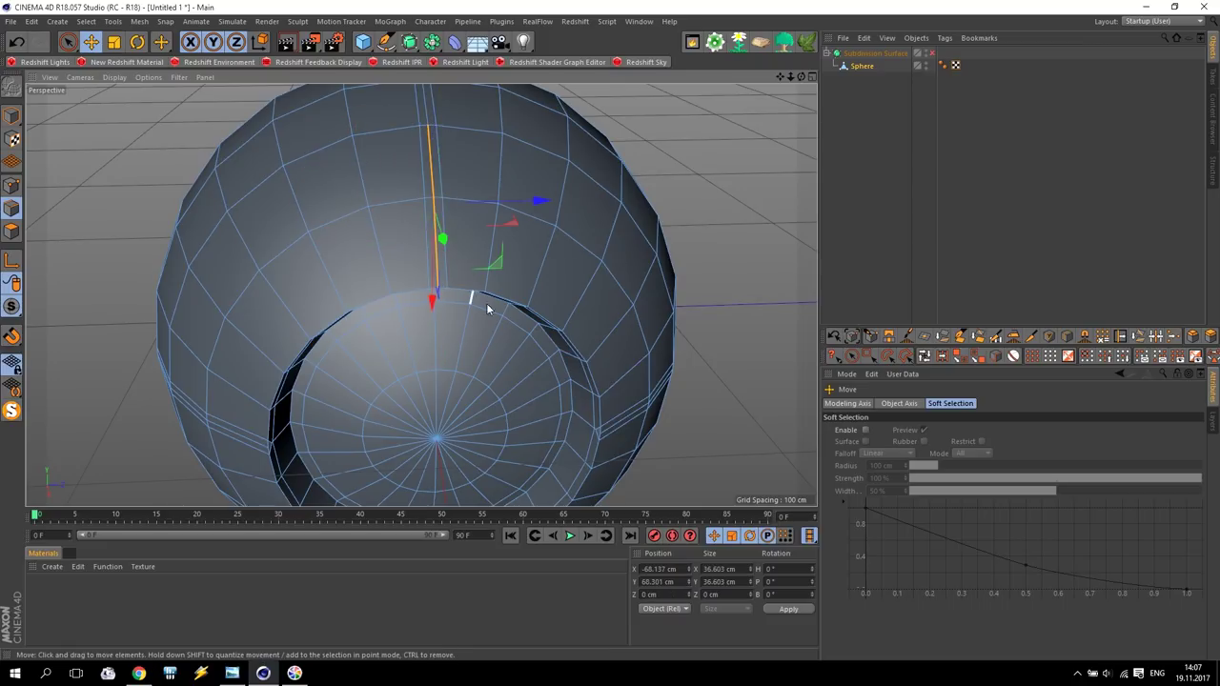
shift+click(615, 432)
shift+click(202, 426)
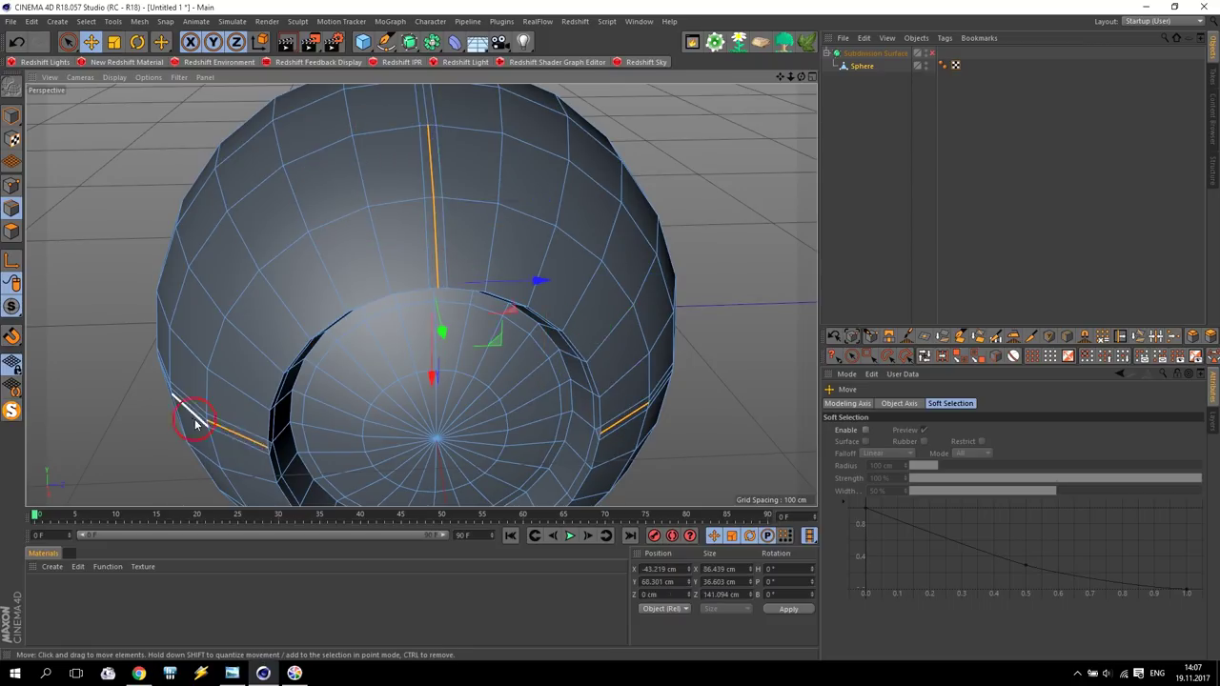
alt+drag(195, 412, 491, 354)
alt+drag(788, 82, 252, 274)
shift+click(253, 278)
shift+click(305, 281)
shift+click(368, 289)
shift+click(439, 299)
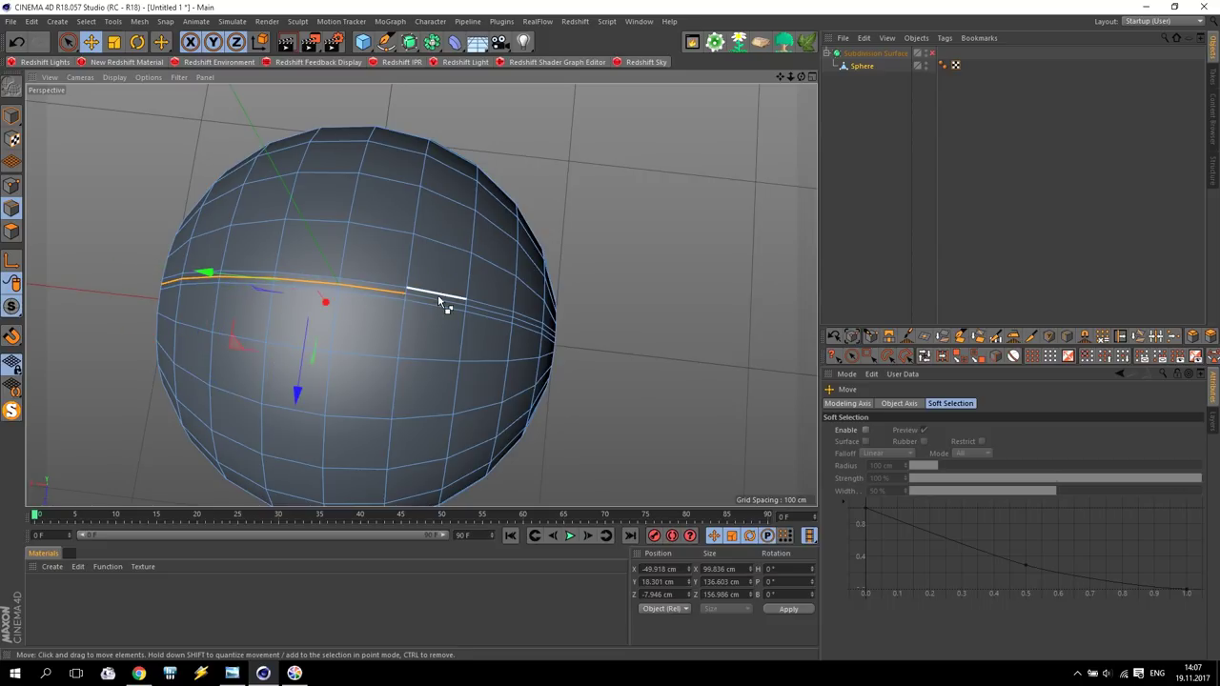
shift+click(508, 324)
shift+click(525, 328)
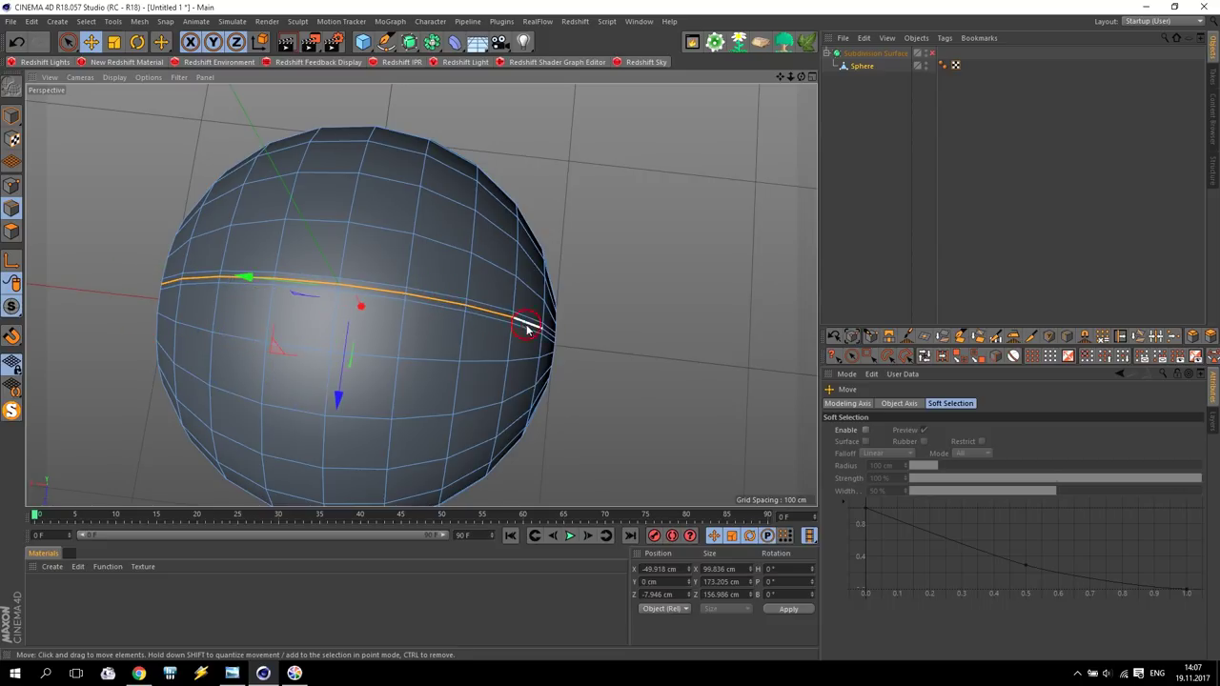
shift+click(545, 334)
alt+drag(662, 398, 543, 363)
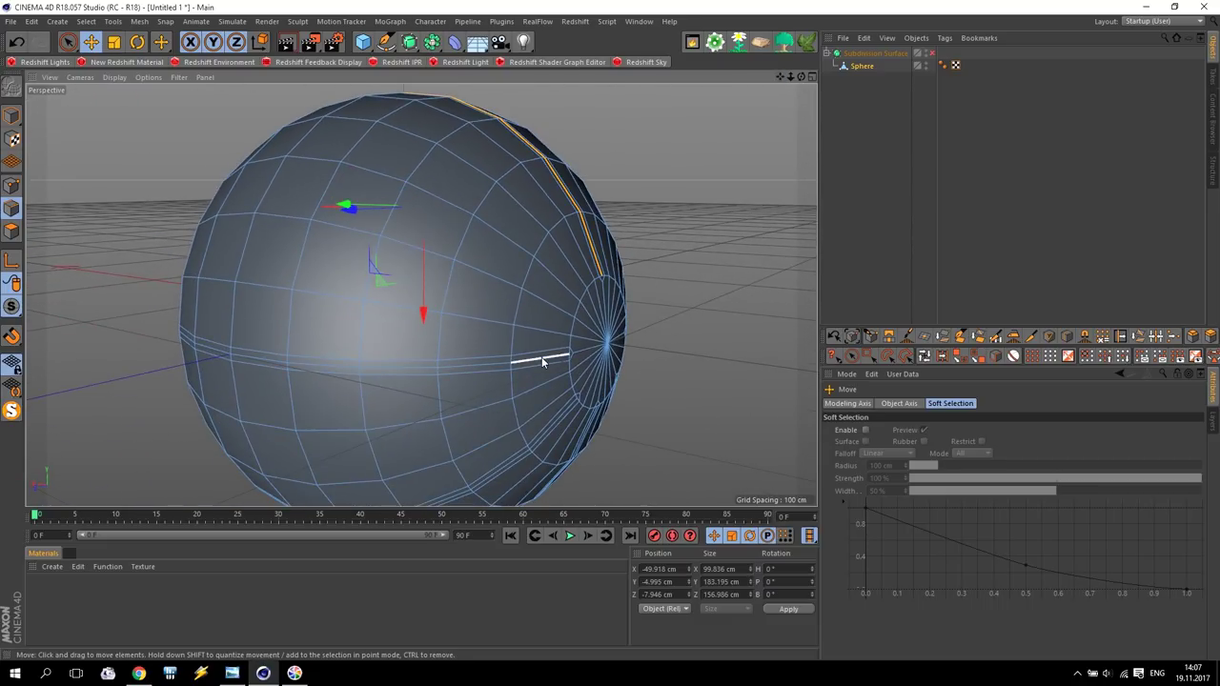
shift+click(504, 369)
shift+click(422, 371)
shift+click(338, 373)
shift+click(333, 372)
shift+click(259, 364)
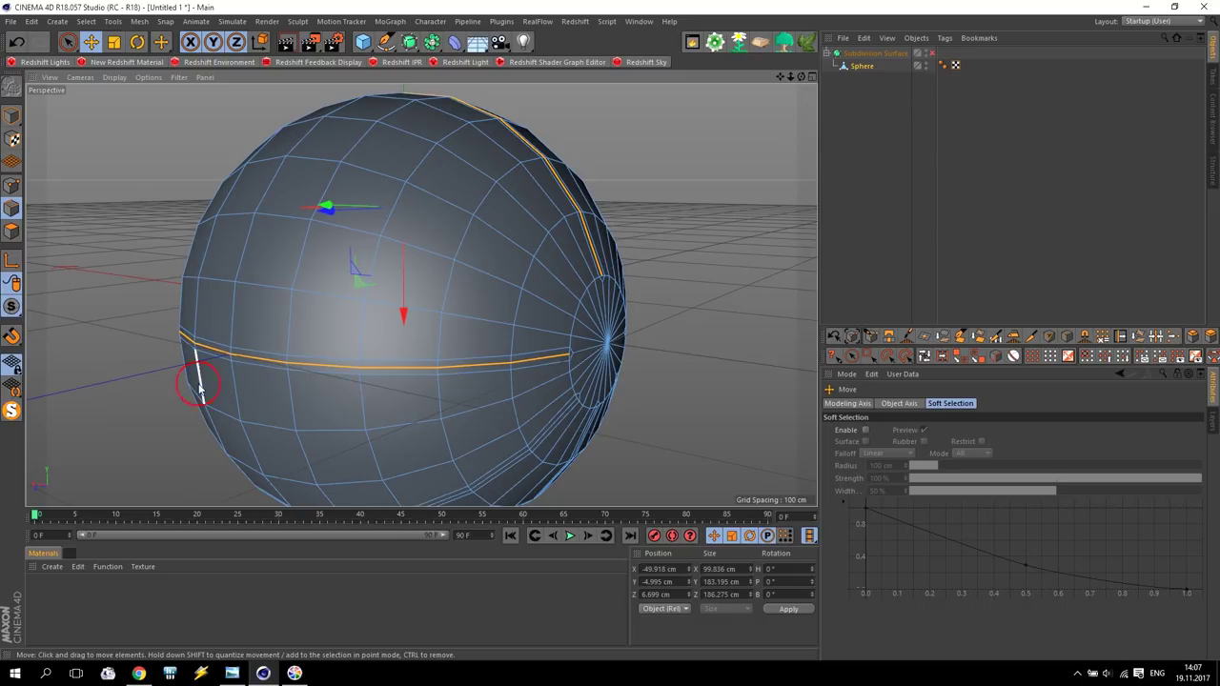
alt+drag(618, 391, 483, 382)
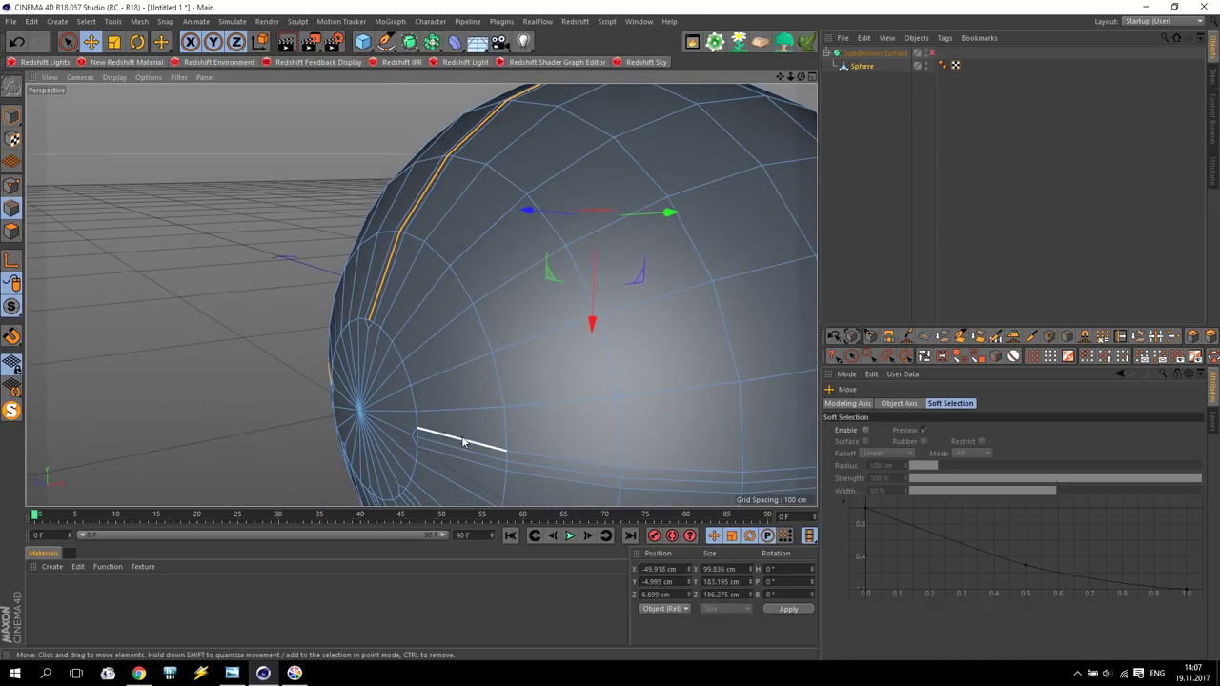
shift+click(510, 465)
shift+click(613, 477)
shift+click(710, 481)
alt+drag(777, 95, 471, 322)
shift+click(390, 305)
shift+click(512, 293)
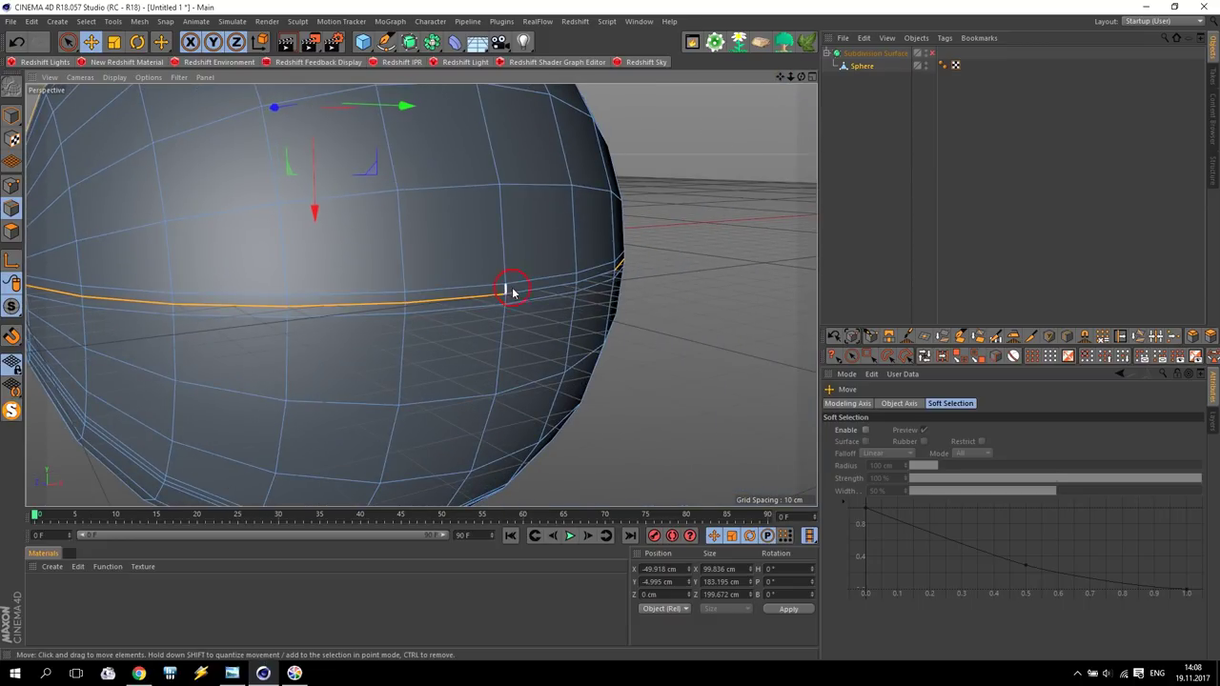
alt+drag(802, 134, 614, 360)
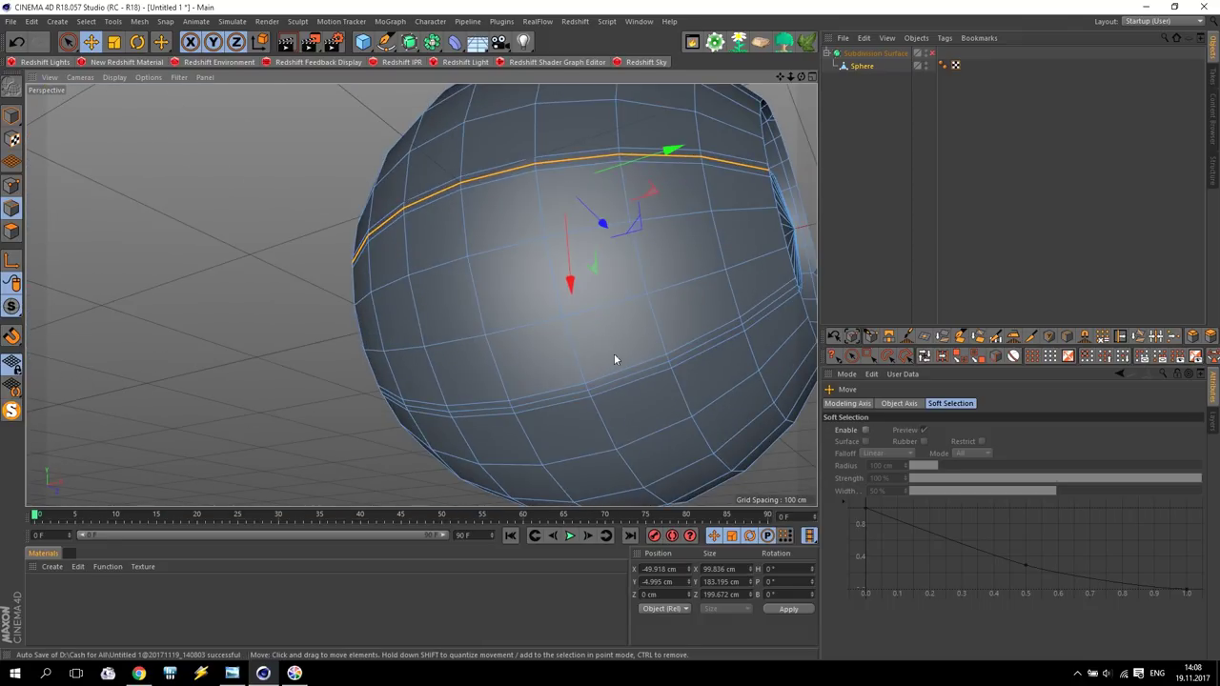
shift+click(763, 313)
shift+click(725, 341)
shift+click(576, 388)
shift+click(477, 412)
alt+drag(429, 412, 451, 429)
shift+click(365, 375)
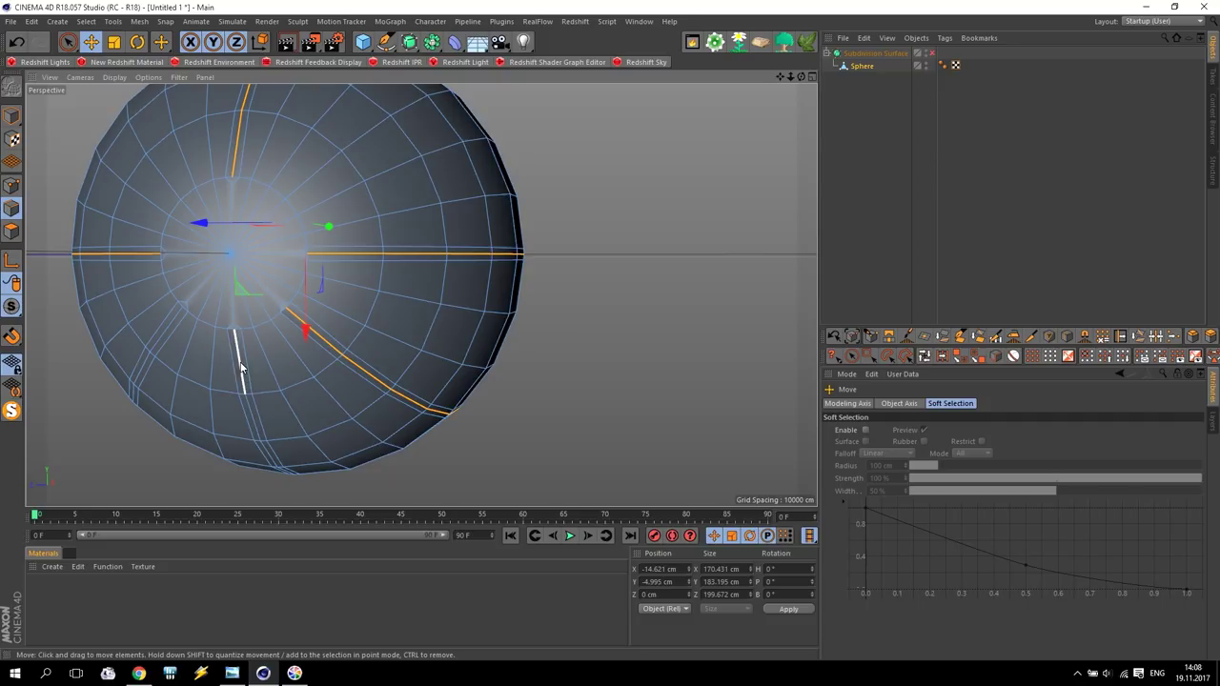
shift+click(266, 456)
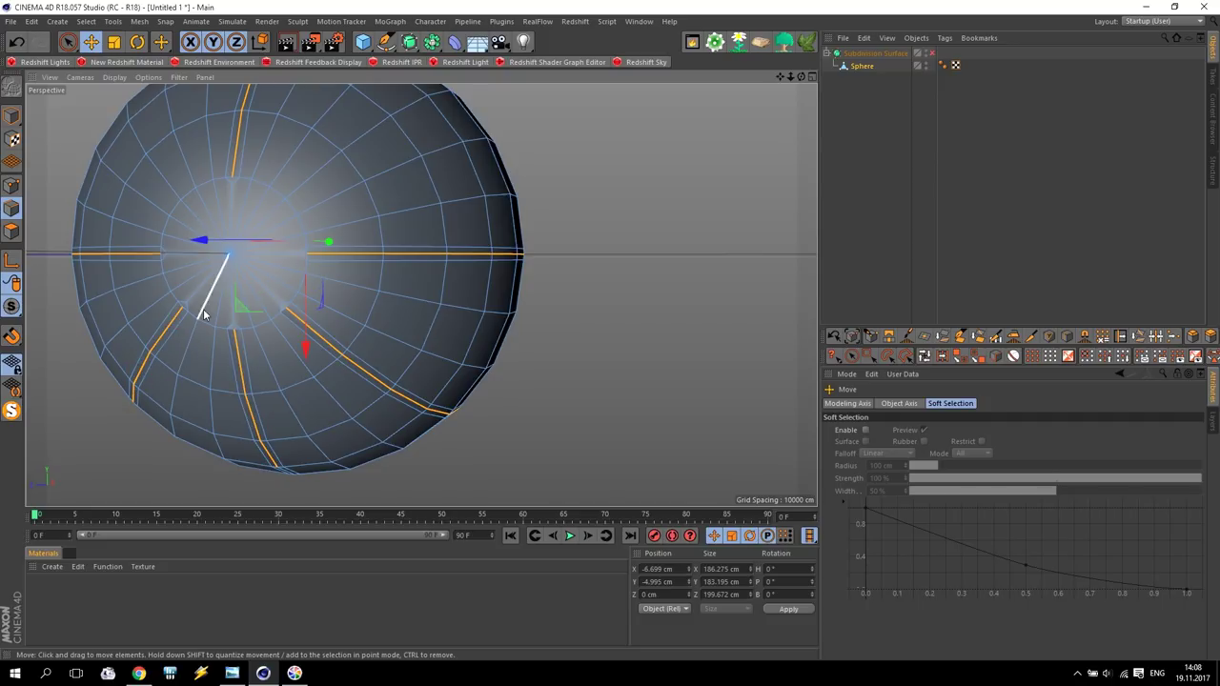
scroll(423, 458, down, 5)
alt+drag(422, 457, 423, 286)
alt+drag(770, 94, 283, 278)
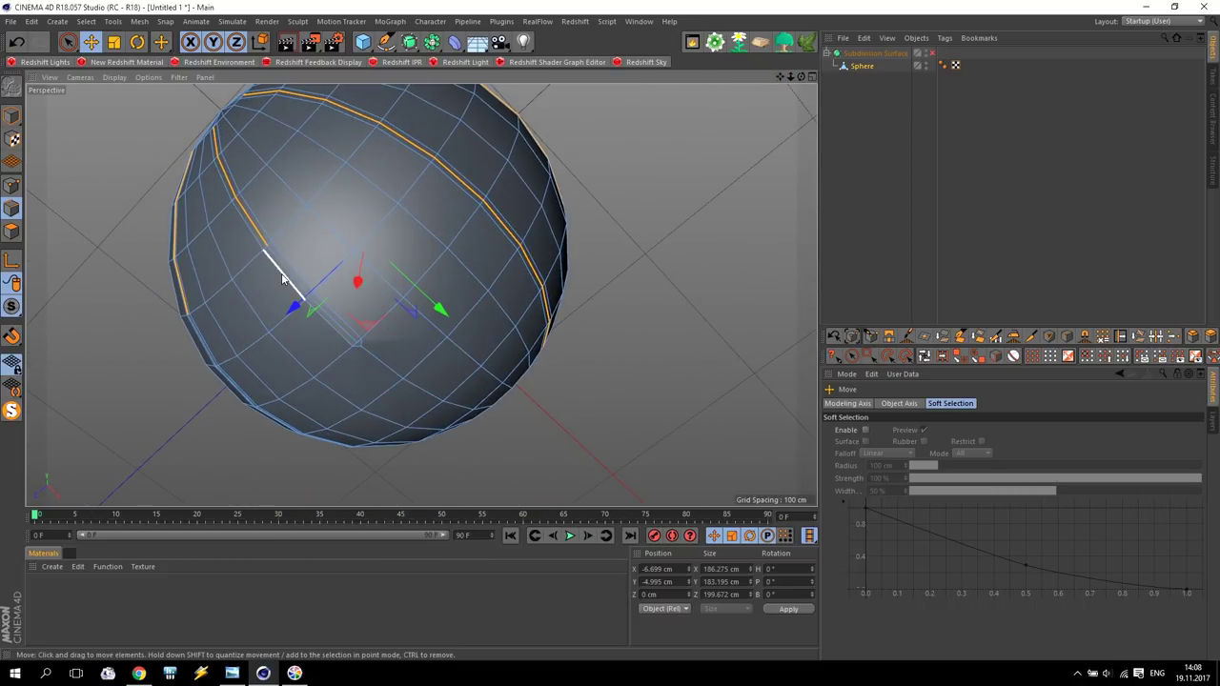
shift+click(286, 277)
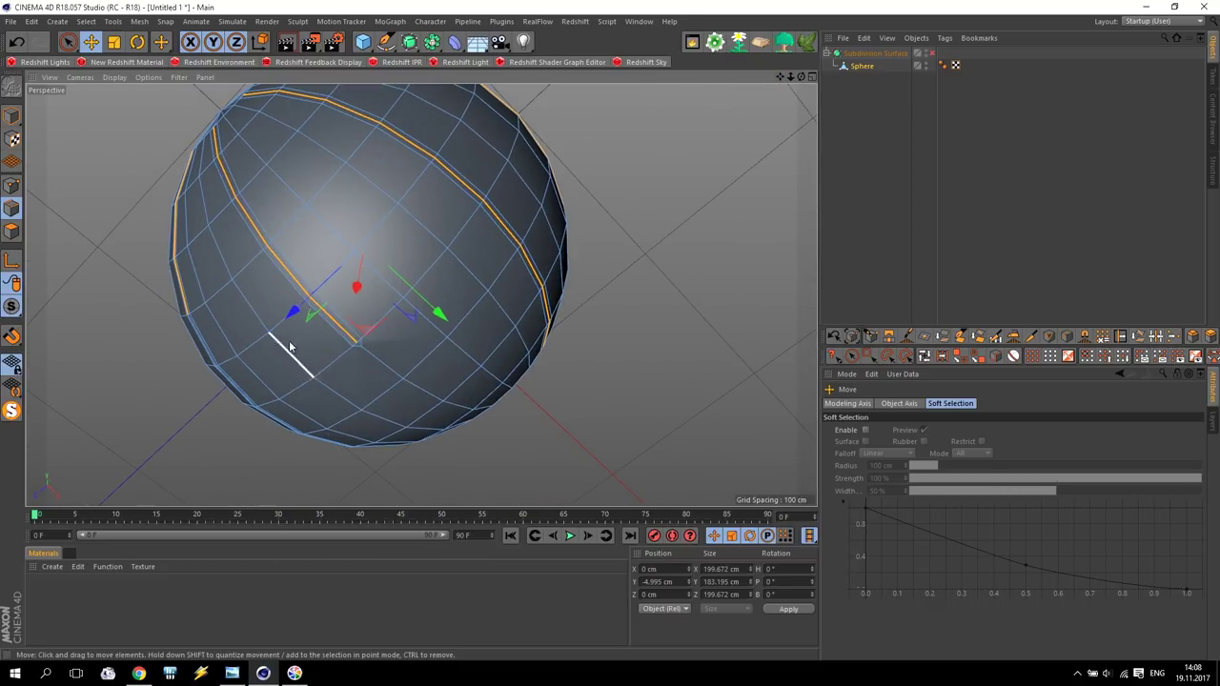
alt+drag(323, 390, 500, 290)
shift+click(450, 273)
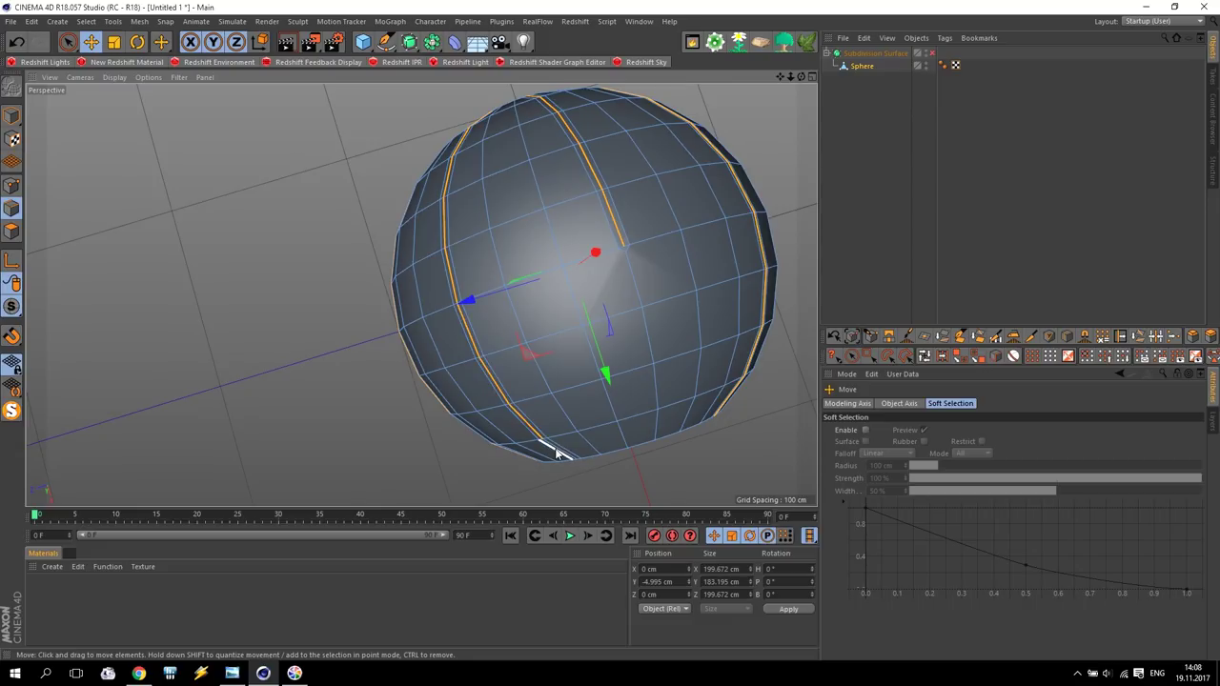
alt+drag(629, 414, 867, 29)
key(h)
scroll(362, 233, up, 3)
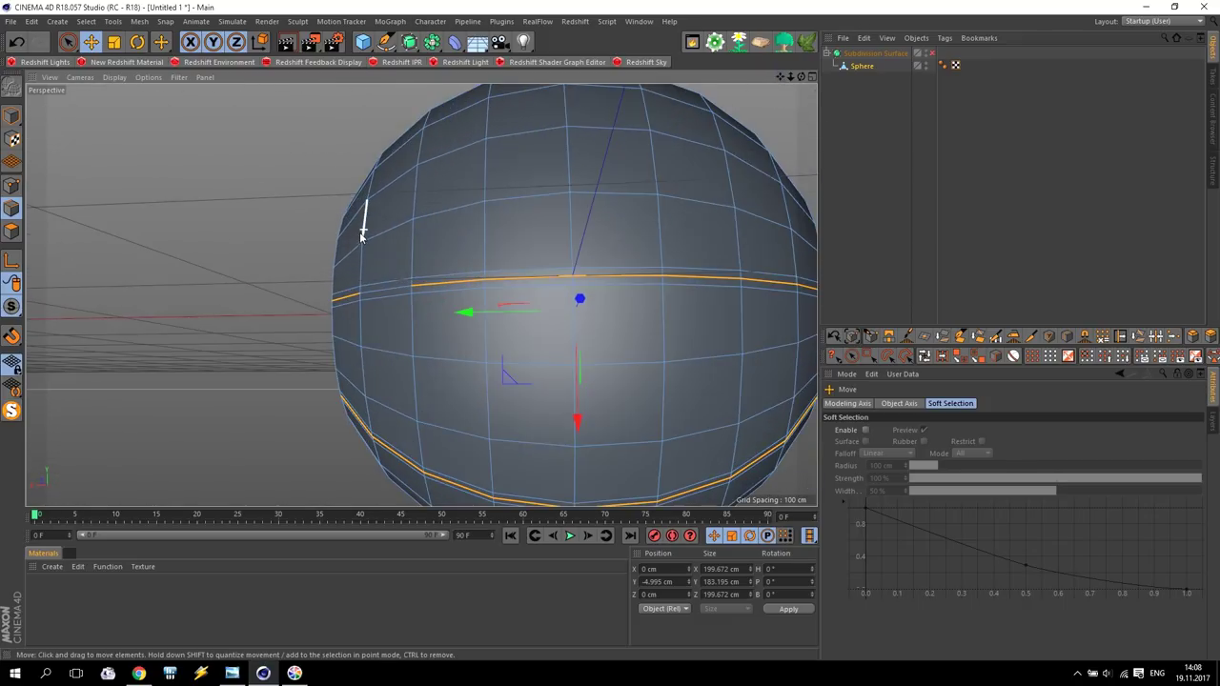
scroll(388, 293, down, 3)
alt+drag(423, 286, 515, 370)
scroll(101, 183, down, 3)
alt+drag(101, 182, 253, 258)
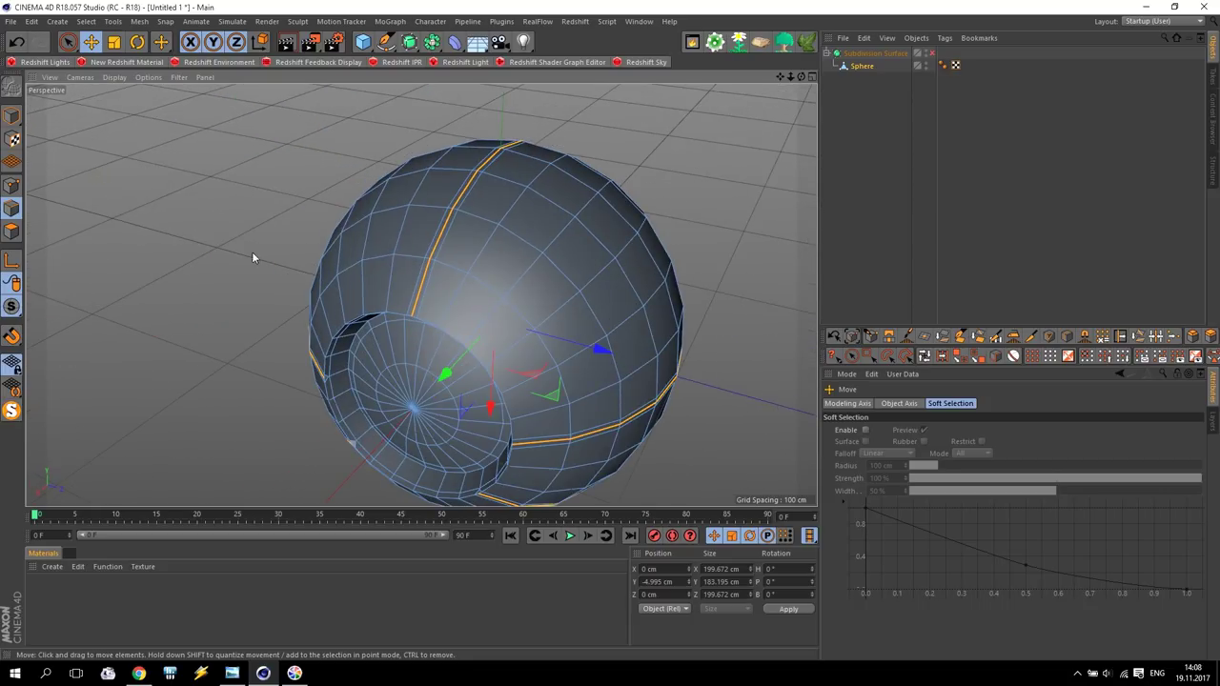
scroll(422, 296, up, 2)
alt+drag(422, 296, 429, 272)
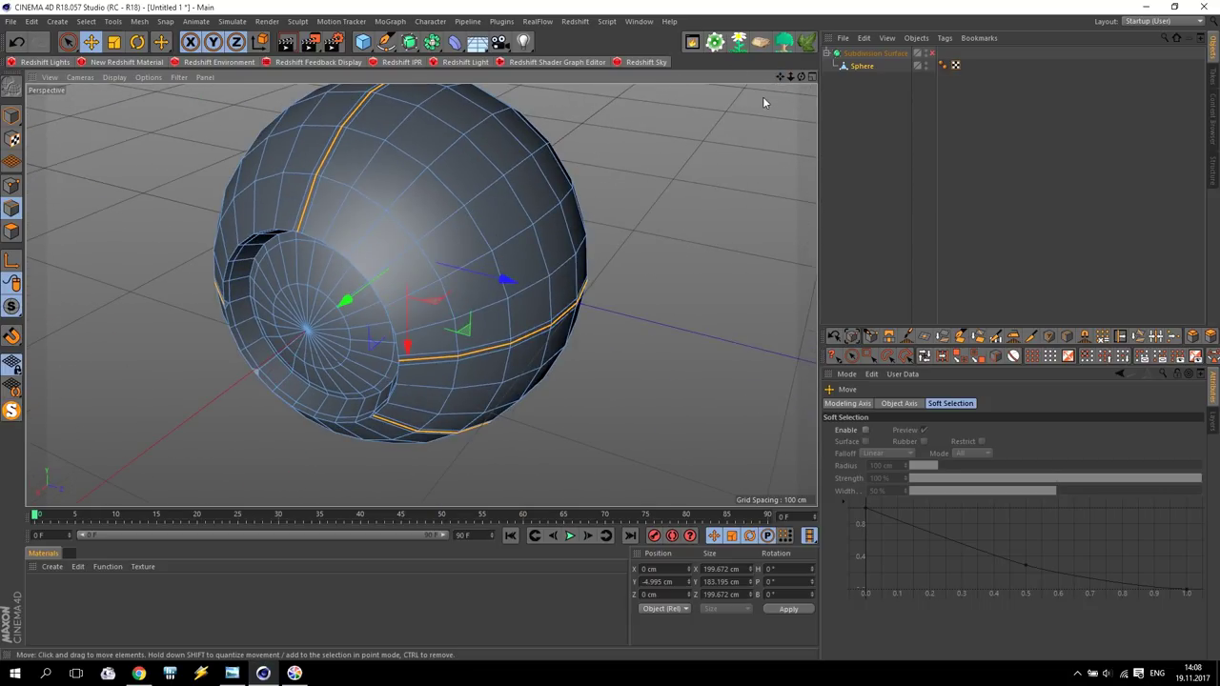
drag(780, 77, 780, 105)
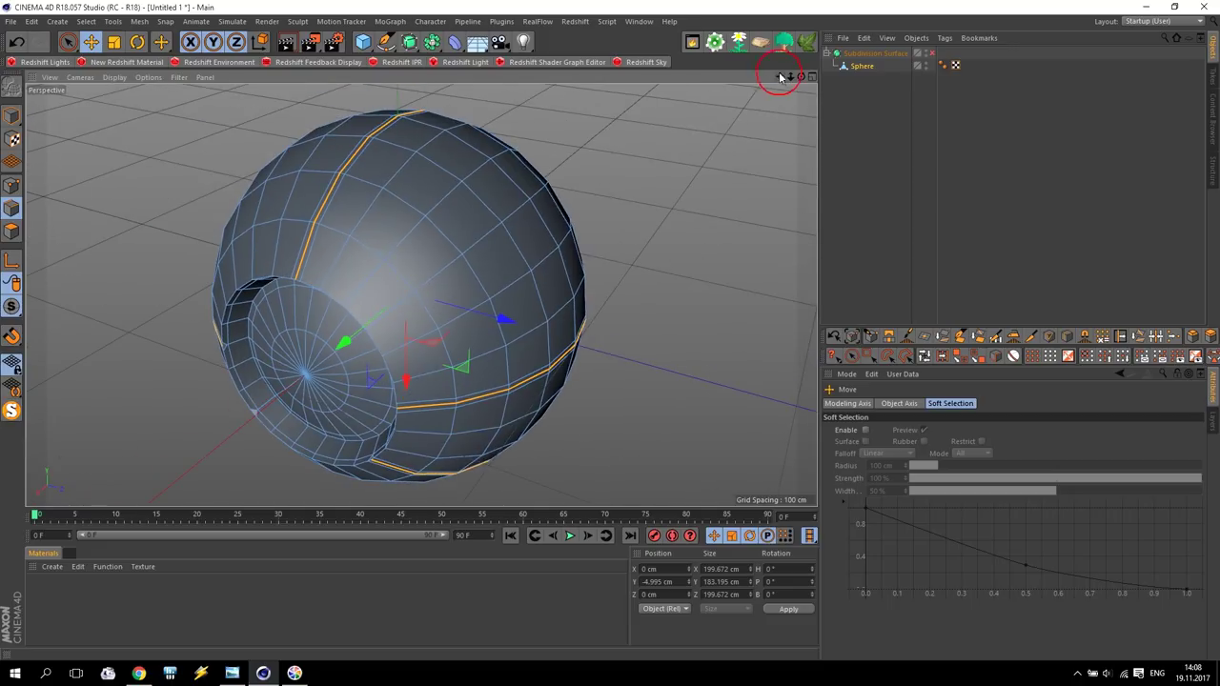
Scale the selected edge loops outward to about 114% so they jut out as fins.
click(116, 43)
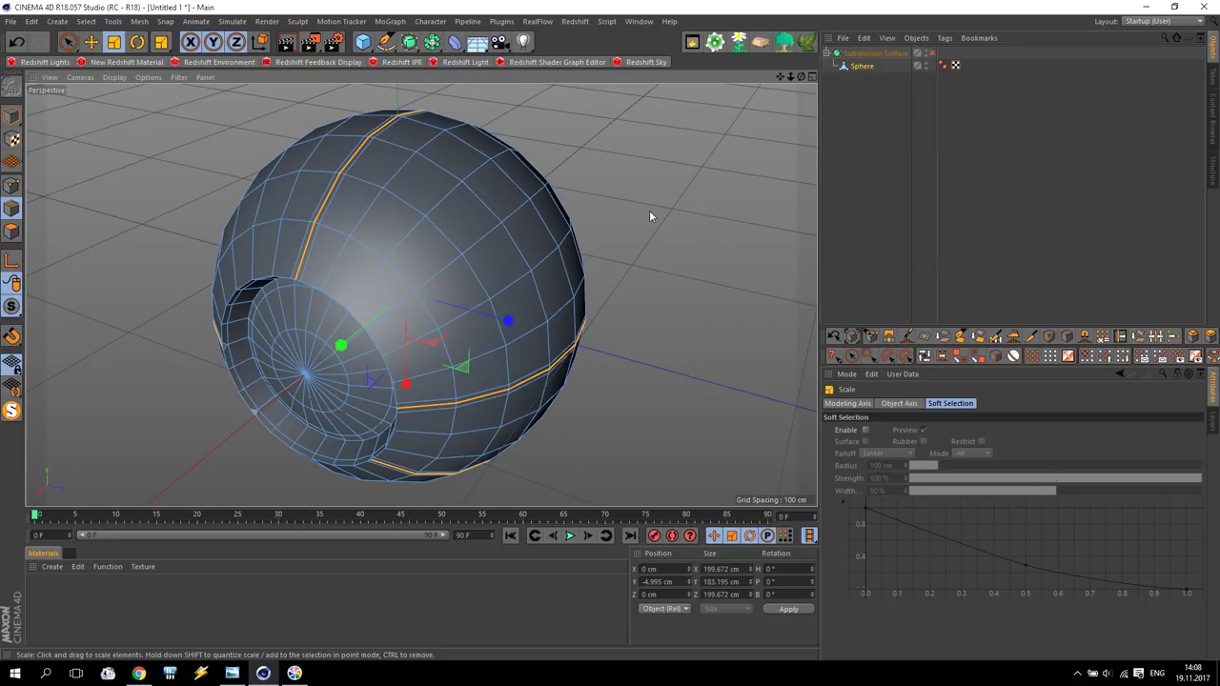
drag(652, 242, 303, 400)
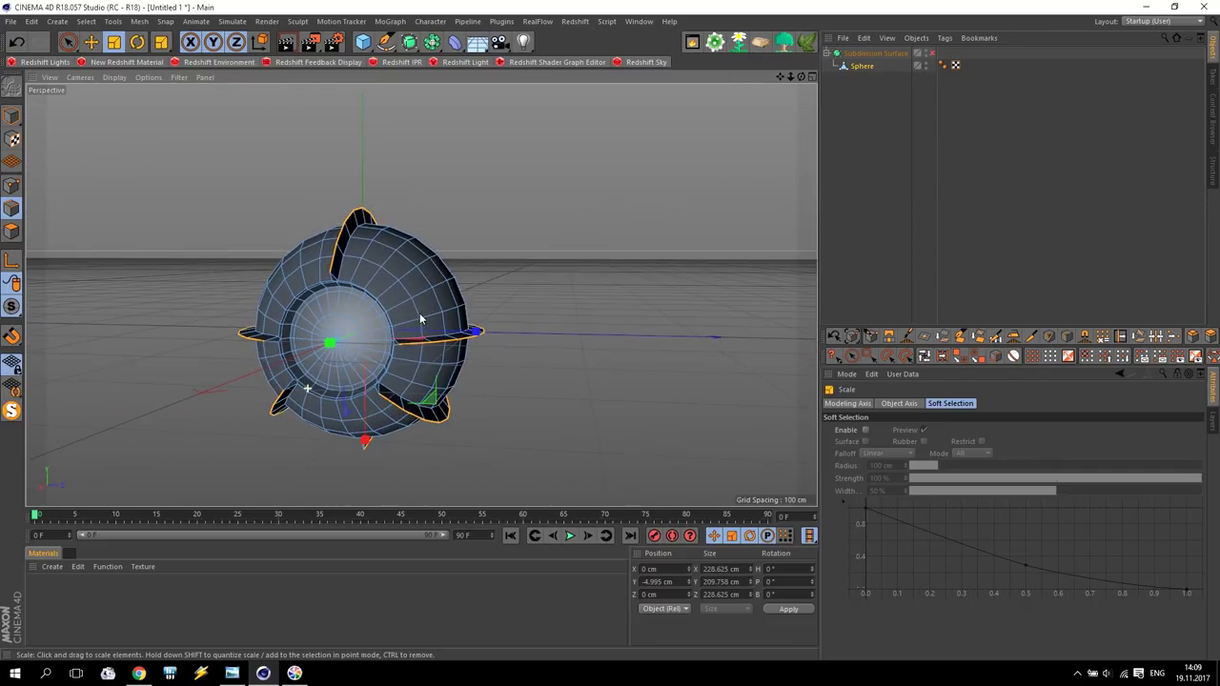
scroll(291, 408, up, 2)
alt+drag(381, 381, 375, 302)
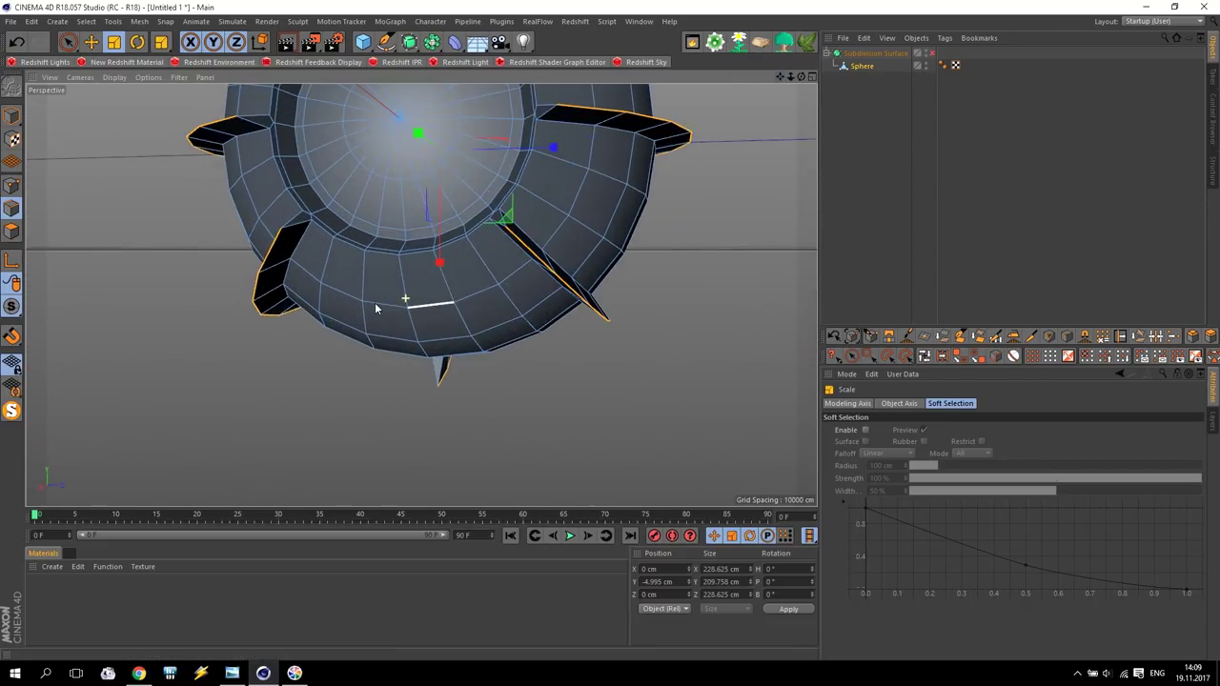
Select a two-wide, four-tall strip of polygons on the sphere's lower front.
click(12, 232)
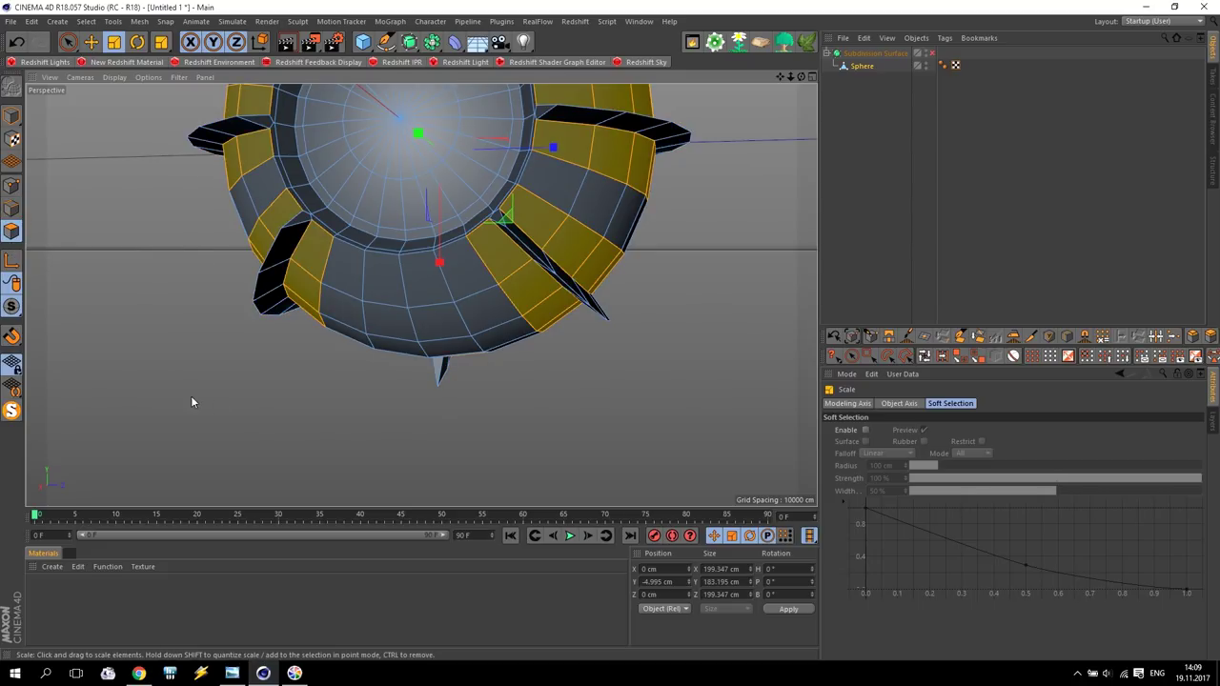
click(382, 277)
shift+click(426, 276)
shift+click(399, 315)
shift+click(435, 321)
alt+drag(496, 422, 430, 420)
shift+click(430, 421)
shift+click(485, 409)
shift+click(457, 488)
shift+click(499, 444)
Extrude the polygon strip outward 13 cm into a block.
right_click(445, 364)
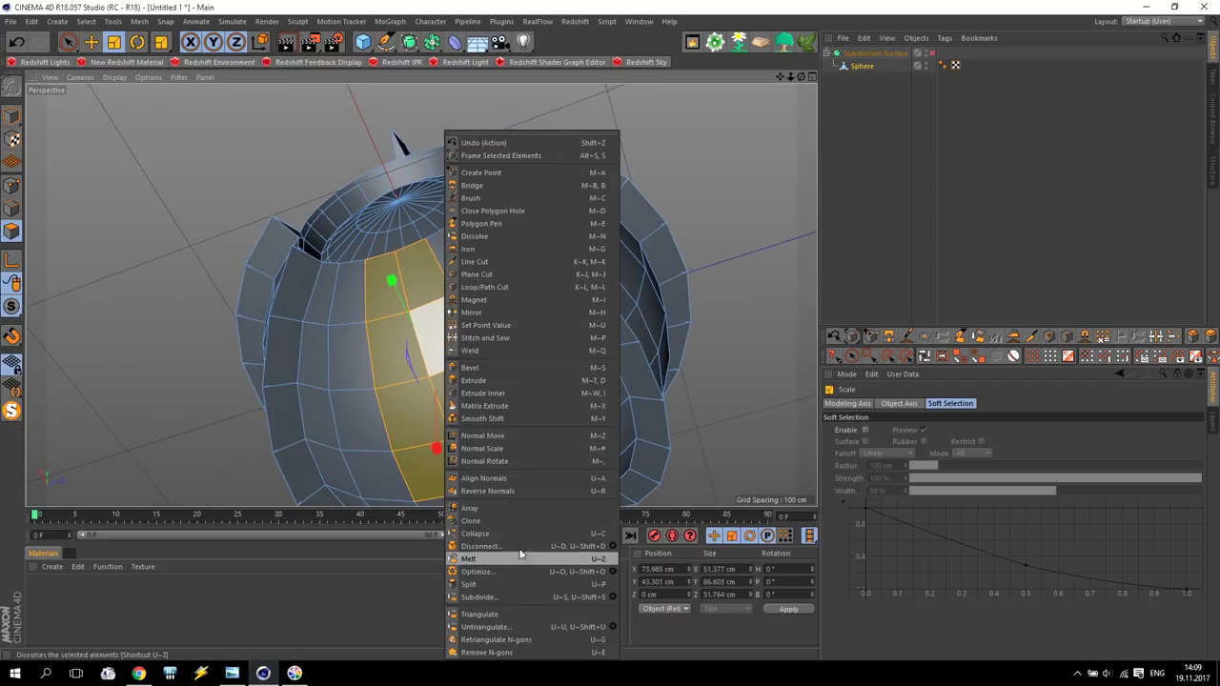
click(474, 380)
drag(463, 394, 74, 324)
Select four polygons on the block and extrude them 21.5 cm outward.
click(11, 209)
click(12, 231)
alt+drag(229, 292, 428, 354)
click(439, 317)
shift+click(491, 405)
shift+click(434, 370)
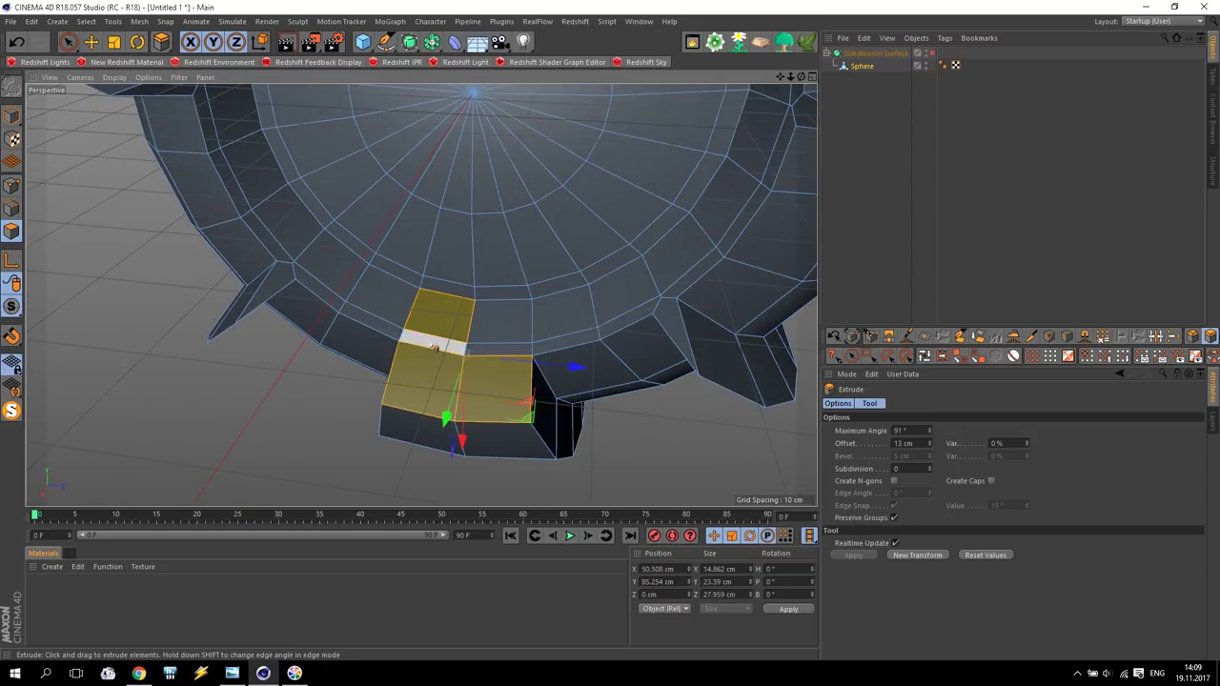
shift+click(499, 321)
drag(510, 399, 543, 395)
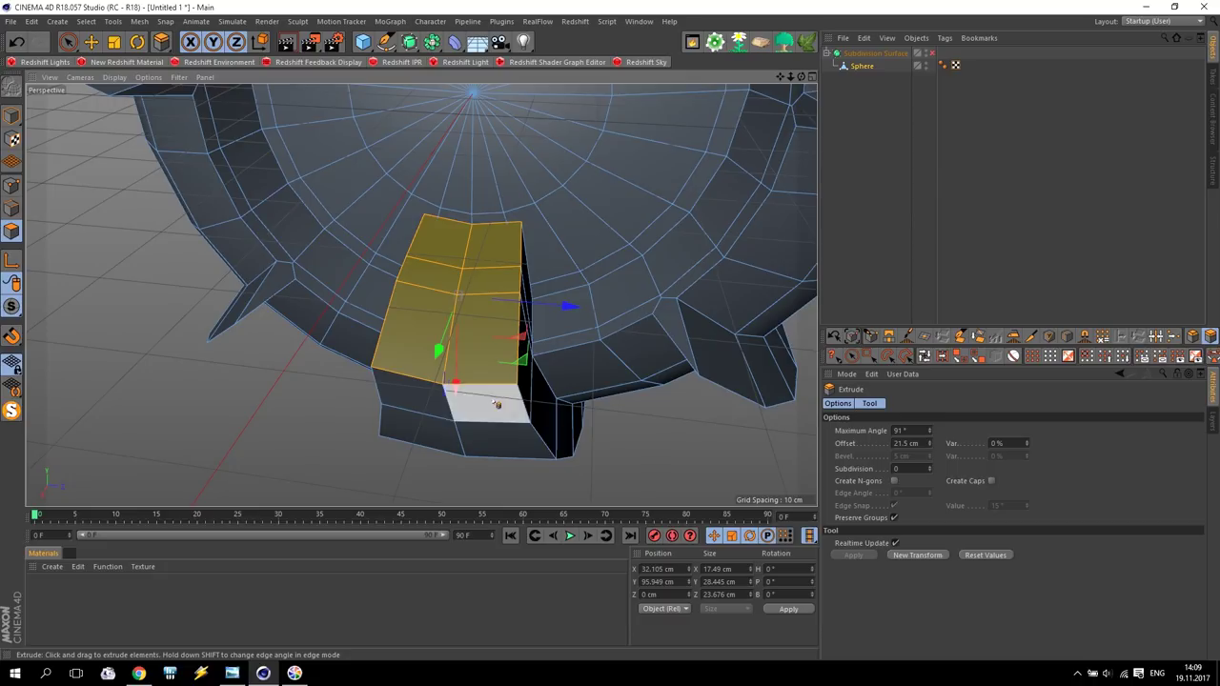
Pull the top point of the new extrusion downward.
click(13, 188)
click(471, 227)
key(e)
drag(458, 272, 450, 316)
Select two corner vertices of the extrusion and move them vertically to slant it.
click(444, 386)
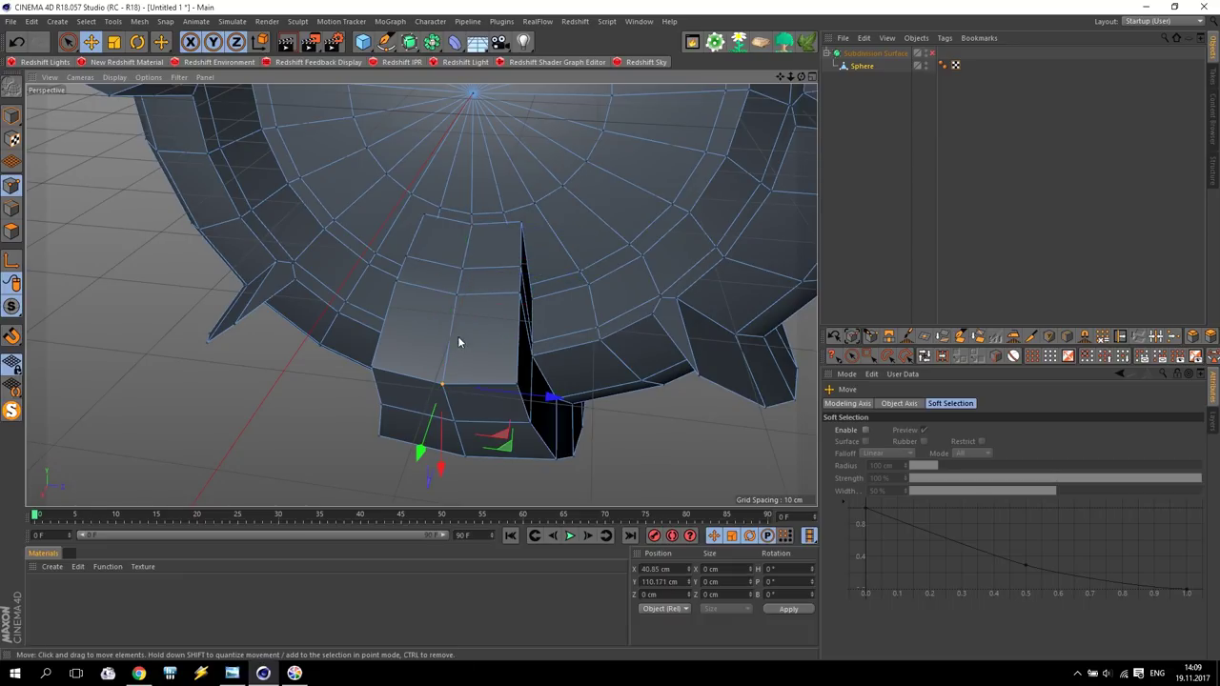
shift+click(457, 295)
drag(467, 375, 455, 367)
alt+drag(455, 367, 468, 364)
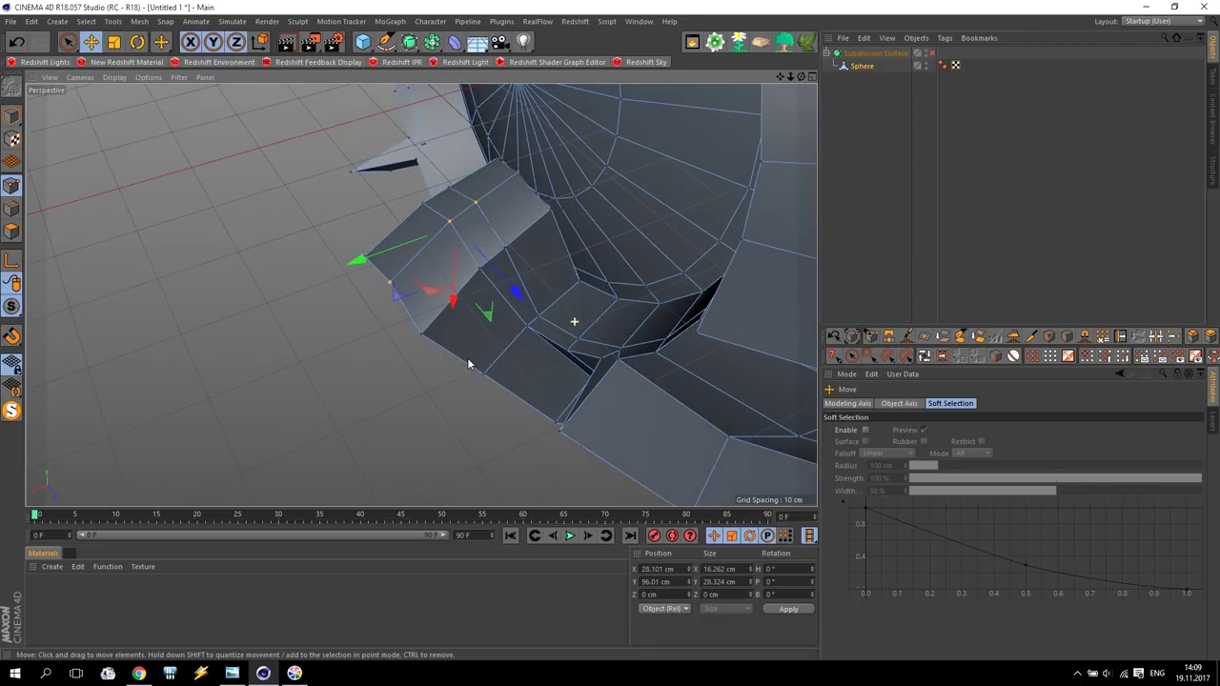
drag(355, 258, 416, 206)
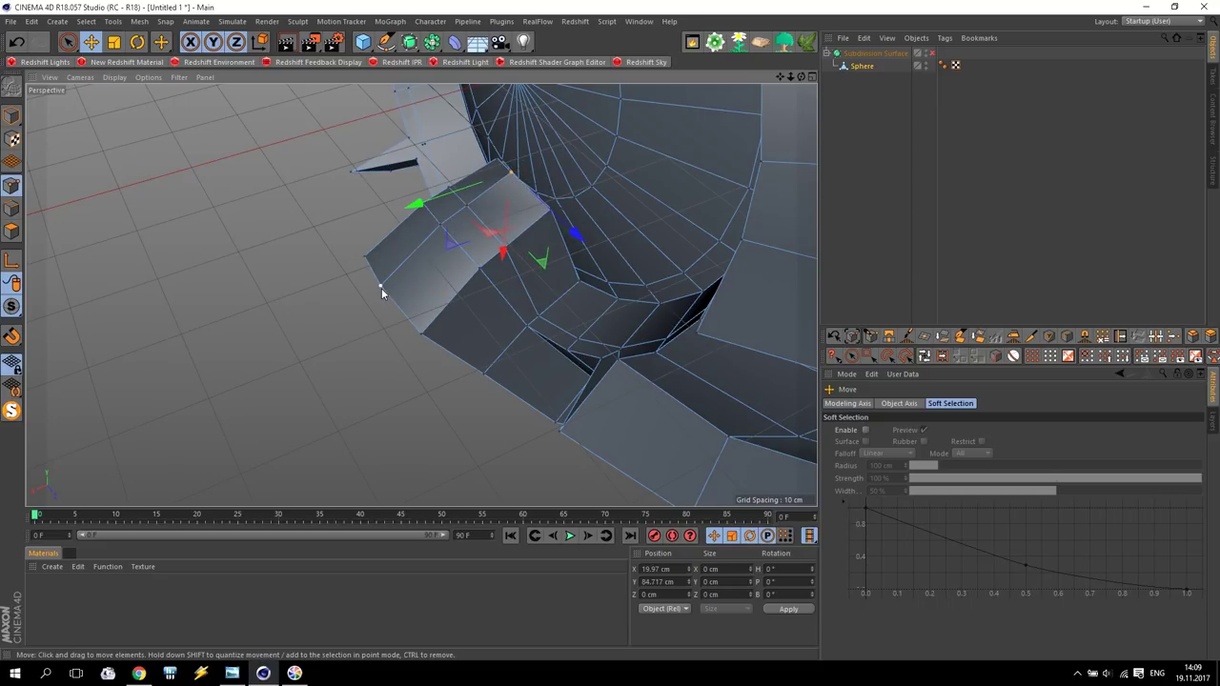
Drag the lower corner vertex to taper the piece into a rounded lump.
click(421, 334)
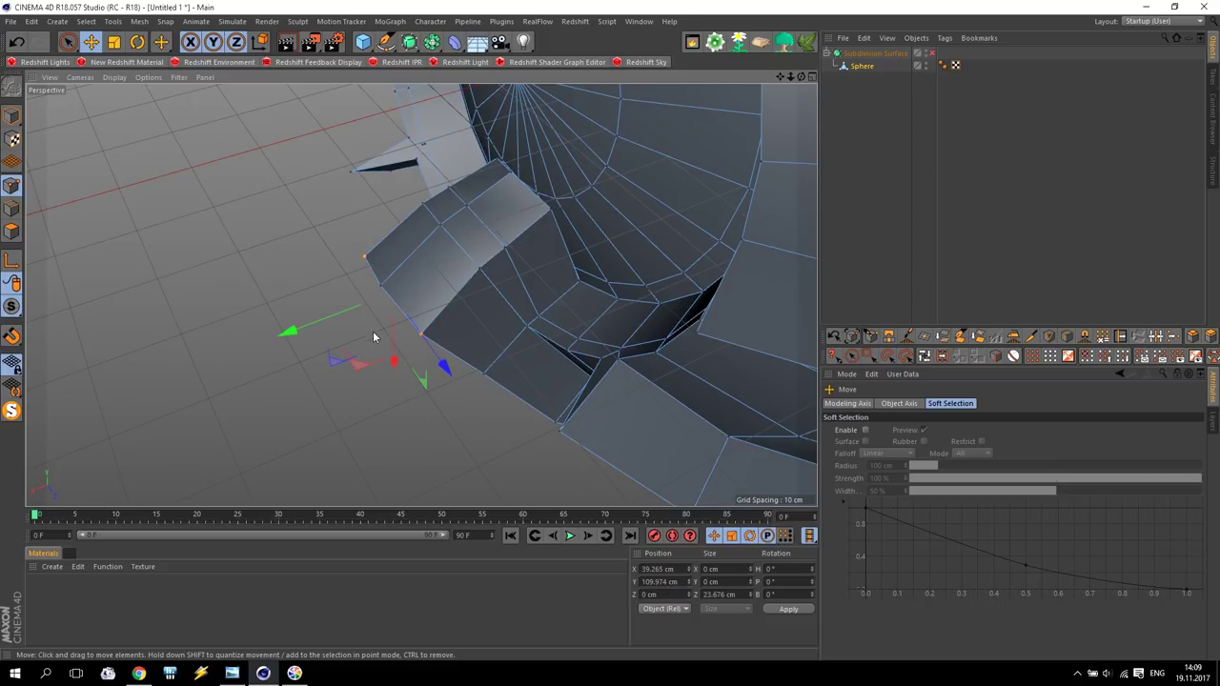
drag(286, 329, 377, 294)
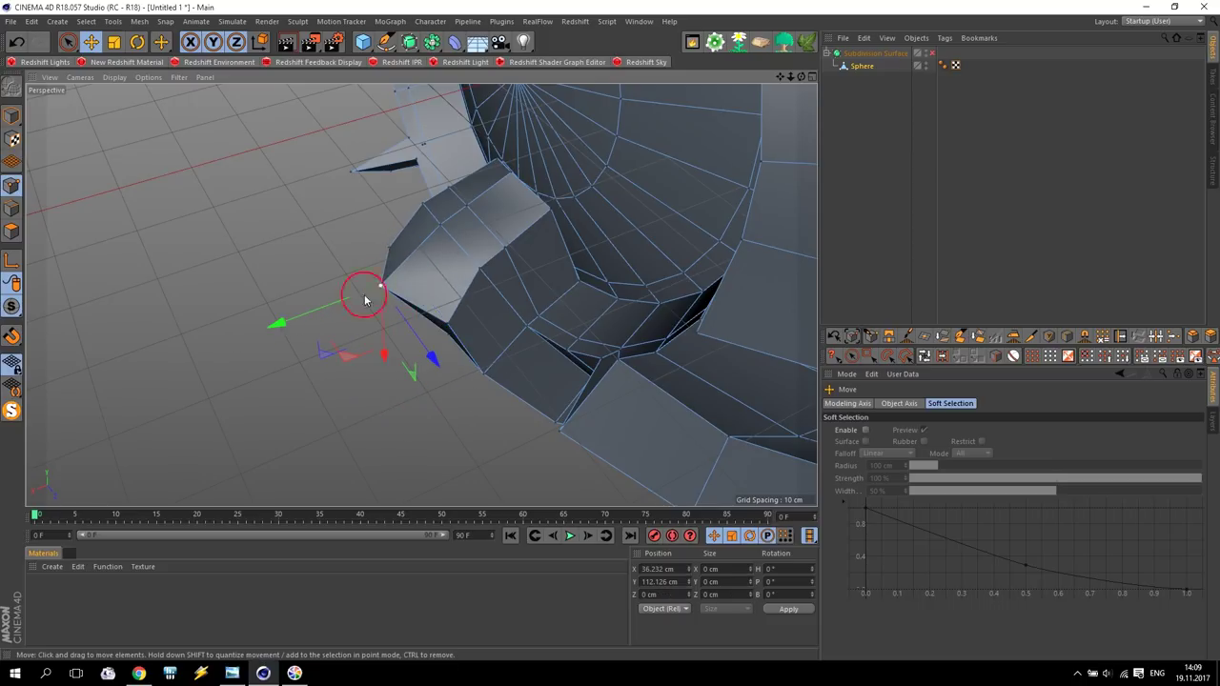
drag(299, 305, 324, 300)
click(379, 407)
alt+drag(378, 407, 377, 391)
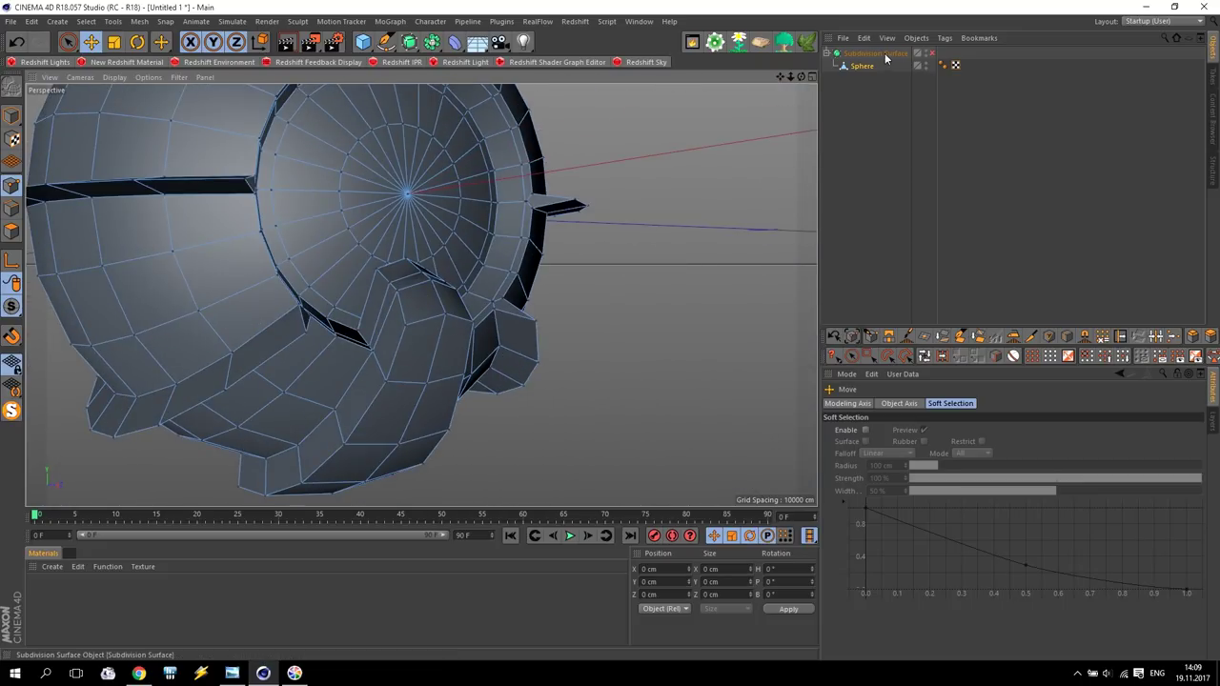
Enable the Subdivision Surface to smooth the sculpture.
click(930, 53)
alt+drag(621, 286, 605, 156)
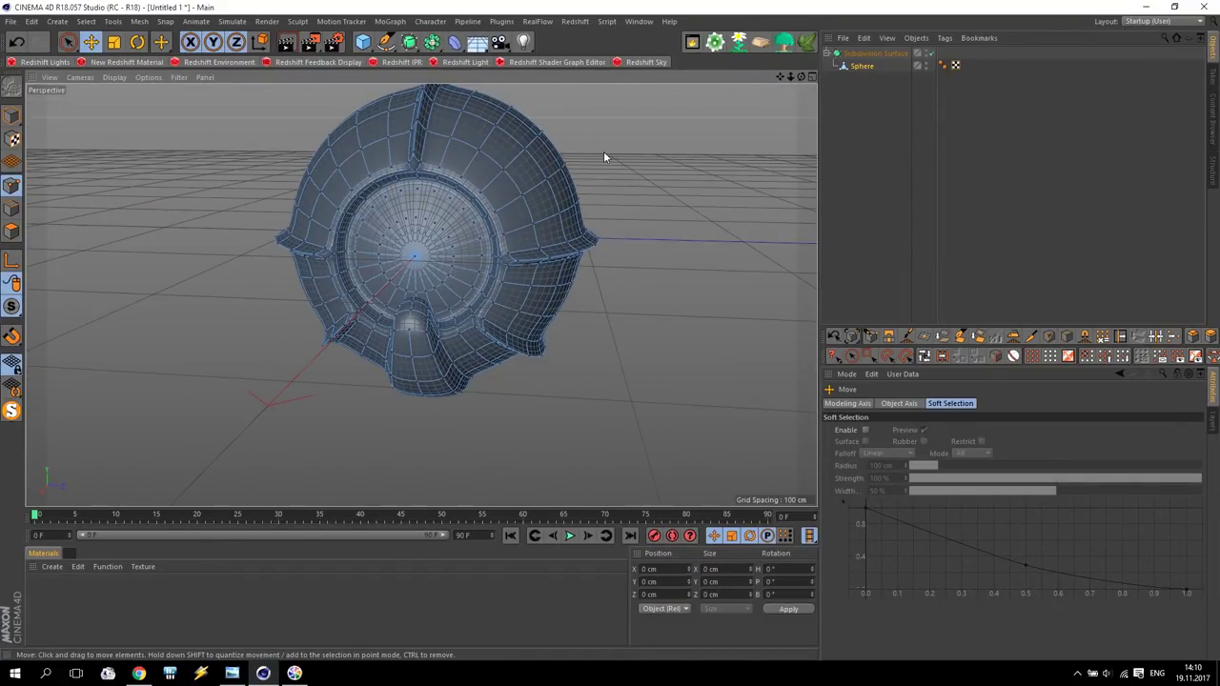
click(745, 229)
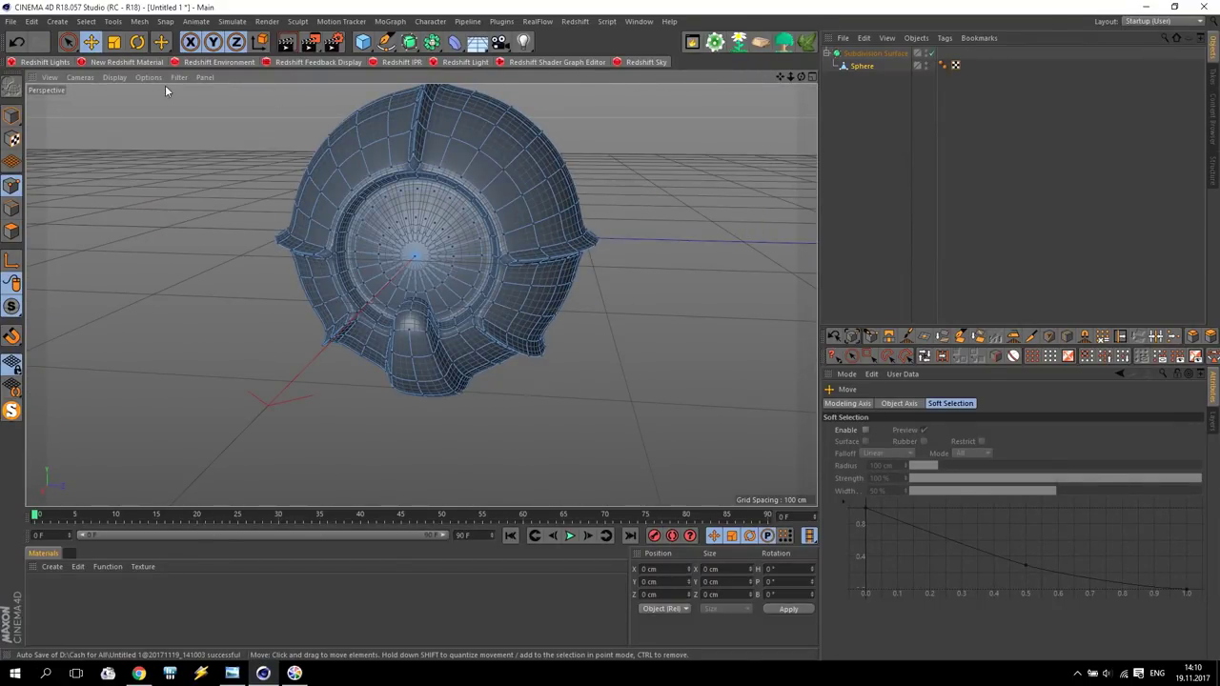
Add a 200 cm Circle spline set to the XZ plane and show the four-view layout.
click(395, 45)
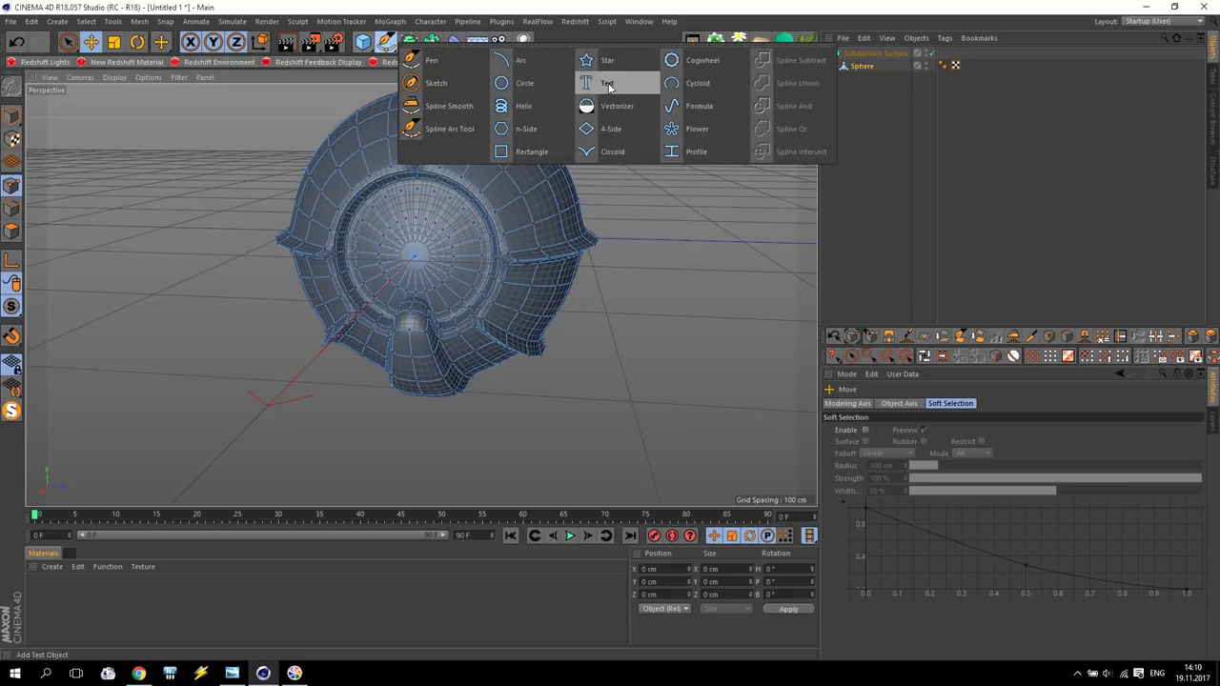
click(534, 89)
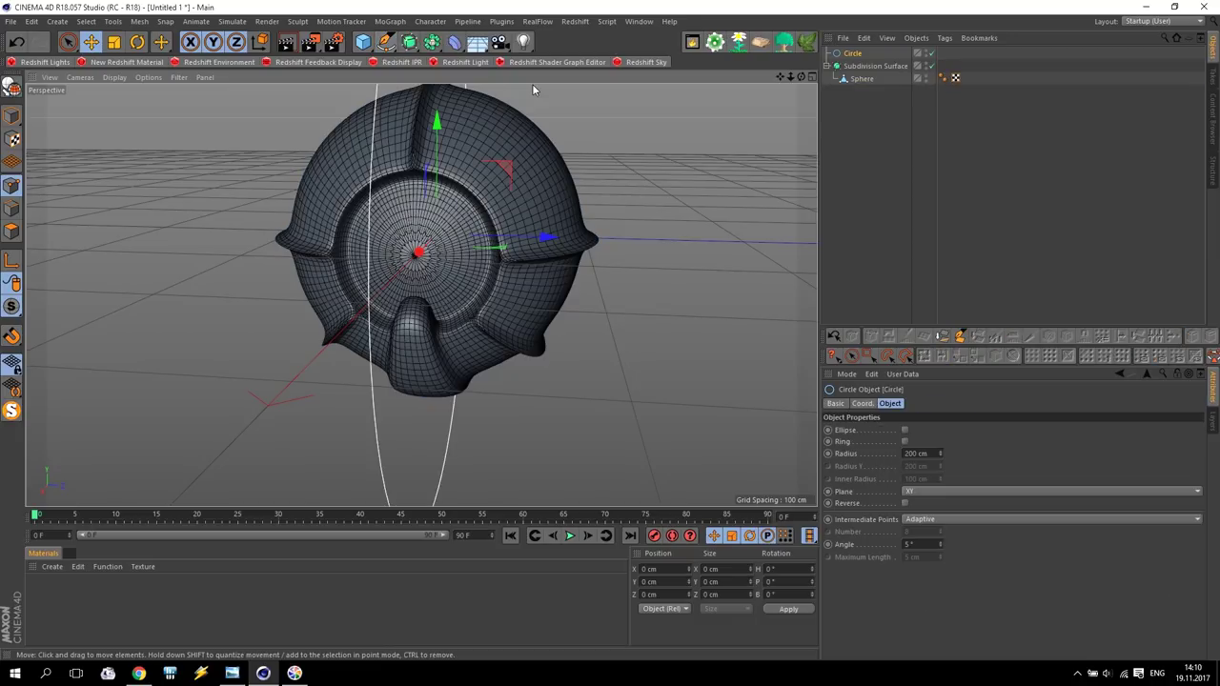
click(432, 43)
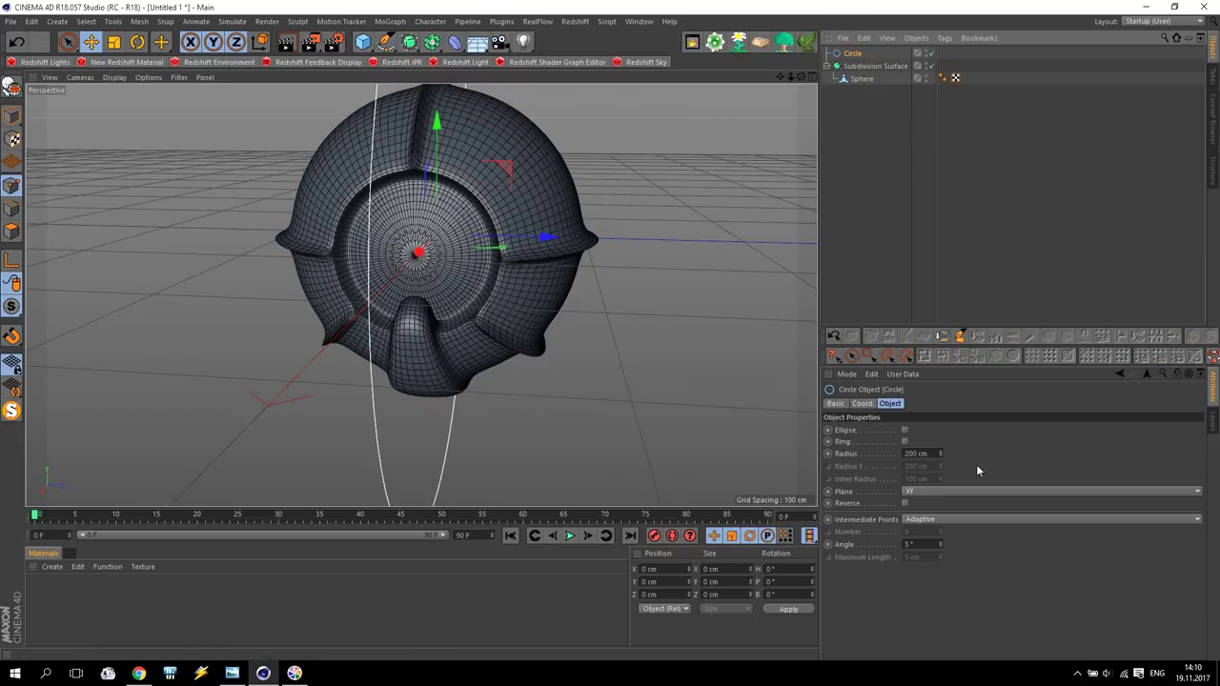
click(937, 492)
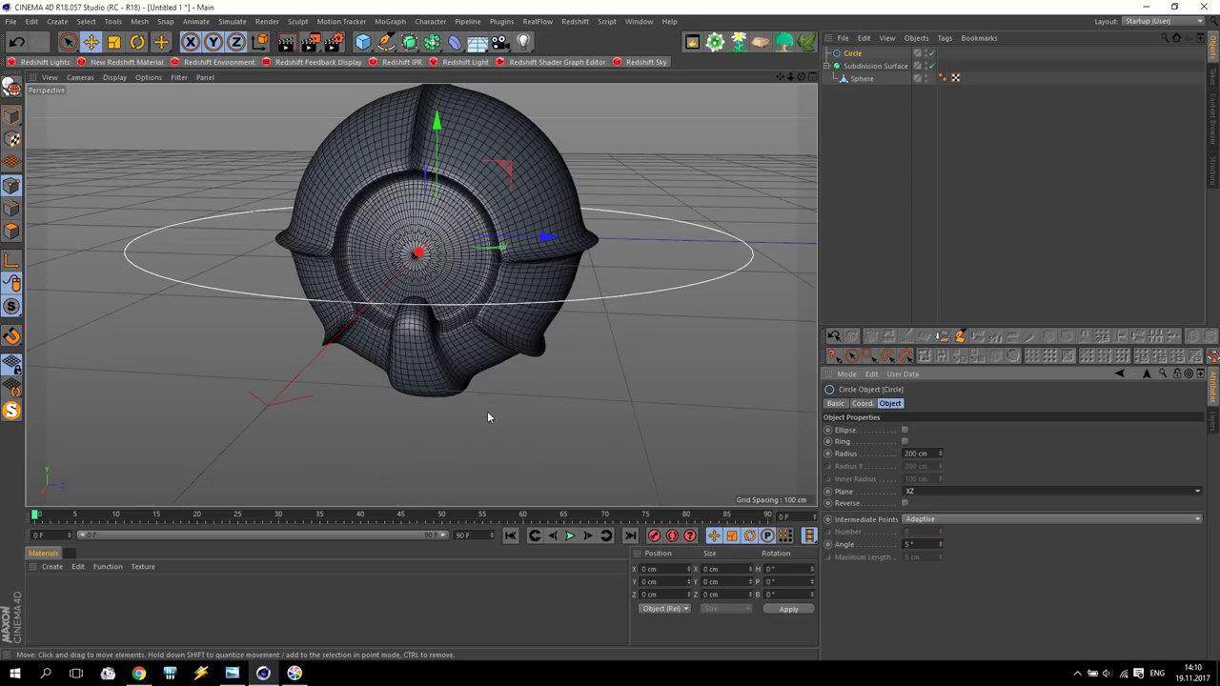
middle_click(488, 416)
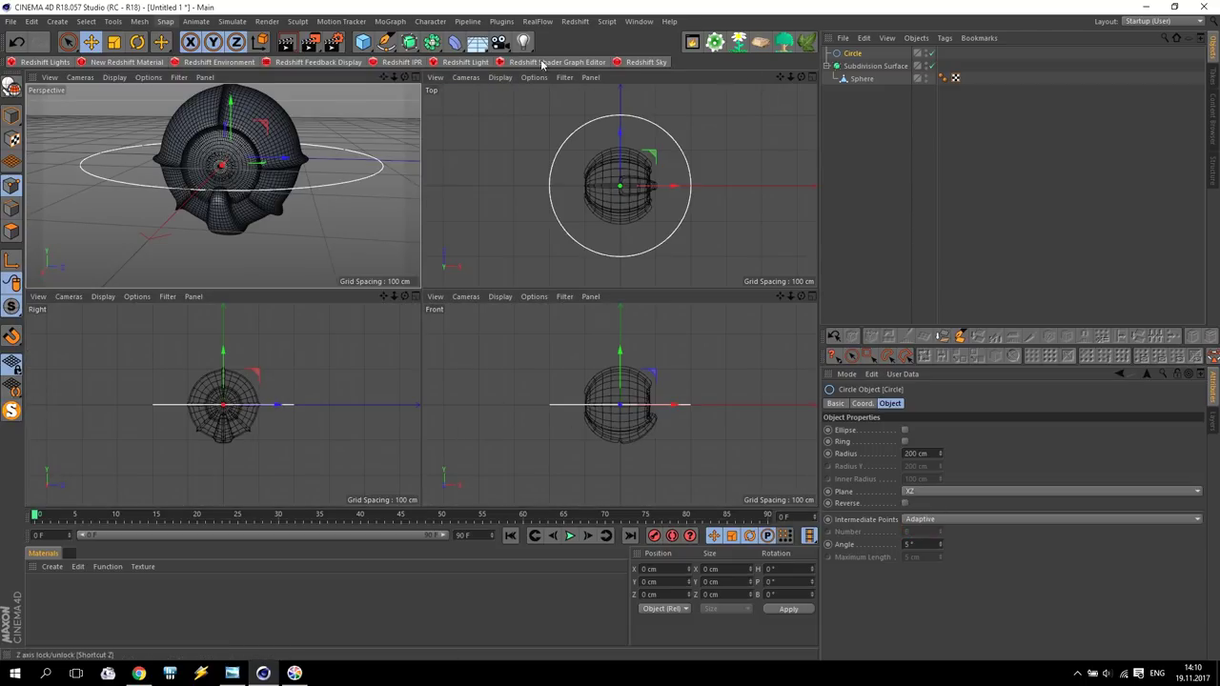
Shrink the circle to 129 cm radius, lower it, and place it under a new Loft.
drag(942, 453, 920, 460)
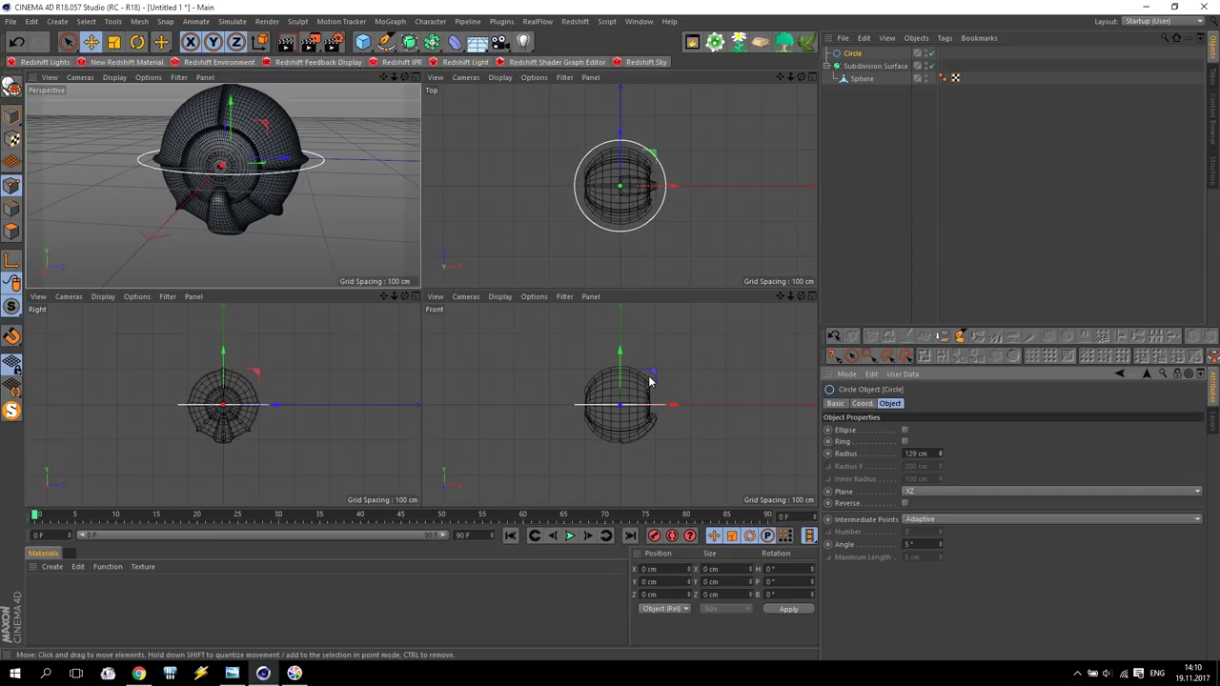
drag(622, 356, 632, 403)
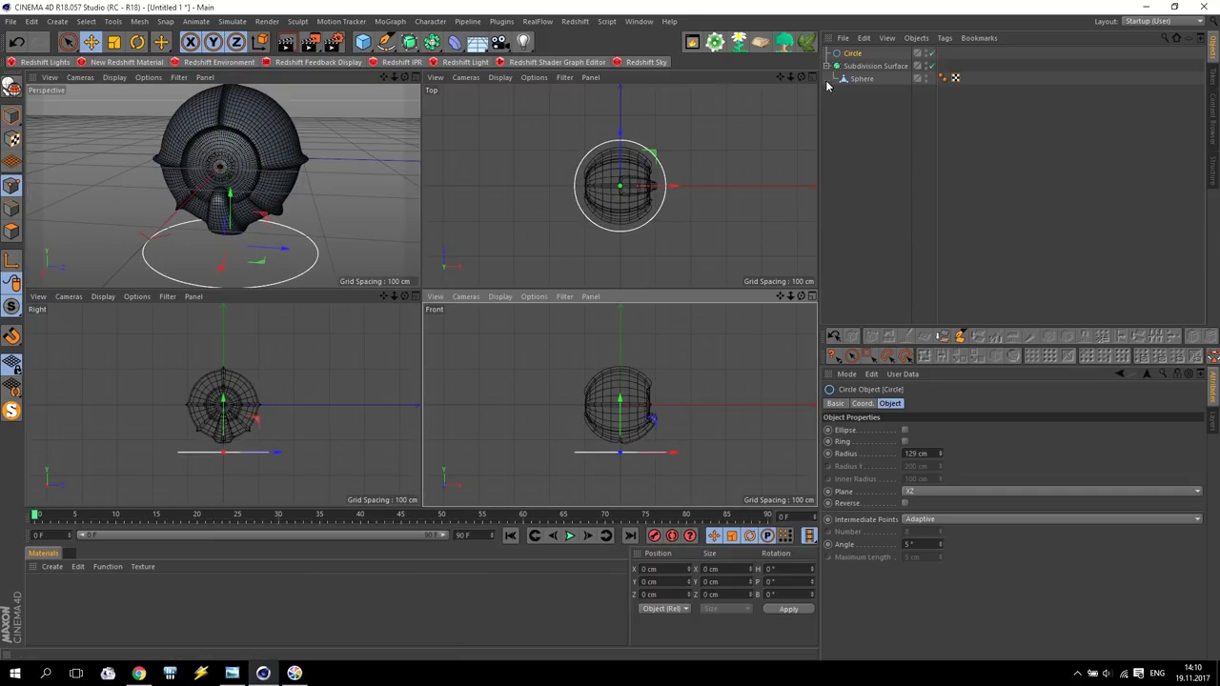
click(432, 41)
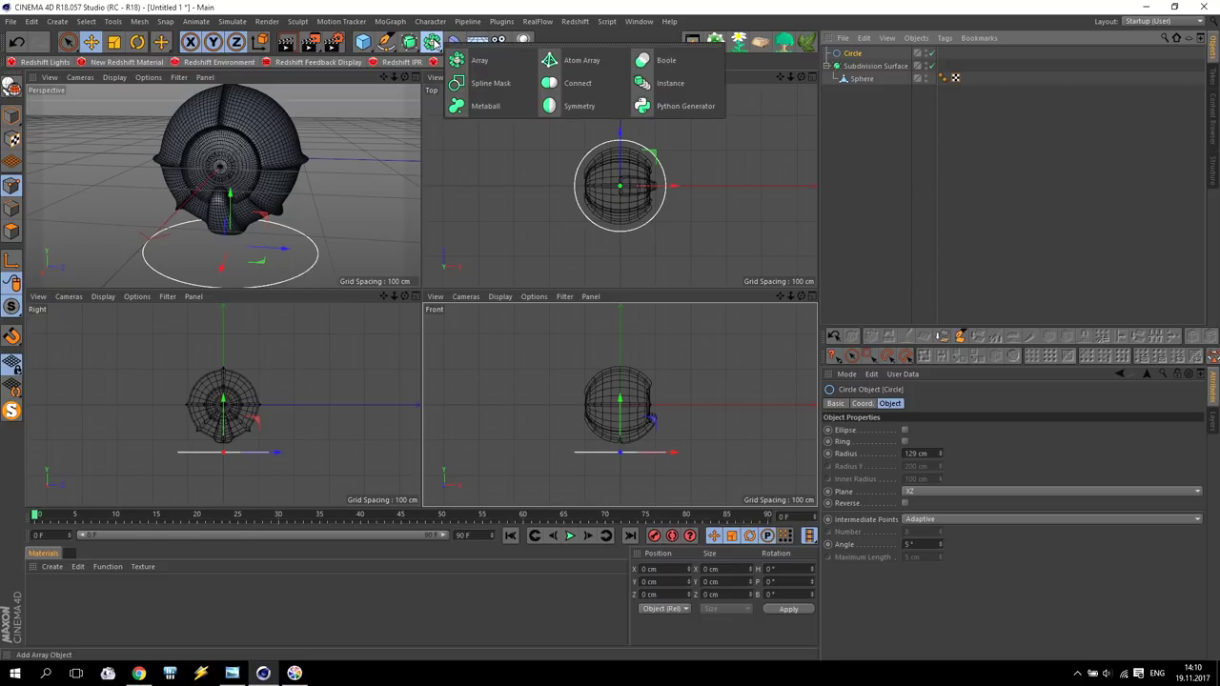
click(409, 41)
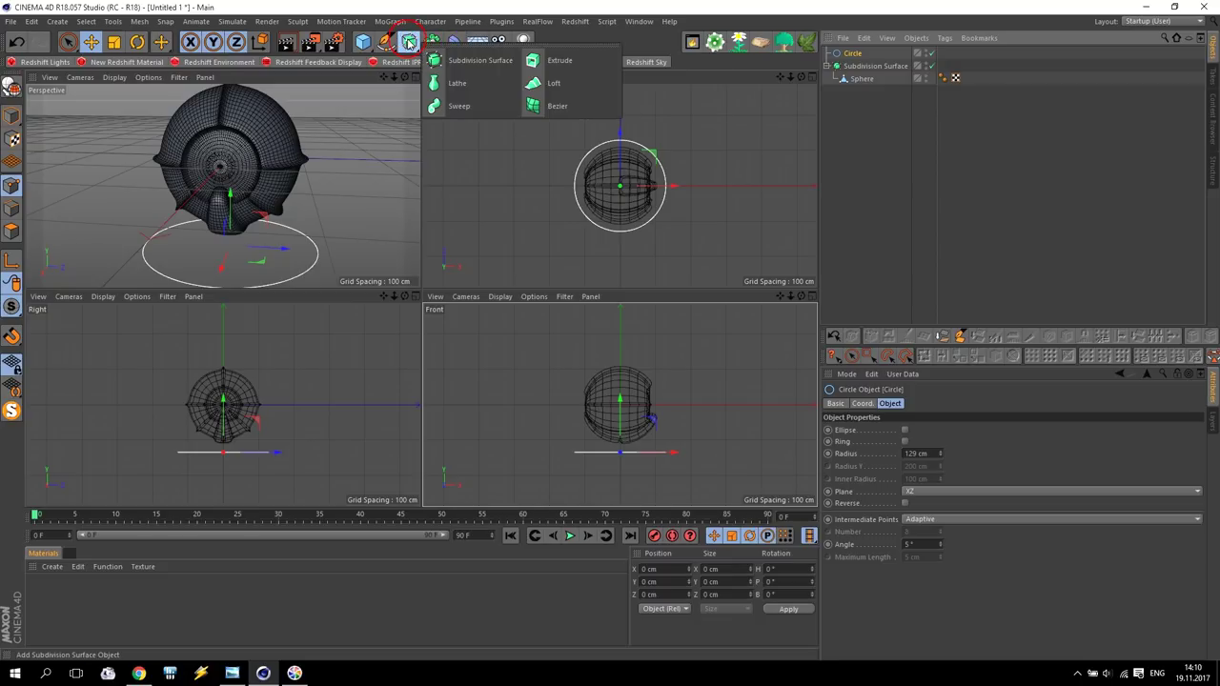
click(551, 87)
drag(859, 66, 851, 57)
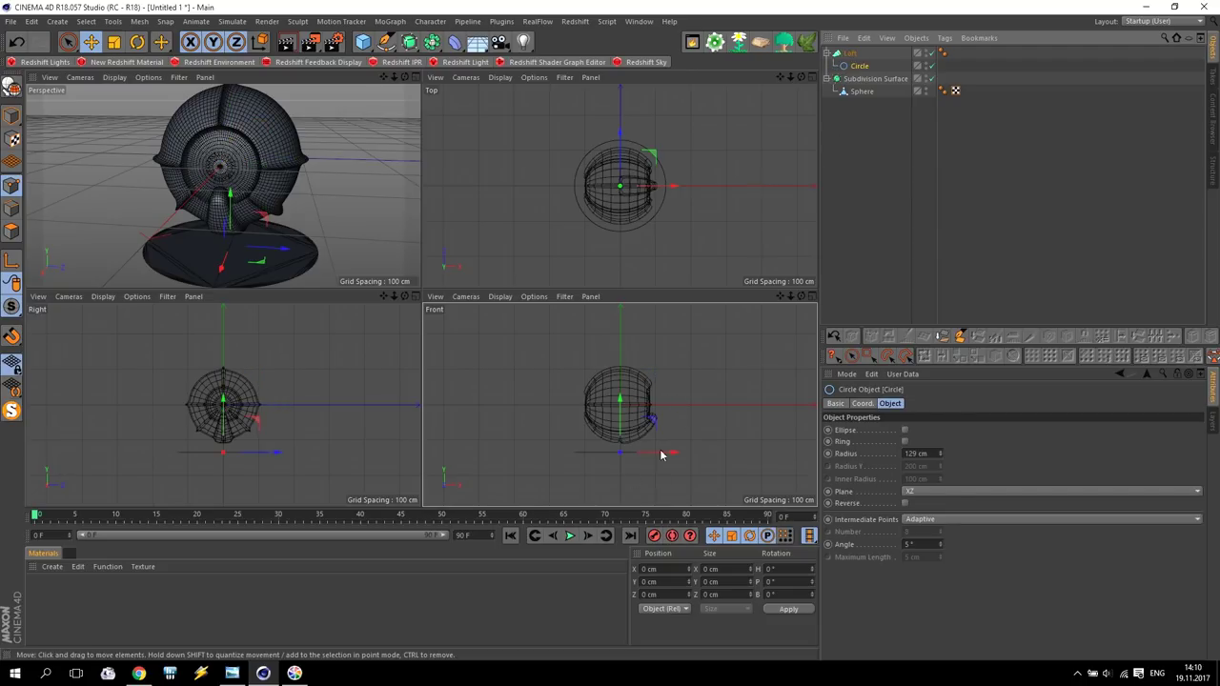
Duplicate the circle as Circle.1 and Circle.2, with Circle.2 at 123 cm radius, raised about 11.7 cm.
middle_click(714, 357)
alt+middle_drag(751, 207, 713, 100)
scroll(269, 321, up, 5)
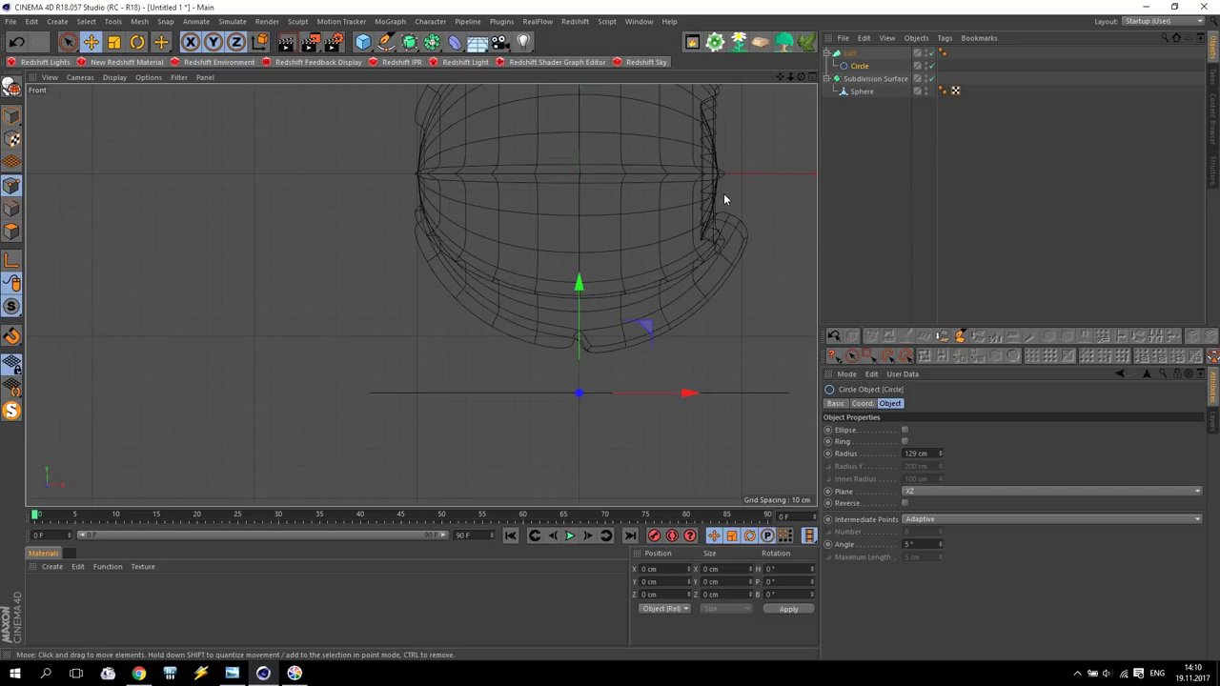
ctrl+drag(580, 302, 584, 292)
middle_click(584, 293)
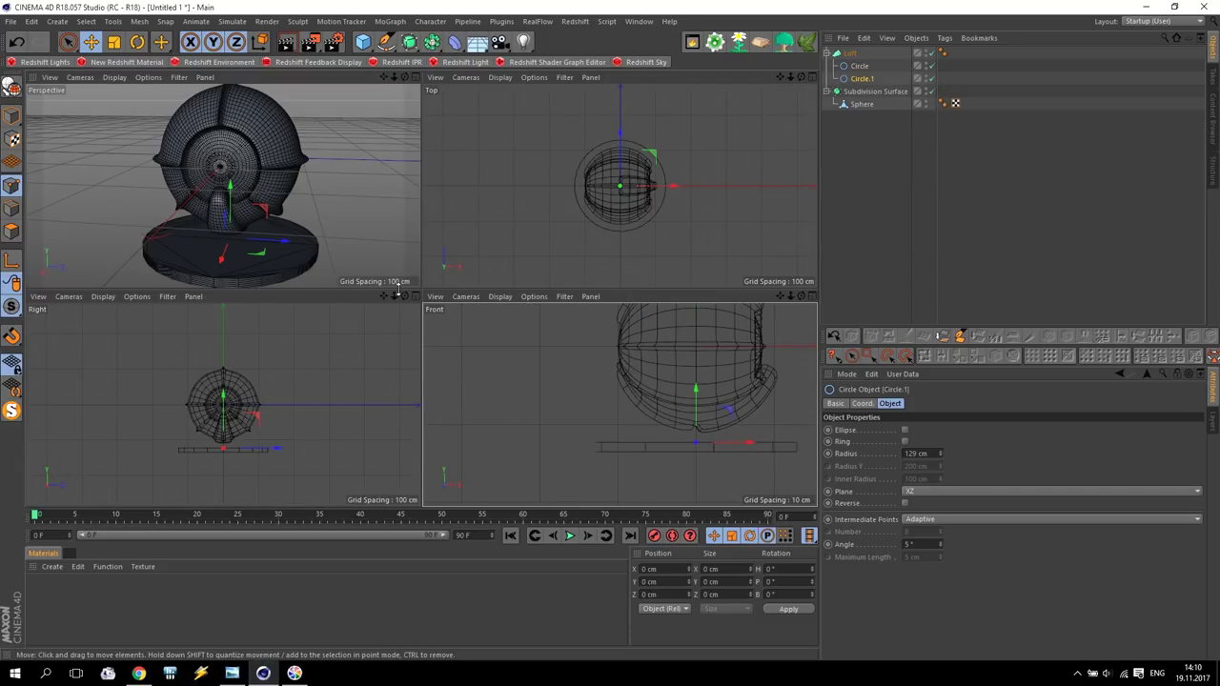
middle_click(672, 378)
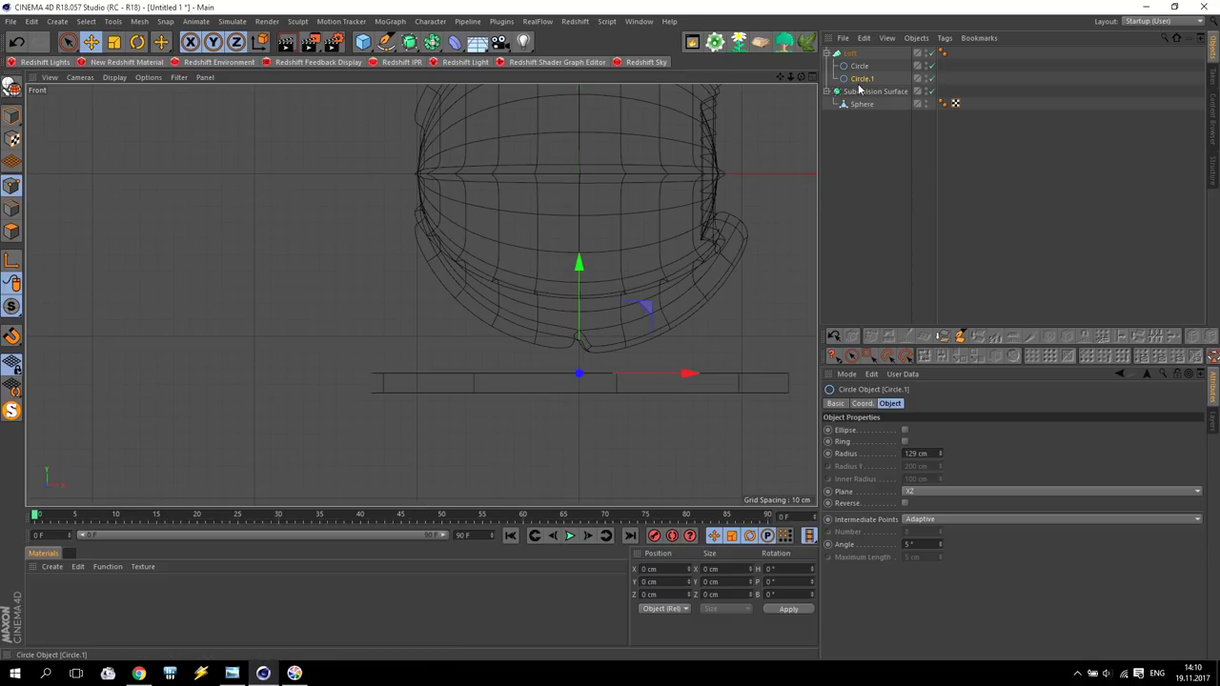
ctrl+drag(861, 80, 863, 92)
drag(940, 457, 940, 482)
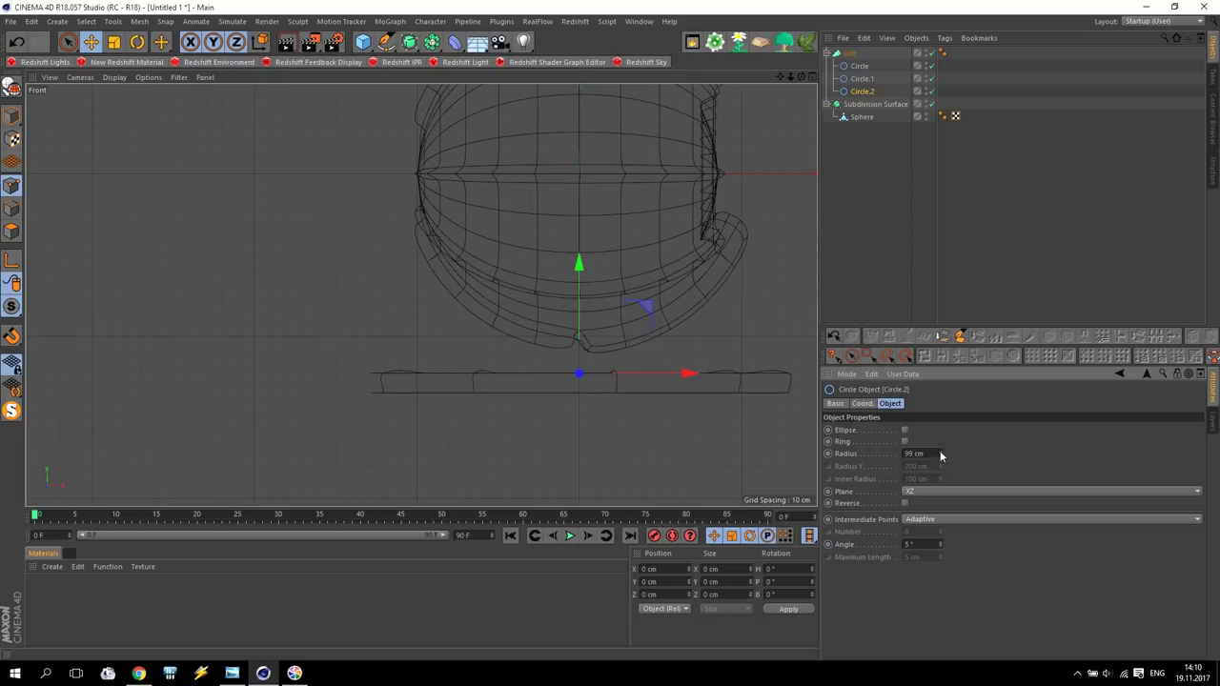
drag(580, 318, 585, 298)
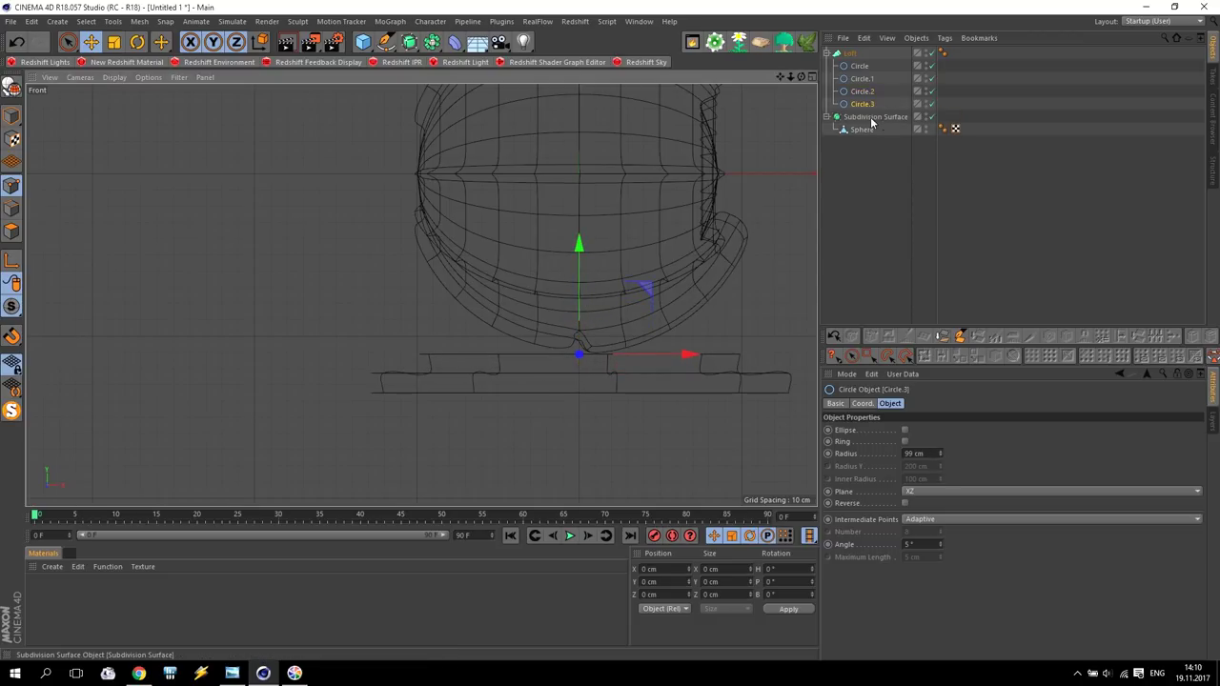
Add raised copies Circle.4 to Circle.6 with shrinking radii down to 40 cm.
ctrl+drag(863, 104, 863, 113)
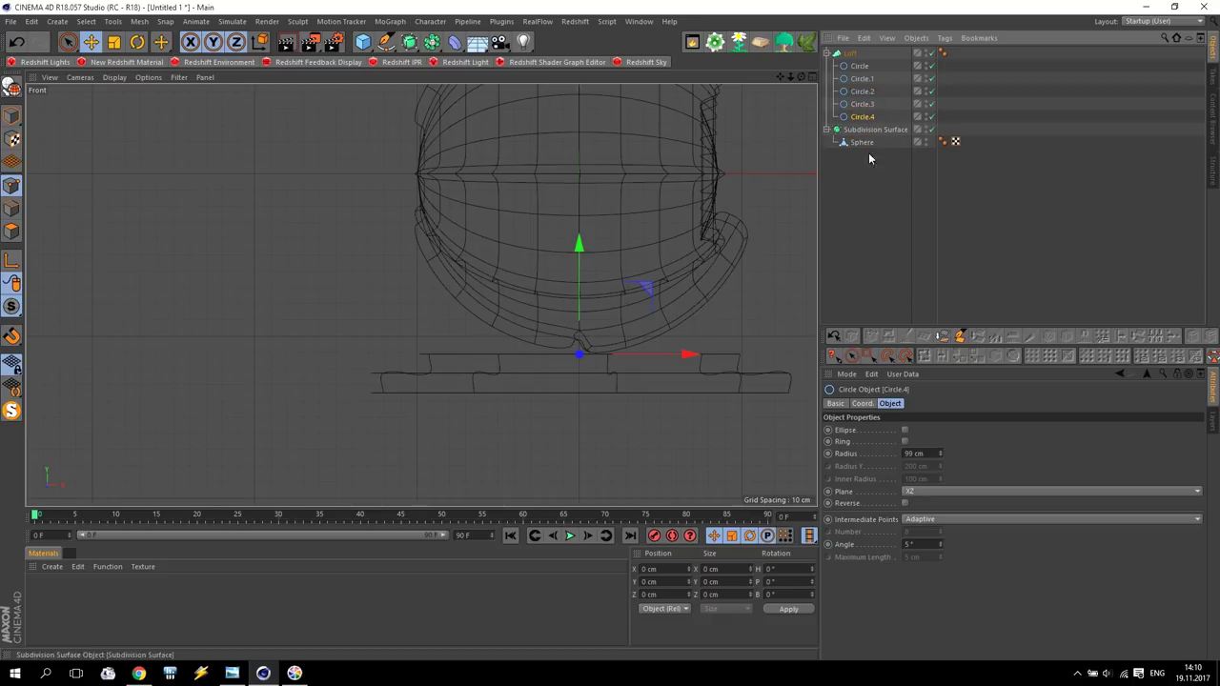
click(941, 457)
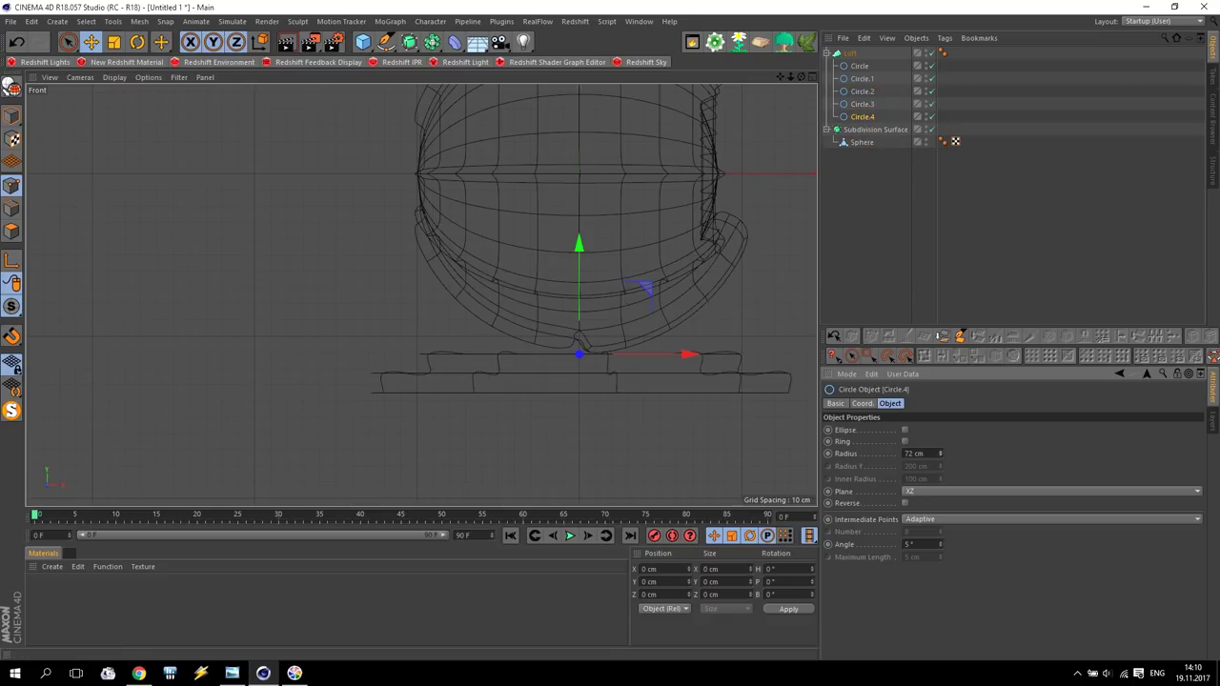
ctrl+drag(581, 274, 582, 300)
ctrl+drag(851, 145, 863, 139)
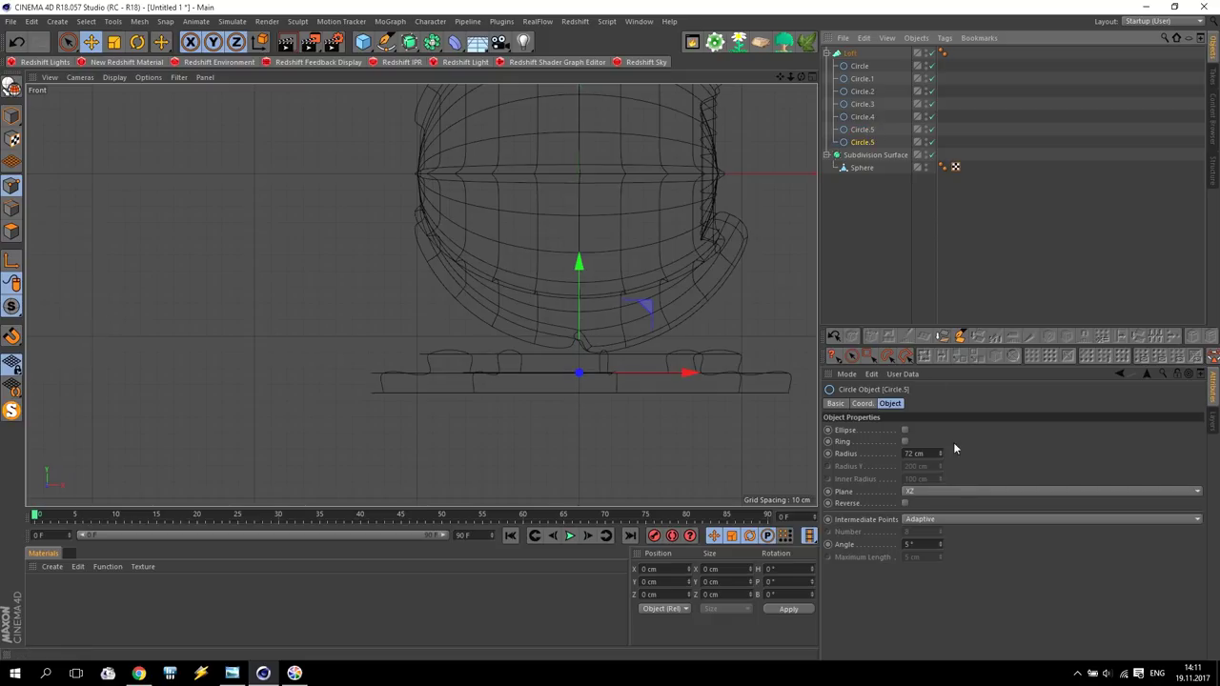
drag(941, 456, 941, 464)
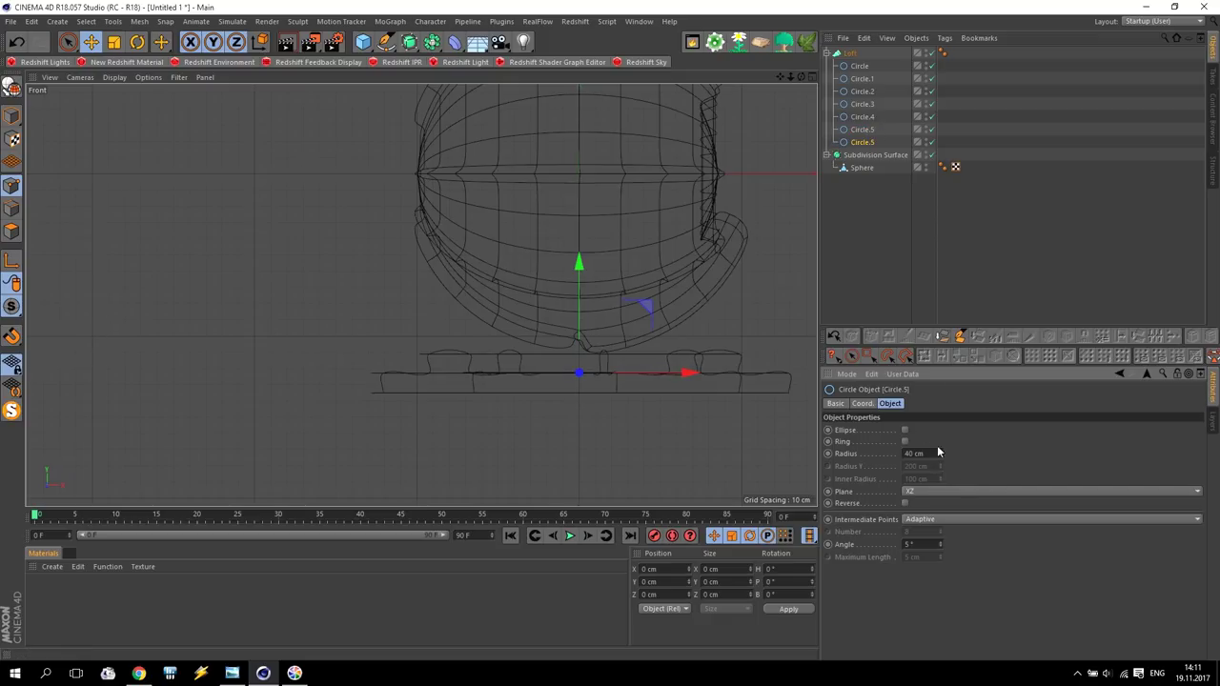
drag(585, 318, 588, 267)
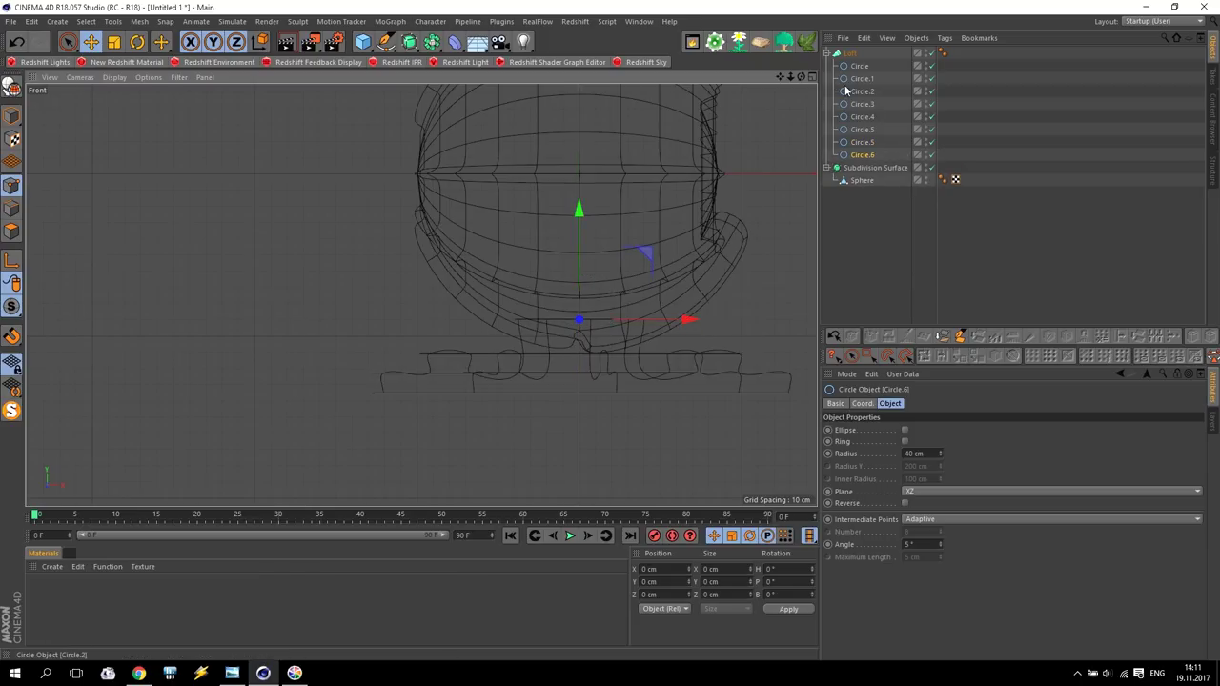
Switch to the Perspective view and orbit to inspect the stepped pedestal.
middle_click(516, 303)
middle_click(212, 244)
scroll(213, 245, down, 3)
scroll(422, 472, up, 3)
alt+drag(423, 472, 503, 454)
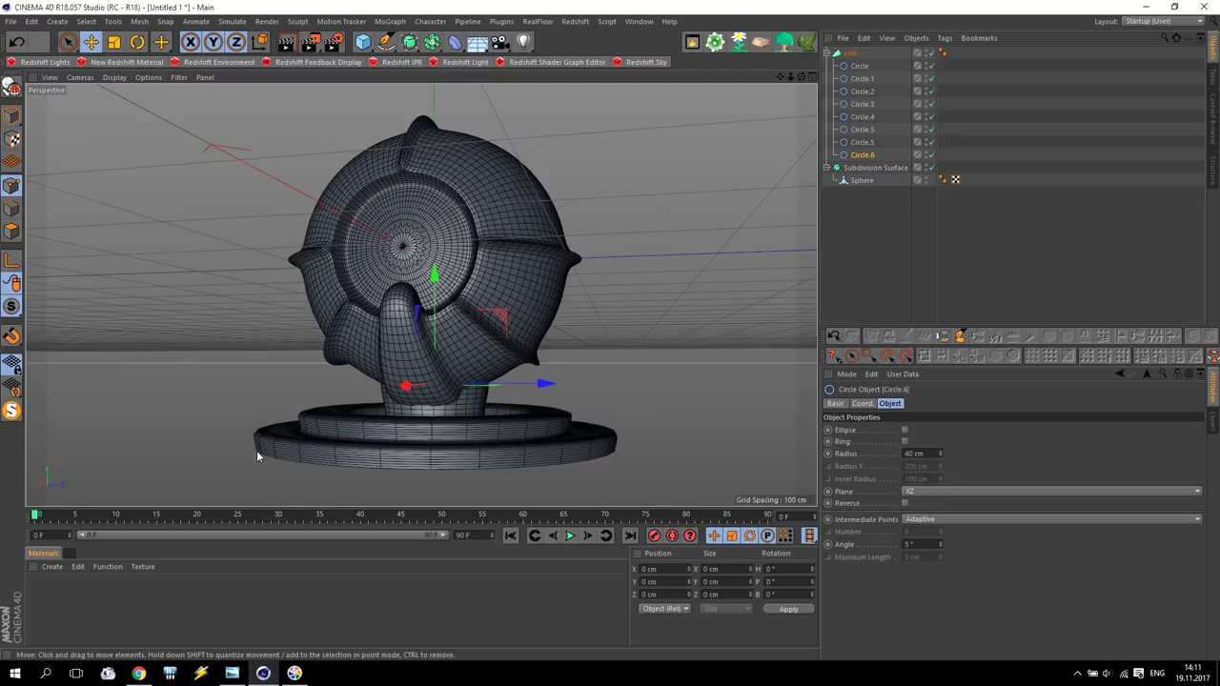
Copy the bottom circle as Circle.7 with a 102 cm radius.
click(861, 67)
key(ctrl+c)
key(ctrl+v)
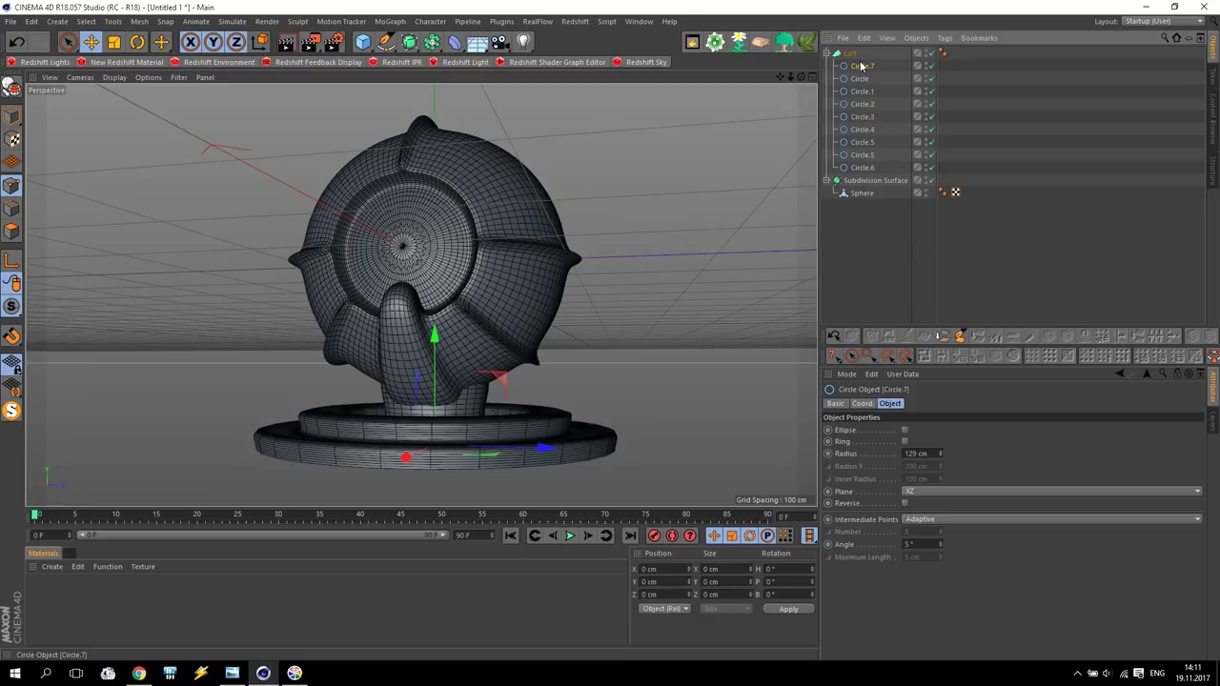
drag(939, 452, 939, 477)
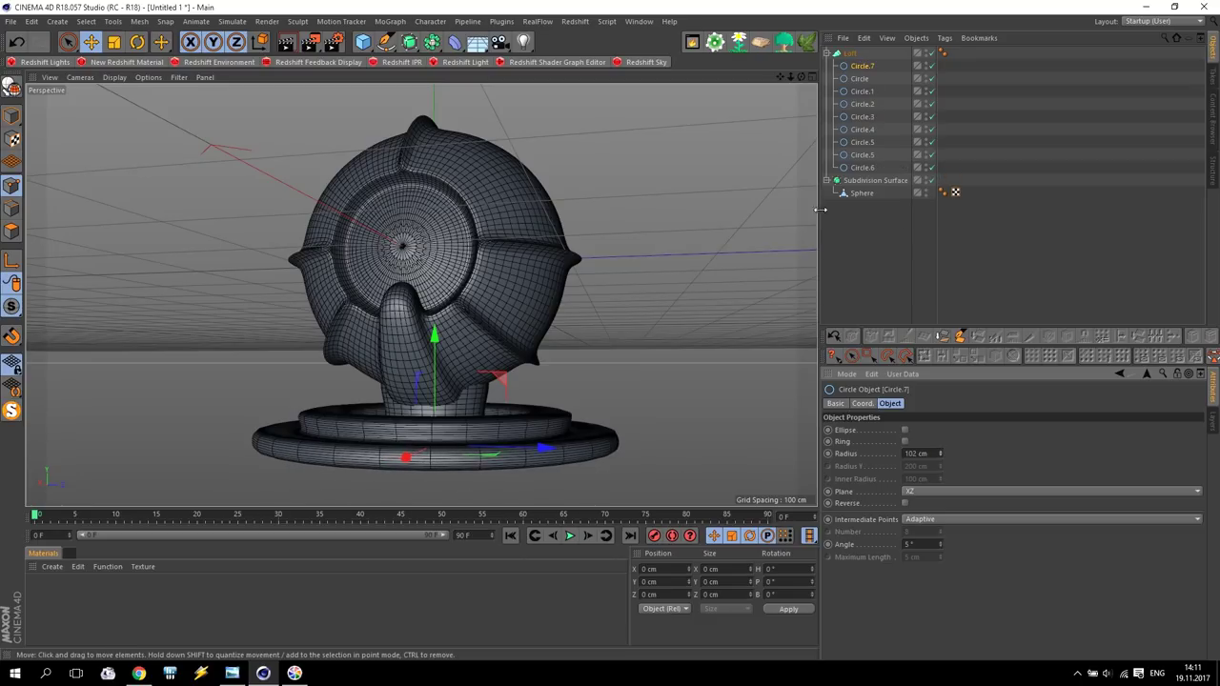
Set the Loft's Mesh Subdivision U to 53.
click(852, 54)
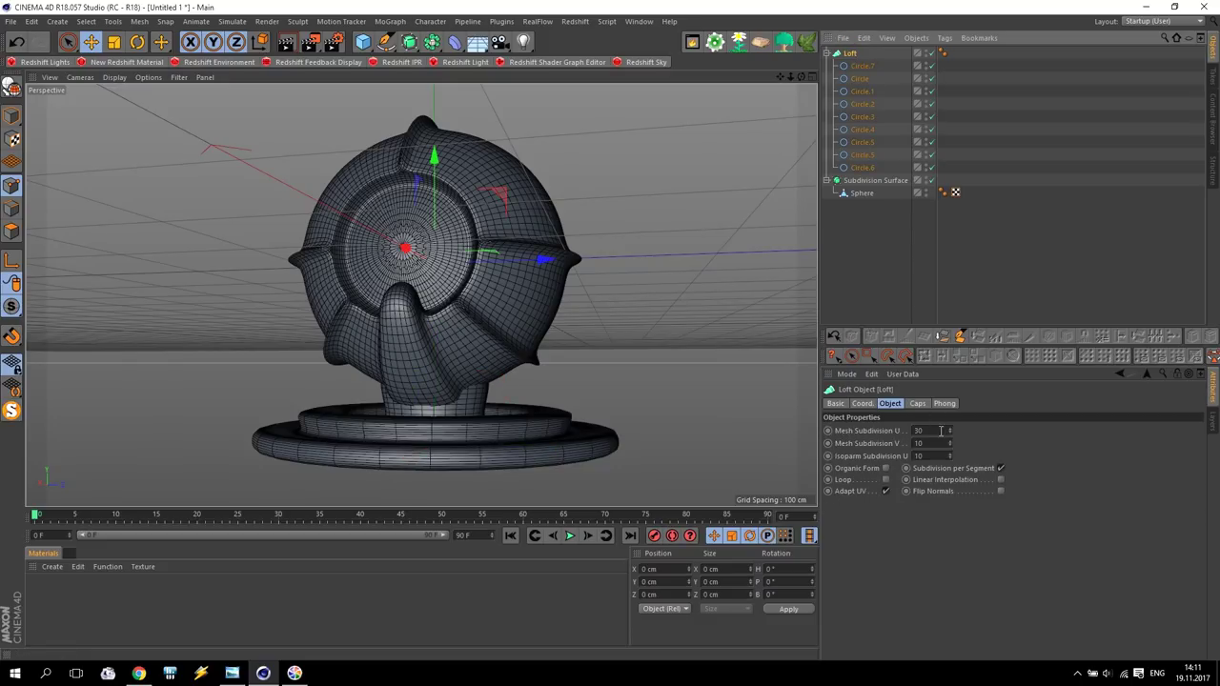
drag(951, 437, 952, 401)
alt+drag(568, 301, 315, 287)
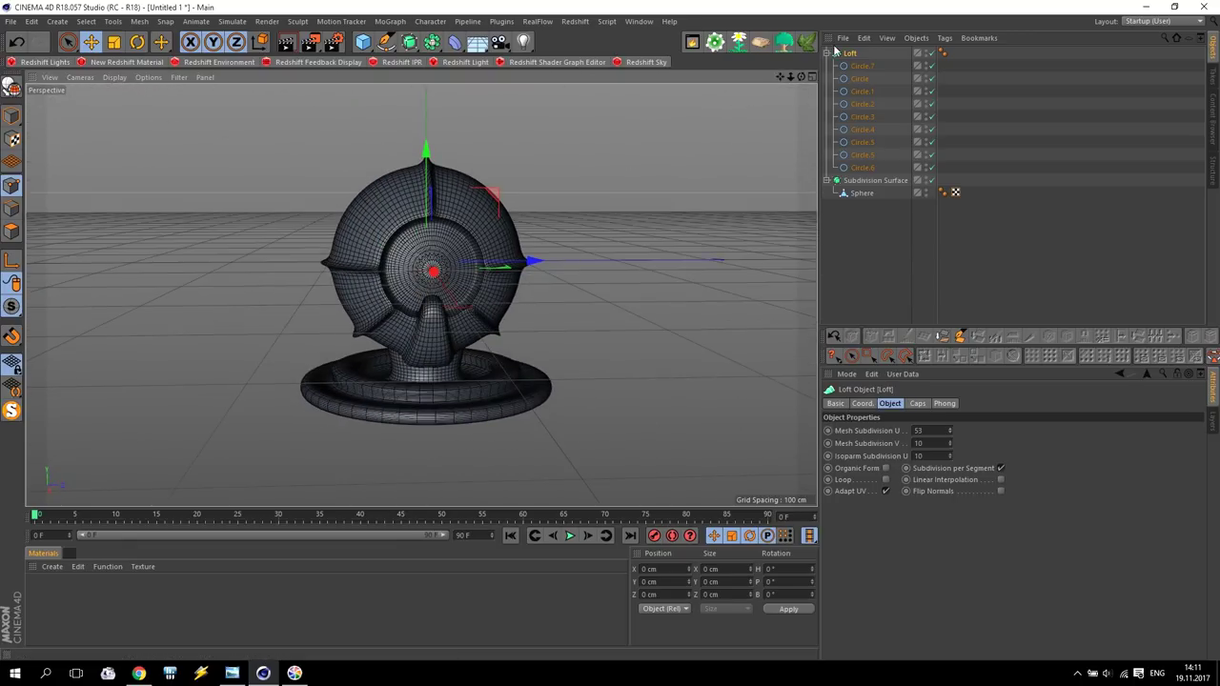
Group the Loft and Subdivision Surface under a new Null with Alt+G.
click(826, 53)
click(826, 66)
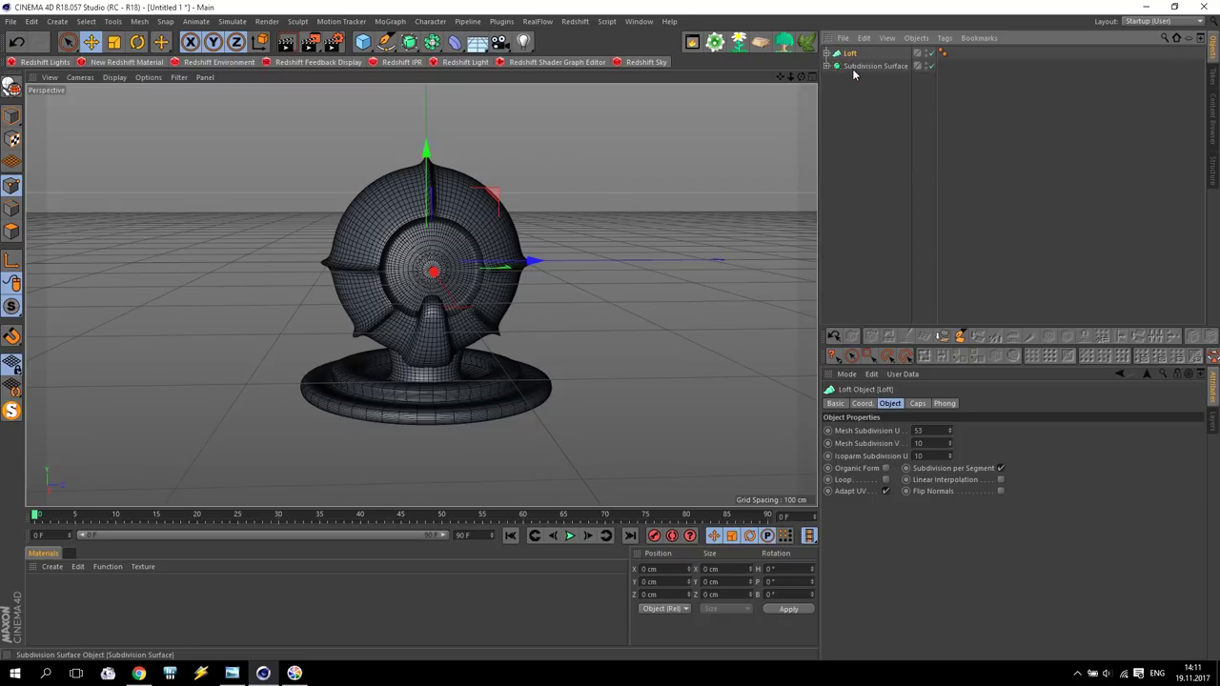
ctrl+click(855, 66)
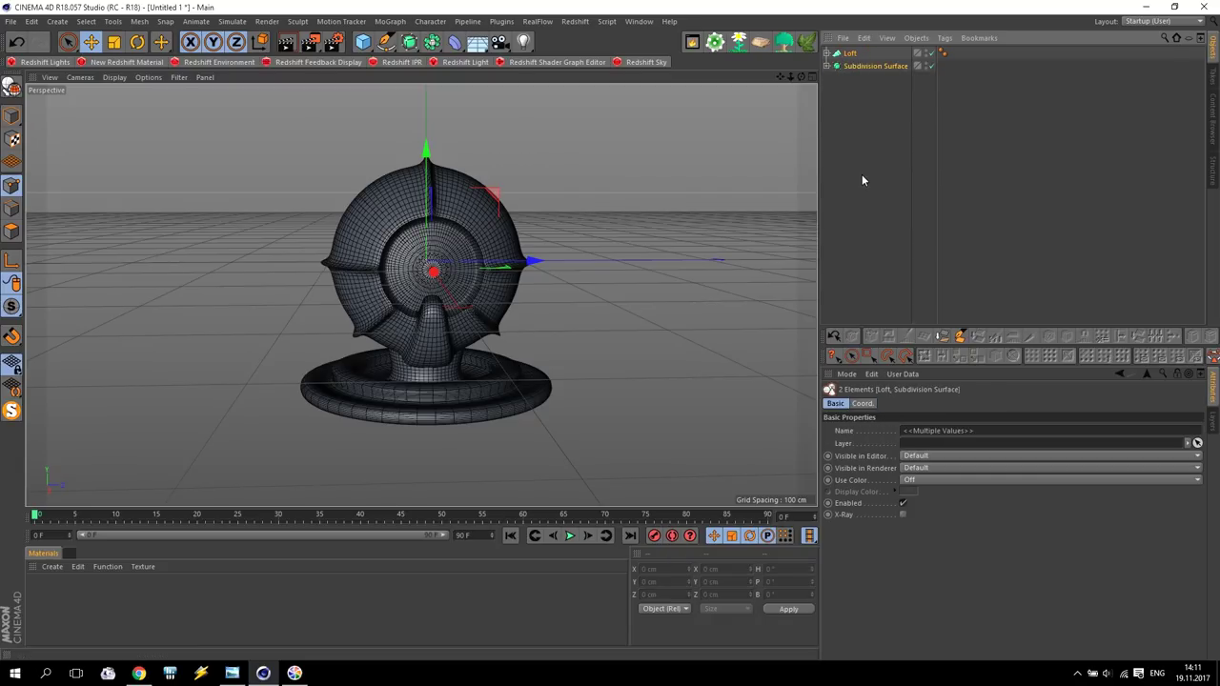
key(alt+g)
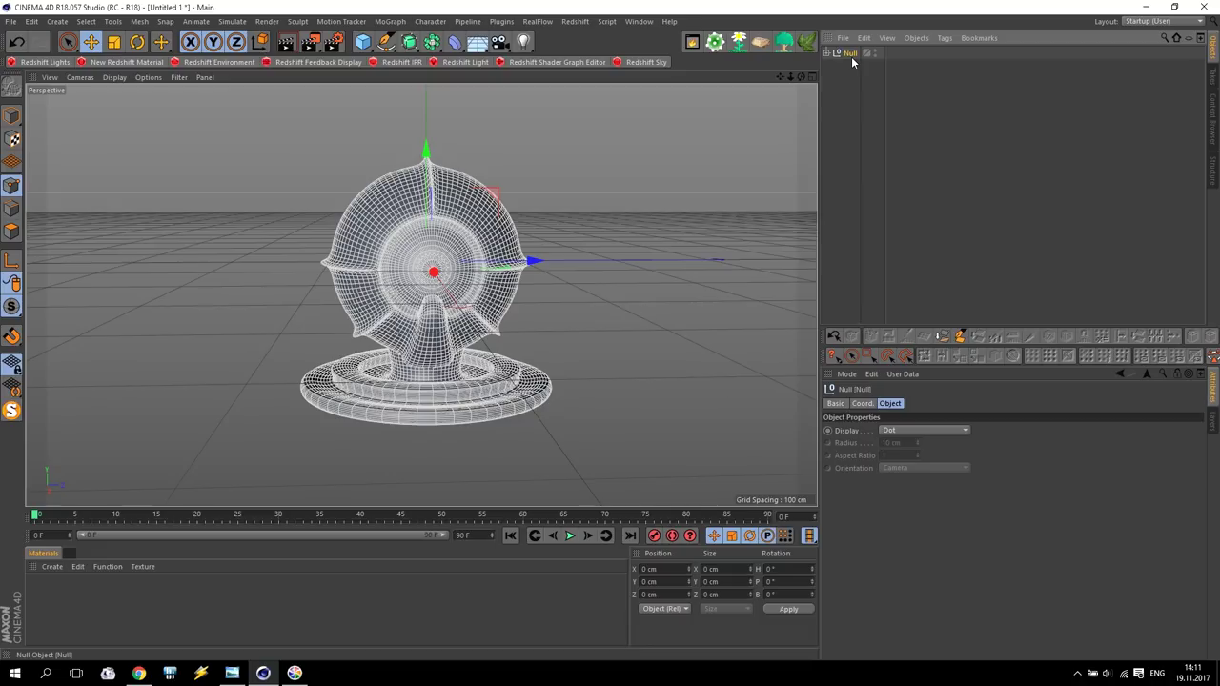
Add a Plane with 5000 cm width and 5000 cm height.
click(702, 235)
middle_click(600, 248)
middle_click(250, 208)
click(362, 42)
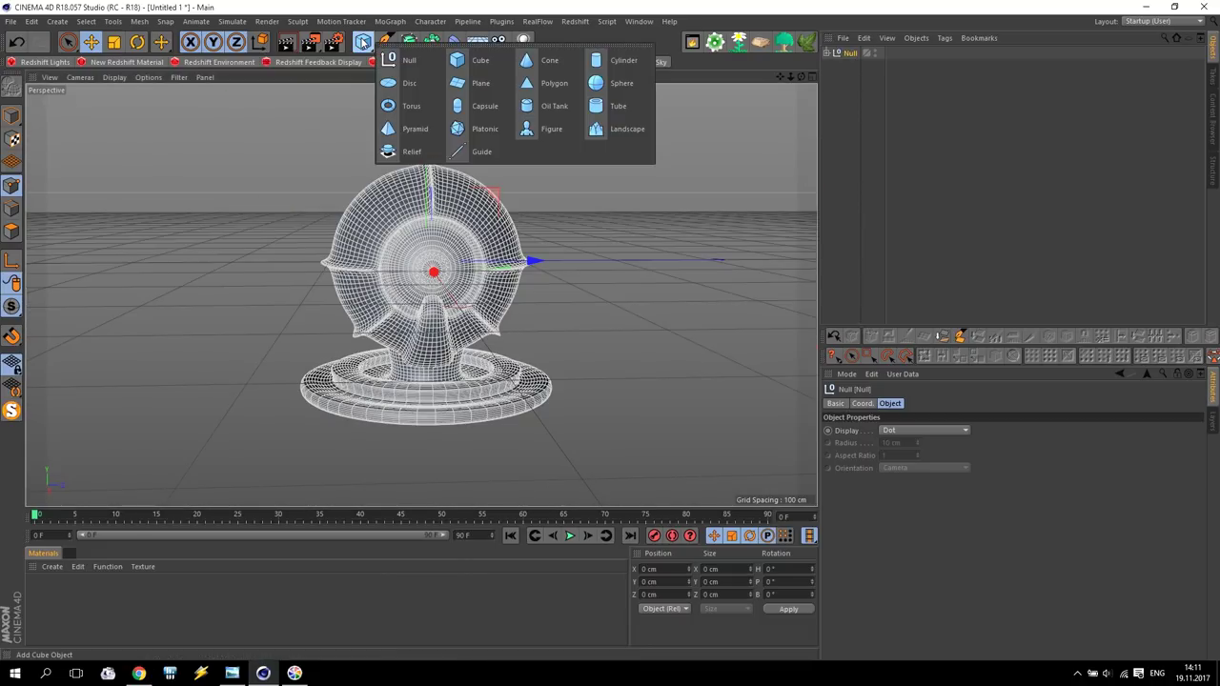
click(477, 84)
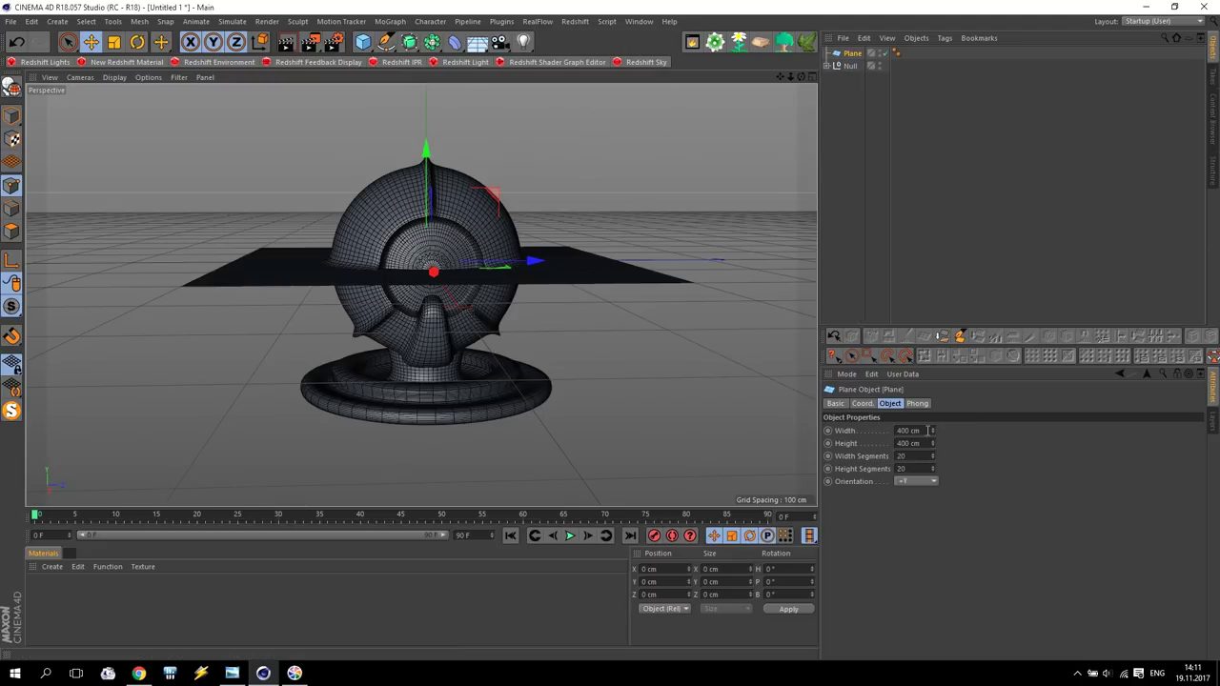
click(910, 430)
text(5000)
key(Tab)
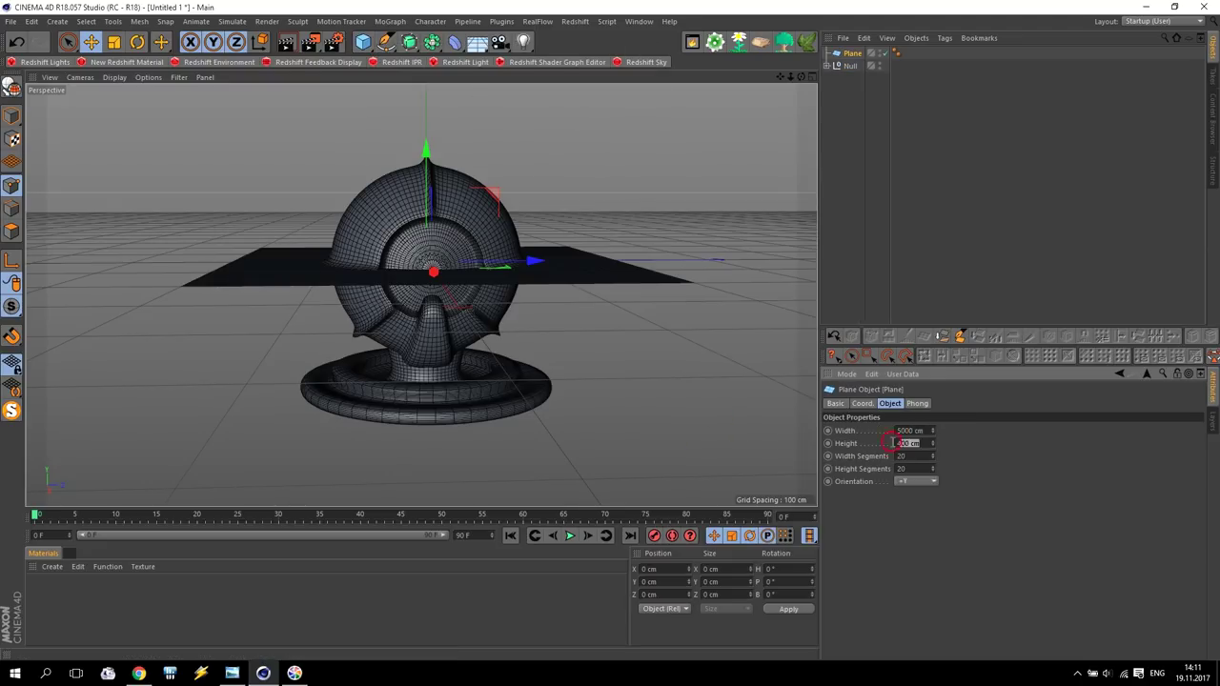
text(5000)
key(Return)
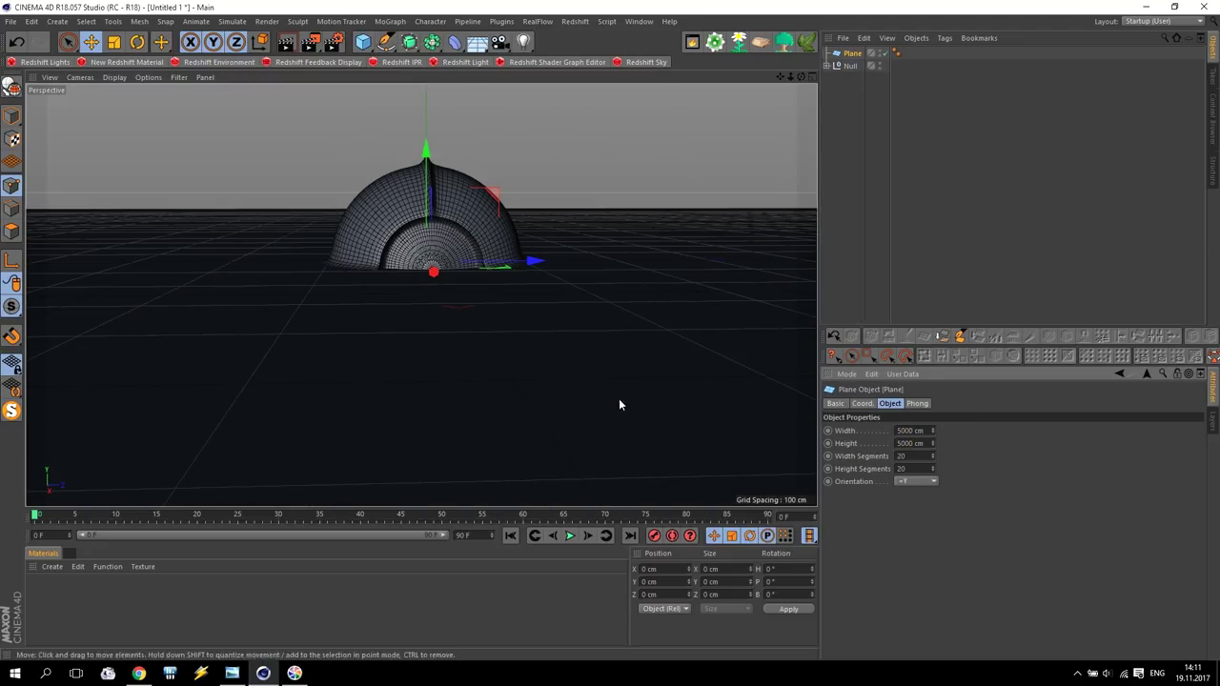
Add a Bend deformer and raise its strength to 28°.
scroll(444, 327, down, 6)
alt+drag(316, 270, 386, 311)
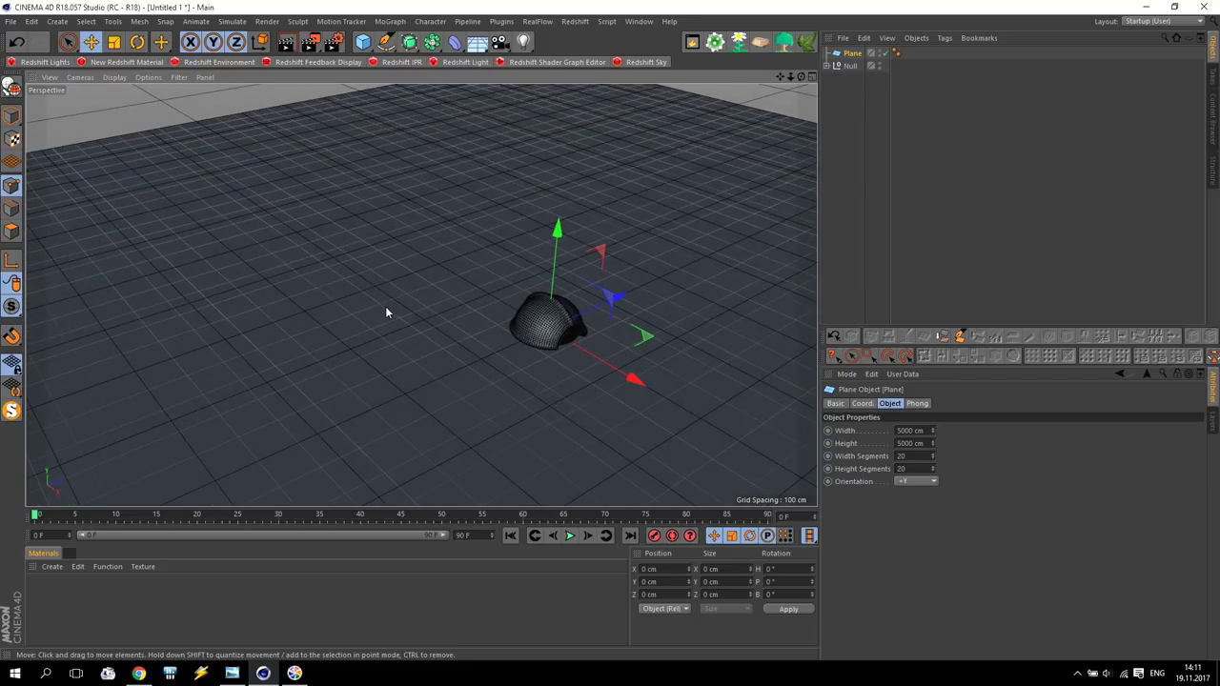
click(454, 43)
drag(938, 456, 944, 439)
Rotate the Bend -90°, nest it under the Plane, fit it to parent, and set strength 90°.
click(137, 42)
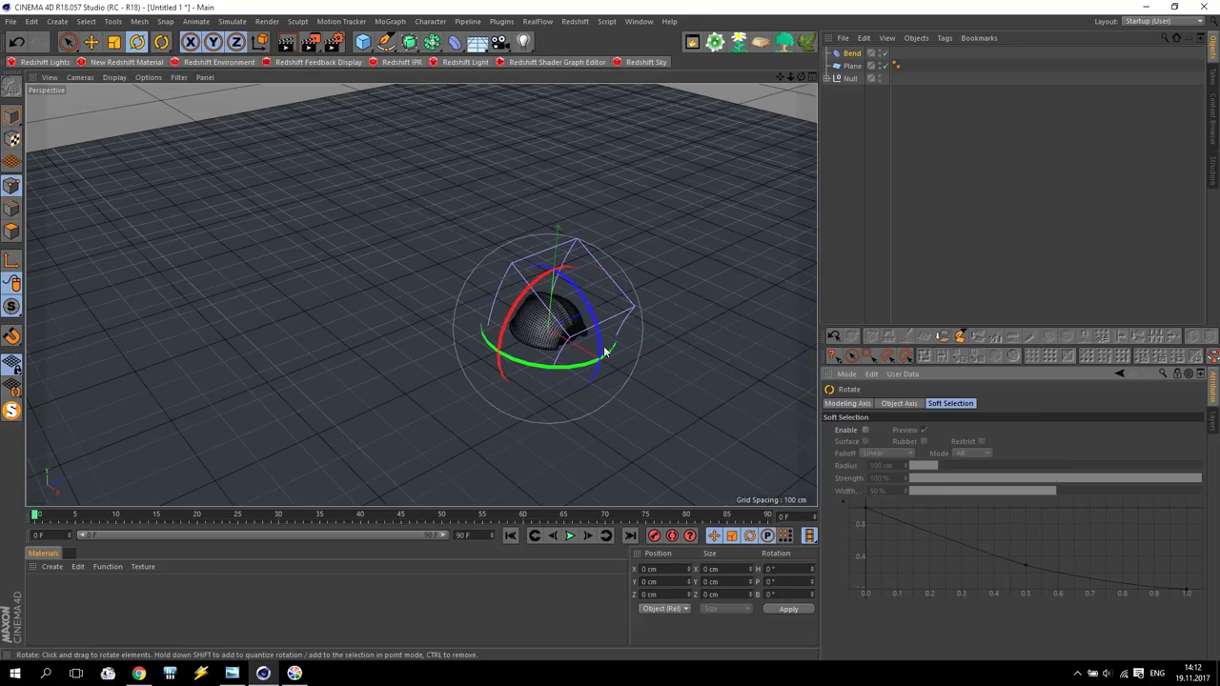
drag(605, 343, 539, 274)
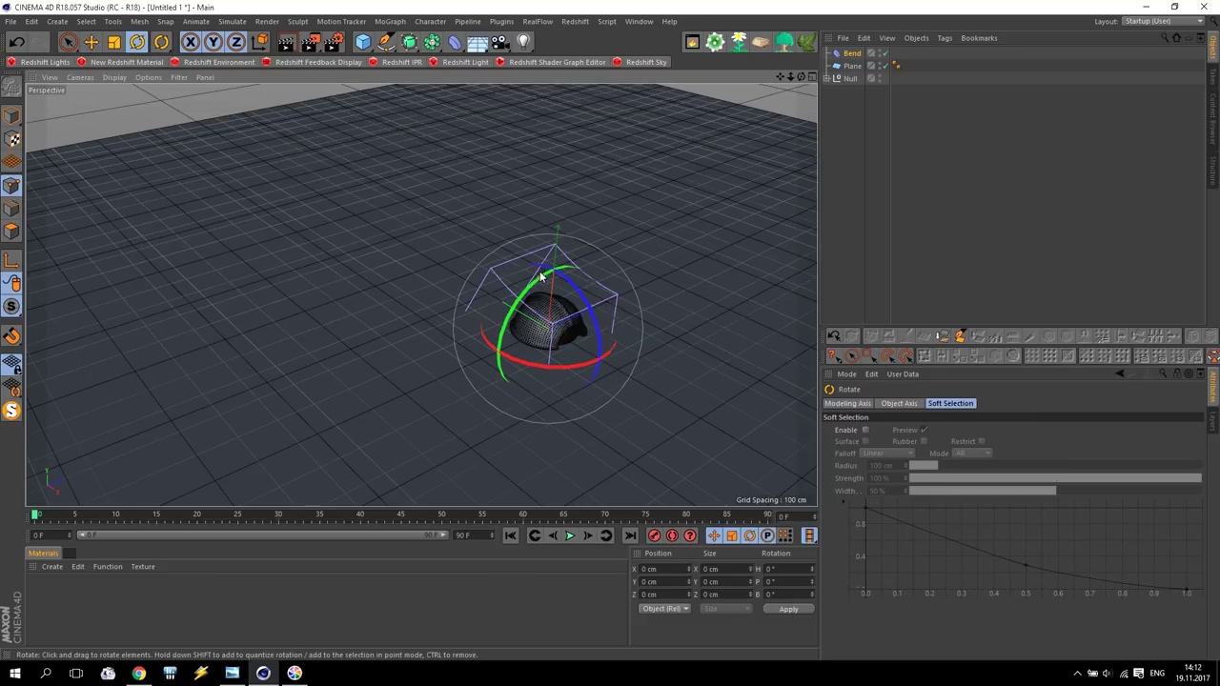
click(939, 326)
key(ctrl+z)
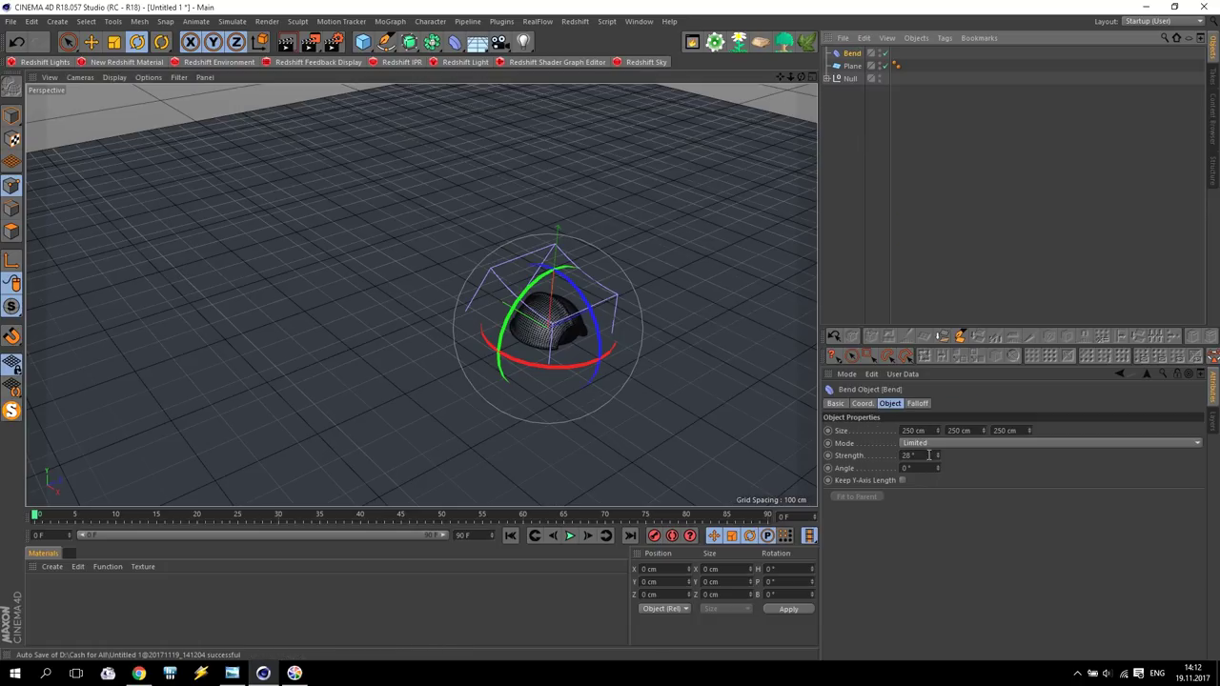
drag(860, 56, 854, 70)
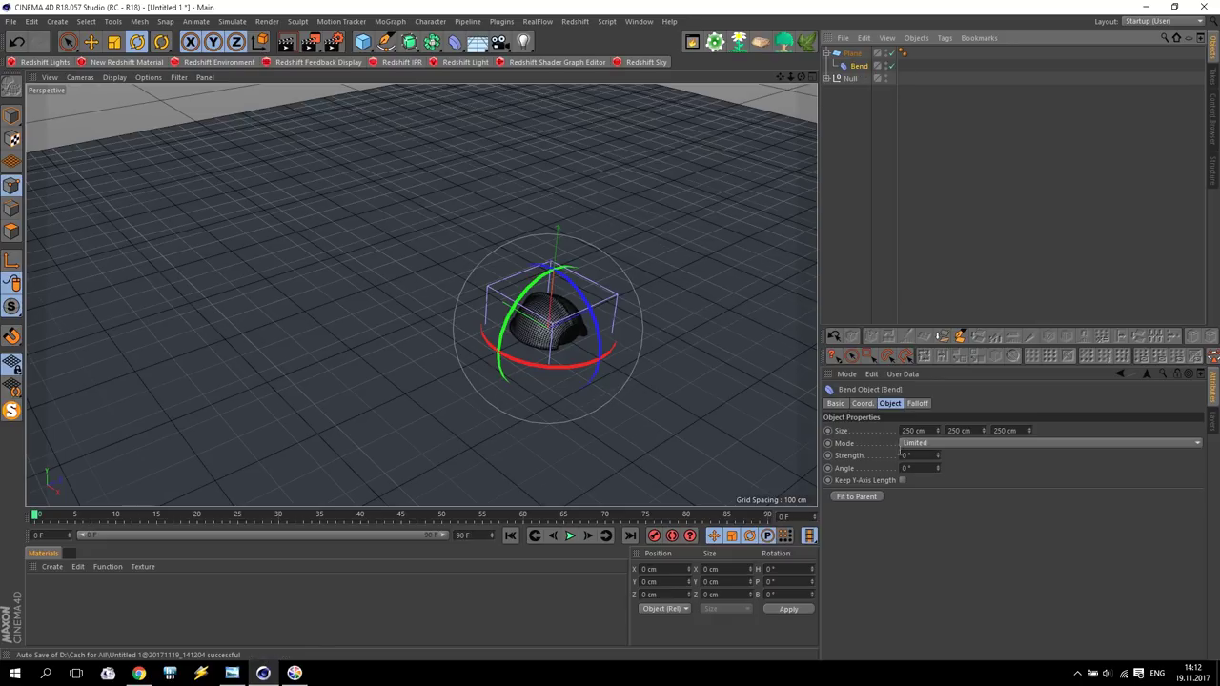
click(849, 497)
drag(941, 458, 917, 435)
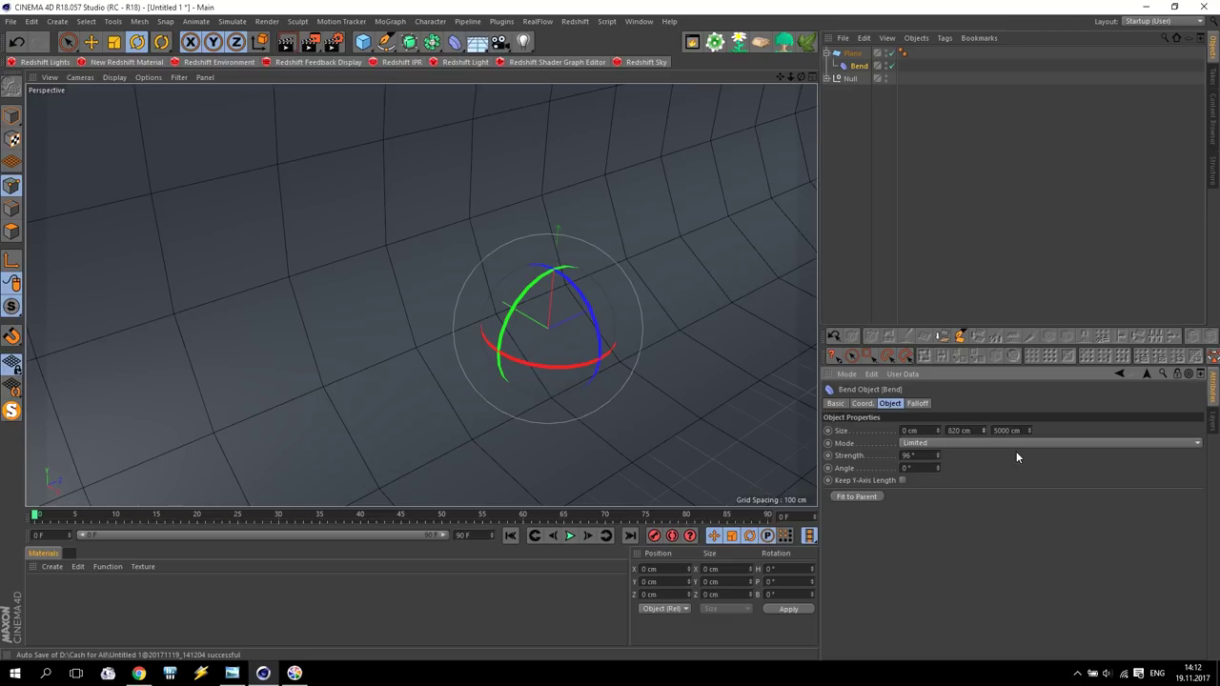
click(816, 461)
key(Return)
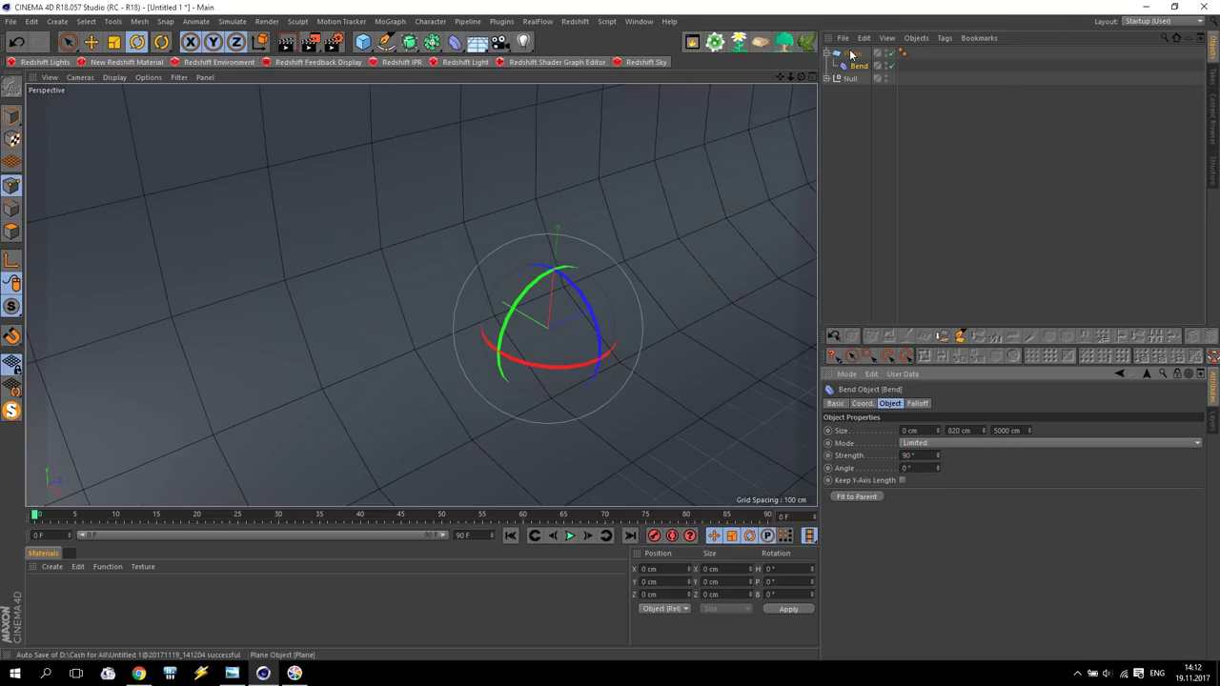
Give the Plane 100 width segments and 1 height segment.
click(853, 54)
double_click(918, 457)
text(100)
key(Tab)
click(758, 467)
text(1)
key(Return)
scroll(564, 347, down, 8)
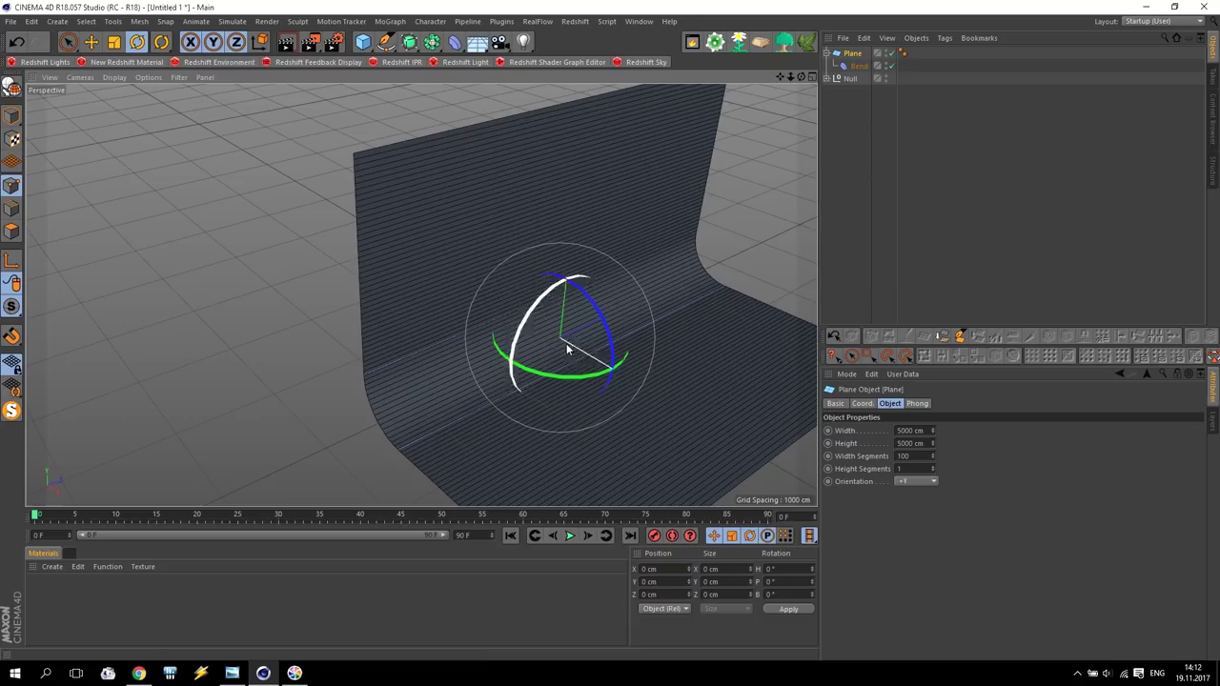
alt+drag(244, 382, 330, 337)
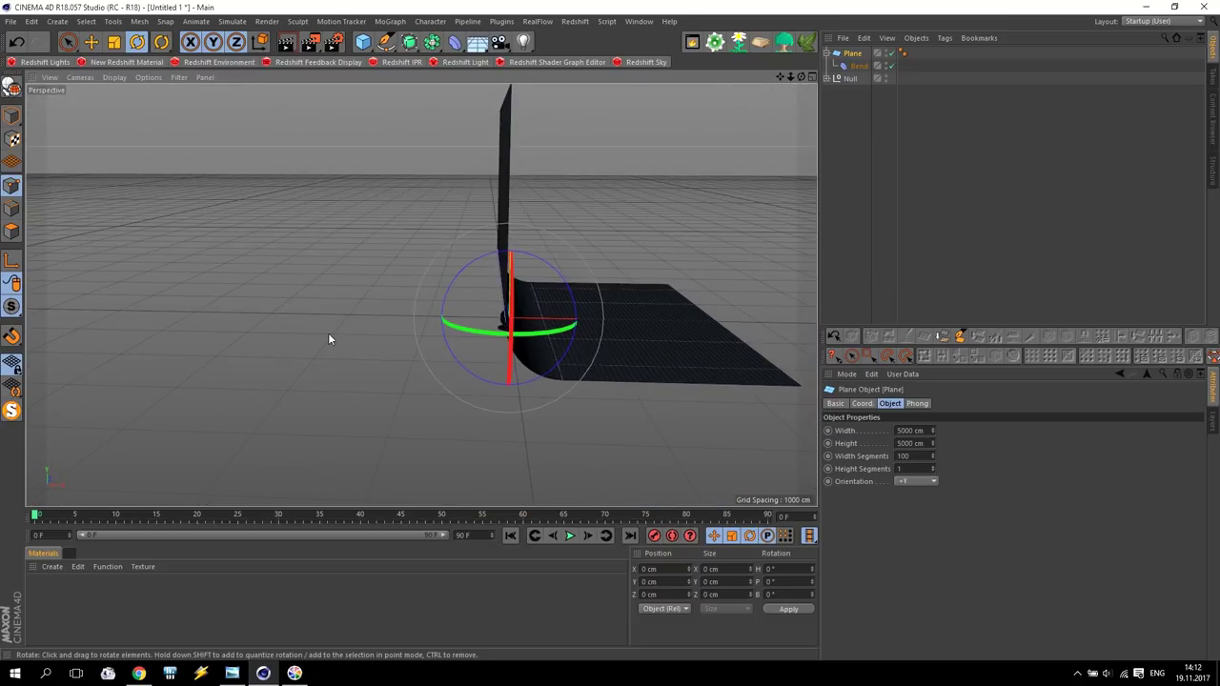
Slide the backdrop plane along X and view it from the front.
click(90, 41)
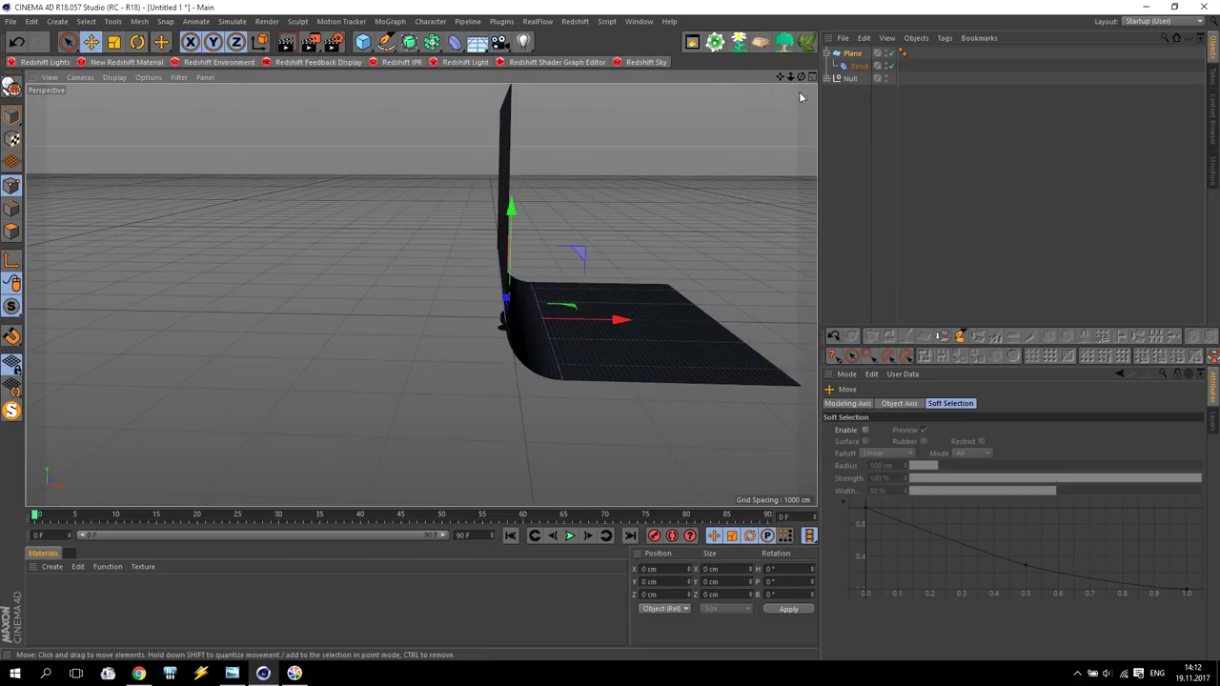
click(615, 302)
drag(615, 301, 530, 332)
alt+drag(615, 319, 553, 318)
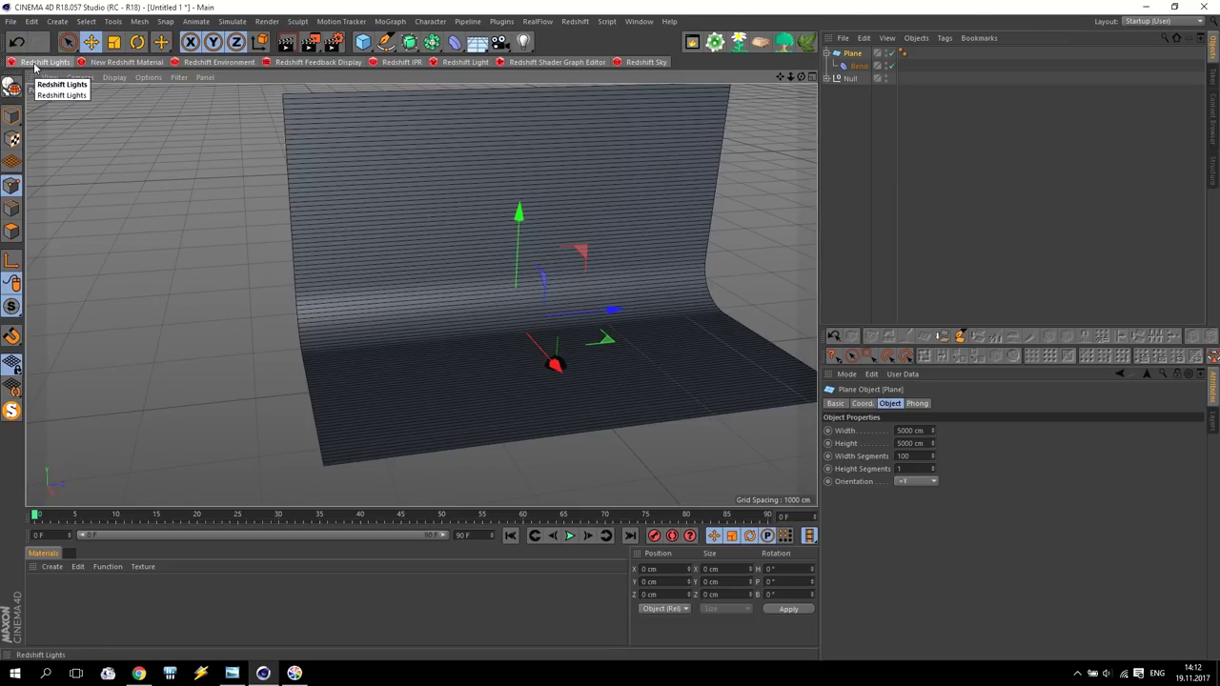
Open Render Settings with Redshift as renderer and set Samples Min and Max to 32.
click(333, 41)
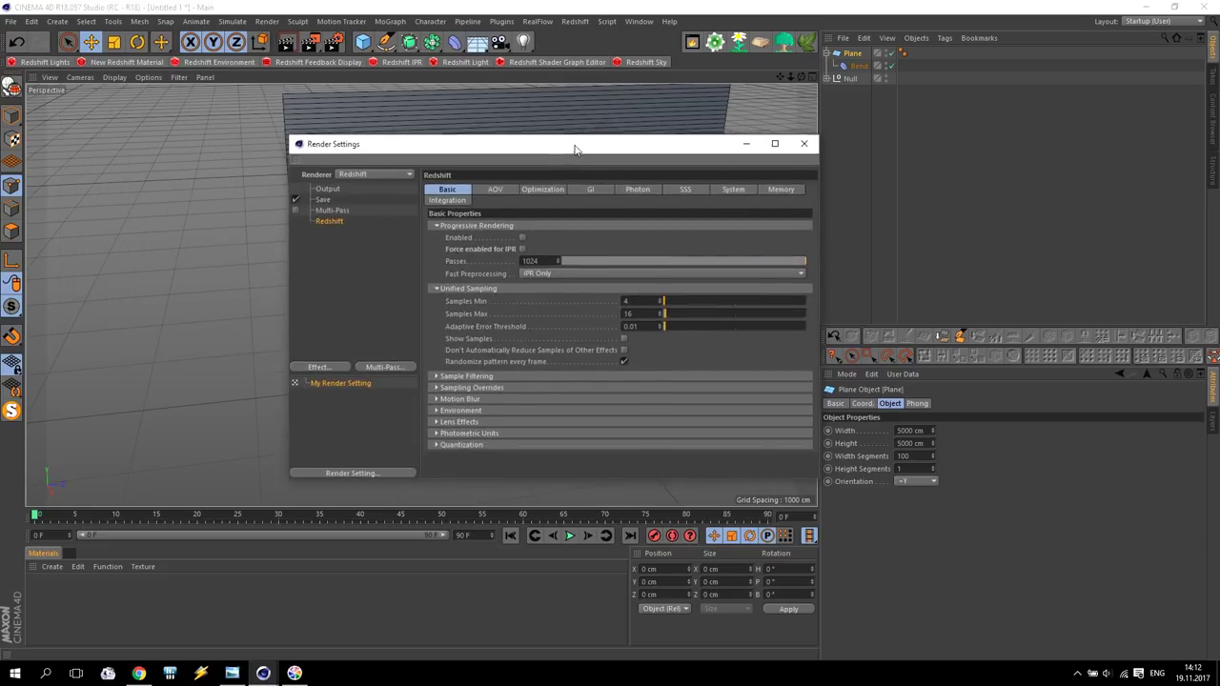
click(339, 168)
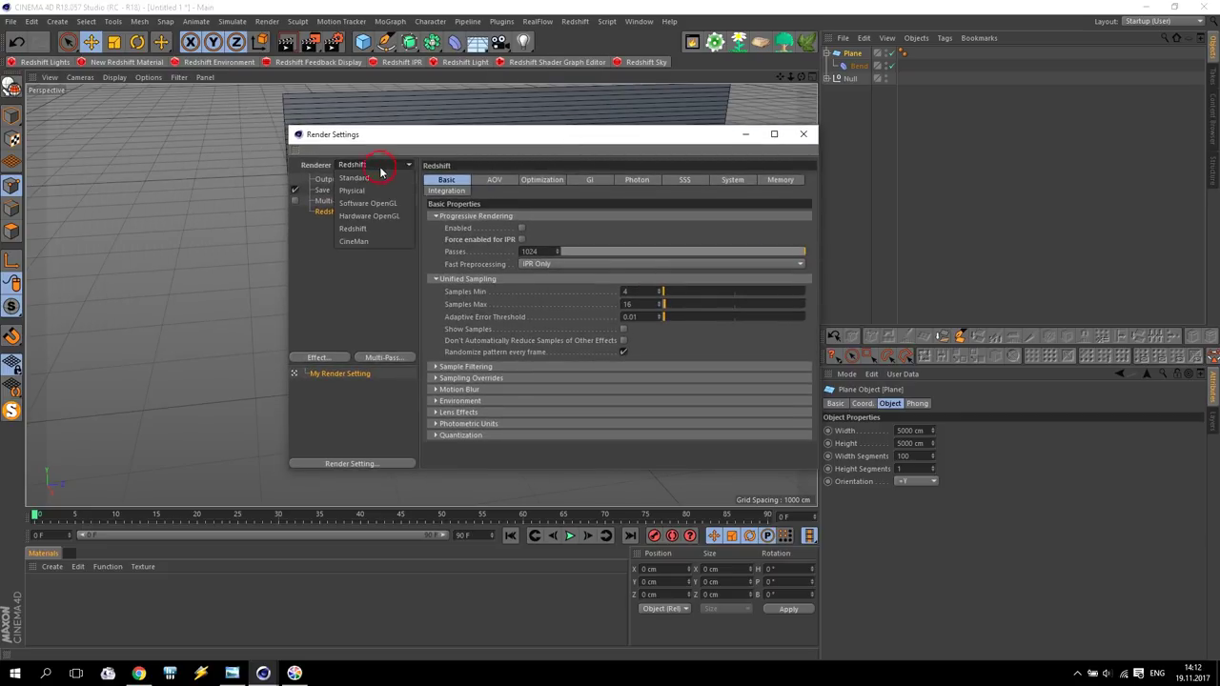
click(367, 237)
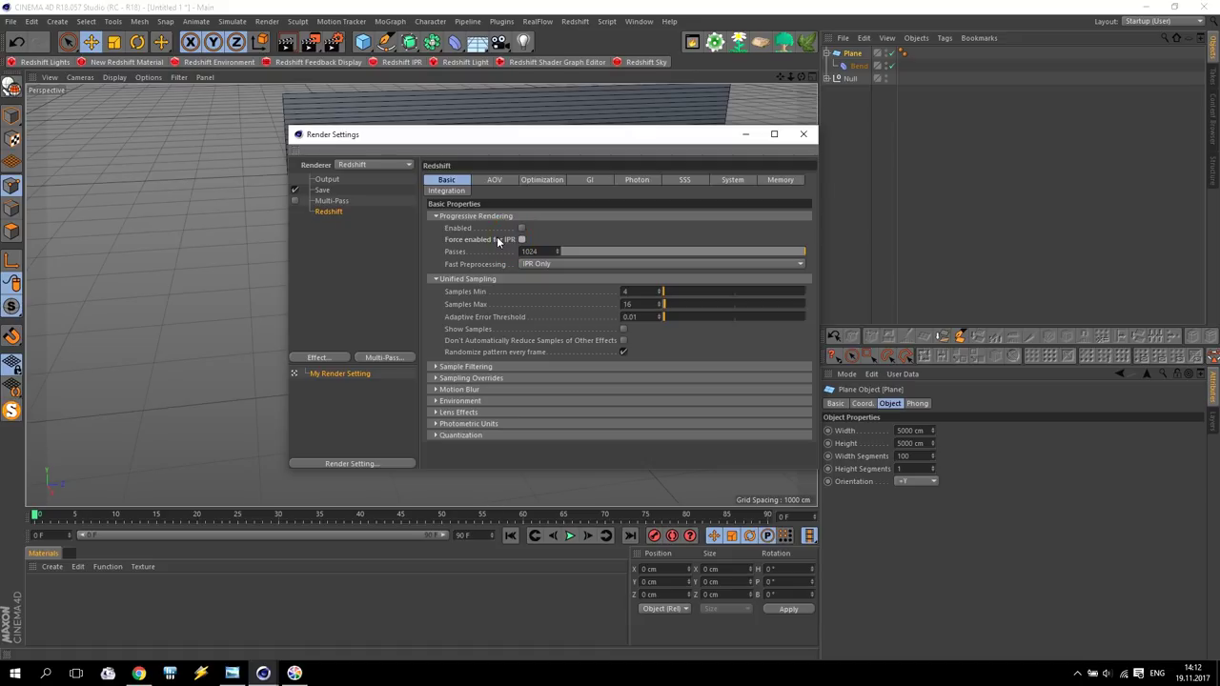
click(645, 302)
text(32)
key(shift+Tab)
text(32)
key(Return)
Set the Redshift System Bucket Rendering bucket size to 64.
click(720, 182)
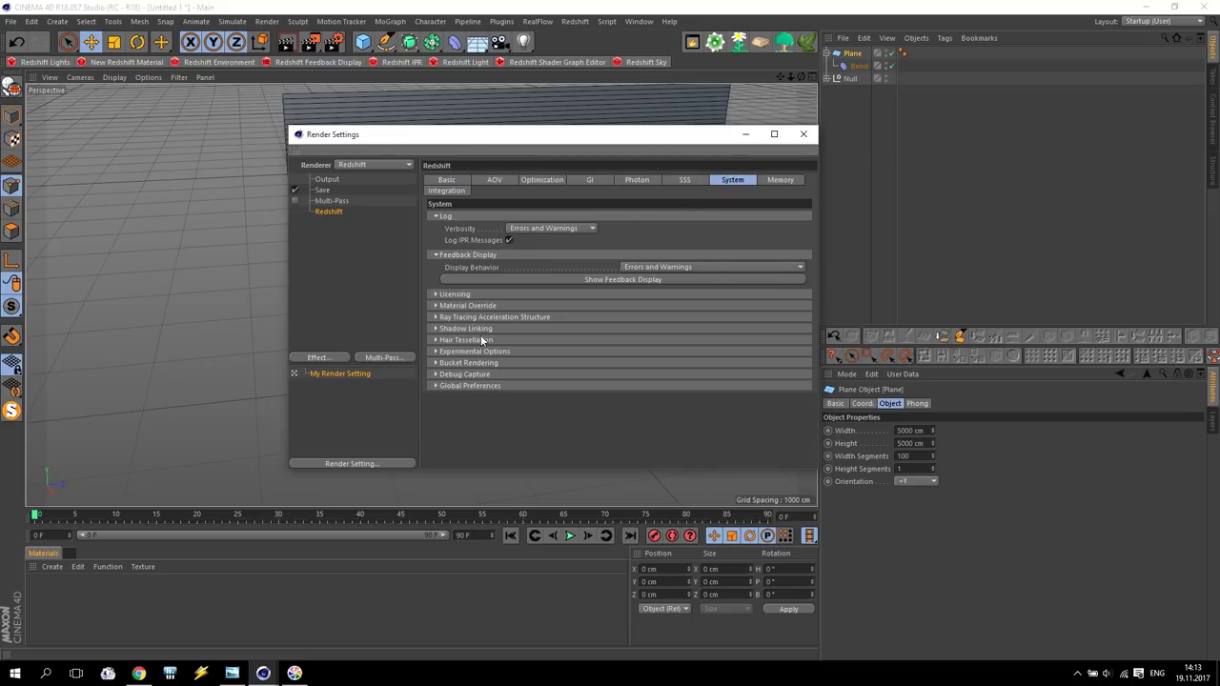
click(451, 367)
click(509, 375)
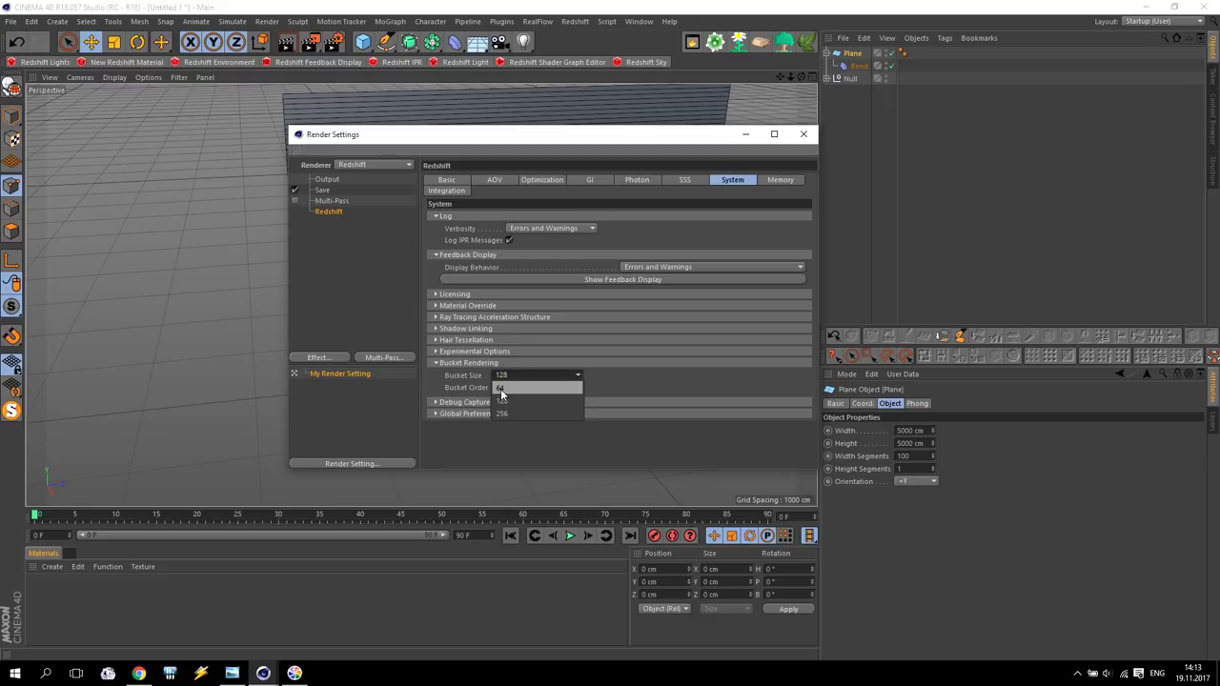
click(503, 388)
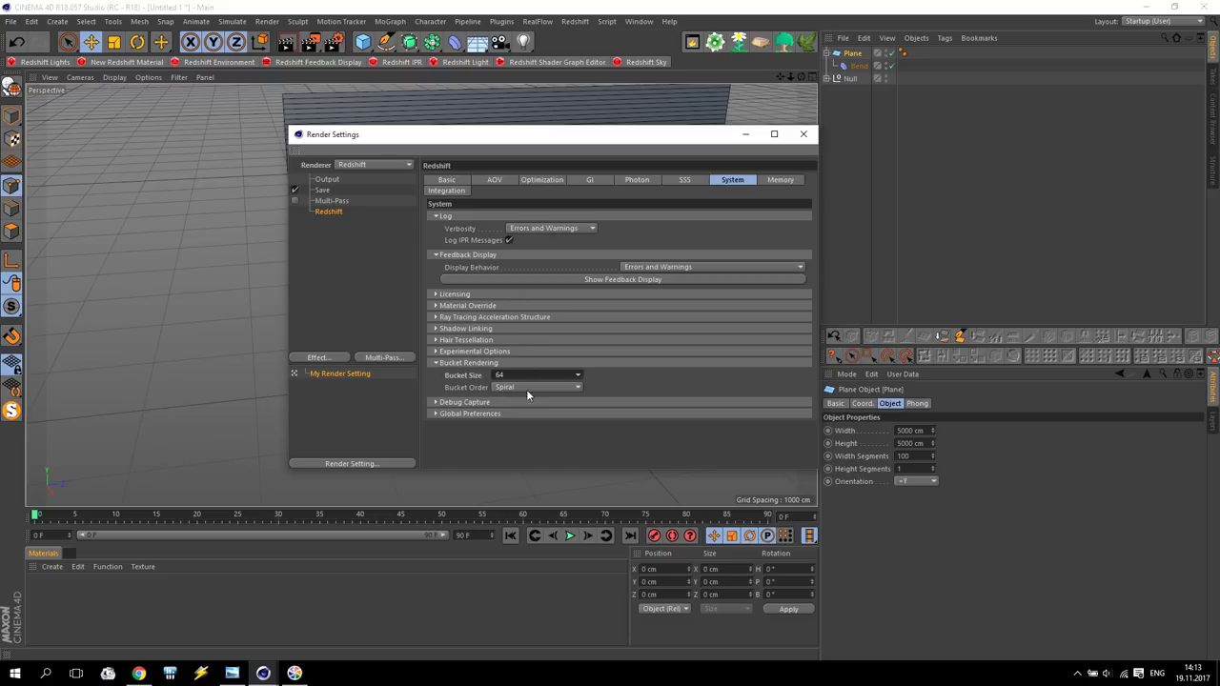
Change Samples Max to 64 and close the render settings.
click(447, 179)
double_click(633, 303)
text(64)
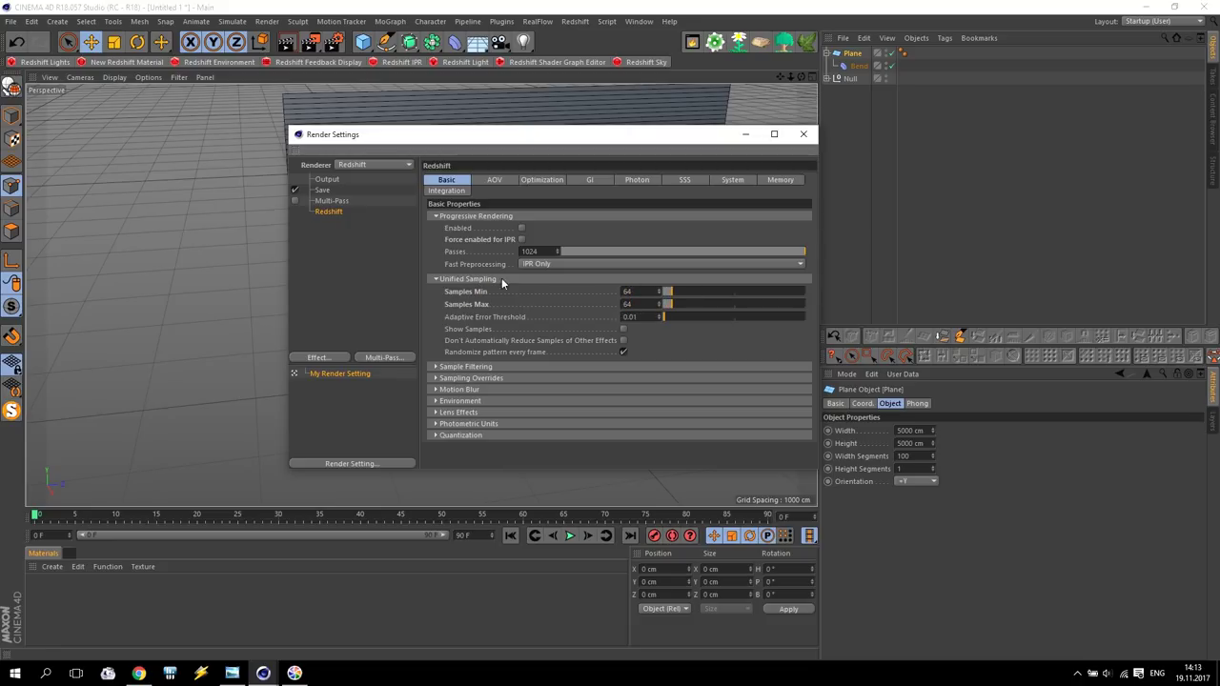
click(803, 133)
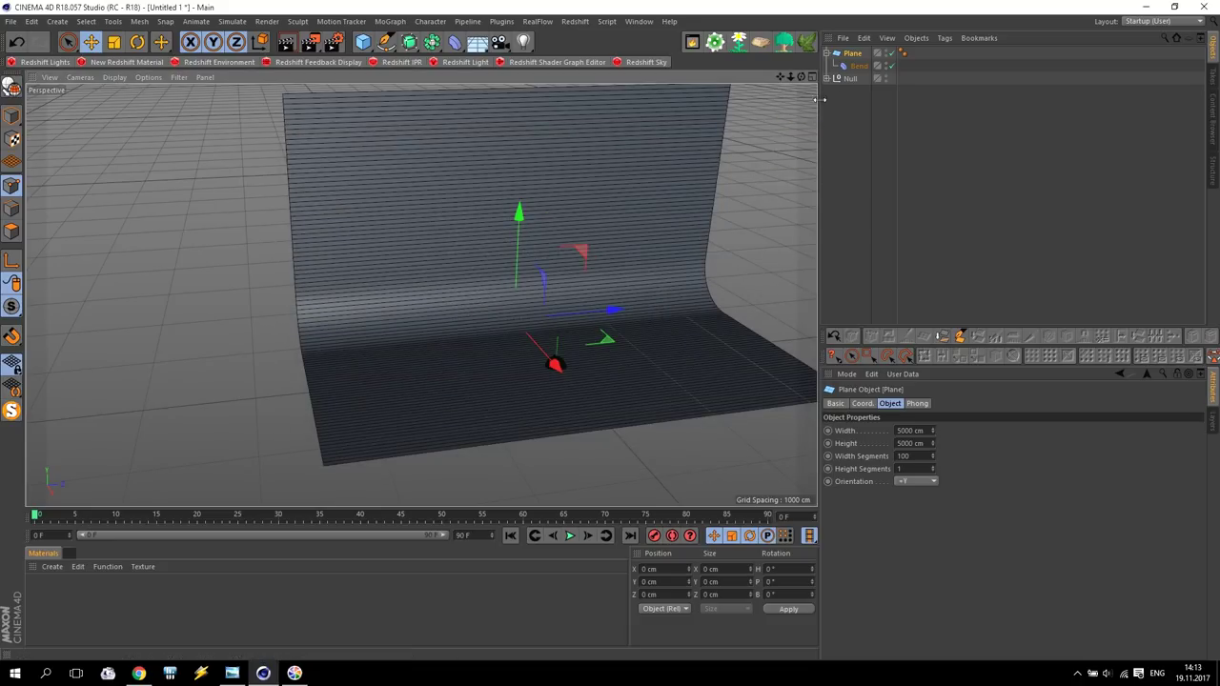
Select the sculpture's Null and raise it about 139 cm in the Front view.
click(850, 78)
middle_click(563, 338)
middle_click(563, 338)
scroll(629, 254, down, 3)
drag(630, 254, 629, 147)
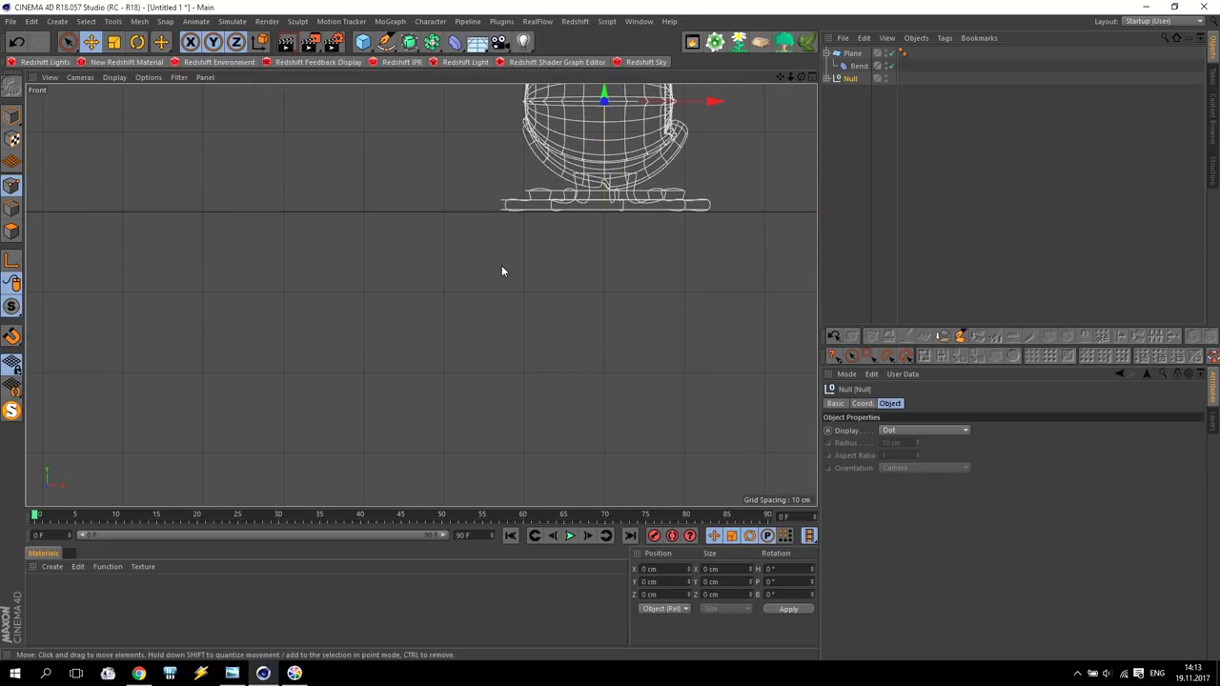
Show the Perspective view in Quick Shading and orbit around the sculpture.
middle_click(501, 267)
middle_click(381, 248)
scroll(607, 425, up, 2)
scroll(608, 426, up, 5)
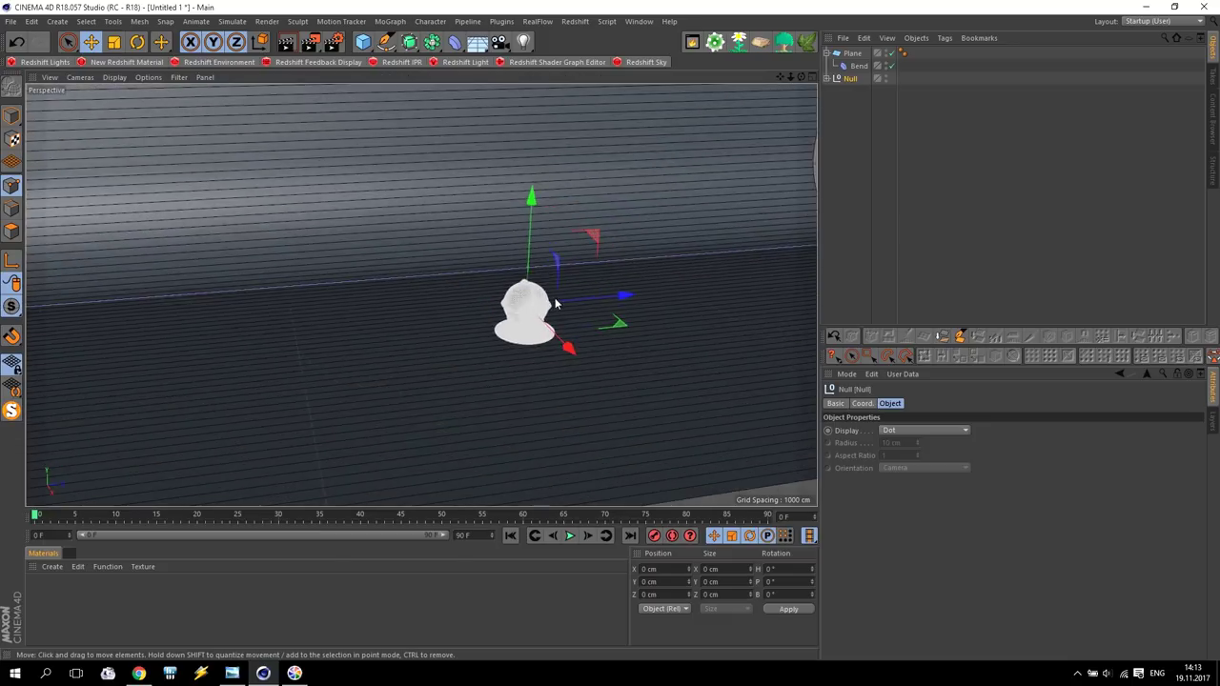
click(153, 78)
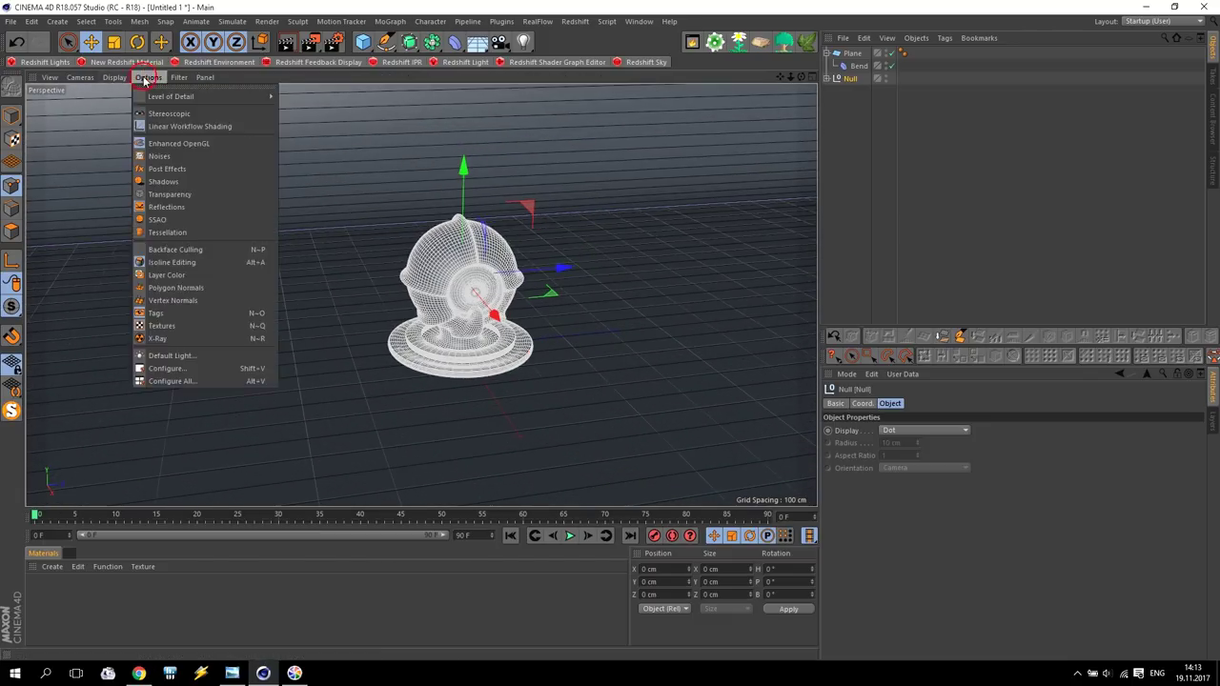
mouse_move(114, 77)
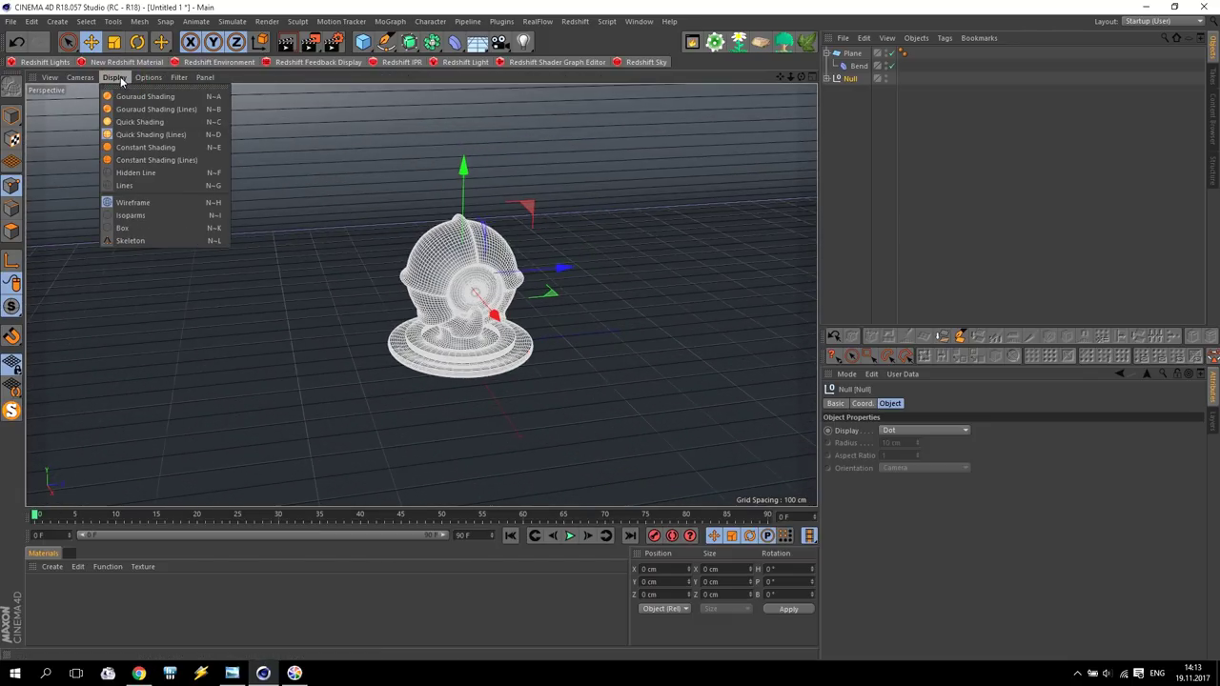
click(168, 123)
mouse_move(595, 322)
alt+mouse_down()
mouse_move(327, 279)
mouse_move(568, 296)
alt+mouse_up()
scroll(545, 302, up, 3)
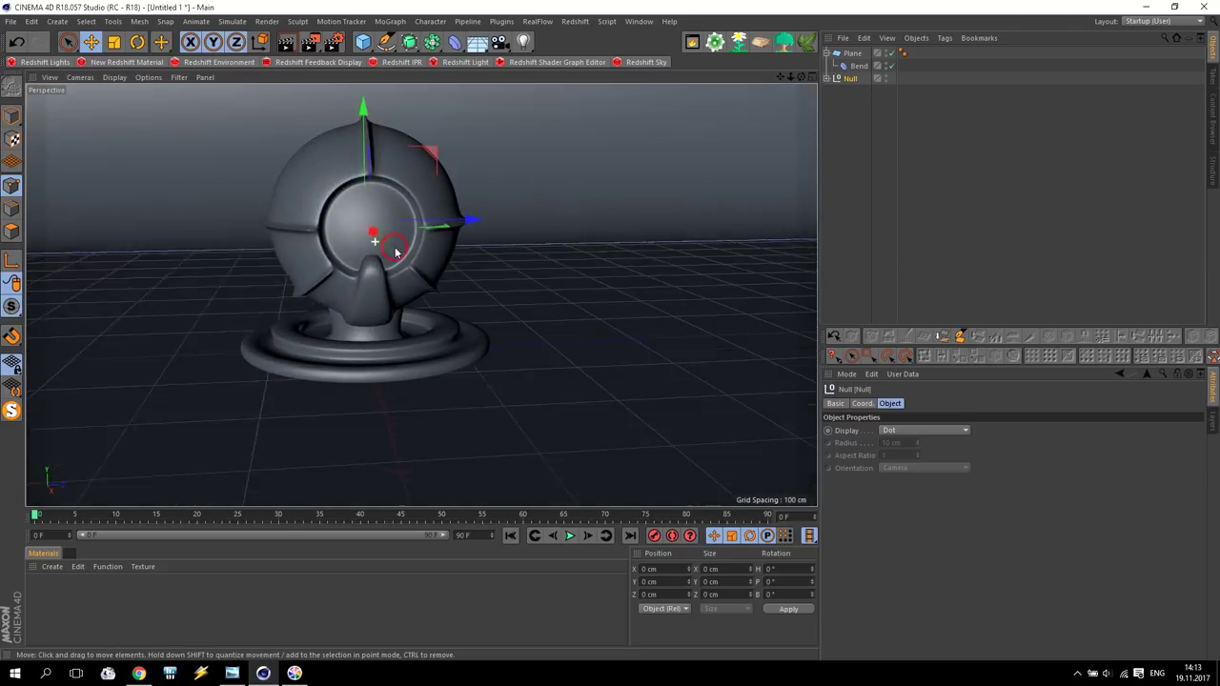
scroll(761, 91, up, 2)
alt+drag(749, 99, 485, 329)
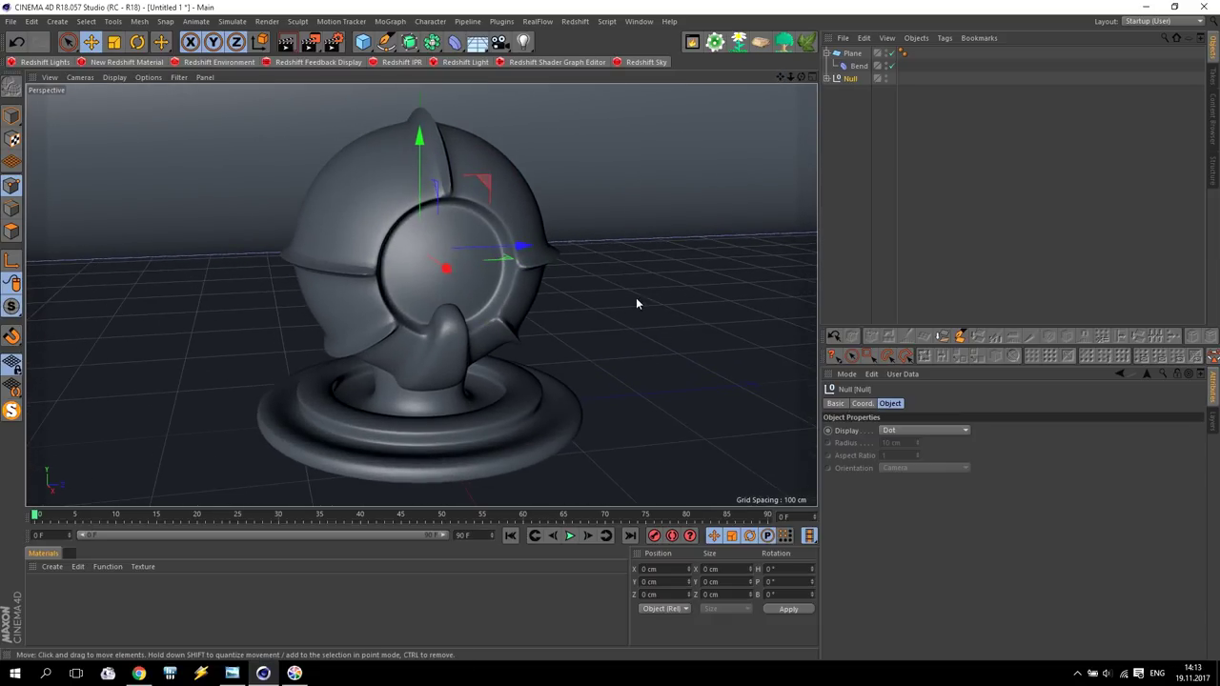
Add a camera and pick its focus distance on the sculpture (542.365 cm).
click(500, 42)
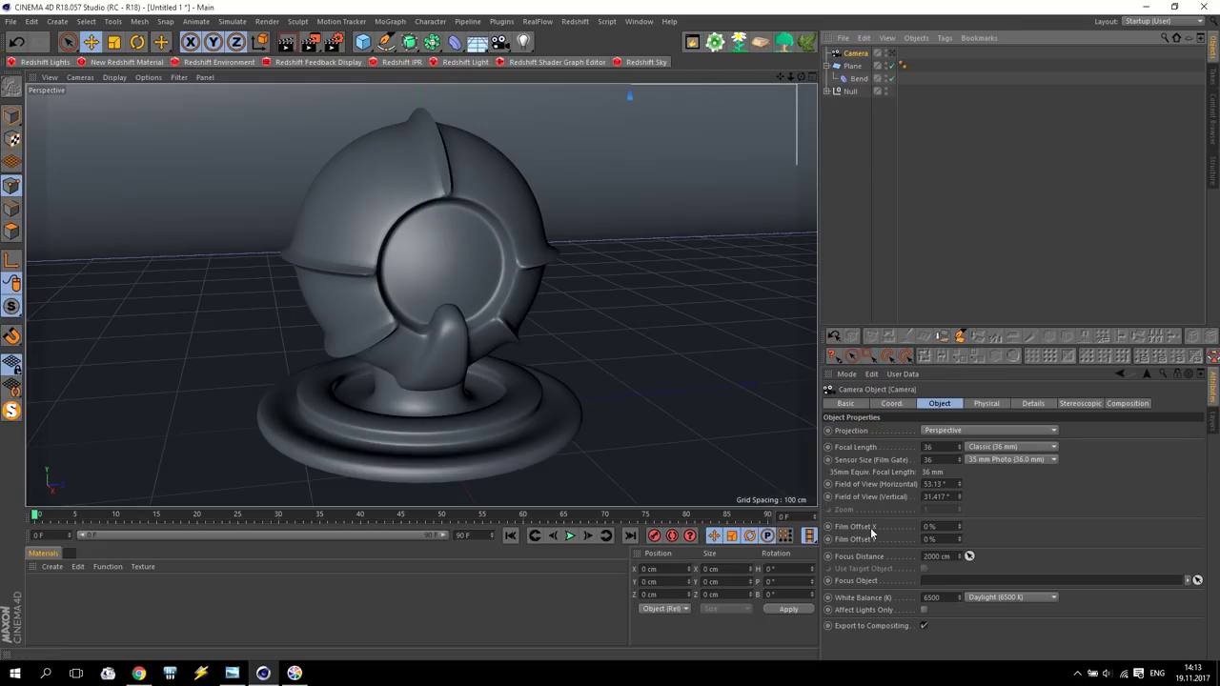
click(708, 463)
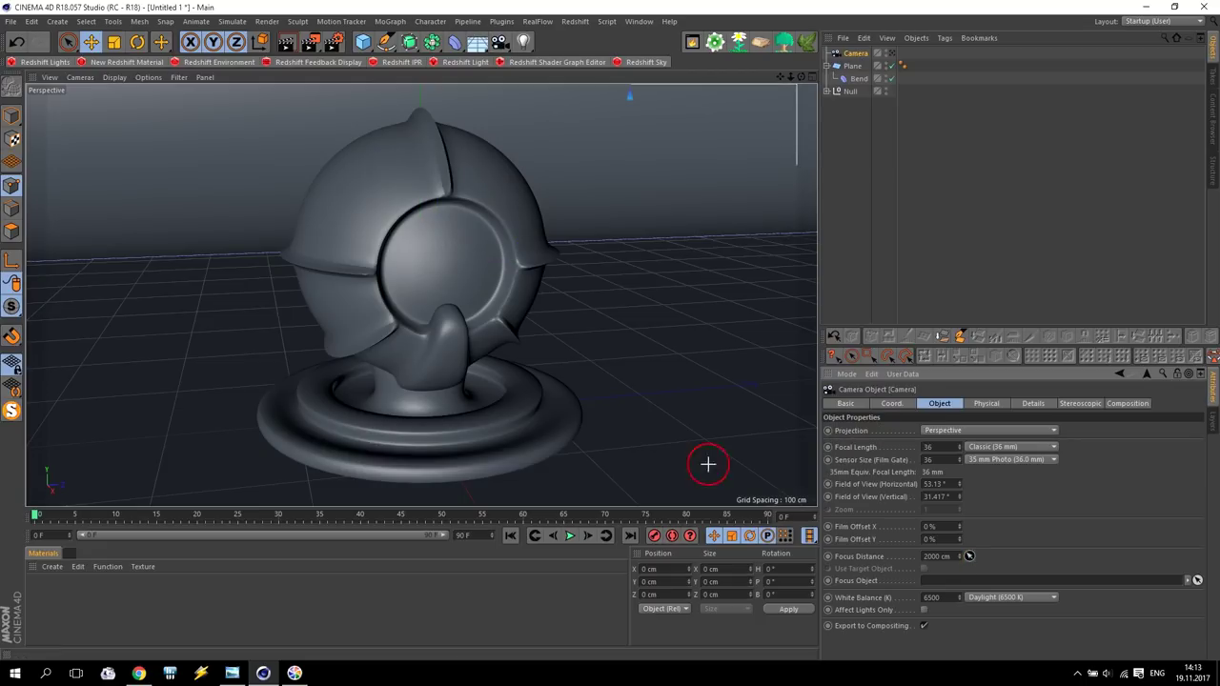
click(305, 212)
Give the camera a Redshift Camera tag with Exposure and Bokeh enabled.
click(948, 38)
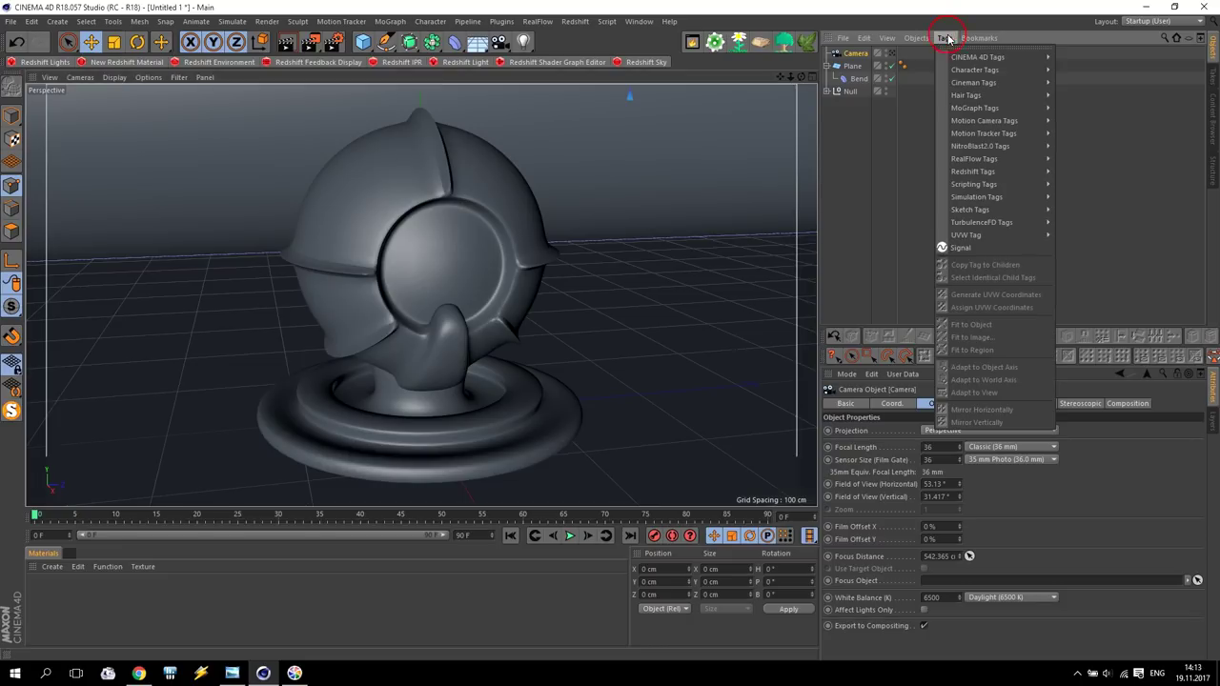
mouse_move(997, 173)
click(1093, 170)
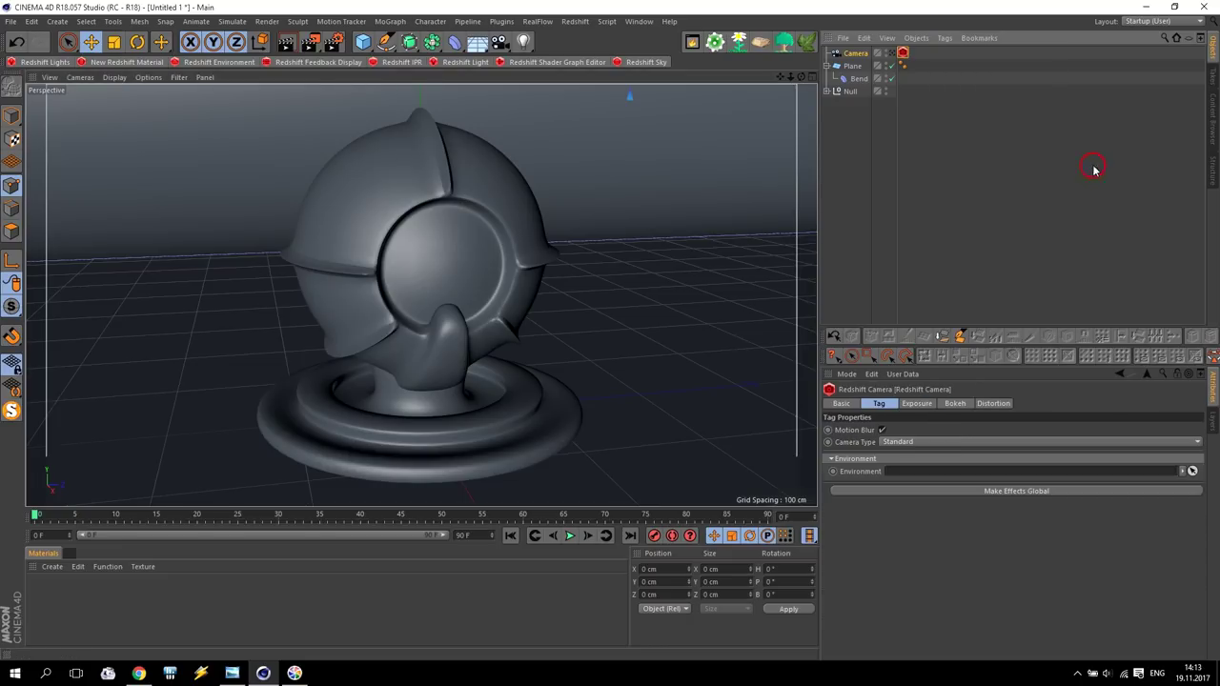
click(955, 403)
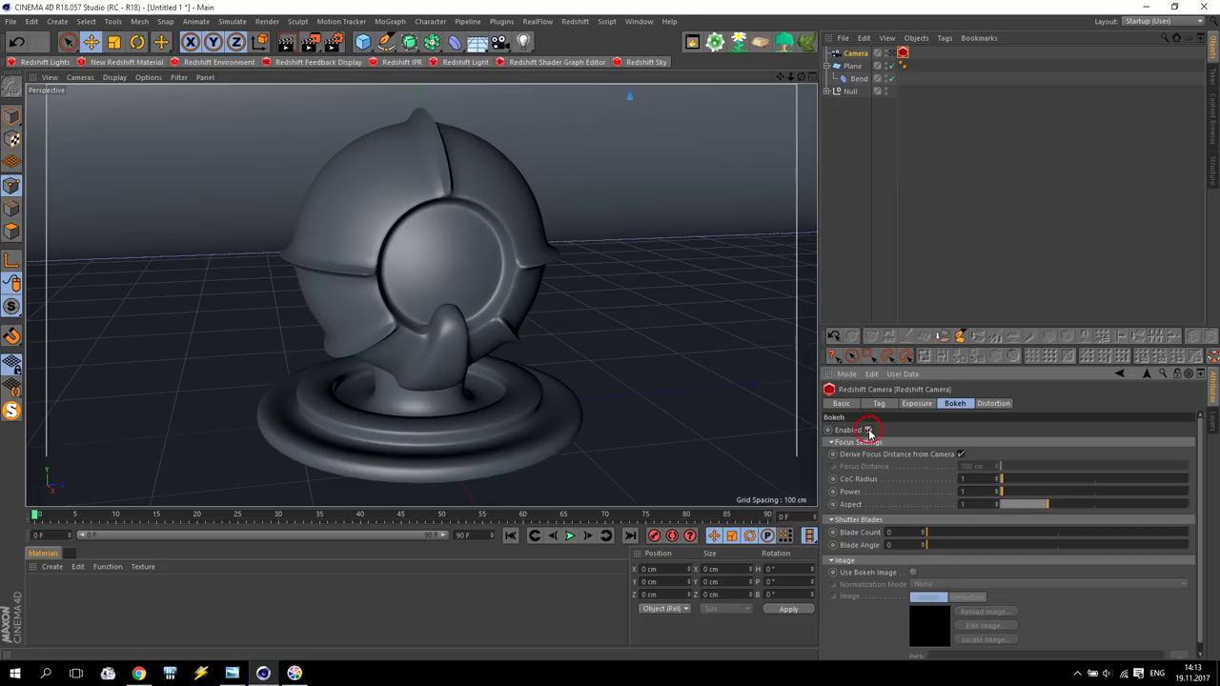
click(918, 404)
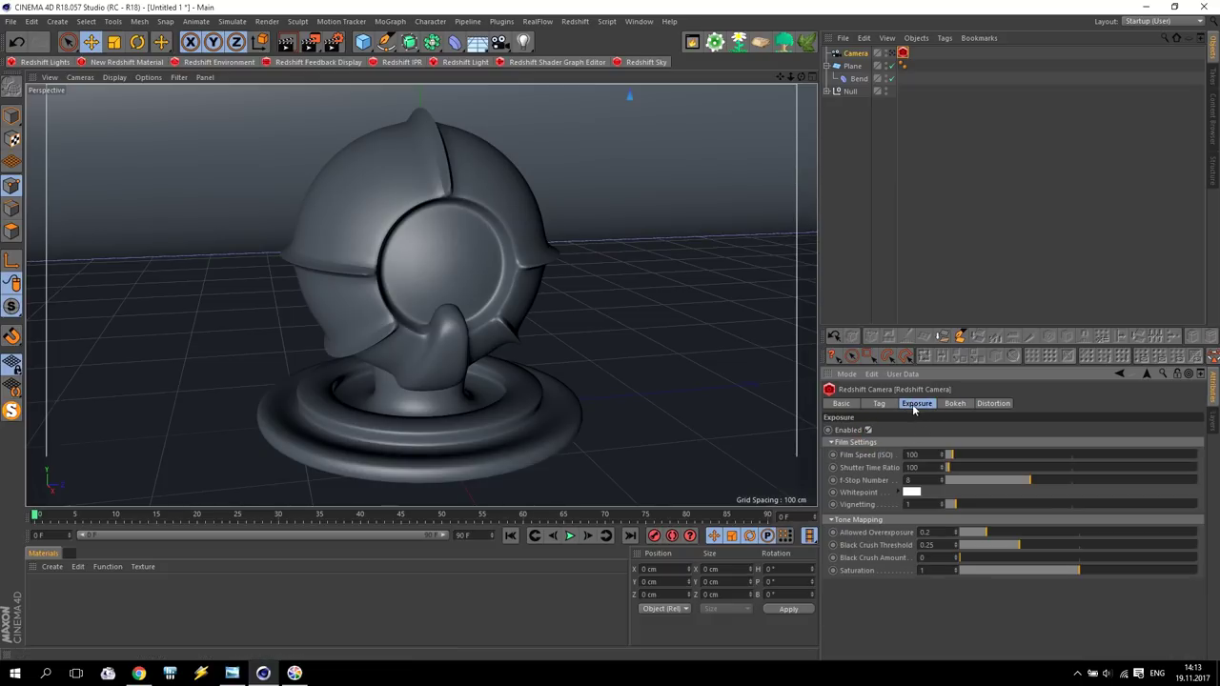
click(955, 403)
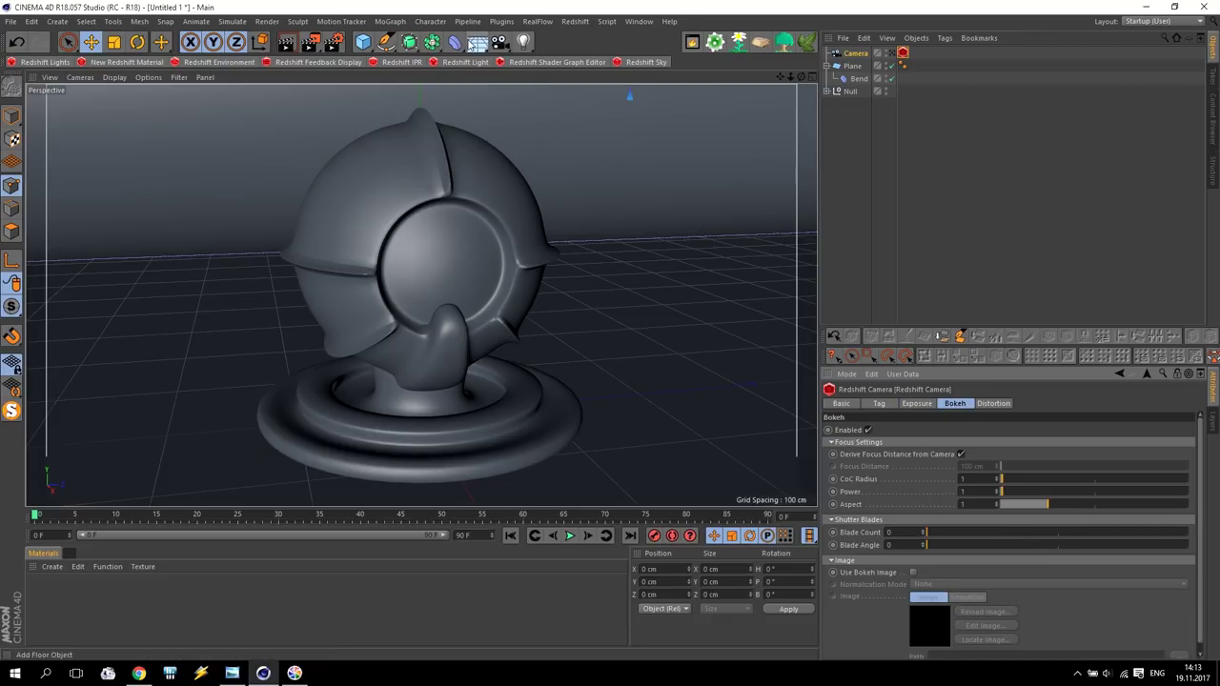
Open the Redshift IPR window, enlarge it, and start the live render.
click(394, 63)
drag(143, 118, 156, 94)
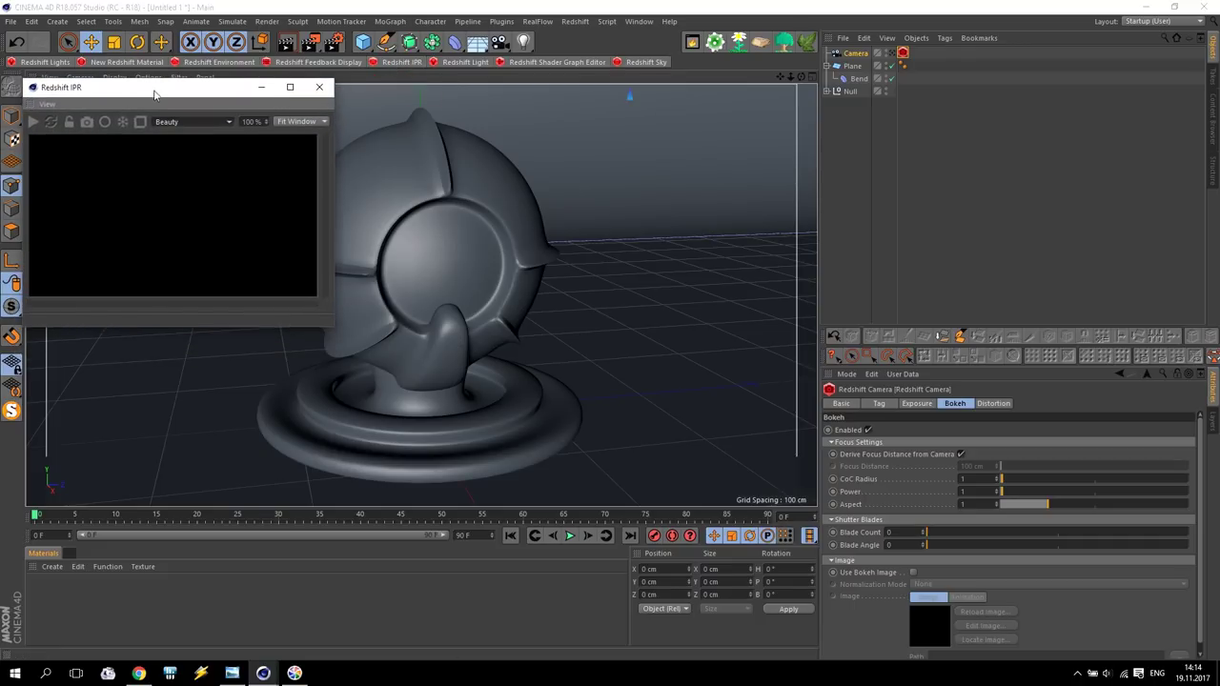
drag(334, 325, 583, 498)
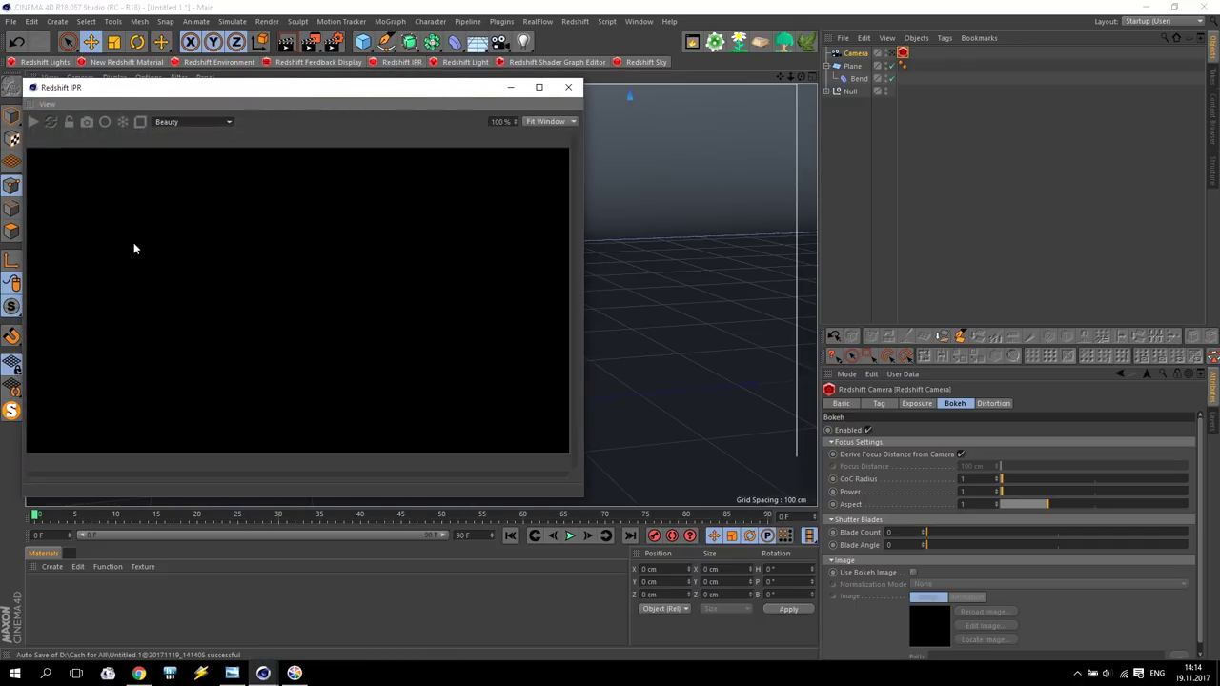
click(32, 122)
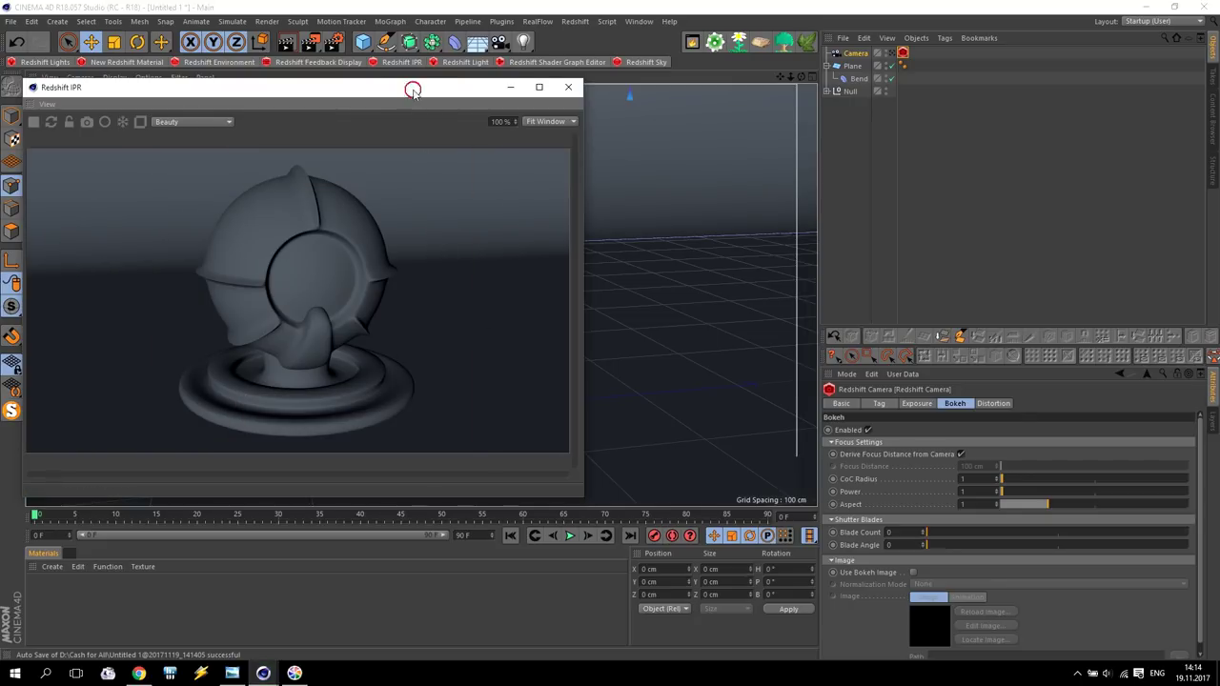
drag(410, 90, 421, 85)
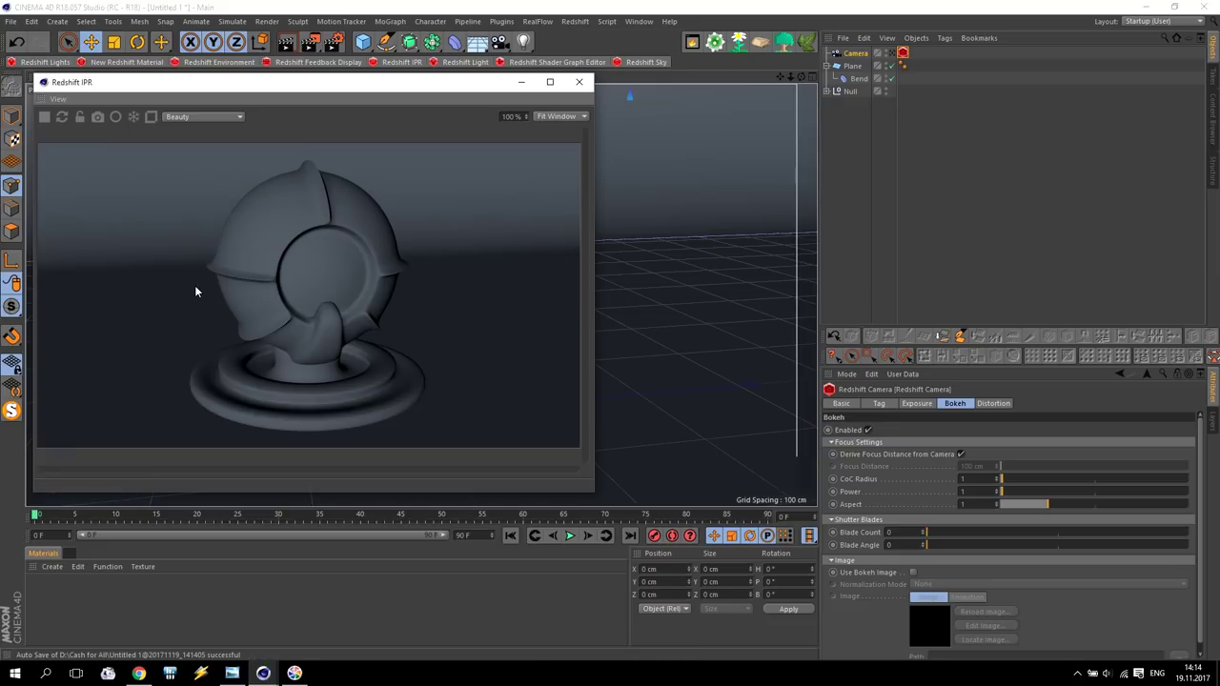
Add a Redshift Dome Light from the Redshift menu to relight the IPR render.
click(42, 67)
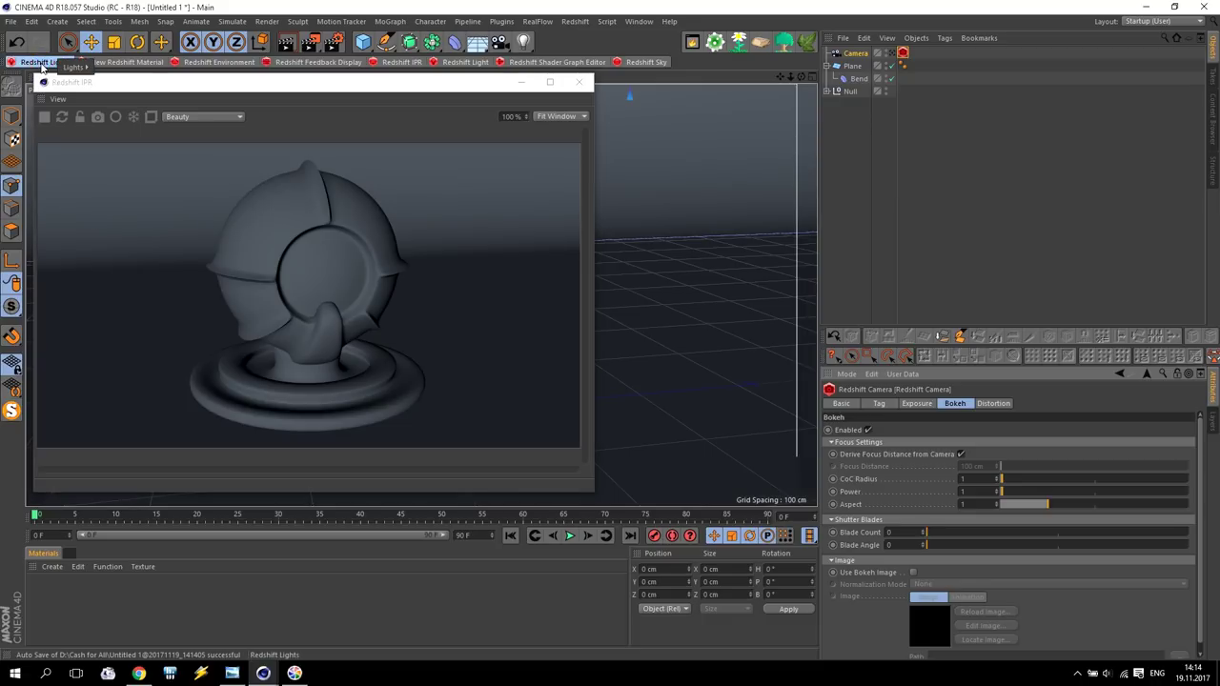
mouse_move(75, 67)
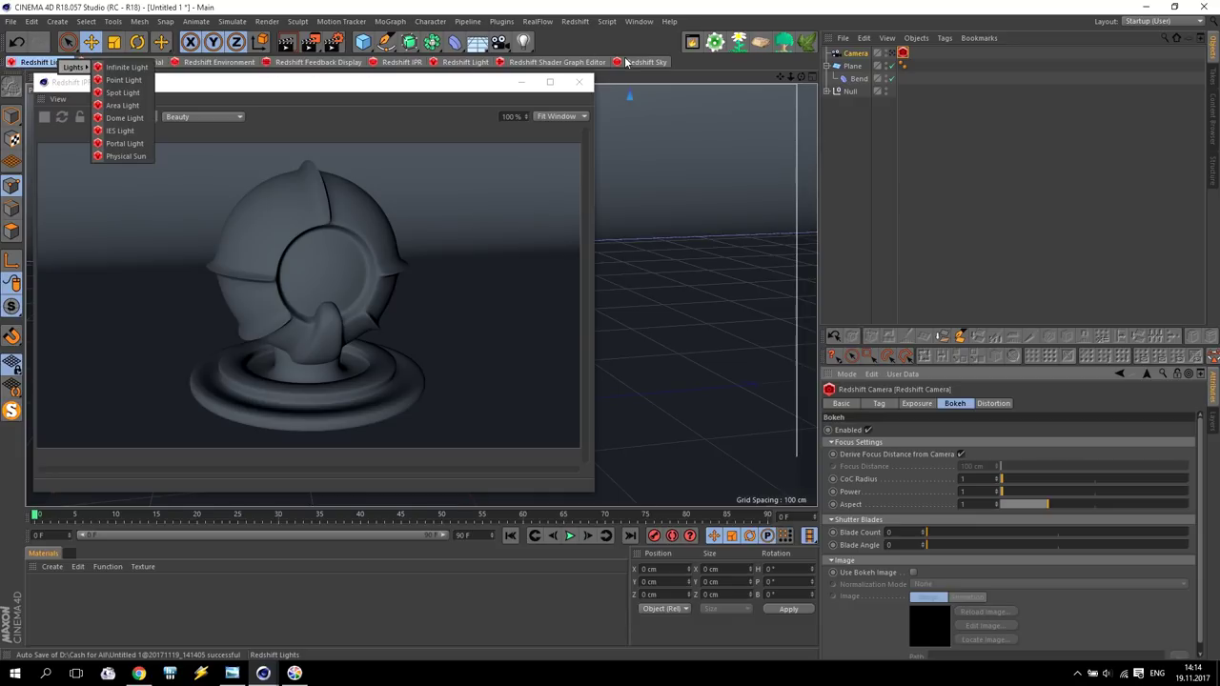
click(589, 48)
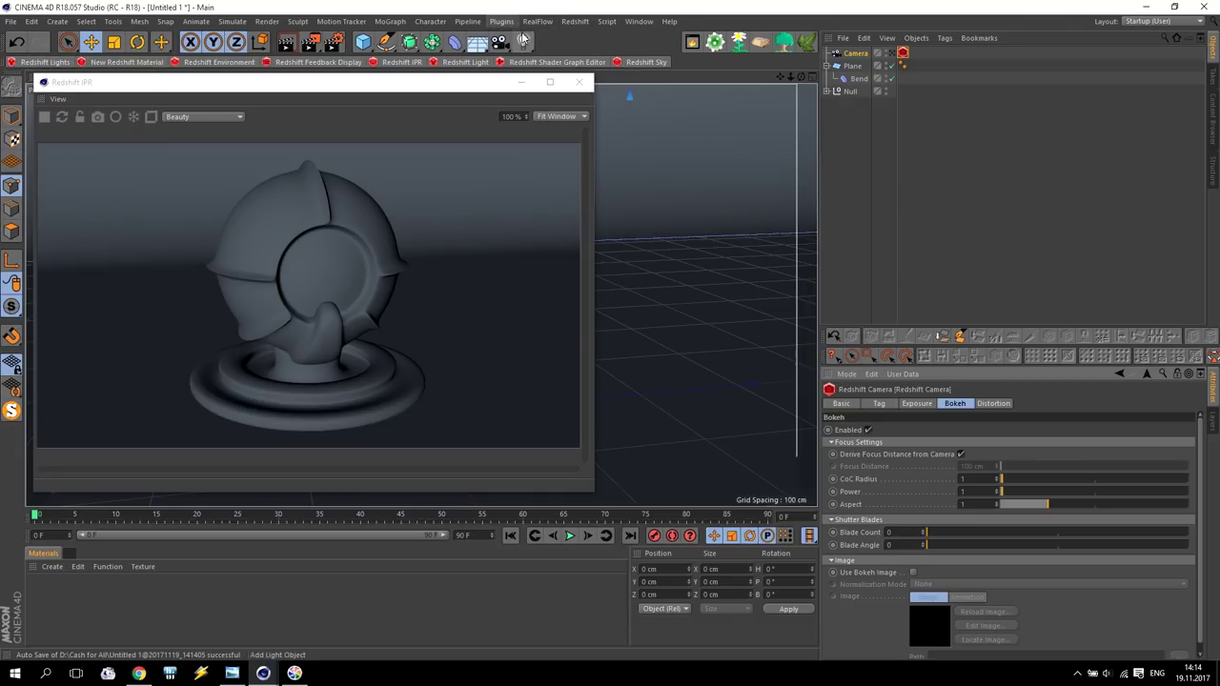
click(566, 22)
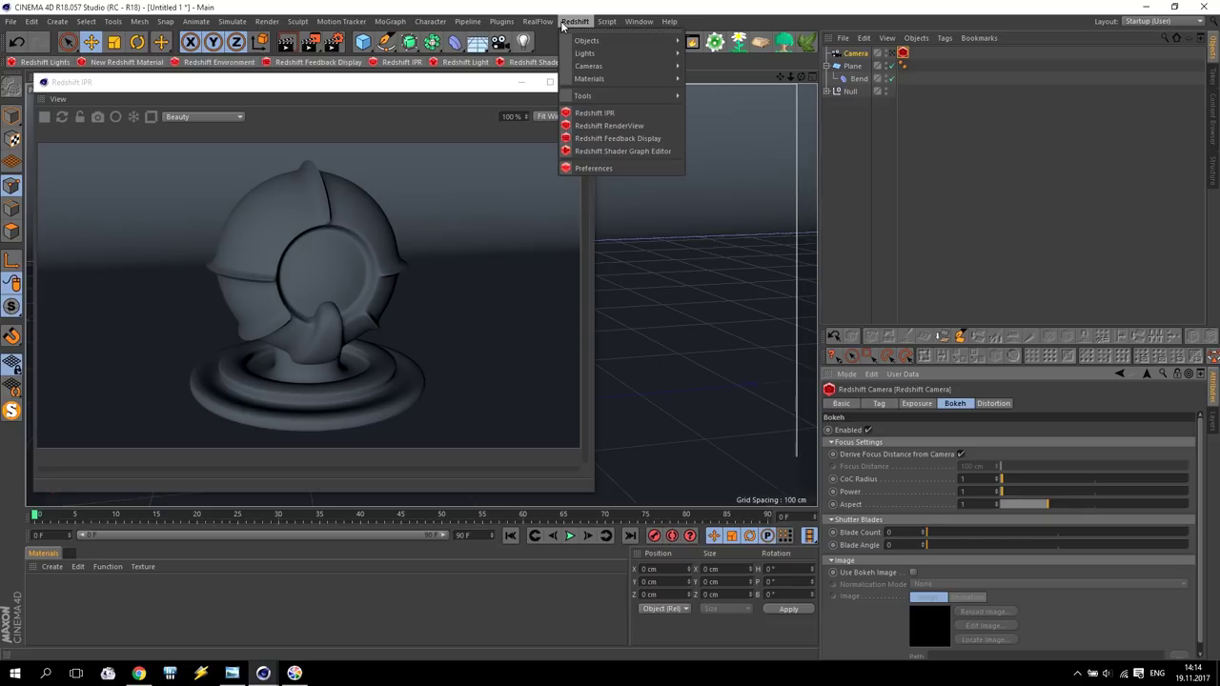
mouse_move(587, 57)
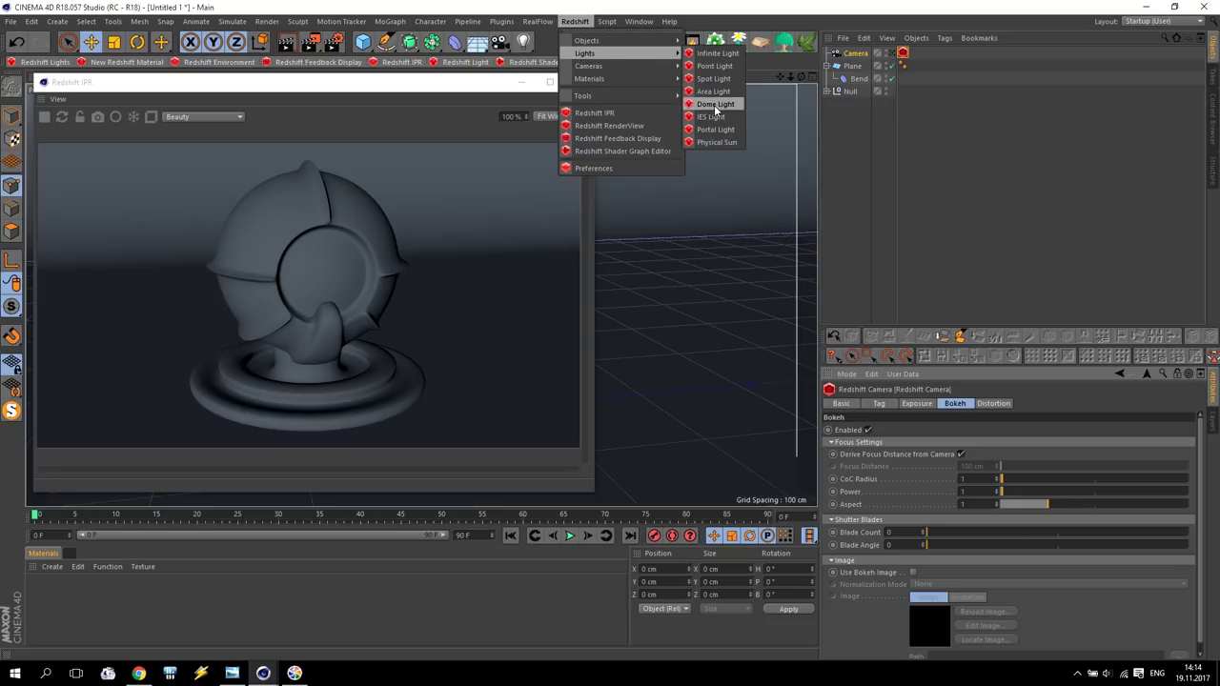
mouse_move(501, 21)
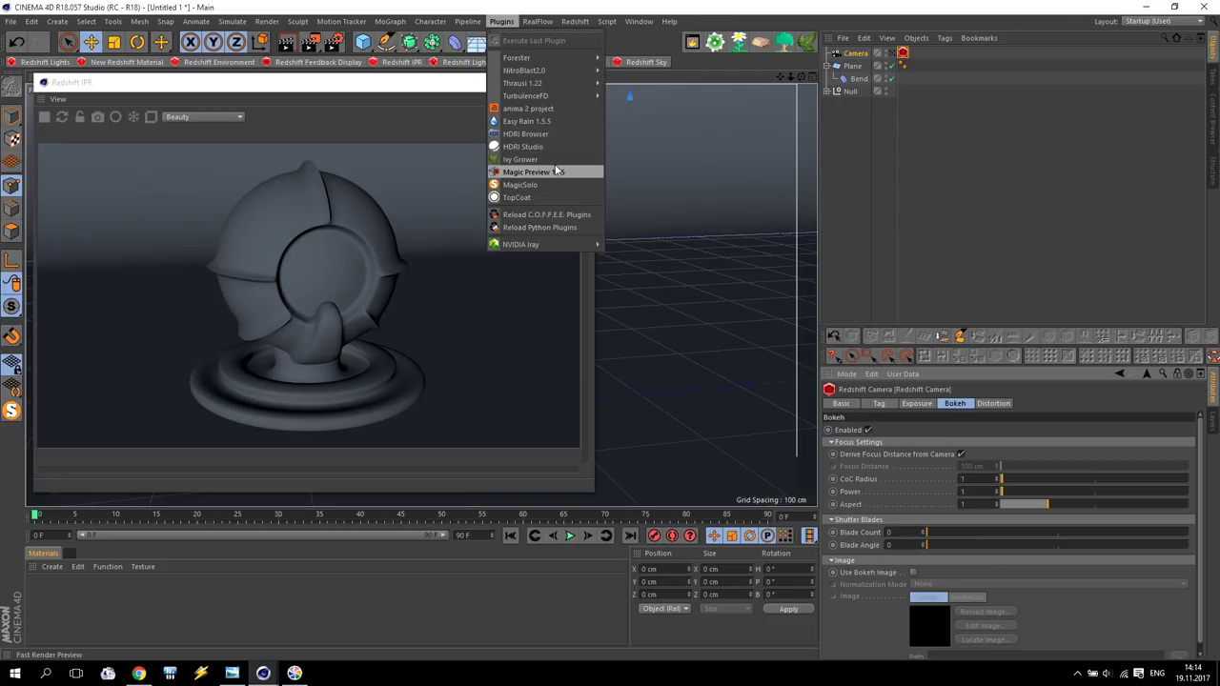
mouse_move(574, 21)
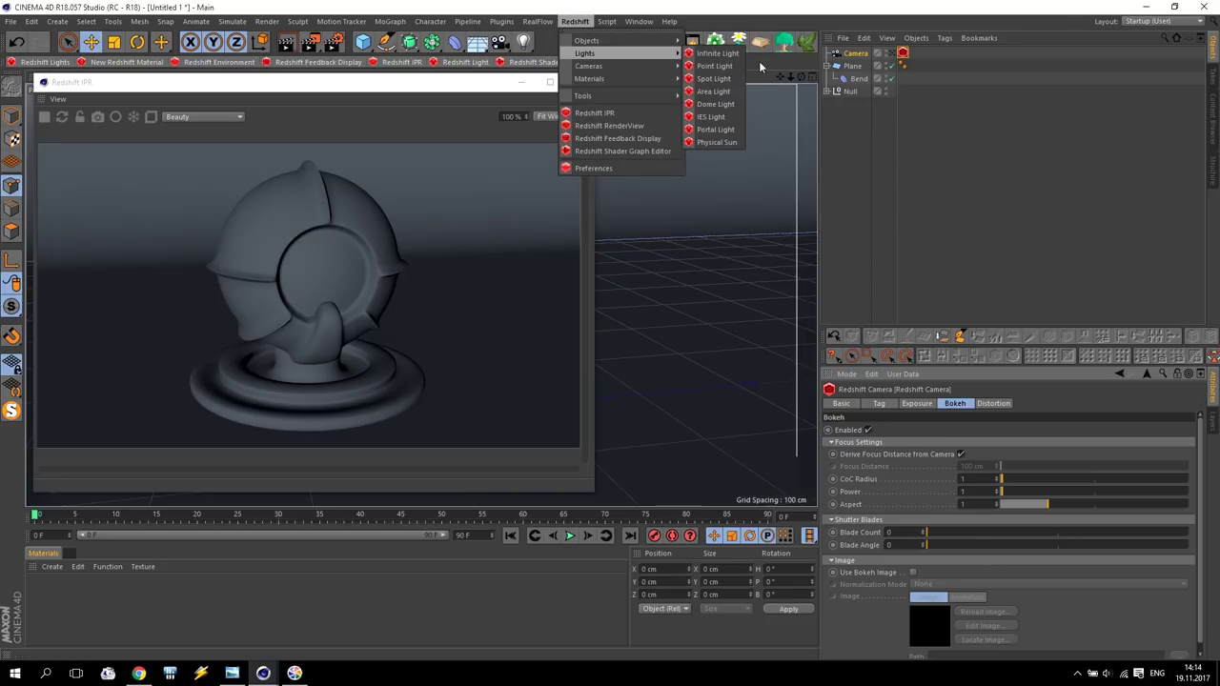
click(715, 104)
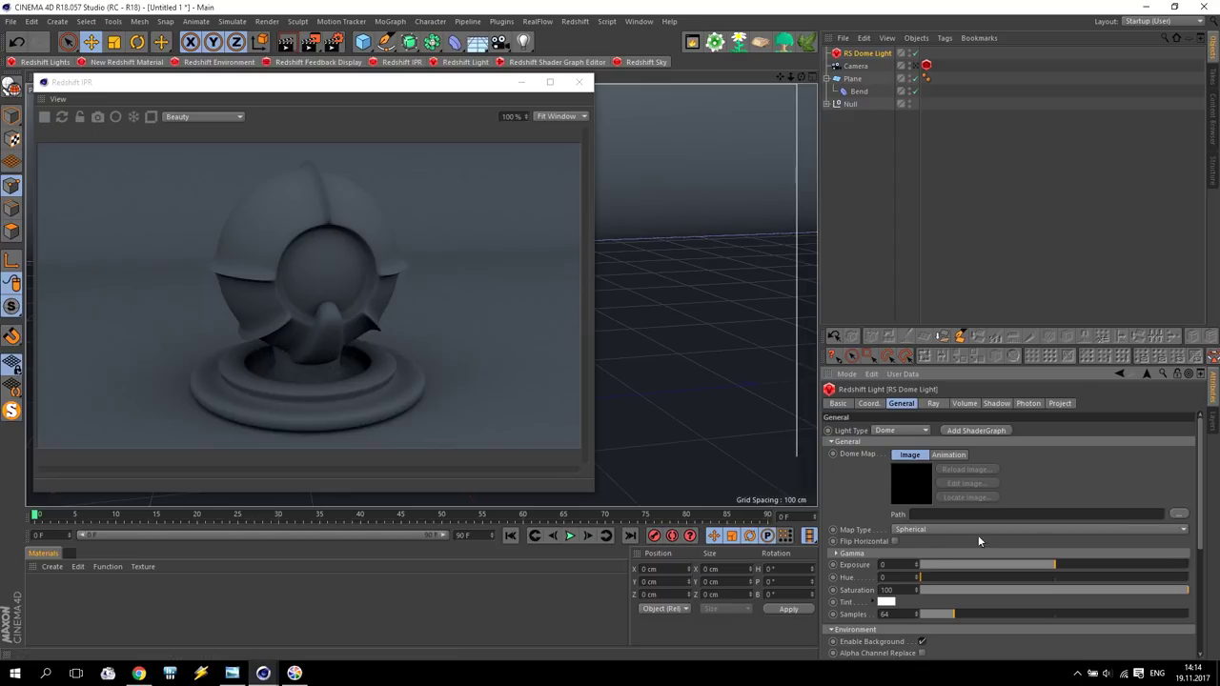
Load DivaStudio.hdr as the dome light's environment map.
click(1179, 515)
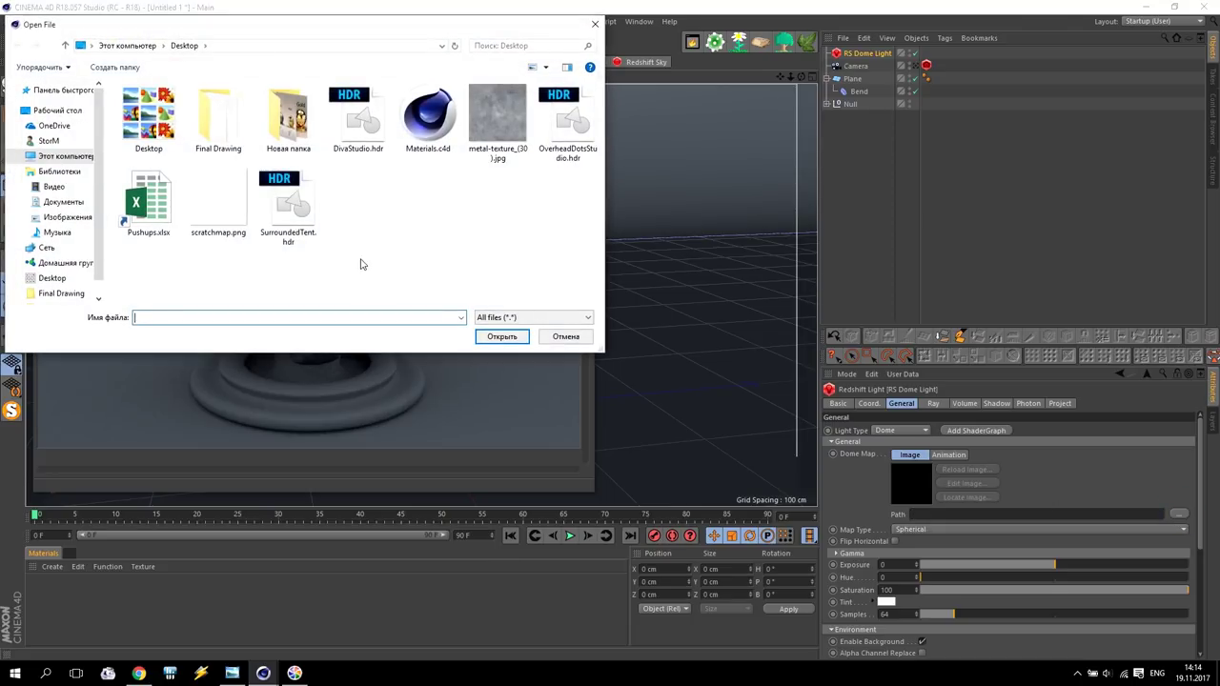
click(355, 145)
click(501, 337)
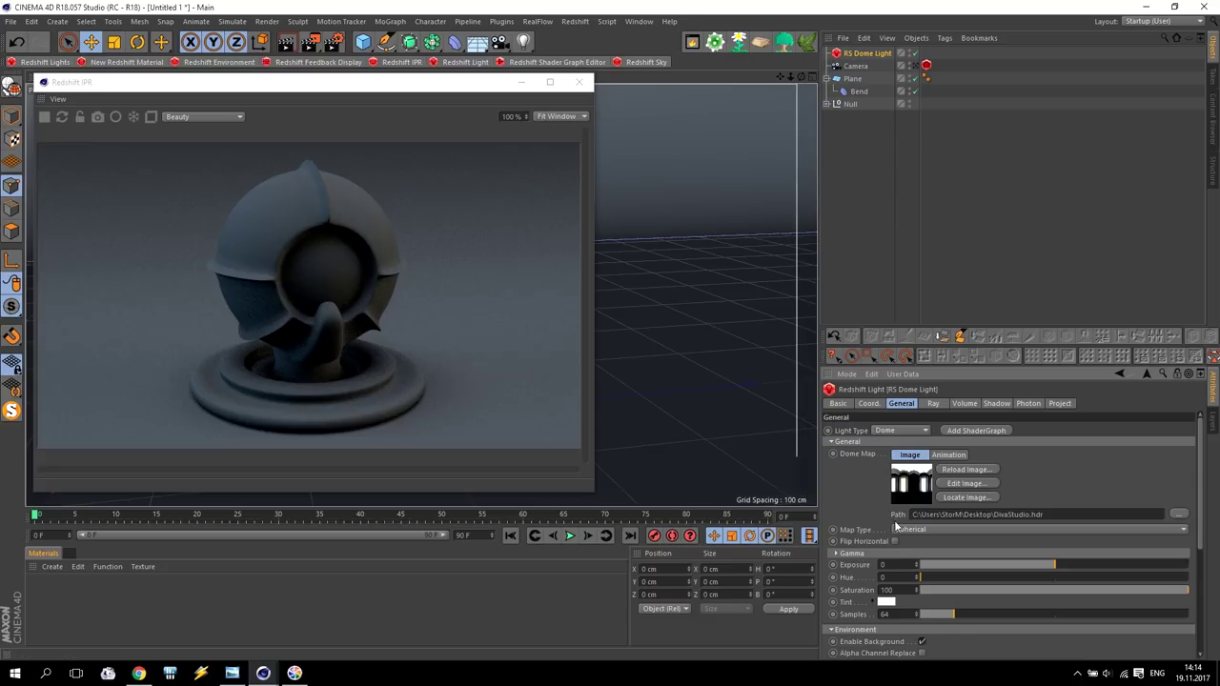
Set the dome light's exposure to 1.
click(897, 563)
text(1)
key(Return)
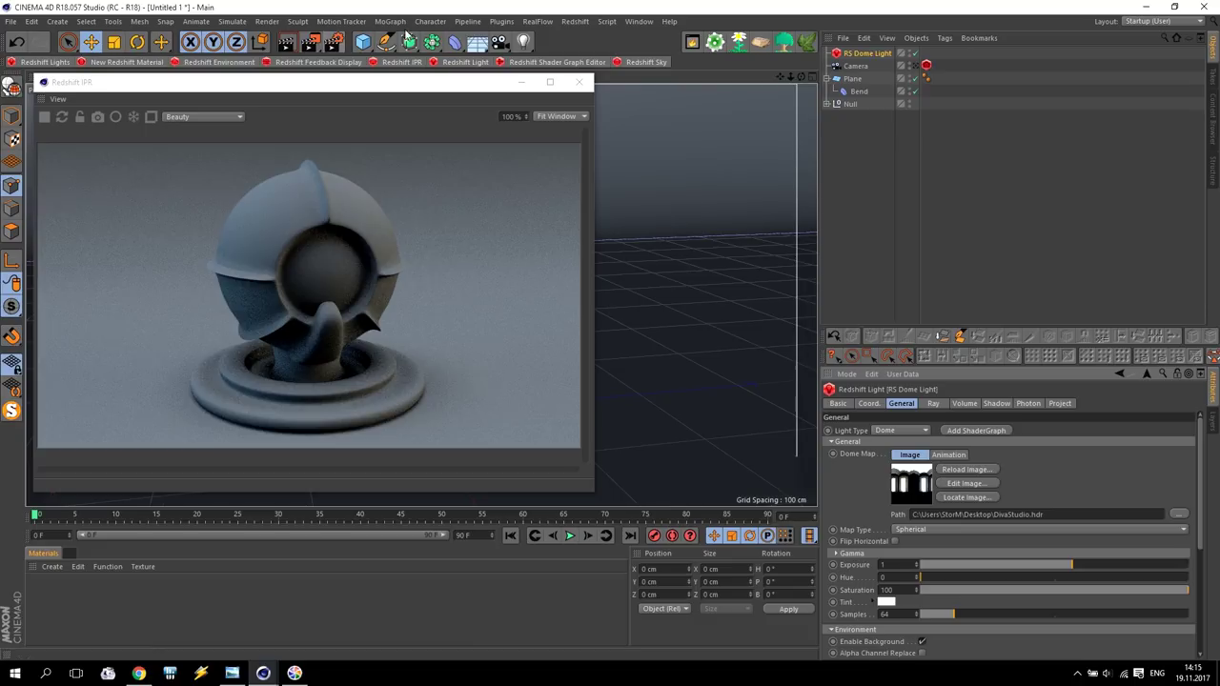
Create a new Redshift material and name it Back.
click(572, 22)
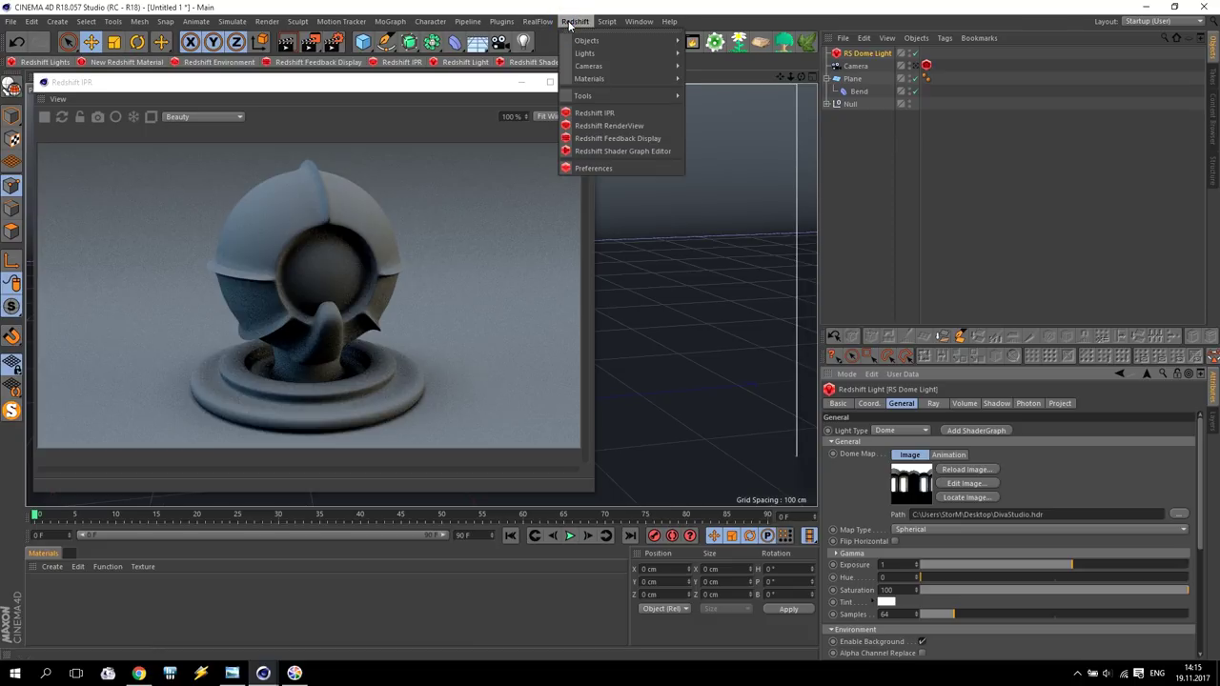
mouse_move(703, 81)
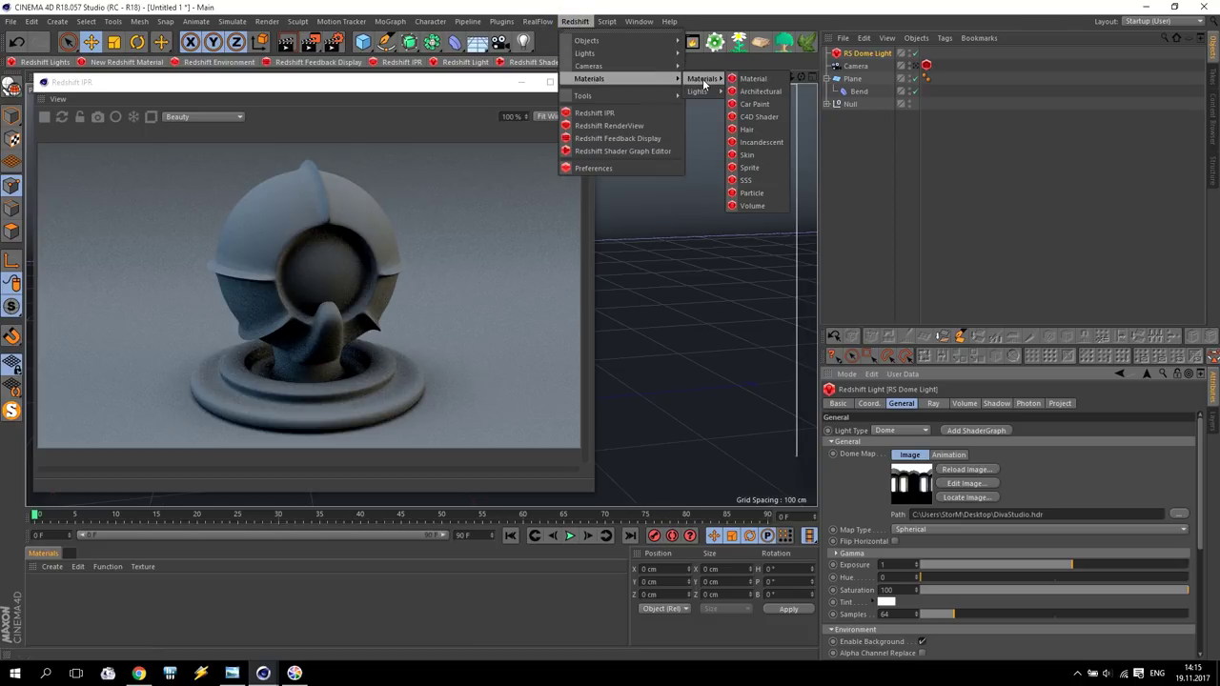
click(772, 80)
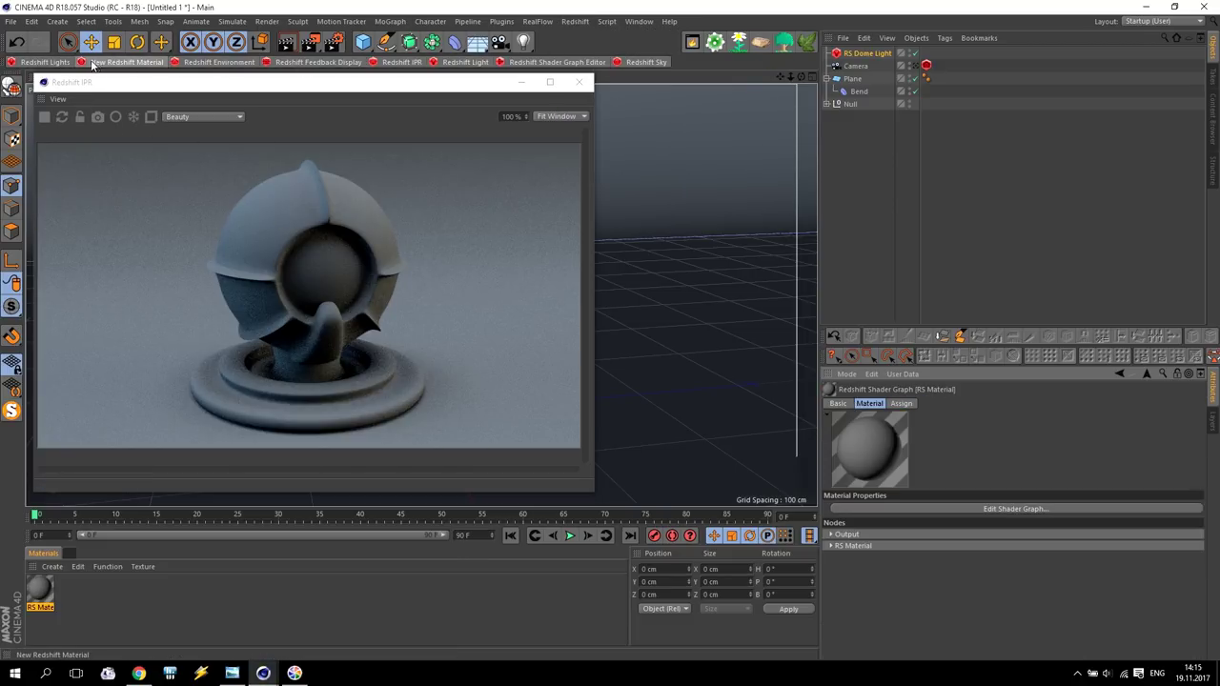
double_click(40, 607)
text(ac)
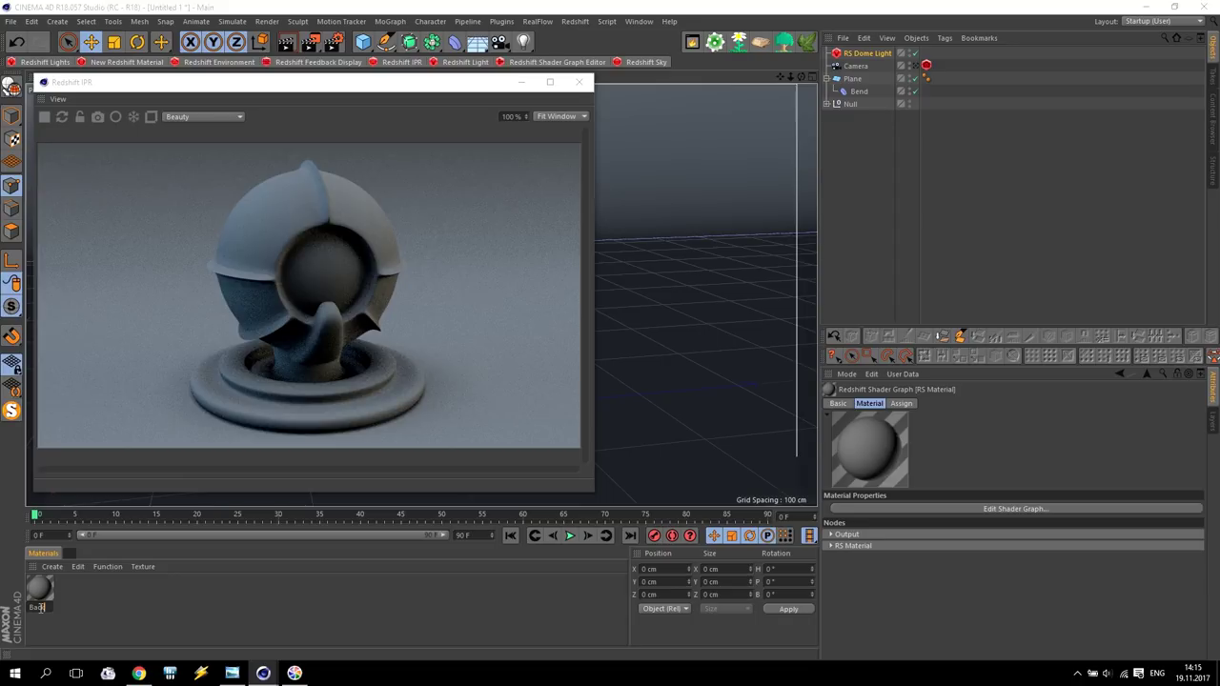
key(Return)
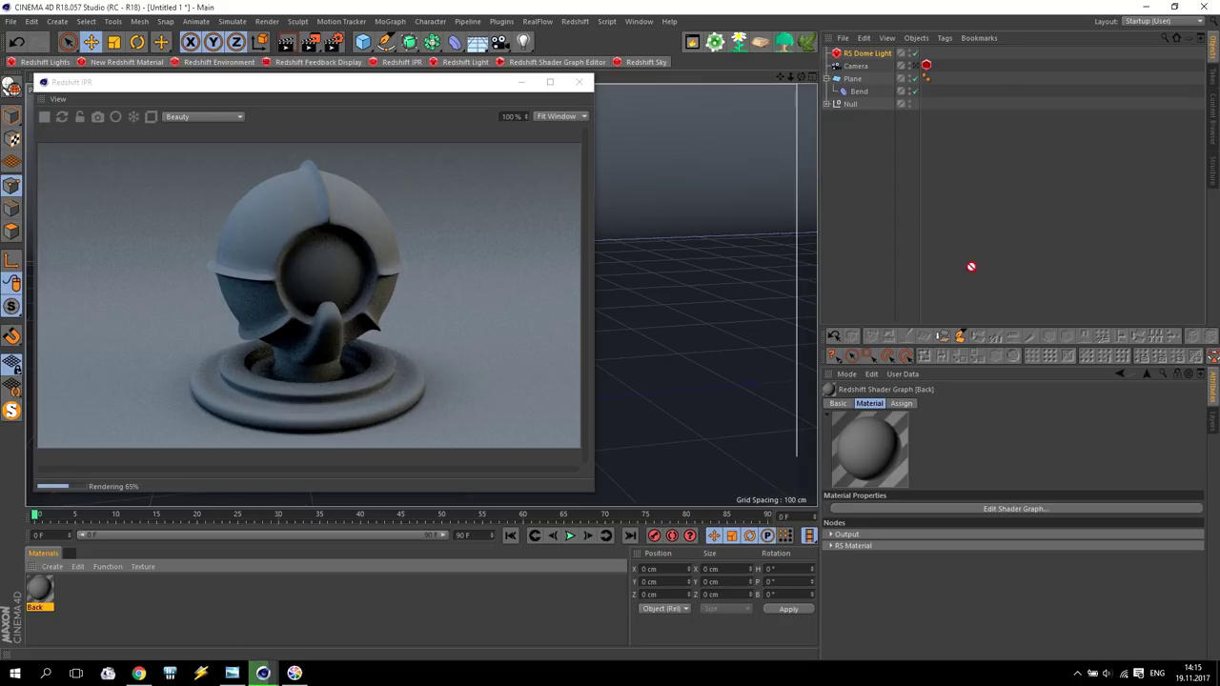
Apply Back to the floor Plane and open its Shader Graph next to the metals reference image.
drag(961, 86, 857, 80)
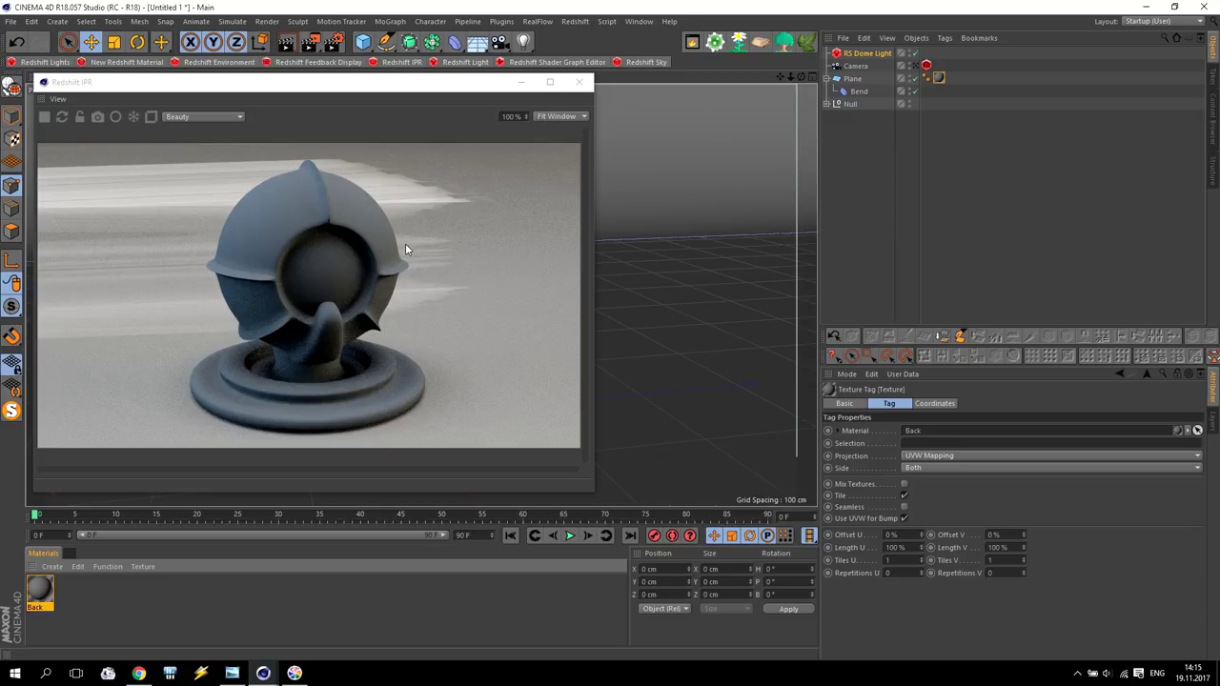
double_click(40, 593)
click(367, 151)
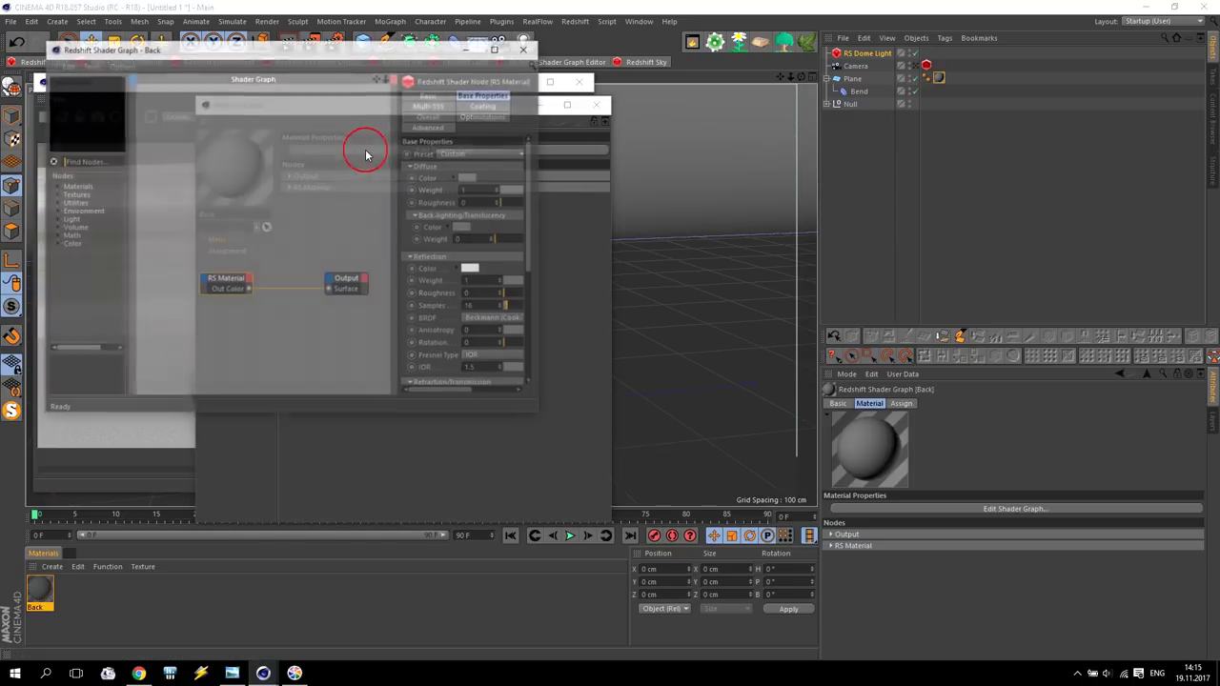
drag(431, 53, 1007, 158)
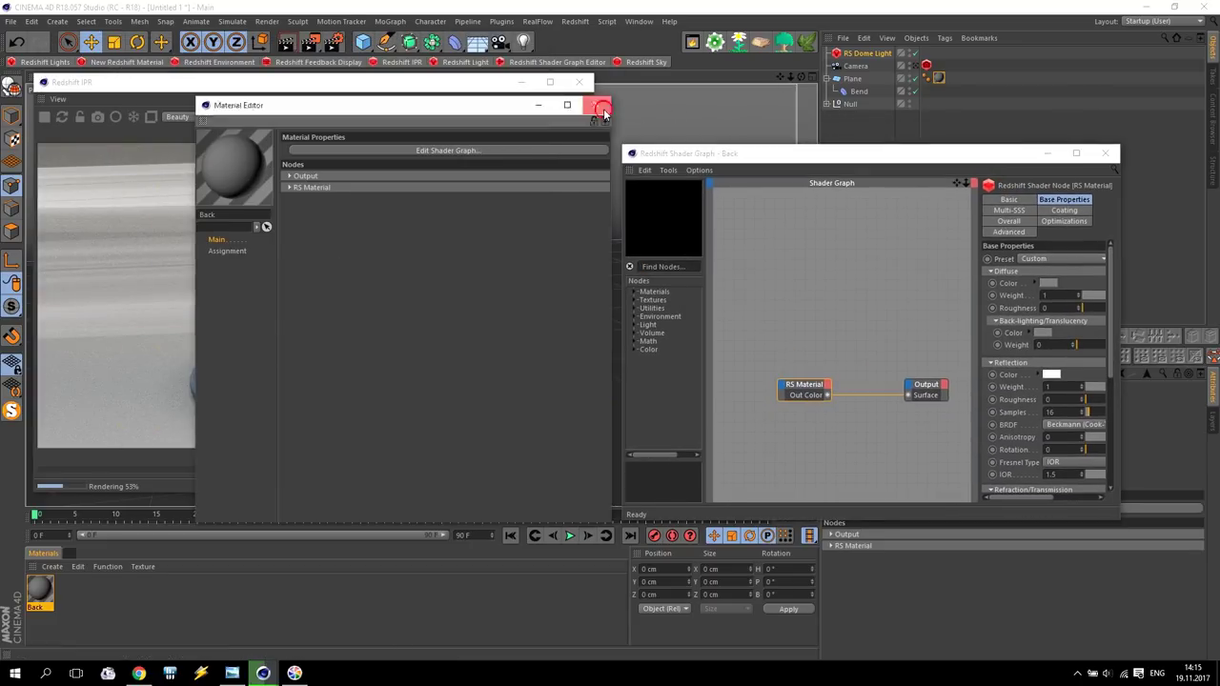
click(603, 104)
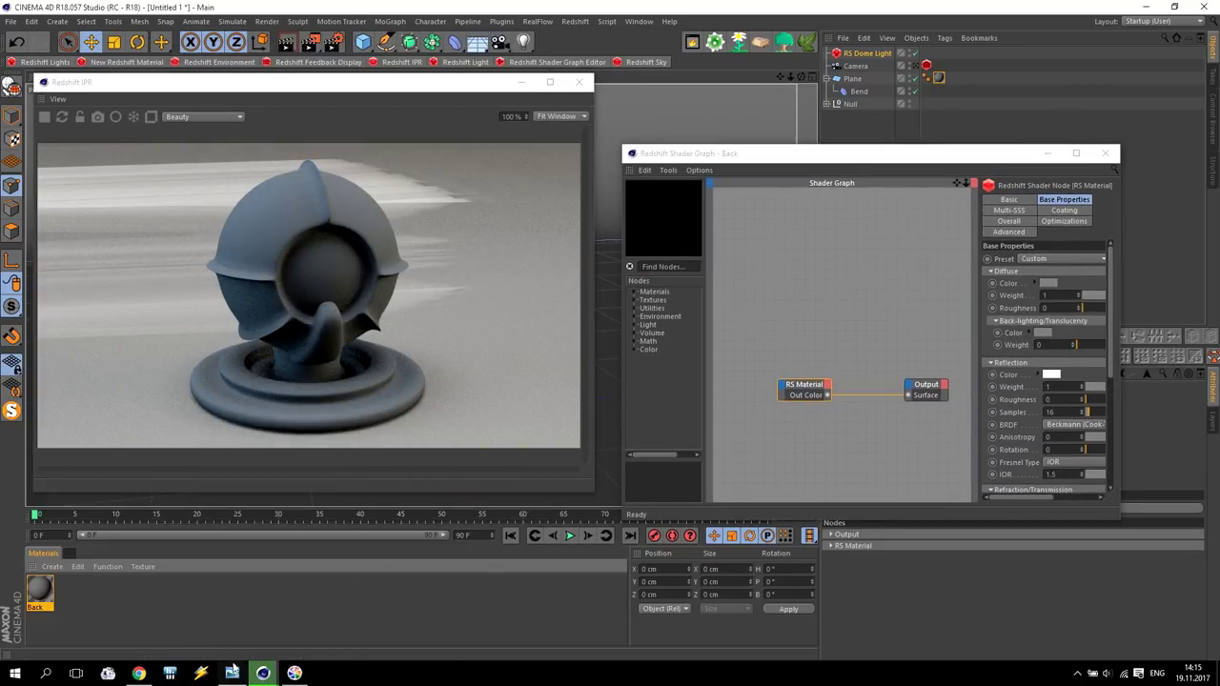
click(231, 673)
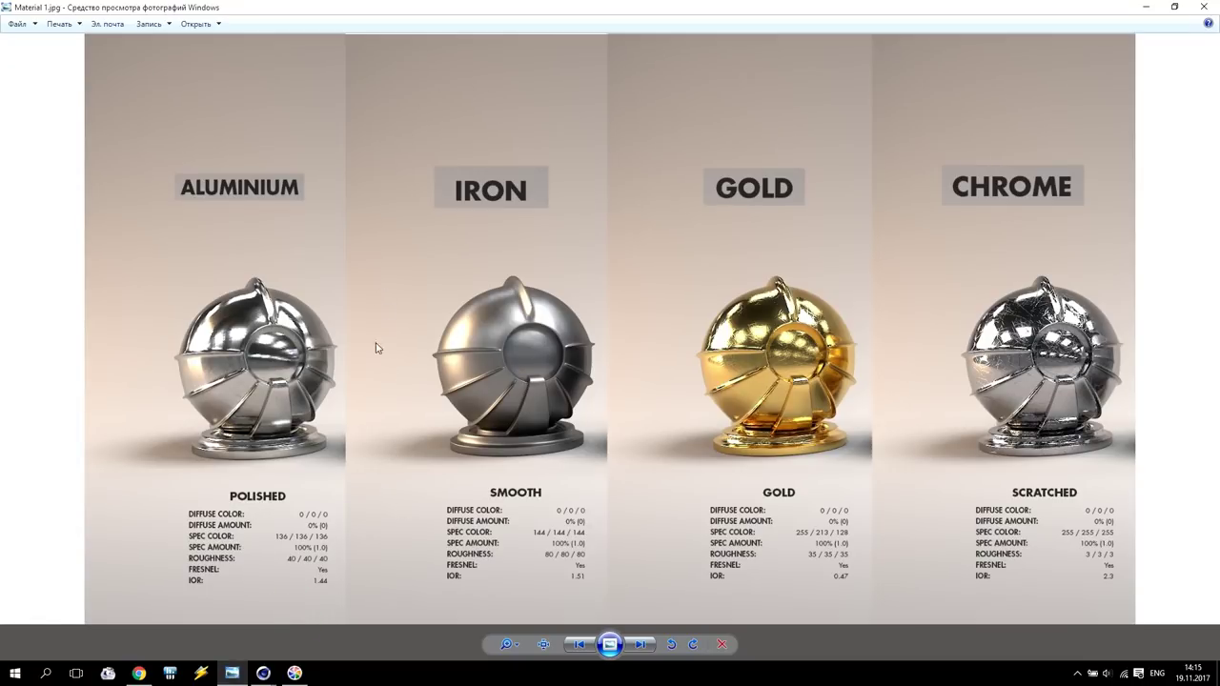
Minimize the Material 1.jpg reference image to get back to the shader graph.
click(1145, 7)
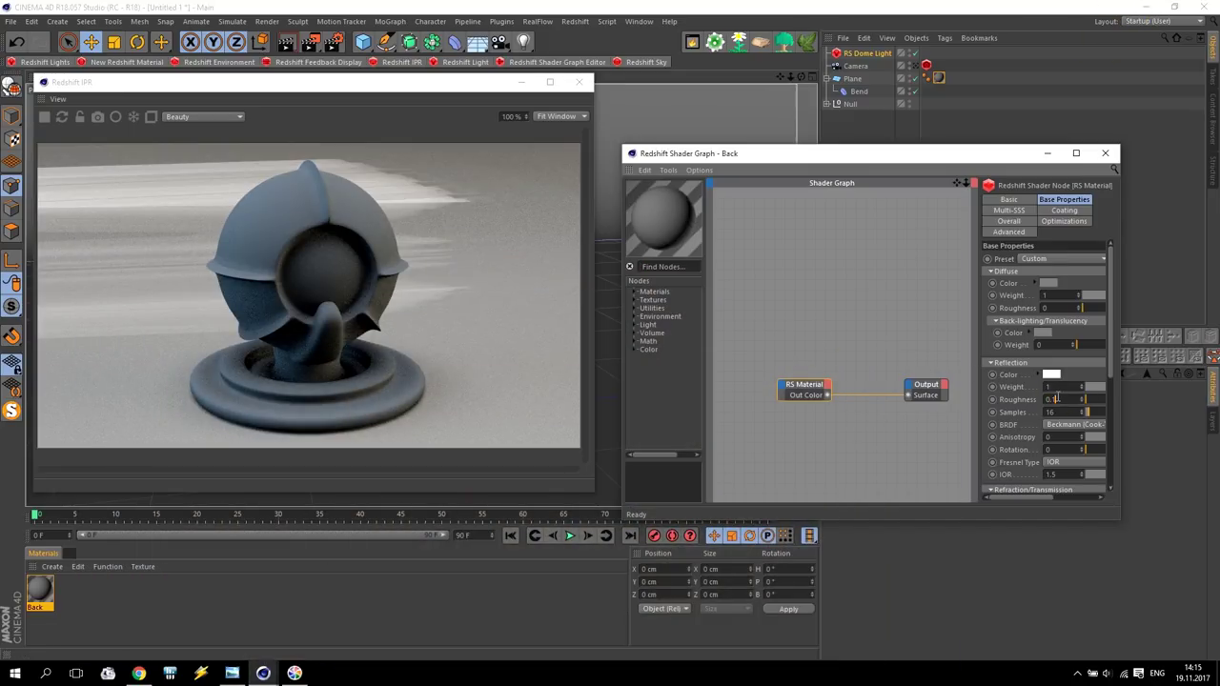
Give Back a light peach diffuse colour with a warm orange hue.
click(1049, 283)
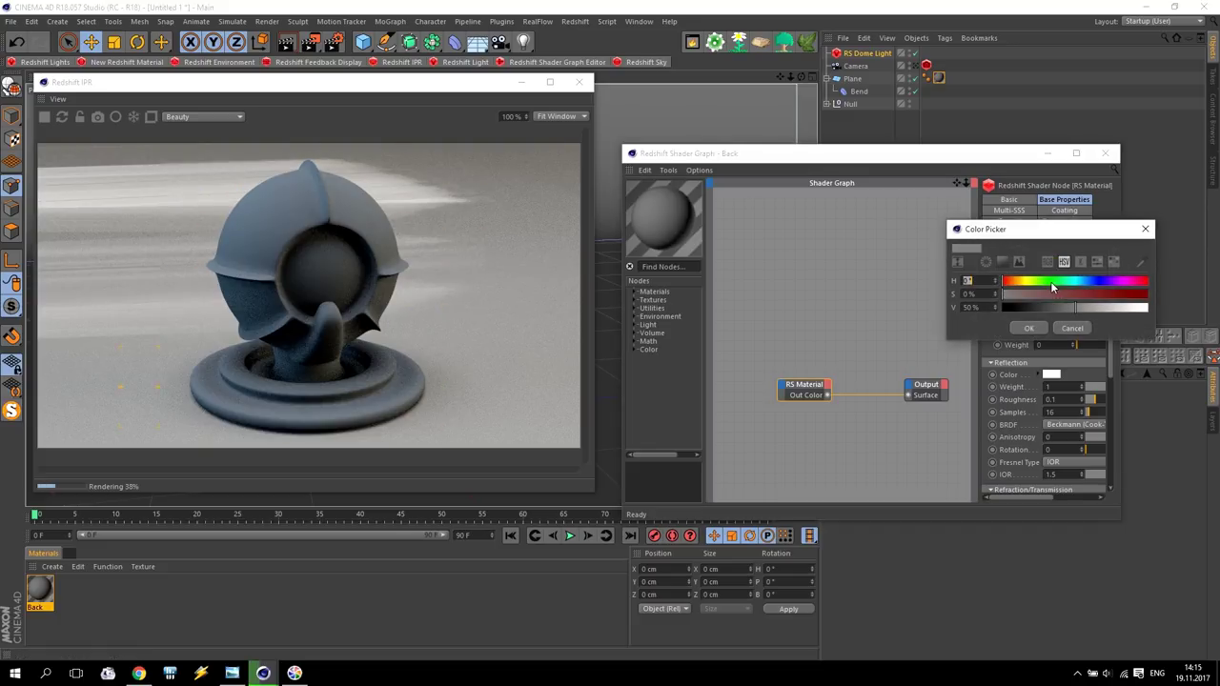
click(1018, 284)
mouse_move(1025, 294)
mouse_down()
mouse_move(1137, 308)
mouse_move(1044, 298)
mouse_up()
drag(1137, 308, 1127, 310)
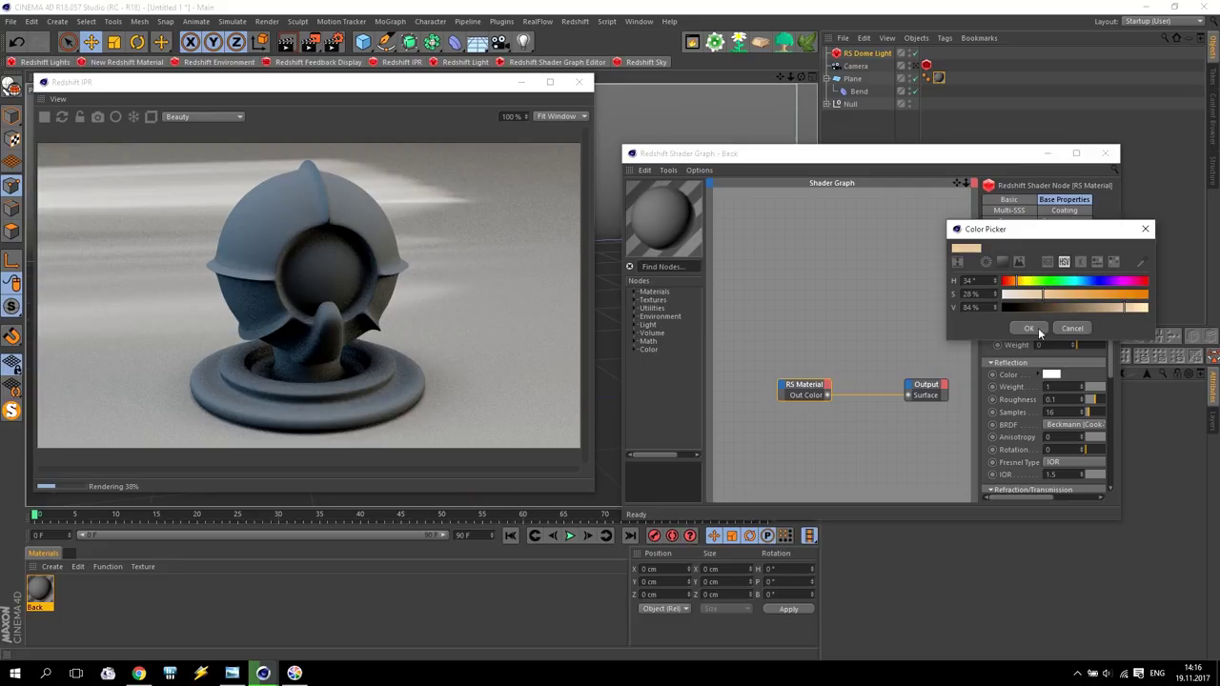
click(1029, 328)
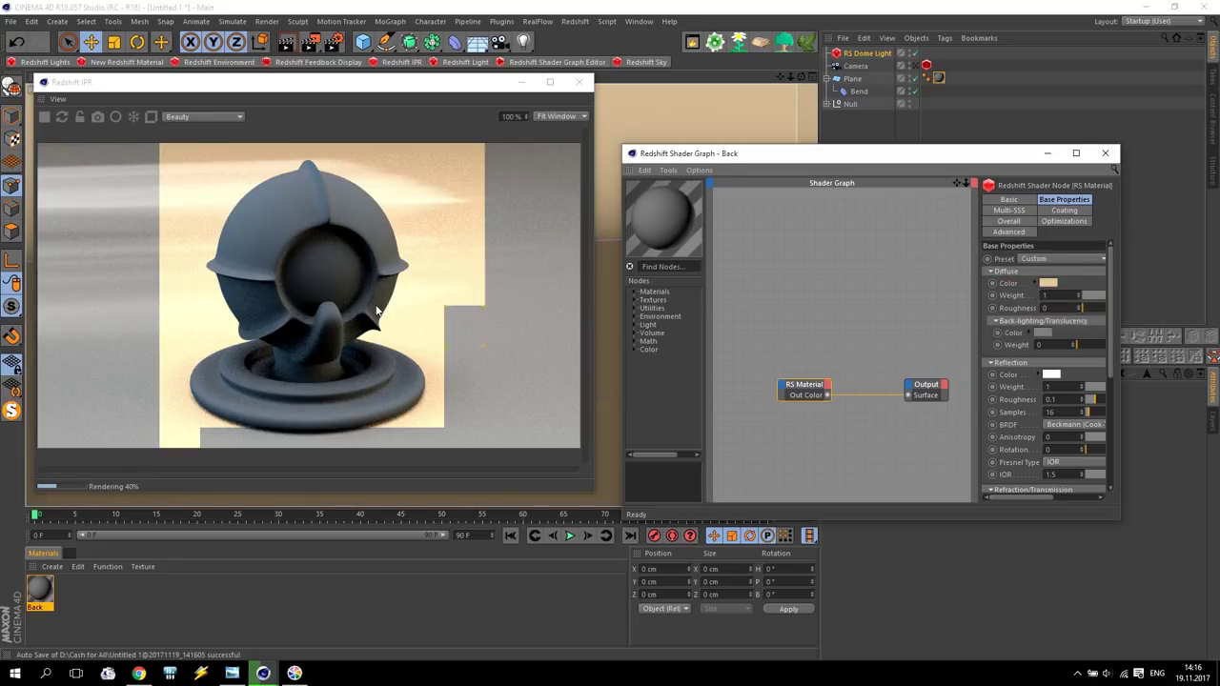
Tone the diffuse colour down to a greyer beige (about 21% saturation, 77% brightness), then close the Shader Graph.
click(1048, 283)
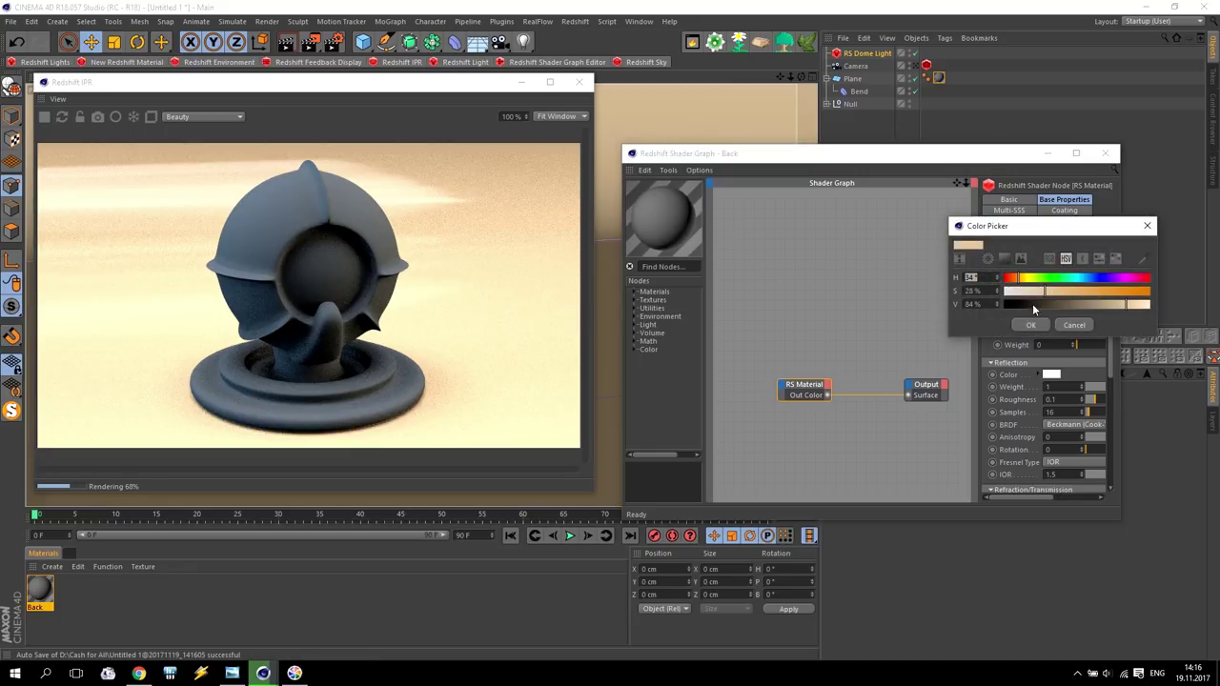
drag(1043, 294, 1041, 300)
drag(1123, 307, 1116, 303)
drag(1035, 292, 1026, 292)
mouse_move(1114, 305)
mouse_down()
mouse_move(1095, 307)
mouse_move(1109, 305)
mouse_up()
click(1031, 325)
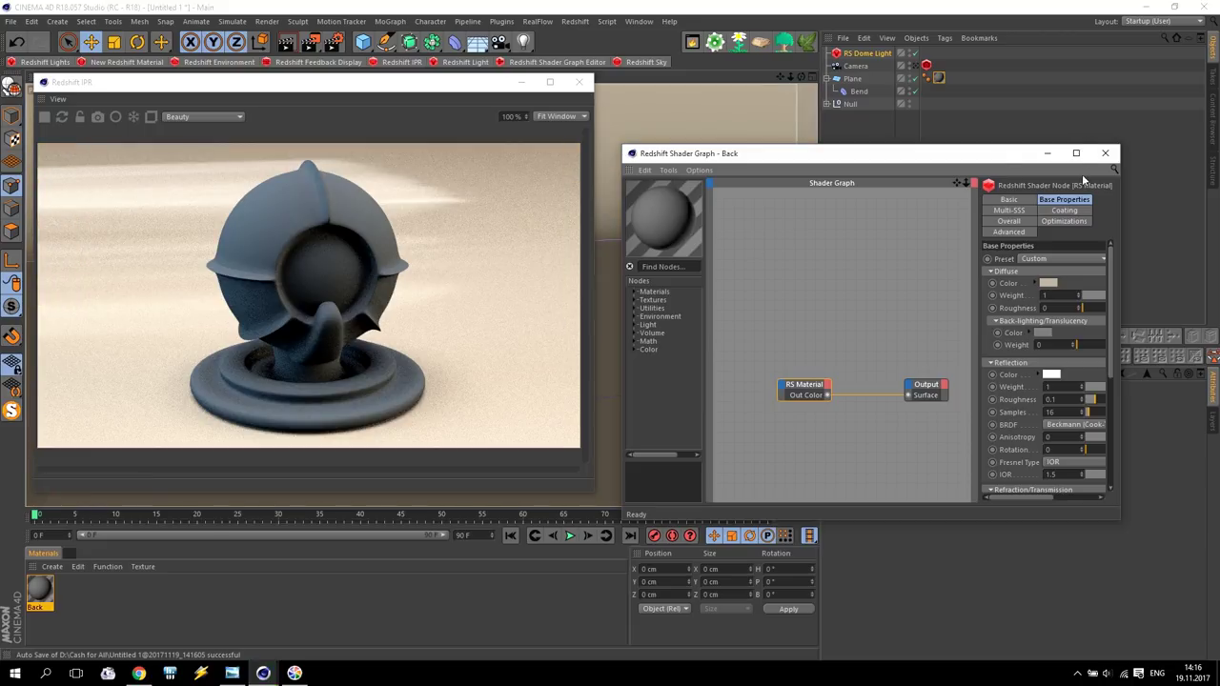
click(1105, 153)
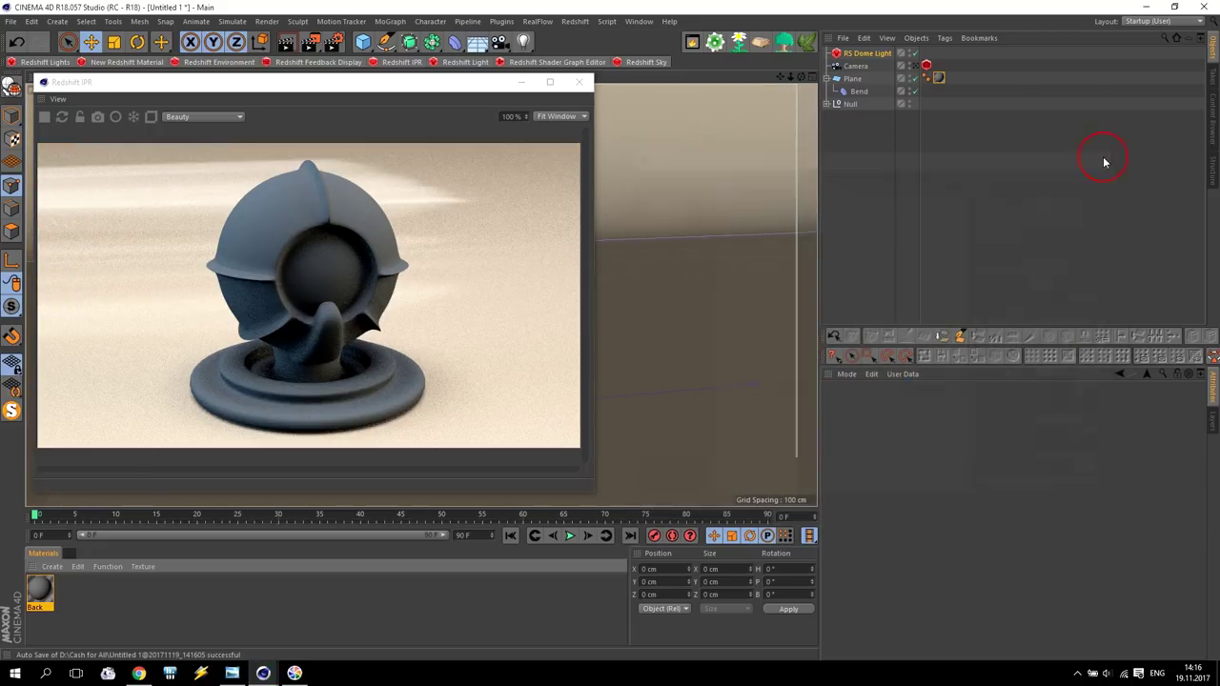
Try SurroundedTent.hdr as the RS Dome Light's dome map.
click(874, 52)
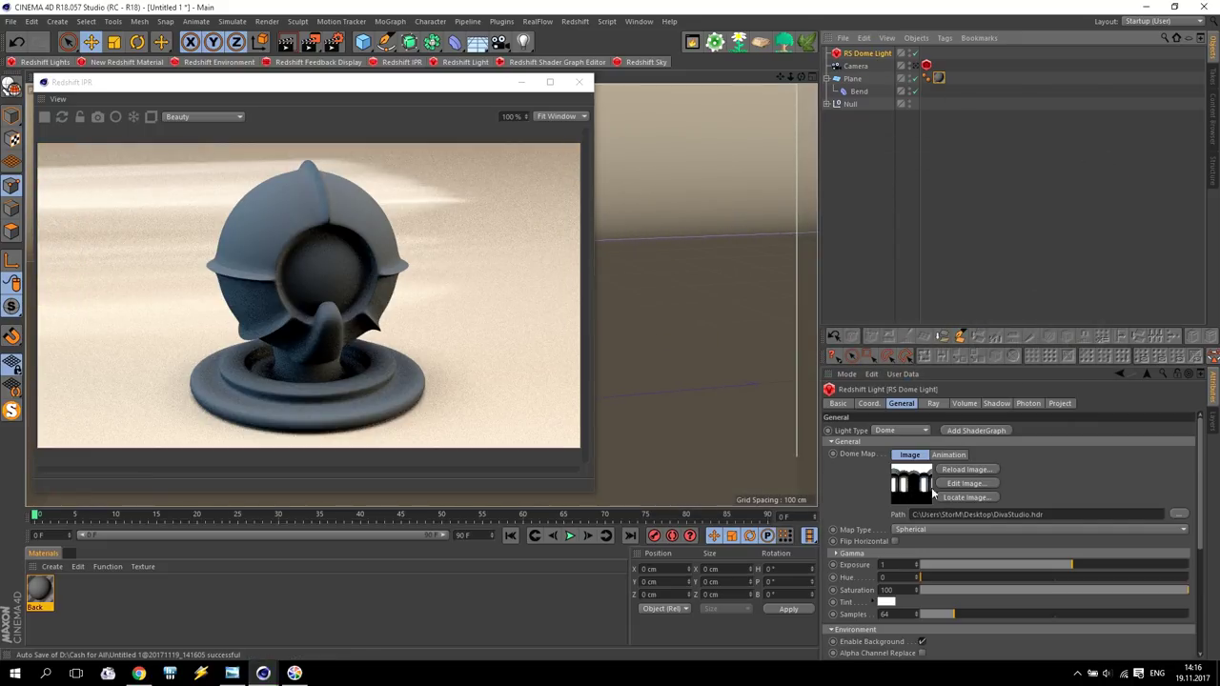
click(1178, 516)
click(294, 212)
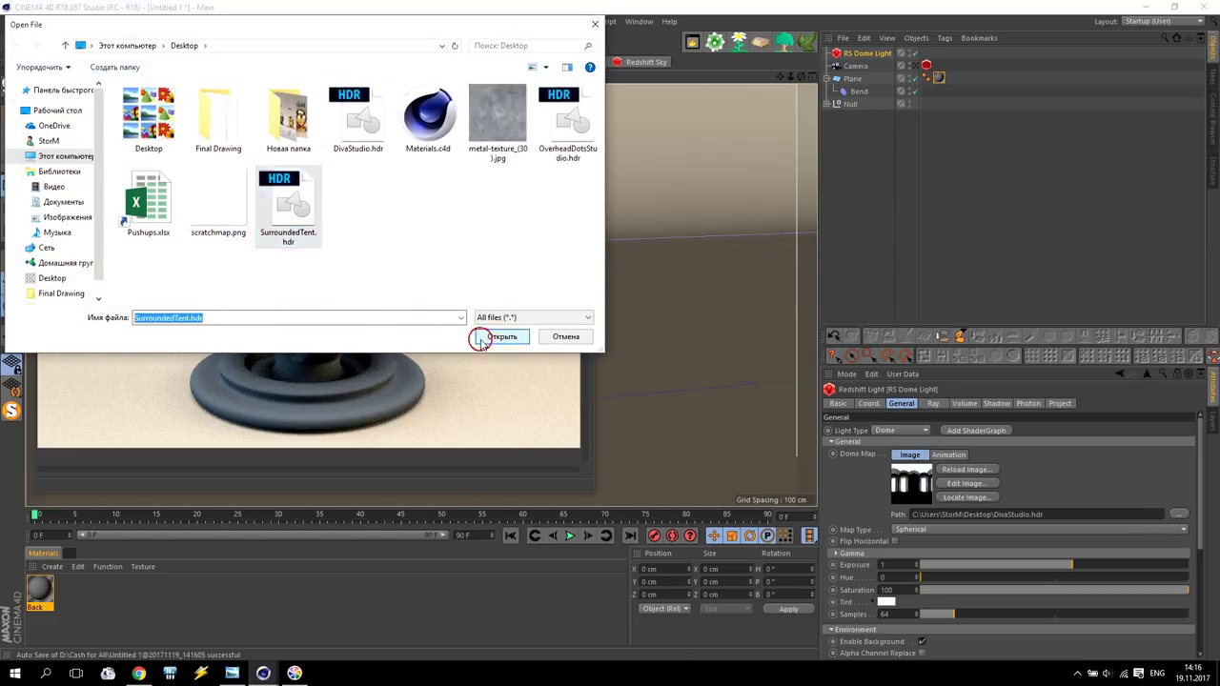
click(497, 335)
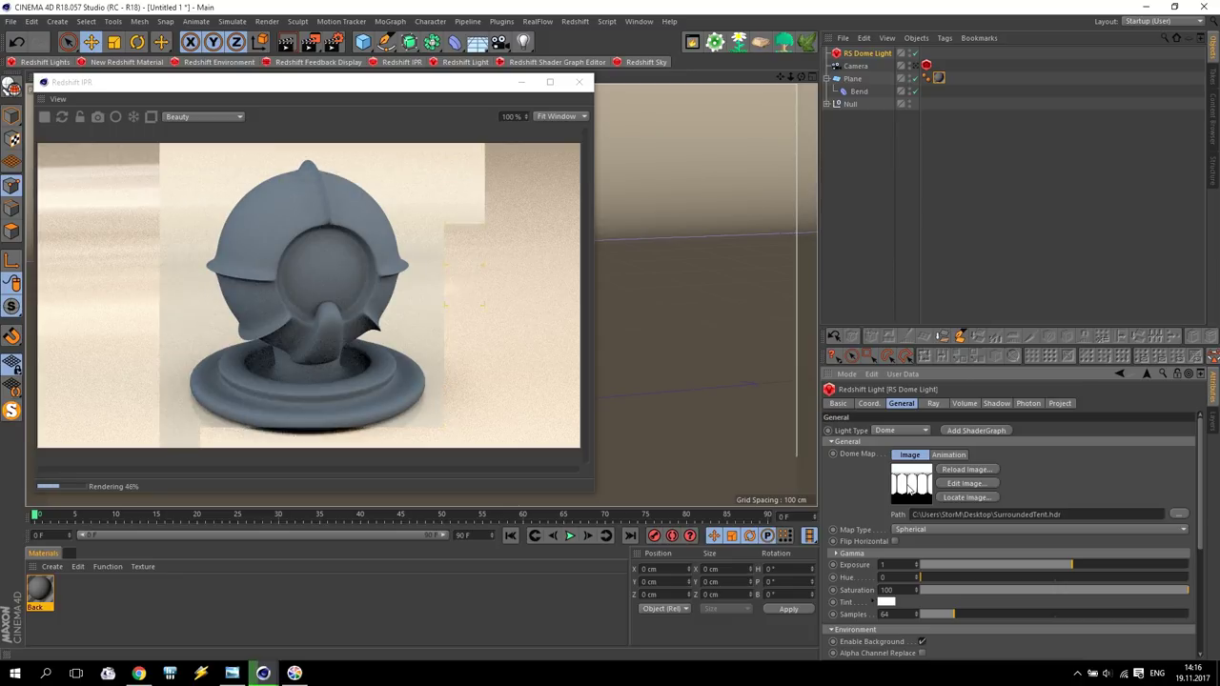
Replace the dome map with OverheadDotsStudio.hdr.
click(1179, 515)
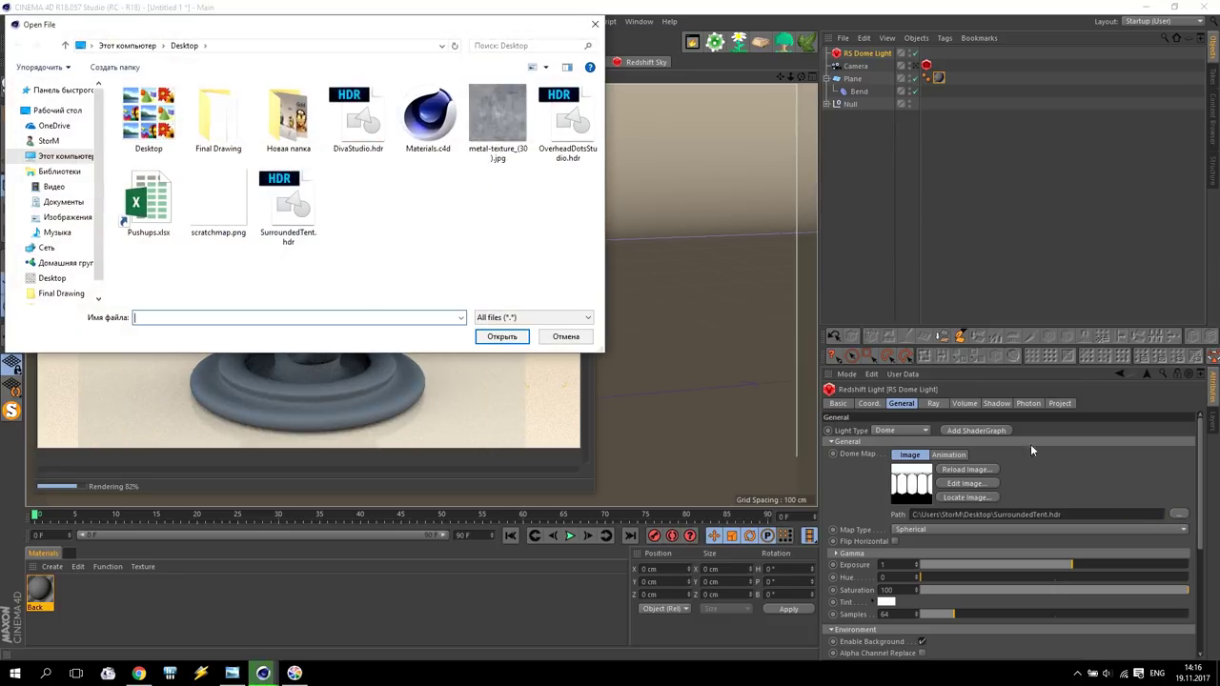
click(564, 123)
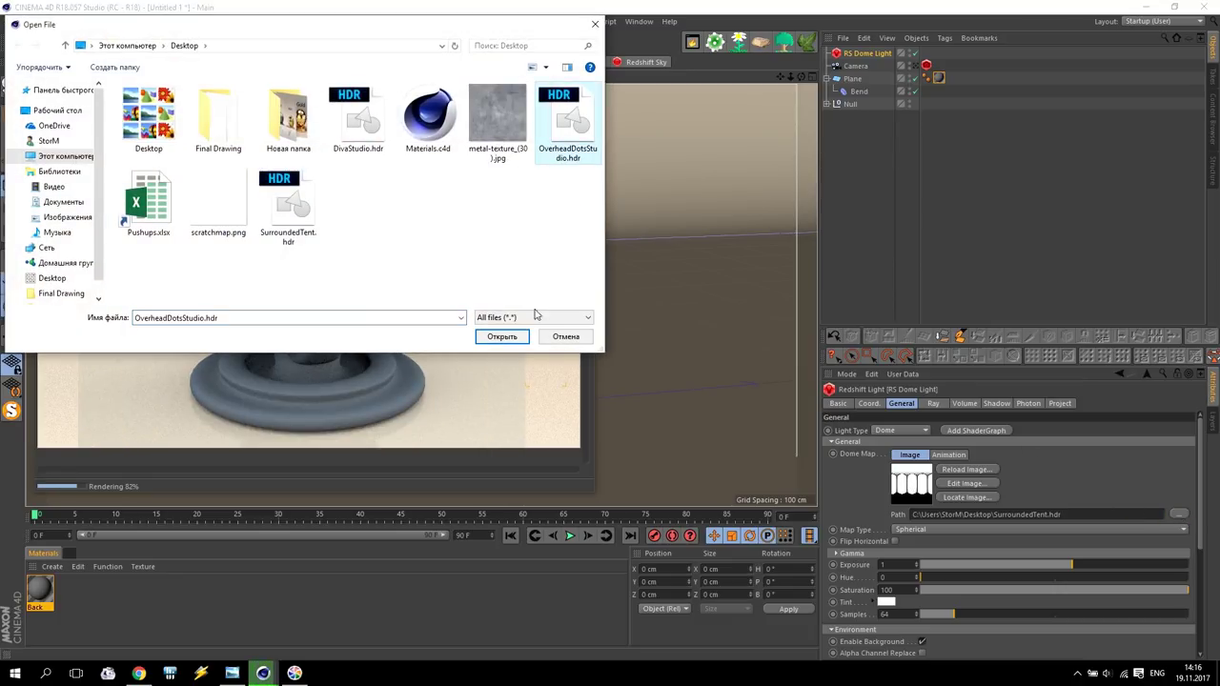
click(515, 336)
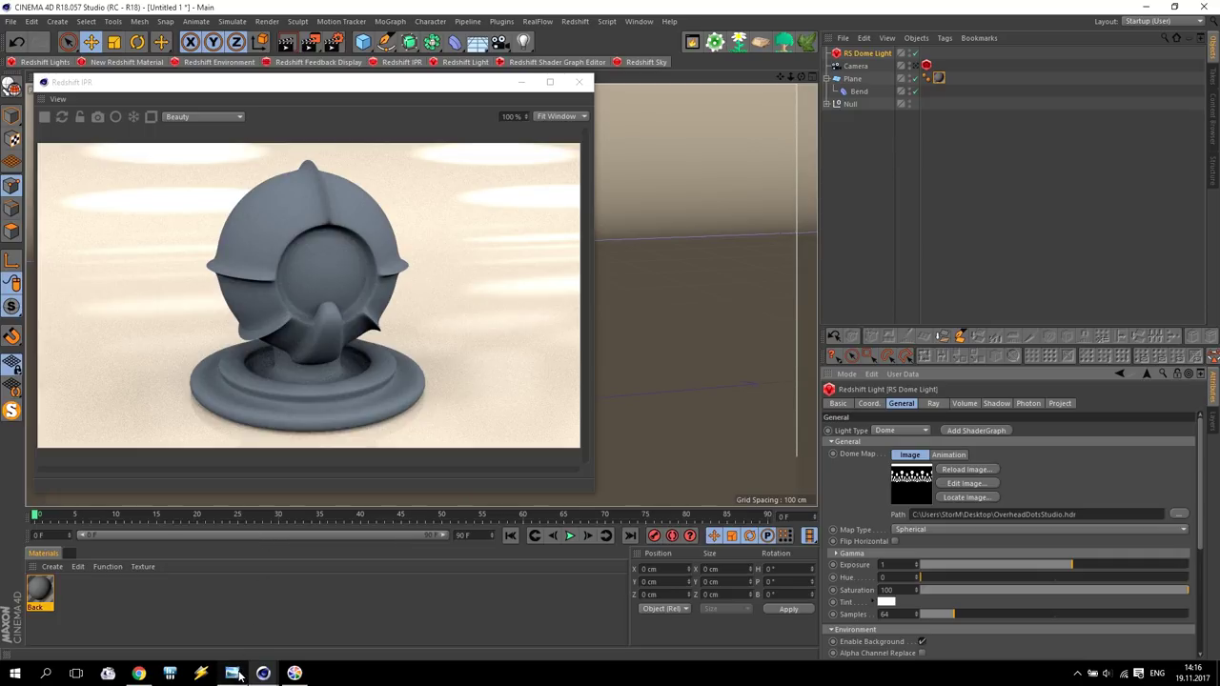
Bring up the metals reference image and pan across the gold, aluminium and iron samples.
mouse_move(233, 673)
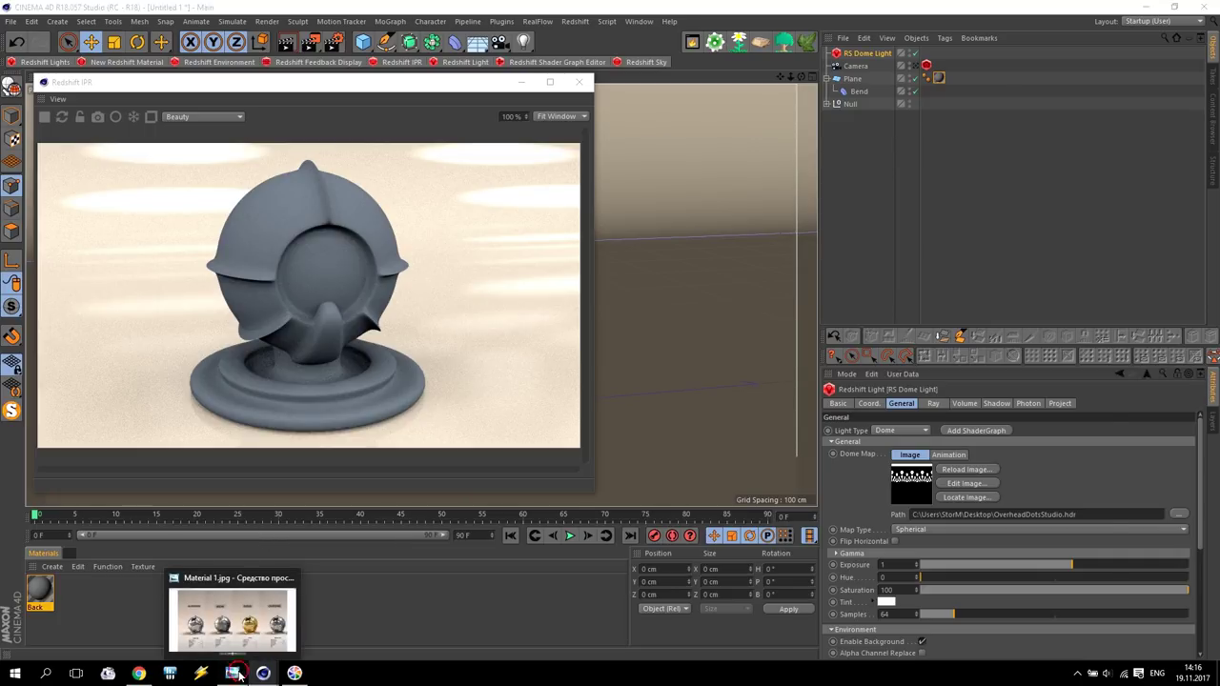
click(236, 675)
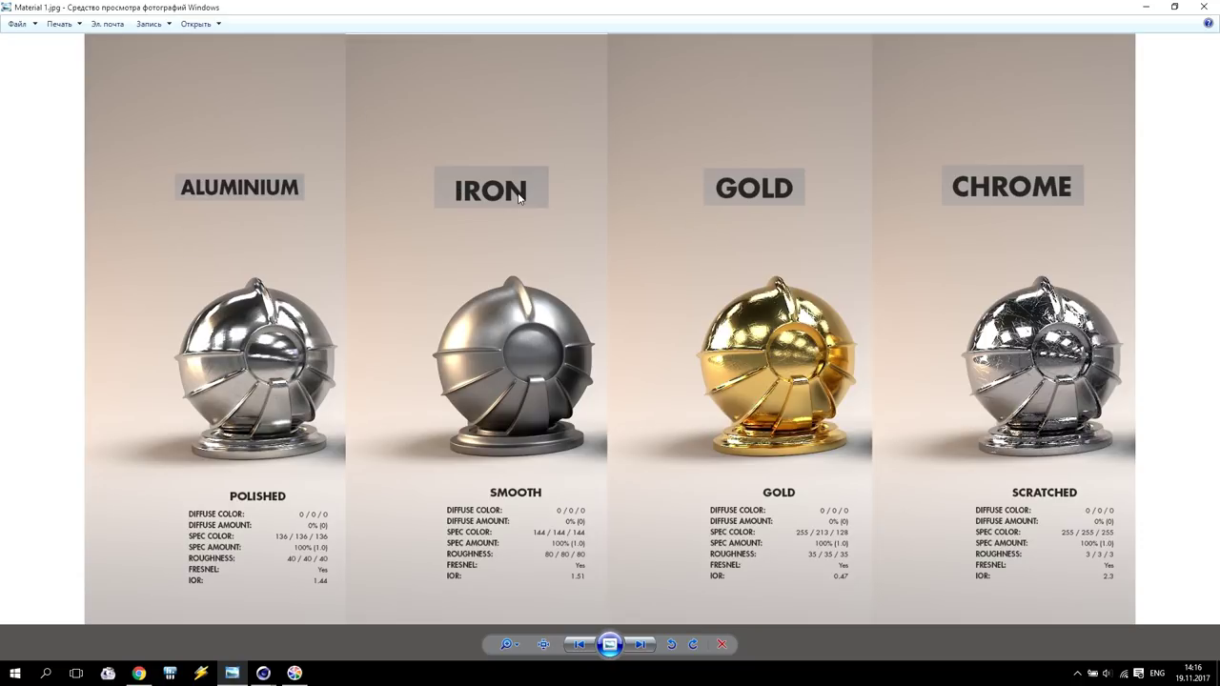
scroll(485, 348, up, 3)
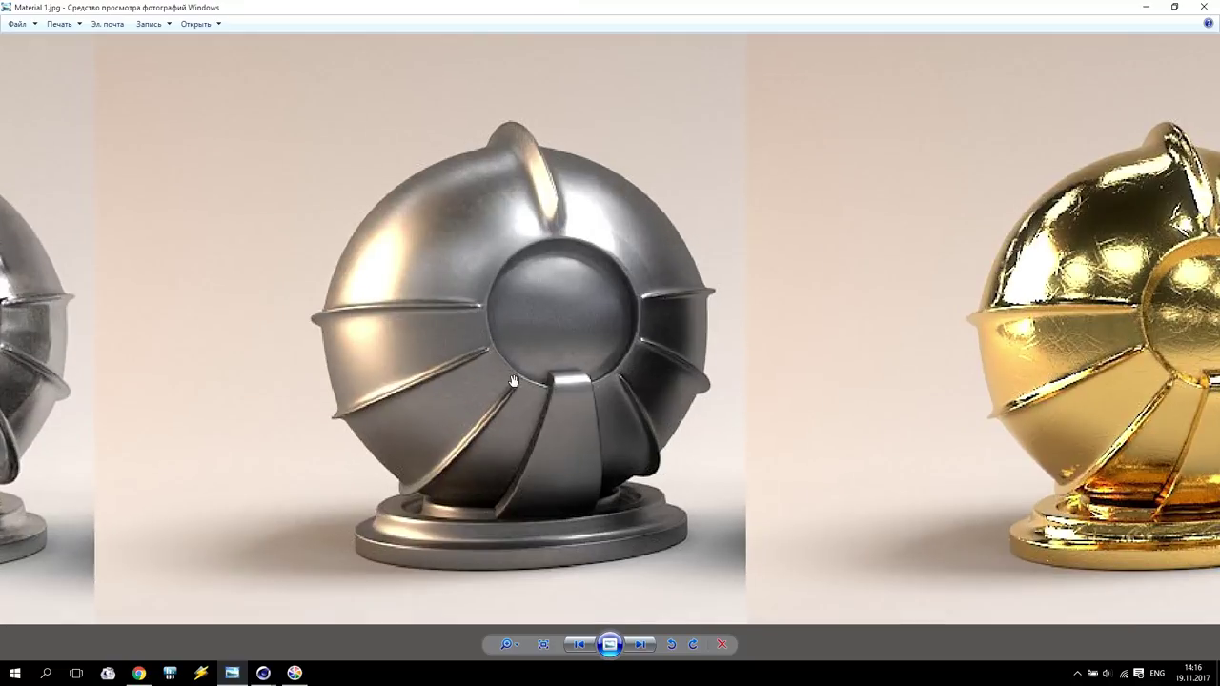
scroll(515, 382, down, 3)
drag(861, 353, 620, 353)
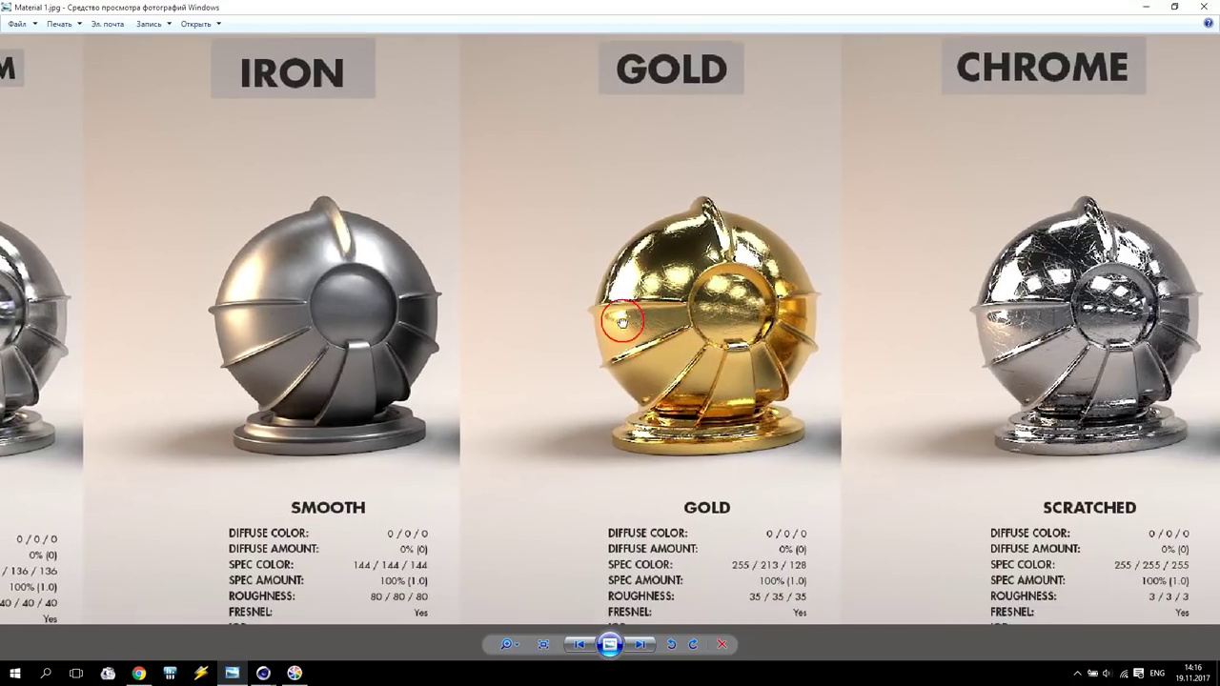
scroll(620, 352, up, 3)
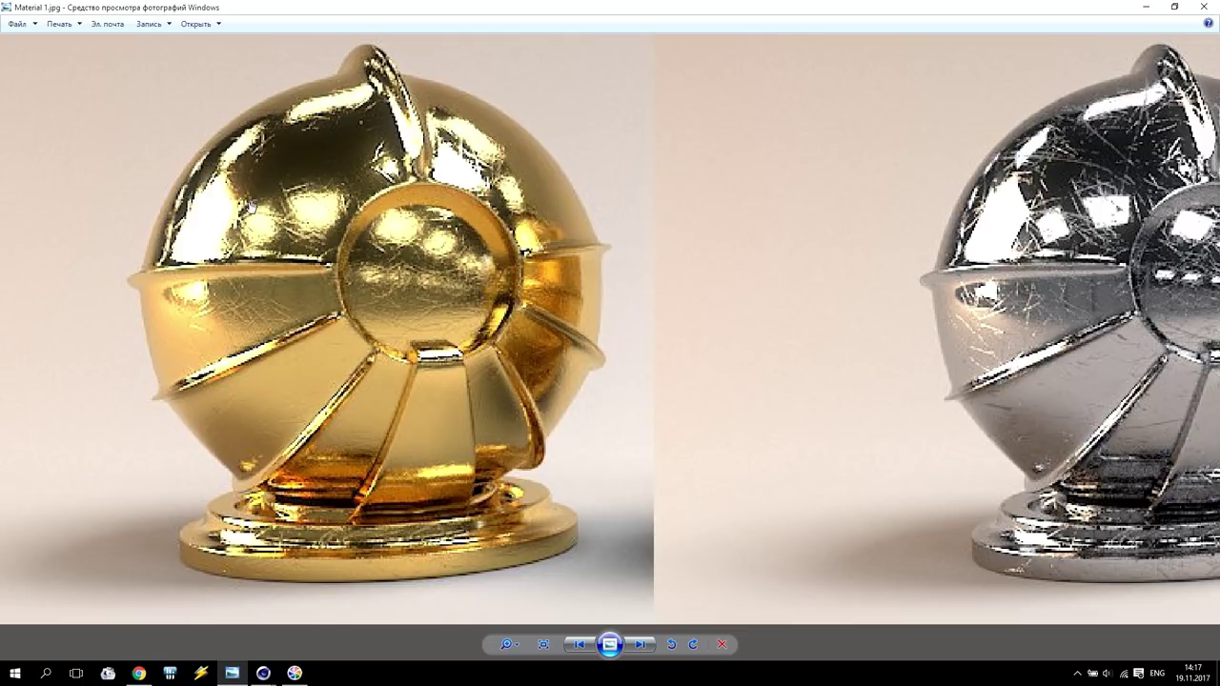
scroll(184, 272, down, 2)
drag(203, 297, 626, 327)
Zoom in on the aluminium and iron sphere close-ups.
scroll(191, 353, up, 3)
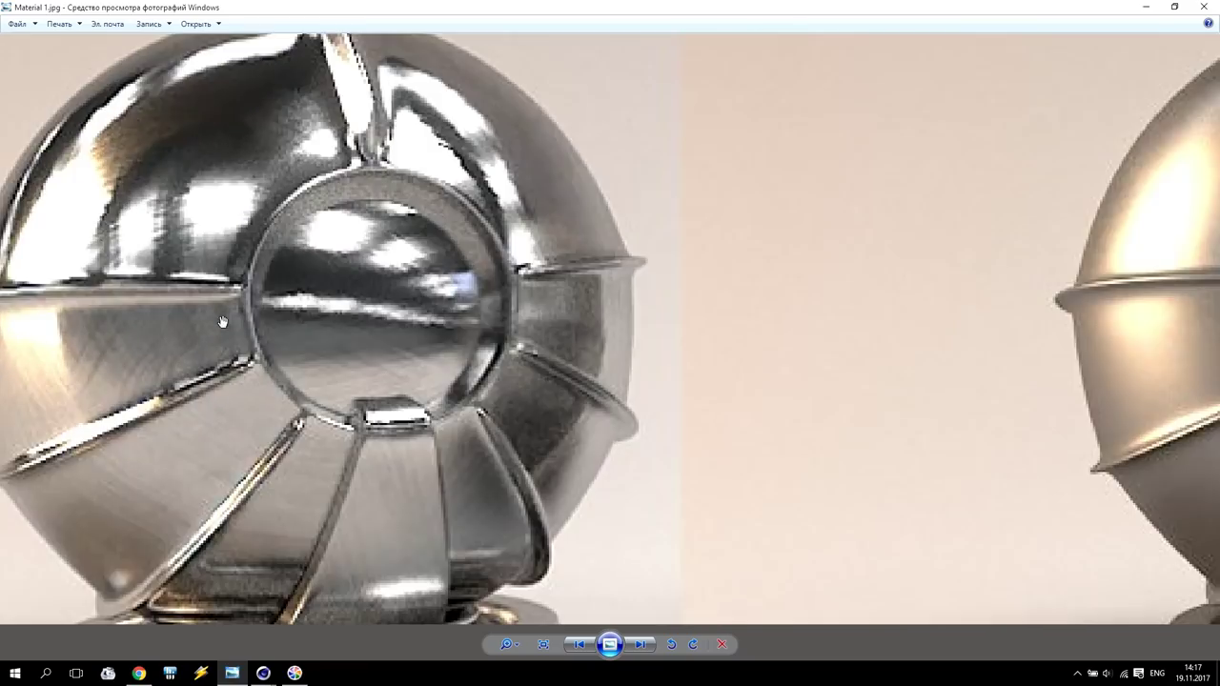
drag(190, 353, 368, 346)
scroll(381, 358, down, 2)
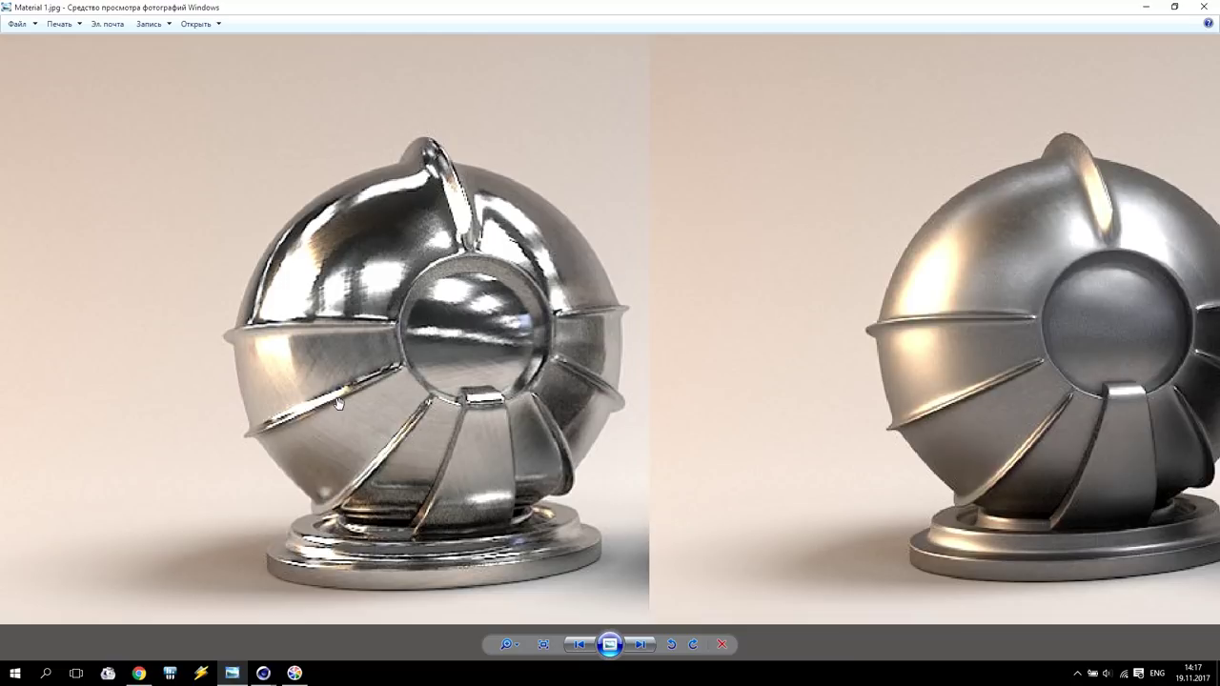
scroll(716, 400, down, 1)
scroll(1007, 381, up, 2)
drag(1008, 382, 760, 330)
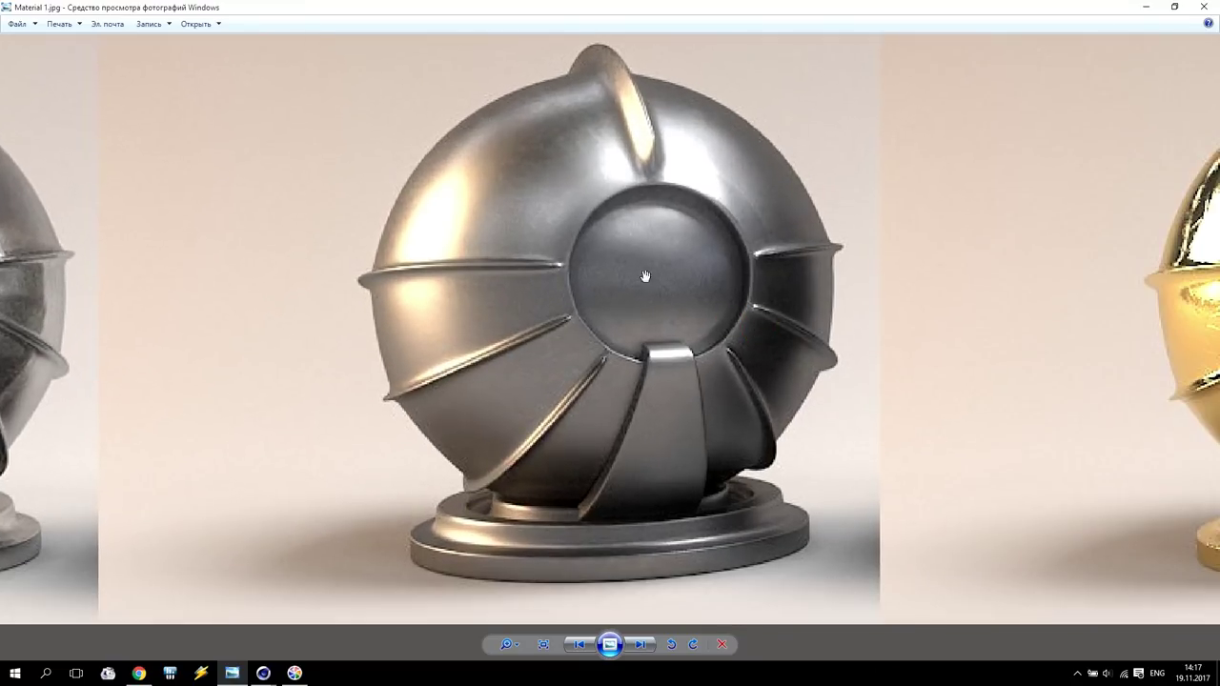
scroll(634, 299, down, 3)
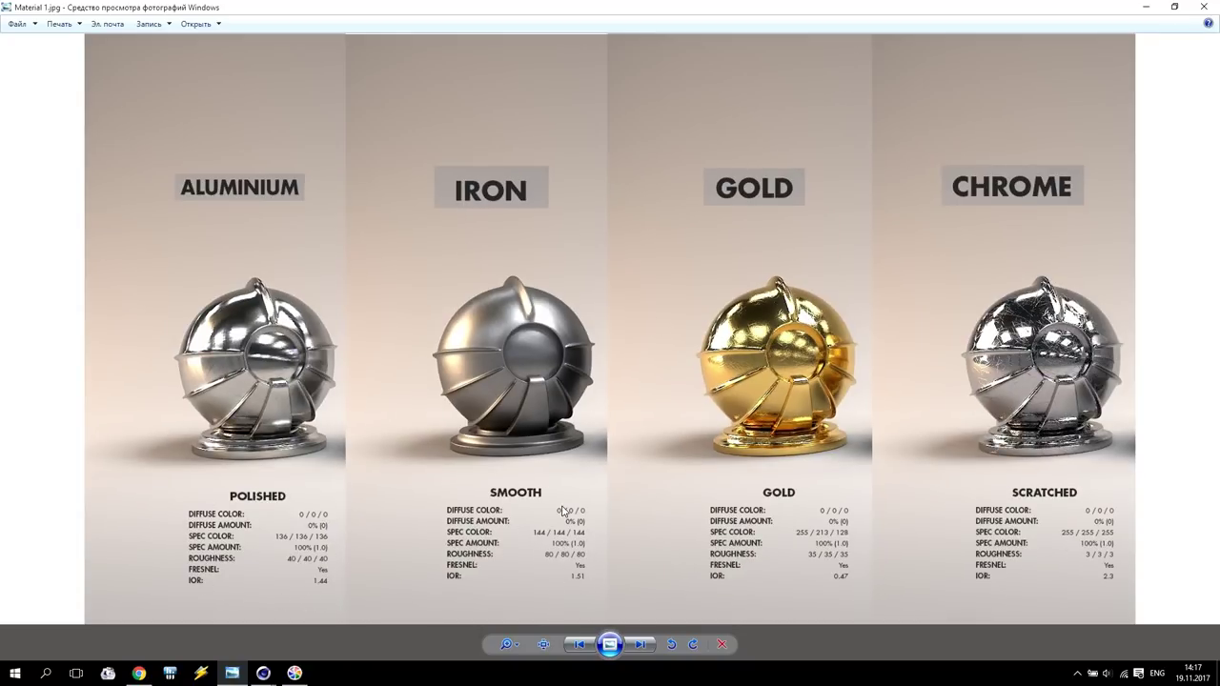
scroll(549, 380, up, 3)
drag(518, 450, 598, 410)
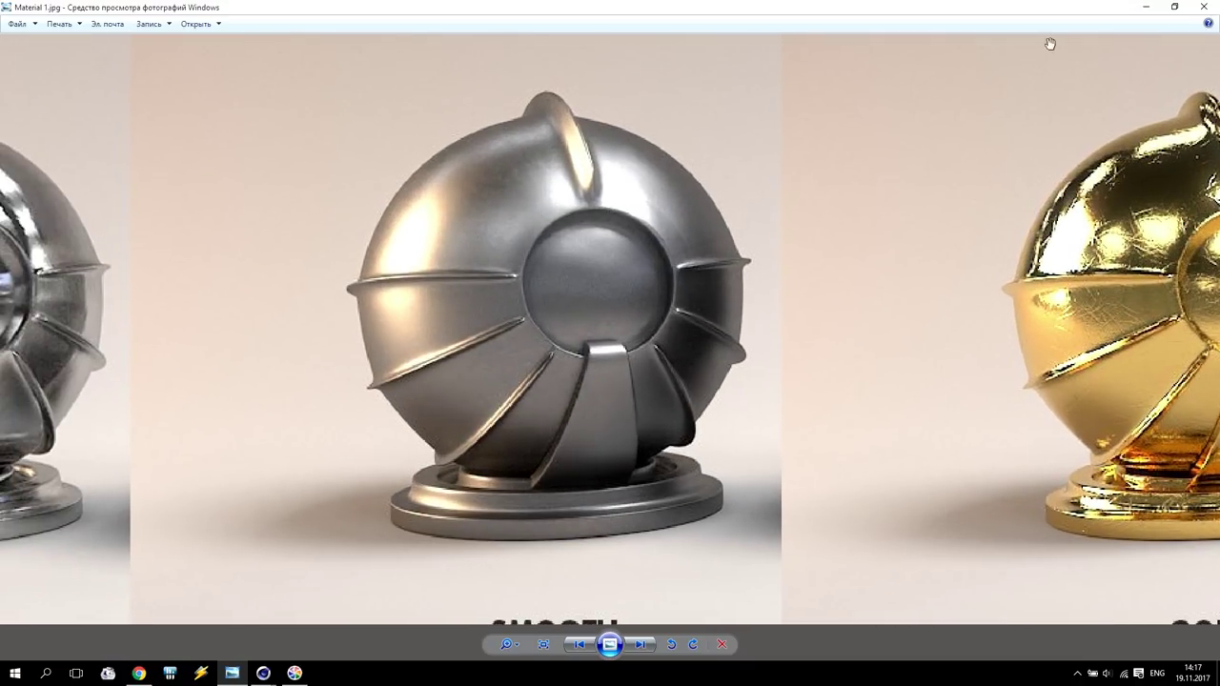
Shrink the photo viewer, move it aside to reveal the render, and return to Cinema 4D.
click(1175, 7)
scroll(755, 301, down, 4)
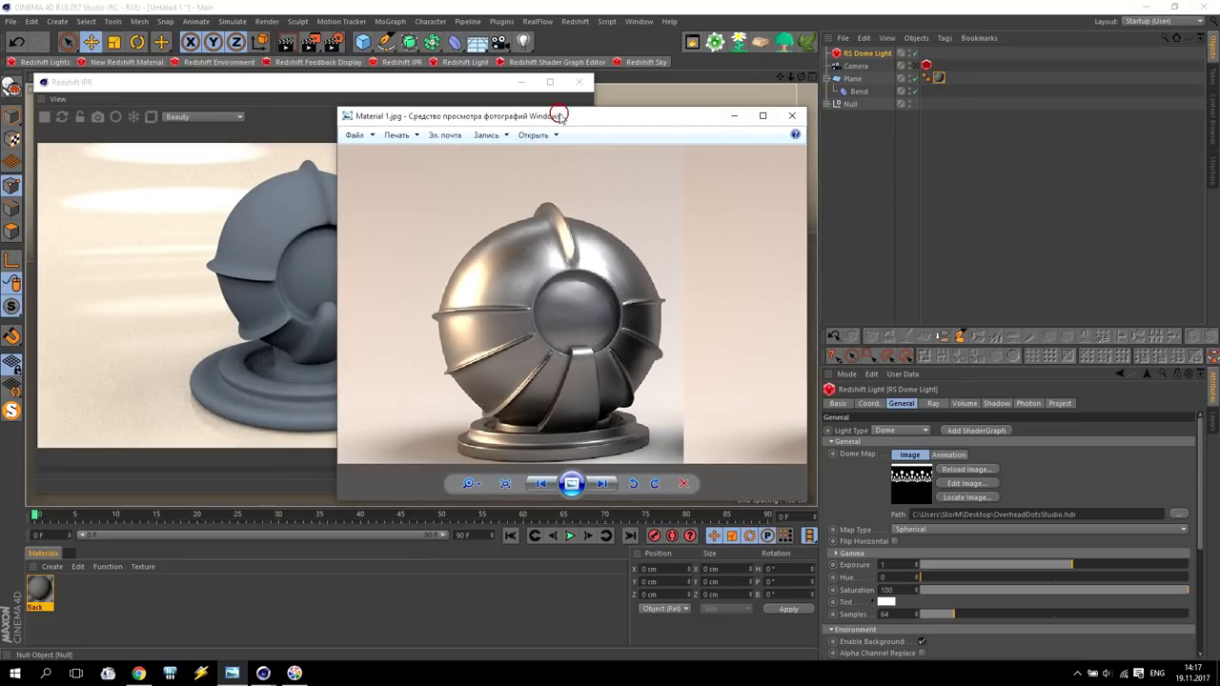
drag(560, 116, 717, 80)
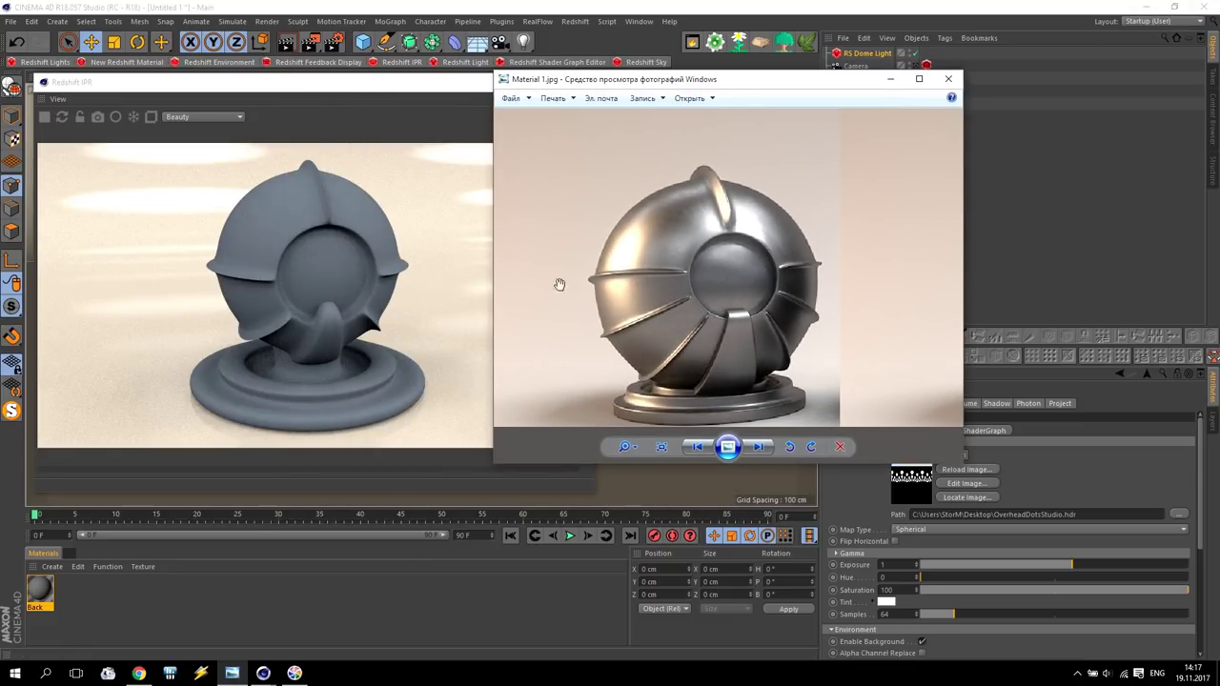
drag(730, 80, 950, 173)
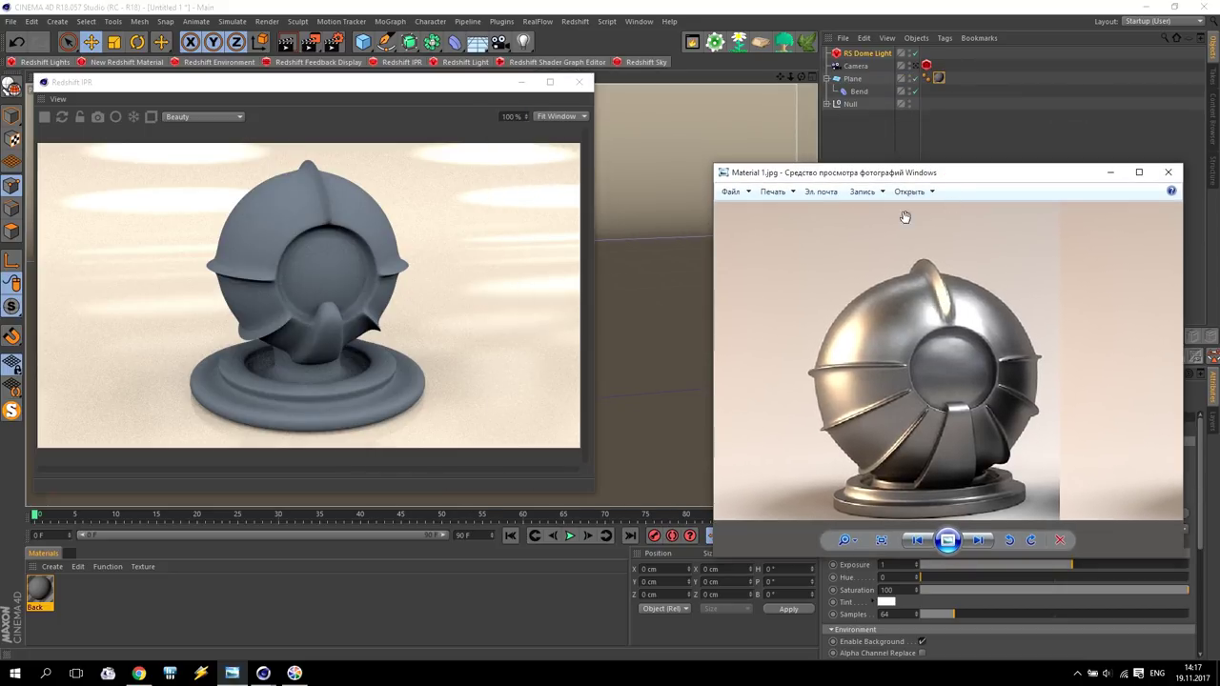
click(48, 62)
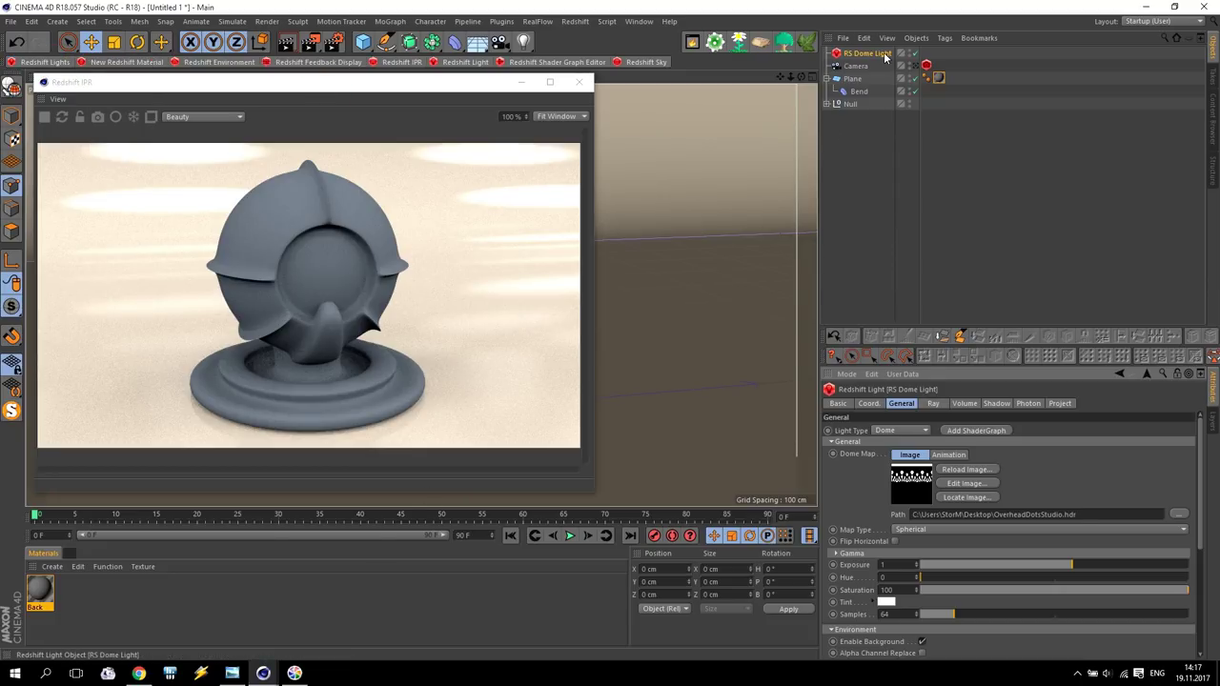
Create a Redshift material named Iron, apply it to the Null sculpture, and open it for editing.
click(128, 63)
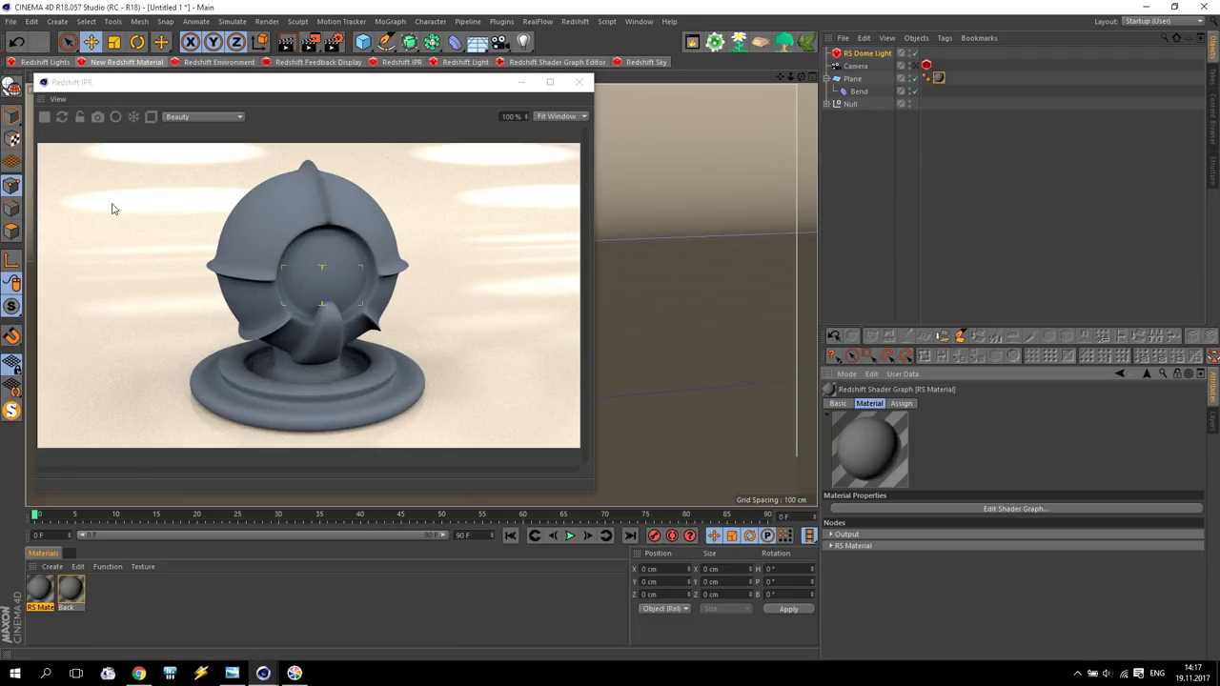
double_click(36, 607)
key(BackSpace)
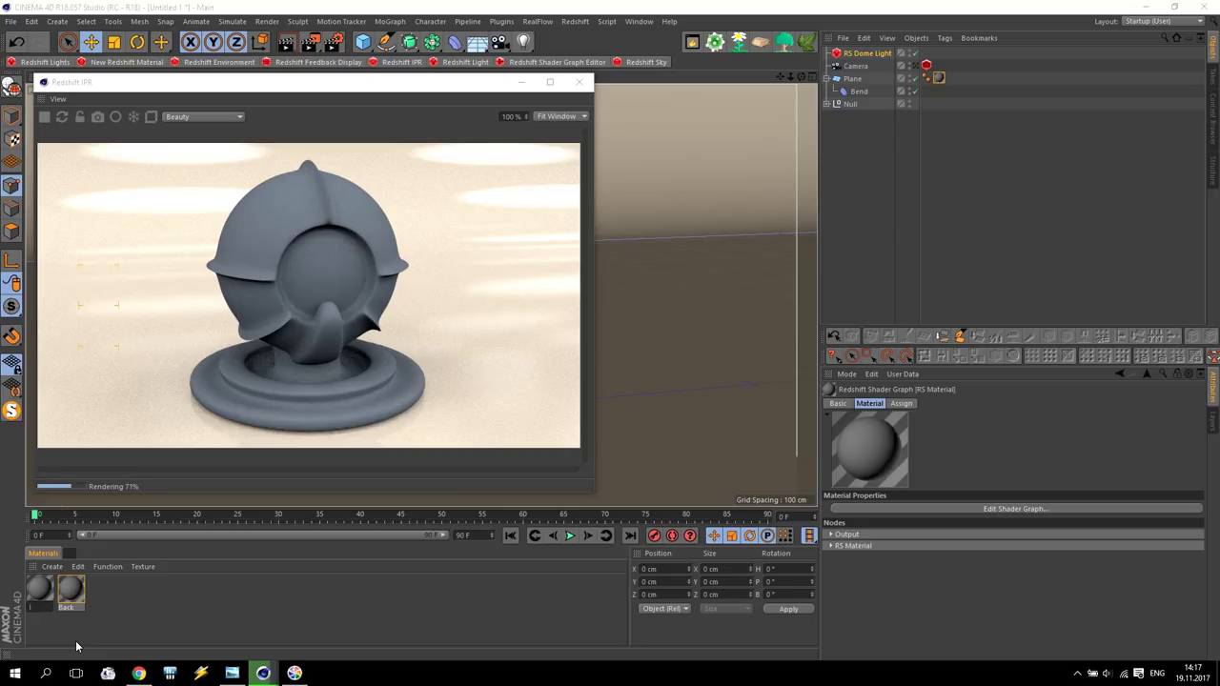
text(Iron)
key(Return)
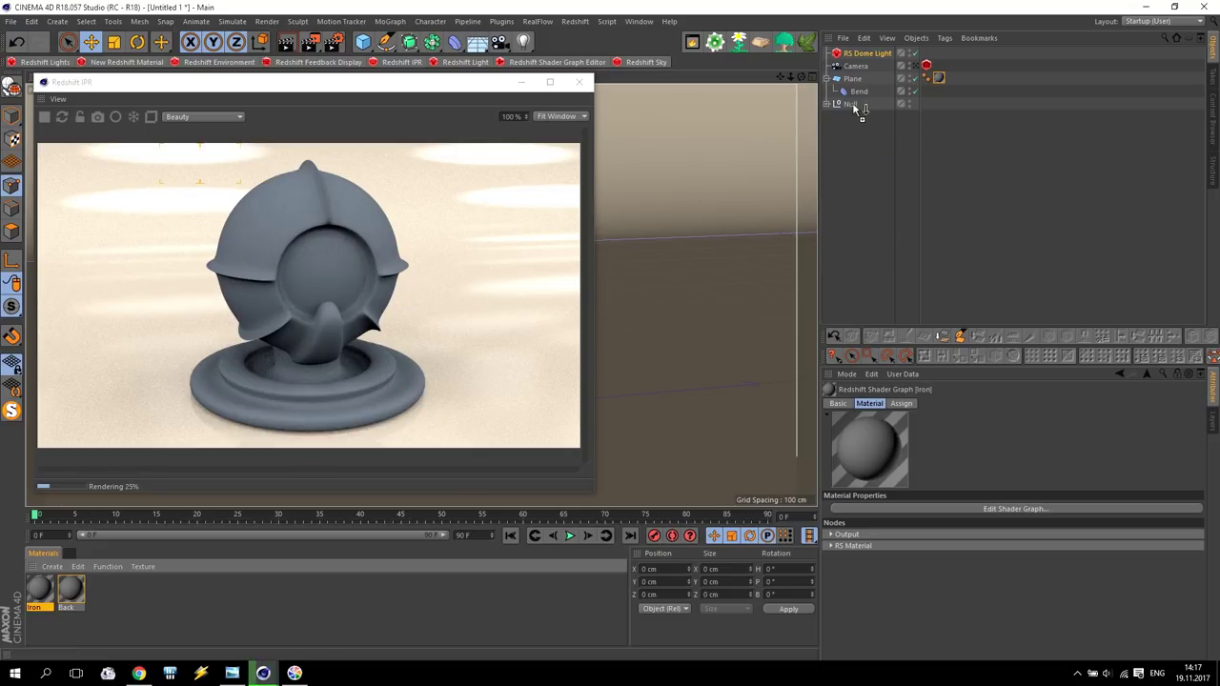
drag(855, 107, 852, 106)
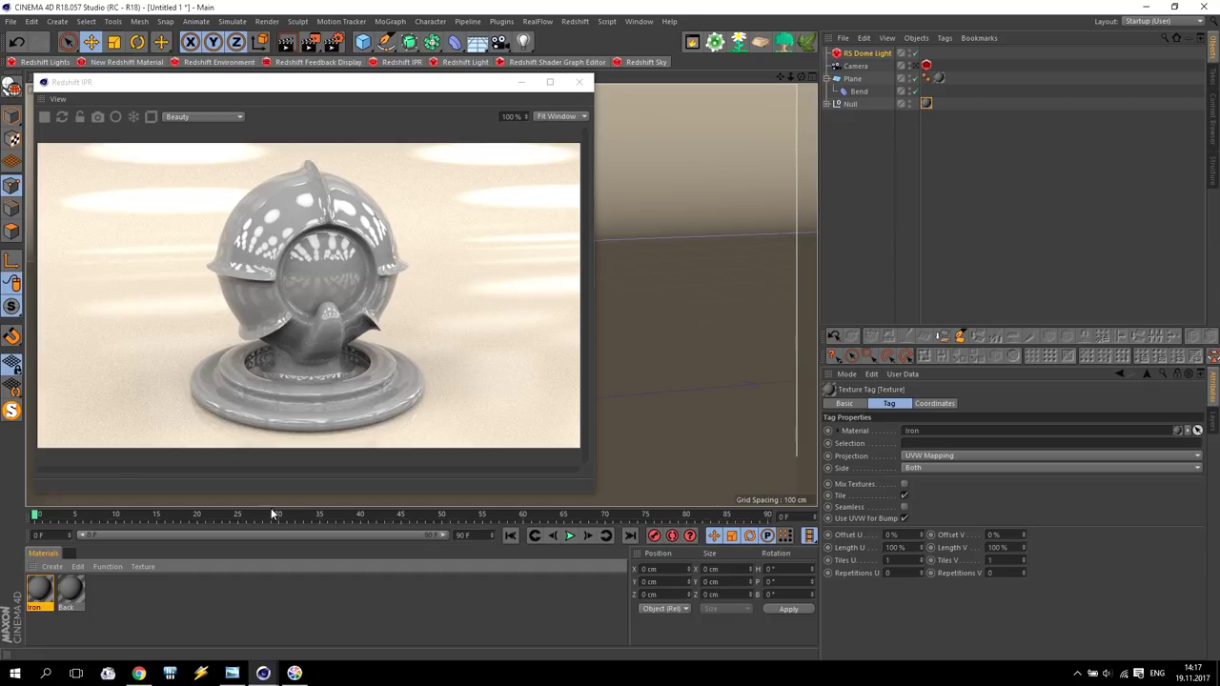
double_click(38, 593)
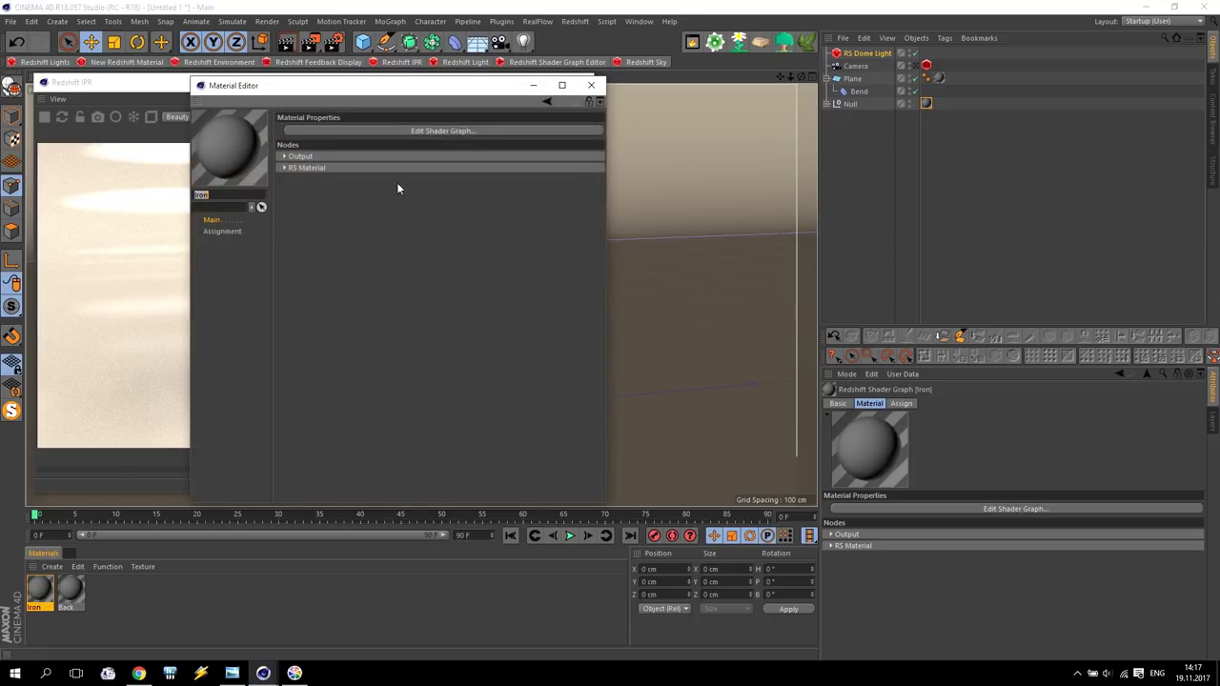
Open Iron's Shader Graph, close the Material Editor, and enlarge the graph beside the render view.
click(438, 132)
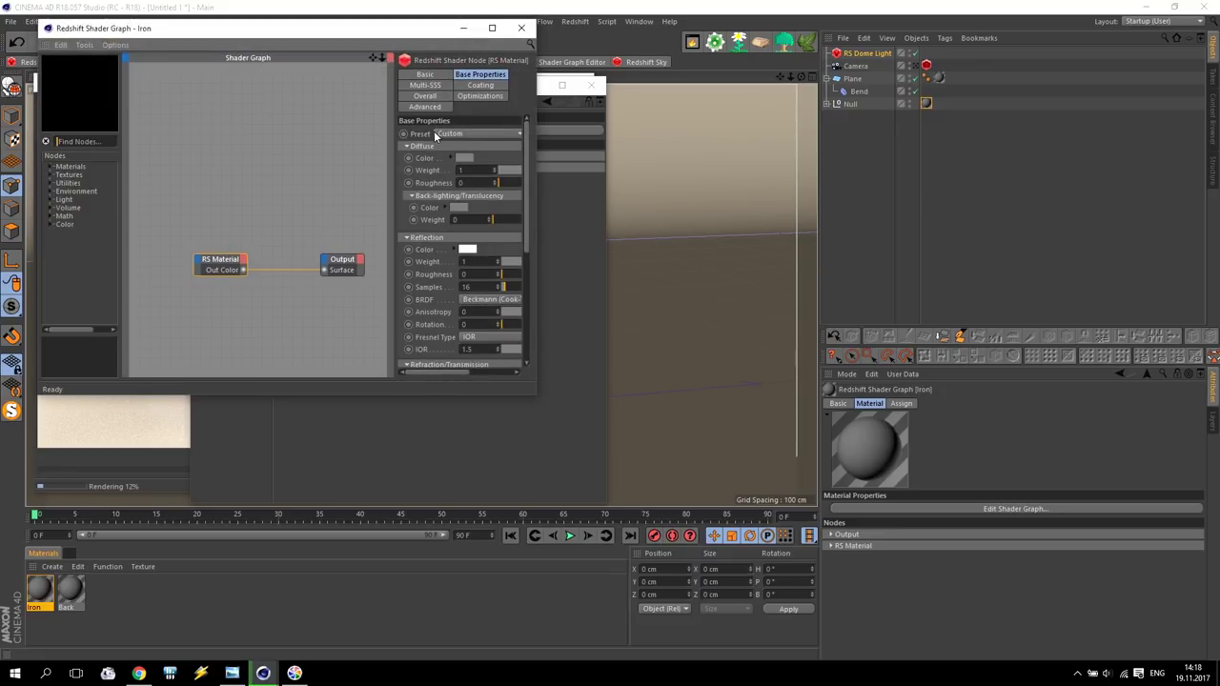
drag(349, 27, 389, 152)
drag(466, 87, 753, 98)
click(879, 96)
drag(336, 155, 984, 17)
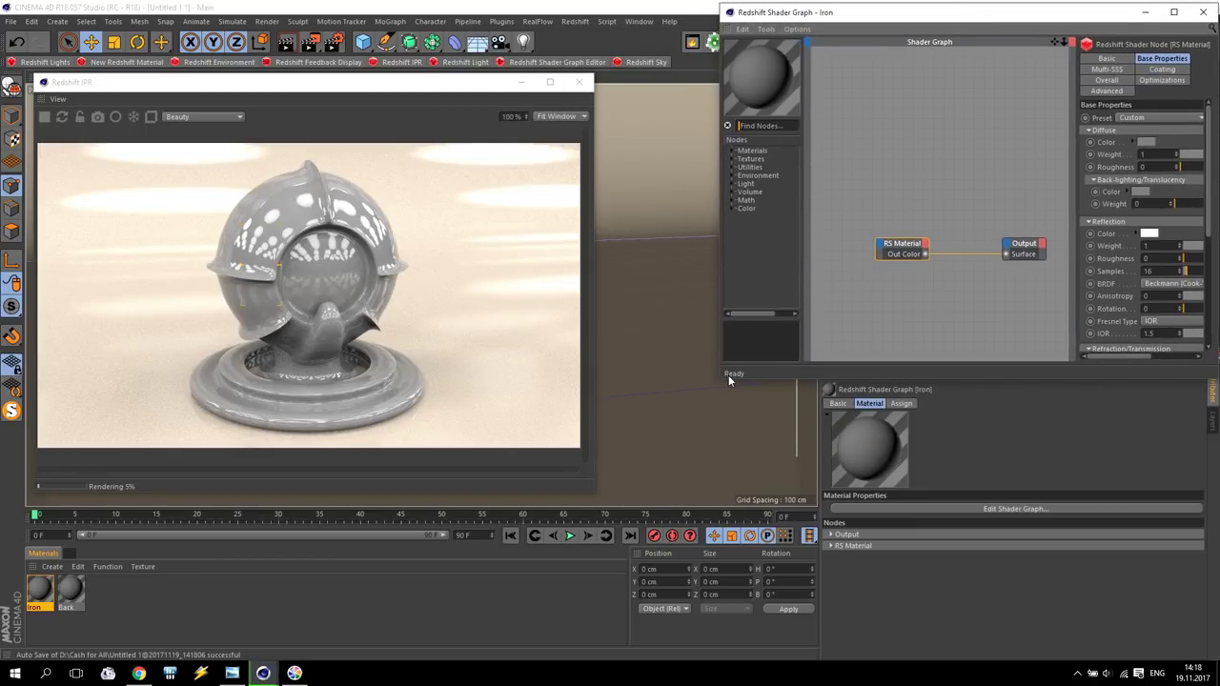
drag(720, 380, 442, 643)
drag(296, 82, 169, 53)
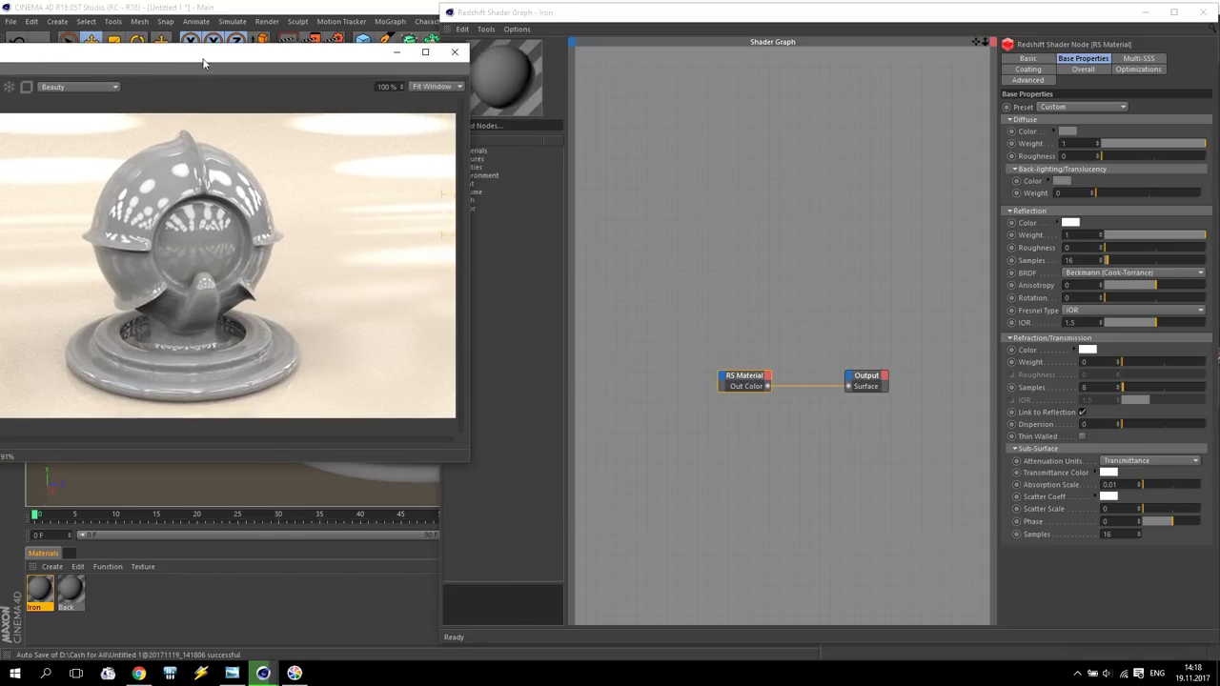
drag(539, 9, 457, 14)
drag(1125, 642, 1213, 654)
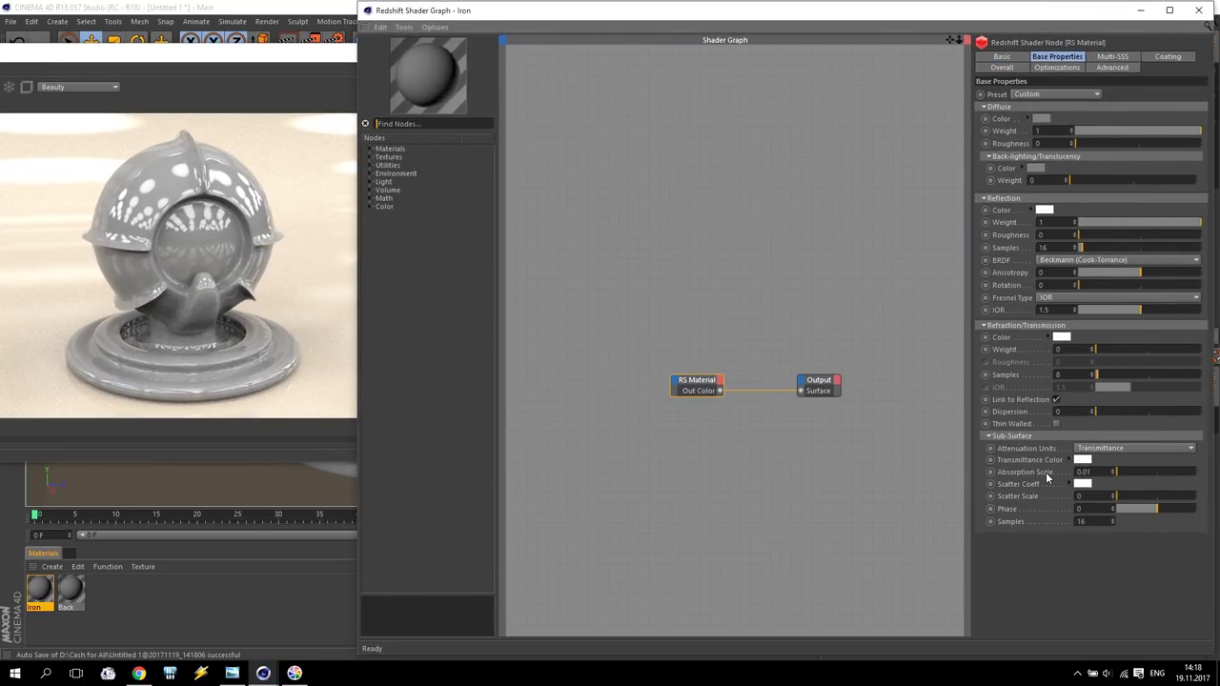
Check the metals reference photo, then hide it again.
click(297, 670)
scroll(889, 369, up, 1)
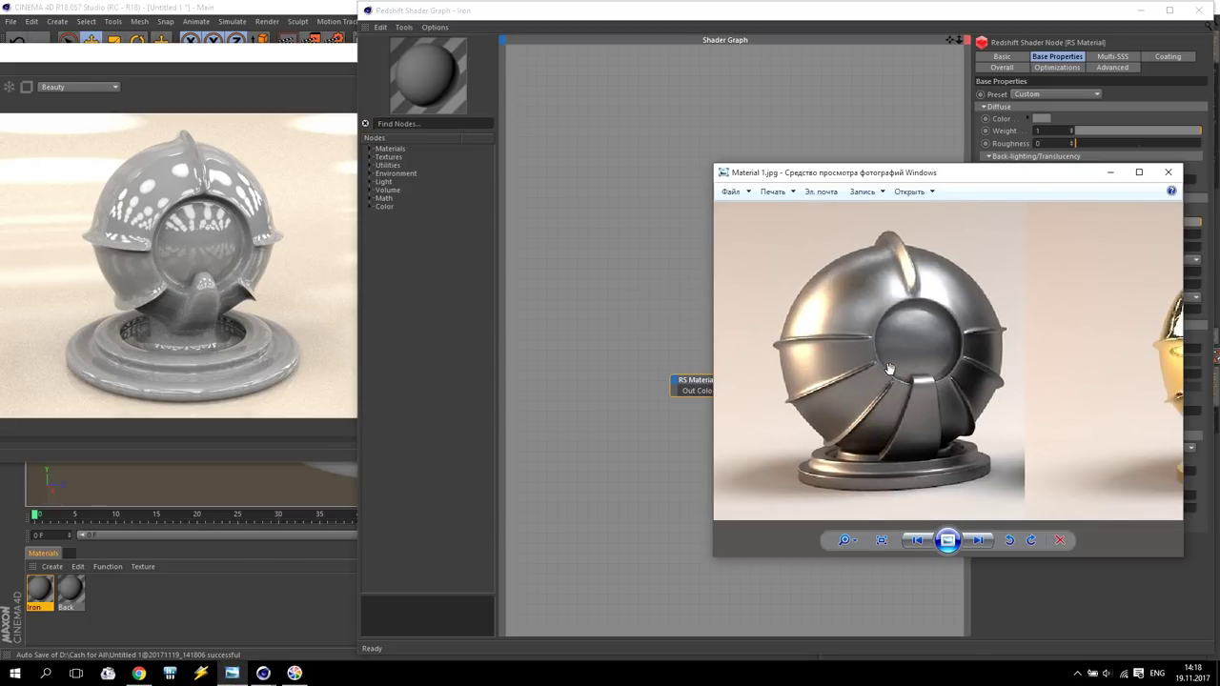
drag(967, 182, 477, 239)
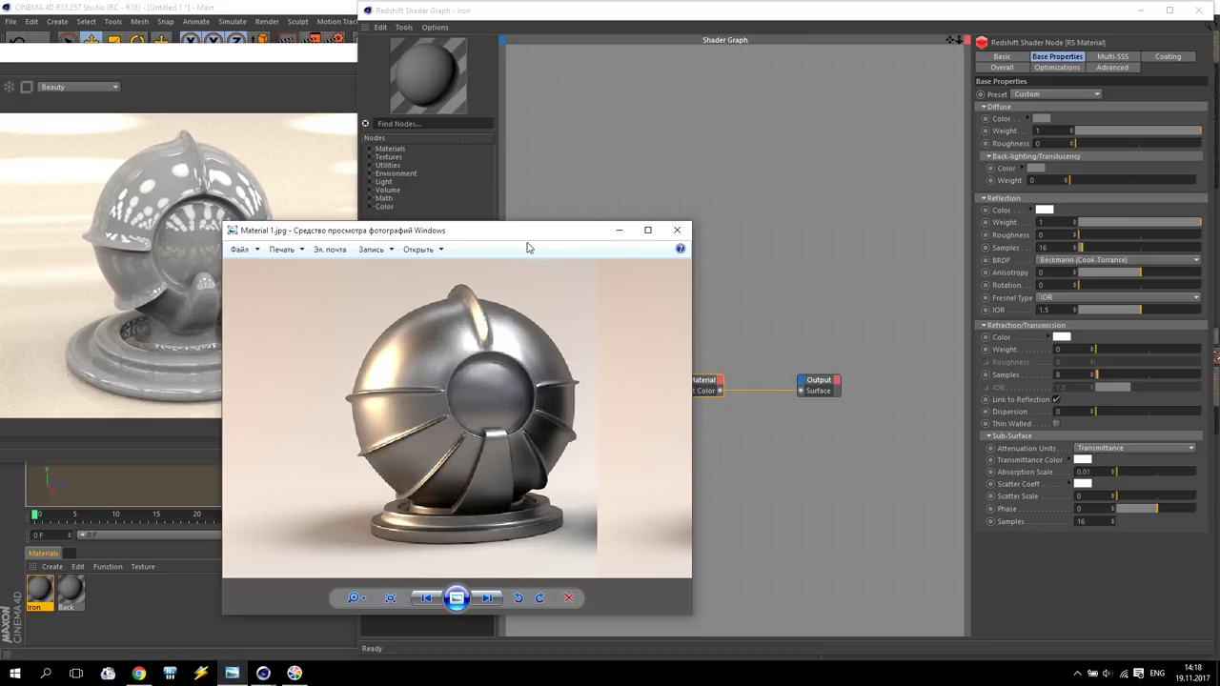
click(618, 232)
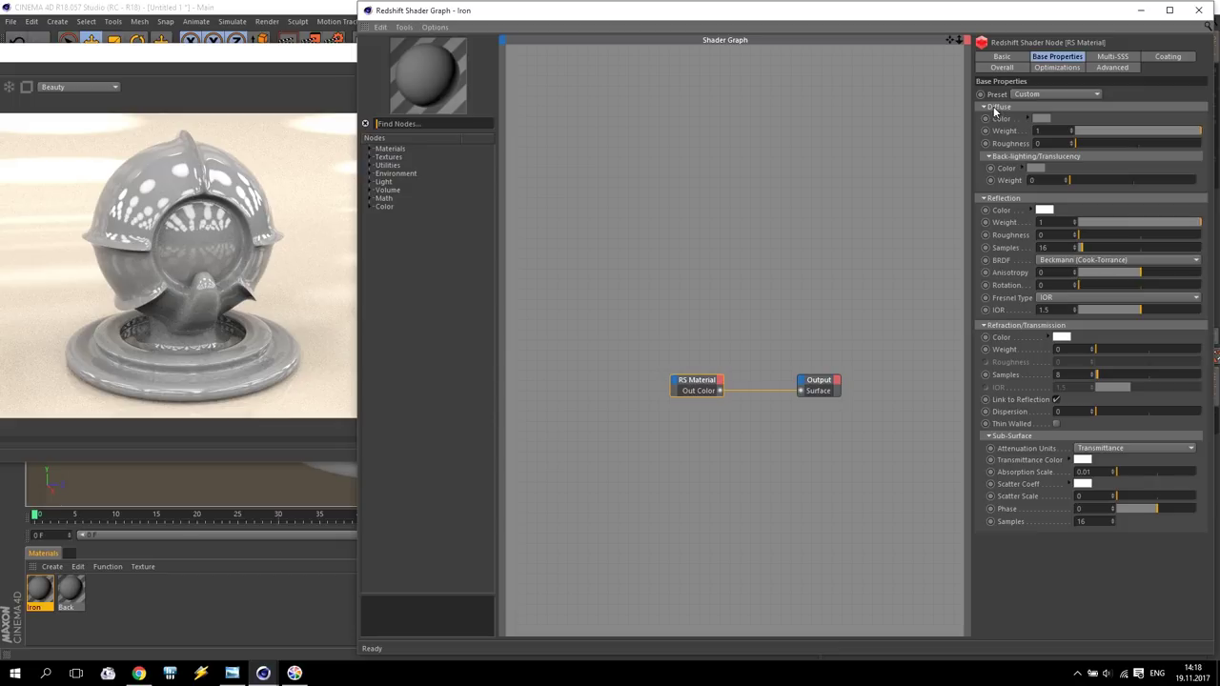
Set Iron's diffuse weight to 0 and its reflection Fresnel type to Metalness.
drag(1194, 131, 1074, 131)
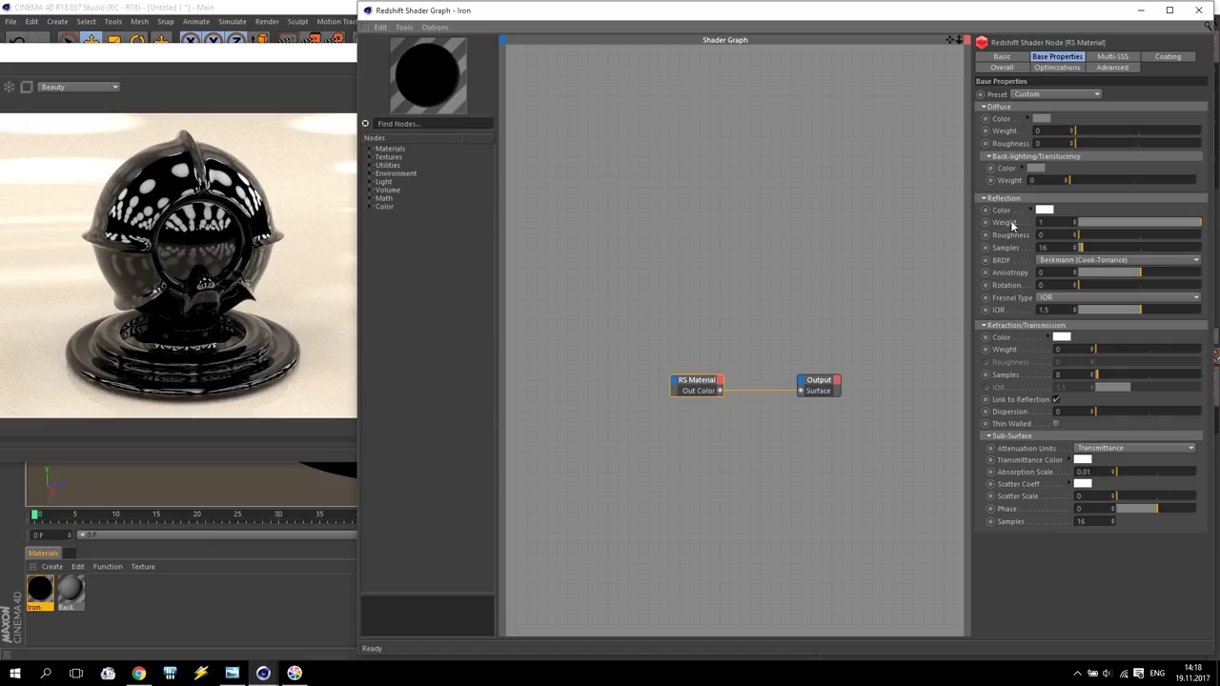
click(1045, 299)
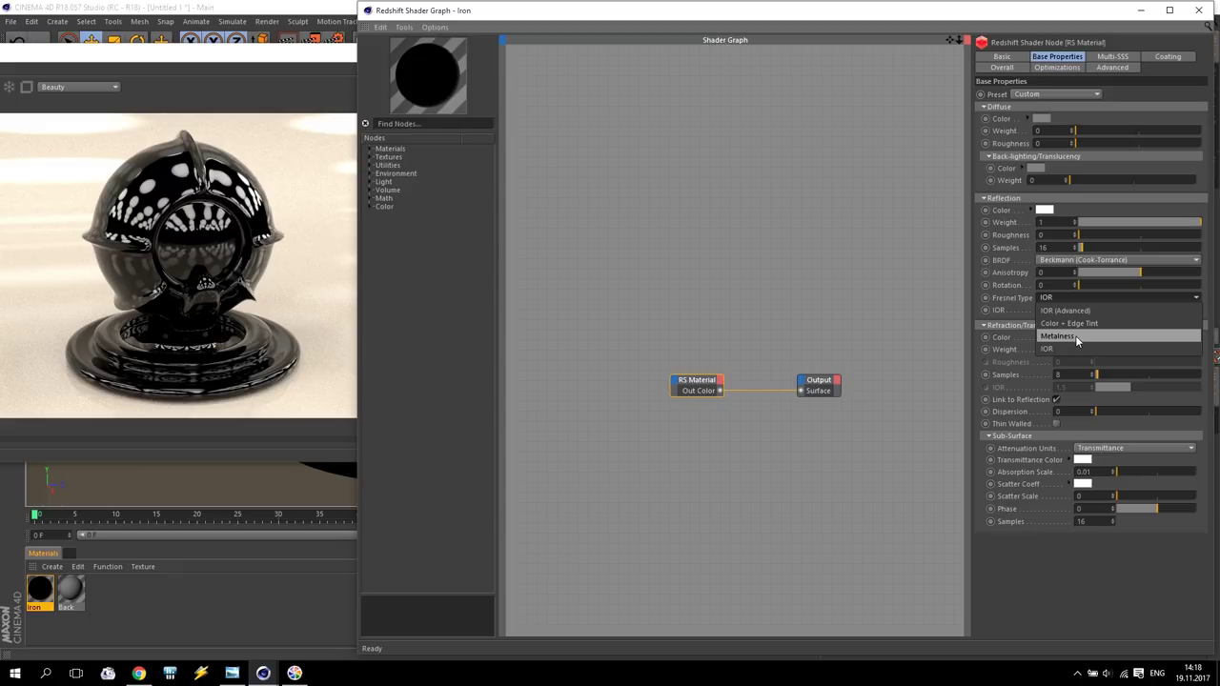
click(1076, 338)
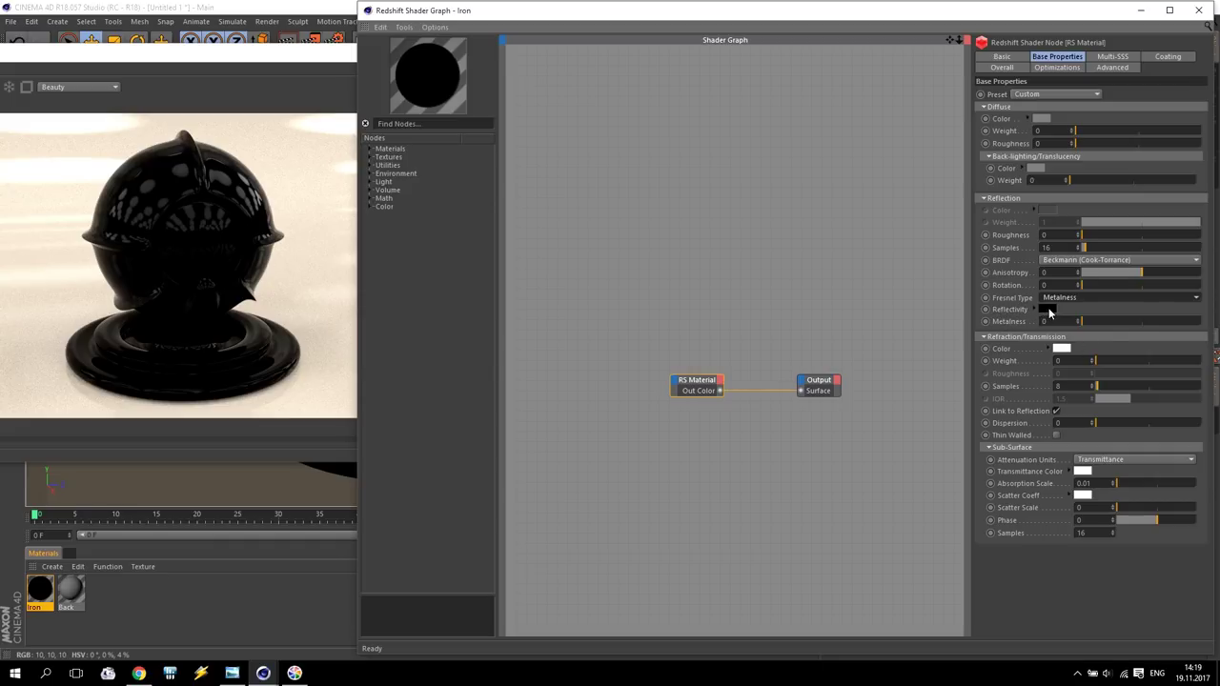
mouse_move(1050, 313)
click(232, 673)
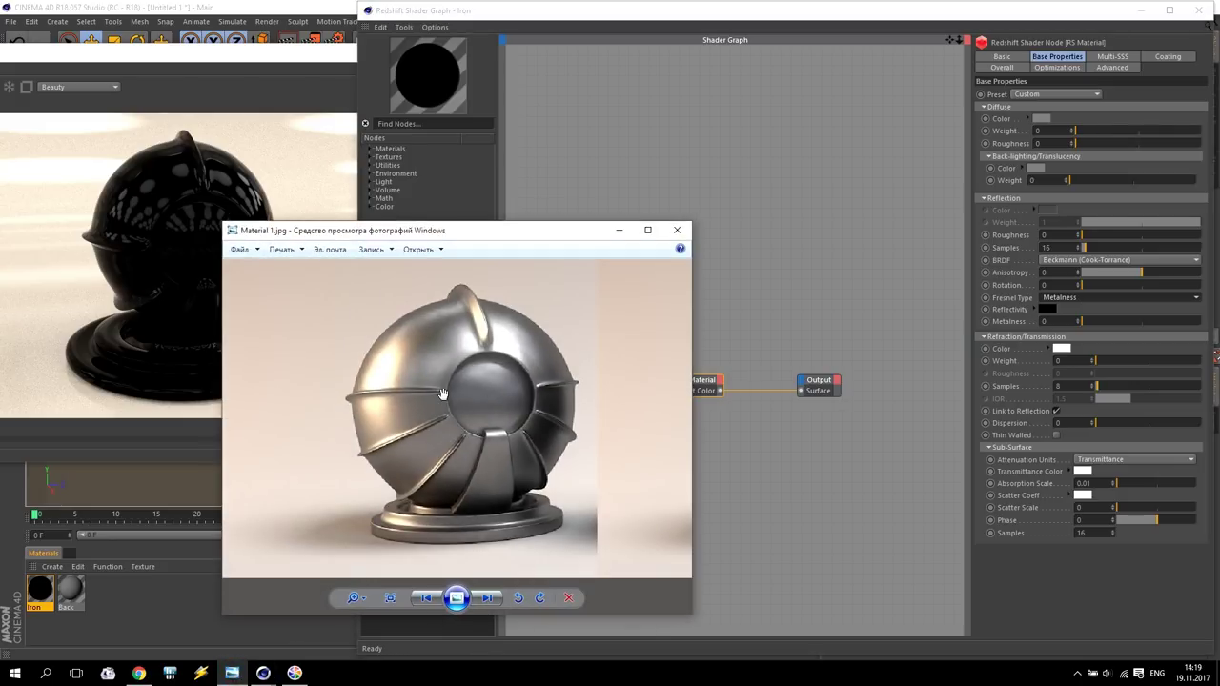
click(620, 229)
click(1048, 309)
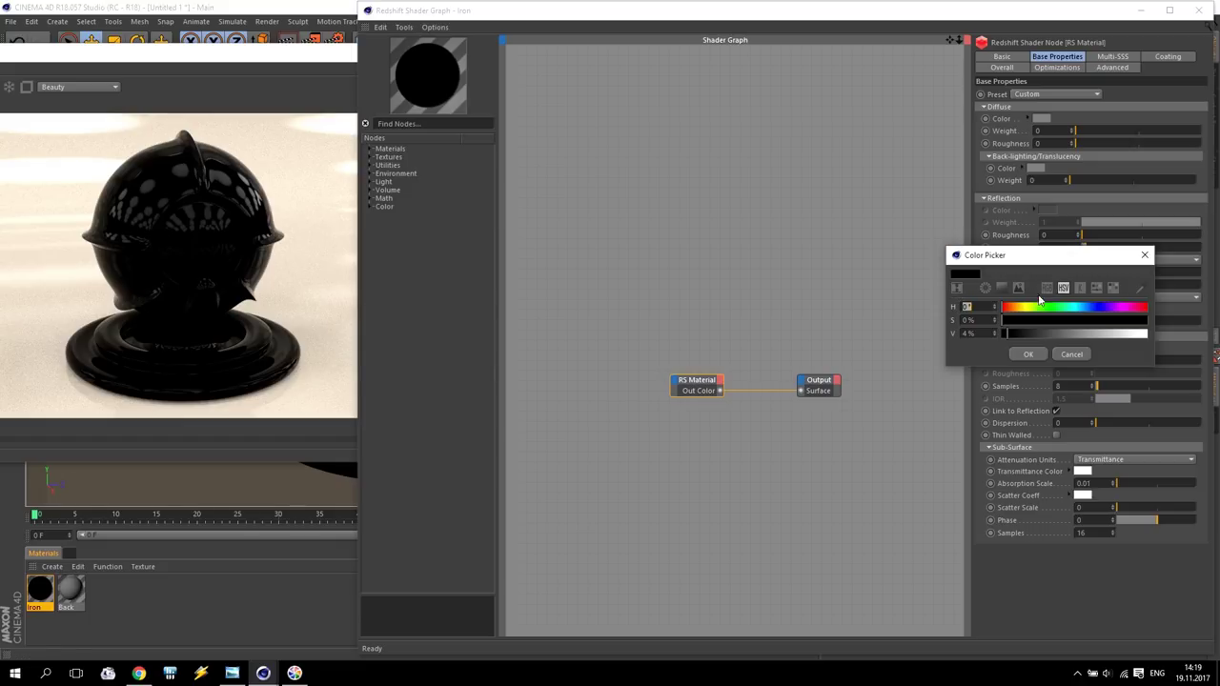
click(1048, 288)
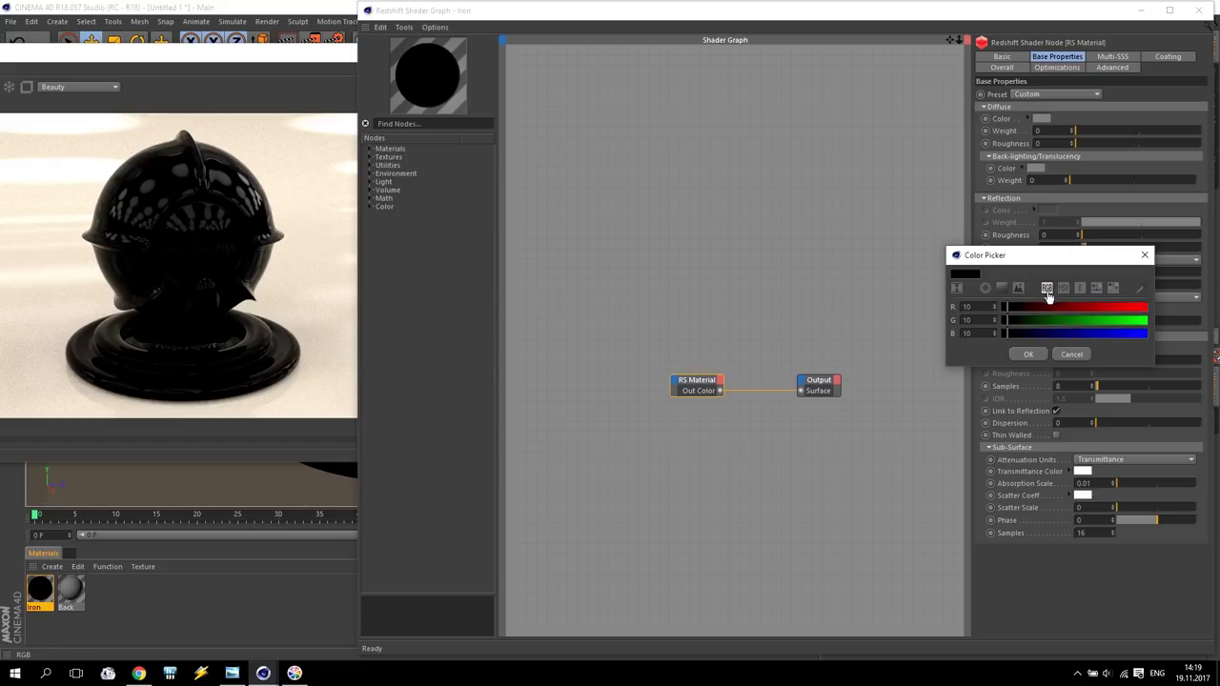
click(1063, 289)
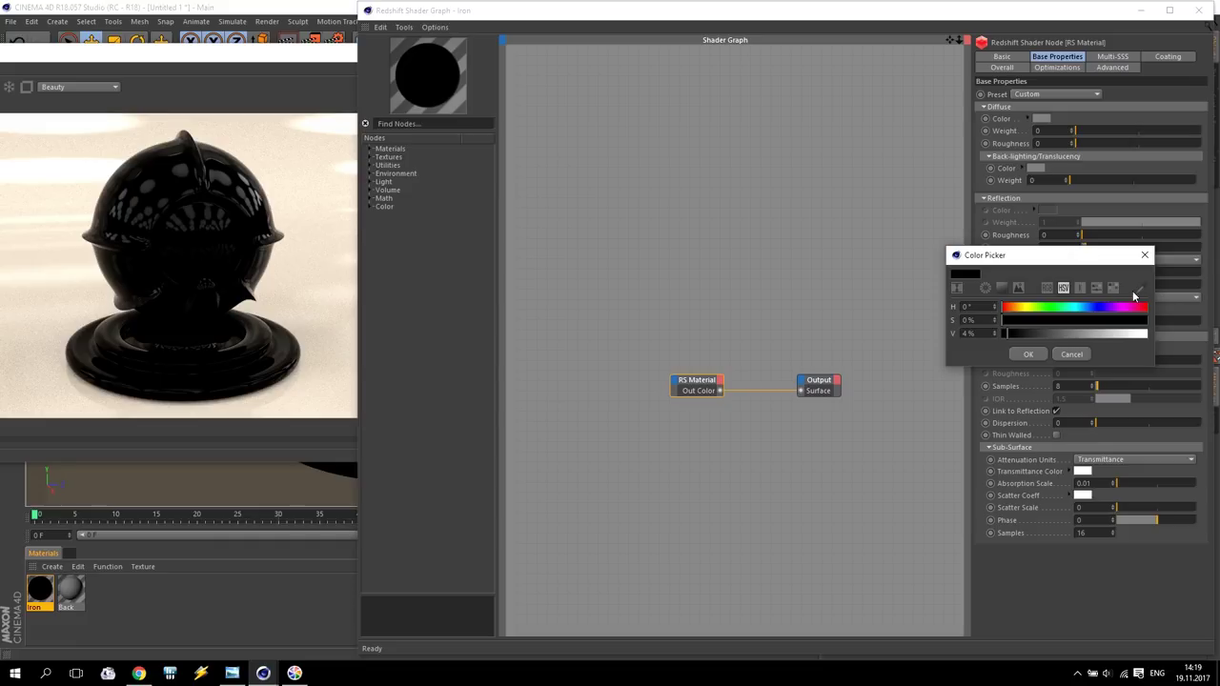
click(1143, 291)
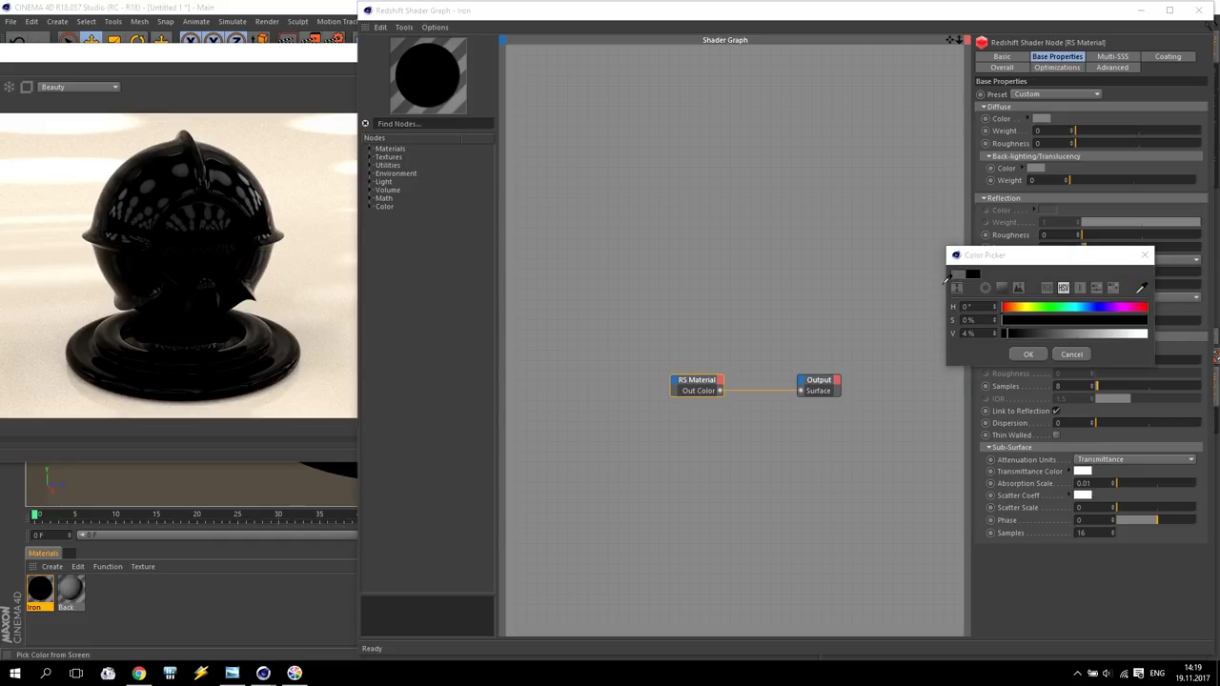
click(671, 287)
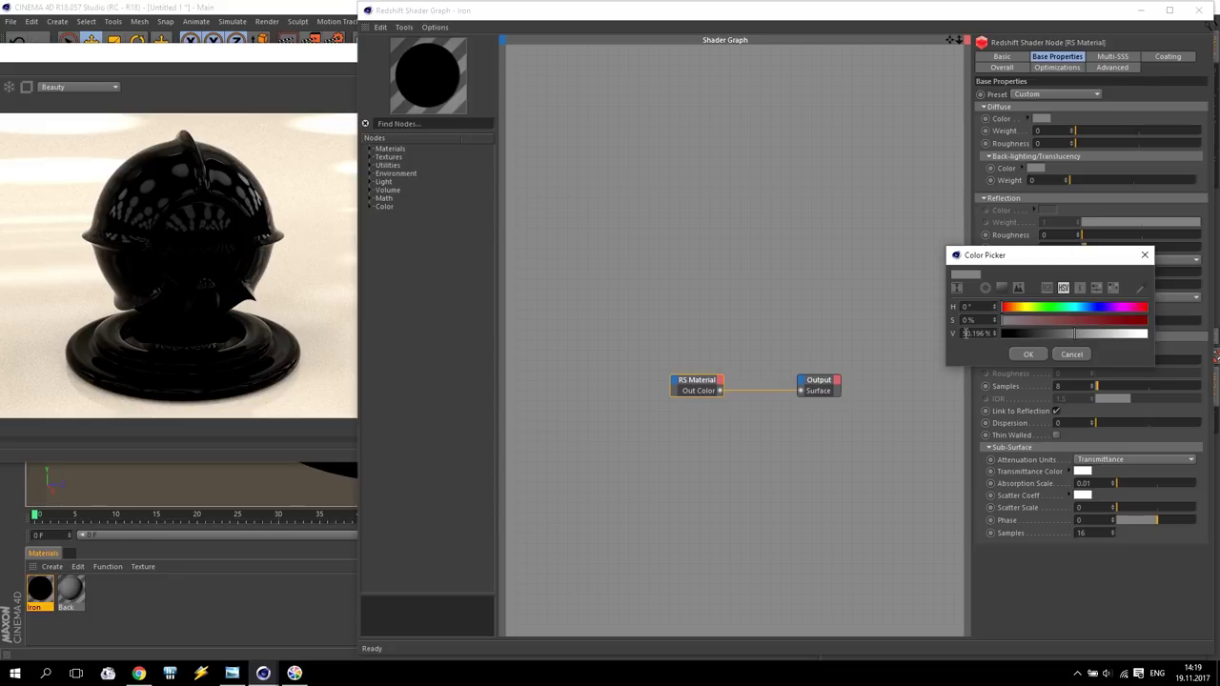
drag(979, 335, 1034, 347)
text(100)
key(Return)
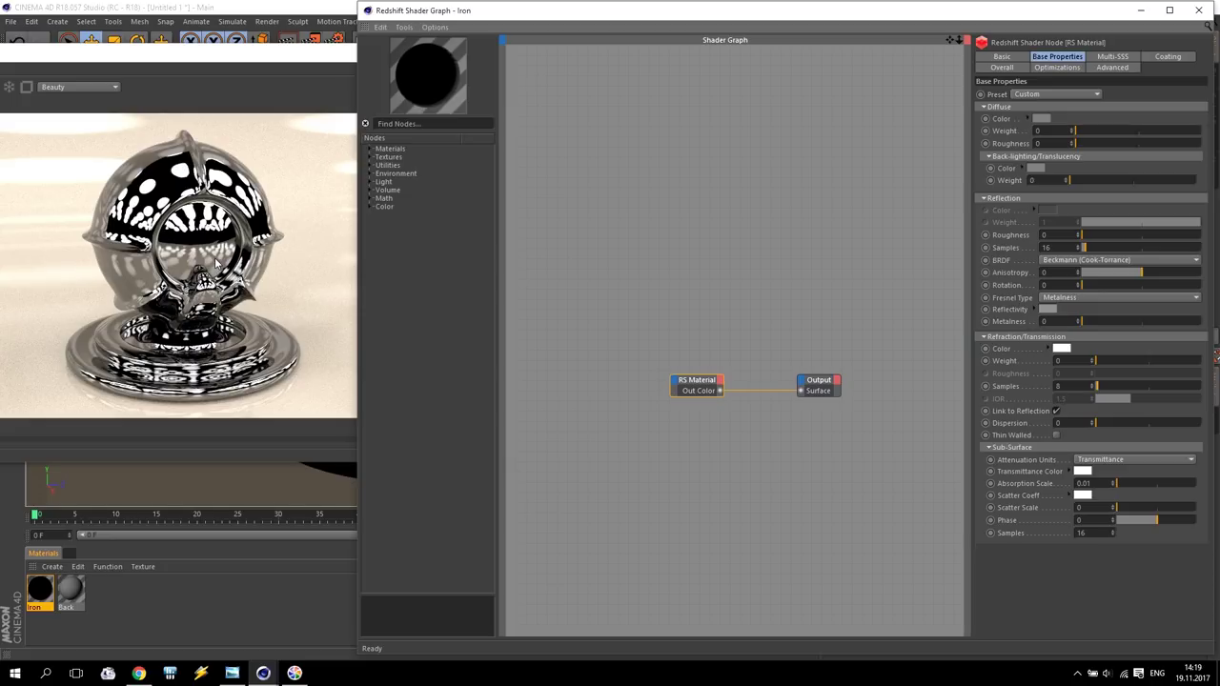
Check the reference photo, then set Iron's reflection roughness to 0.45.
click(232, 673)
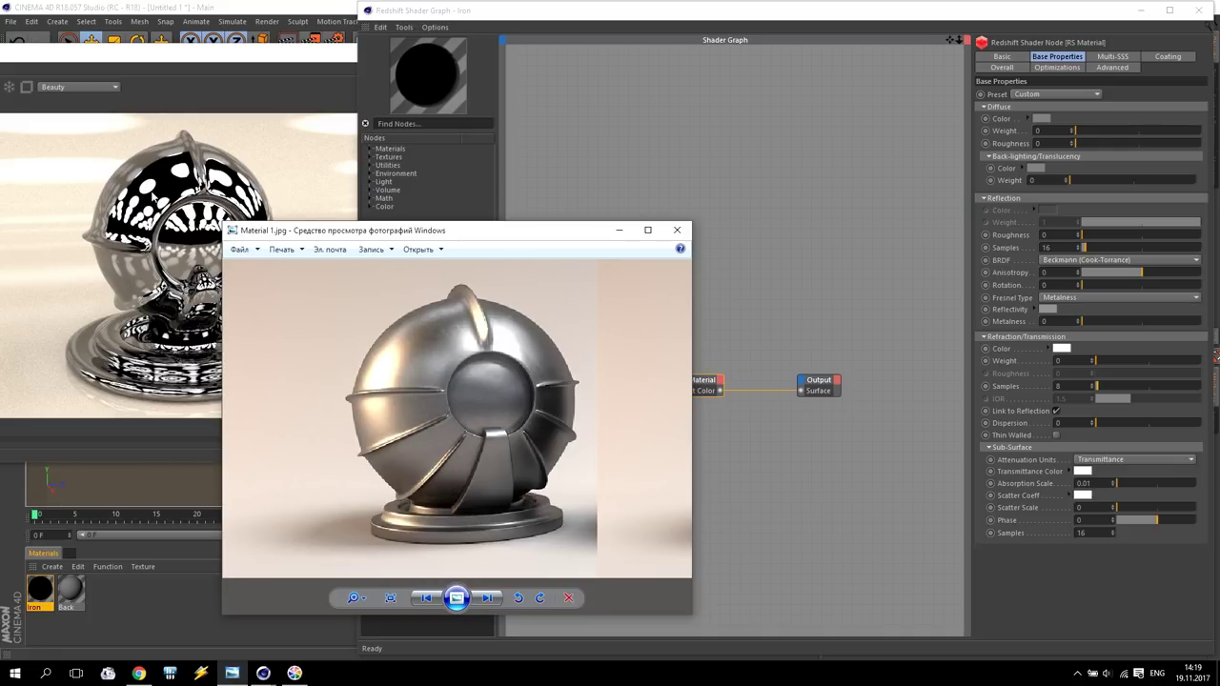
click(619, 230)
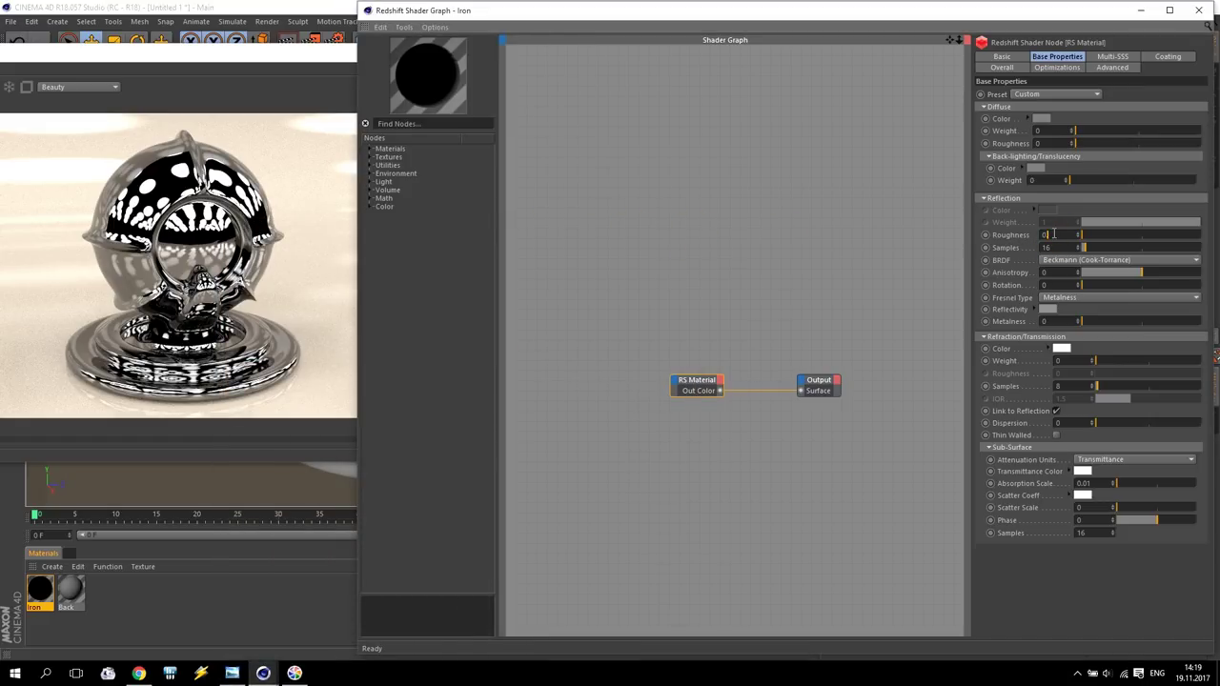
click(1052, 234)
text(0.45)
key(Return)
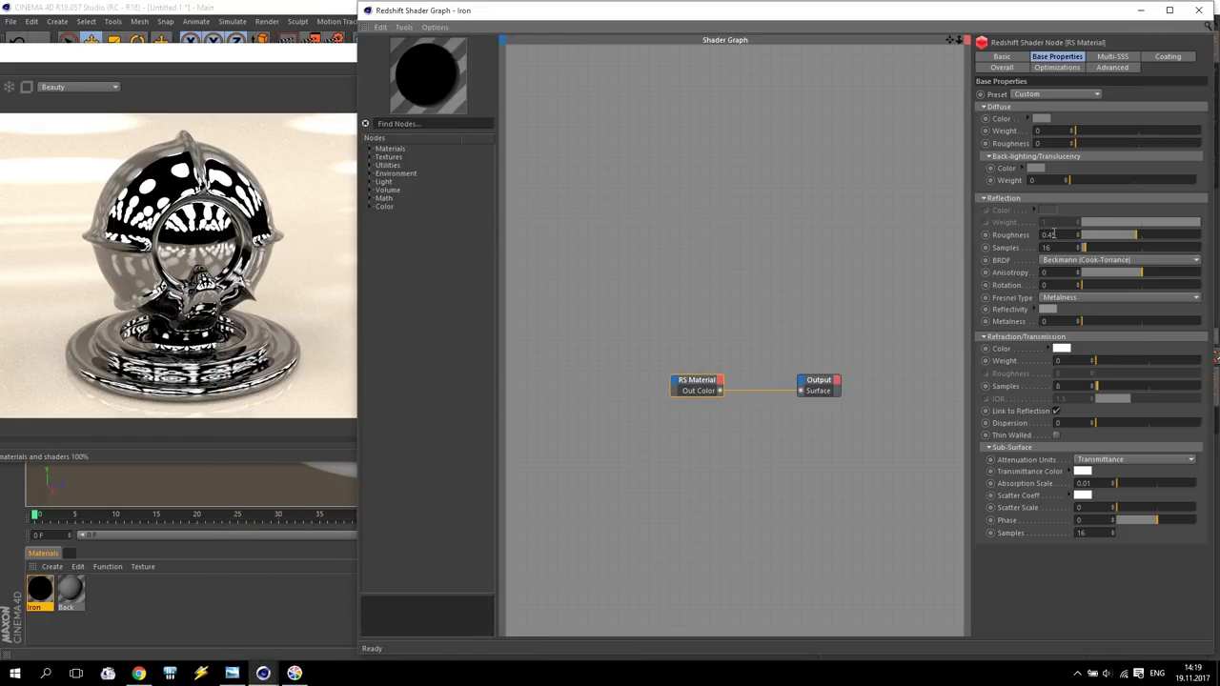
Place the reference photo beside the render to compare, then return to Cinema 4D.
click(231, 673)
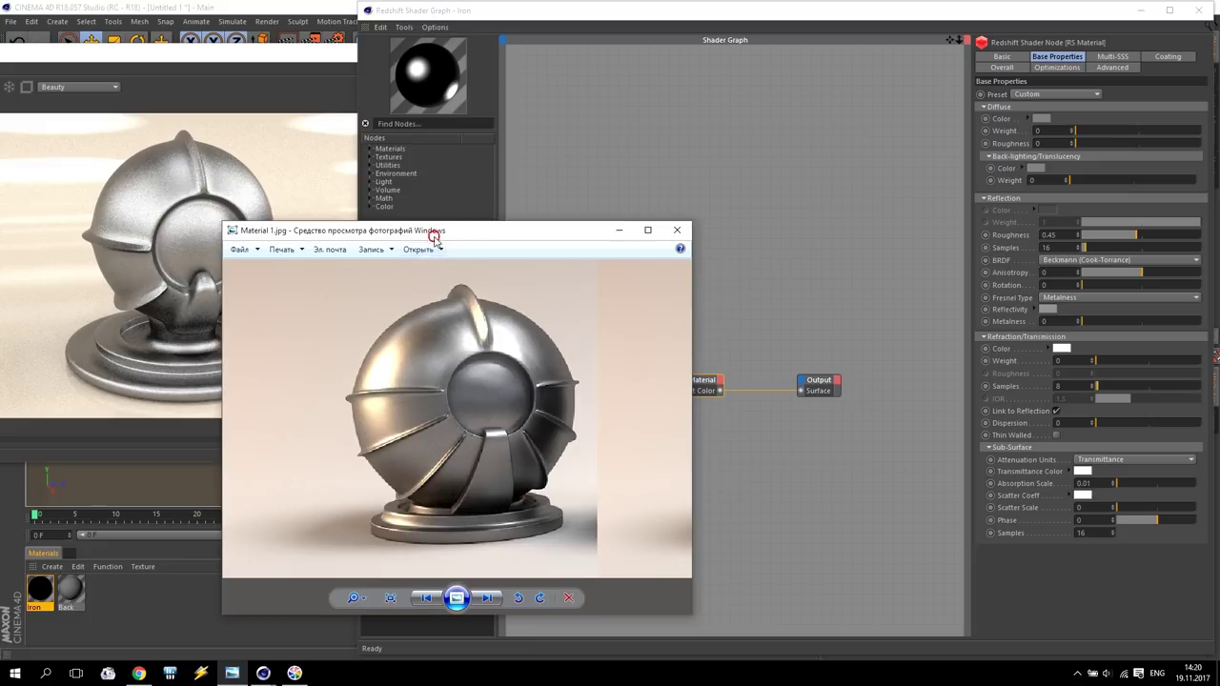
drag(435, 237, 623, 129)
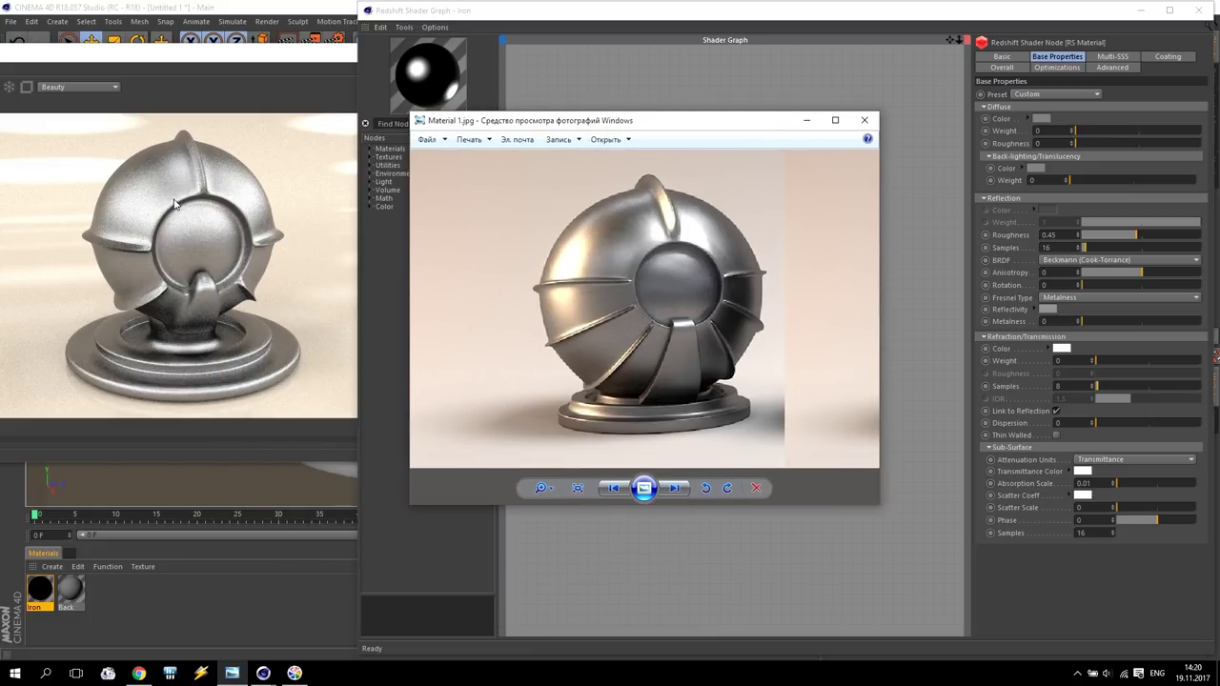
click(300, 61)
Set Redshift Unified Sampling Samples Min and Samples Max to 512 in Render Settings.
click(330, 42)
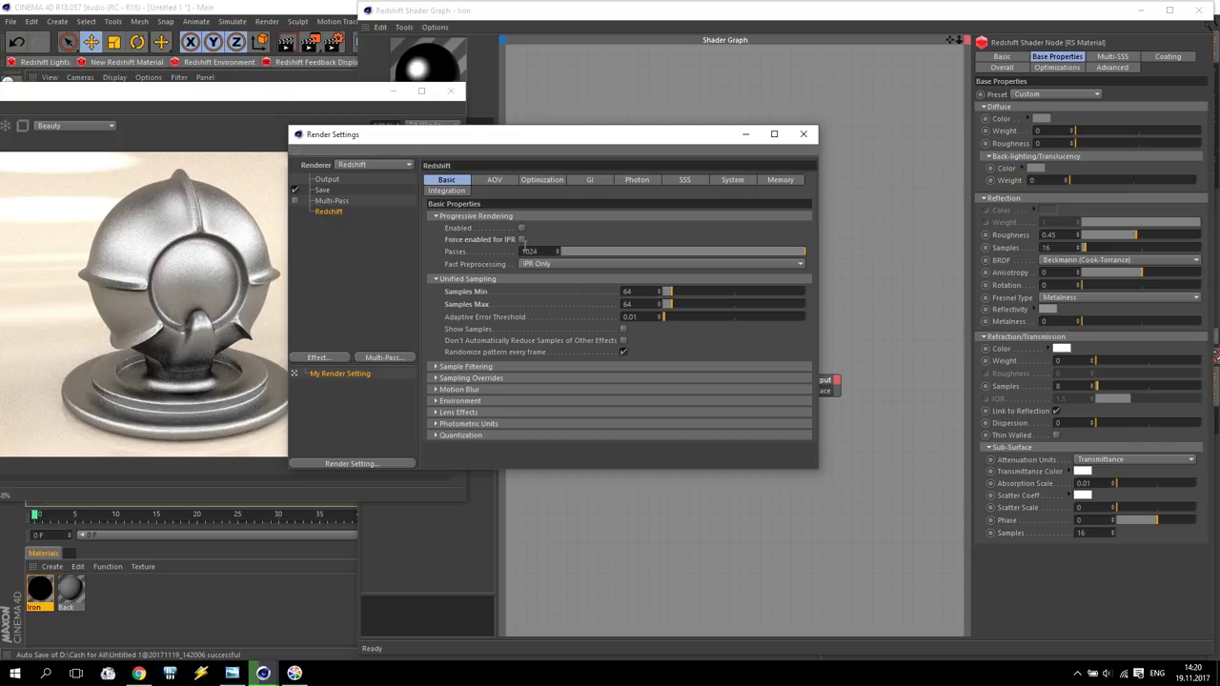
click(585, 288)
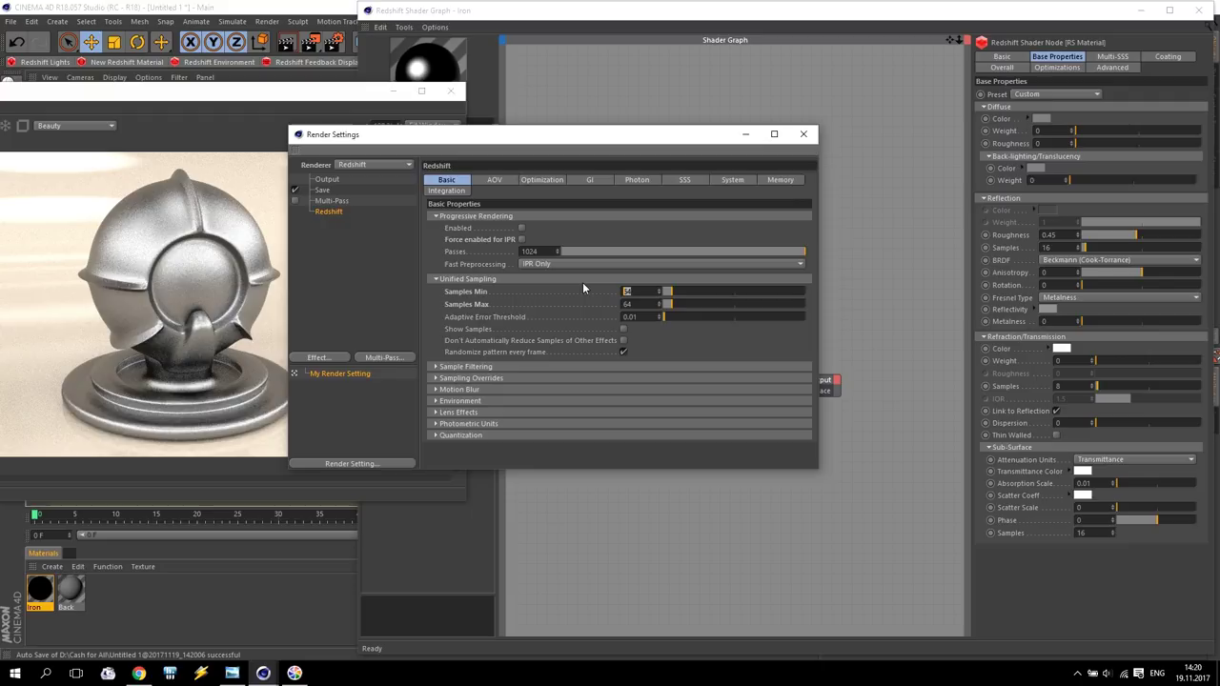
text(512)
click(650, 292)
text(512)
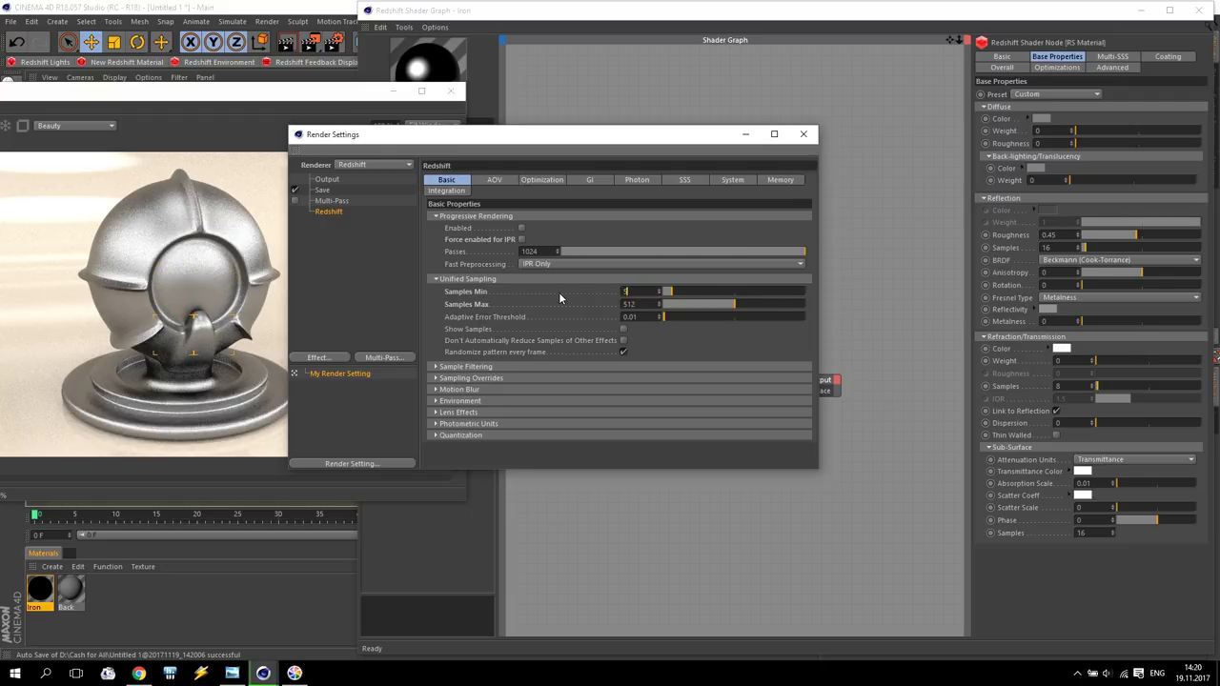
key(Return)
Move the Render Settings window aside and compare the render against the reference photo.
drag(491, 138, 764, 88)
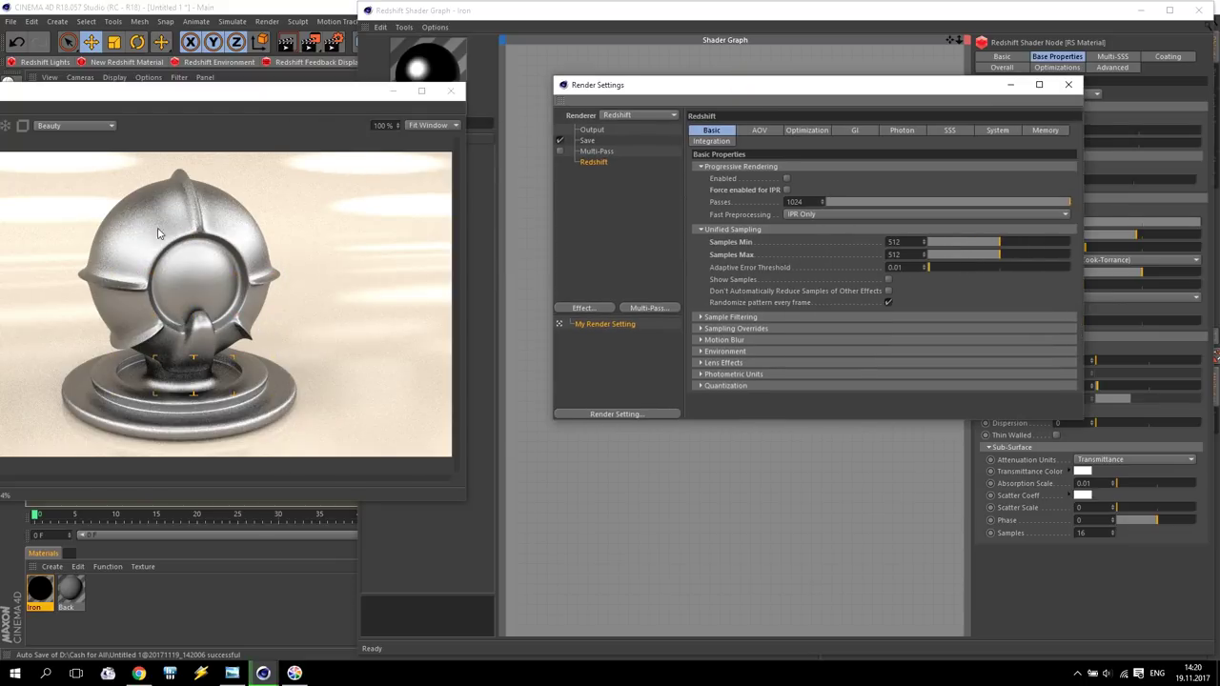
click(231, 673)
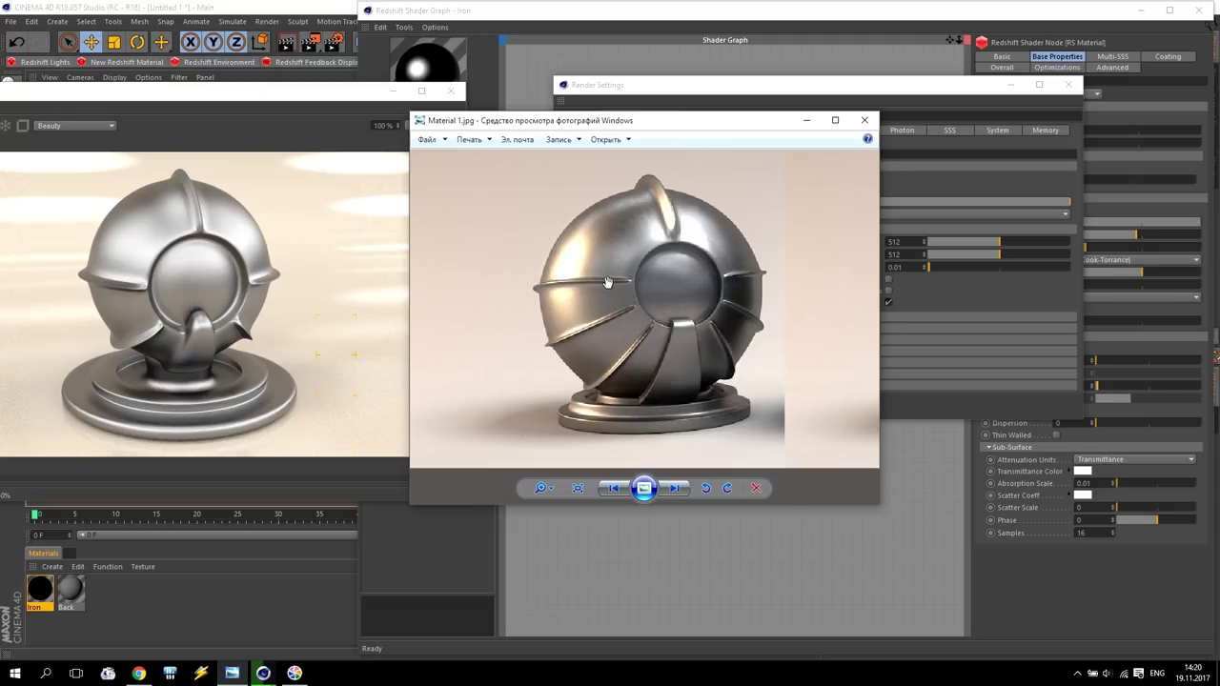
click(1002, 89)
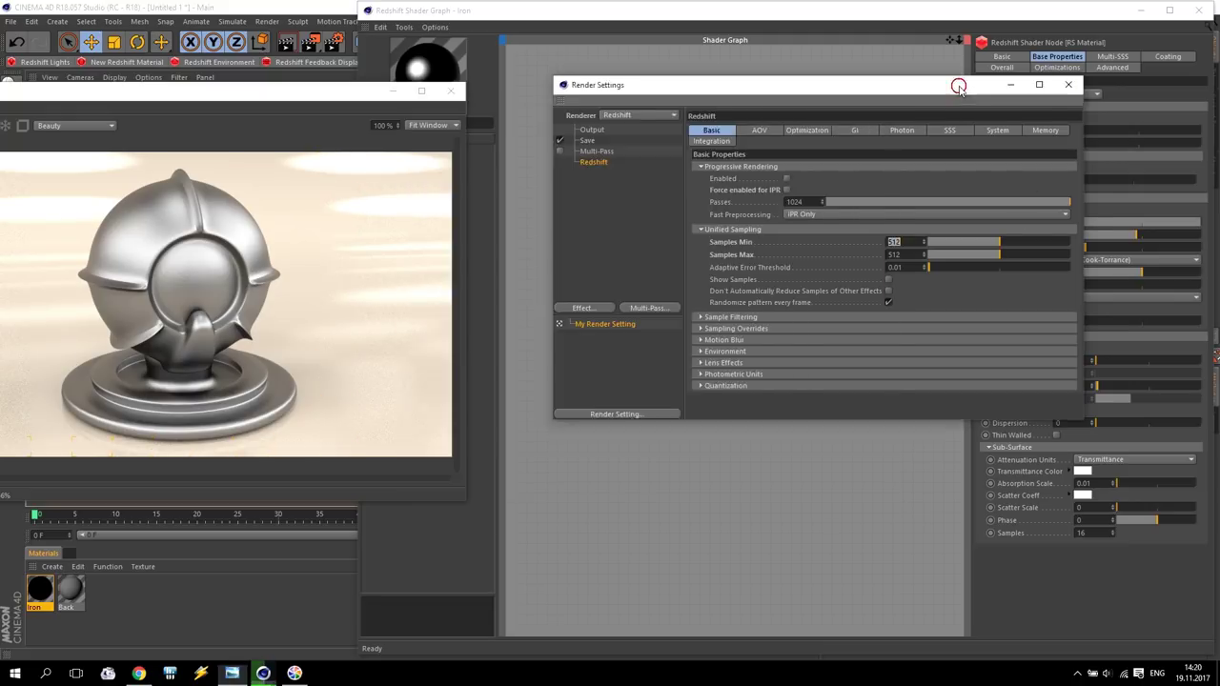
drag(956, 82, 925, 190)
click(1141, 9)
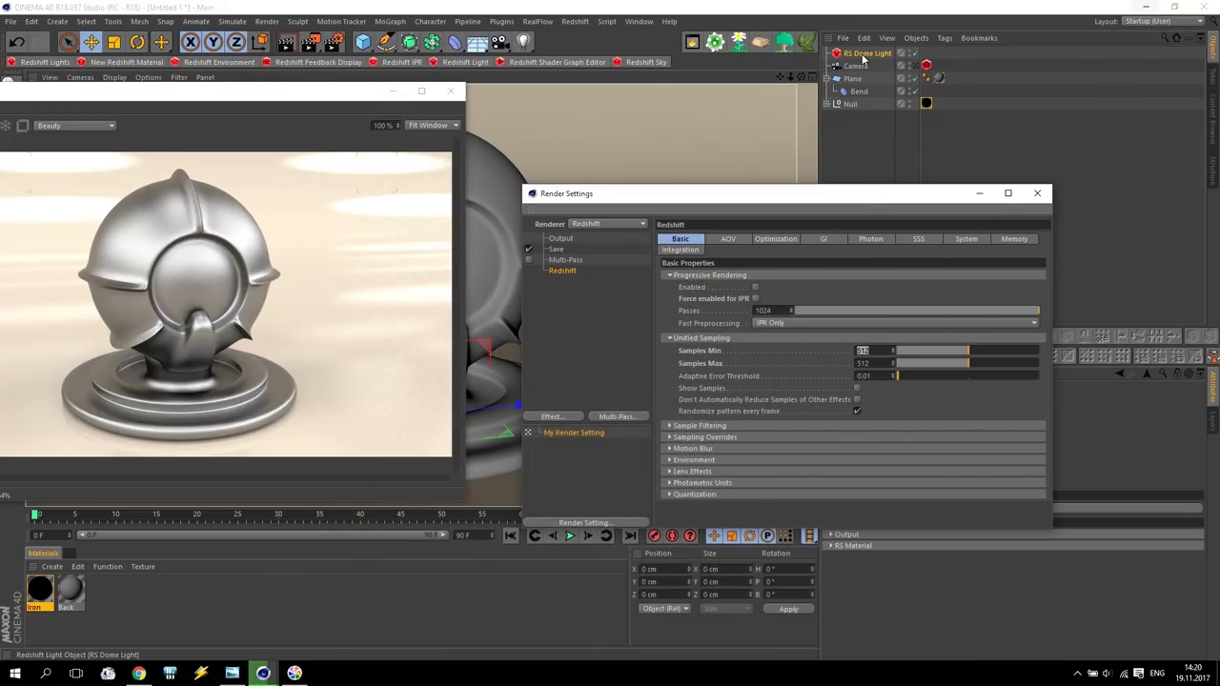
click(232, 673)
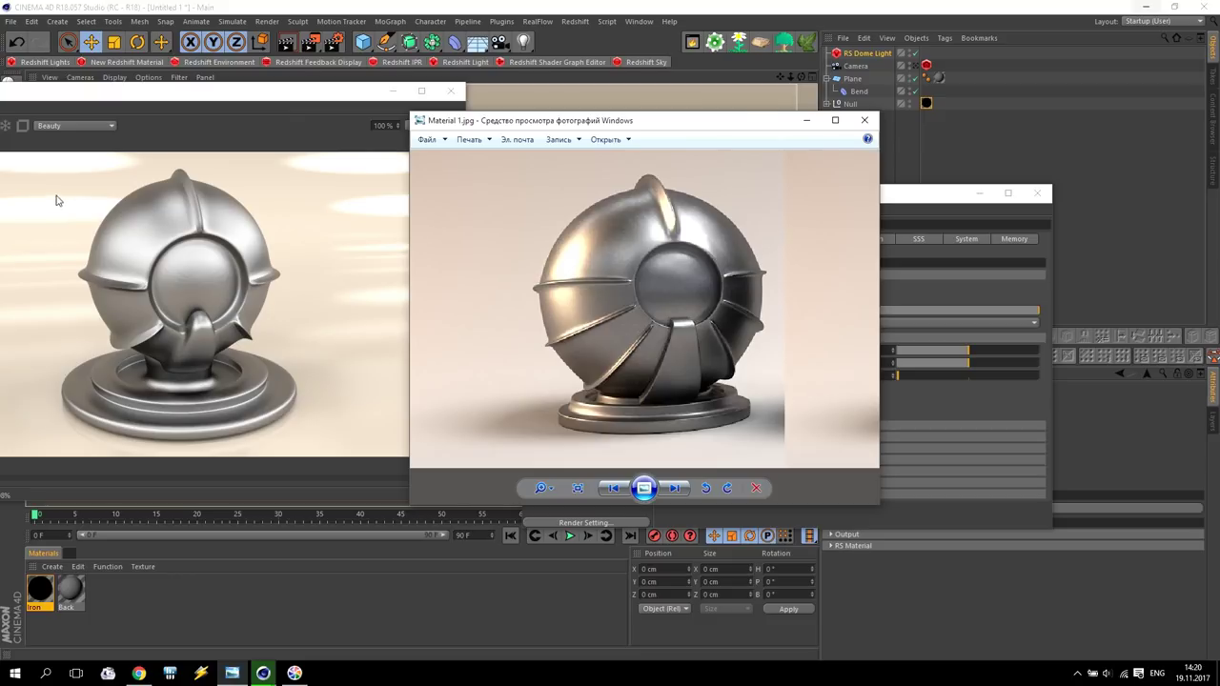
click(263, 673)
drag(782, 193, 768, 88)
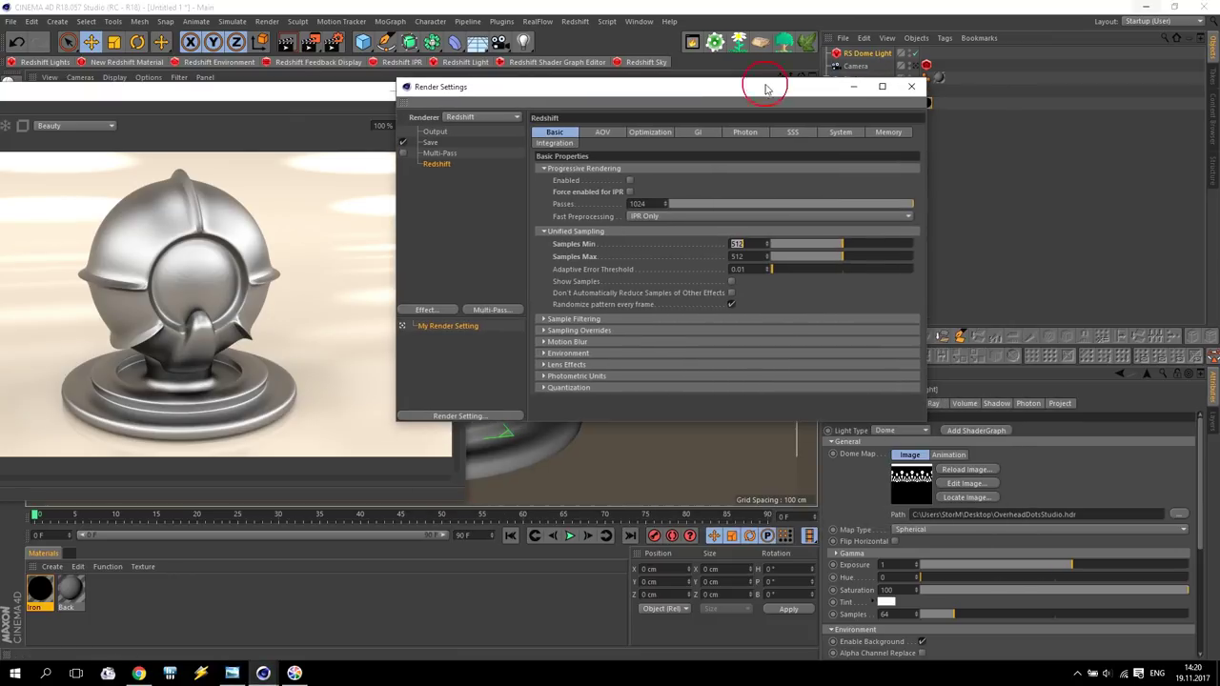
Load DivaStudio.hdr as the RS Dome Light's environment image.
click(1180, 514)
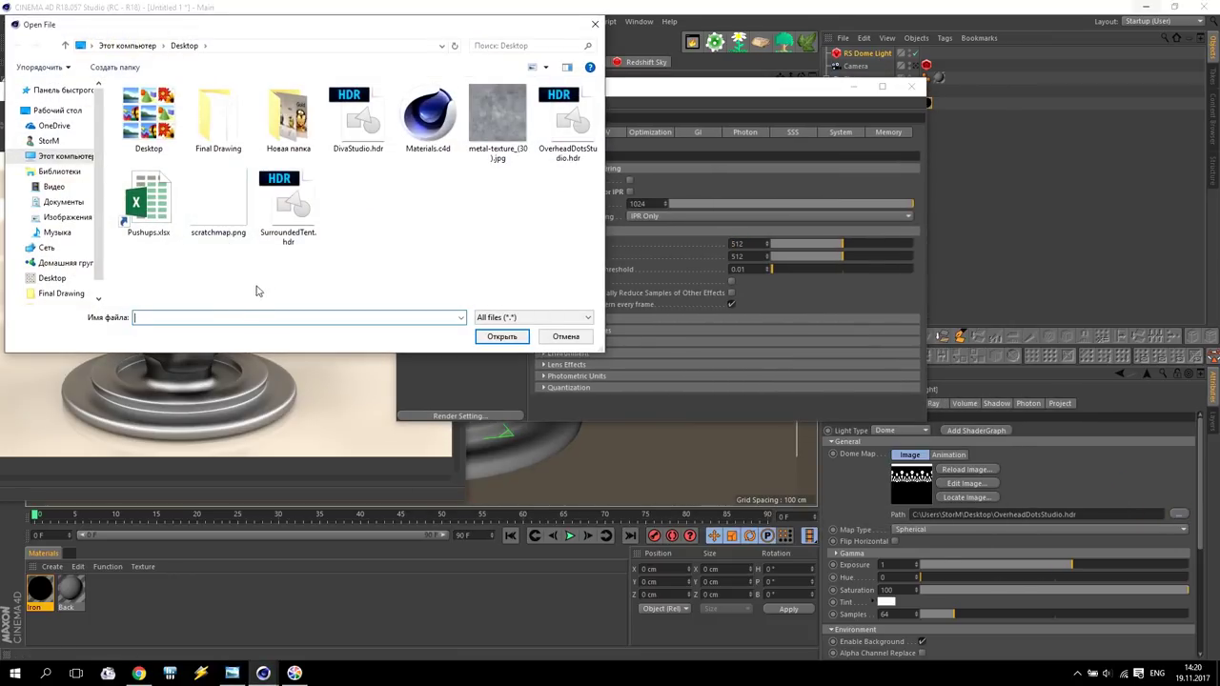
click(358, 119)
click(501, 336)
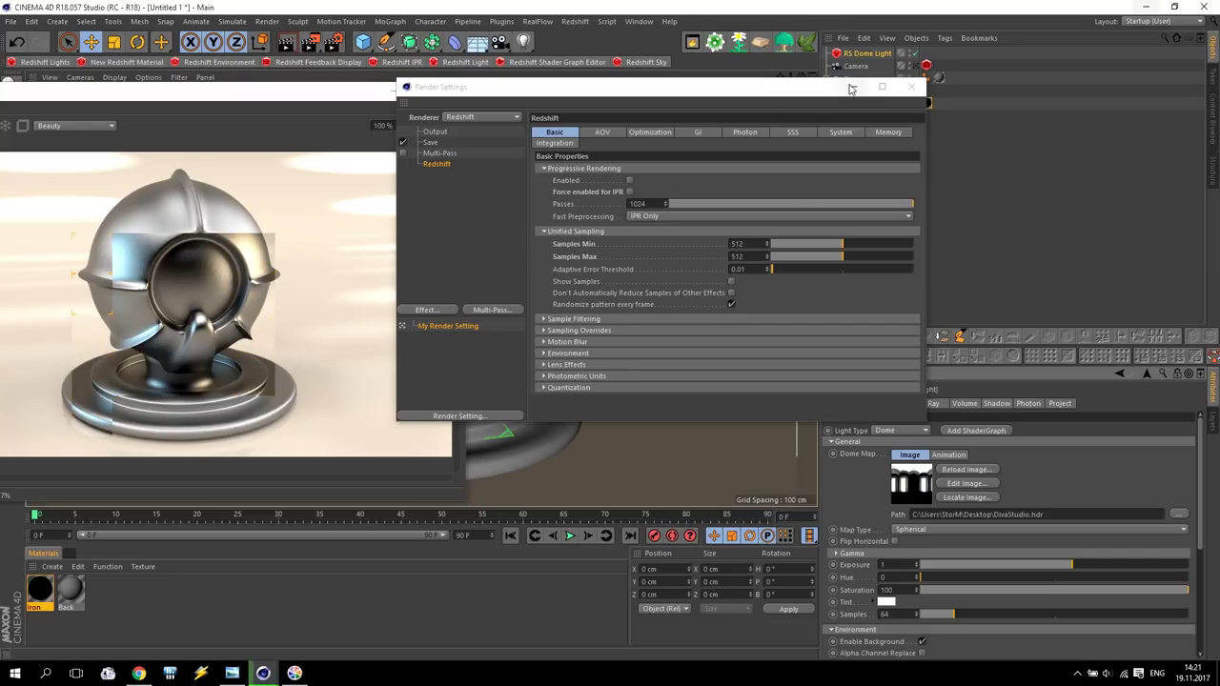
Close Render Settings, compare the lighting with the reference photo, then reopen Render Settings.
click(911, 86)
click(232, 673)
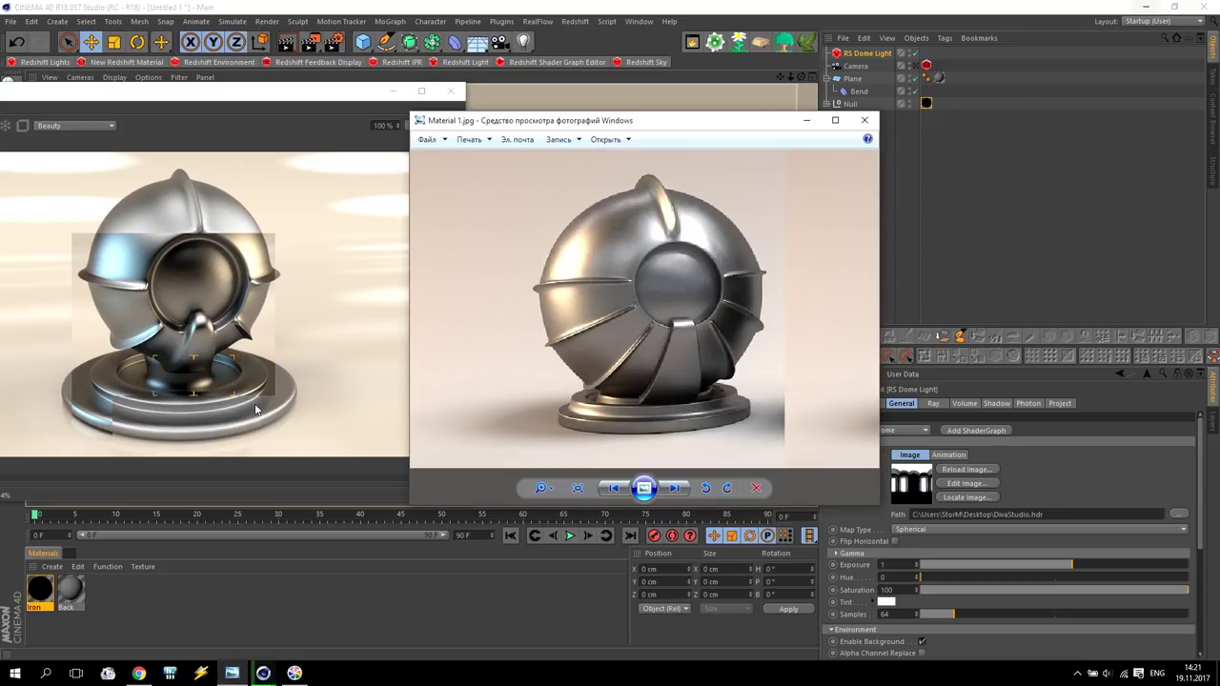
click(810, 124)
click(334, 41)
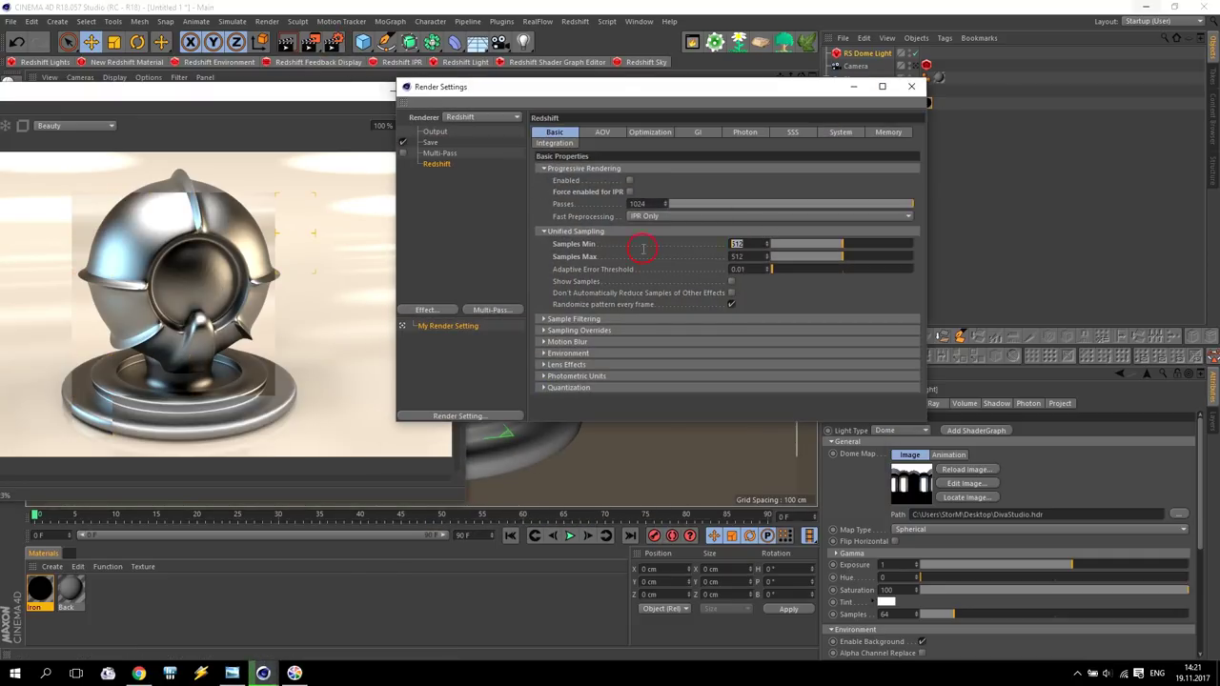
Drop Unified Sampling Samples Min and Samples Max to 64 each, then dismiss Render Settings.
text(64)
key(Tab)
text(64)
click(676, 258)
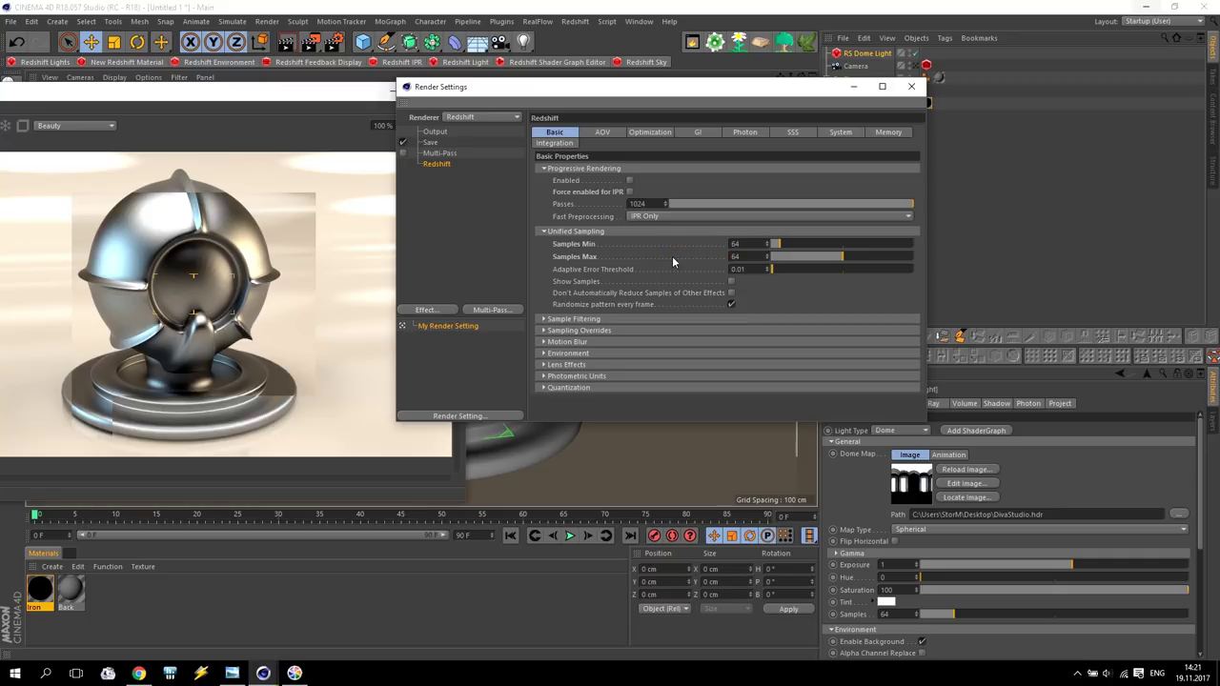
click(853, 87)
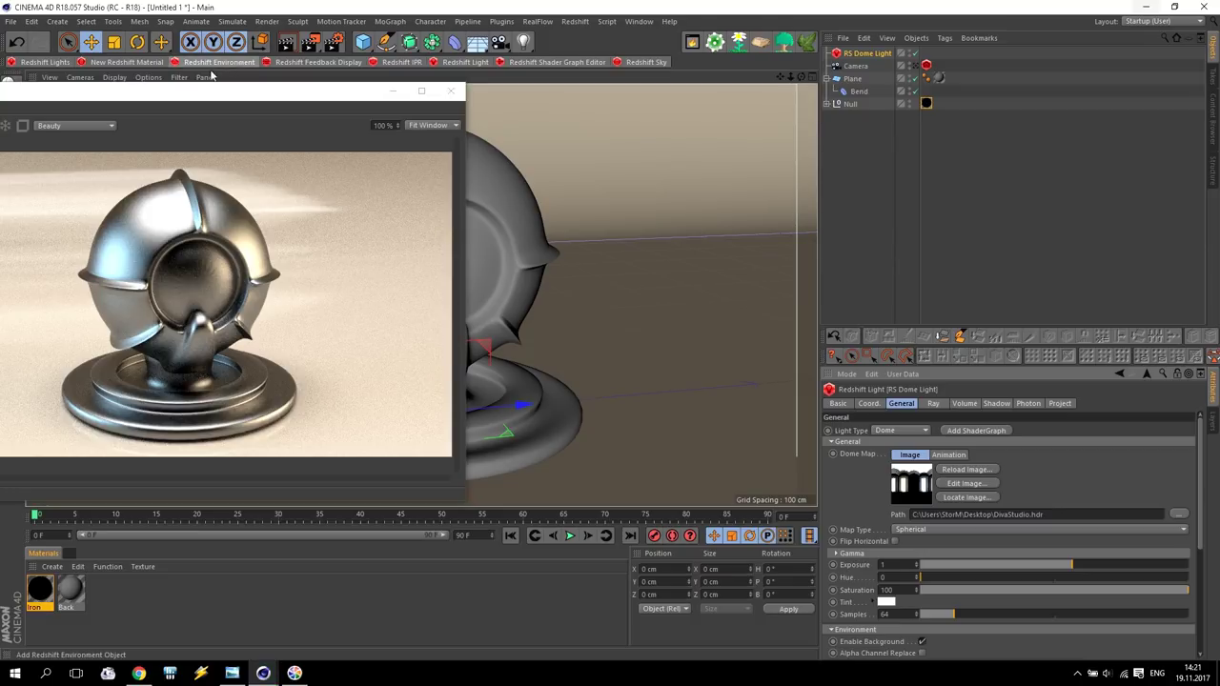
Create a new Redshift material and zoom the reference photo onto its ALUMINIUM sample.
click(126, 62)
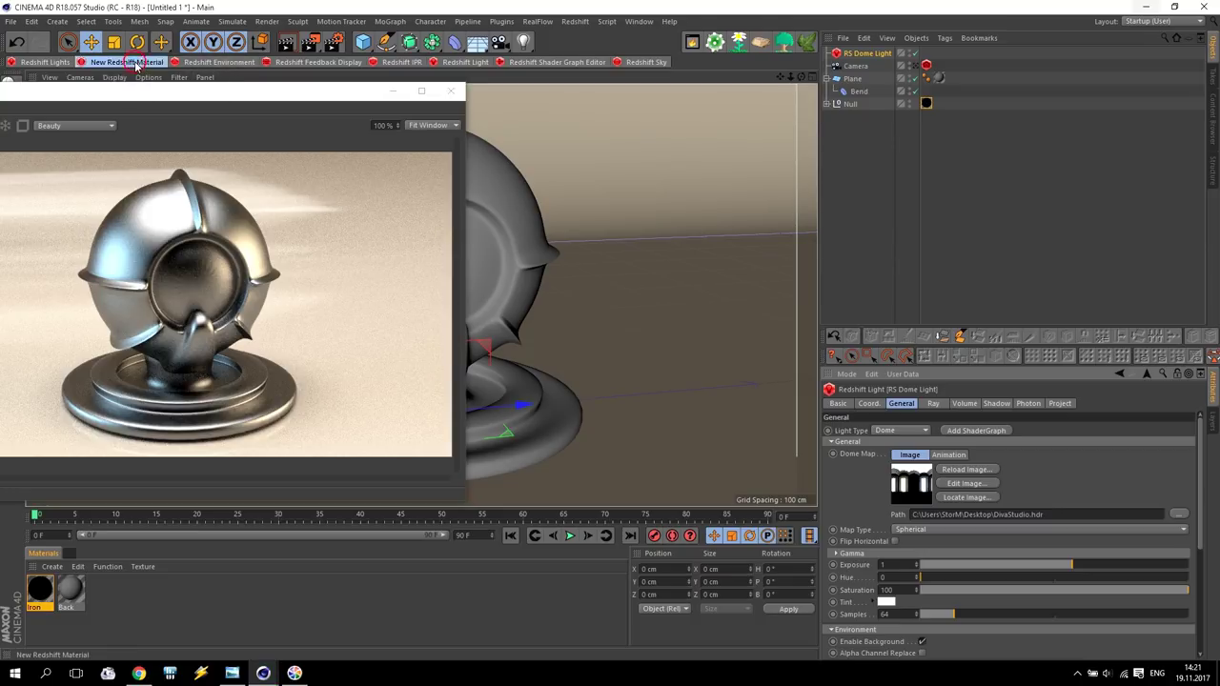
click(231, 673)
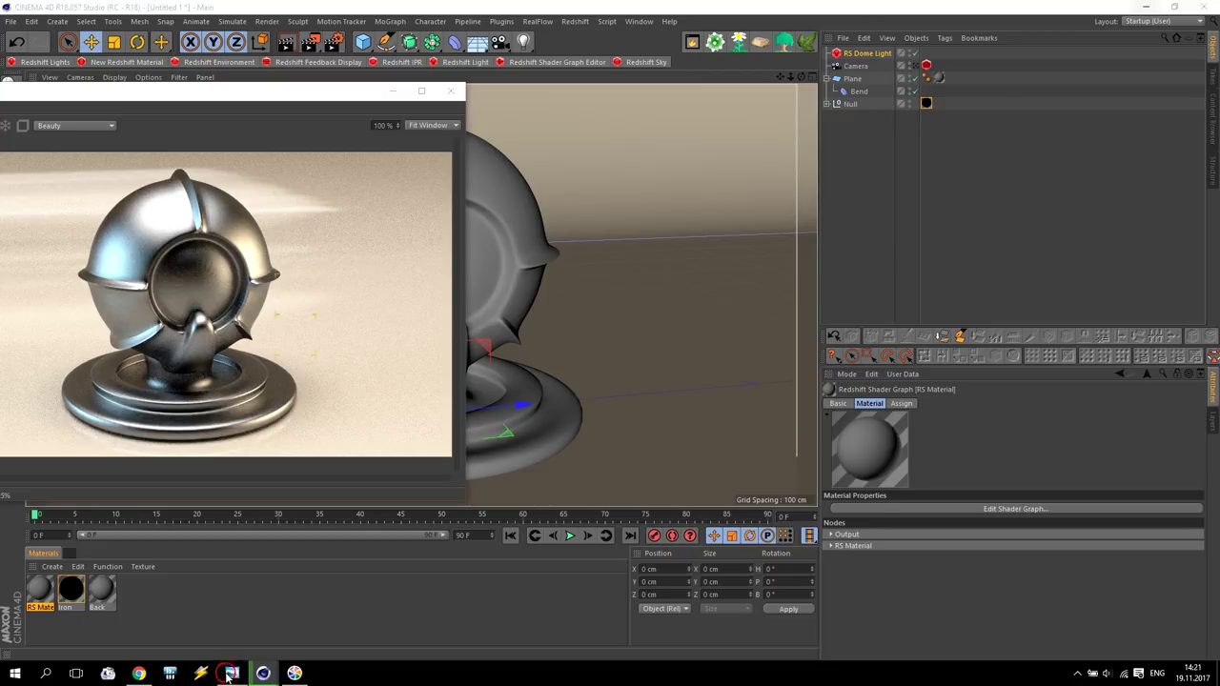
scroll(575, 334, up, 2)
drag(574, 333, 681, 381)
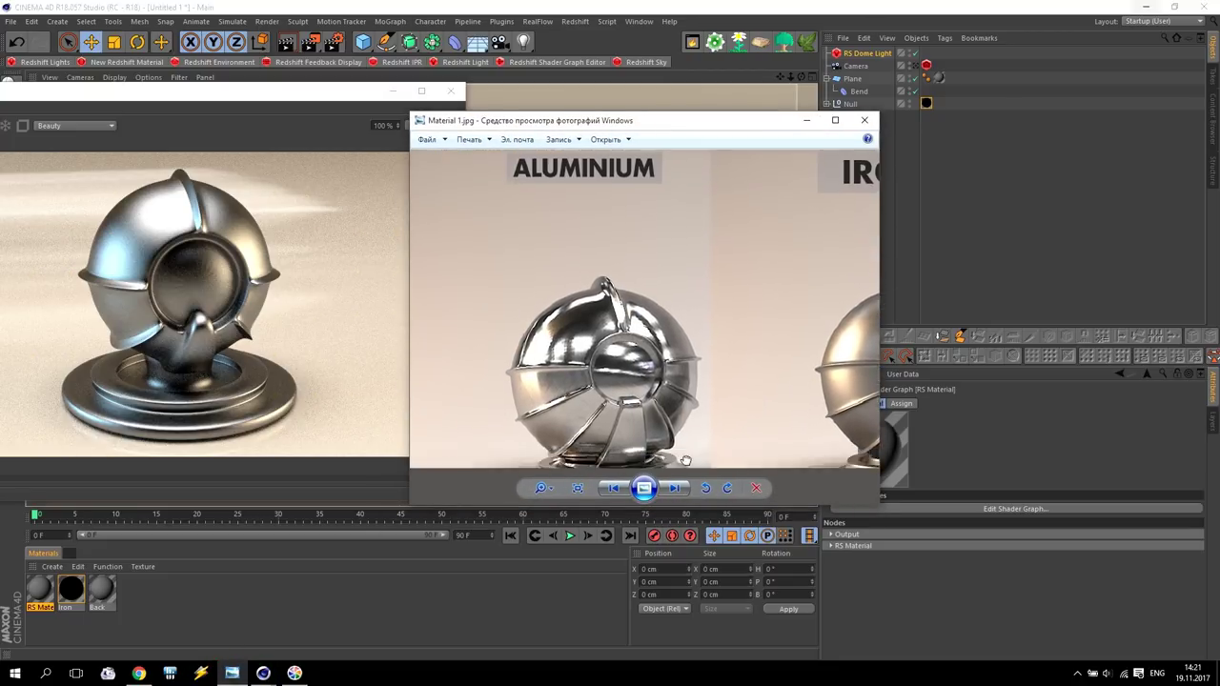
click(41, 607)
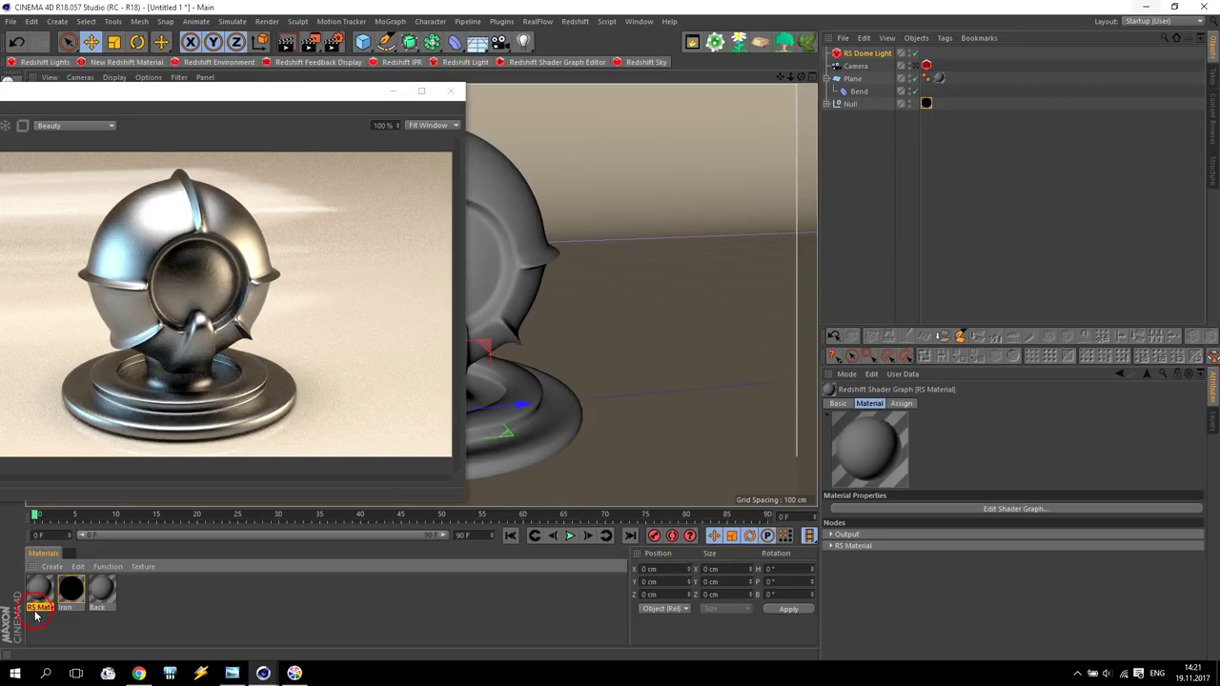
Rename the new material 'Aluminium' and drag it onto the Null's material tag.
click(41, 622)
double_click(40, 608)
text(Alumin)
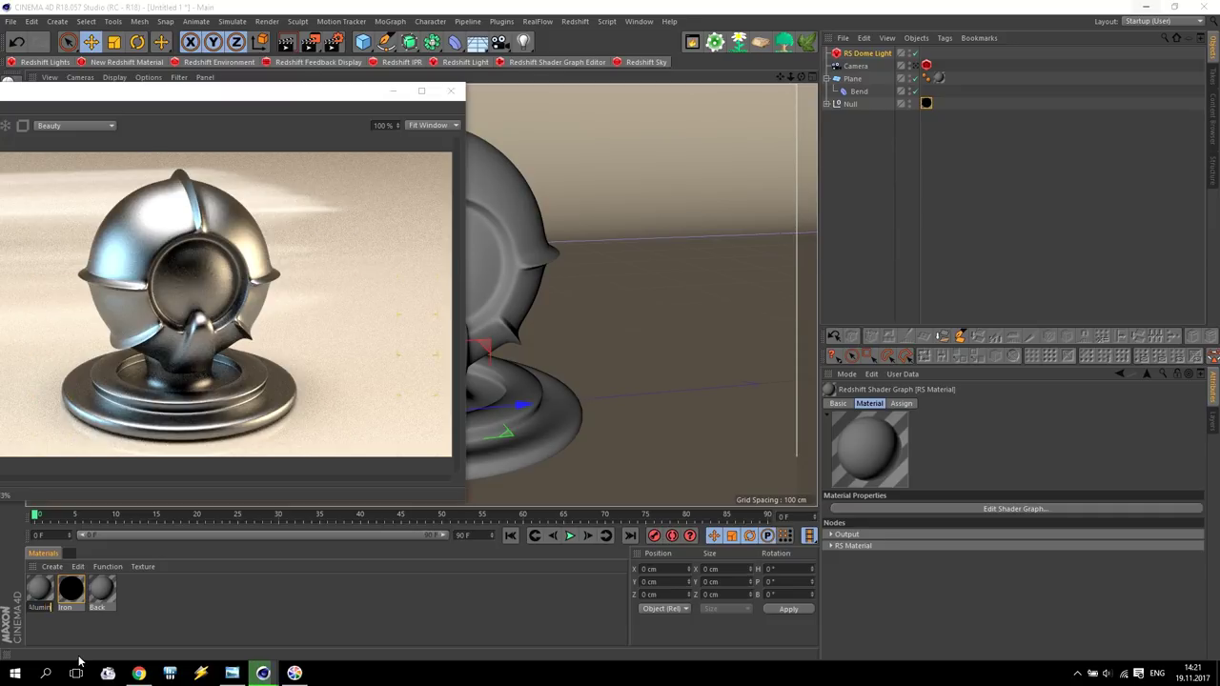
key(Return)
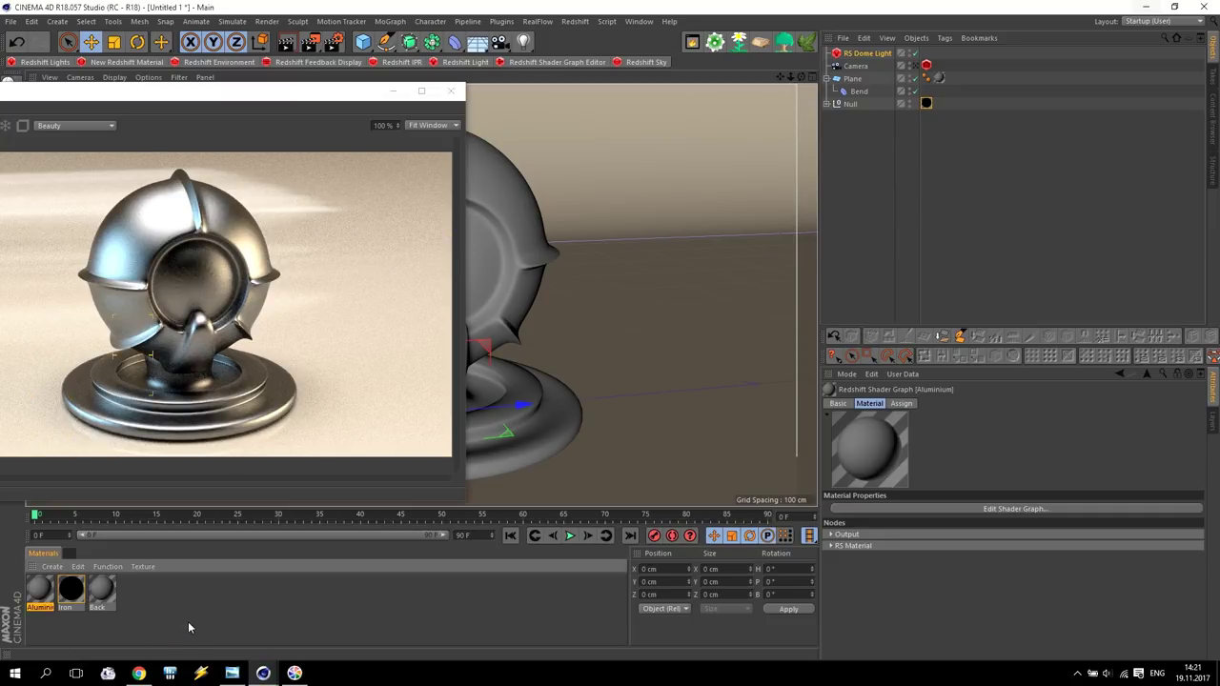
mouse_move(54, 589)
mouse_down()
mouse_move(886, 79)
mouse_move(927, 103)
mouse_up()
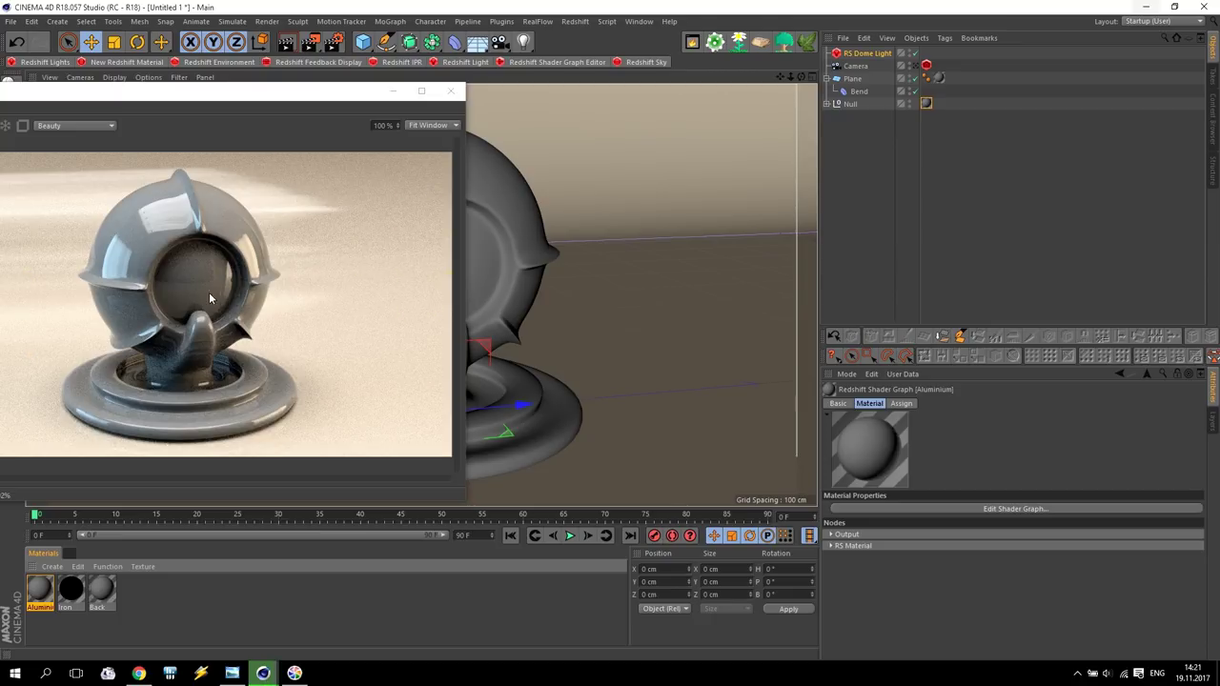
click(230, 673)
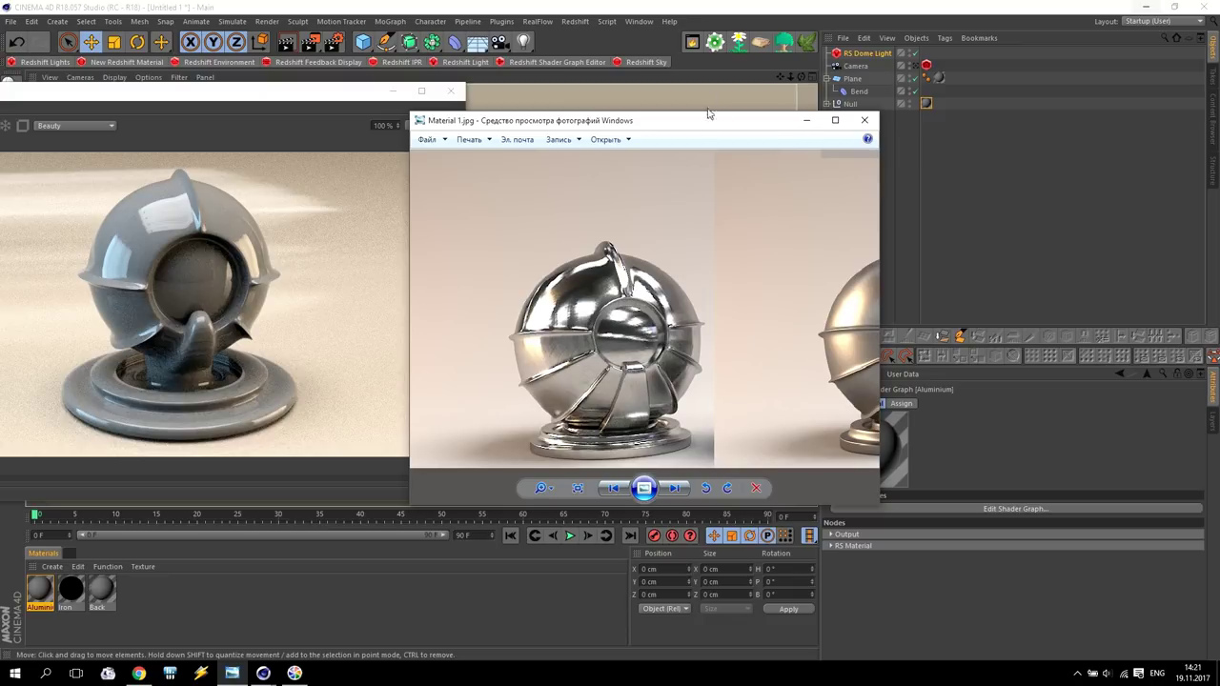
Raise the Photo Viewer, zoom into the chrome sculpture photo, enlarge the window, then minimize it.
drag(709, 113, 702, 49)
scroll(591, 271, up, 2)
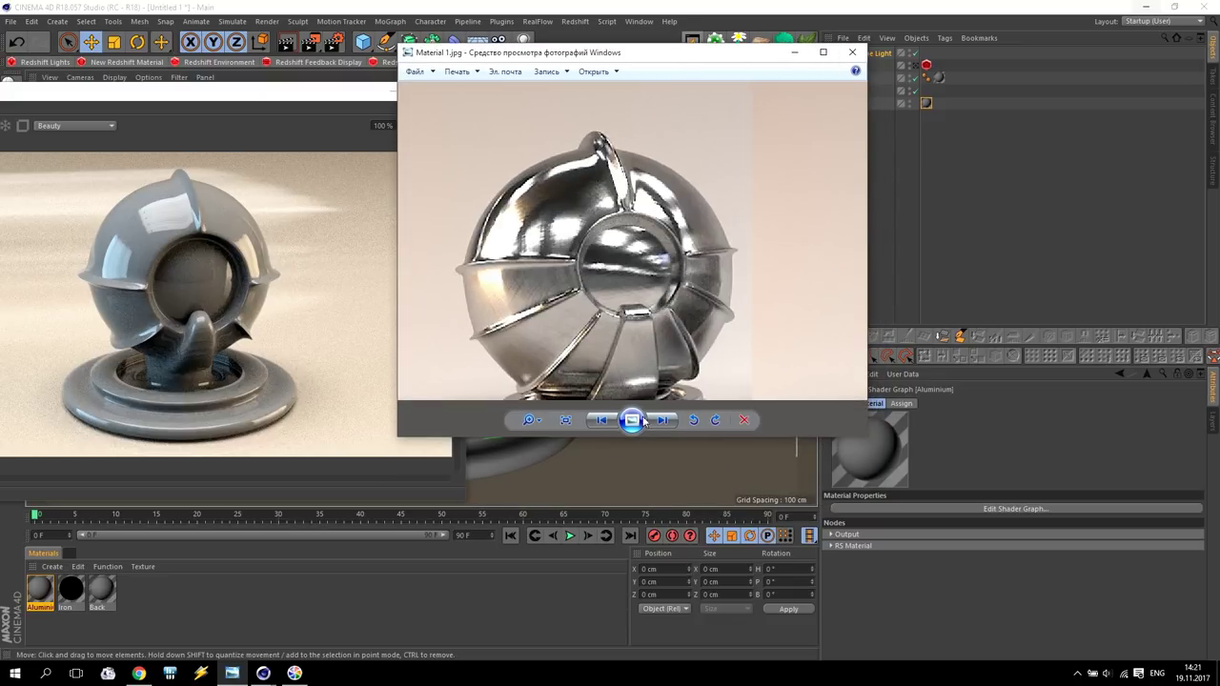
drag(665, 438, 667, 537)
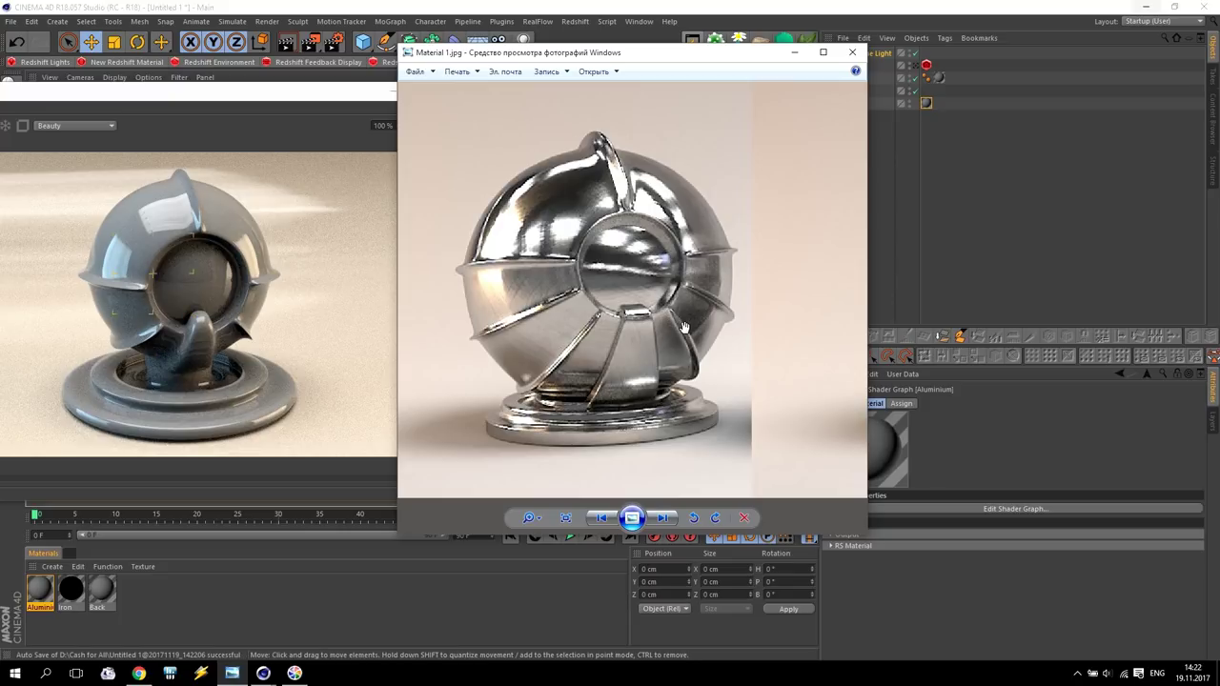
click(795, 53)
Open the Aluminium material's shader graph and arrange the RS Material and Output nodes.
double_click(40, 591)
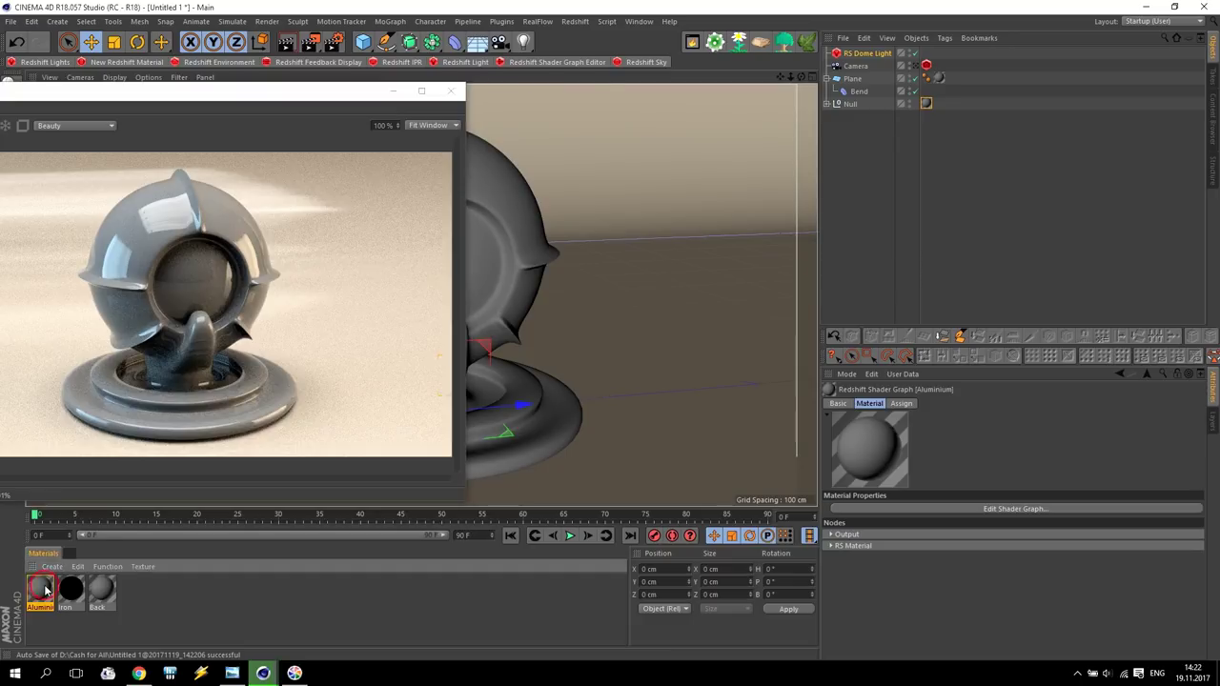
click(394, 131)
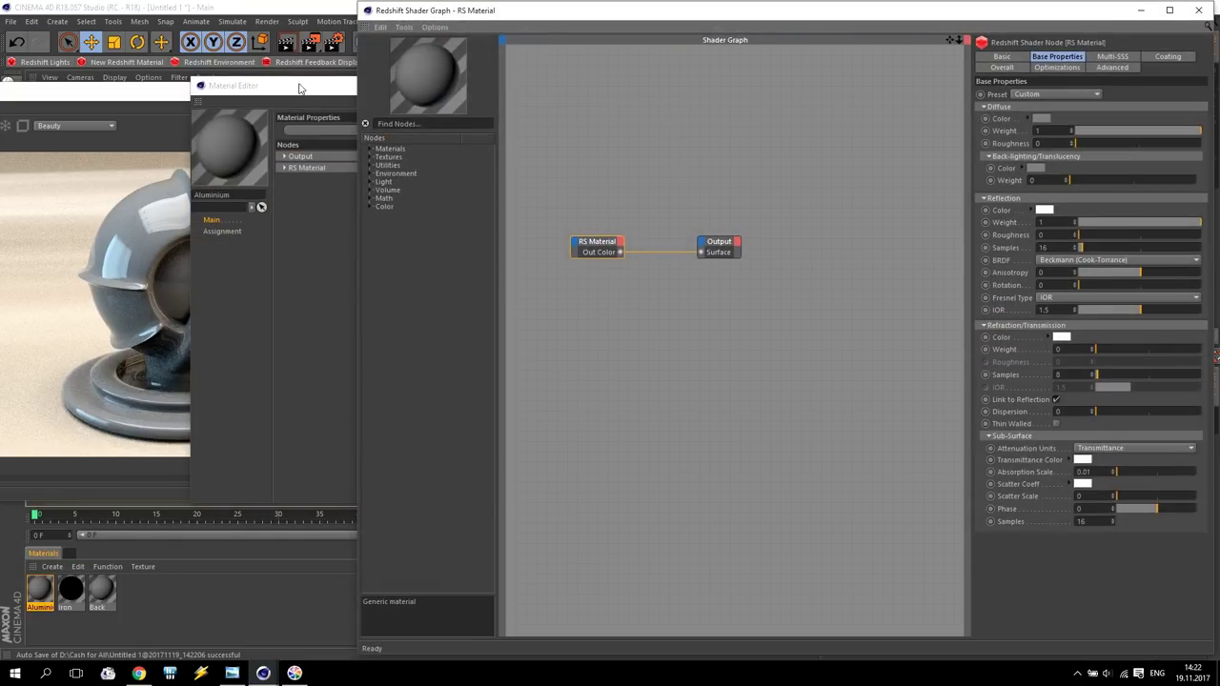
click(298, 90)
click(591, 85)
drag(566, 181, 753, 322)
drag(954, 39, 1118, 103)
click(731, 201)
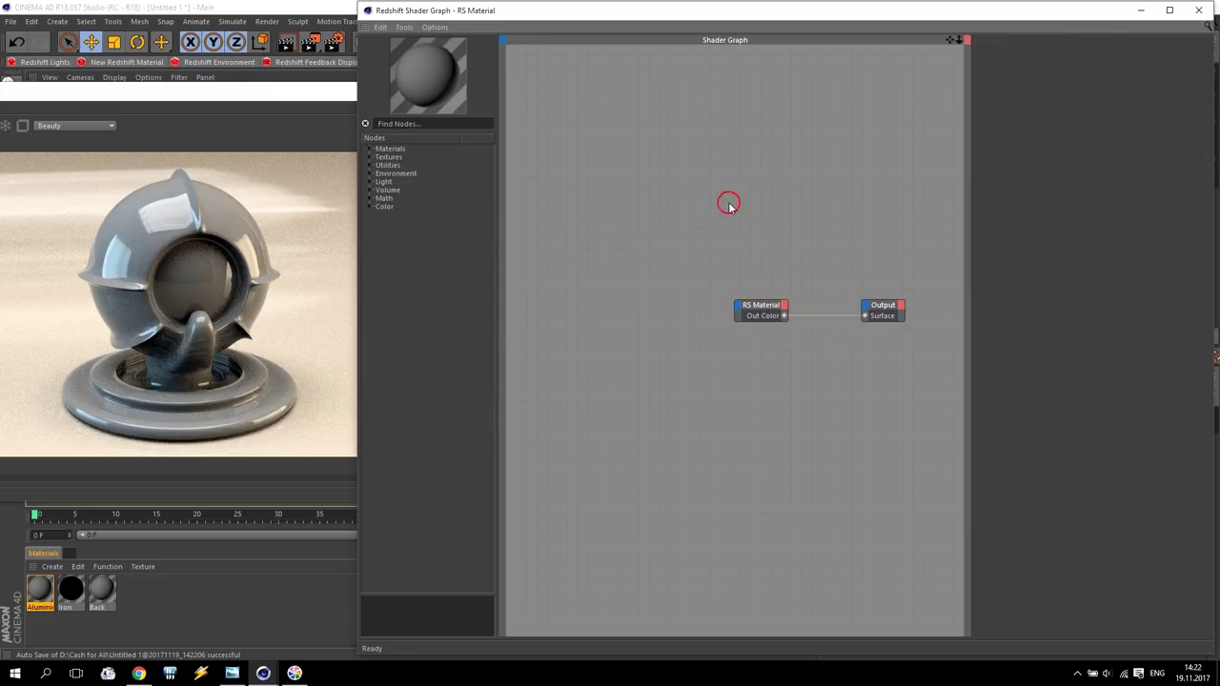
drag(760, 313, 806, 315)
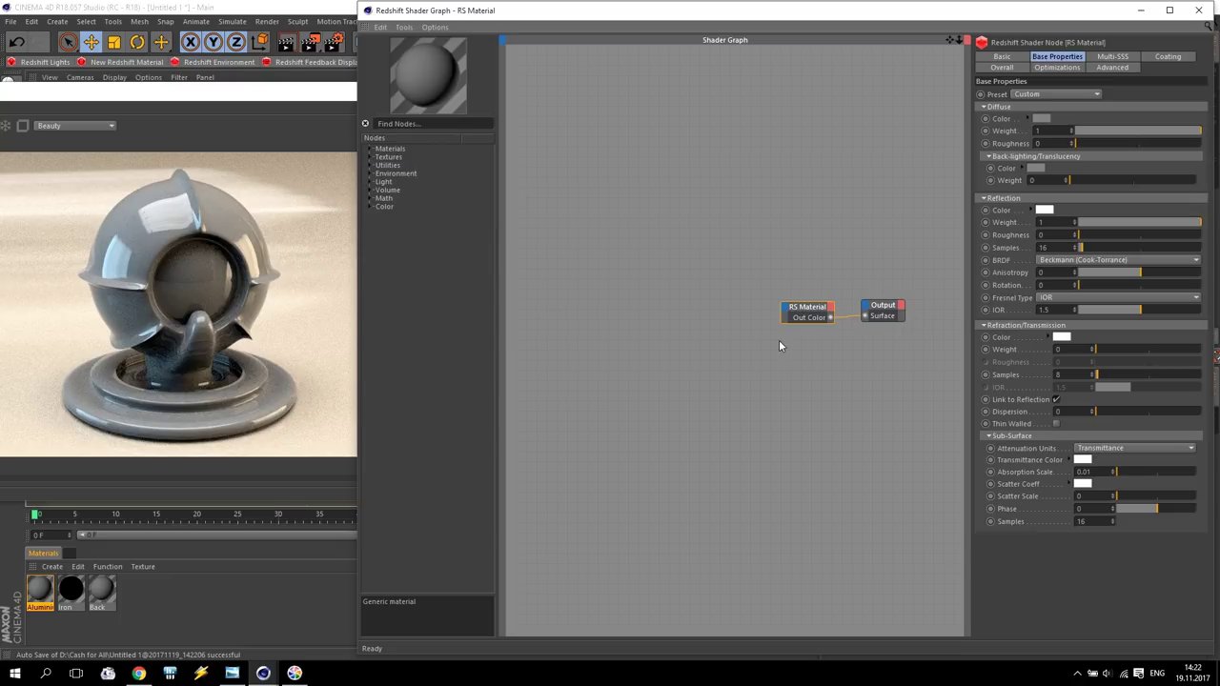
Add an RS Texture node loaded with metal-texture_(30).jpg and expand it in the graph.
click(371, 158)
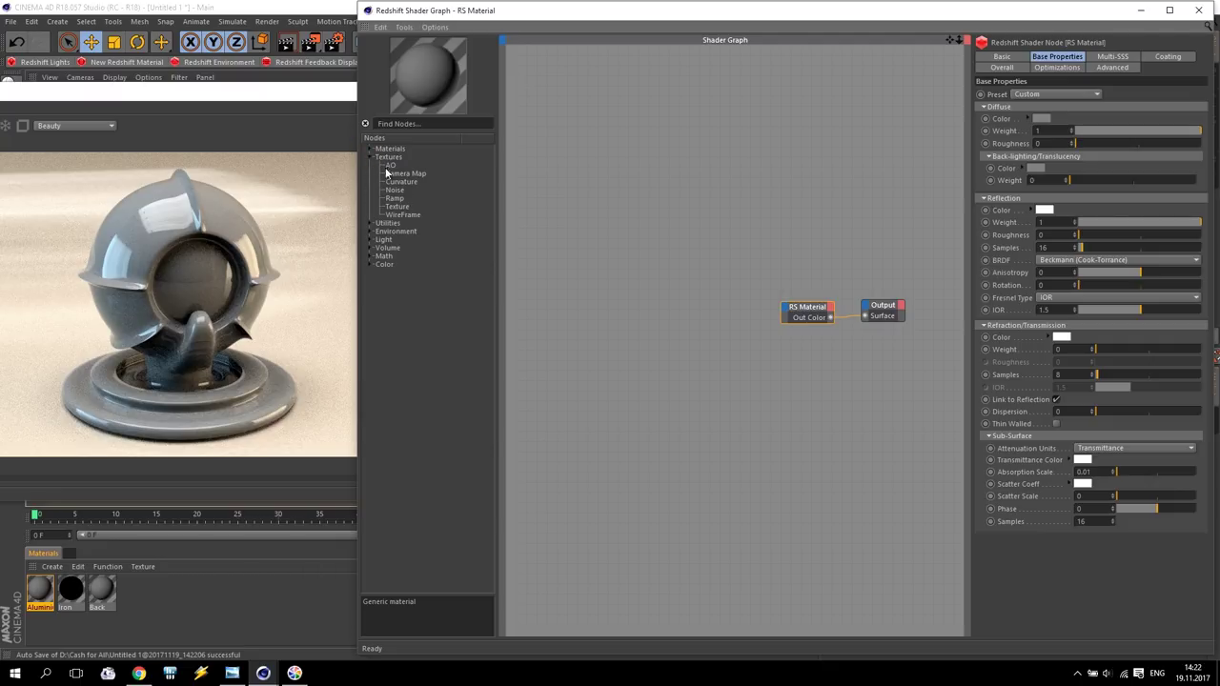
drag(397, 206, 615, 196)
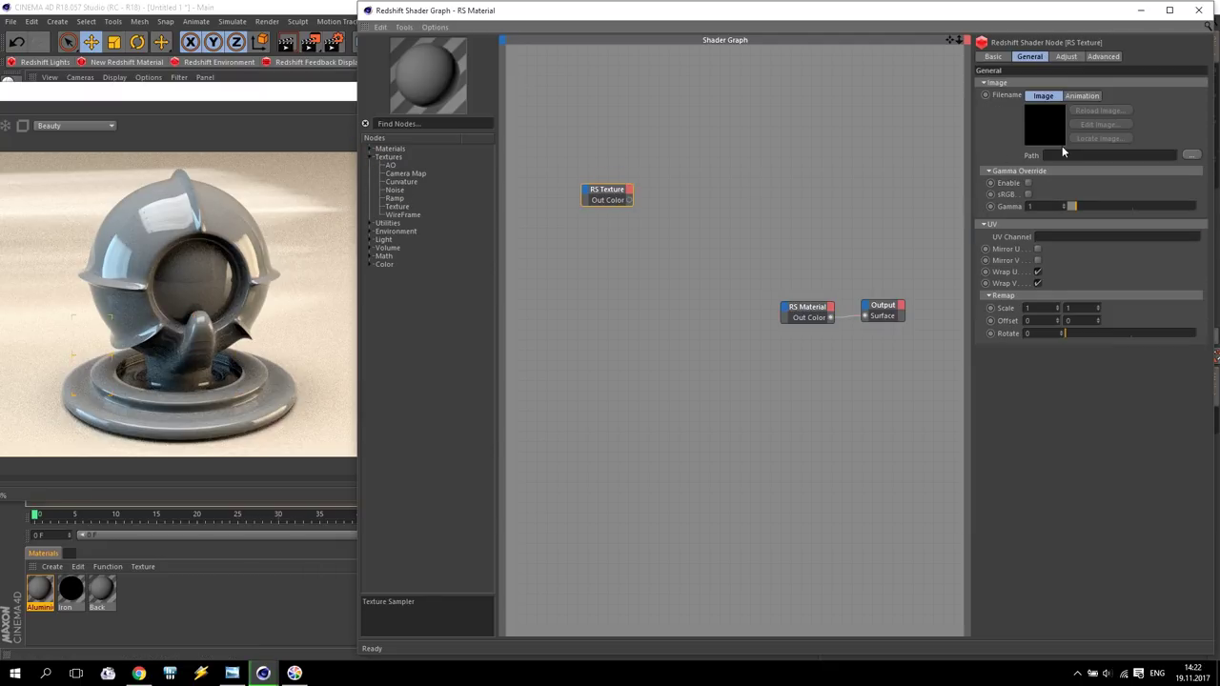
click(1193, 154)
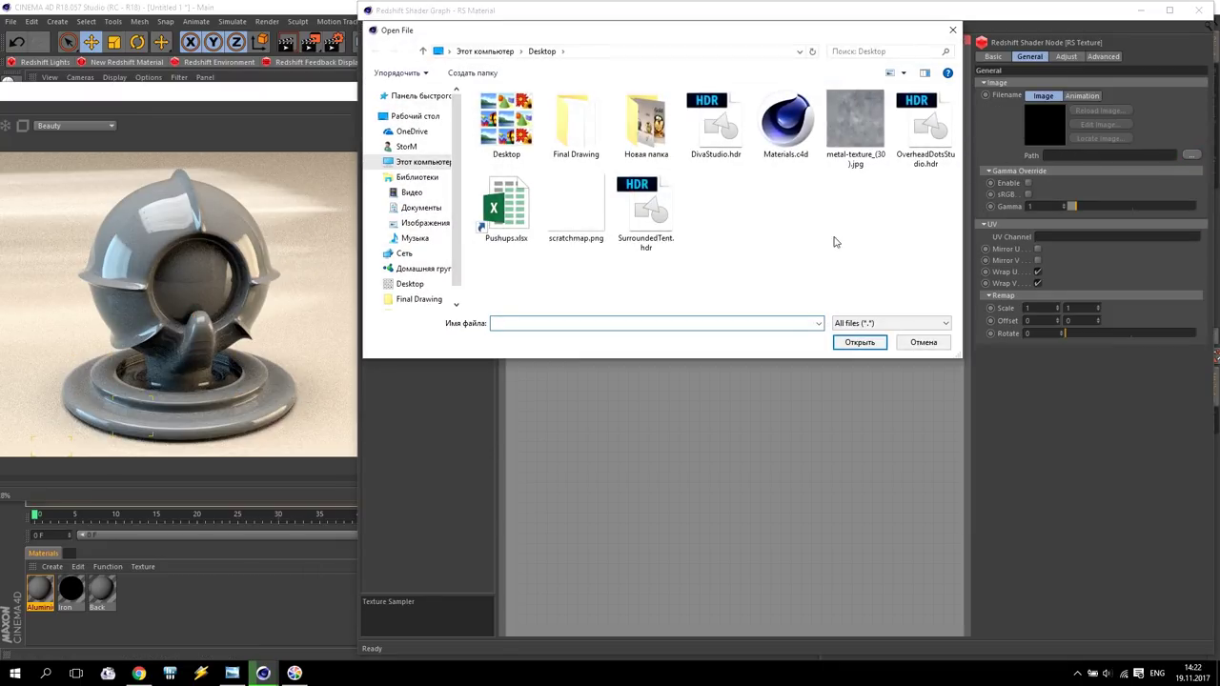
click(862, 141)
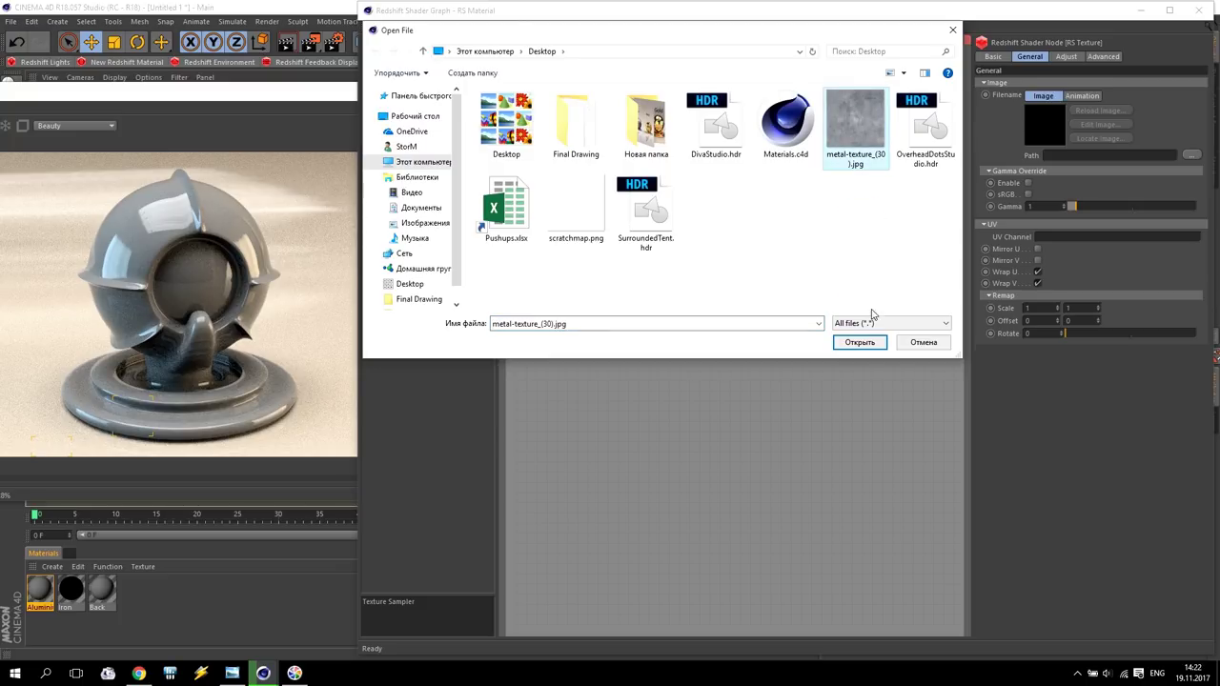
click(860, 343)
click(600, 192)
drag(600, 192, 651, 221)
click(585, 215)
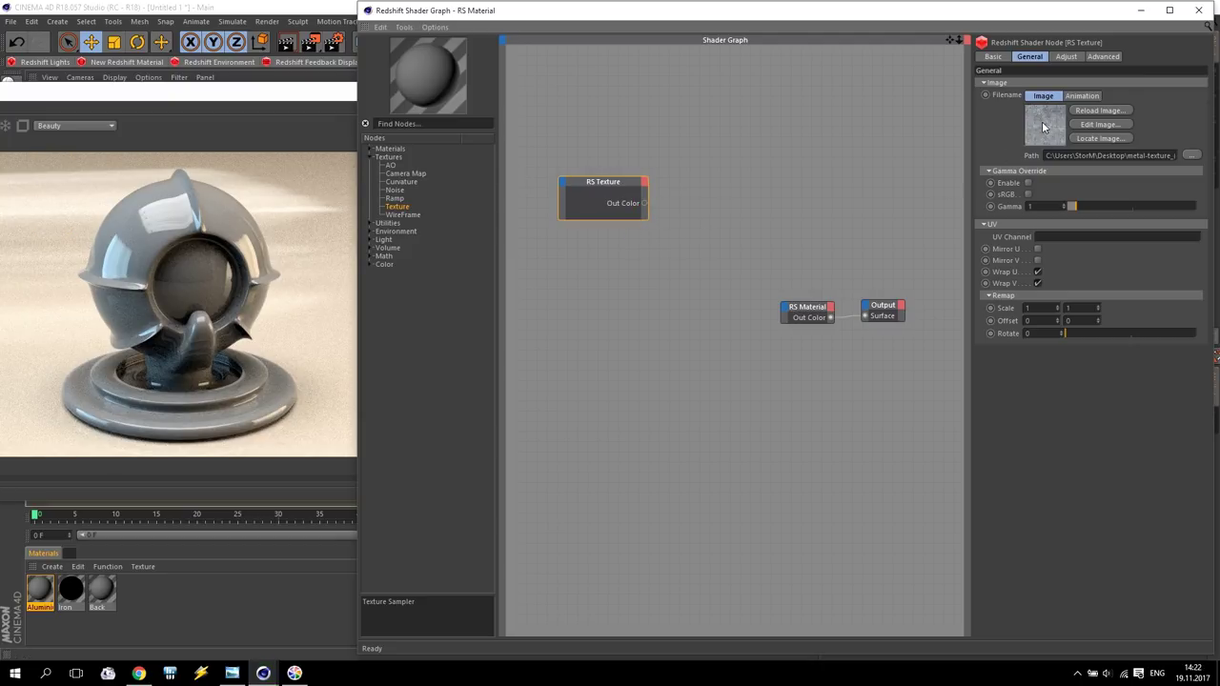
Switch to Chrome and flip between the aduvan.ru and render911.ru metal textures tabs.
click(140, 674)
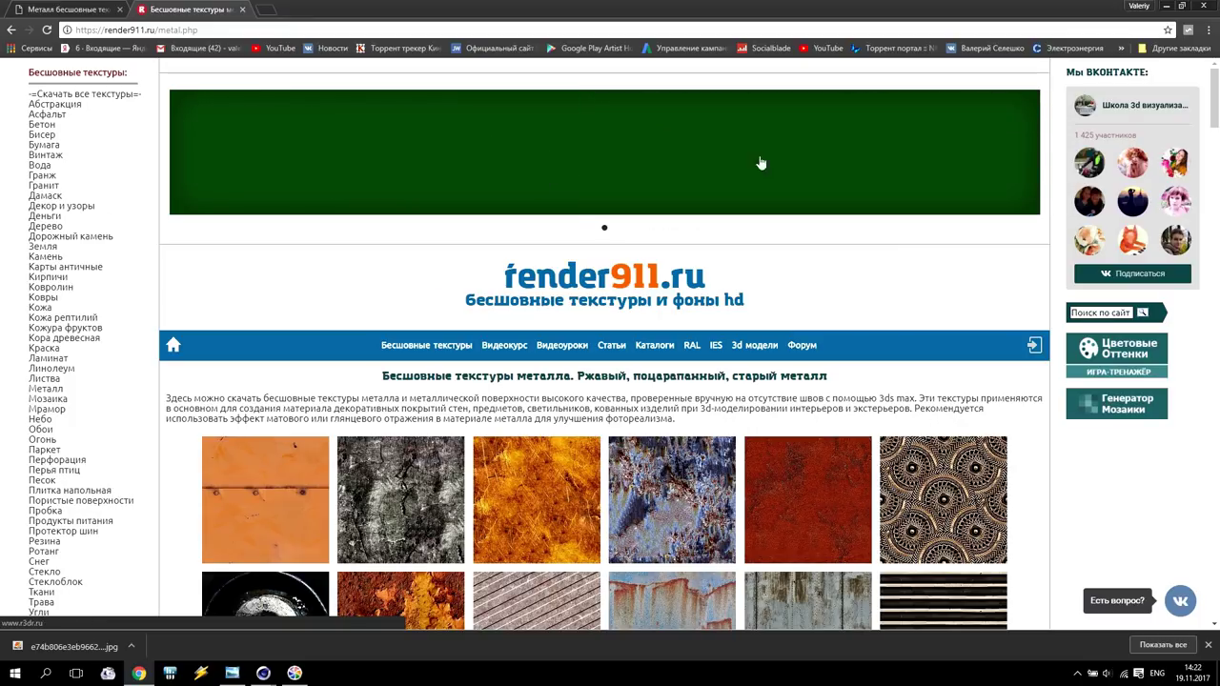
key(ctrl+shift+Tab)
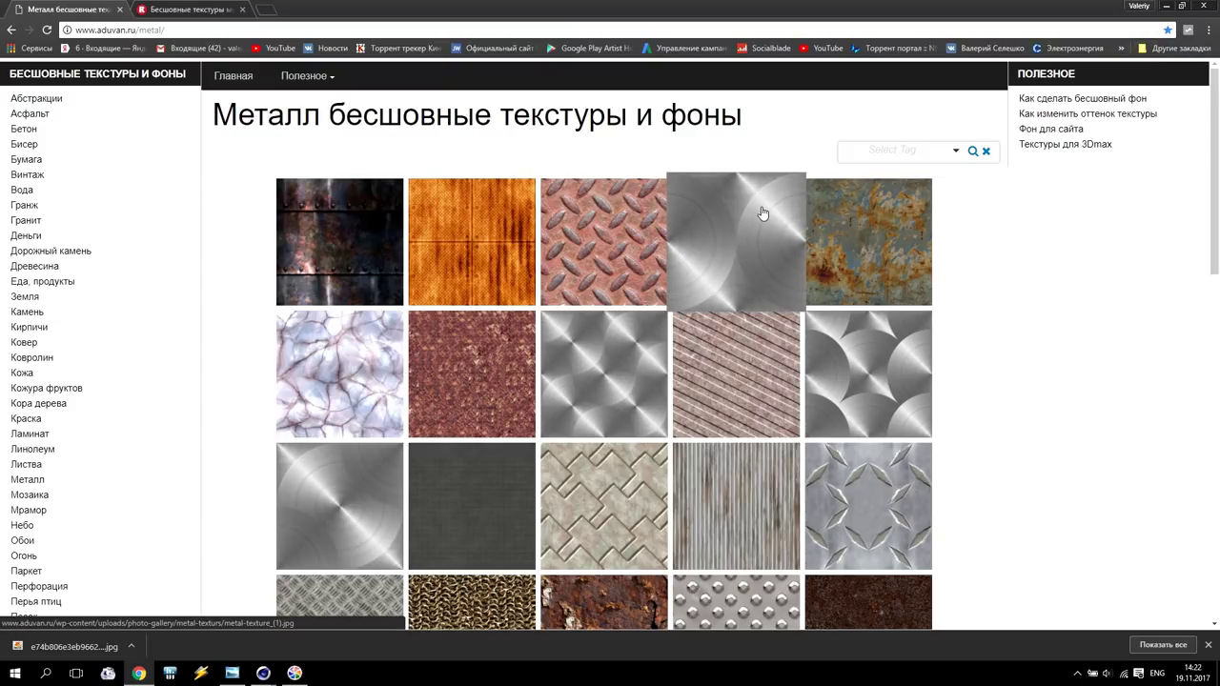
click(168, 30)
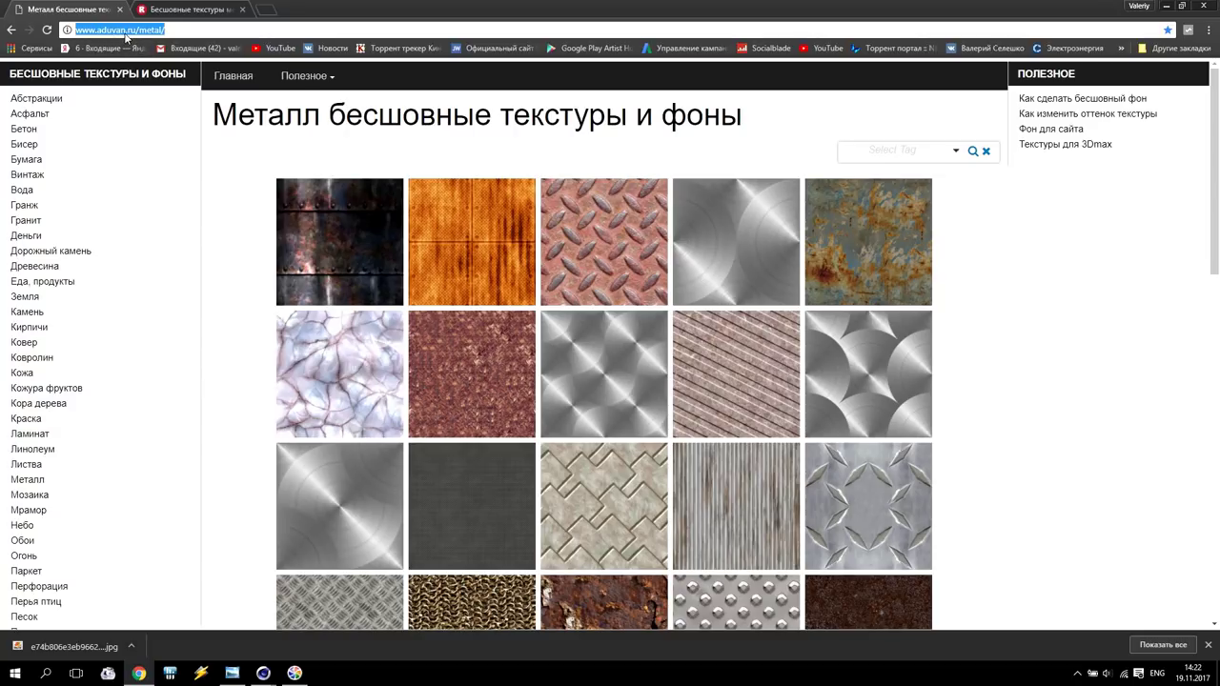
click(176, 13)
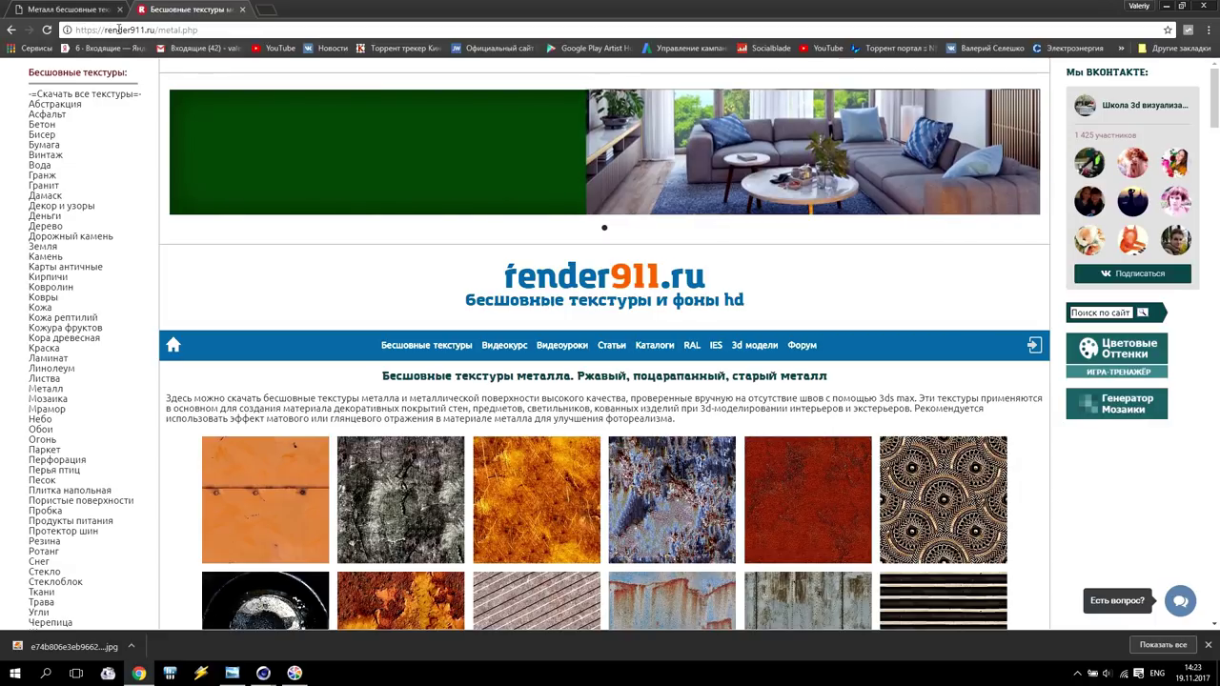
click(68, 10)
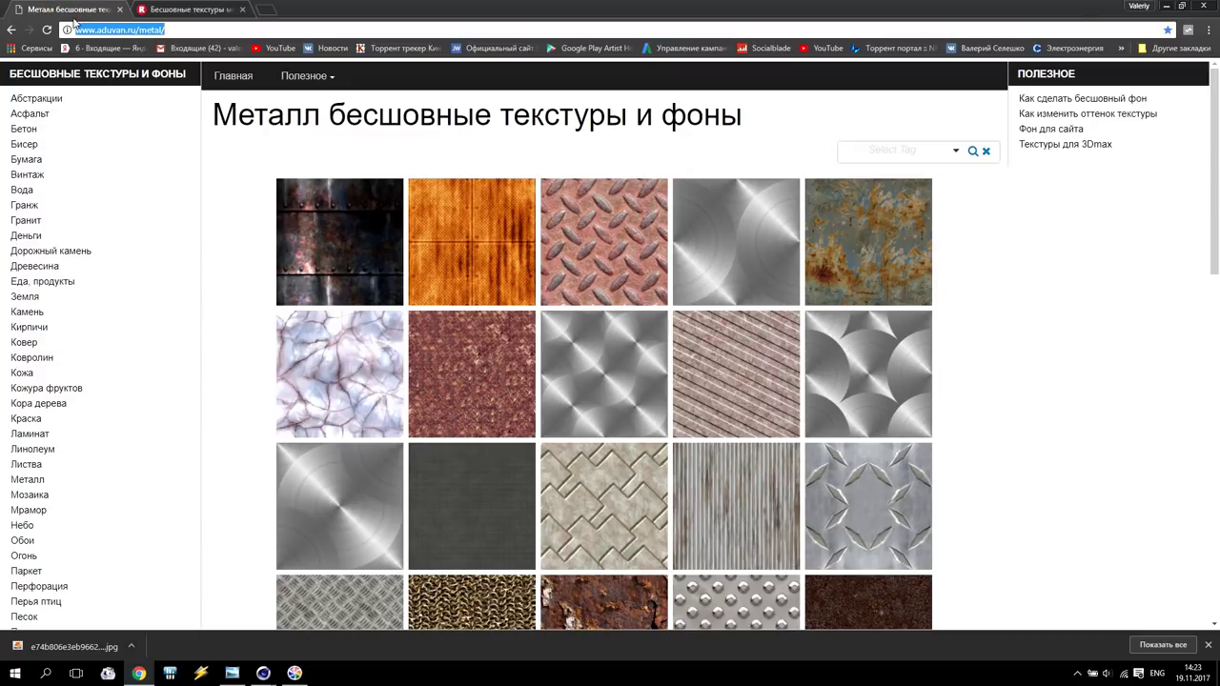
click(209, 29)
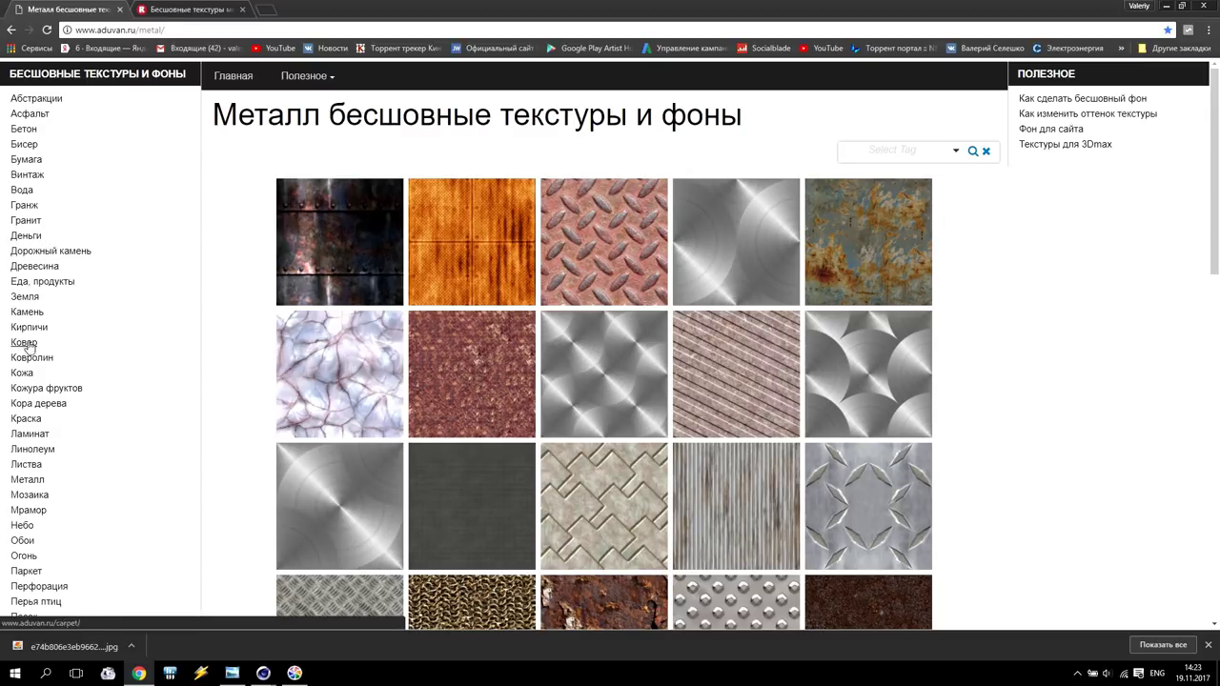
Scroll the aduvan.ru category list and open the 'Снег, лед' snow and ice textures.
click(41, 221)
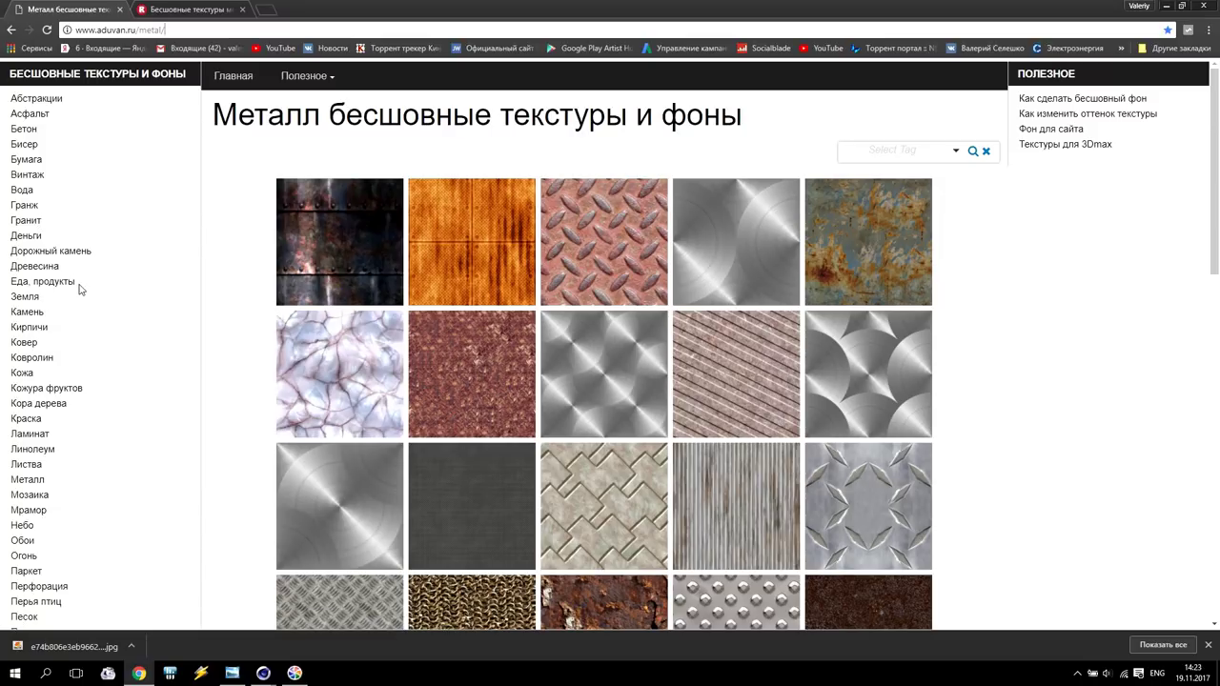
scroll(102, 426, down, 1)
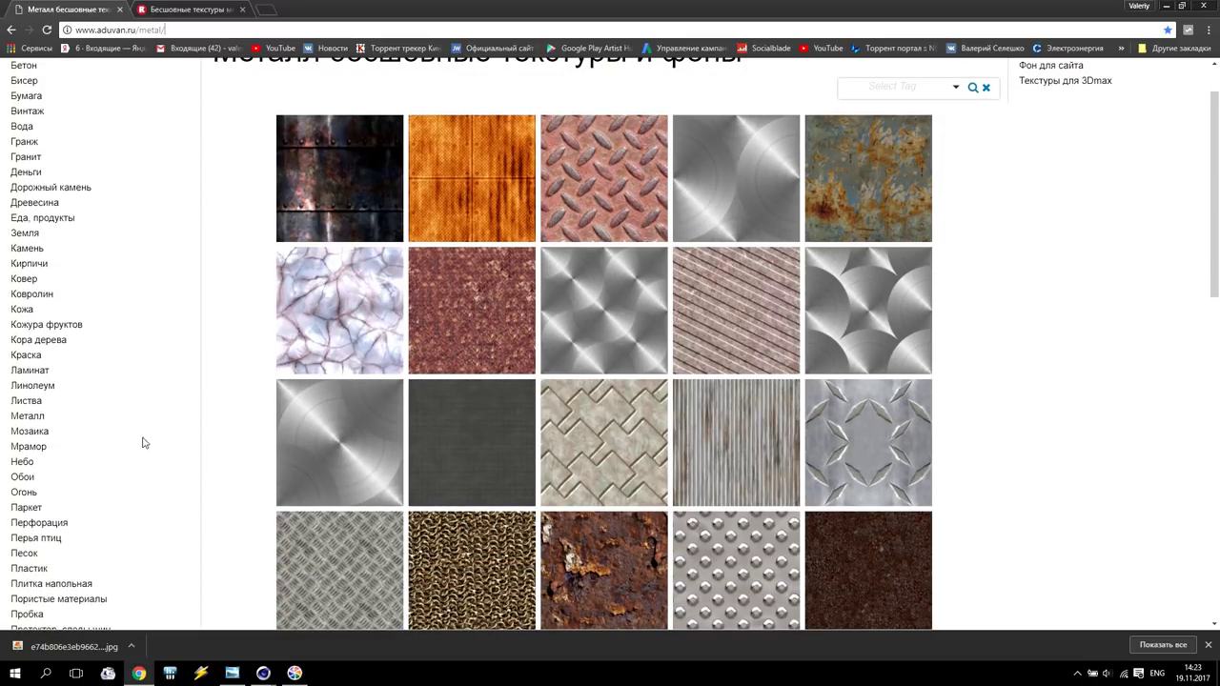
scroll(152, 450, down, 3)
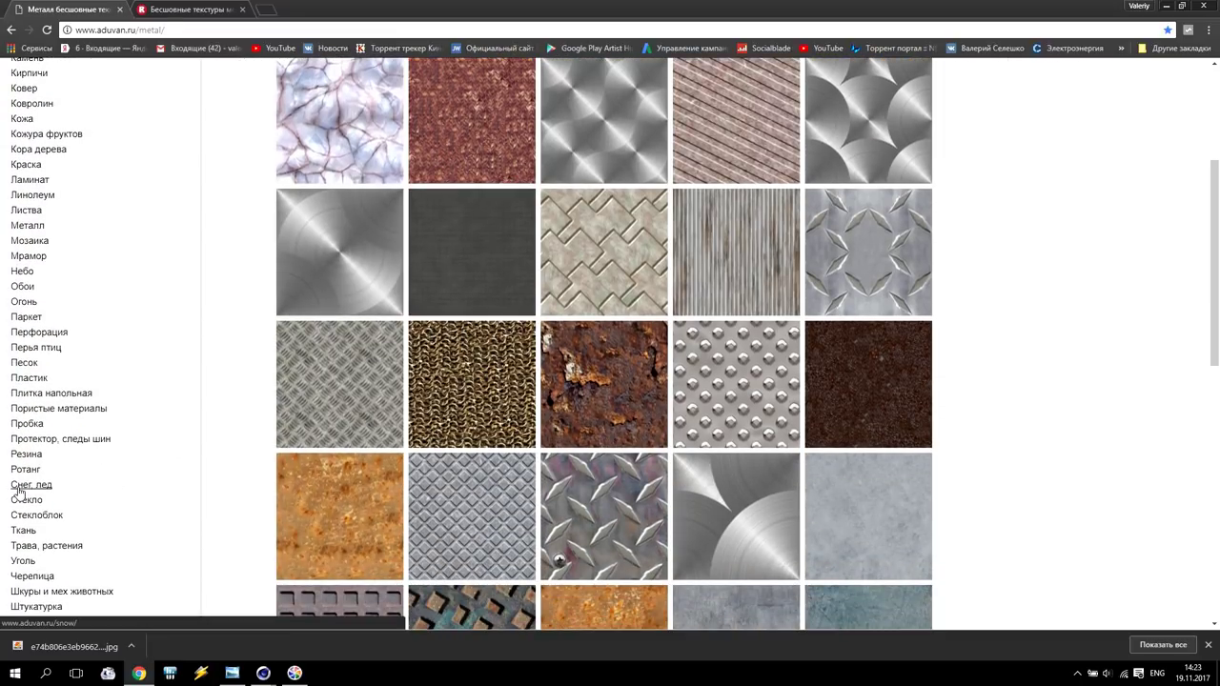
click(17, 488)
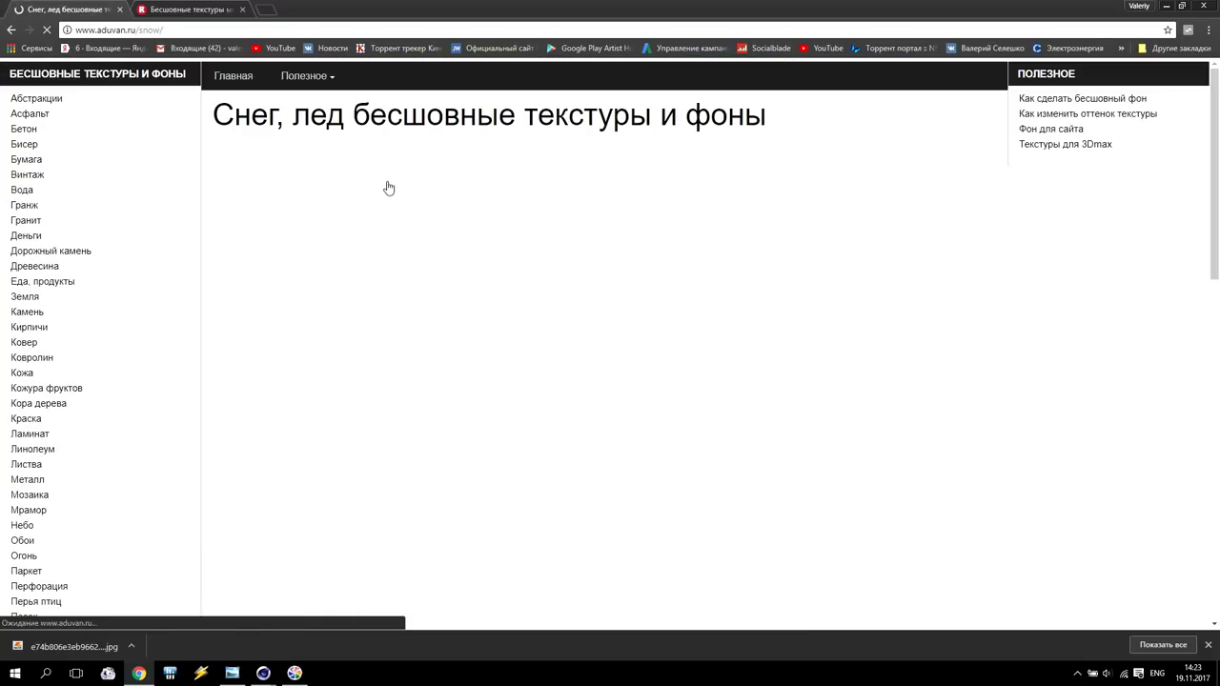
Browse the aduvan.ru snow textures gallery and enlarge the second snow texture preview.
click(383, 197)
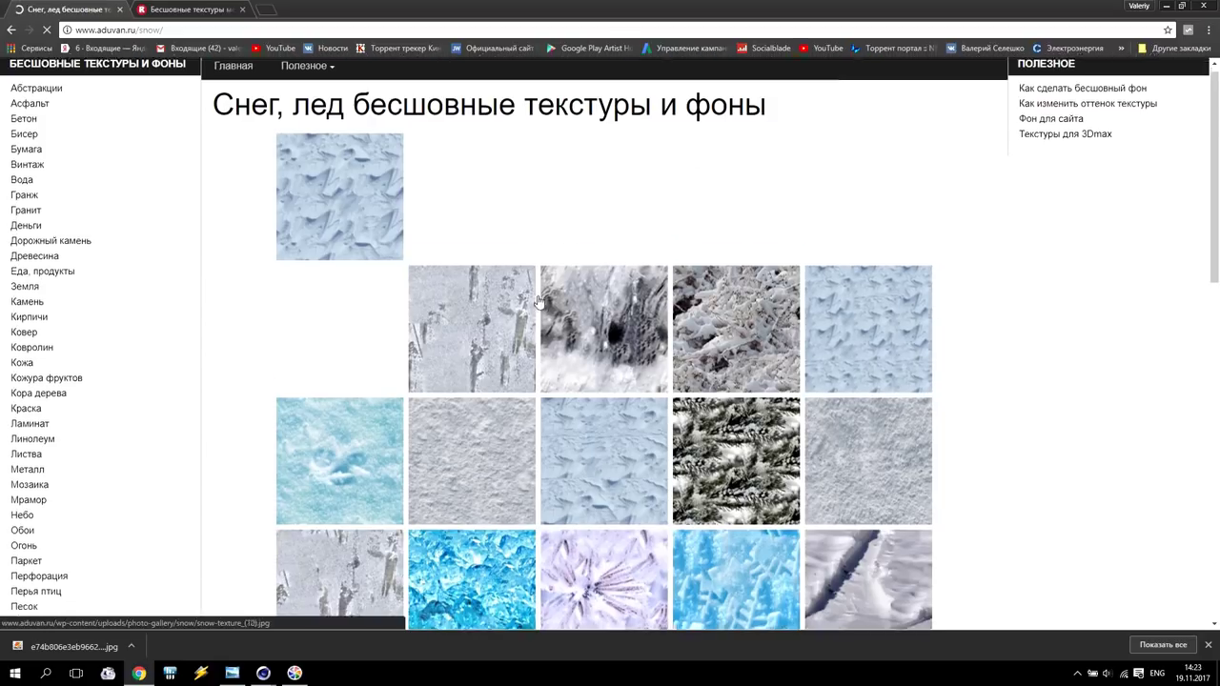
scroll(762, 200, down, 2)
scroll(753, 190, up, 2)
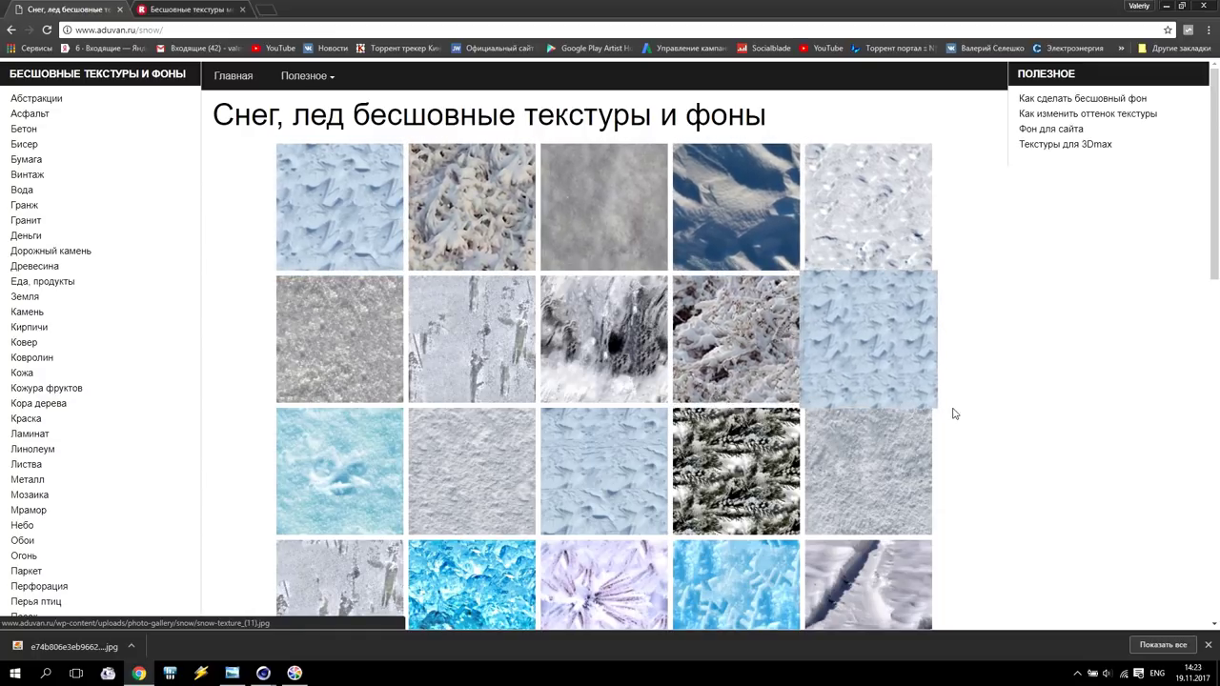
scroll(538, 329, down, 8)
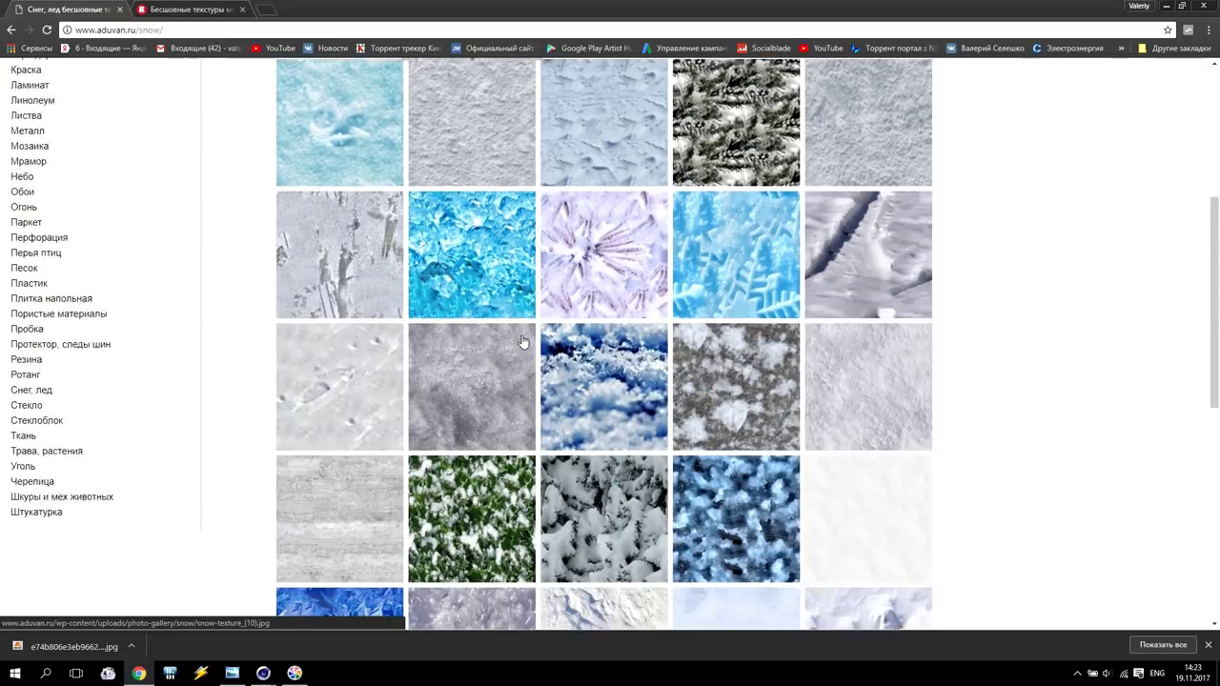
scroll(531, 341, up, 5)
scroll(531, 342, up, 4)
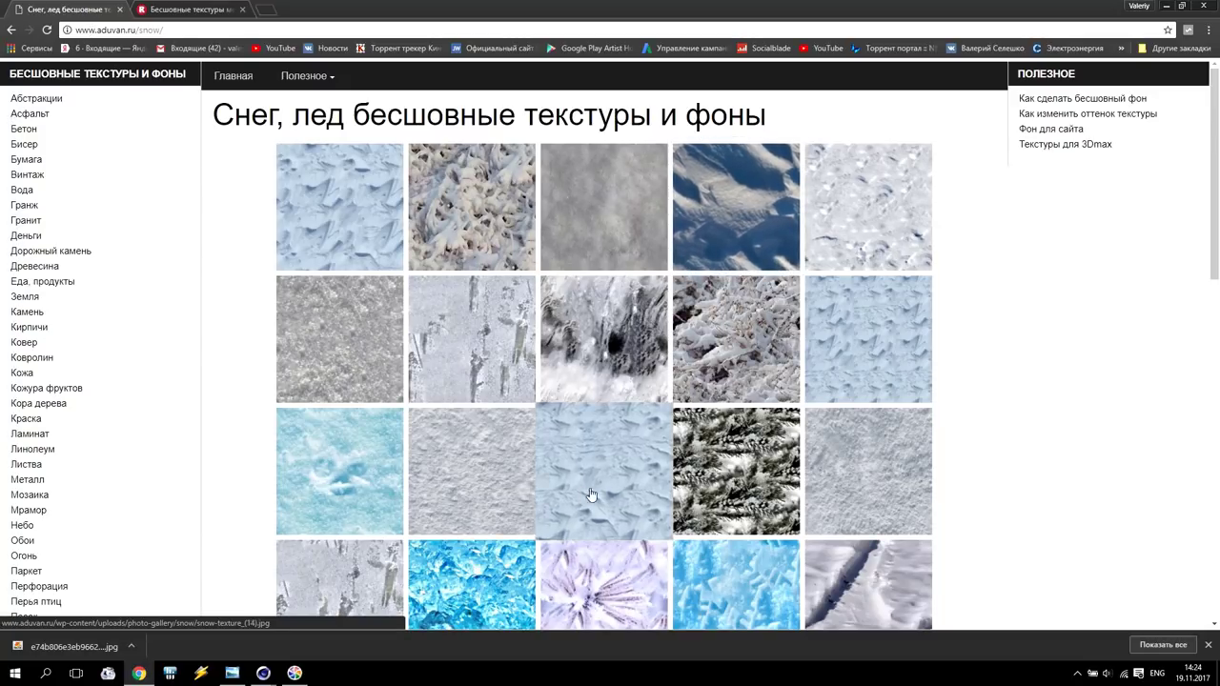
click(474, 213)
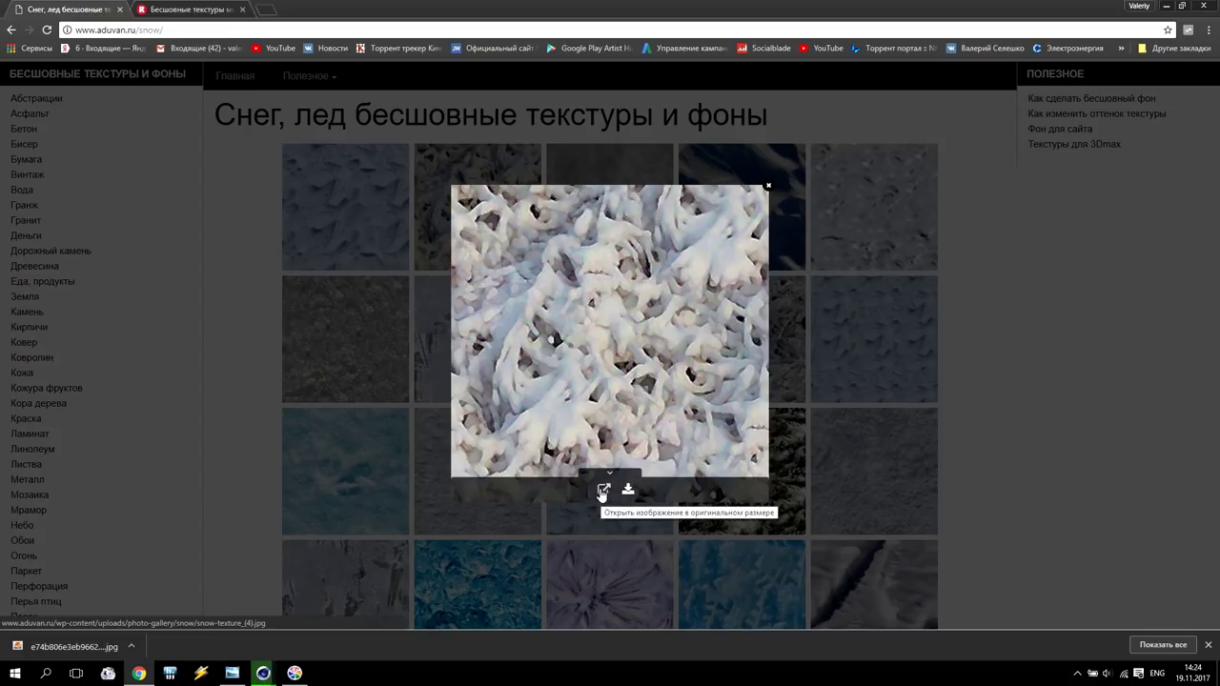
View snow-texture_(4).jpg at original size, close it and the preview, then return to render911.ru.
click(603, 491)
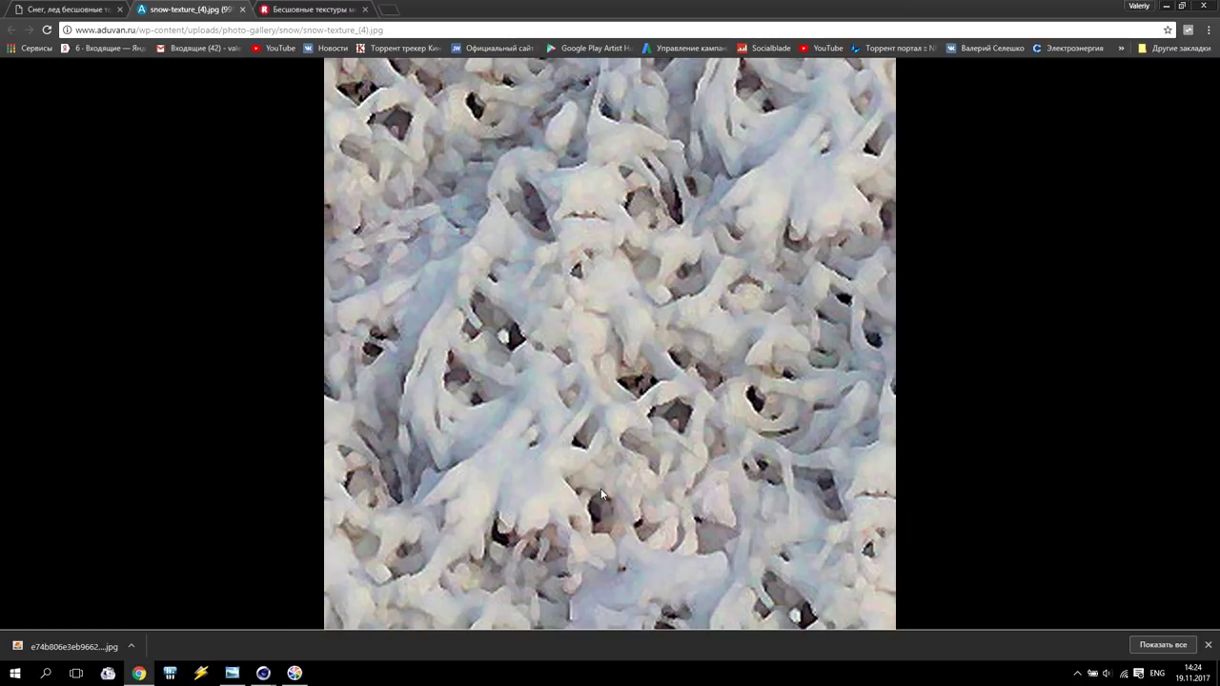
right_click(511, 151)
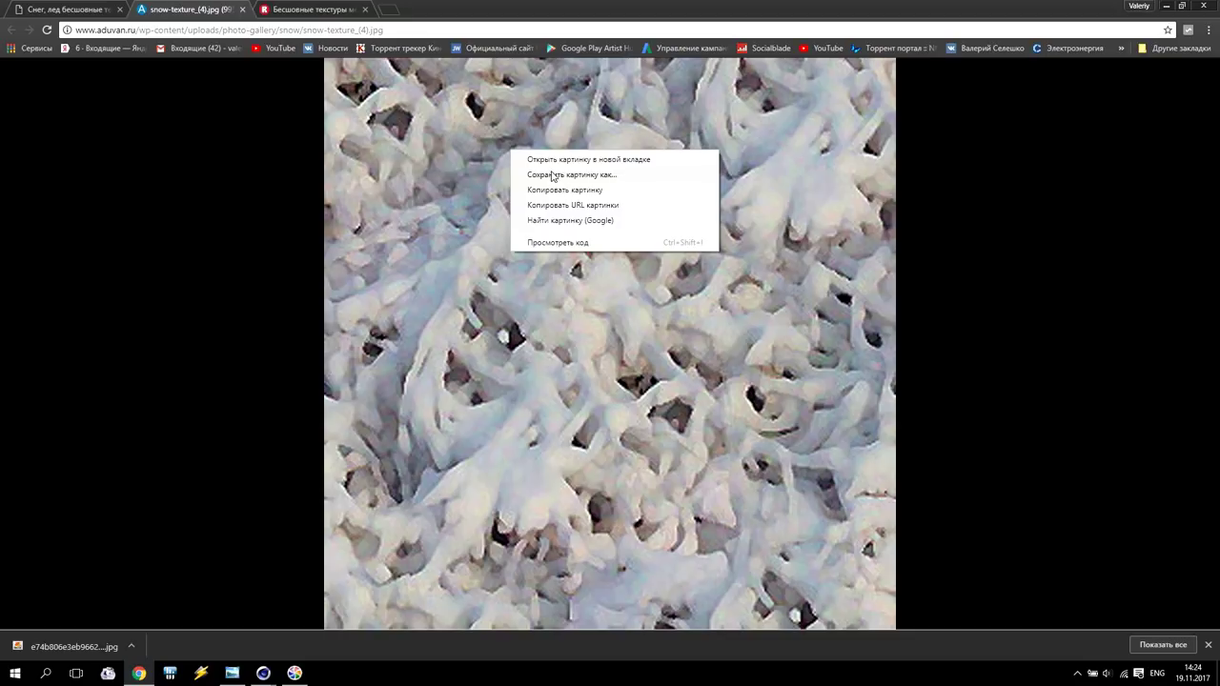
click(430, 210)
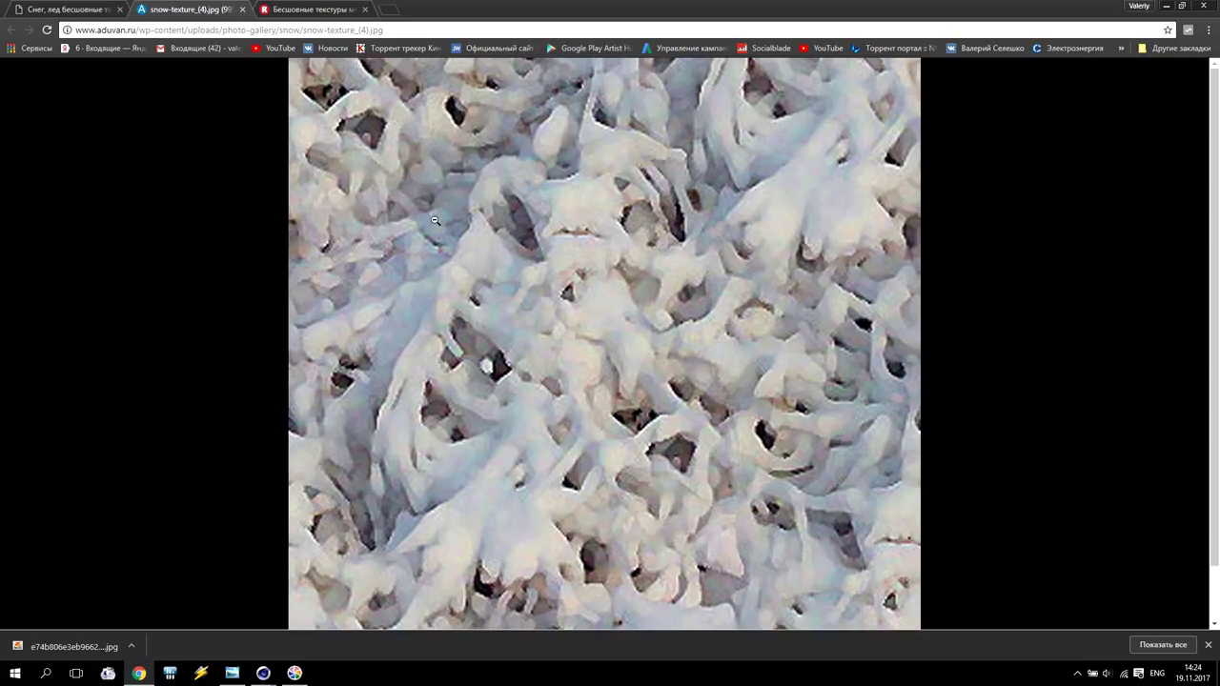
click(532, 283)
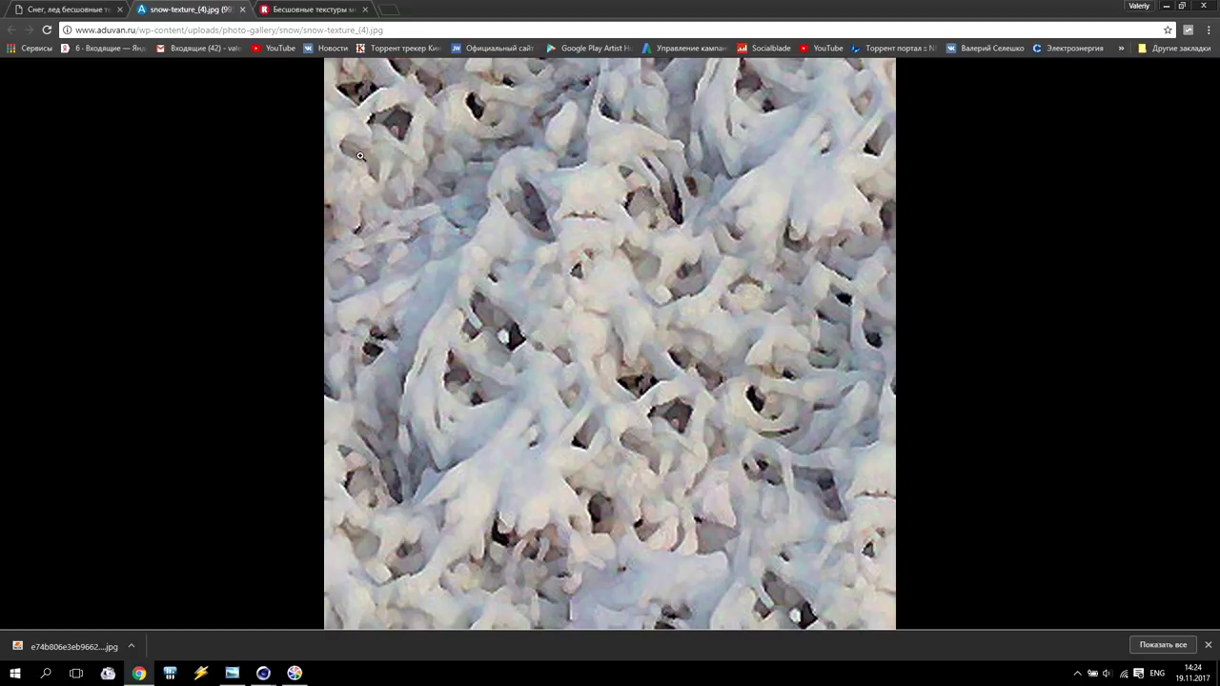
click(242, 10)
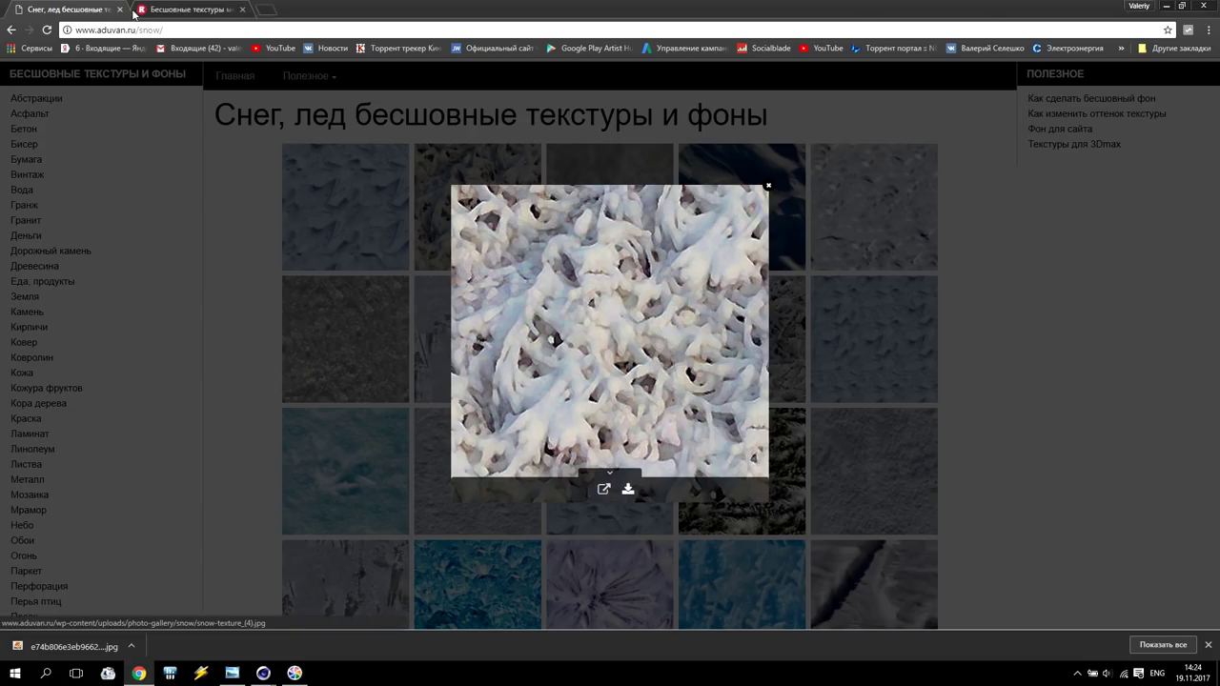
click(376, 233)
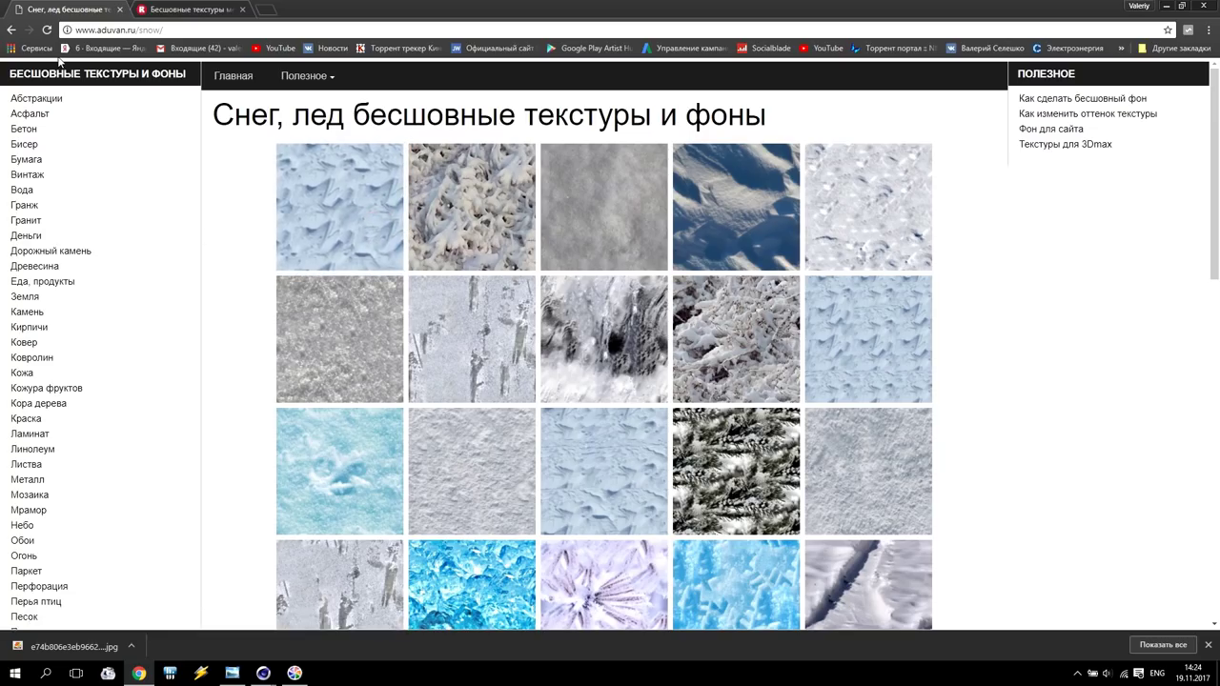
click(192, 11)
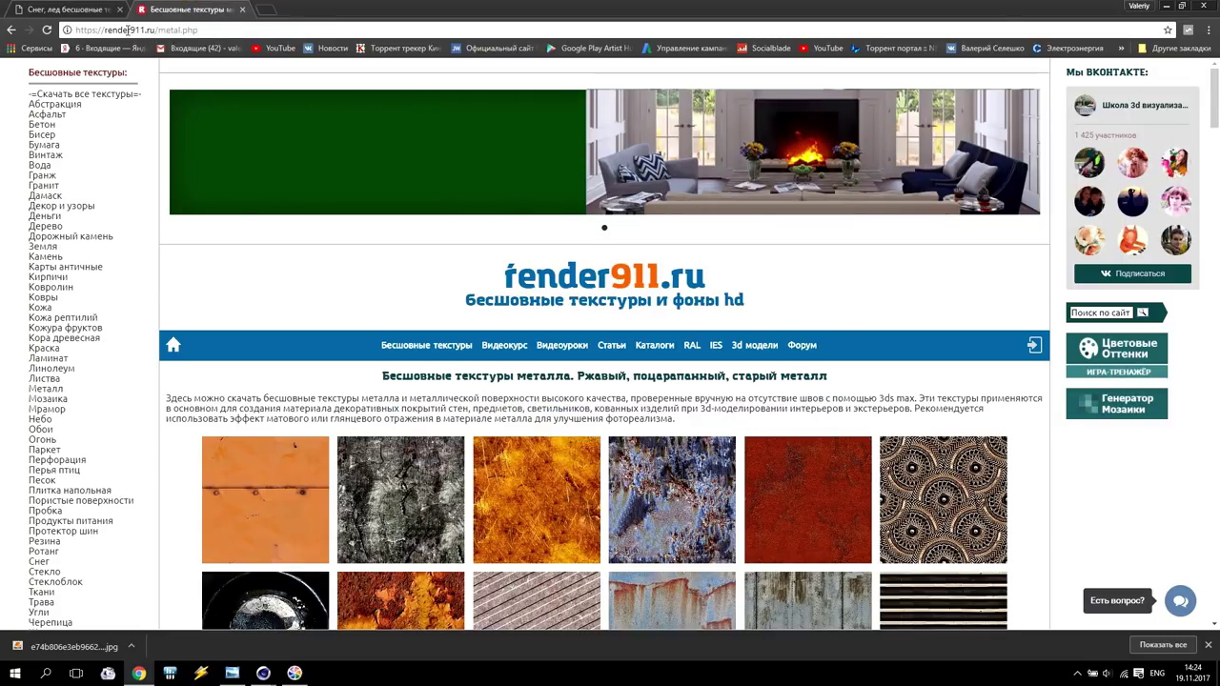
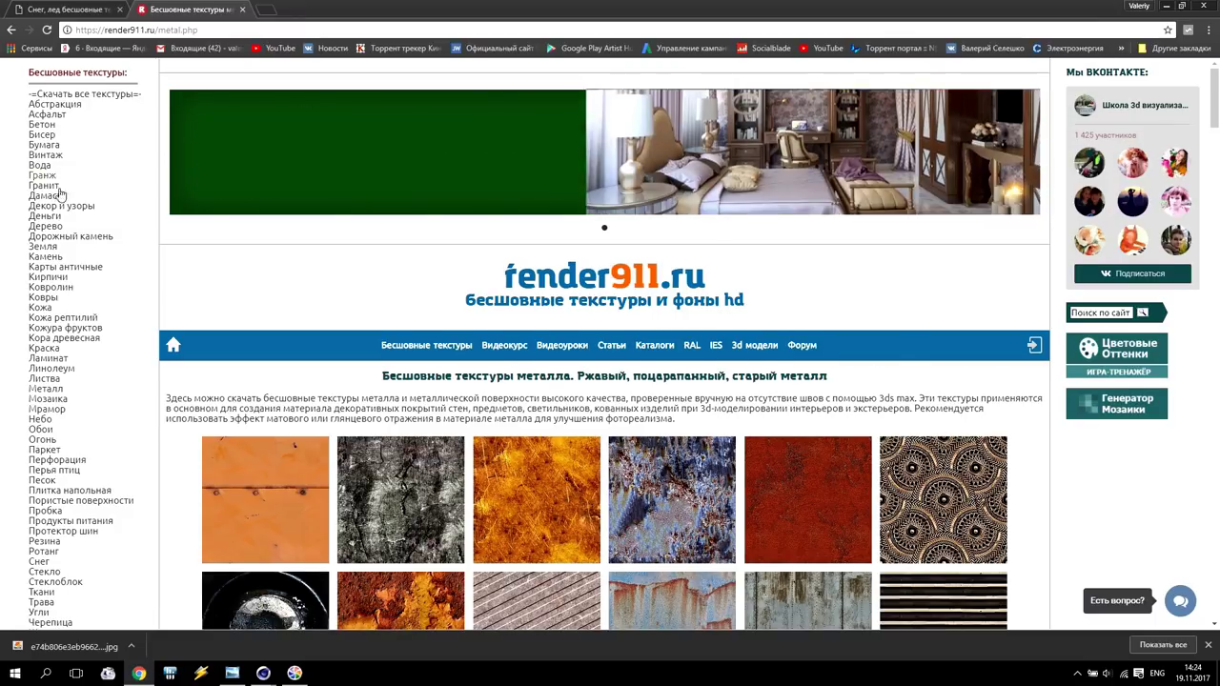
Scroll the render911.ru metal textures page, jump back to the top and reload it.
scroll(105, 202, down, 3)
click(136, 613)
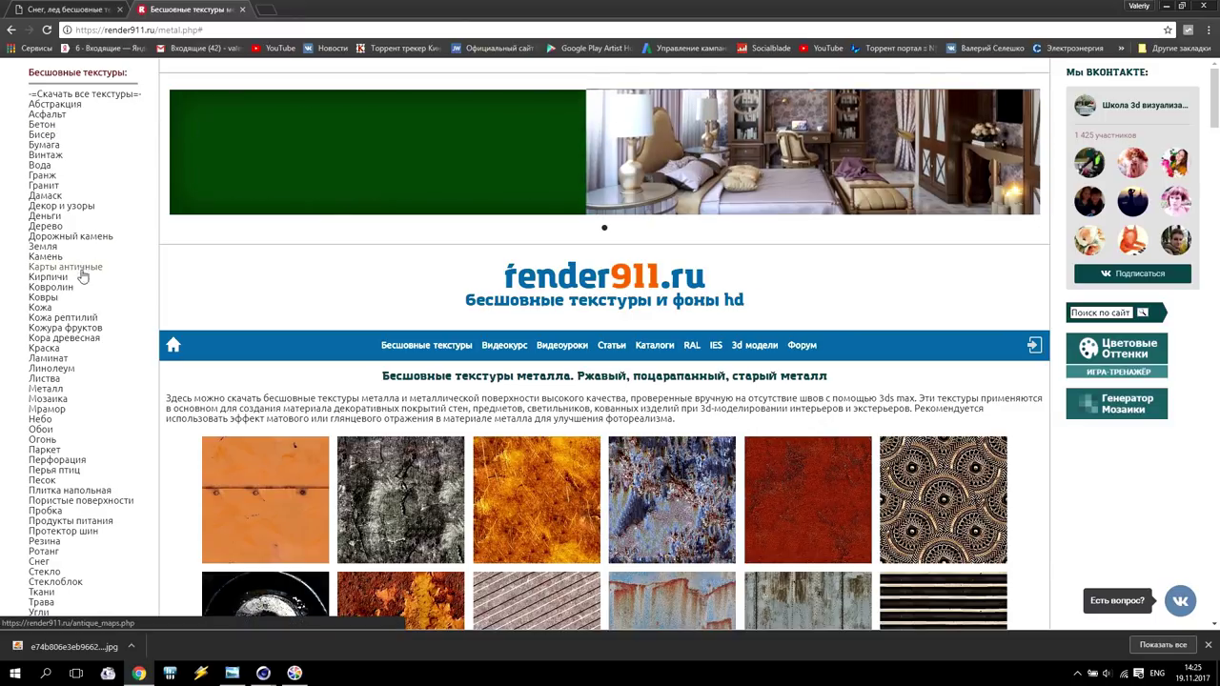
click(38, 391)
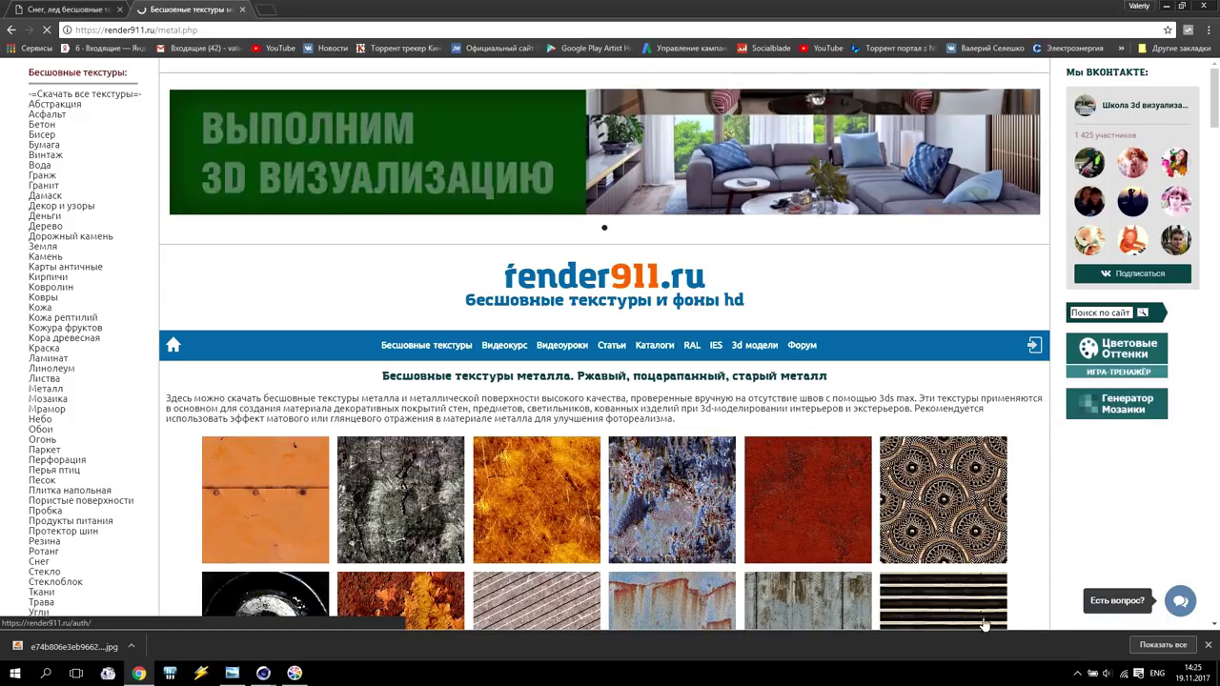
Close the downloads bar and browse the metal texture grid down to the bottom and back up.
click(1208, 647)
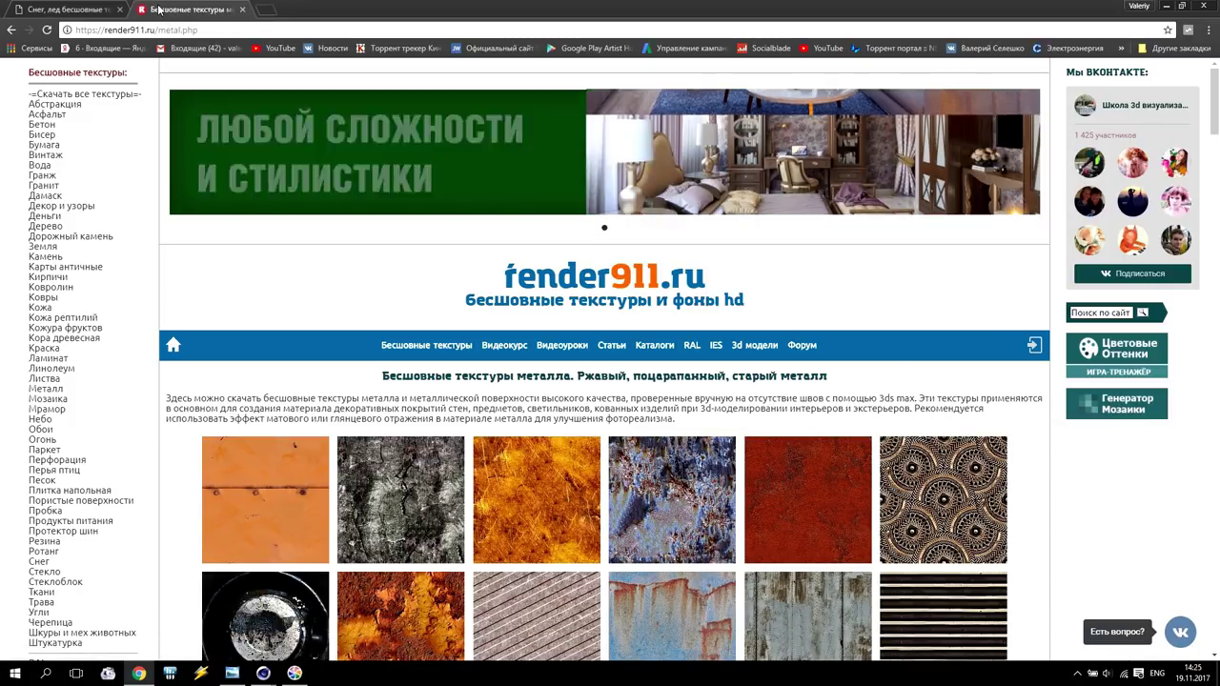
scroll(373, 523, down, 1)
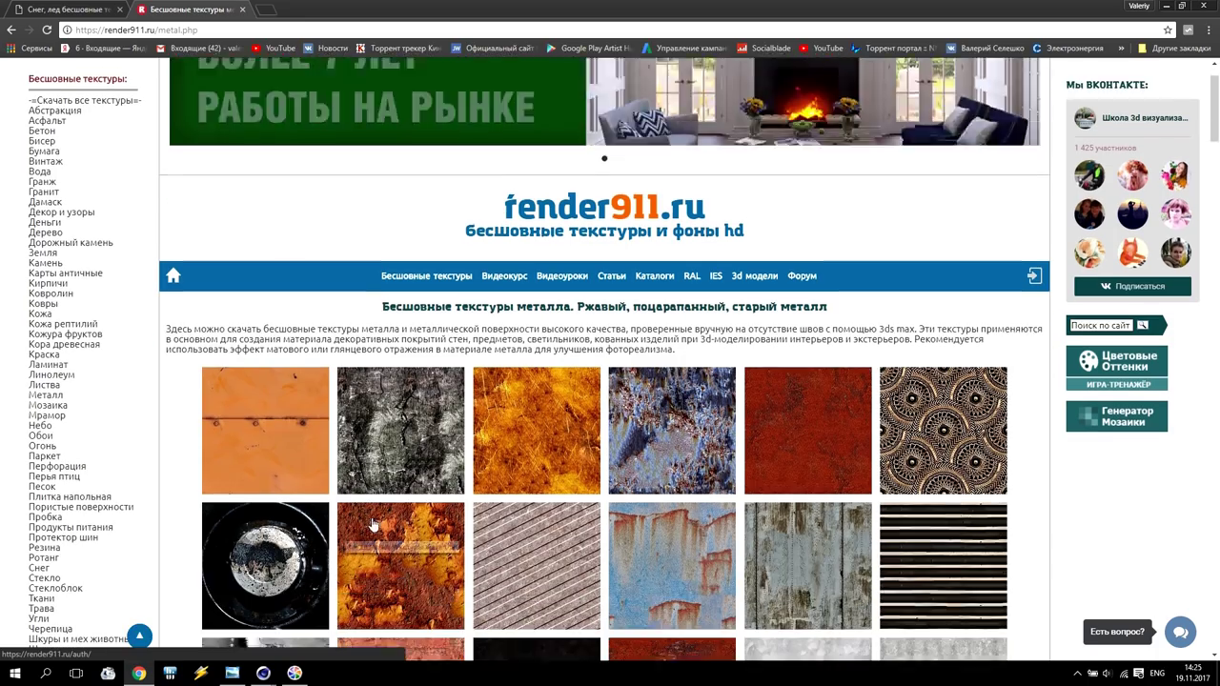
scroll(534, 448, down, 9)
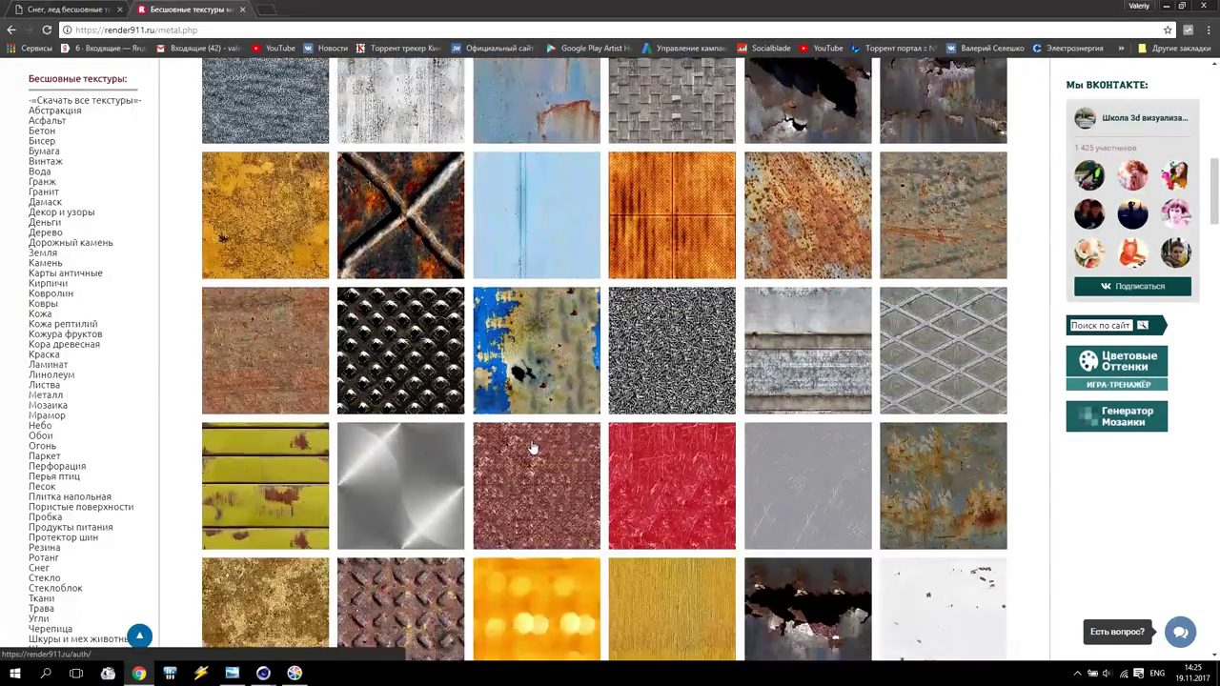
scroll(534, 448, down, 14)
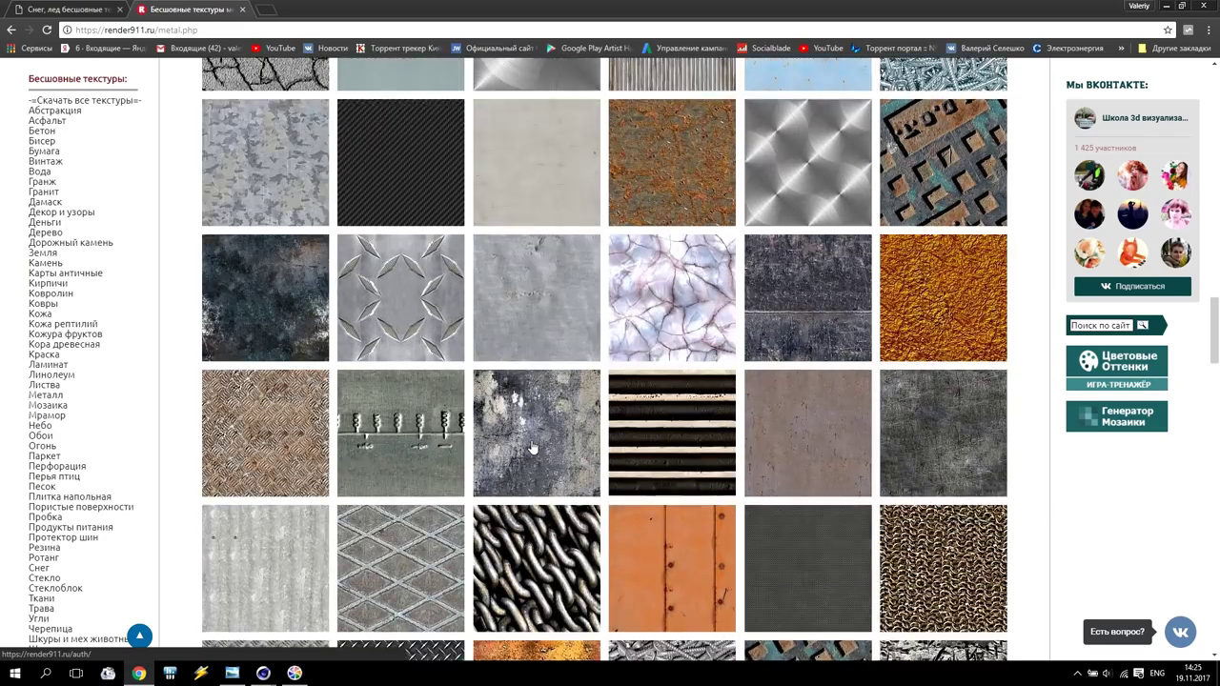
scroll(533, 448, down, 12)
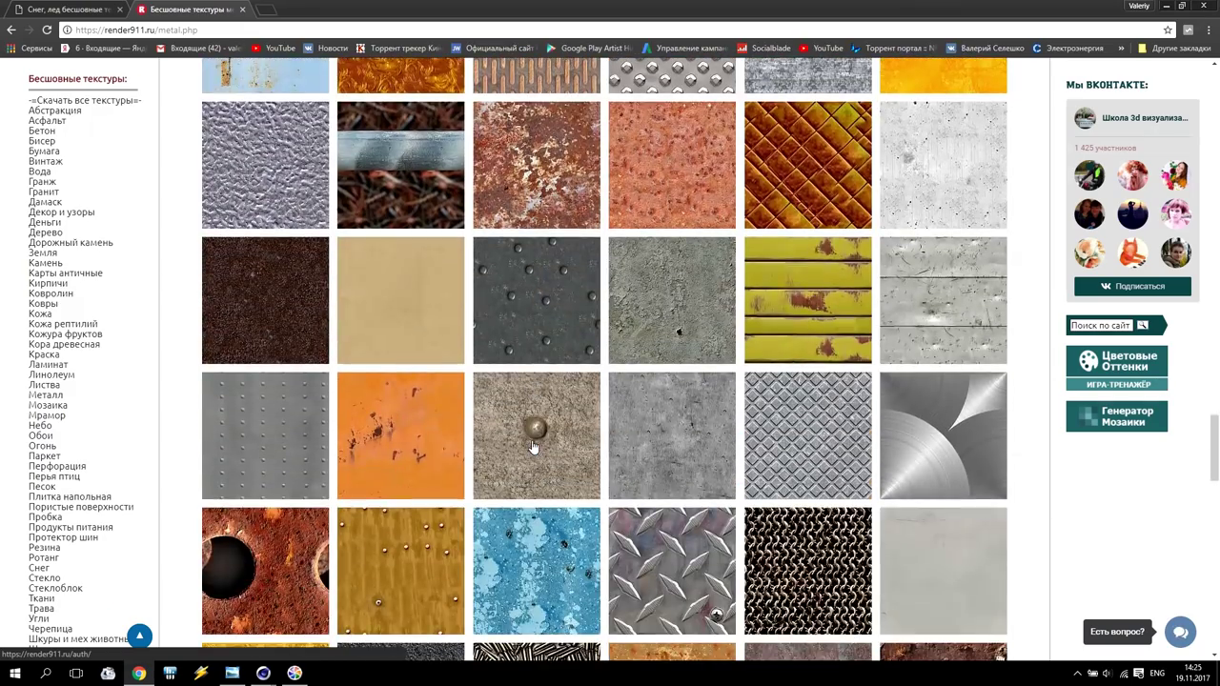
scroll(637, 437, down, 12)
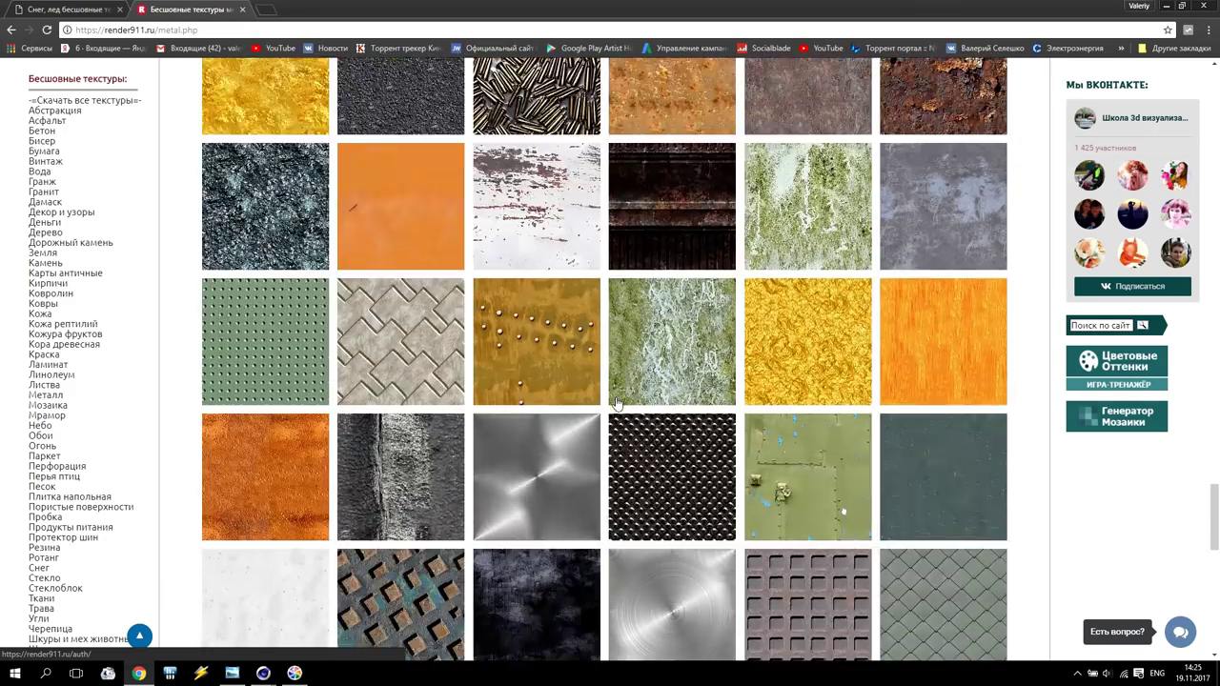
scroll(617, 404, down, 6)
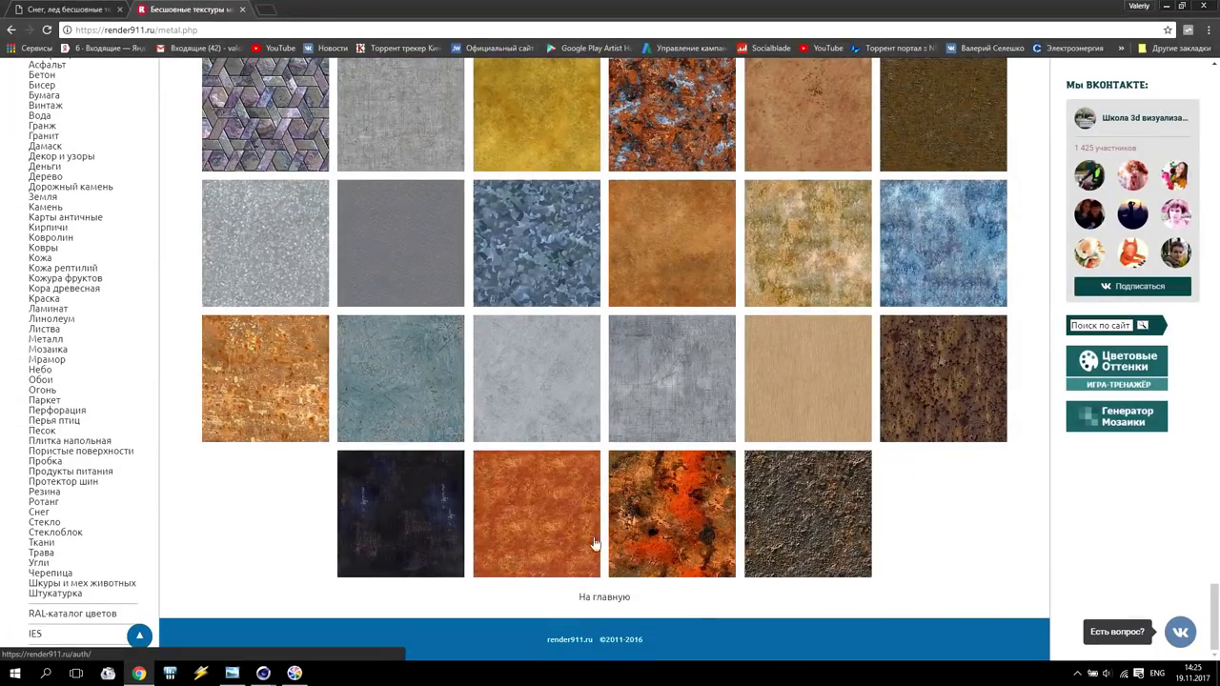
scroll(522, 453, up, 1)
scroll(523, 453, up, 10)
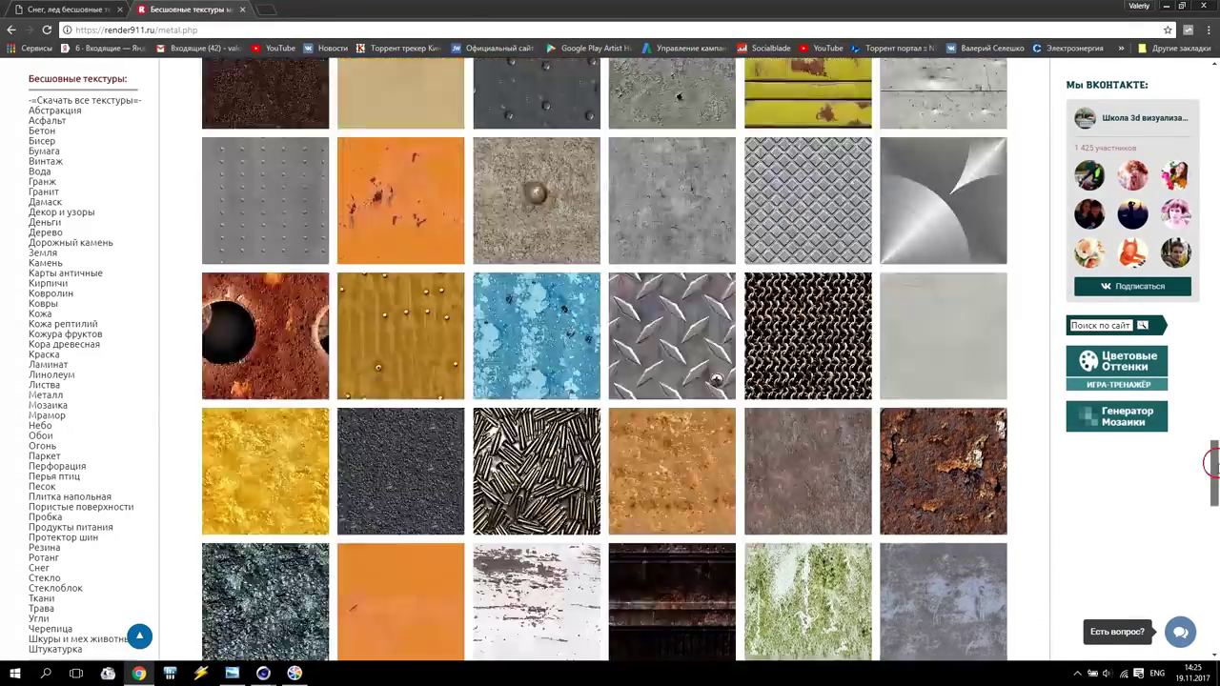
drag(1212, 463, 1211, 123)
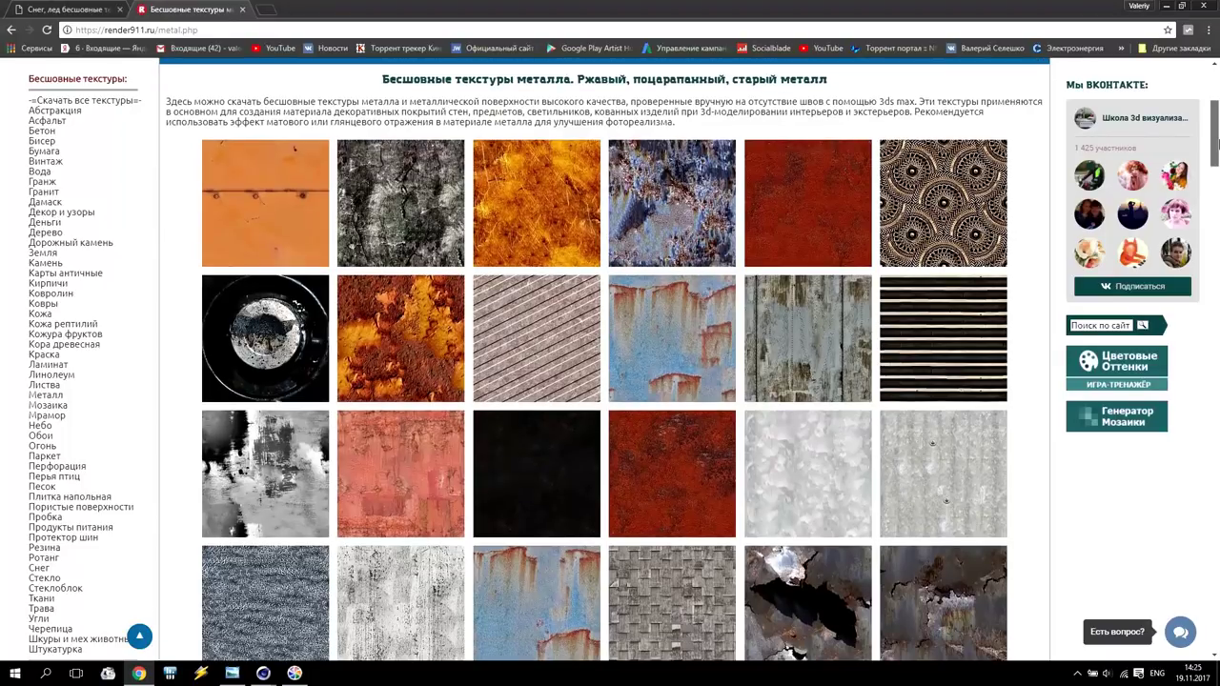
Flip between the aduvan.ru snow and render911 metal texture tabs, then return to CINEMA 4D.
click(88, 13)
click(193, 10)
click(69, 14)
click(190, 13)
click(76, 13)
click(186, 12)
mouse_move(268, 675)
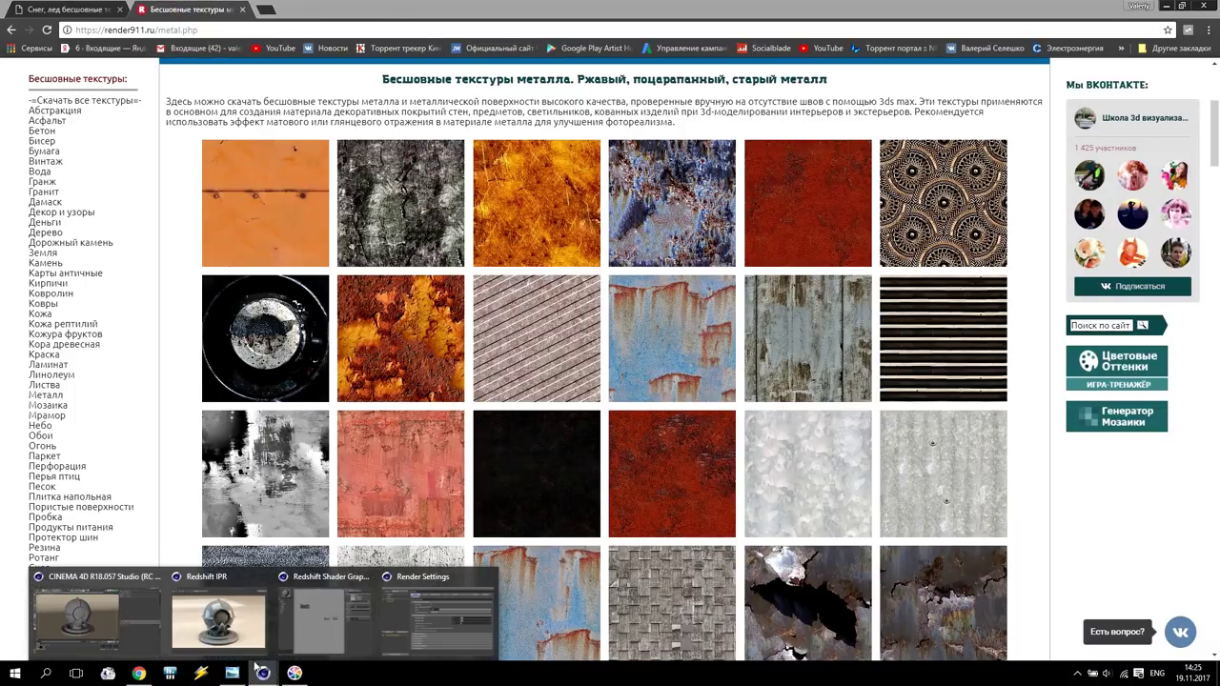
click(208, 622)
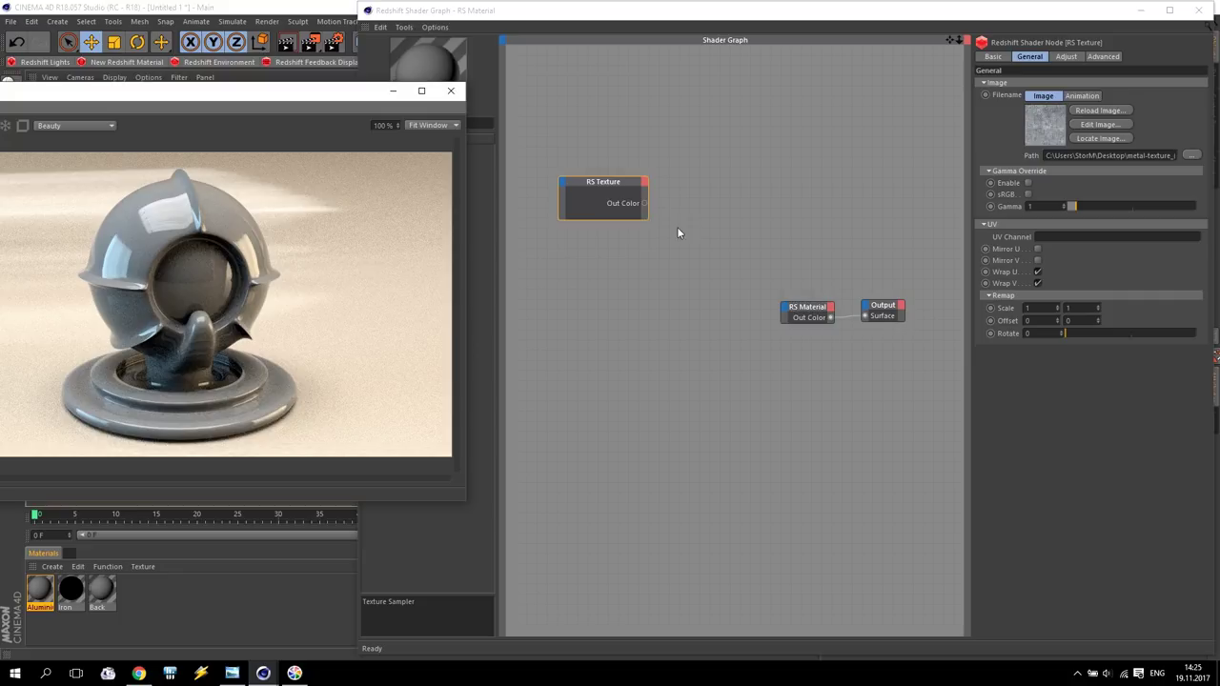
Read the RS Texture node's image file name in its Path field, then return to the aduvan.ru snow textures tab.
click(600, 185)
drag(1128, 158, 1207, 160)
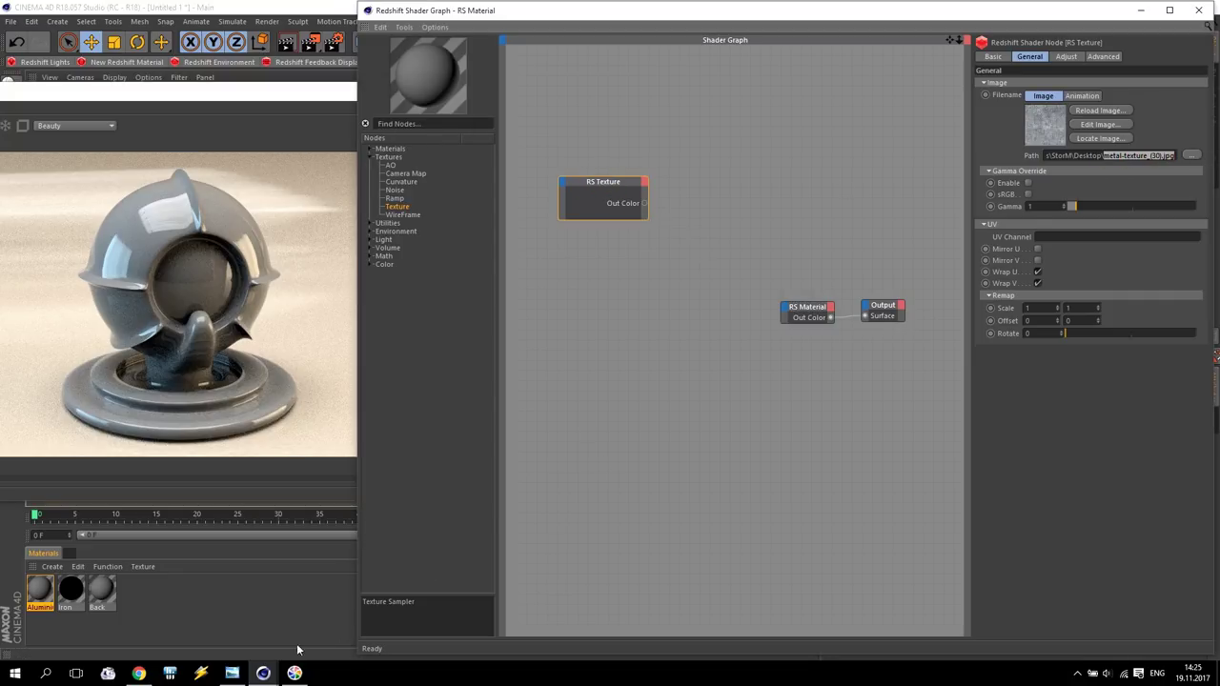
click(138, 673)
click(68, 7)
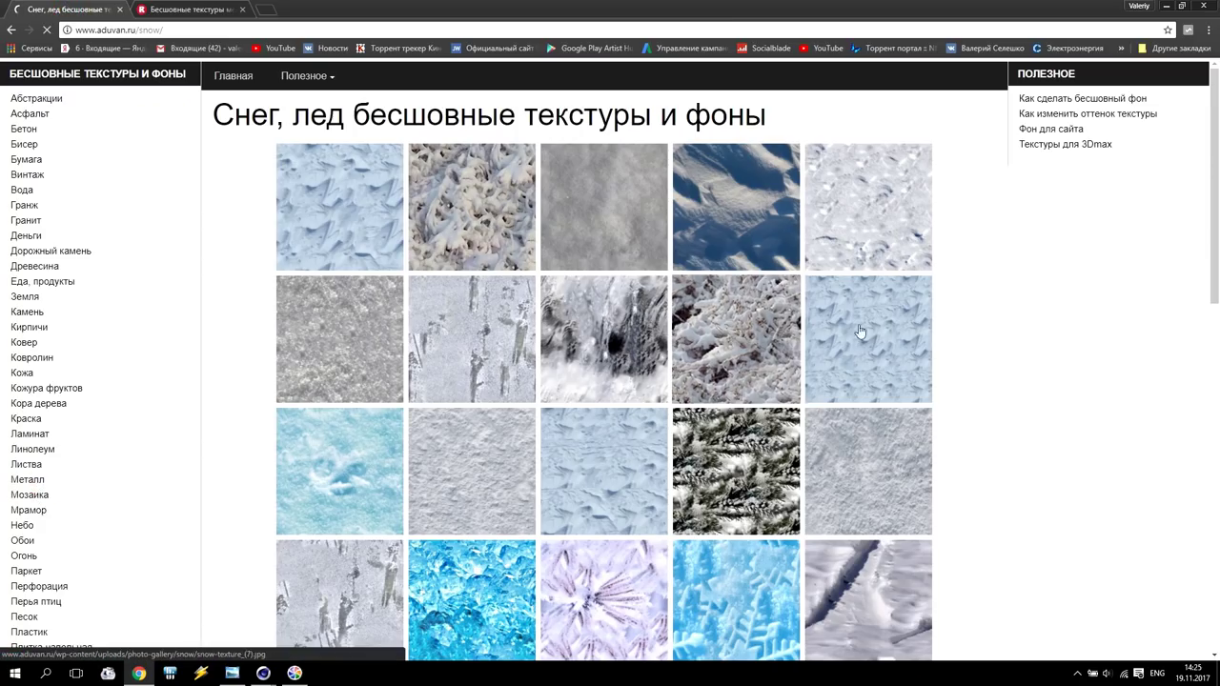
Browse aduvan.ru's Металл metal textures category, then return to the Redshift shader graph.
click(28, 480)
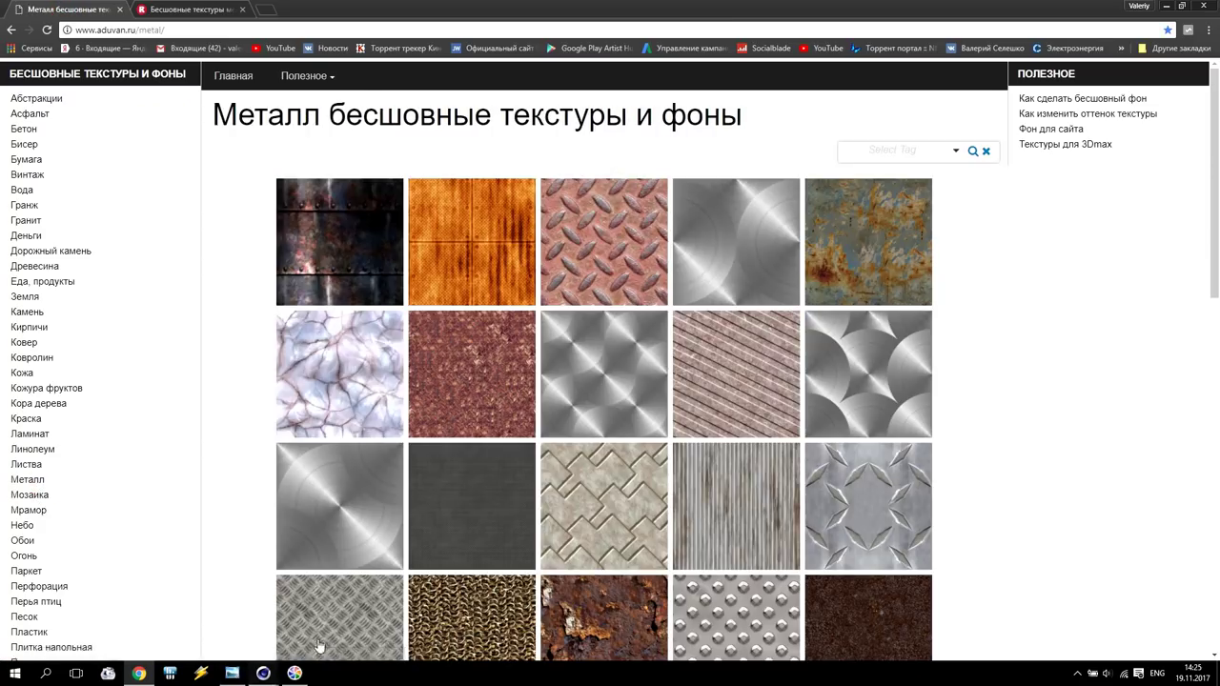
scroll(703, 496, down, 2)
scroll(703, 496, down, 5)
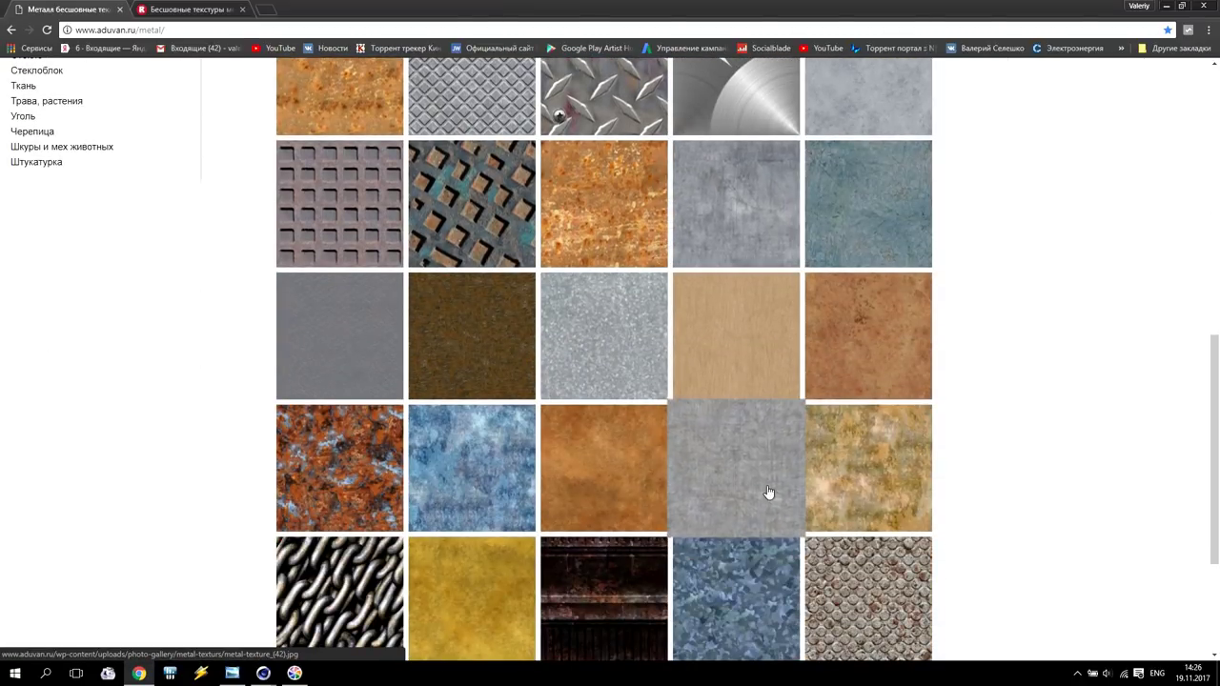
mouse_move(263, 673)
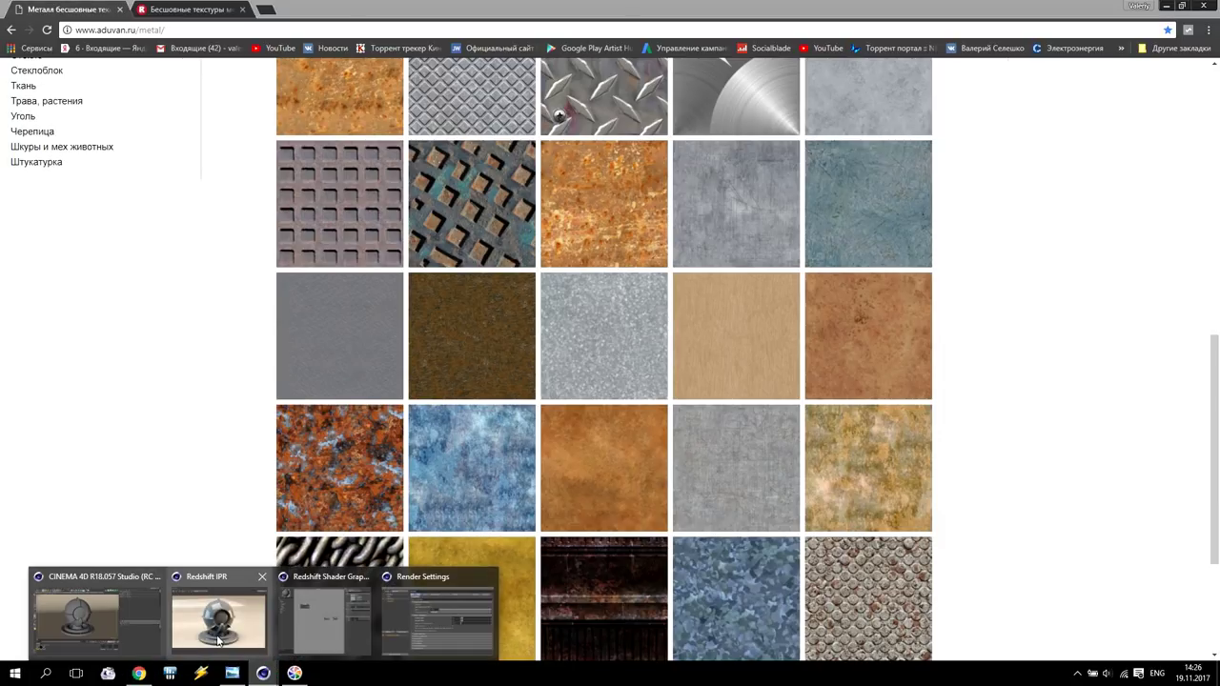
click(106, 622)
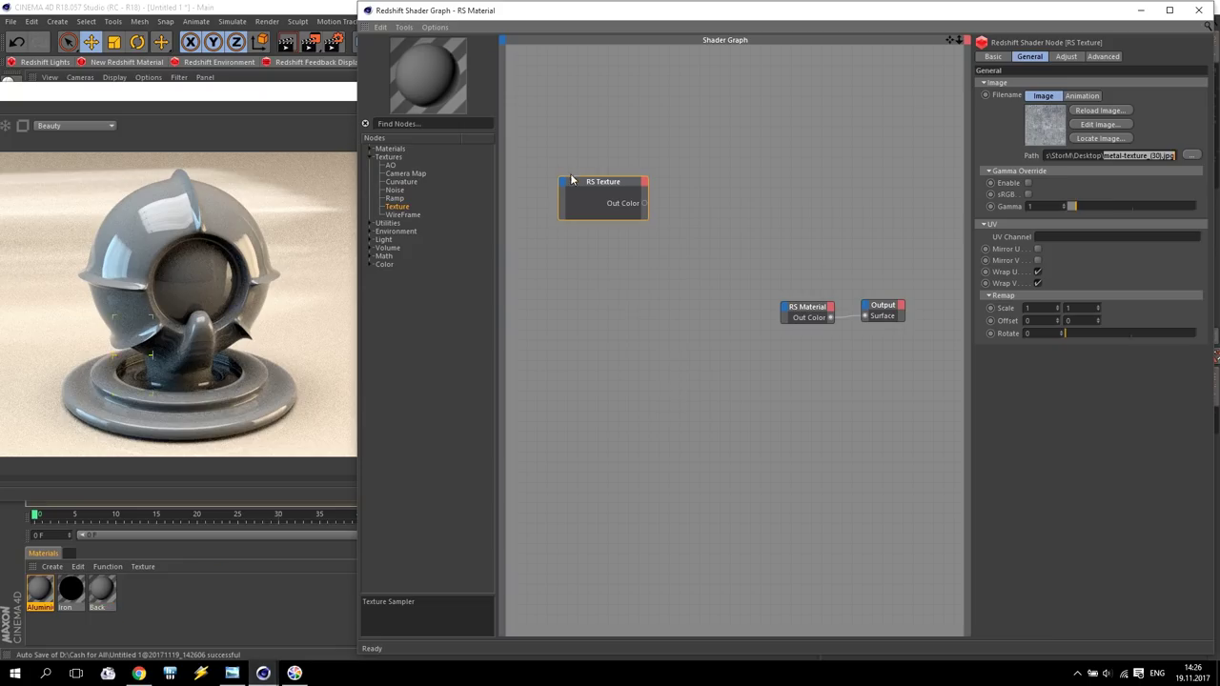
Add an RS Color Correct node and wire the RS Texture's Out Color into its Input.
drag(620, 186, 612, 206)
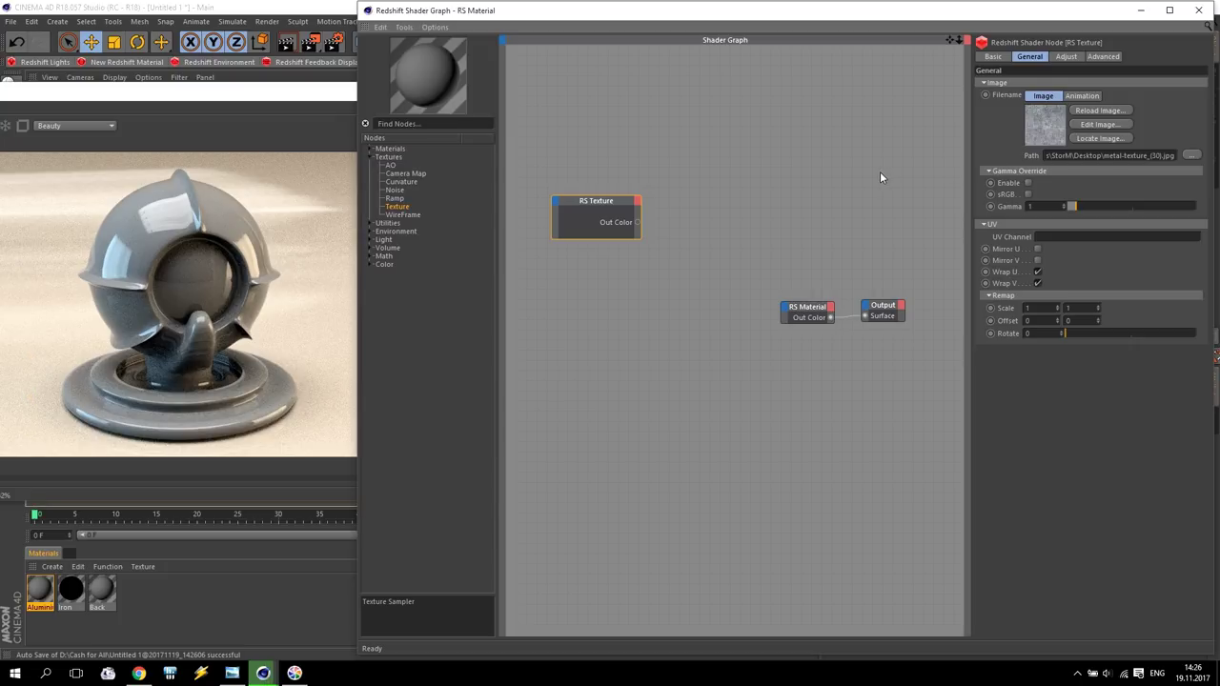
drag(581, 205, 559, 210)
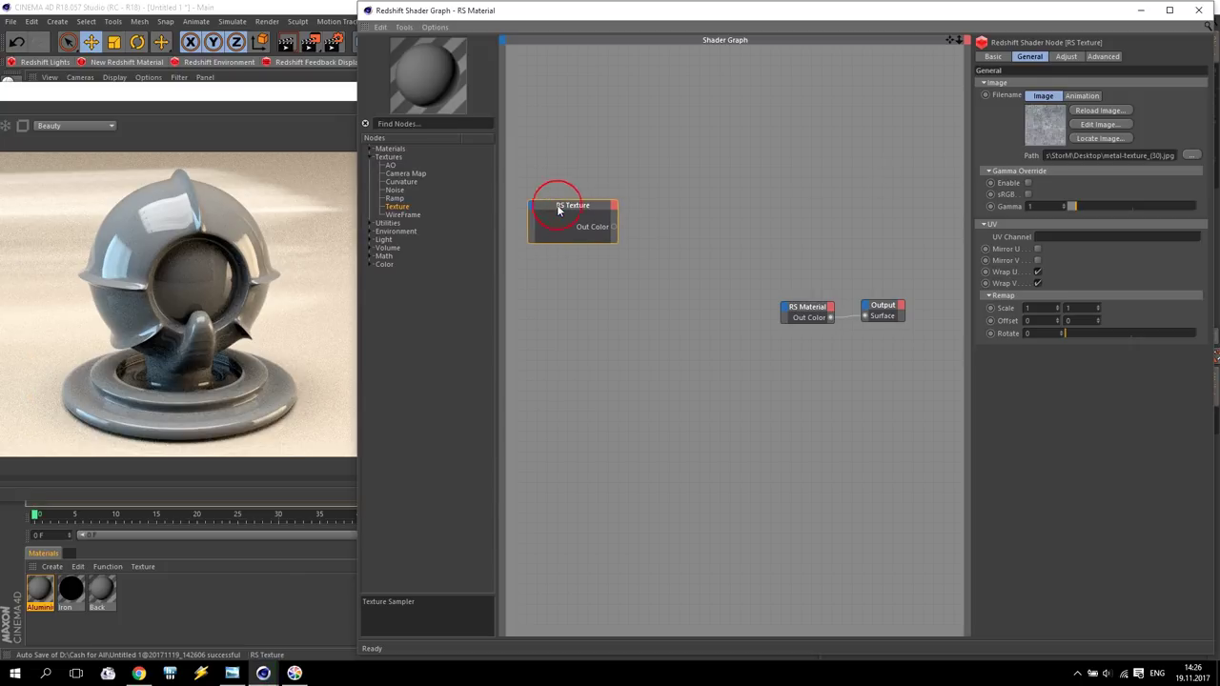
click(370, 265)
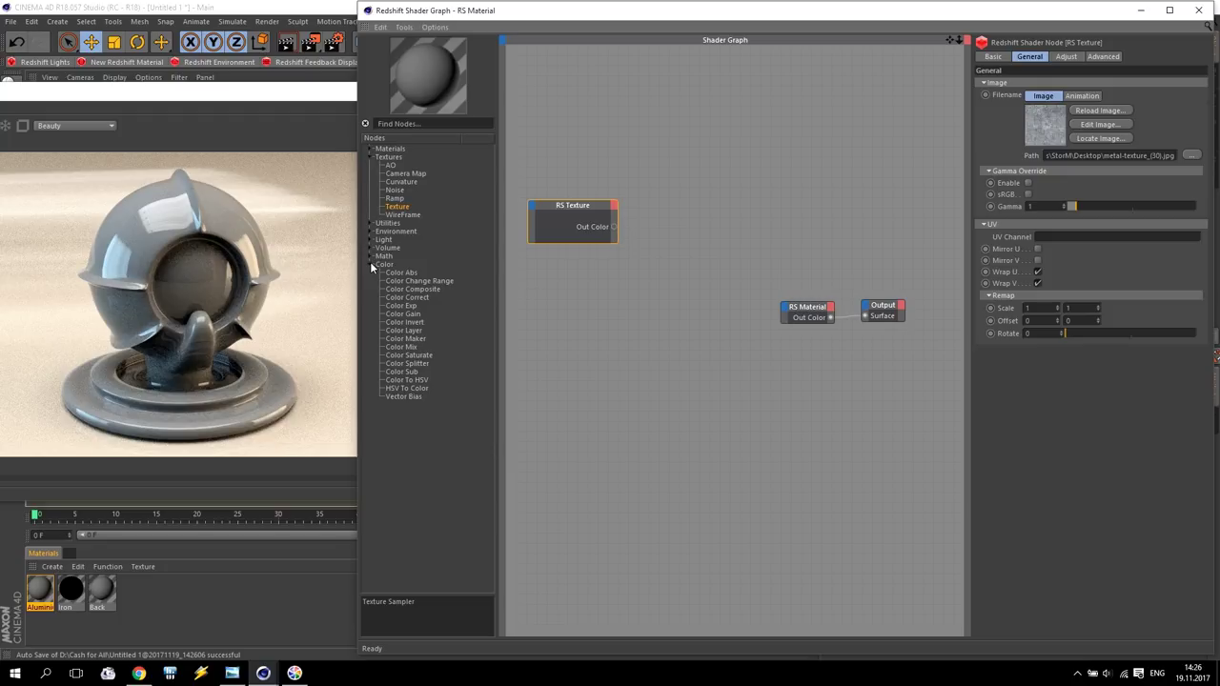
drag(576, 276, 702, 234)
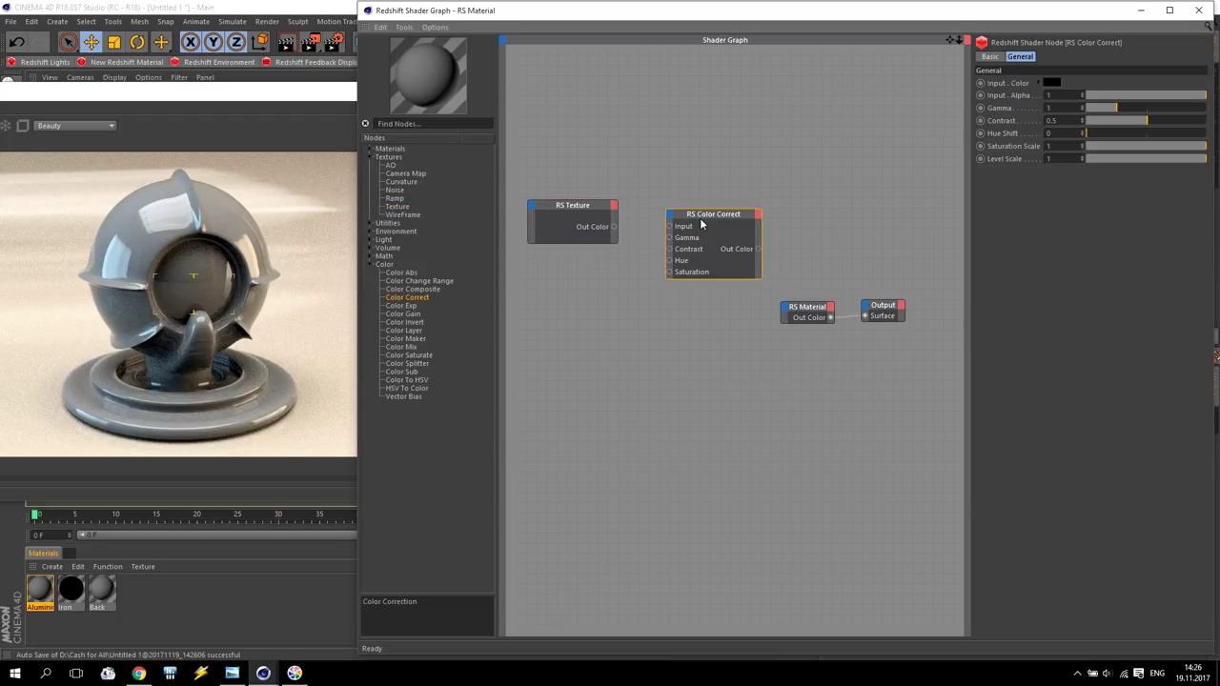
drag(569, 205, 554, 167)
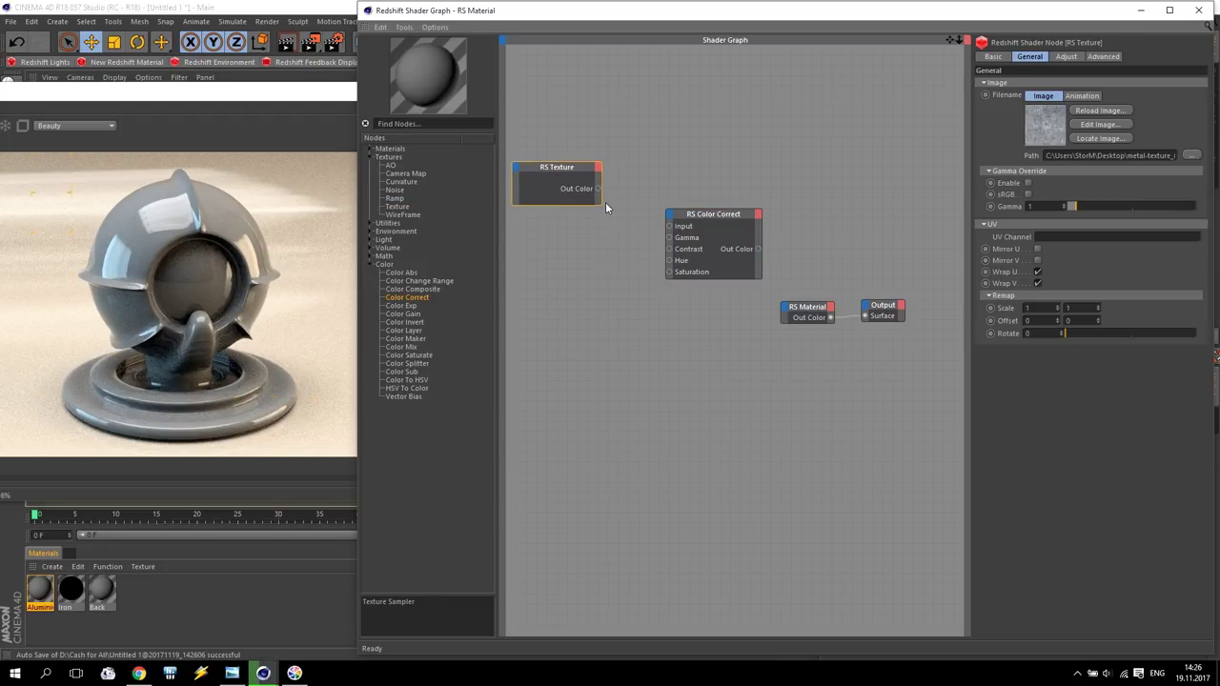
drag(665, 229, 620, 246)
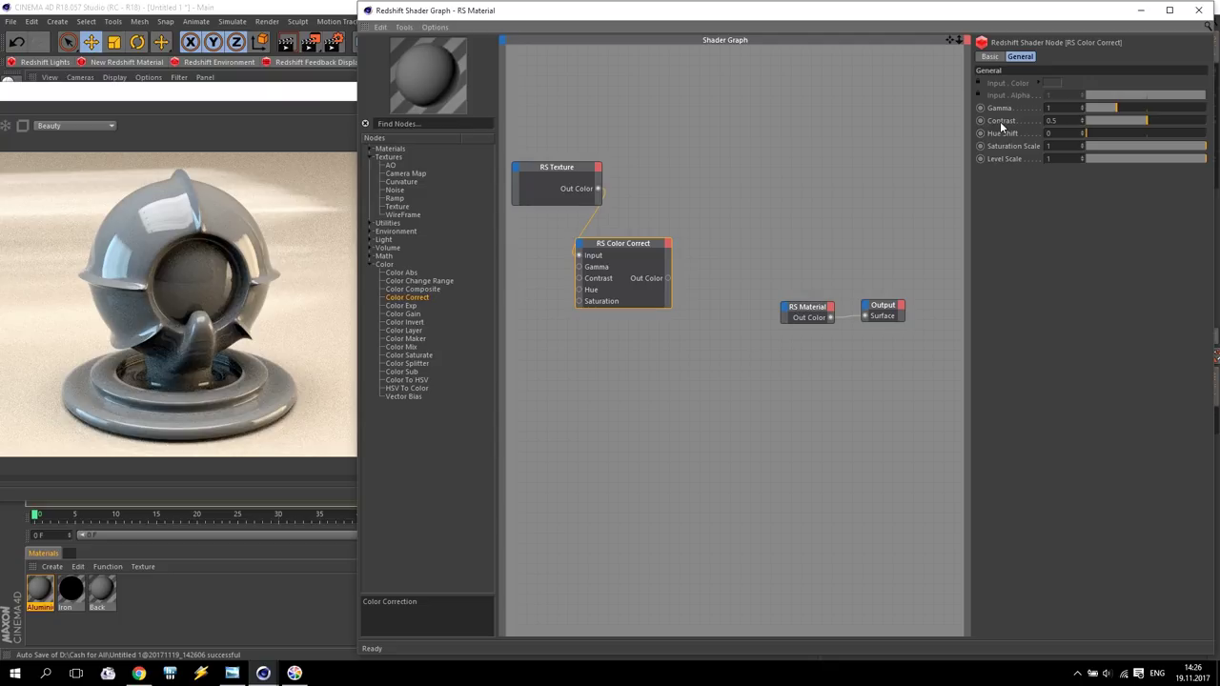
drag(667, 278, 758, 302)
drag(866, 320, 866, 318)
Set the Color Correct Contrast to 0.6 and restore the RS Material link to Output.
click(1076, 127)
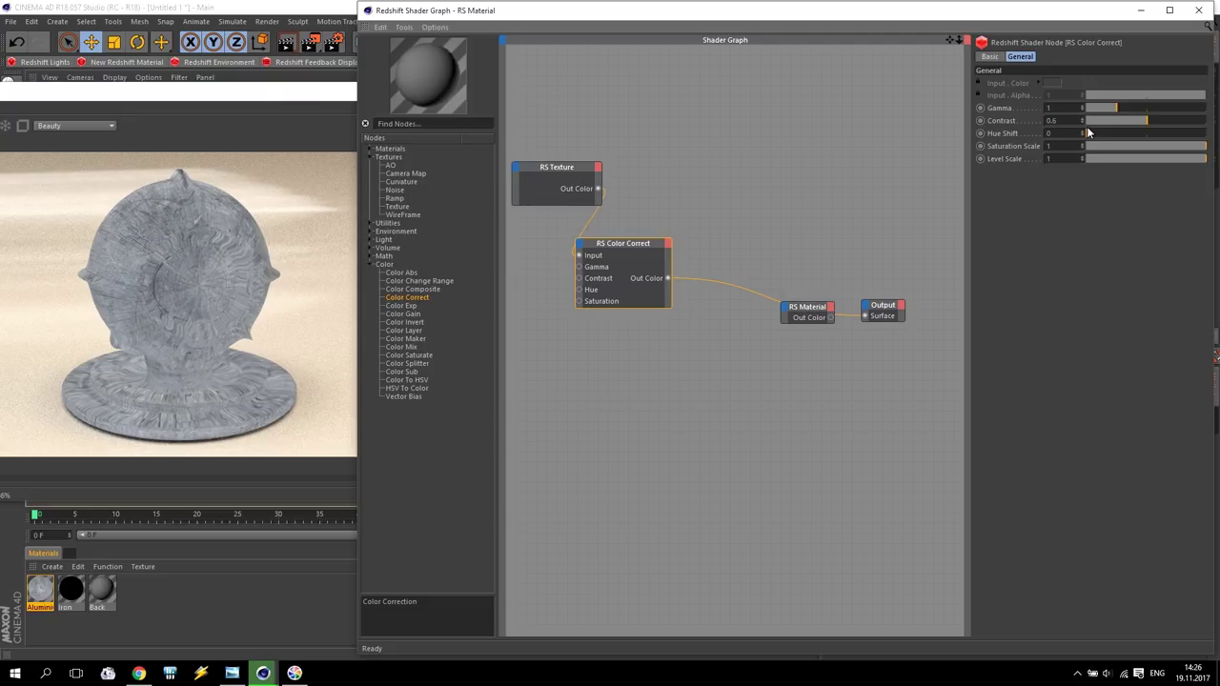
text(6)
key(Return)
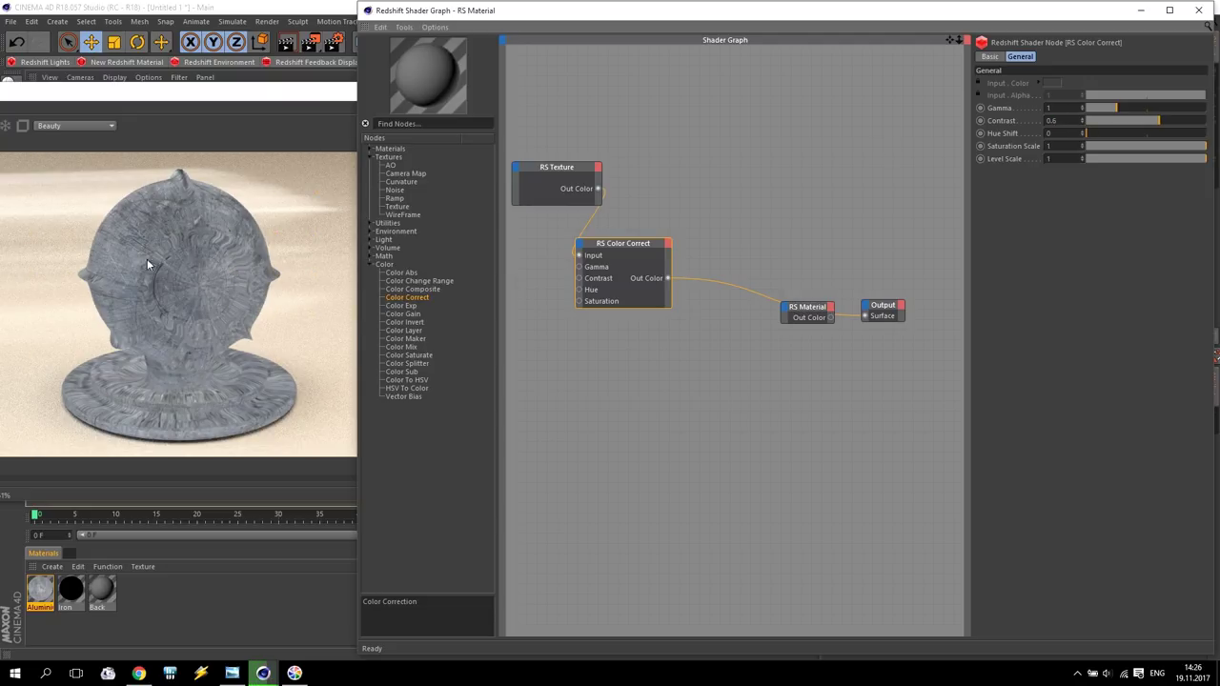
click(821, 328)
drag(866, 320, 866, 319)
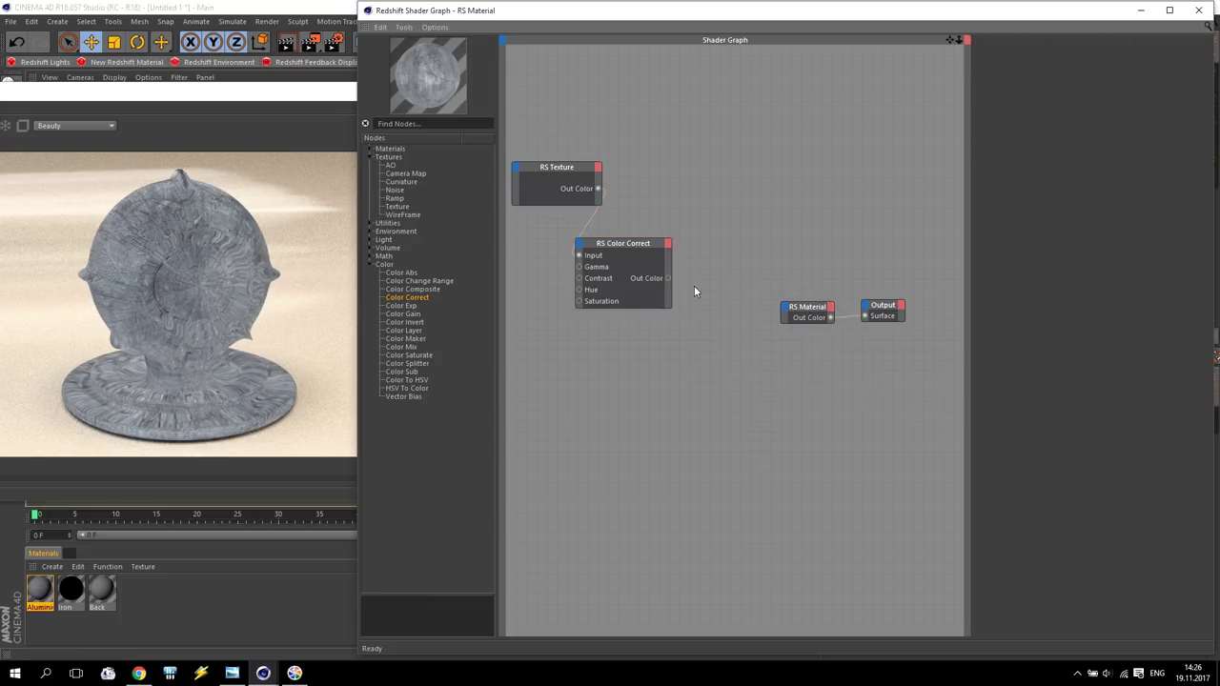
click(623, 245)
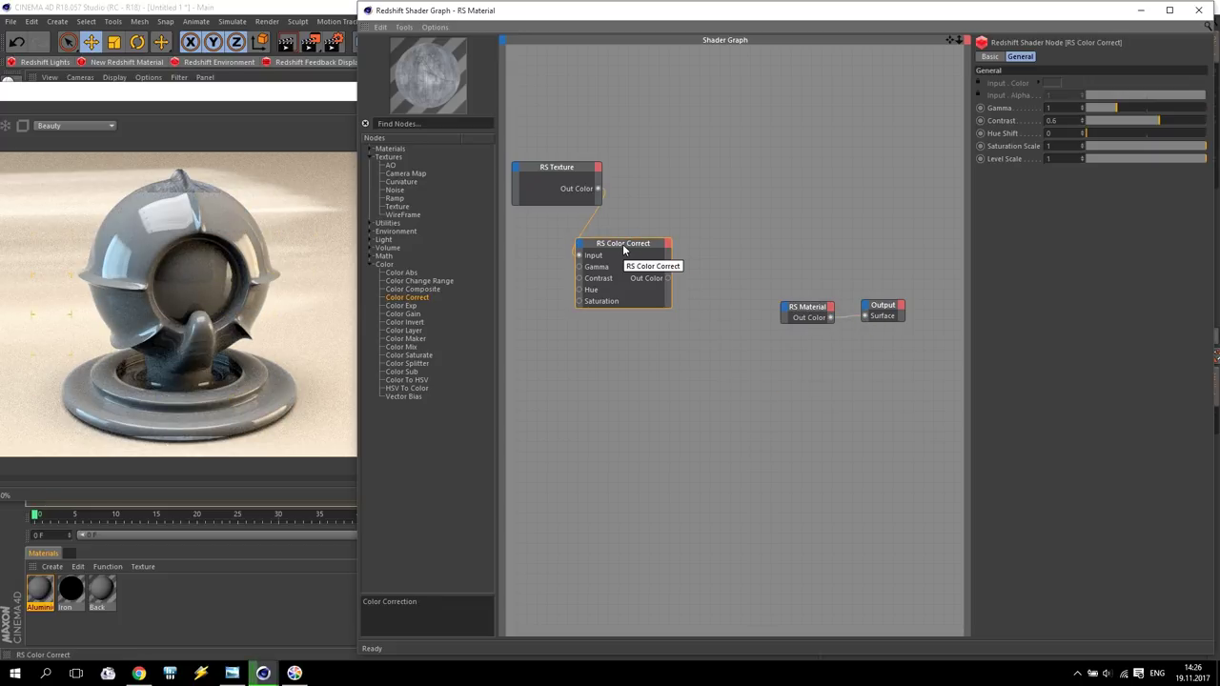
Connect RS Color Correct's Out Color to the RS Material's Refl Roughness input.
click(801, 323)
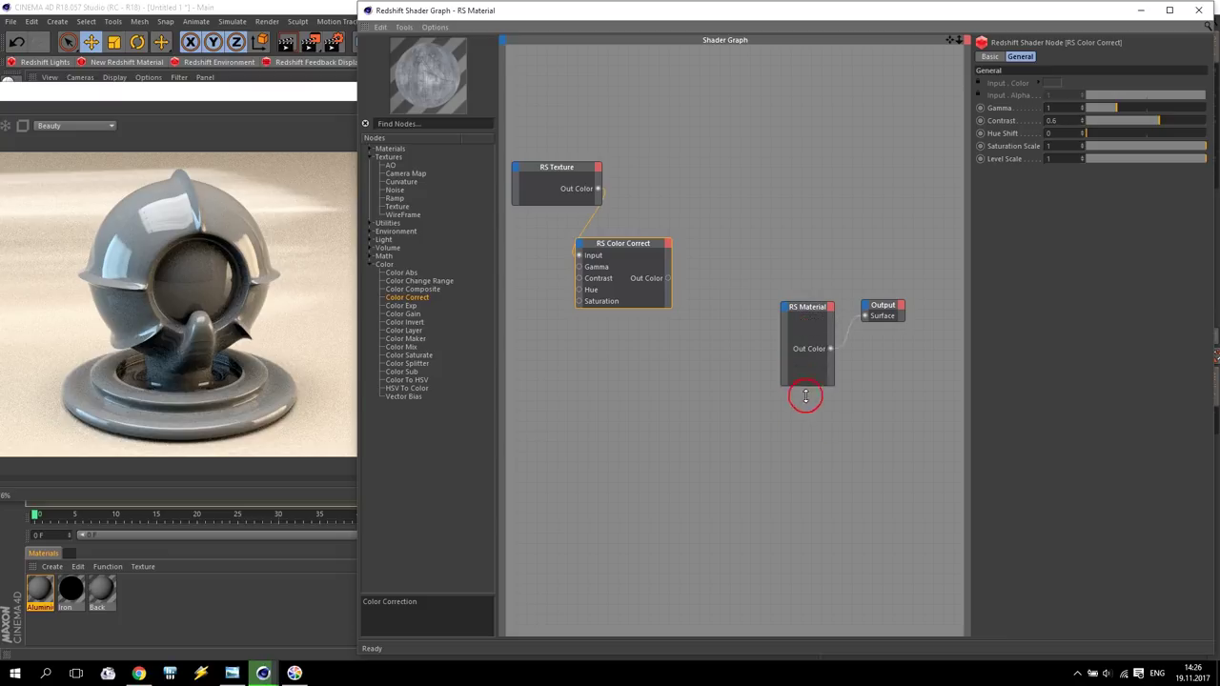
drag(805, 312, 784, 269)
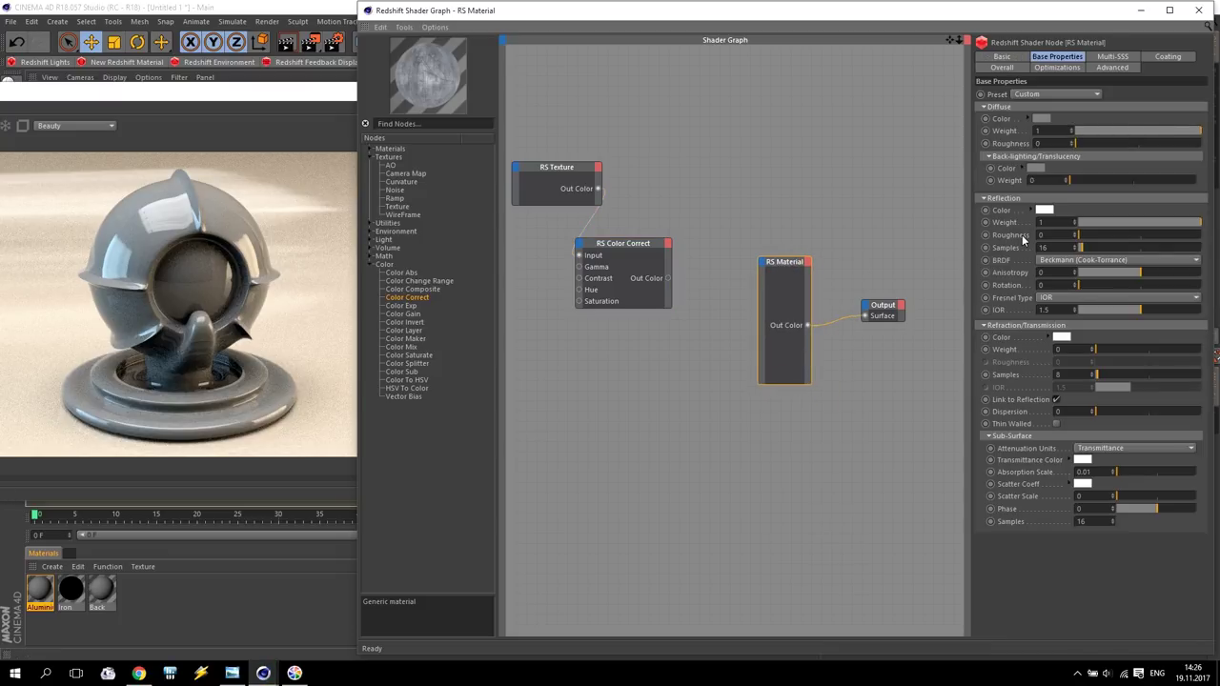
drag(670, 278, 762, 267)
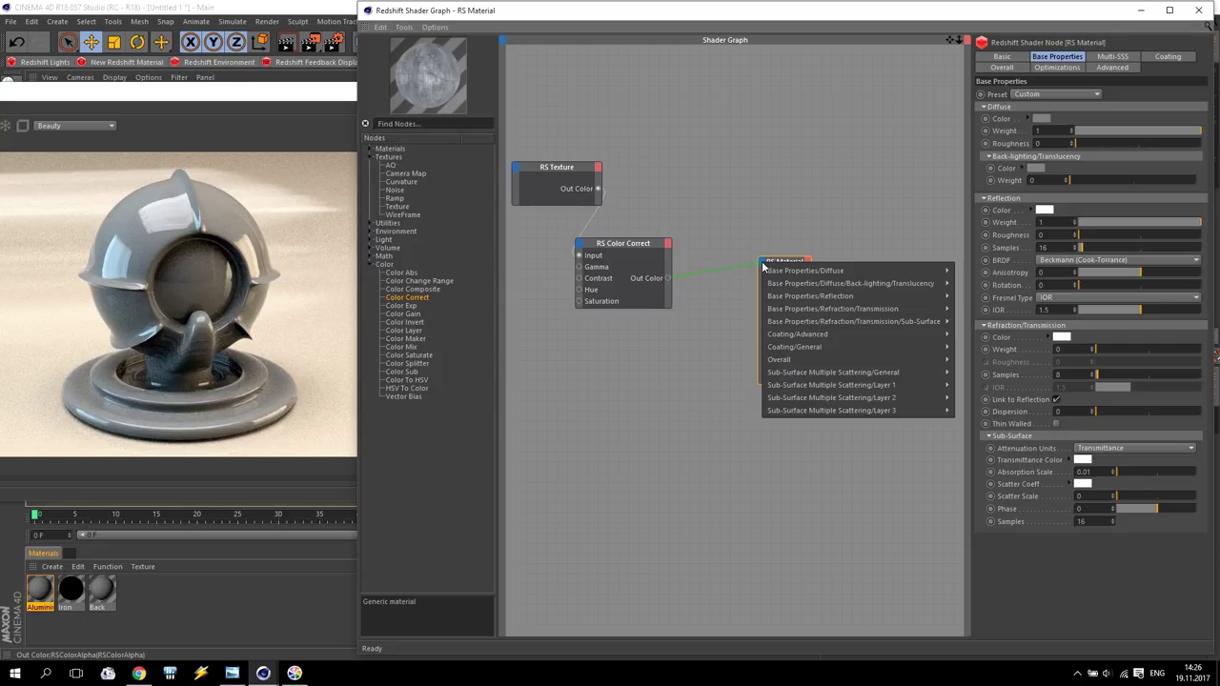
mouse_move(791, 295)
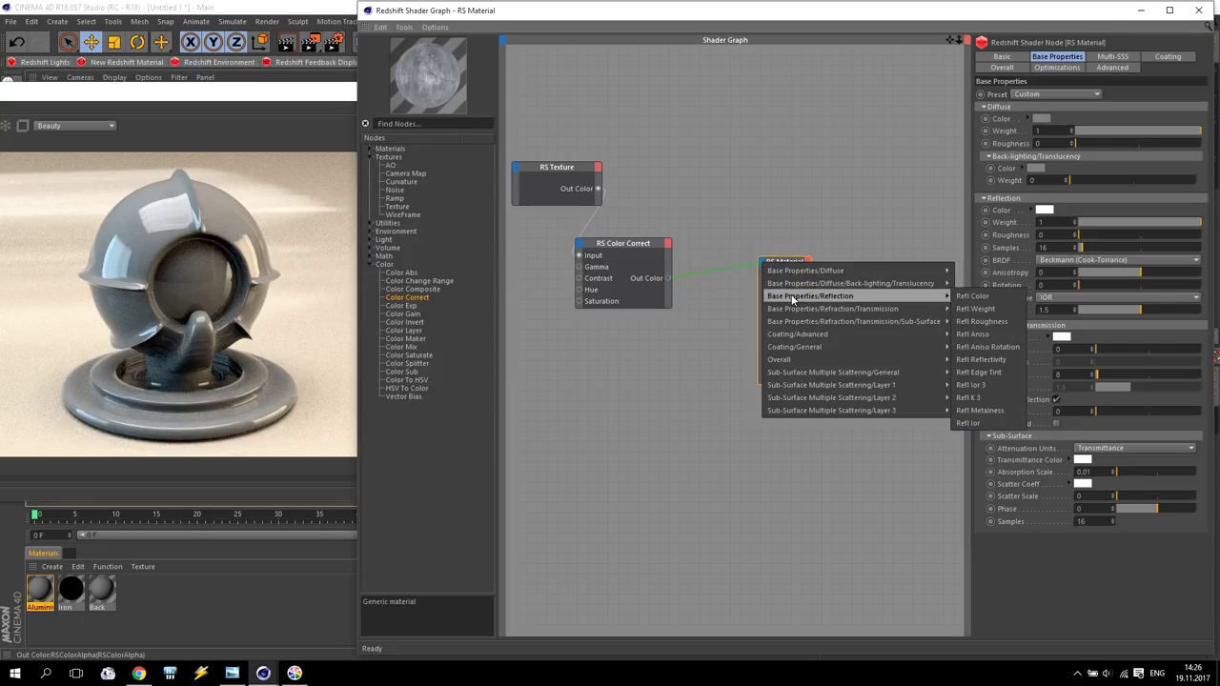
click(997, 323)
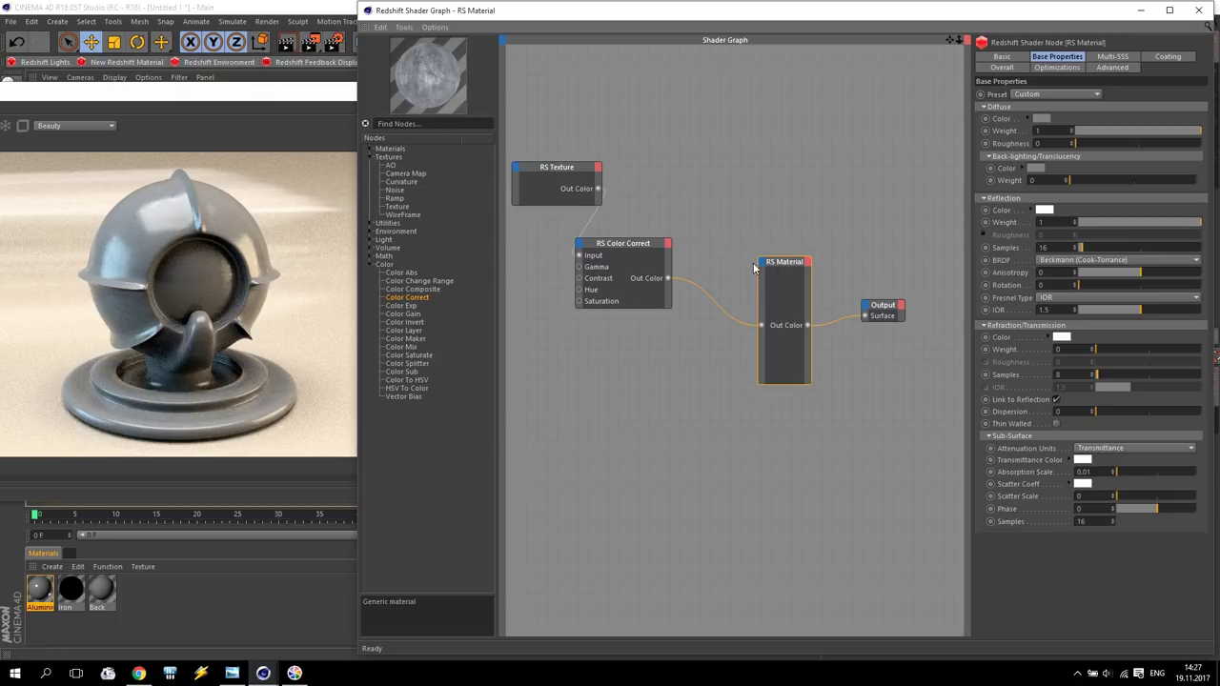
drag(758, 278, 705, 277)
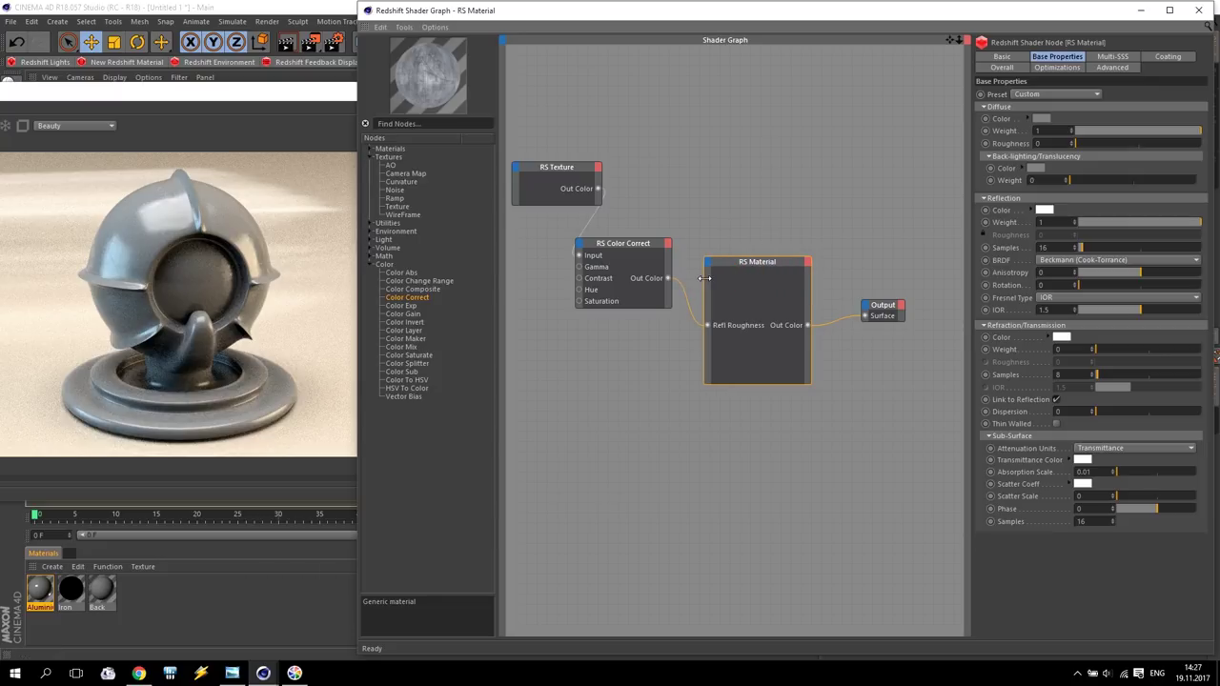
click(231, 673)
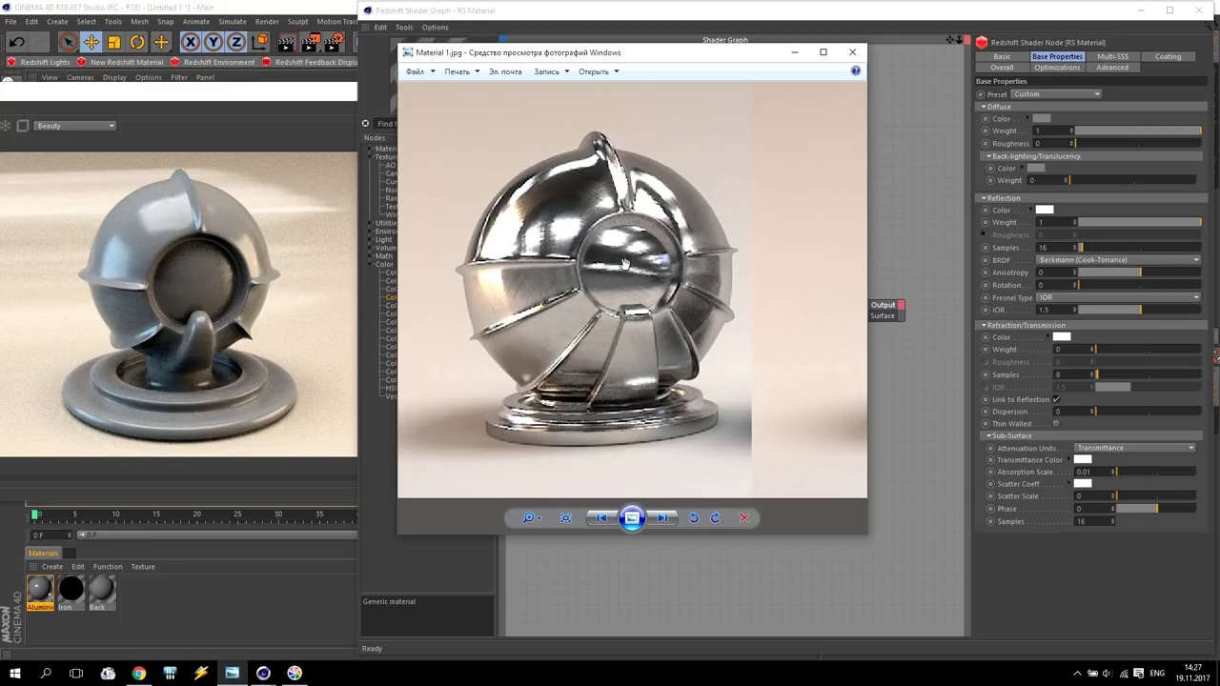
Compare the Material 1.jpg reference, then bring the Shader Graph back to the front.
click(988, 167)
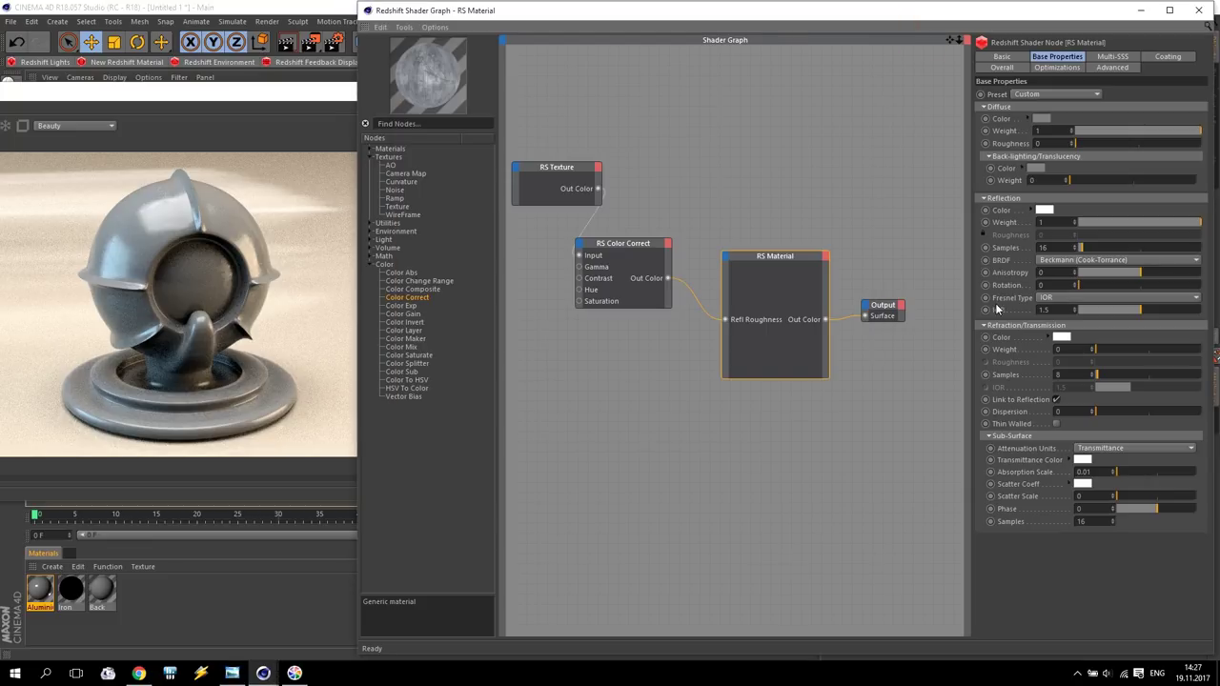
Set the reflection Fresnel type to Metalness with a 53% grey reflectivity colour.
click(1049, 303)
click(1064, 336)
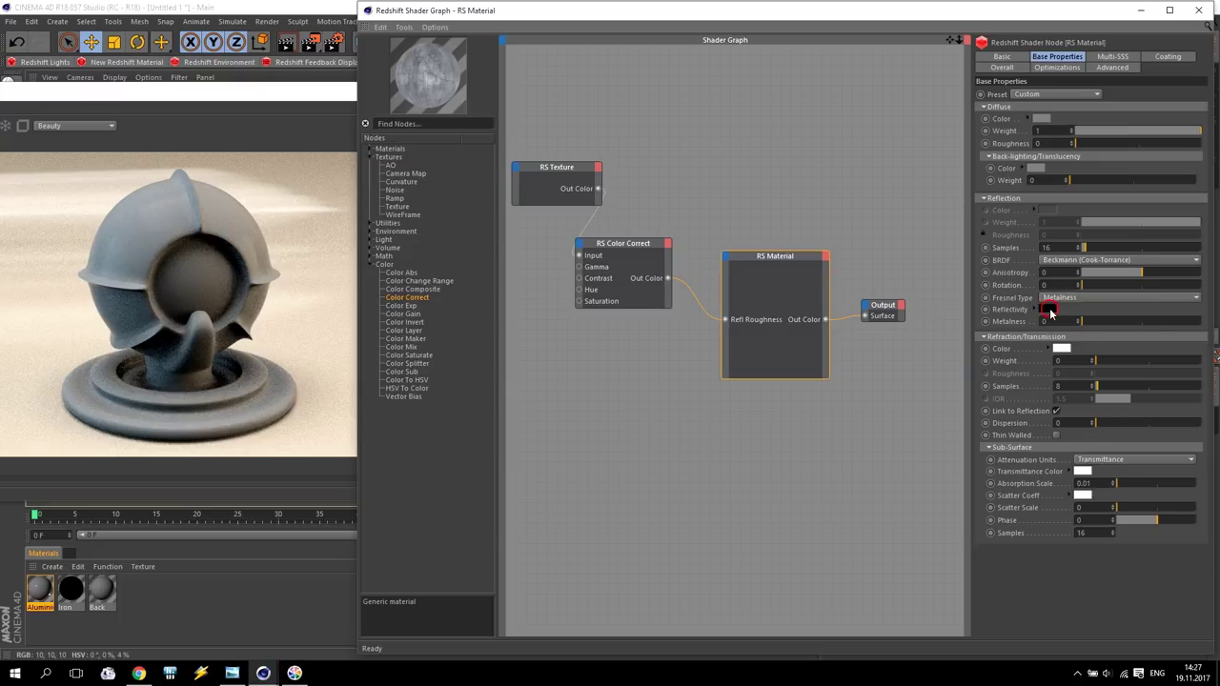
click(1048, 309)
drag(1050, 337, 1073, 340)
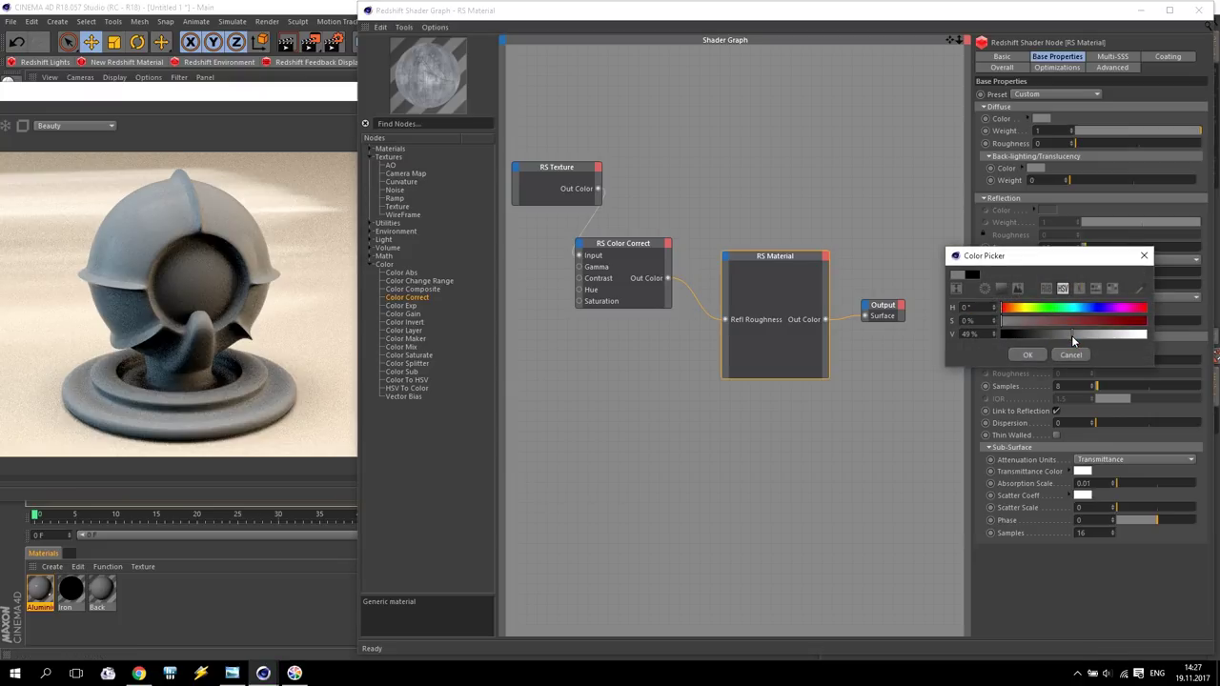
click(1078, 336)
click(1027, 355)
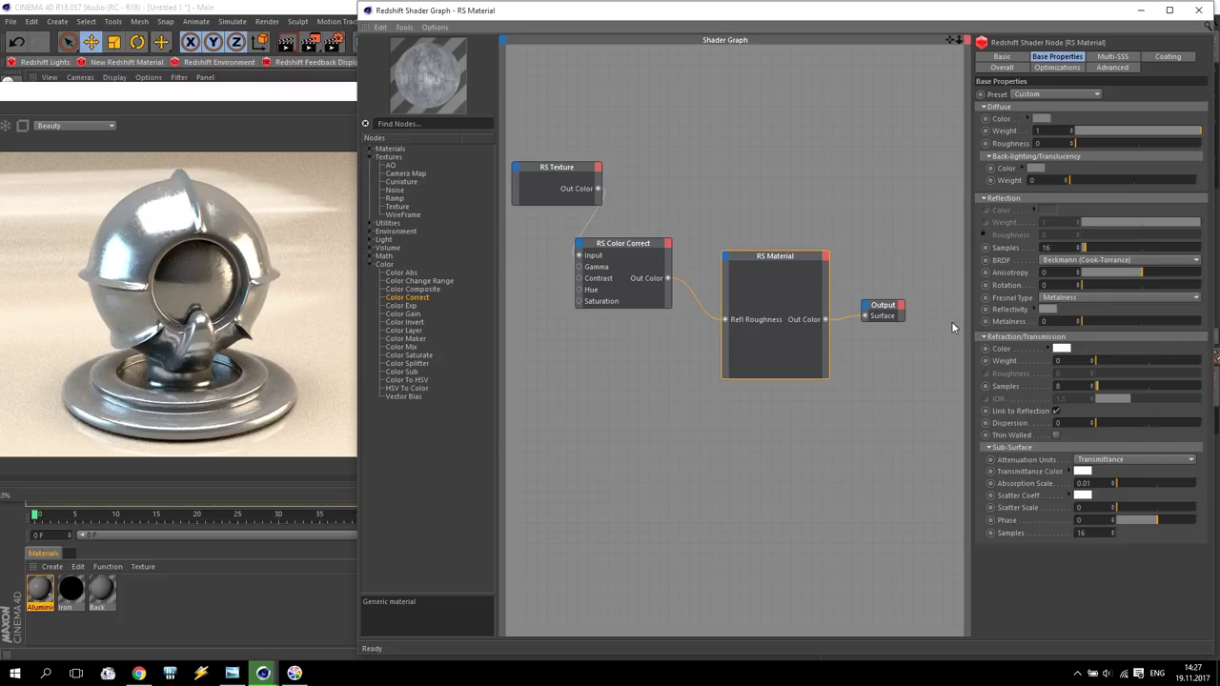
Reset reflectivity to white, then lower it back to about 54% grey.
click(1061, 348)
click(1038, 354)
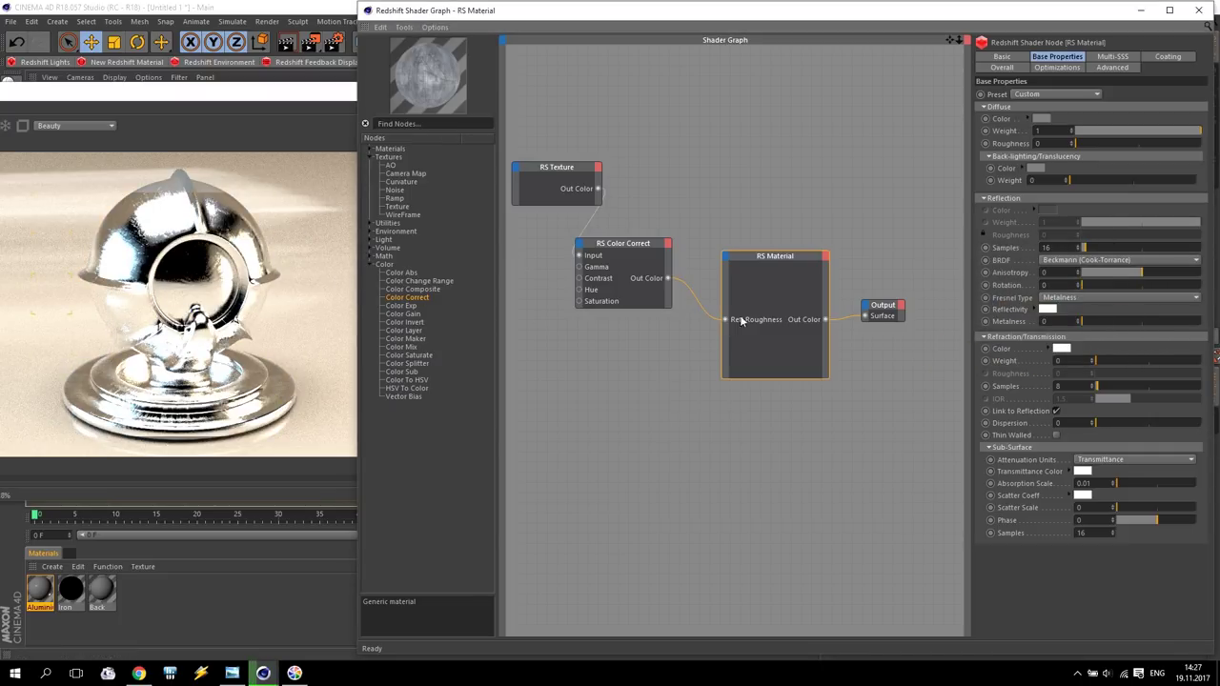
click(1048, 309)
drag(1109, 331, 1053, 341)
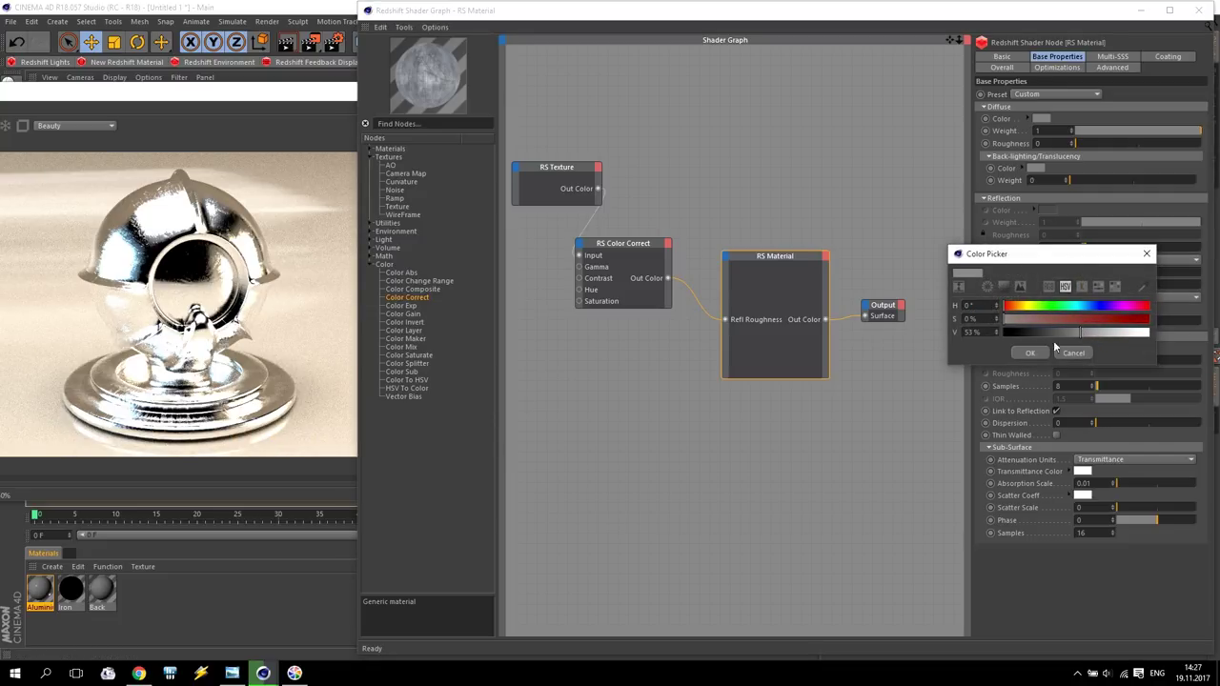
click(1029, 353)
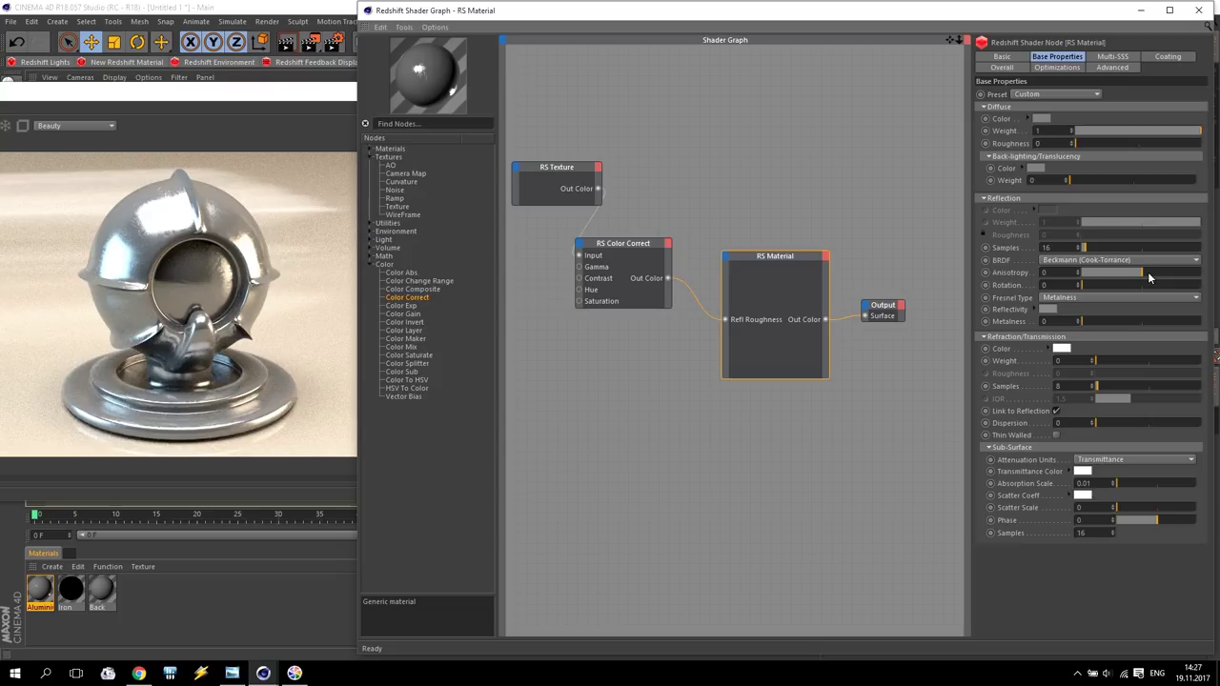
Set reflection anisotropy to 0.2 after trying -0.426 and 0.51, then view the reference image.
drag(1142, 271, 1118, 277)
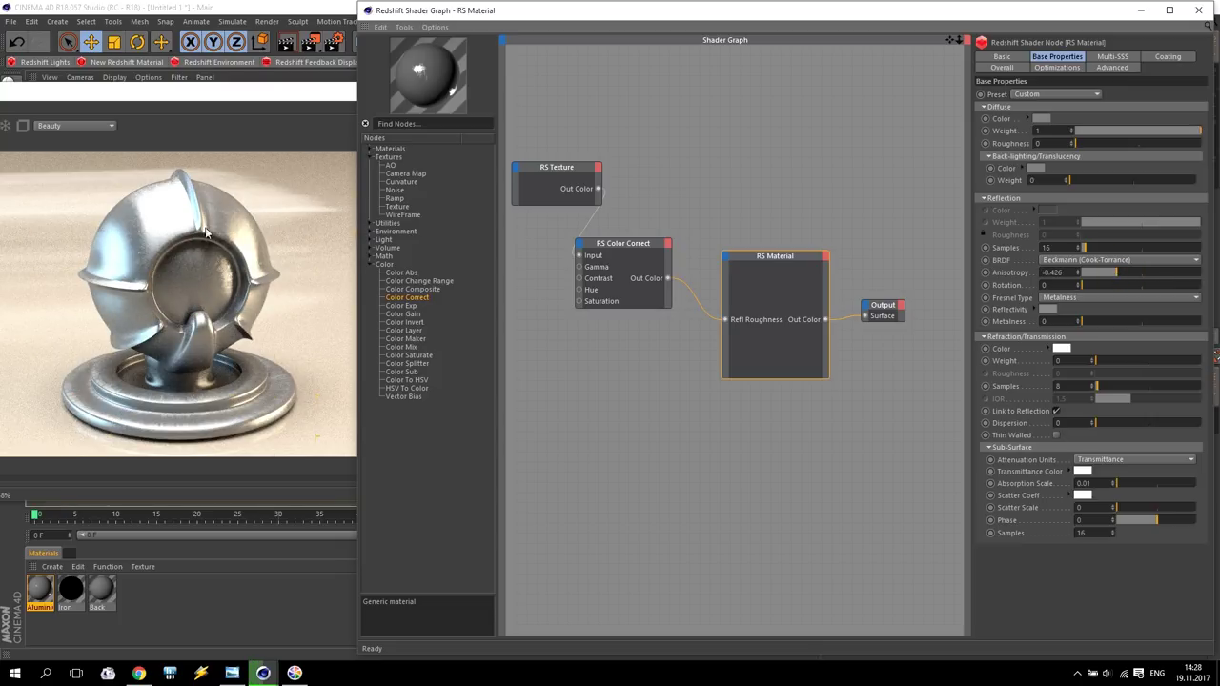
drag(1121, 274, 1171, 273)
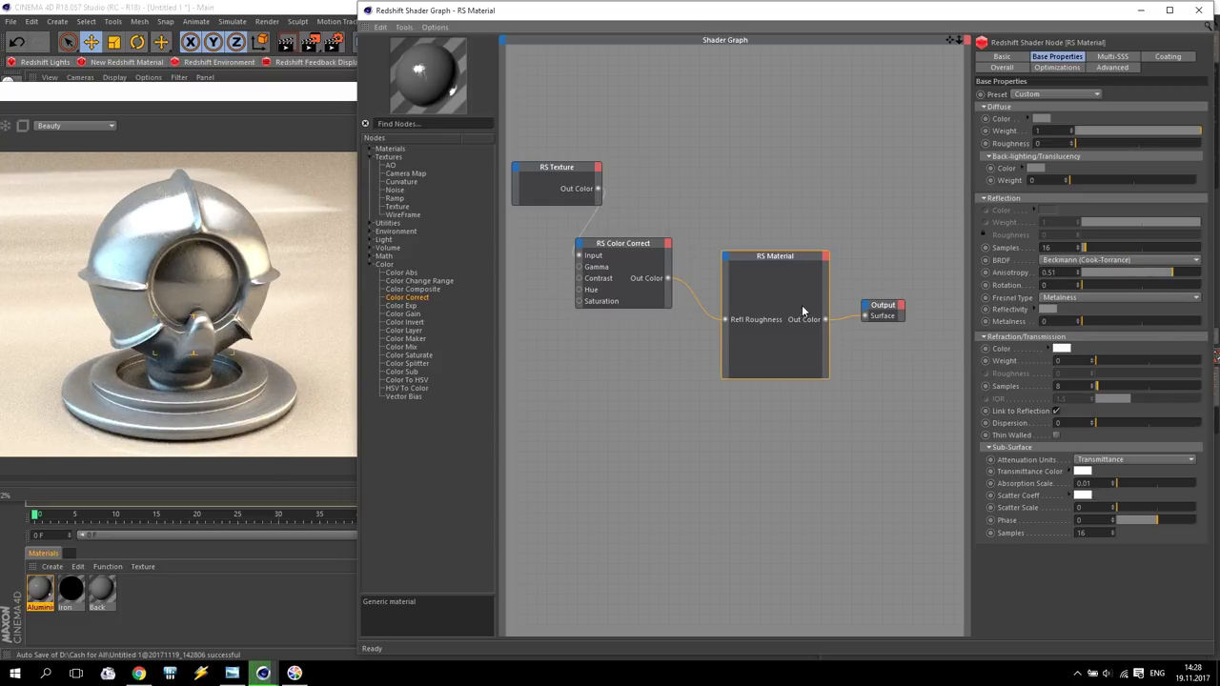
text(0.2)
key(Return)
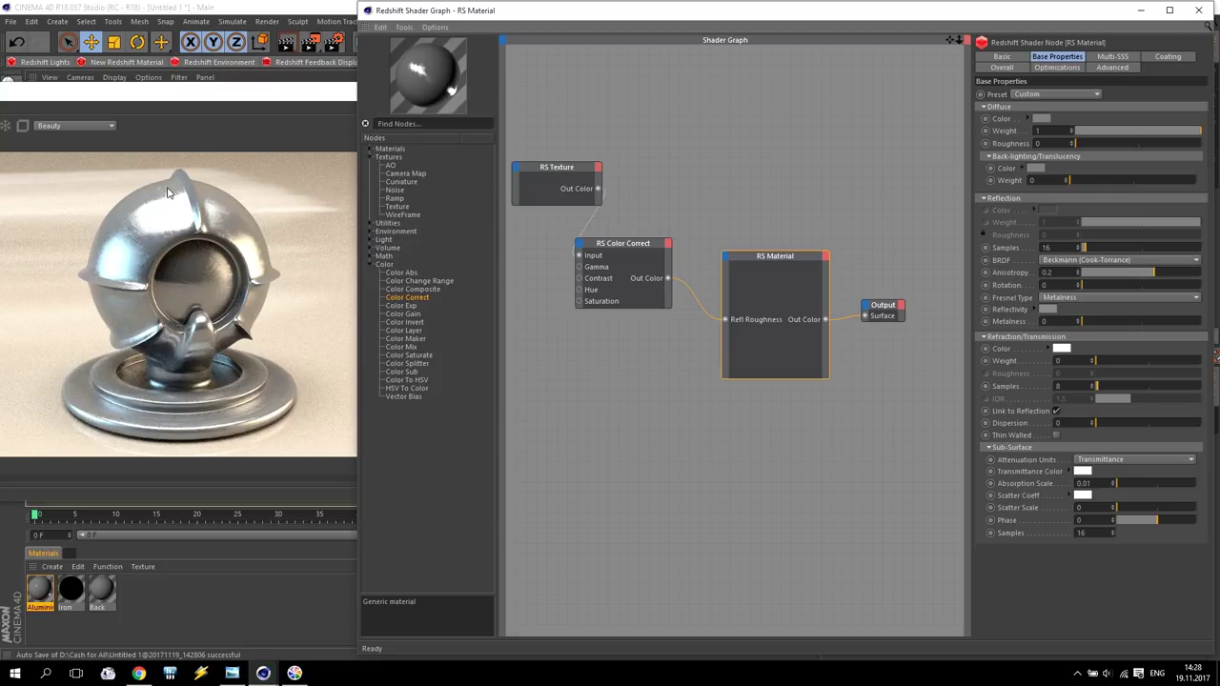
click(232, 673)
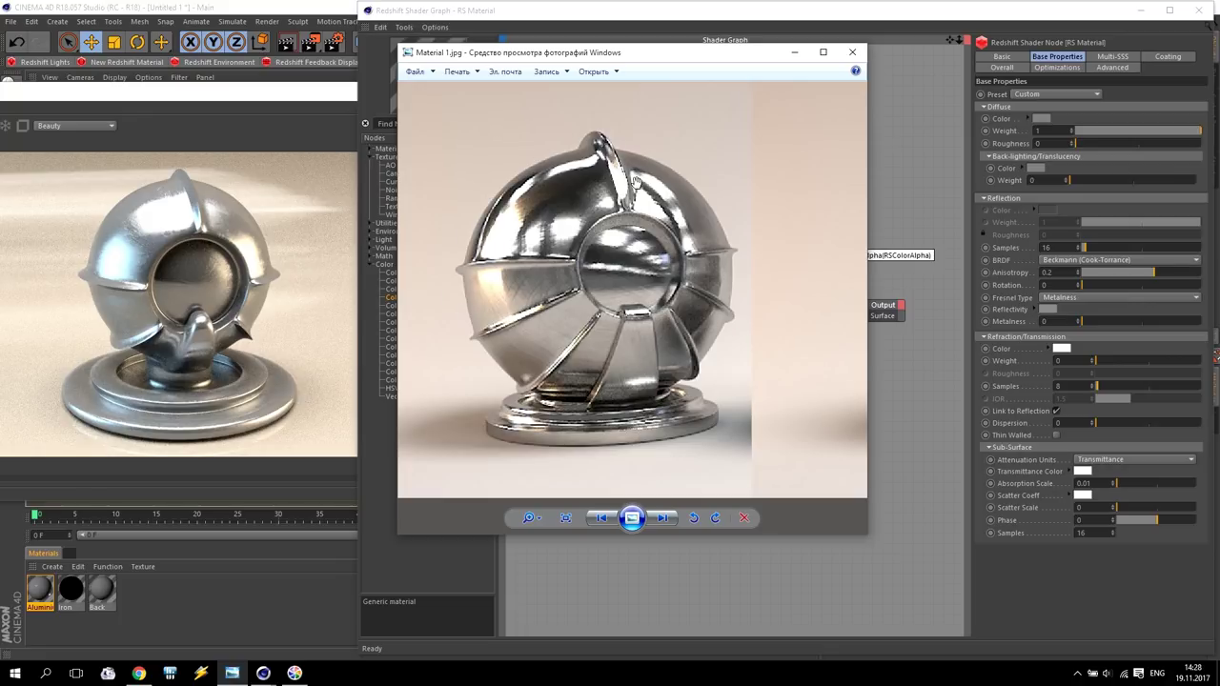
Set Diffuse Weight to 0 and raise the Coating weight to 1.
click(507, 16)
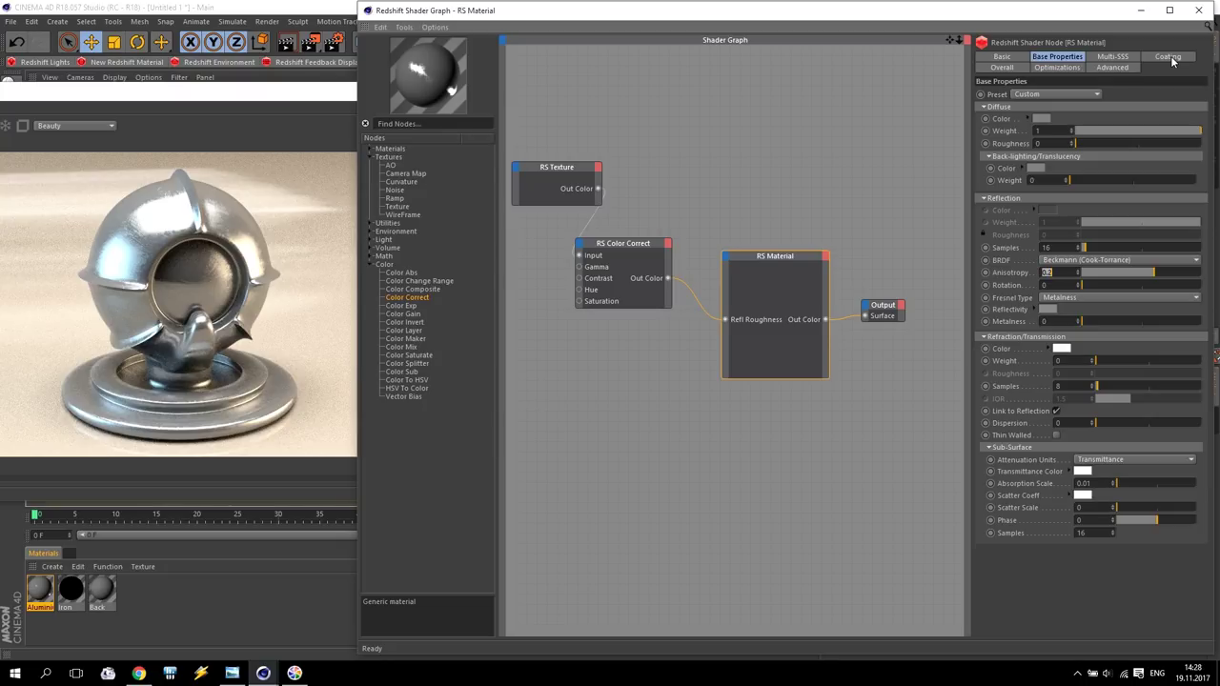
drag(1144, 130, 1077, 130)
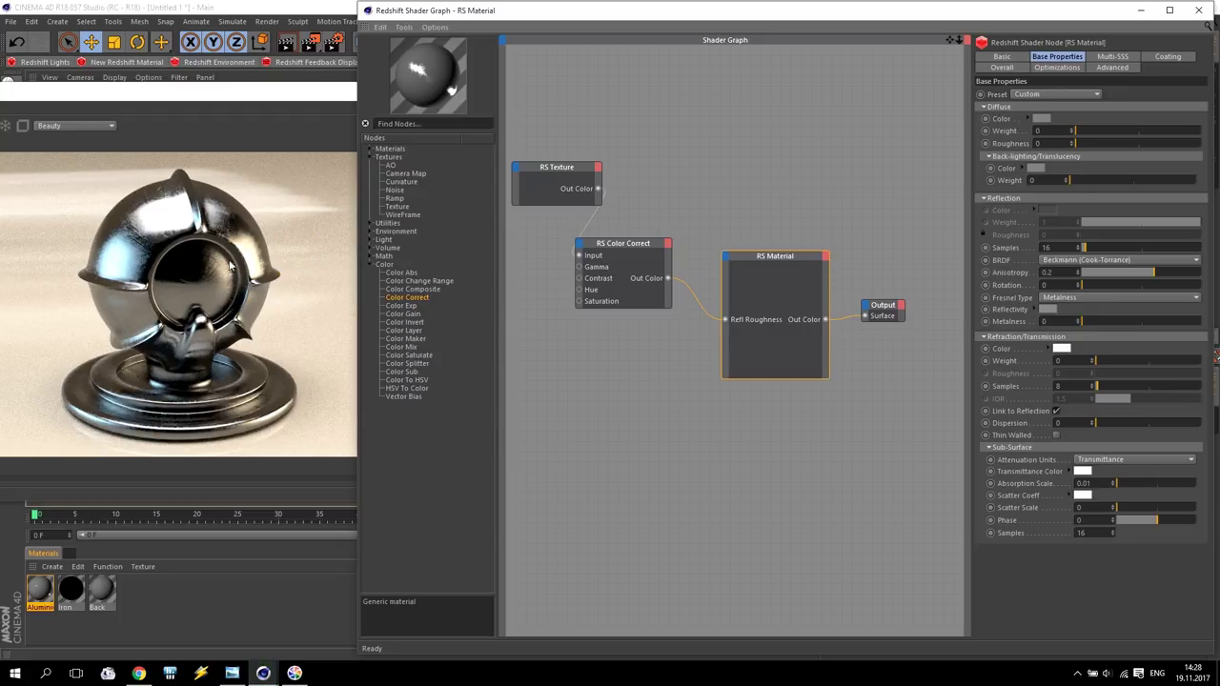
click(1169, 57)
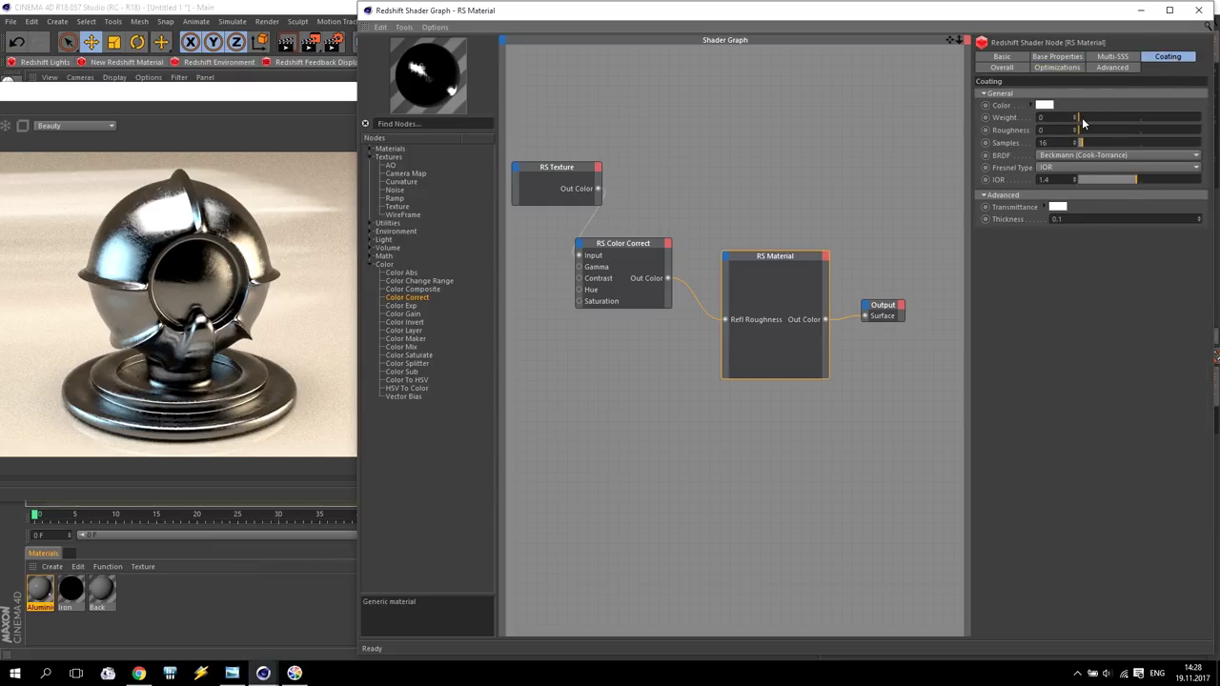
drag(1082, 117, 1213, 118)
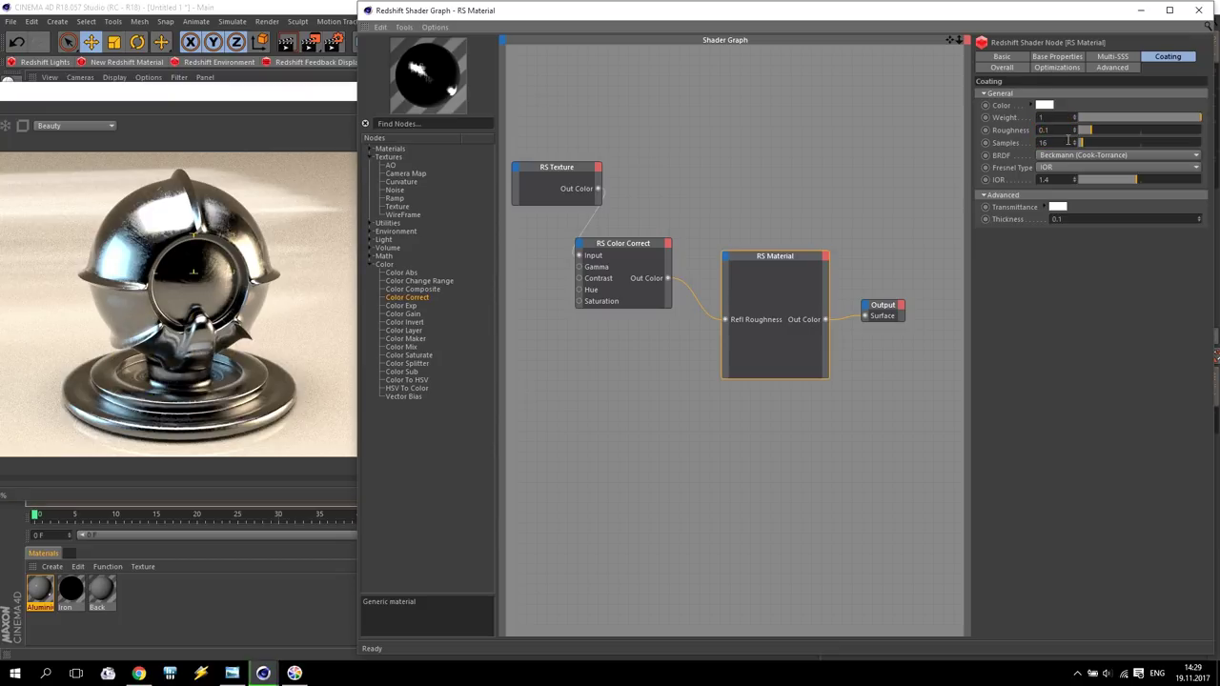
Set the coating IOR to 1.51 and bring up the reference image for comparison.
double_click(1050, 179)
text(1.51)
key(Return)
click(232, 674)
scroll(592, 250, down, 1)
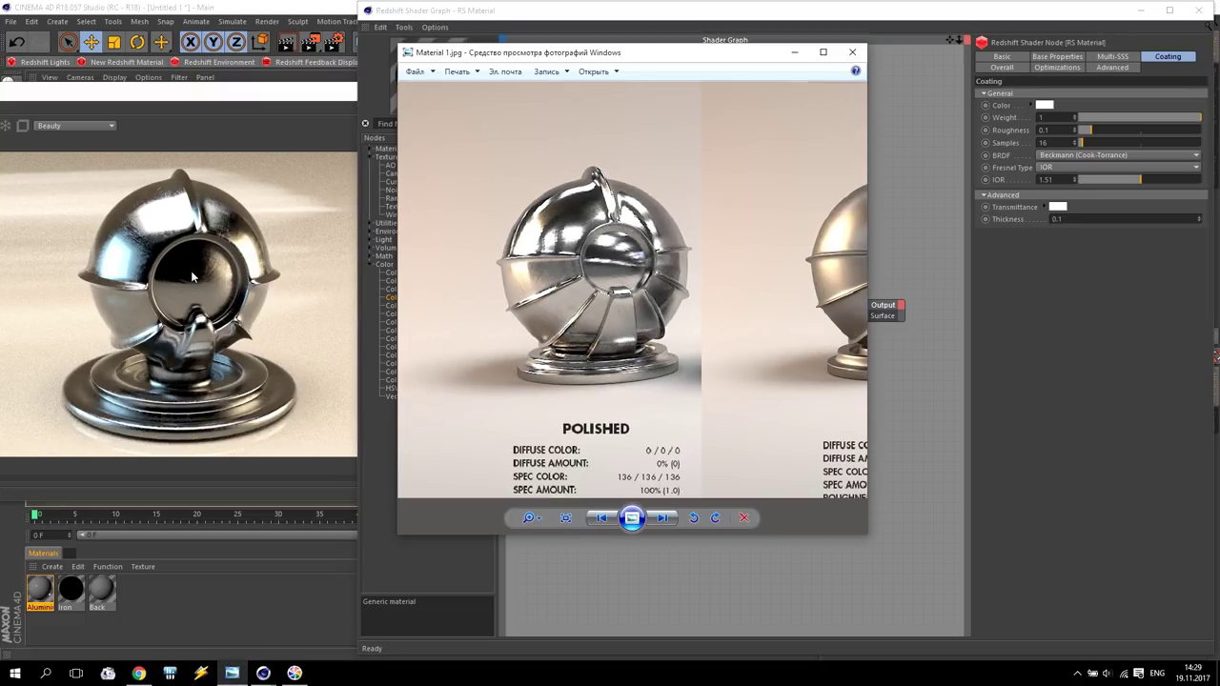
Close the Shader Graph and load SurroundedTent.hdr into the RS Dome Light.
click(323, 13)
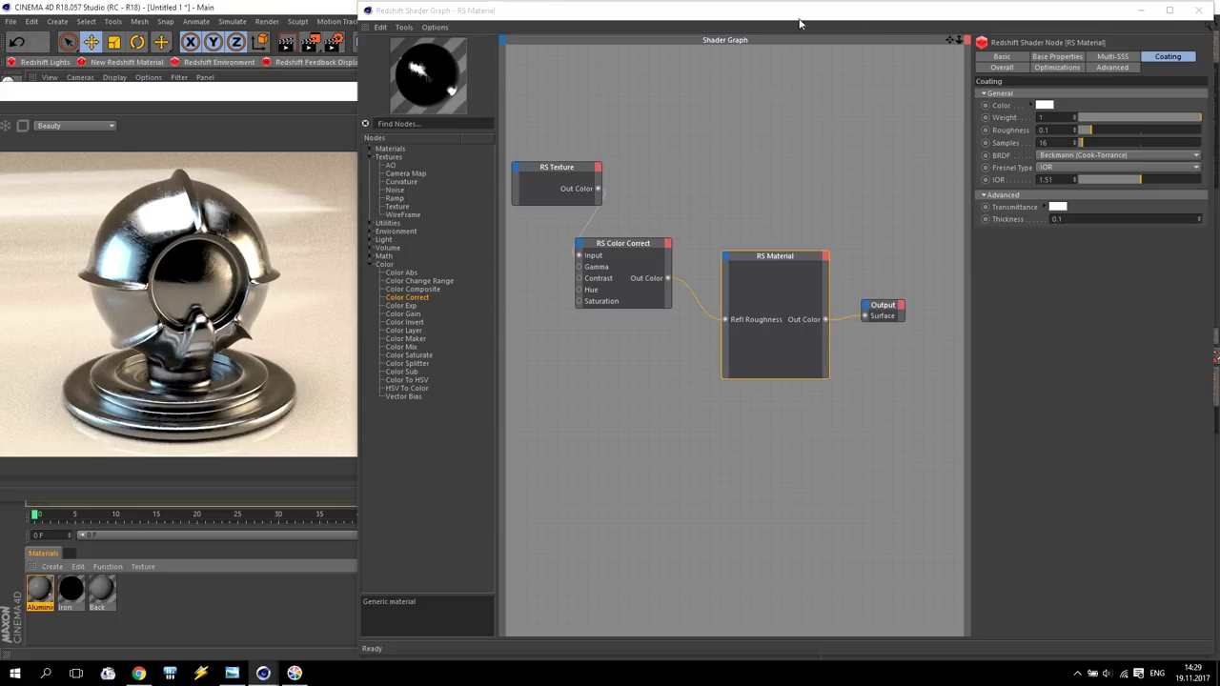
click(1141, 11)
click(870, 54)
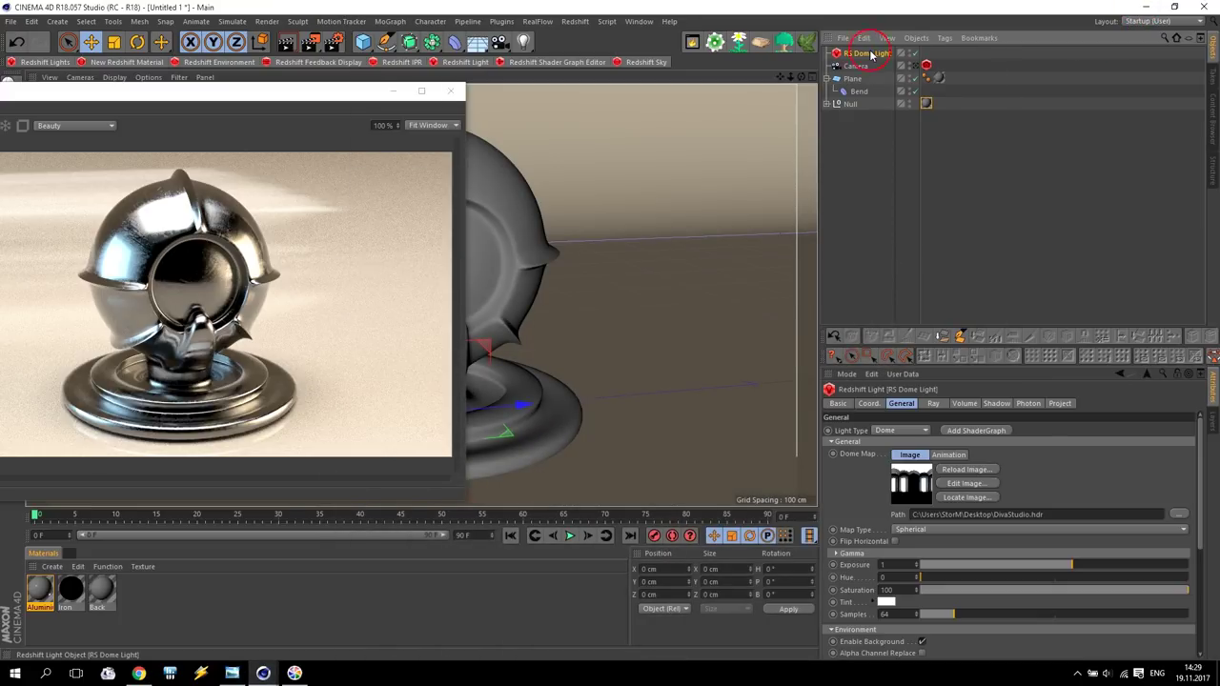
click(1180, 515)
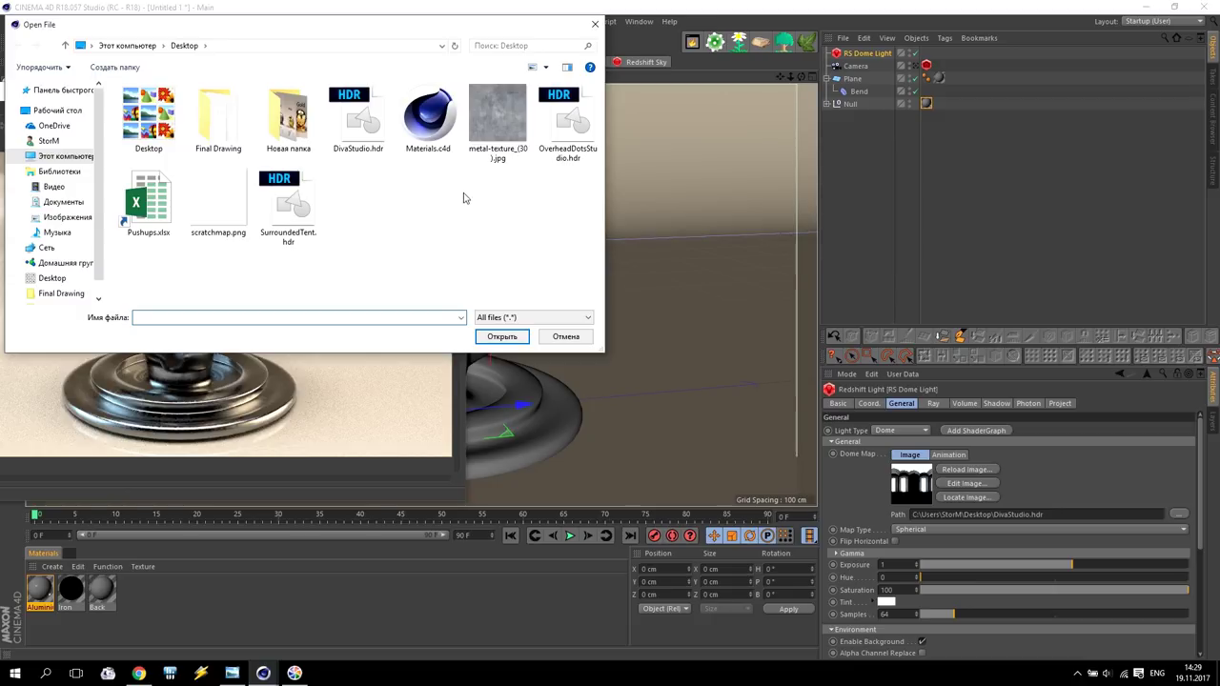
click(305, 205)
click(505, 337)
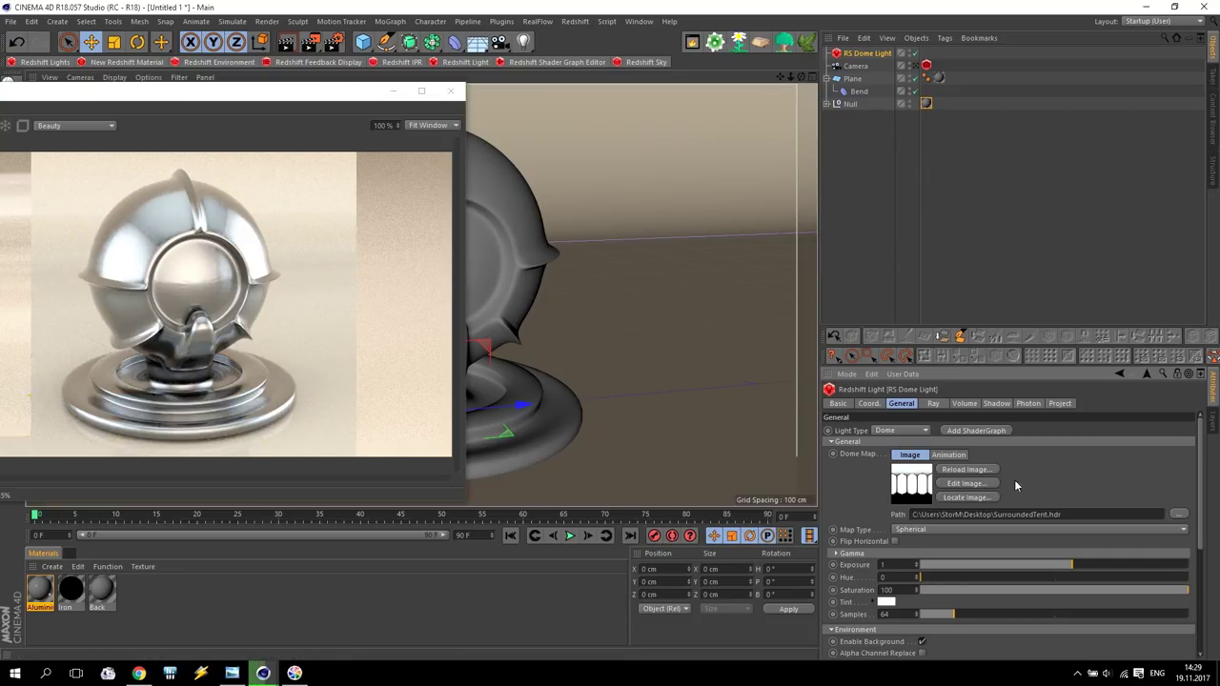
Swap the dome light environment to OverheadDotsStudio.hdr and bring up the reference image.
click(1180, 514)
click(568, 123)
click(503, 336)
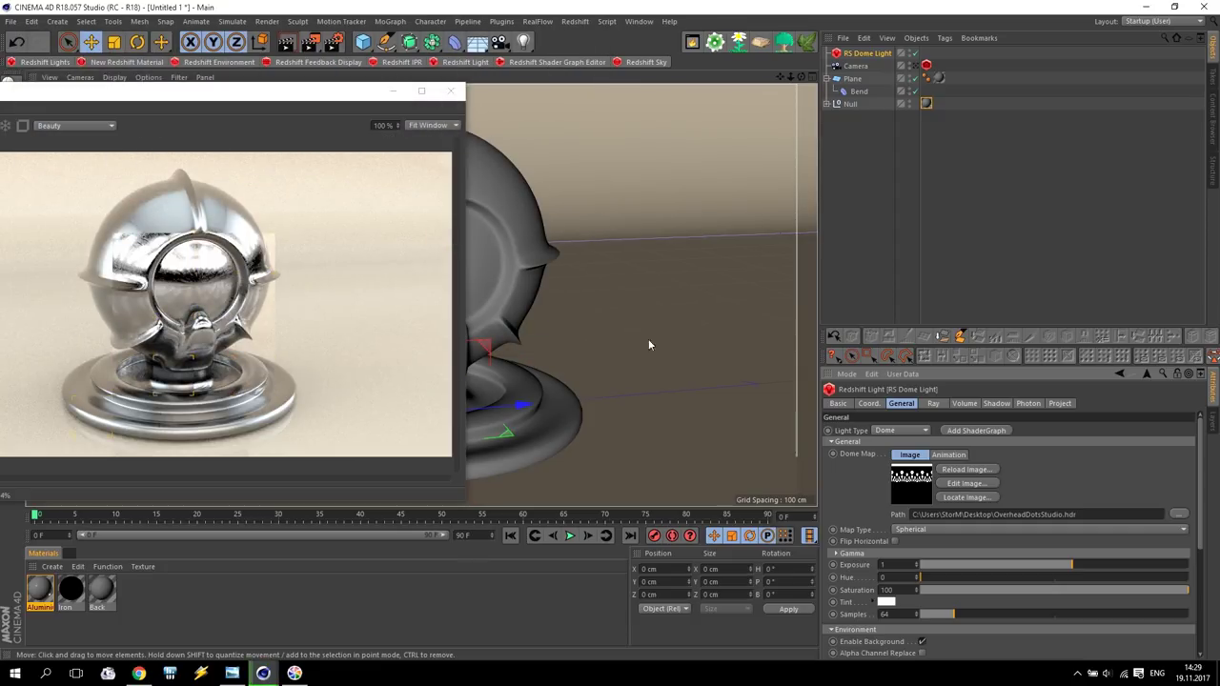
click(231, 673)
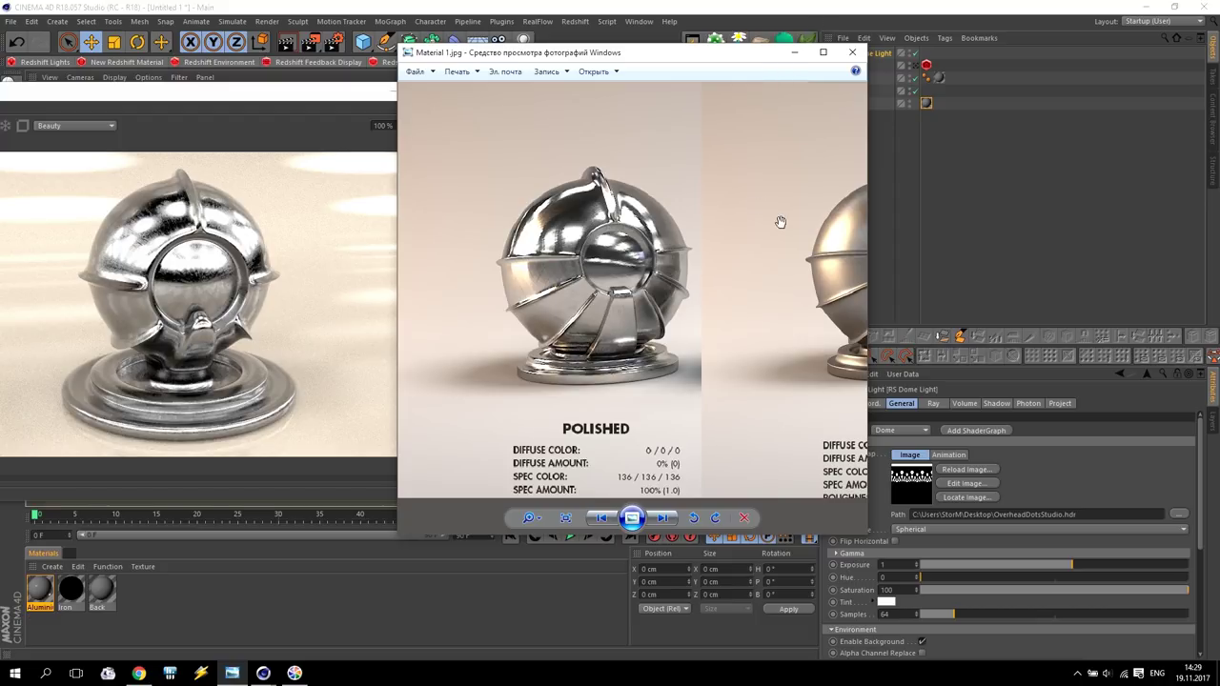
Pan and zoom the reference photo to inspect the Gold sphere sample.
drag(799, 247, 482, 288)
drag(744, 321, 585, 314)
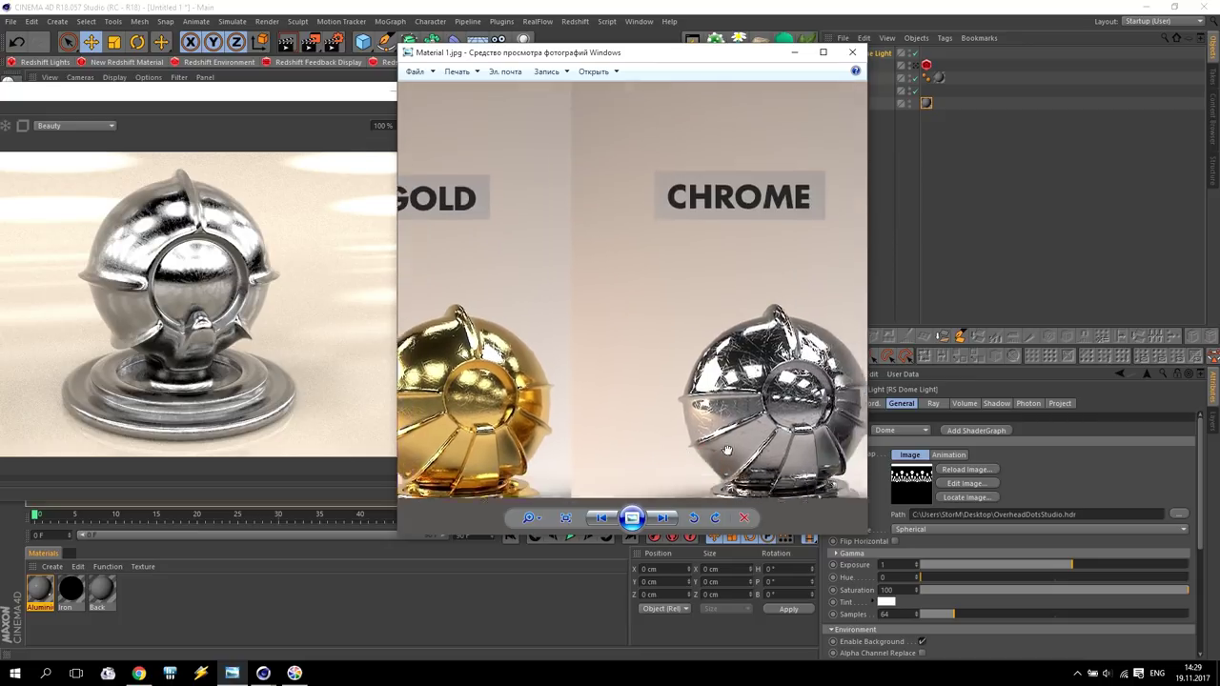
scroll(603, 260, up, 1)
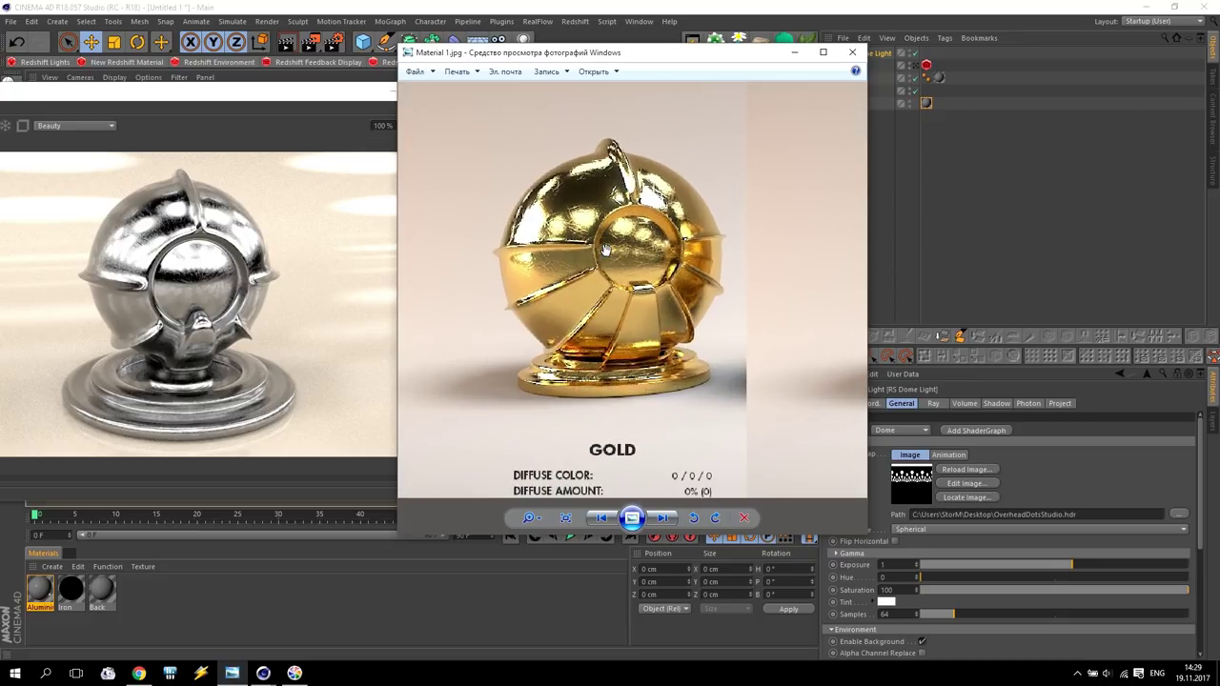
drag(604, 250, 609, 269)
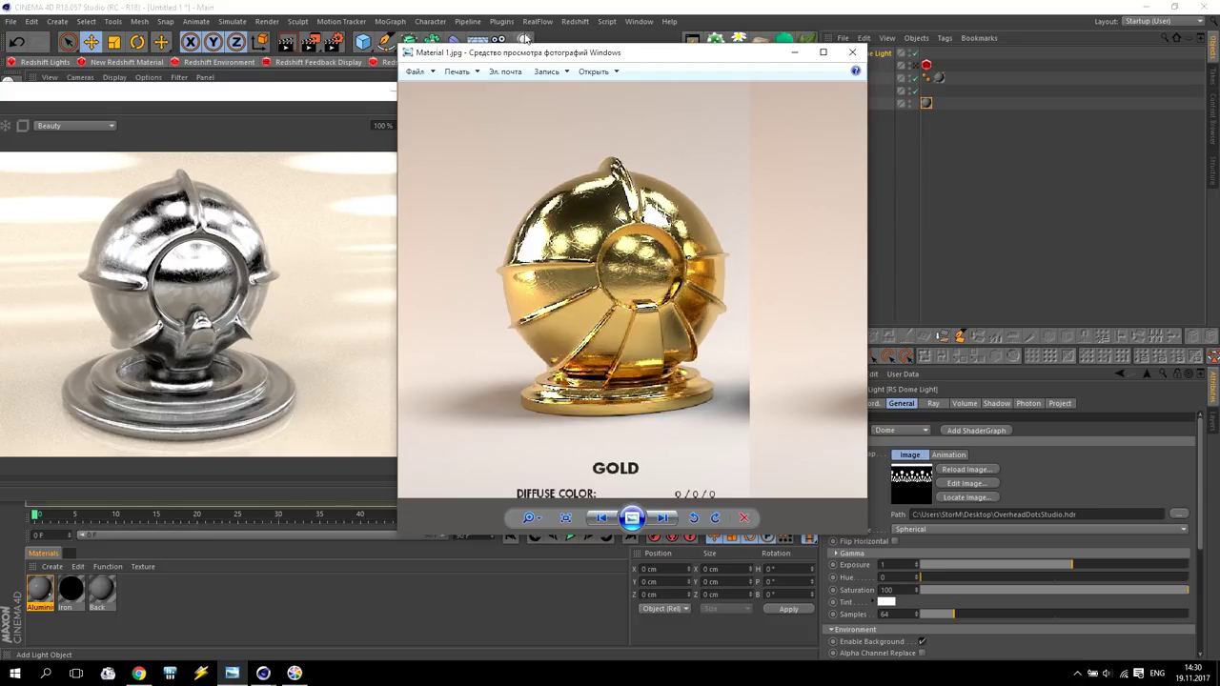
drag(458, 52, 528, 157)
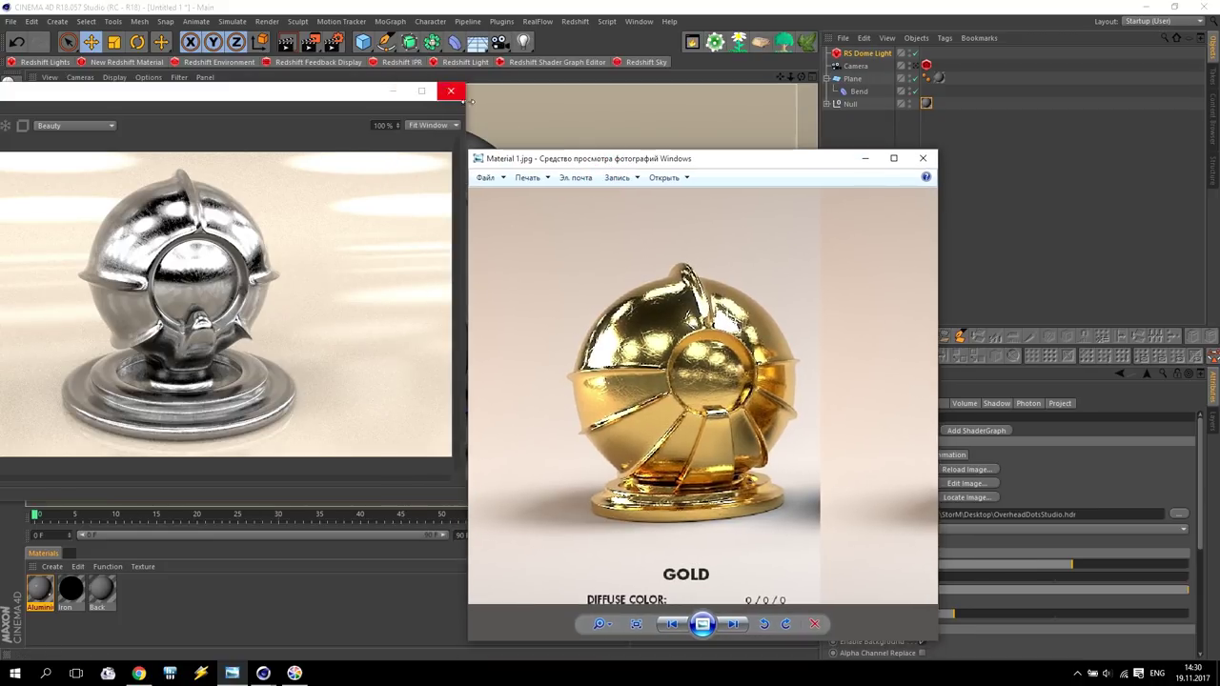
Create a new Redshift material in Cinema 4D and rename it Gold.
click(175, 399)
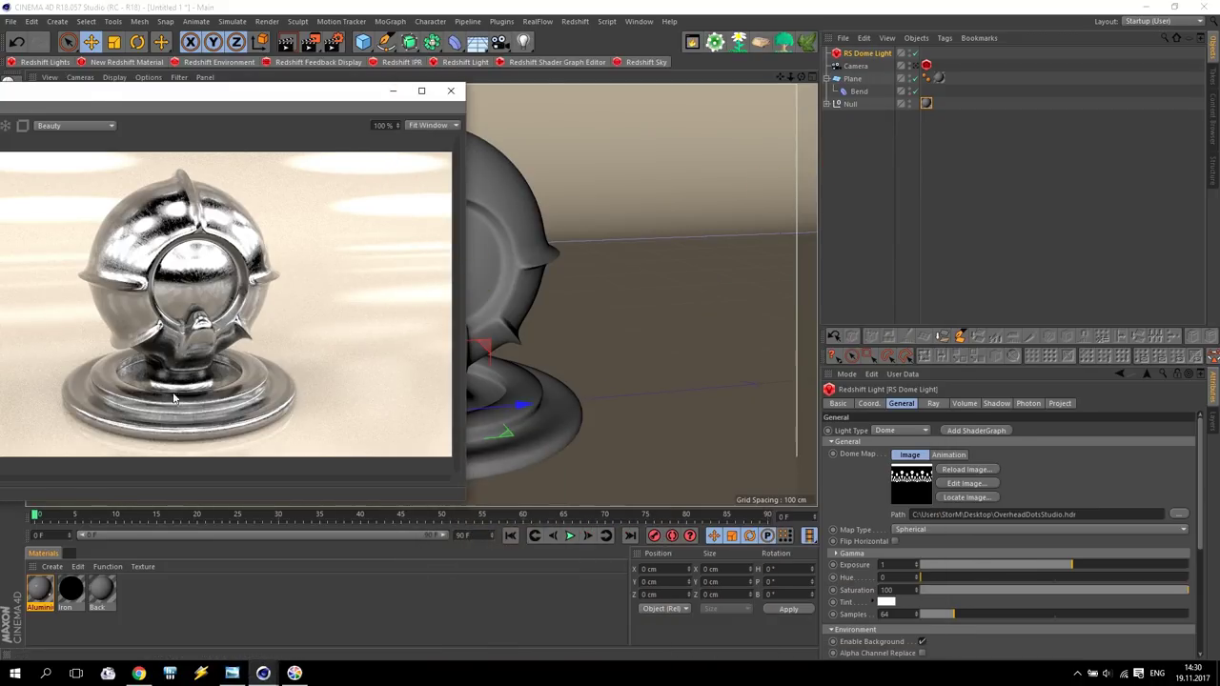
click(124, 62)
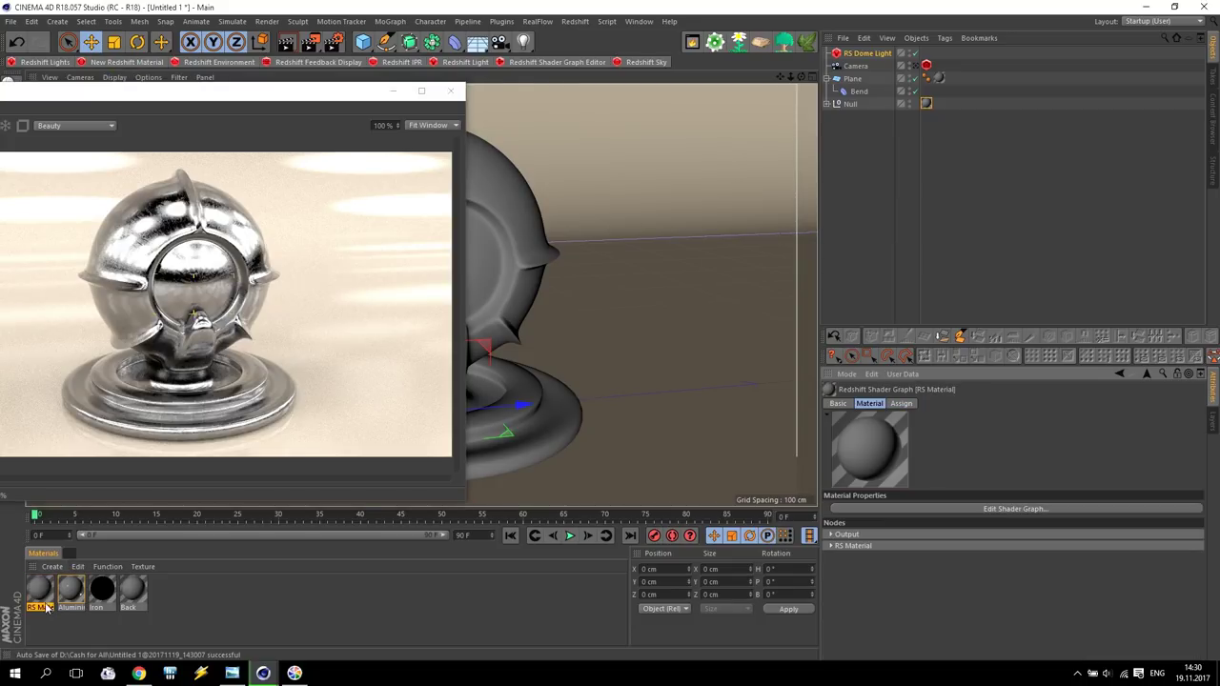
double_click(40, 607)
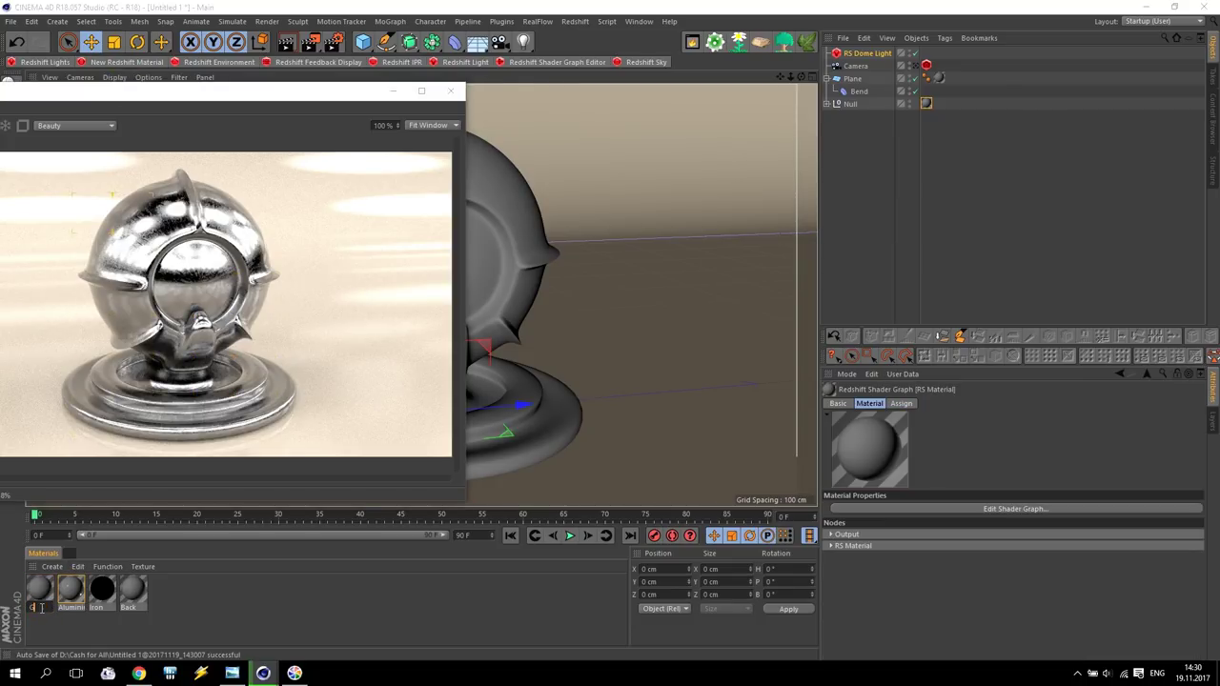
text(Gold)
click(196, 606)
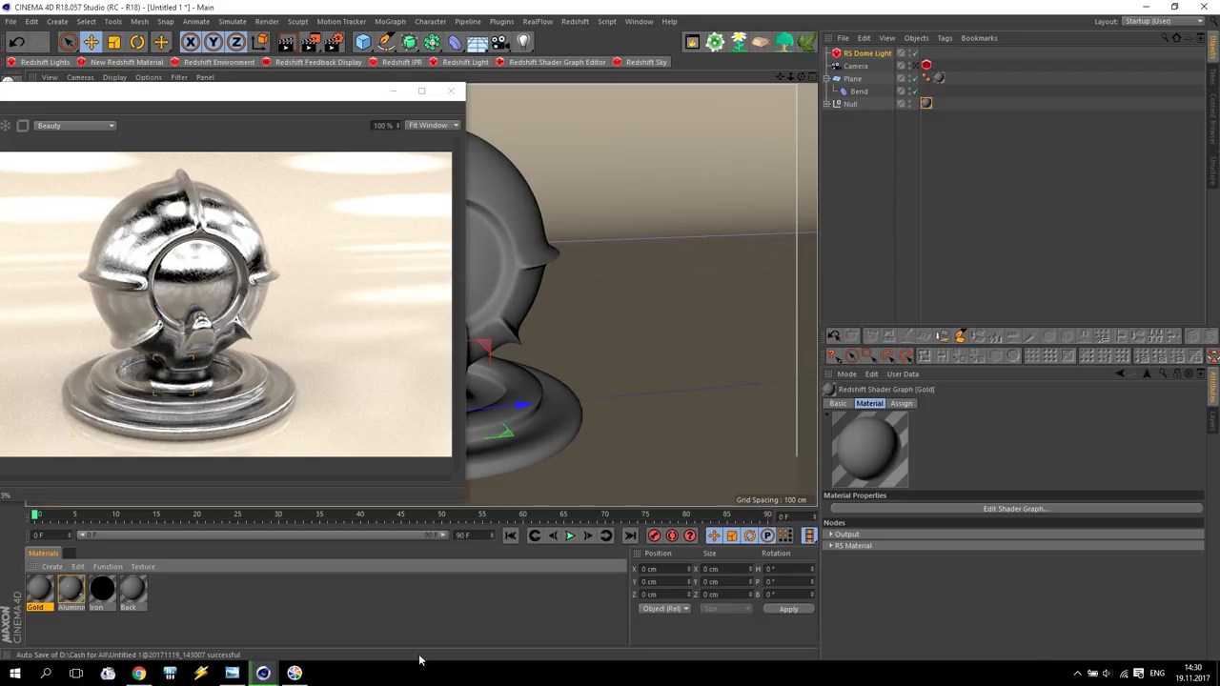
click(1151, 7)
Open scratchmap.png from the desktop full screen in Photo Viewer and zoom to inspect it.
click(1151, 7)
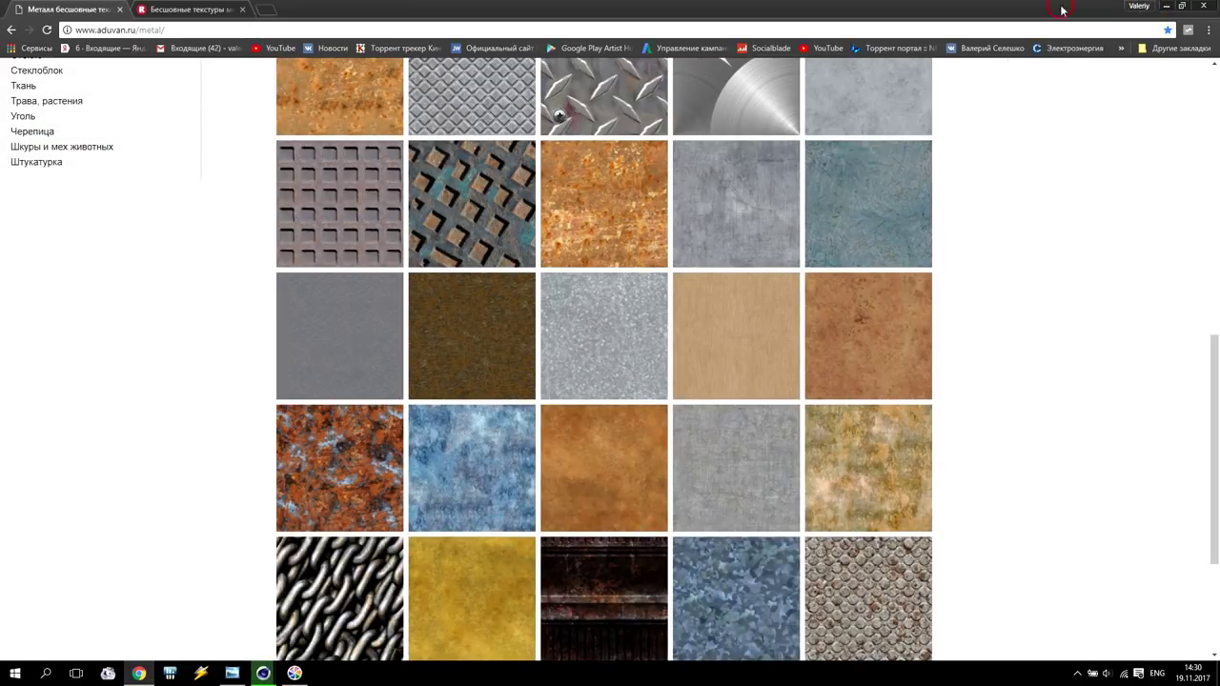
click(1166, 6)
double_click(23, 221)
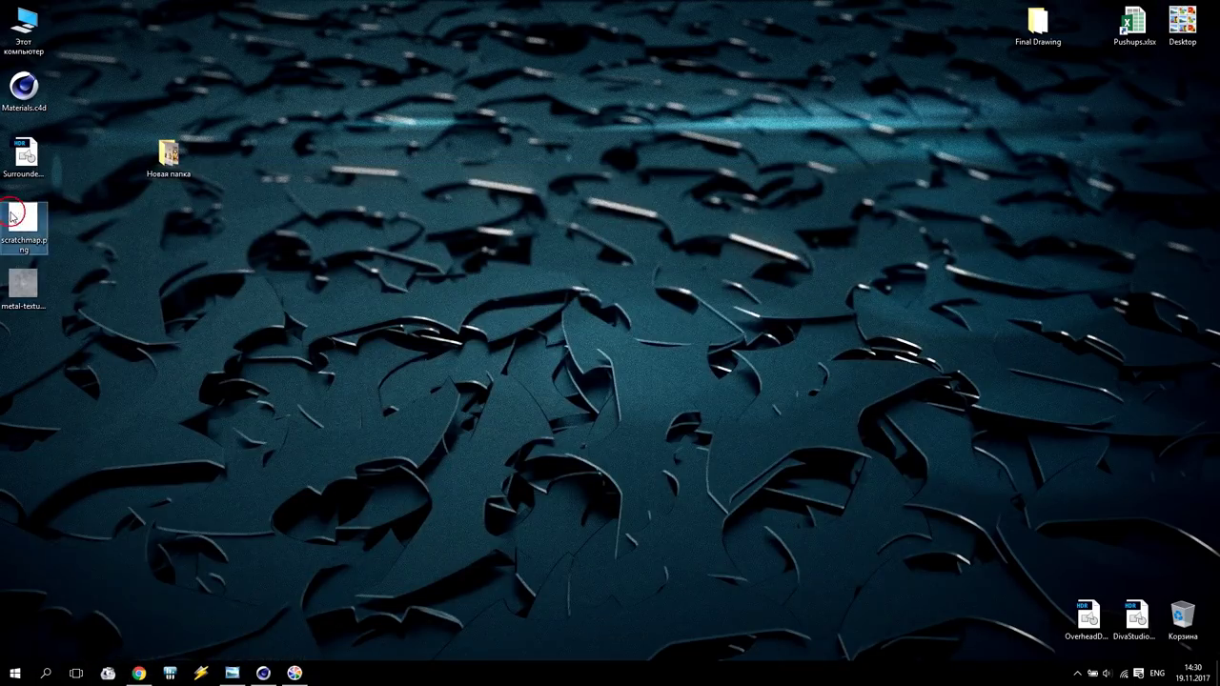
click(867, 209)
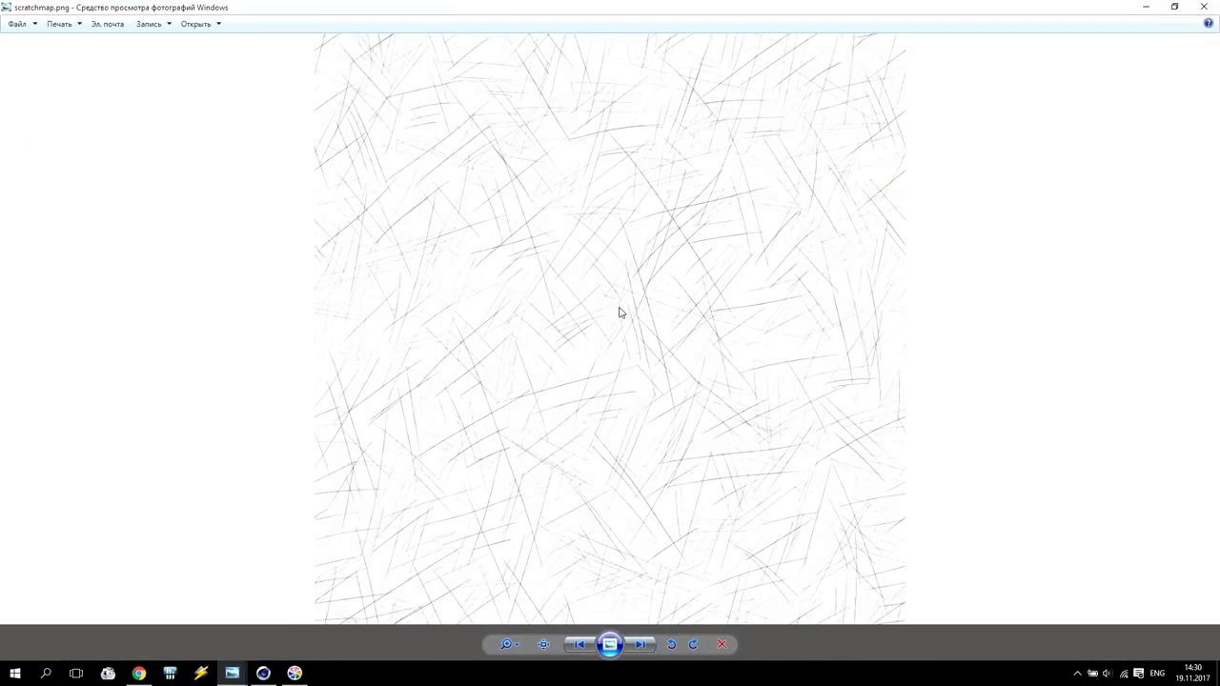
scroll(550, 367, up, 3)
scroll(363, 172, down, 3)
scroll(656, 345, up, 3)
scroll(509, 374, down, 3)
Close the scratch map viewer and bring back Cinema 4D's Redshift shader graph.
click(1204, 7)
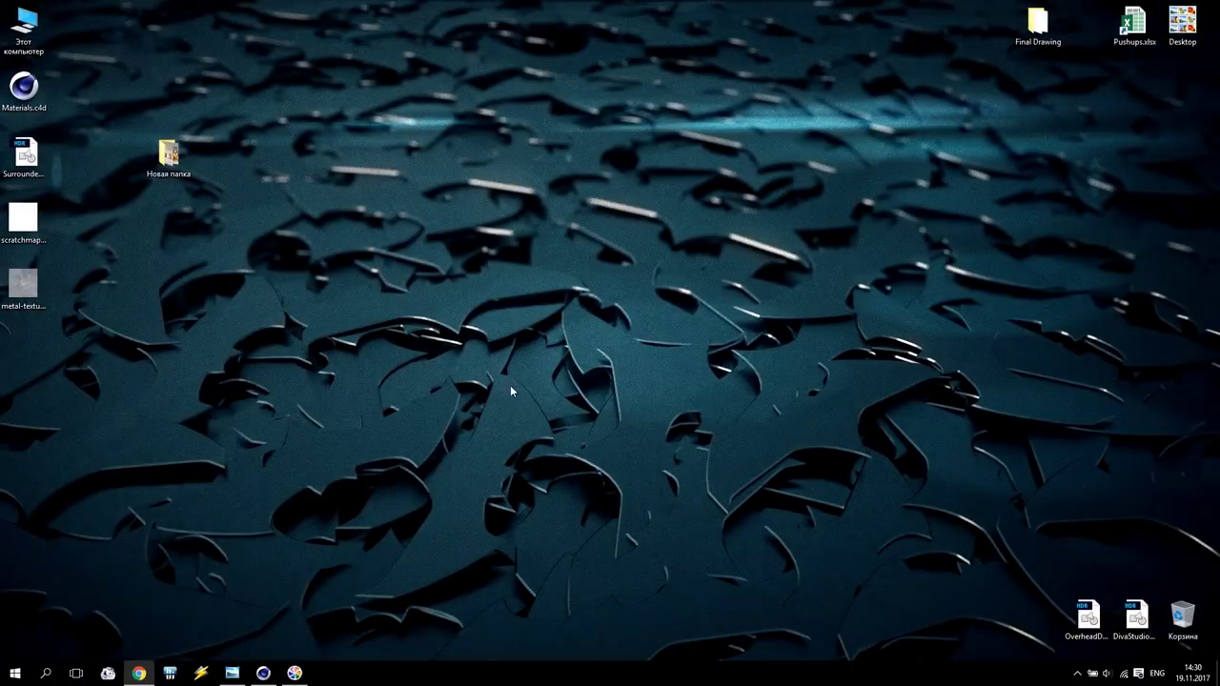
click(231, 674)
click(263, 674)
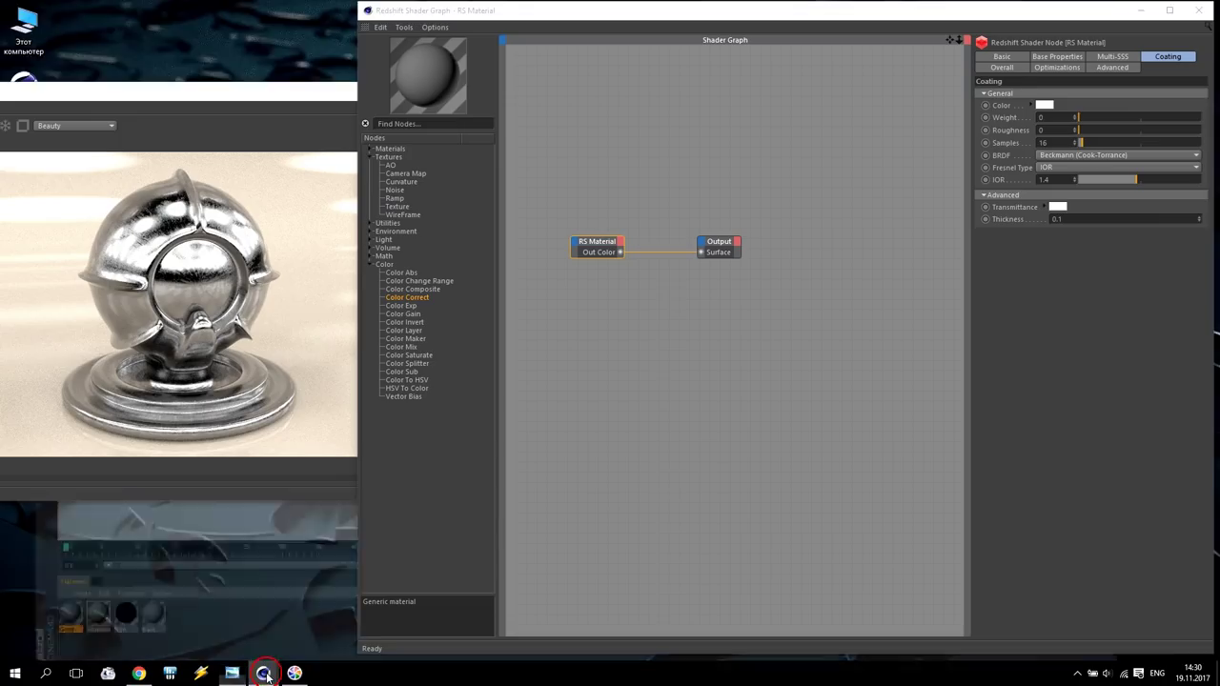
Fit the shader nodes in view and close the Render Settings window.
click(958, 44)
click(150, 544)
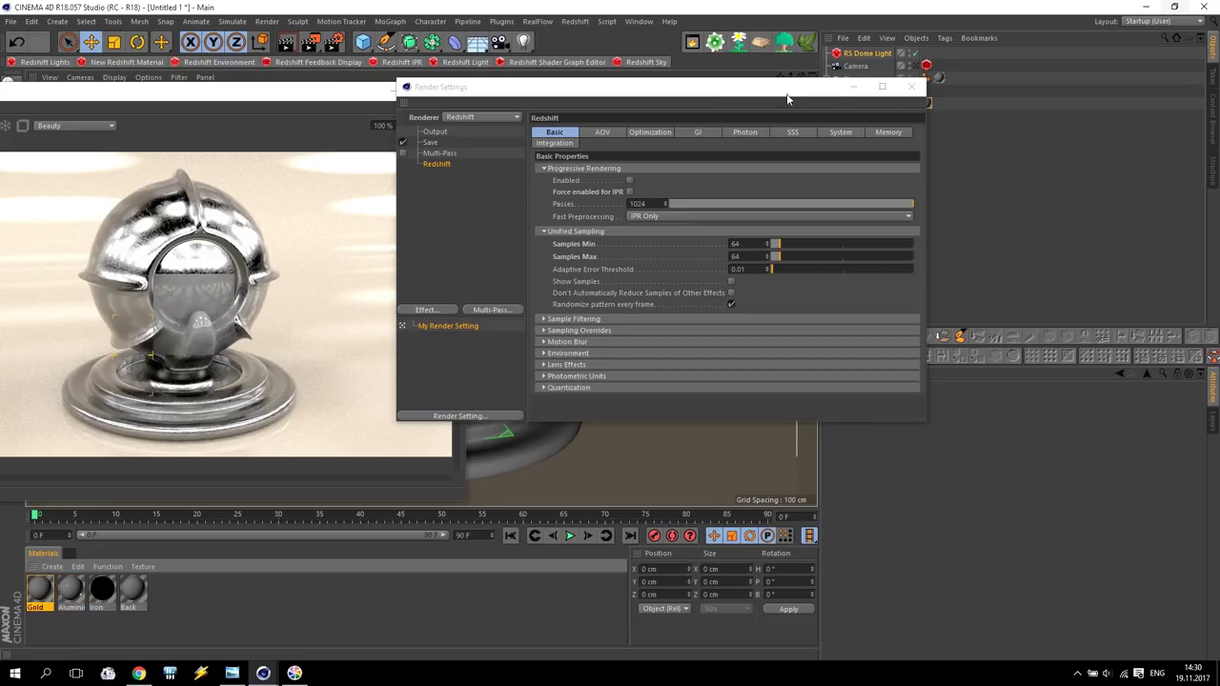
drag(788, 100, 720, 116)
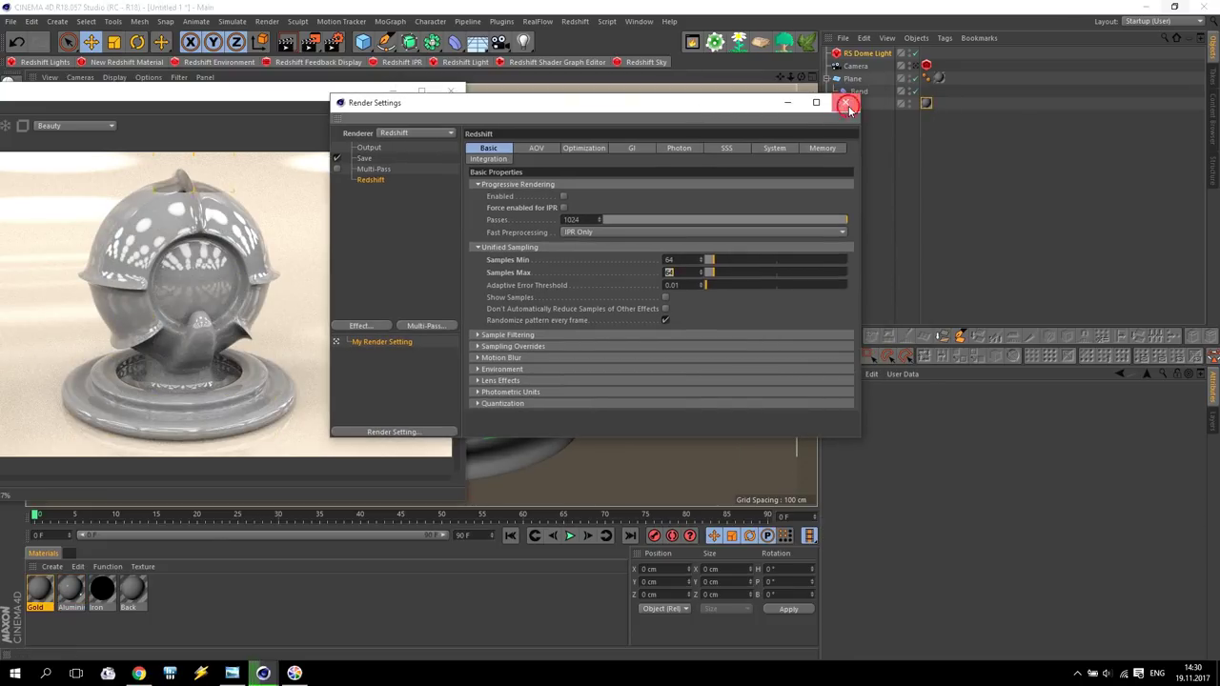
click(848, 105)
Open the Gold material's shader graph, with its windows moved to the right.
double_click(35, 595)
drag(400, 84, 940, 75)
click(970, 122)
drag(525, 16, 861, 11)
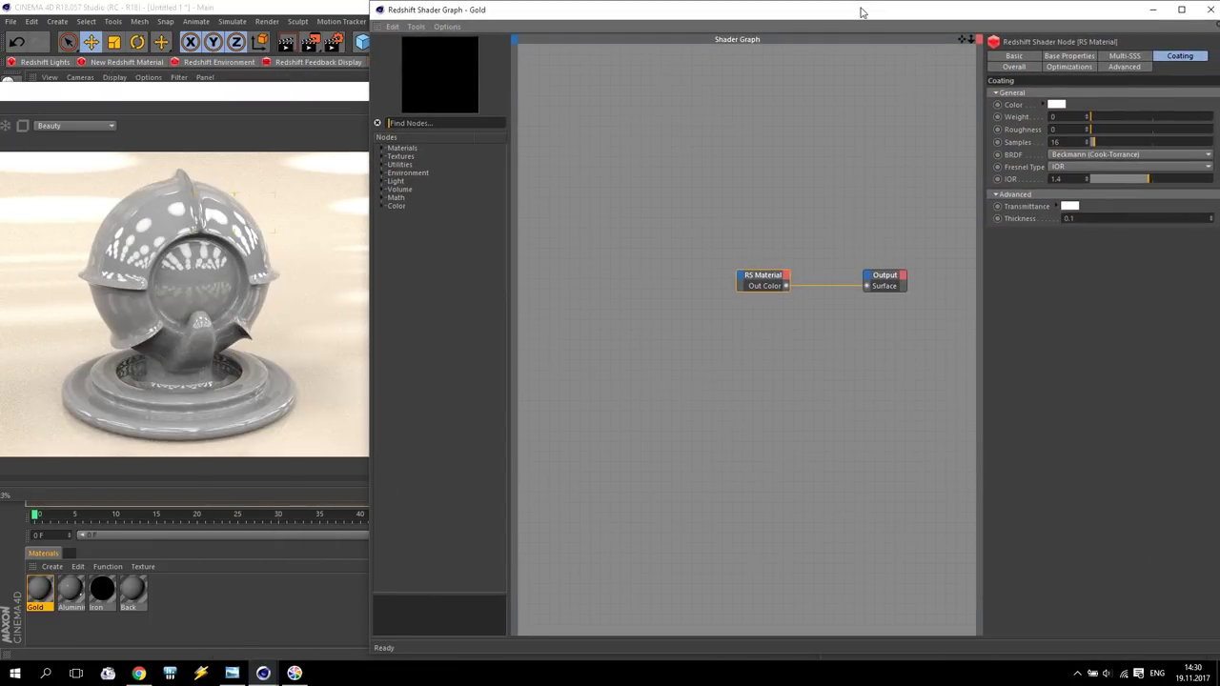
Set Gold's diffuse weight to 0 and its Fresnel type to Metalness.
click(1055, 58)
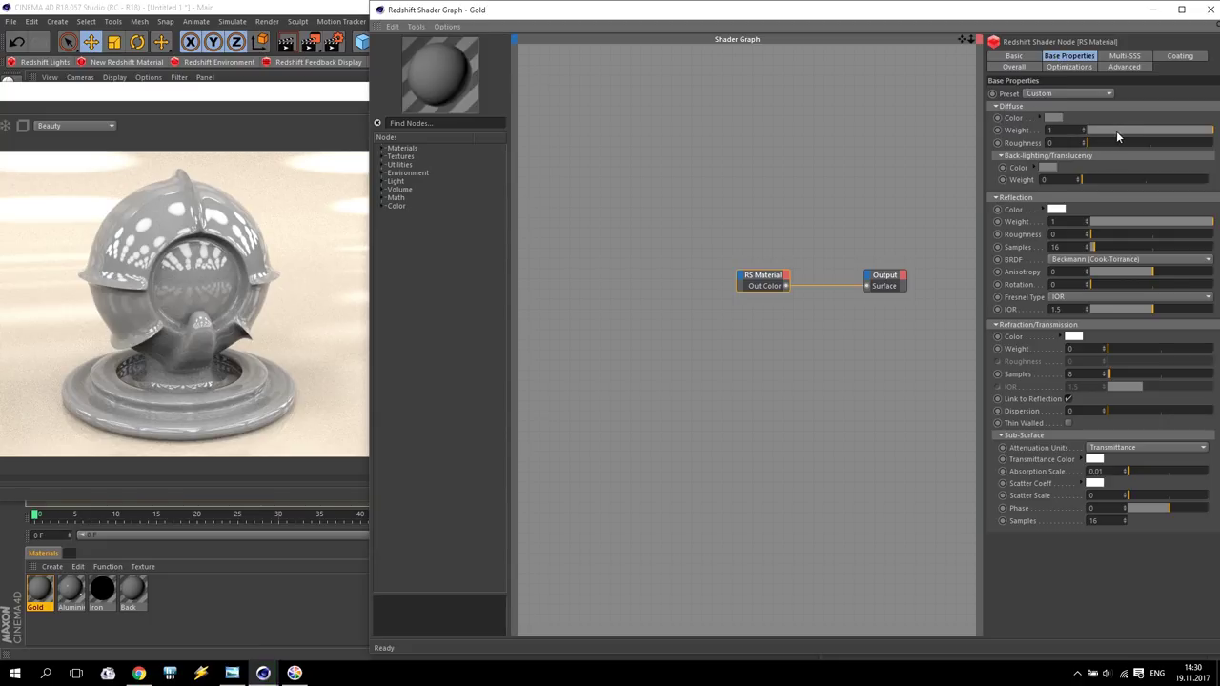
drag(1117, 131, 1035, 139)
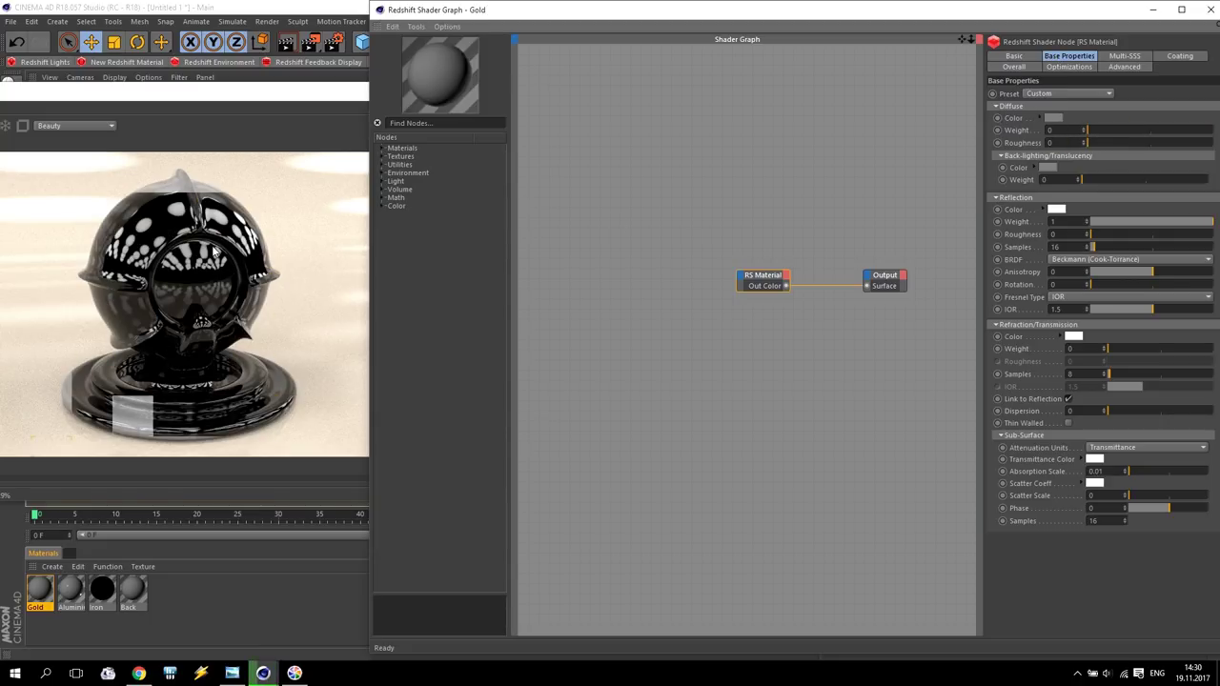
click(1060, 297)
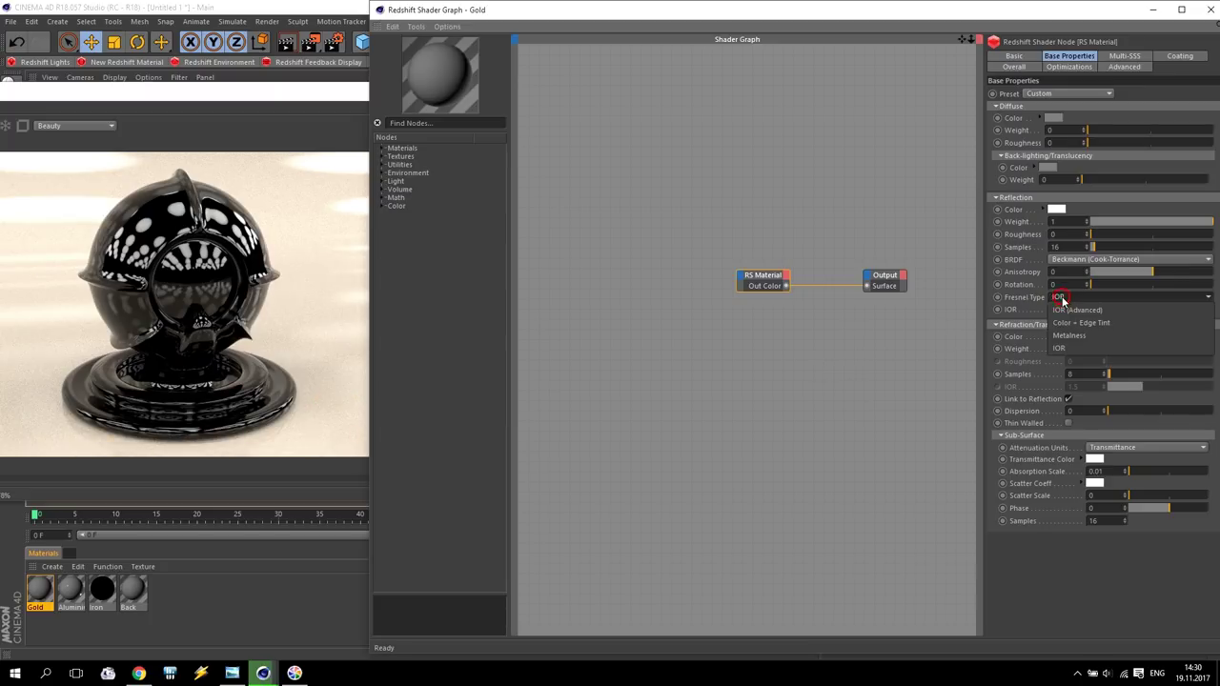
click(1070, 336)
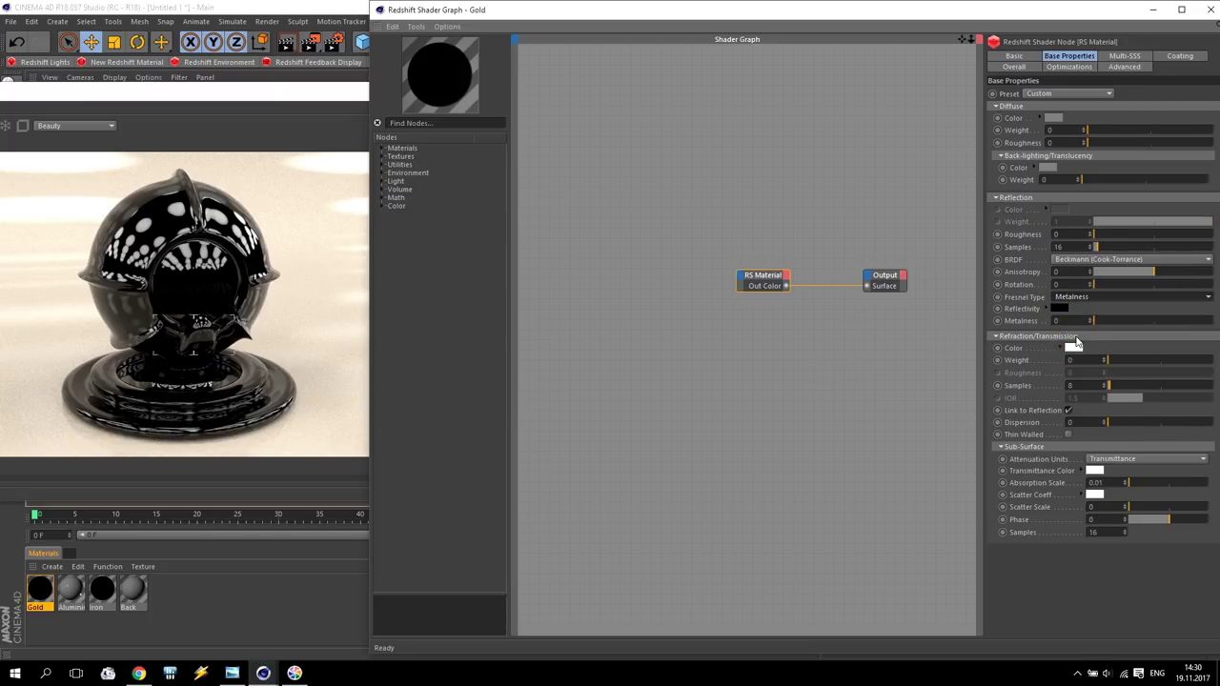
Give the reflectivity a gold colour, ending at hue 40 and 50% saturation.
click(1059, 309)
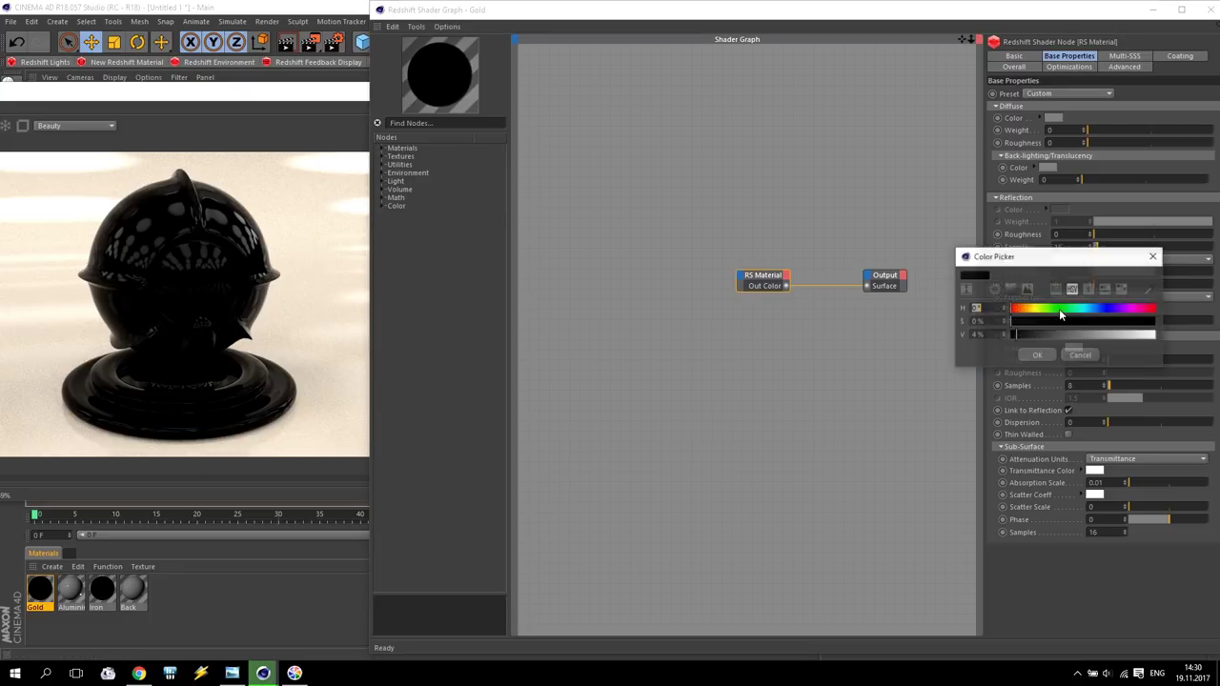
click(1029, 310)
drag(1034, 321, 1157, 335)
click(1040, 355)
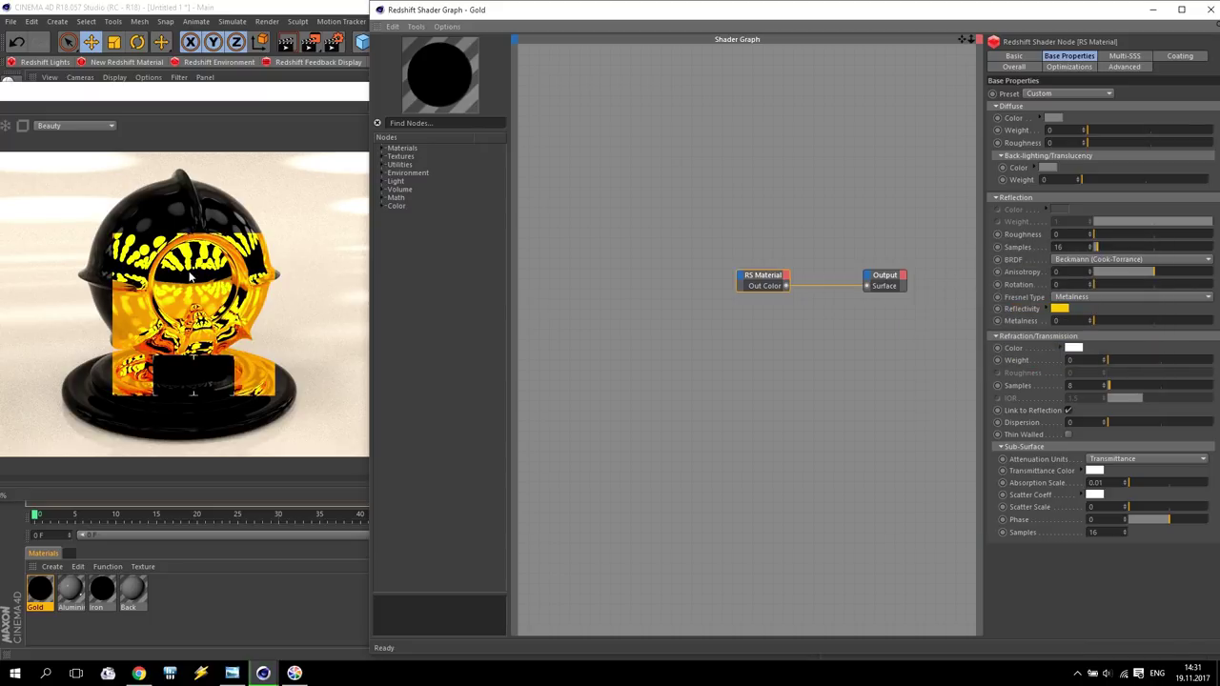
click(1060, 309)
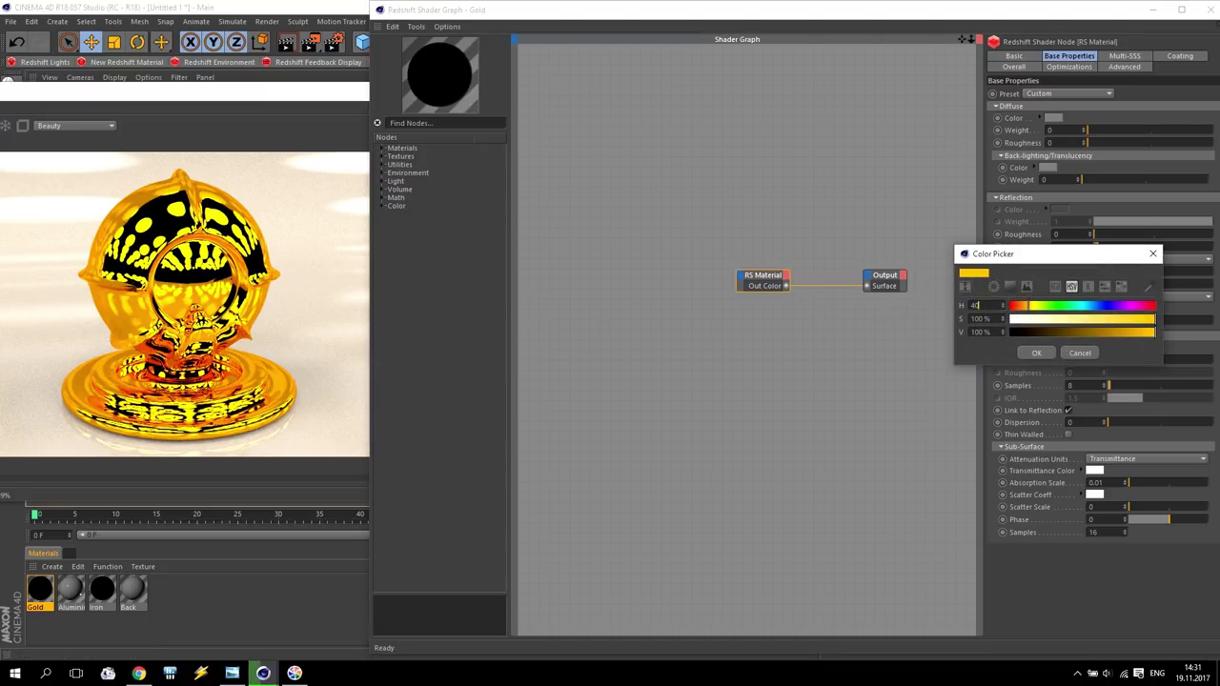
click(990, 319)
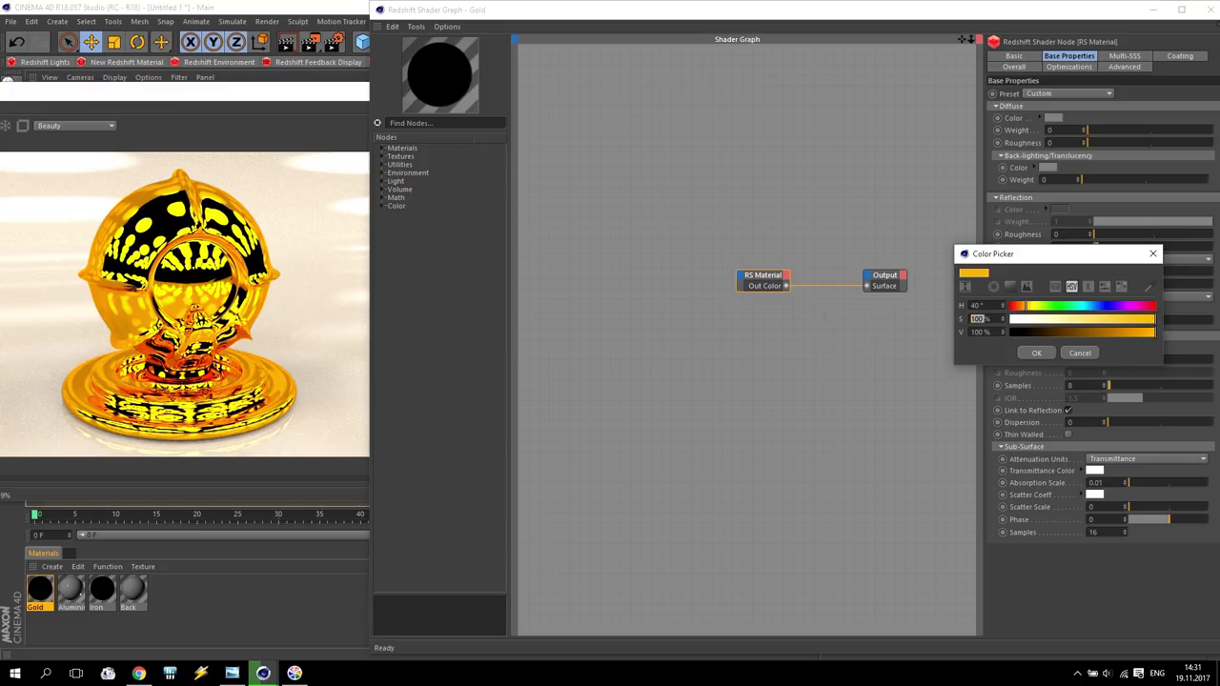
text(50)
key(Return)
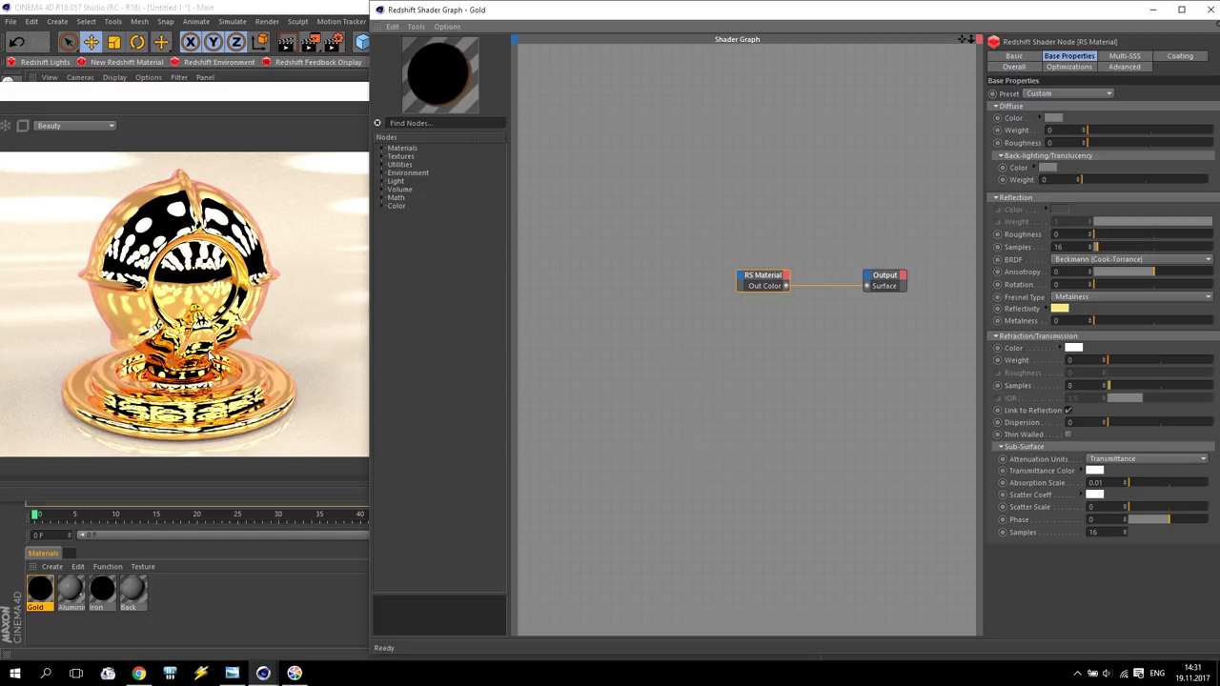
click(1059, 310)
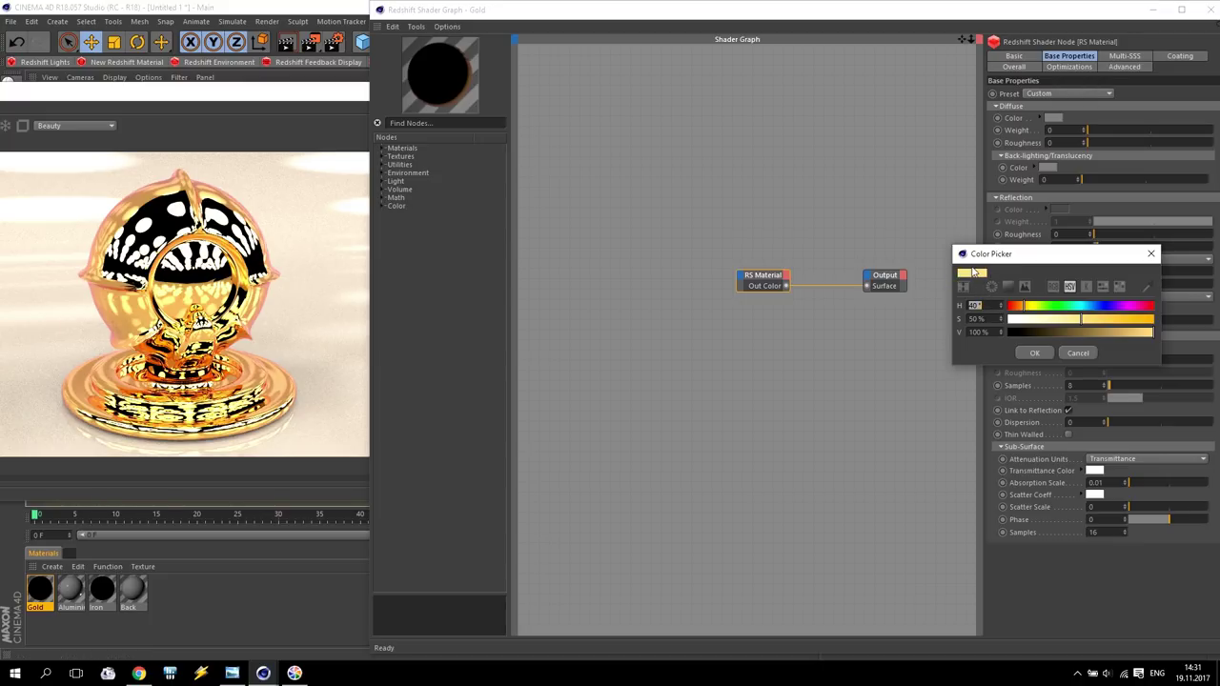
click(1074, 354)
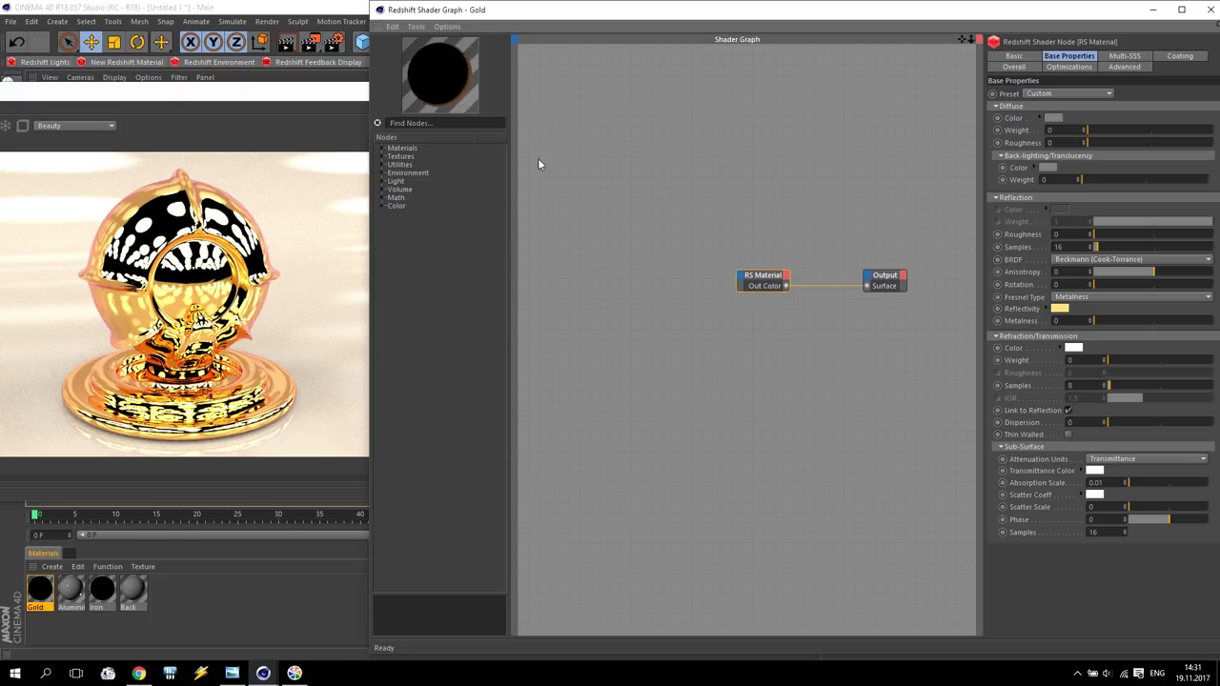
Expand the Textures node list and compare the render with the gold reference photo.
click(384, 157)
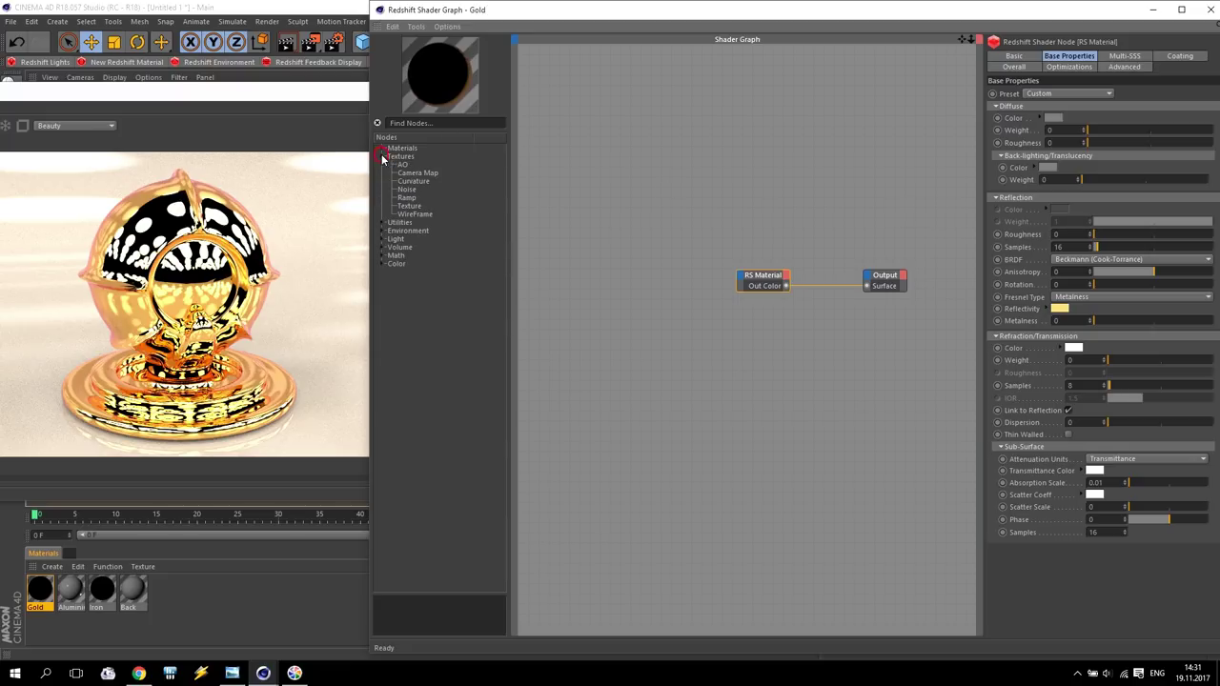
click(232, 673)
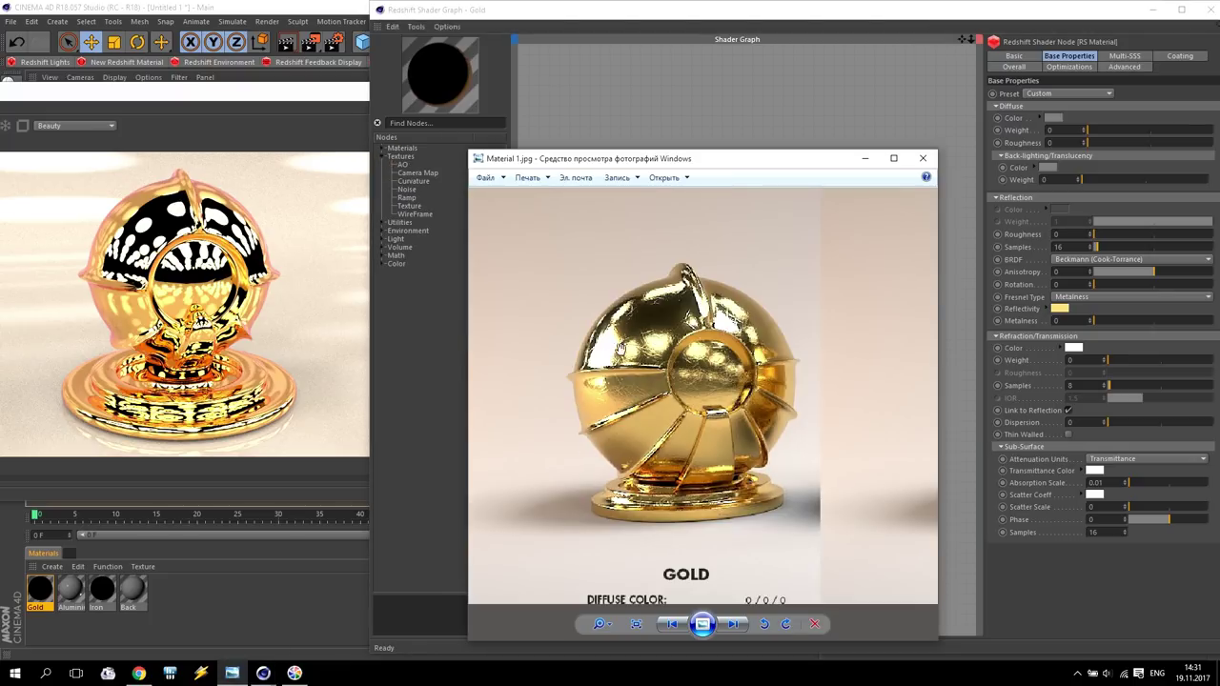
scroll(655, 360, up, 3)
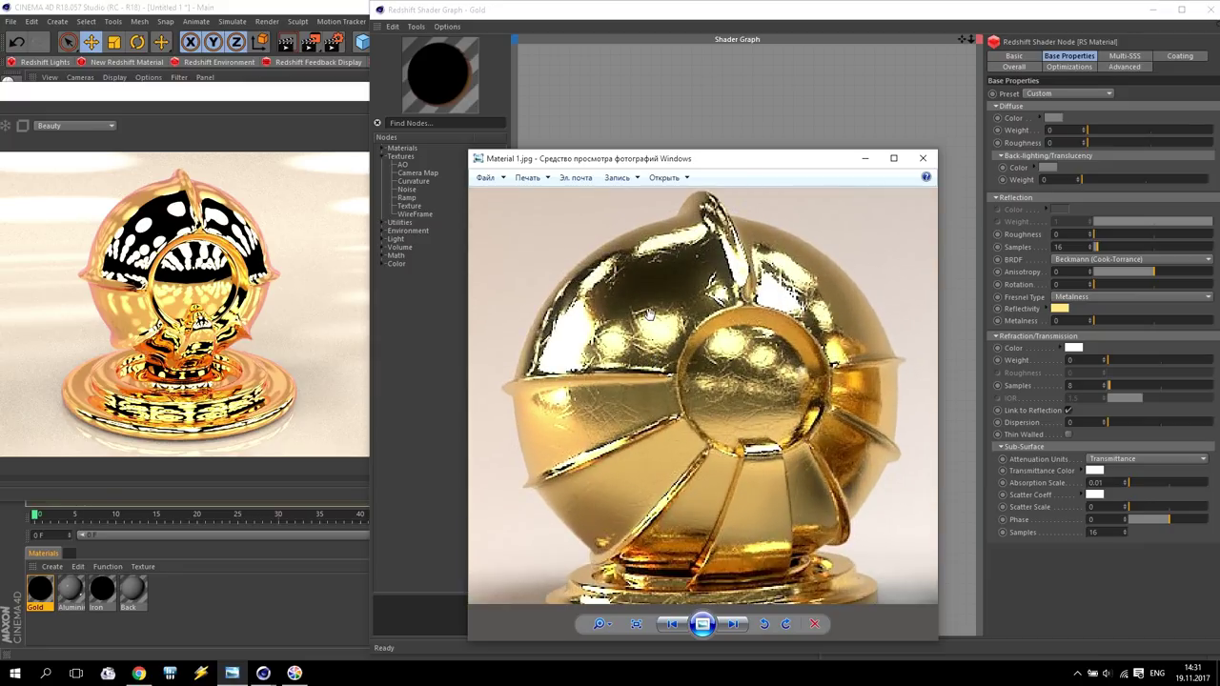
click(864, 158)
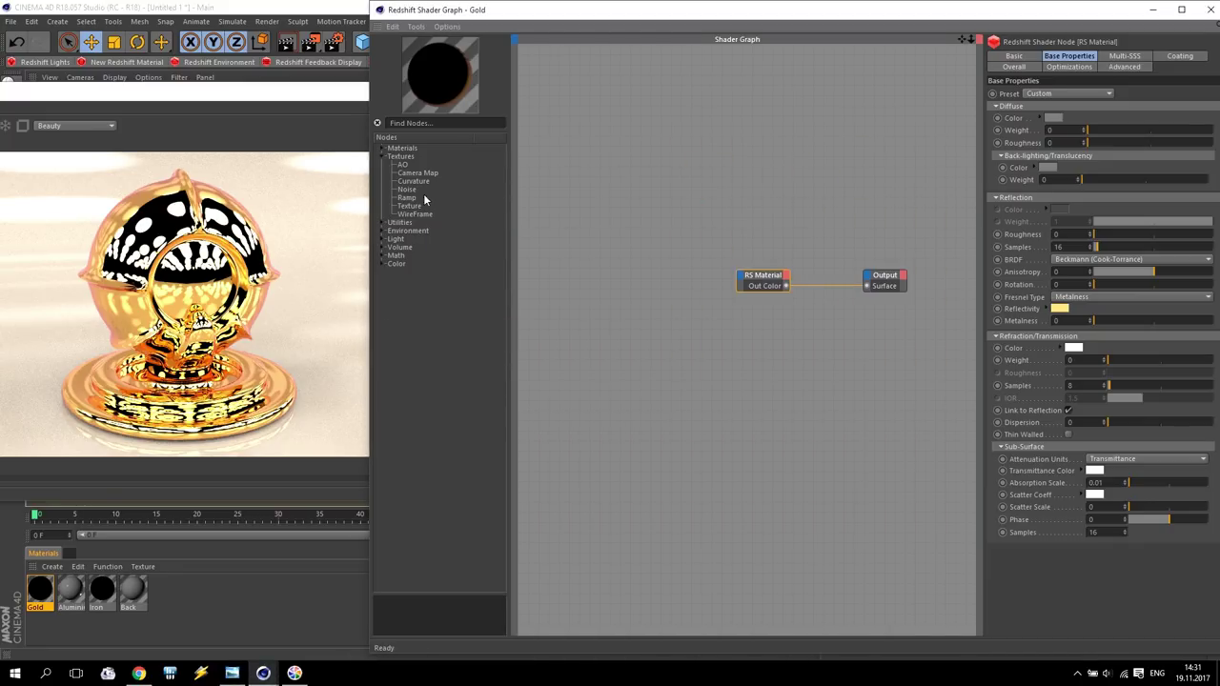
Add an RS Texture node loading scratchmap.png and expand its preview.
drag(405, 209, 585, 176)
click(1204, 153)
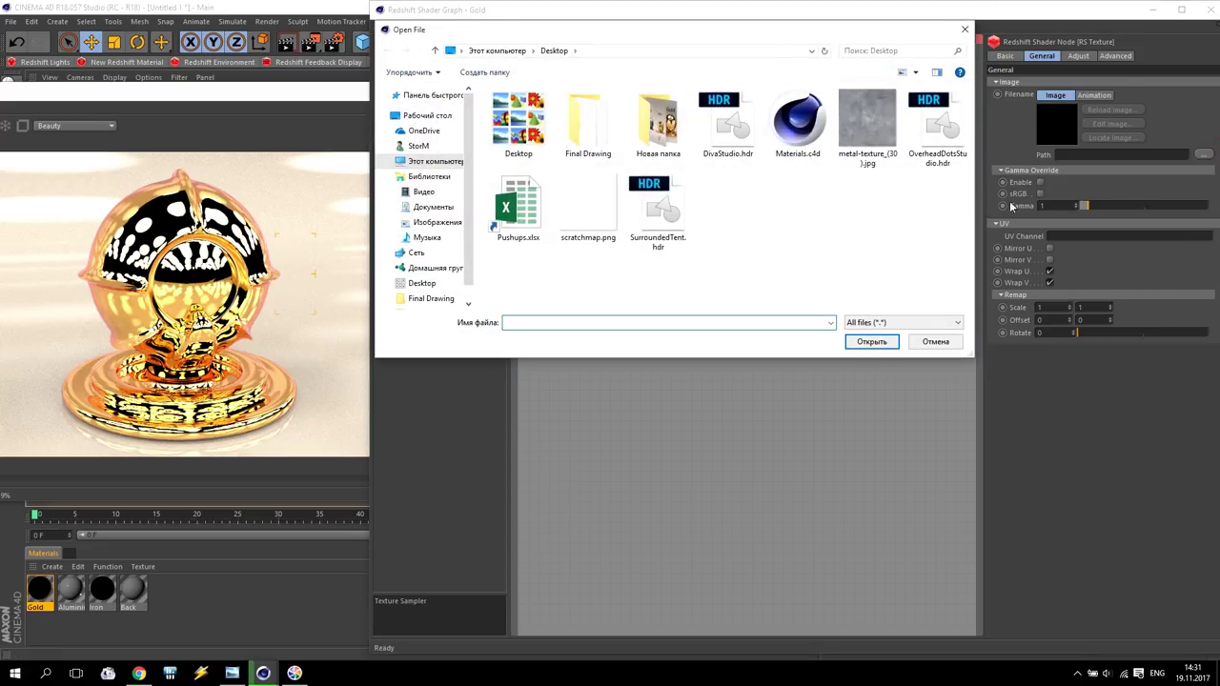
click(590, 205)
click(862, 342)
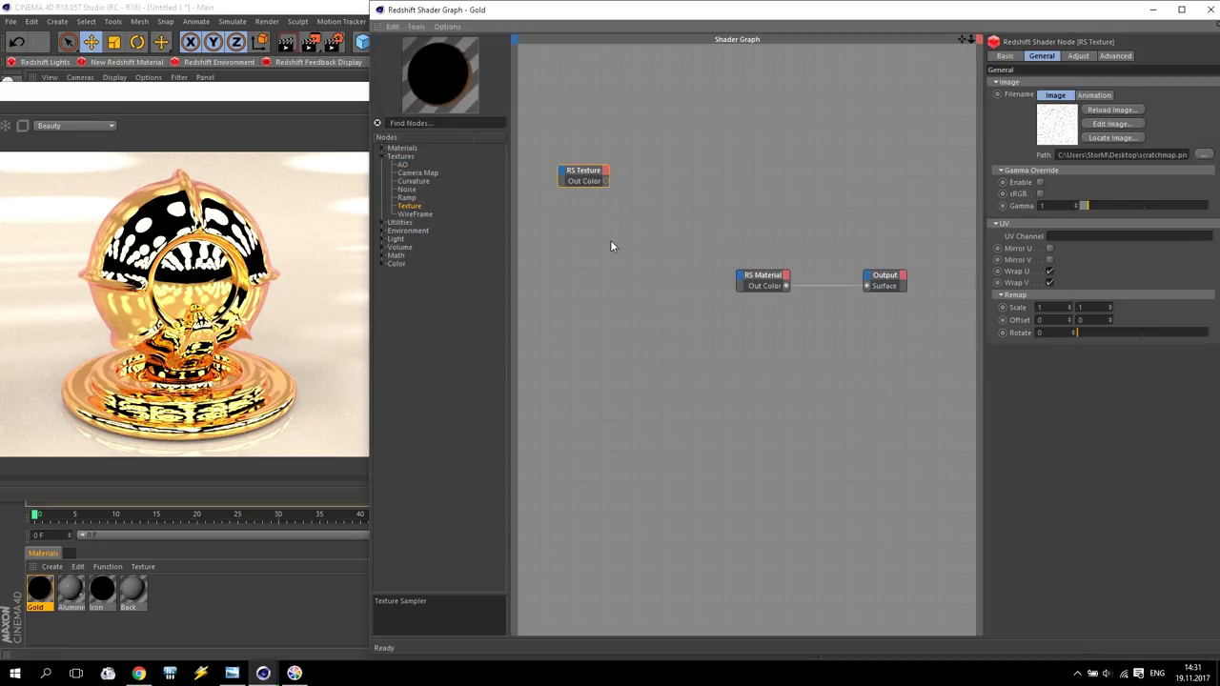
double_click(584, 187)
drag(582, 172, 557, 160)
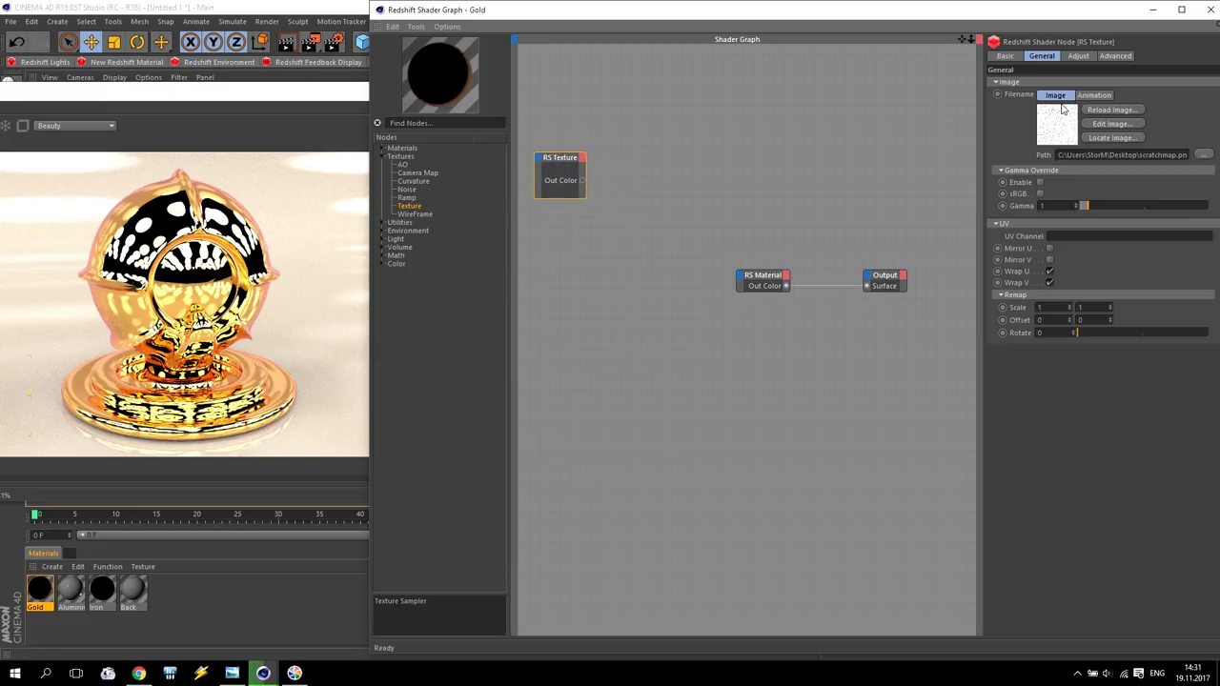
Add an RS Color Splitter and wire the texture's Out Color into its Input.
click(381, 264)
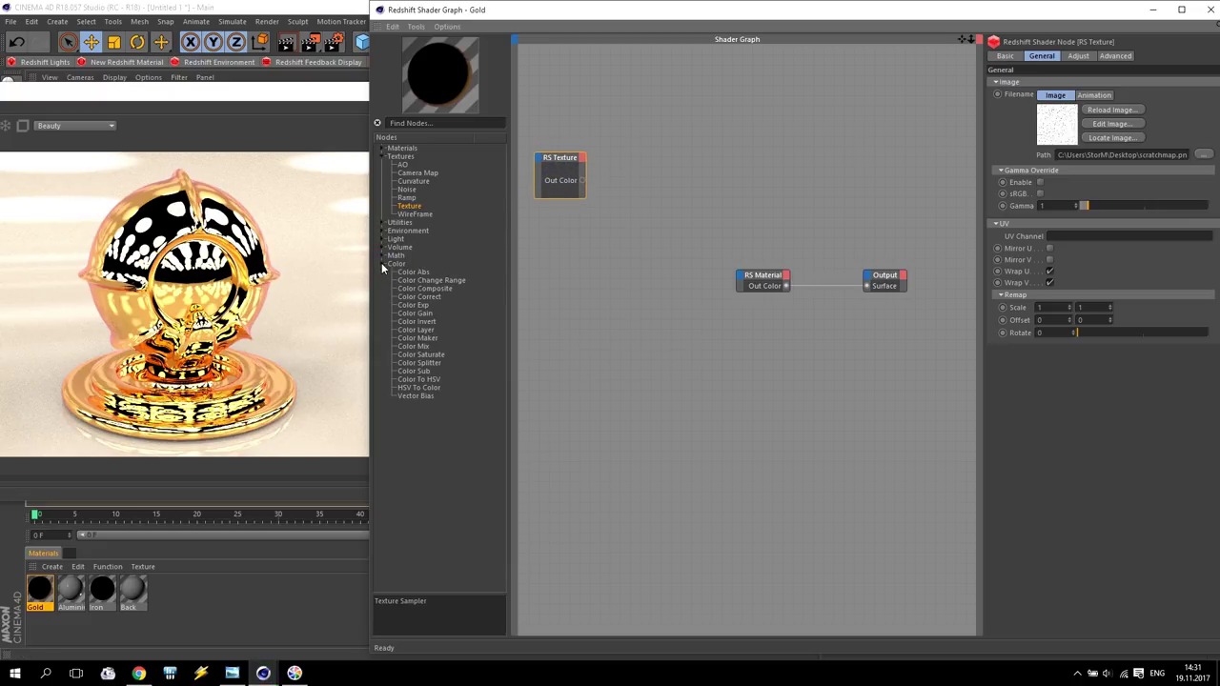
click(429, 364)
drag(415, 370, 651, 173)
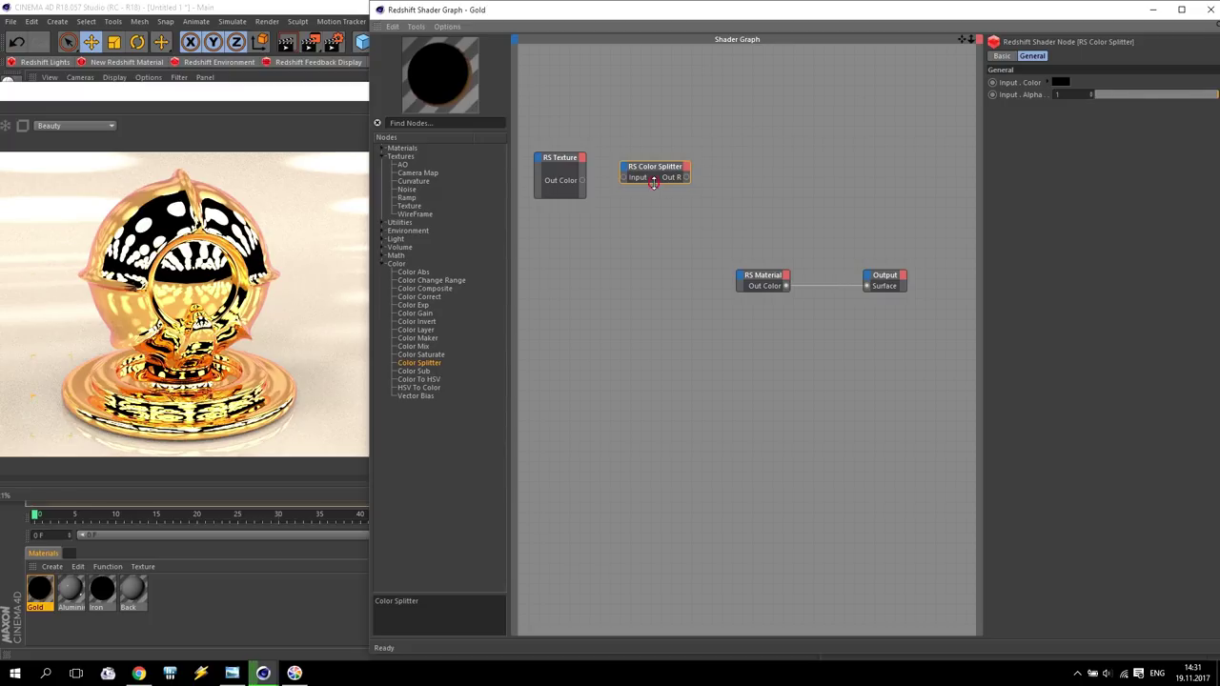
click(561, 159)
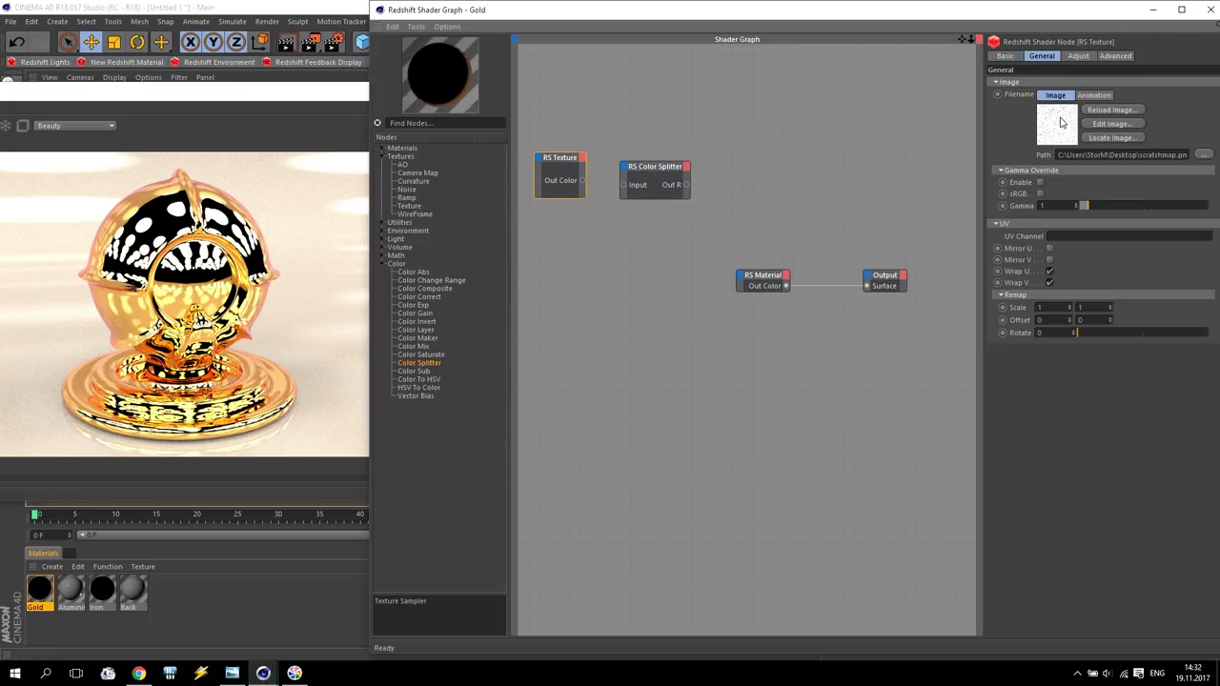
drag(651, 179, 663, 174)
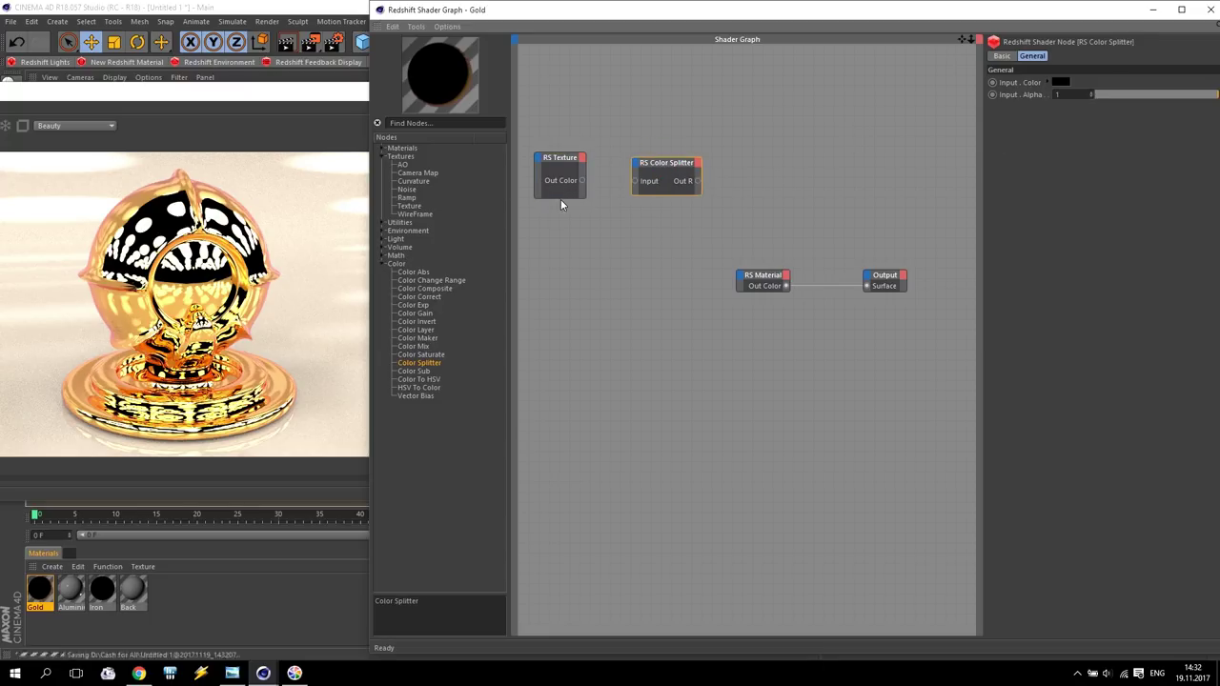
click(560, 170)
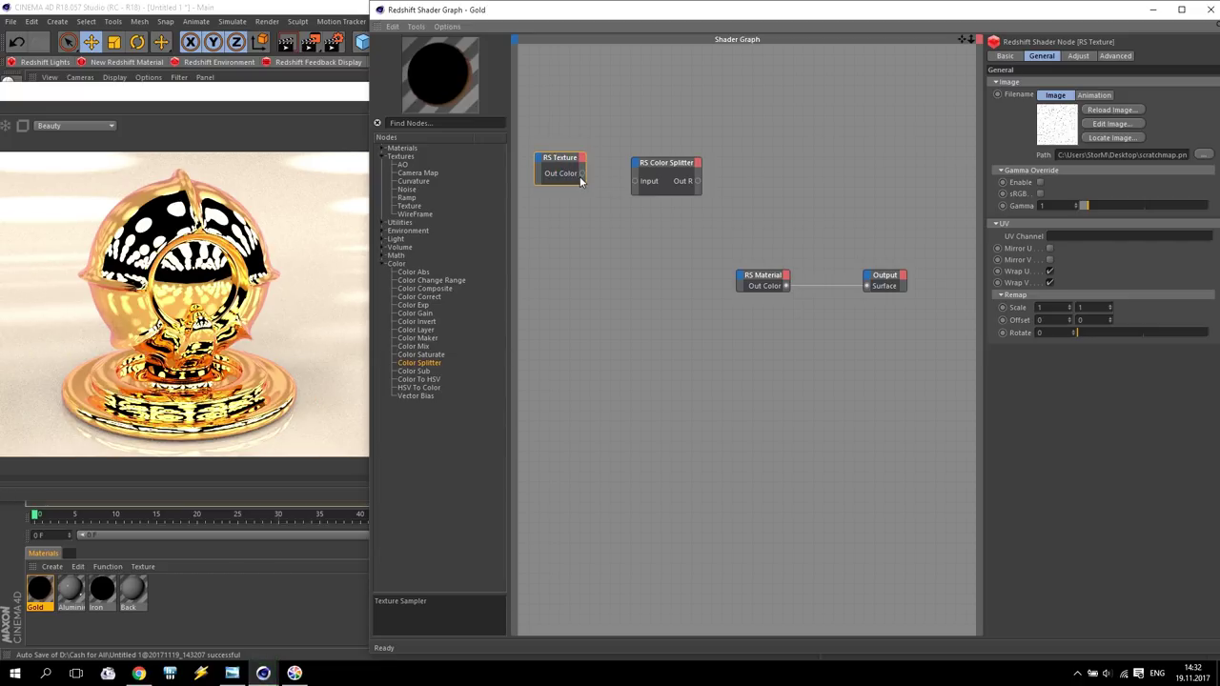
drag(581, 173, 867, 286)
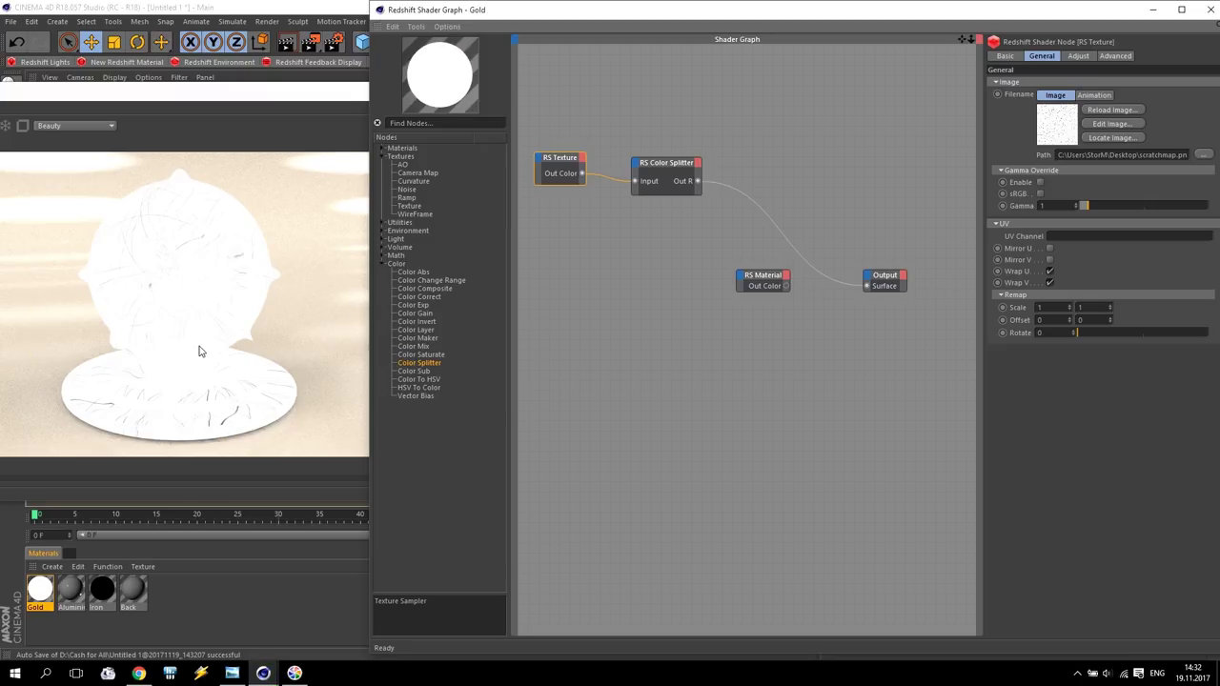
Disconnect the splitter from Output, add a Bump Map, and wire Out R into it.
click(726, 188)
drag(670, 166, 570, 209)
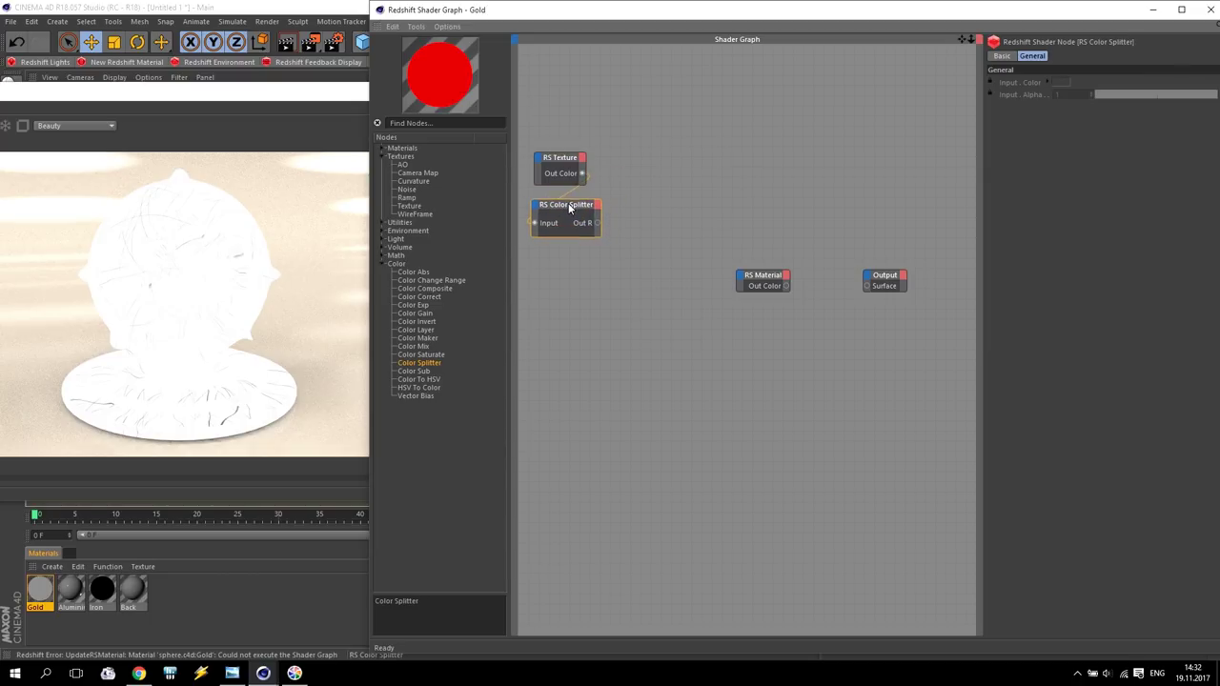
click(381, 223)
drag(411, 240, 666, 206)
drag(599, 225, 691, 226)
click(715, 223)
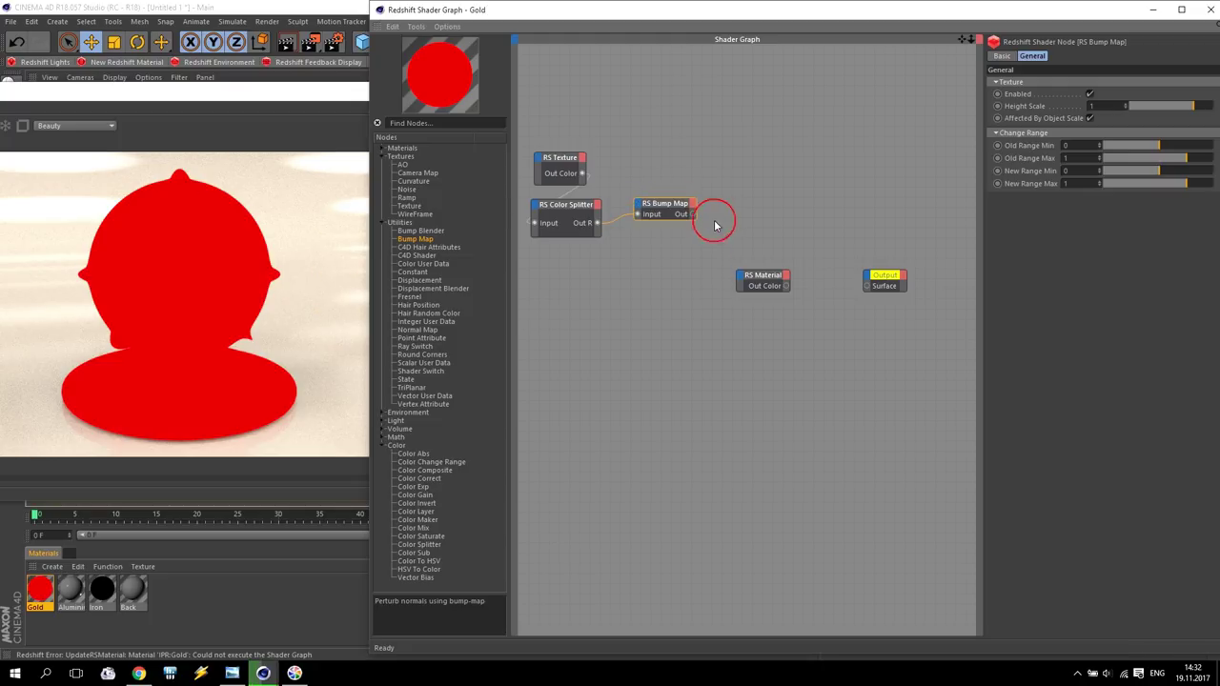
Connect the Bump Map to RS Material's Bump Input and reconnect the material to Output.
drag(692, 215, 742, 278)
mouse_move(769, 361)
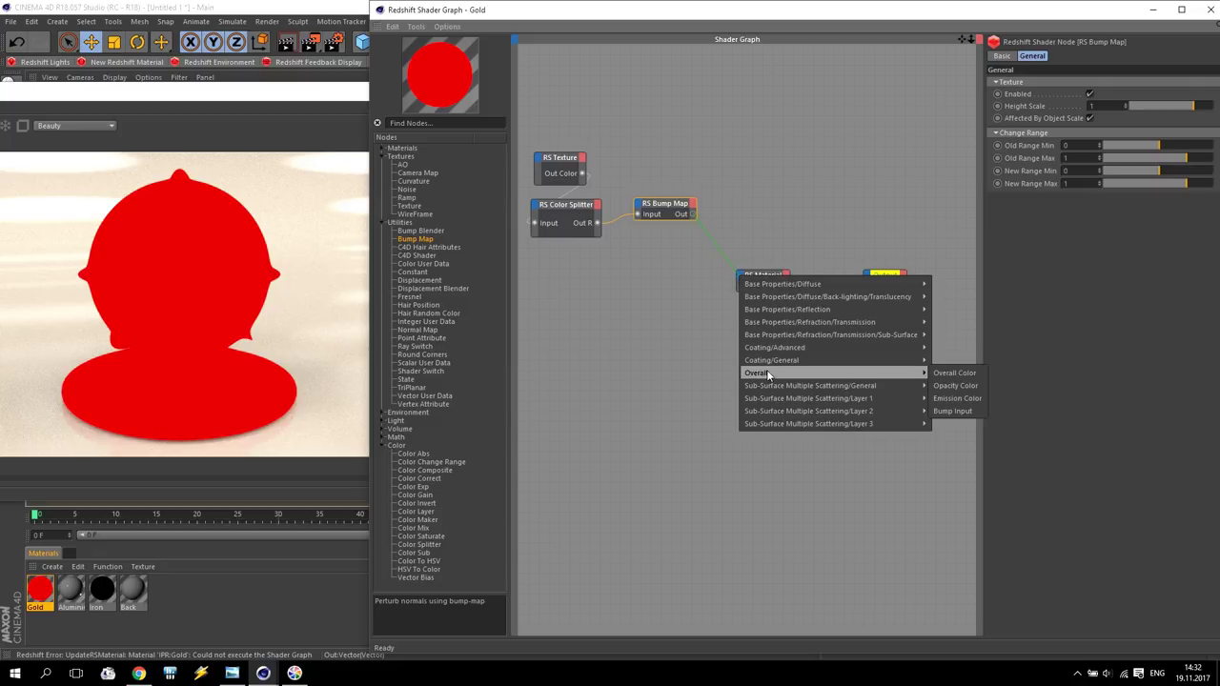
click(956, 412)
drag(784, 286, 868, 288)
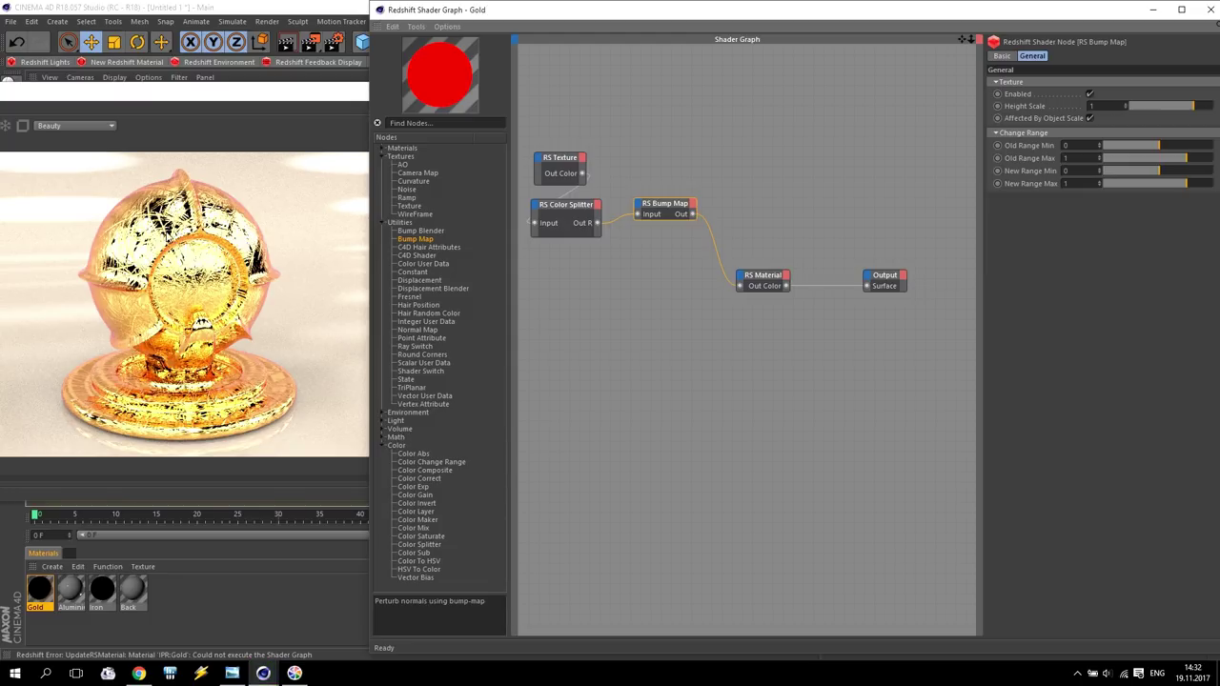
Set the Bump Map's Height Scale to 0.1.
drag(565, 236, 566, 225)
click(664, 206)
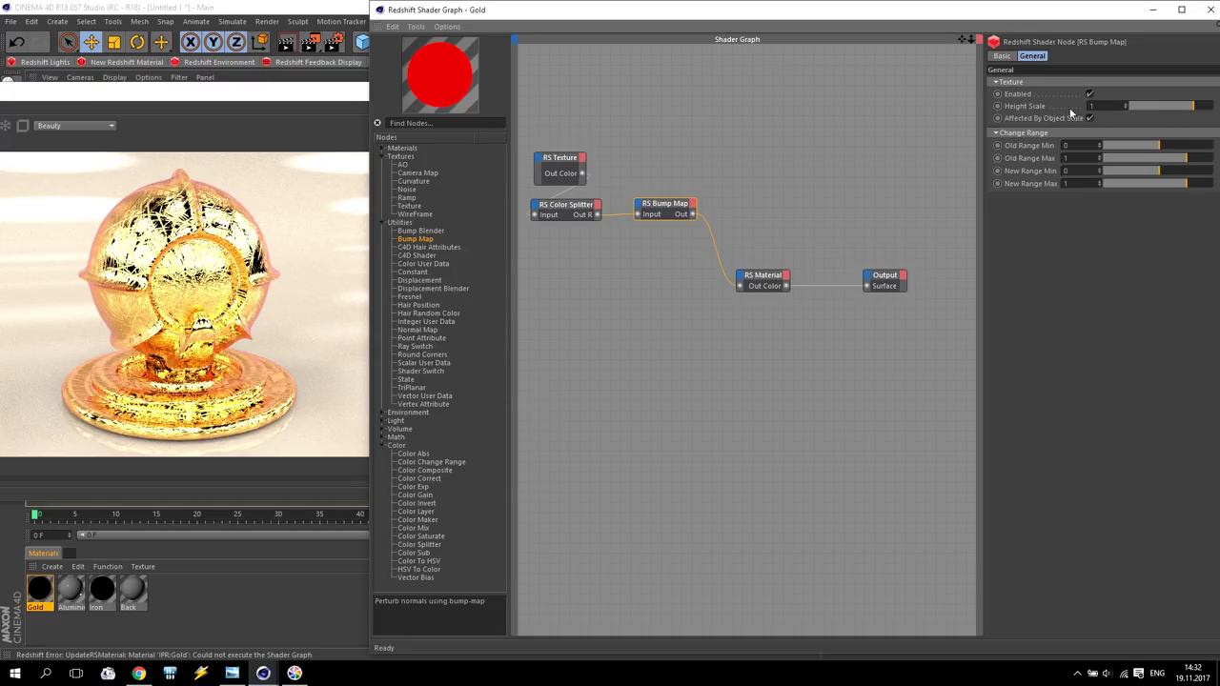
click(1111, 106)
key(Return)
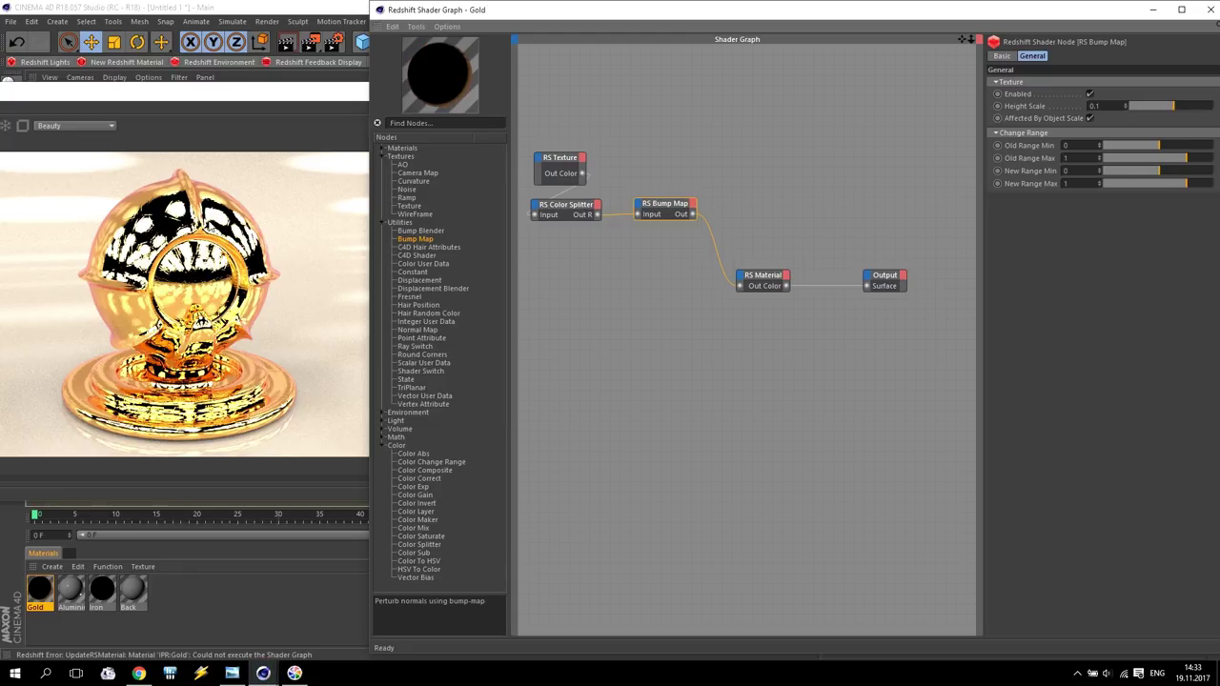
Review the texture, splitter and bump settings, then expand the RS Material node.
click(561, 162)
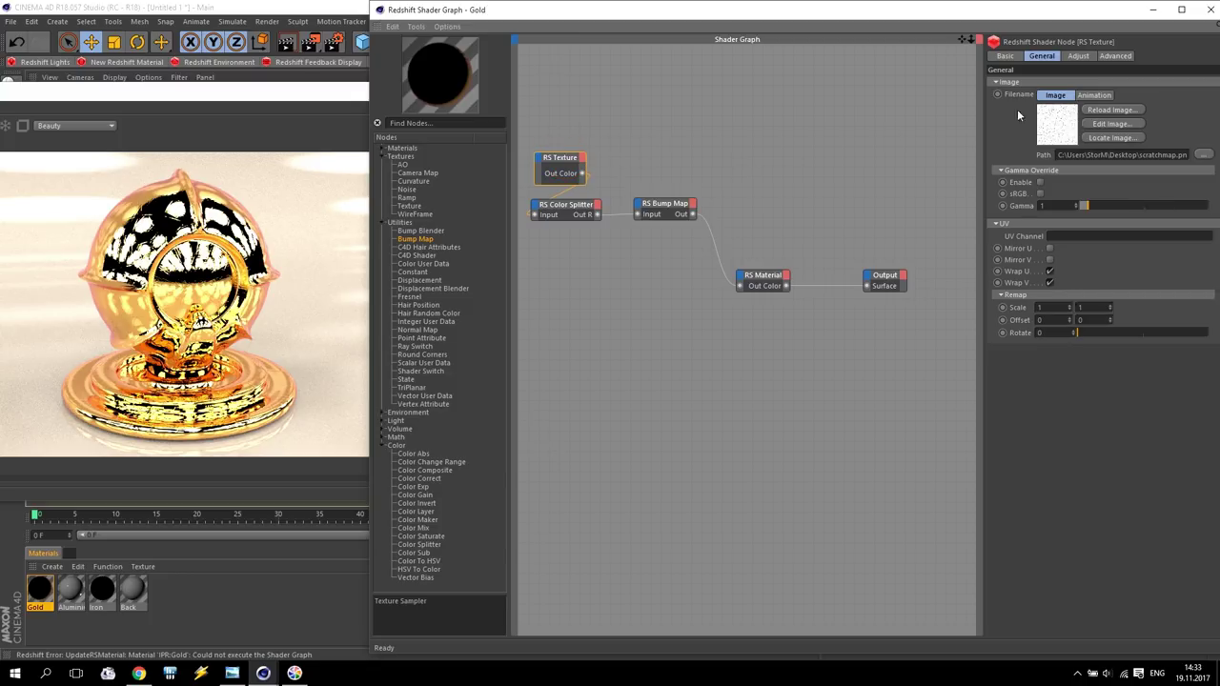
click(582, 209)
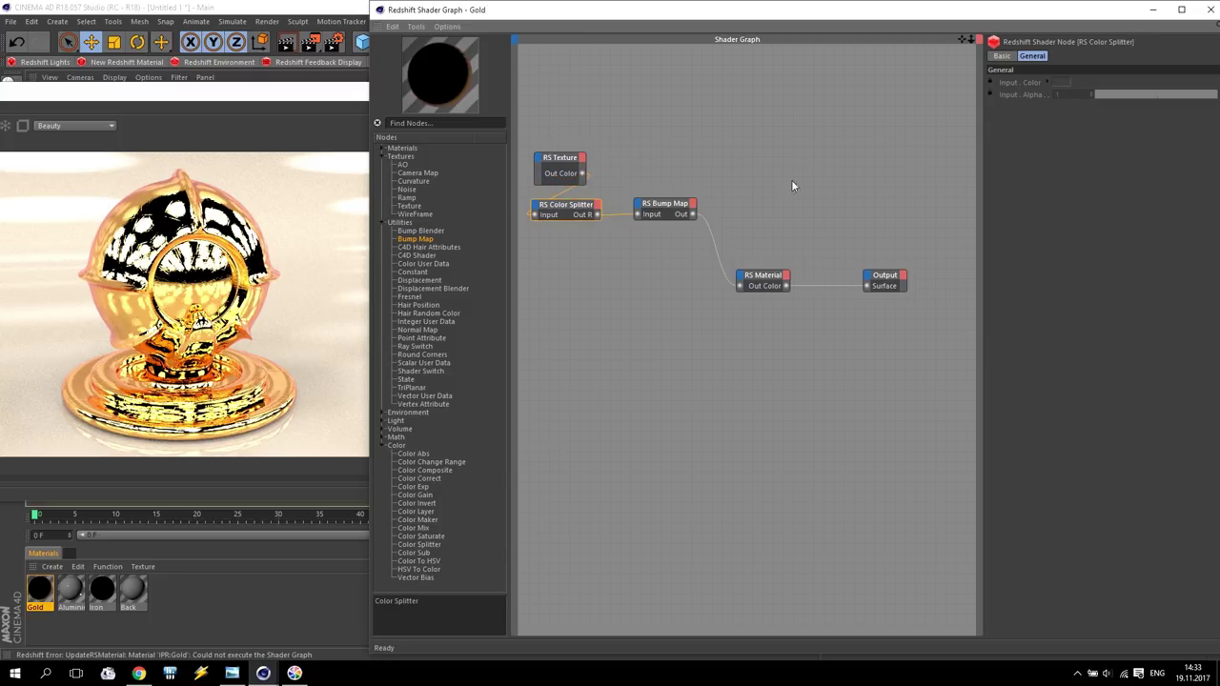
click(674, 206)
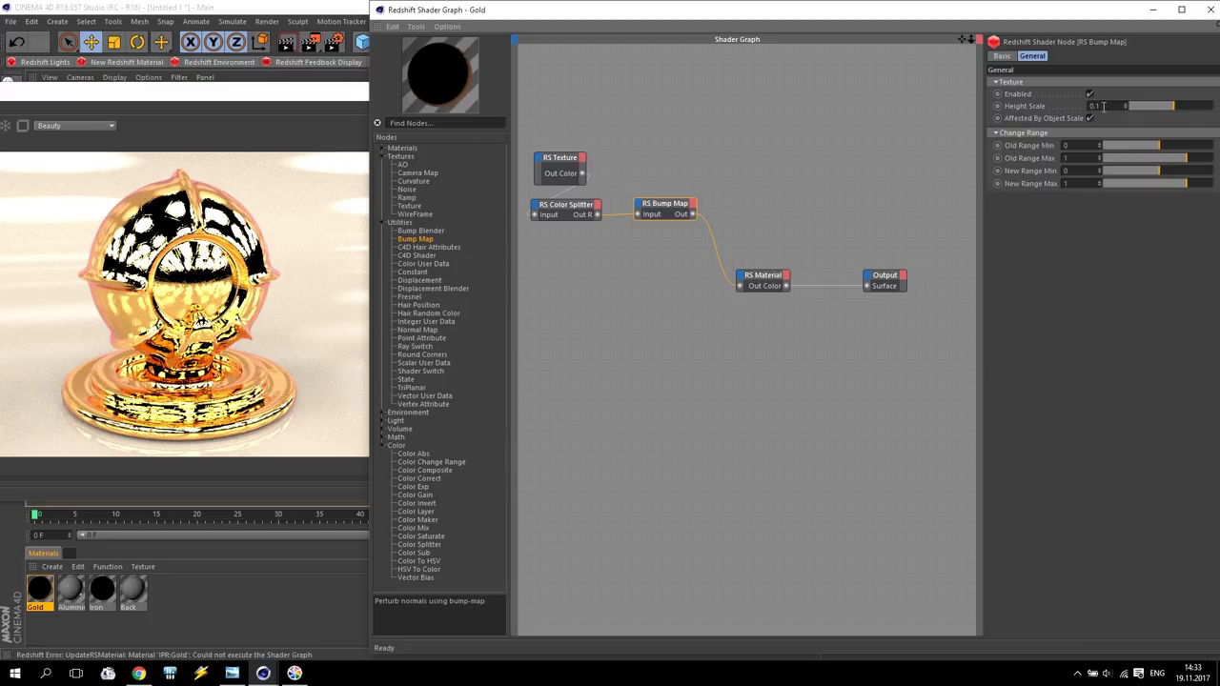
double_click(767, 276)
click(743, 275)
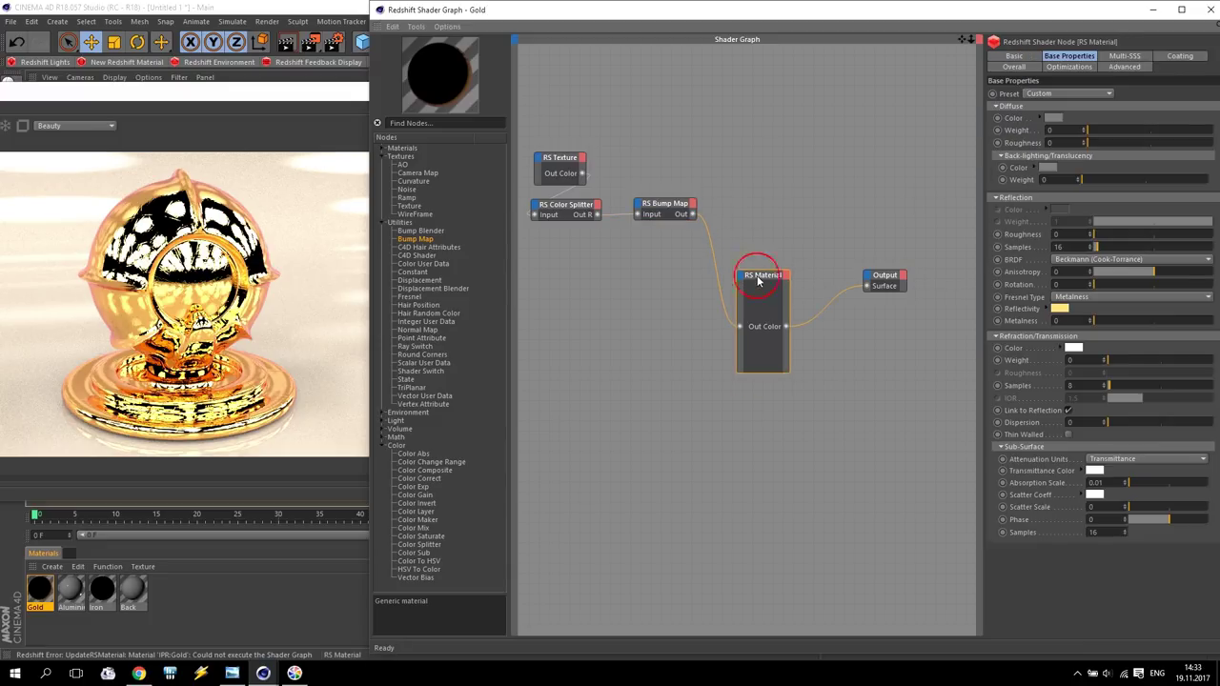
mouse_move(776, 375)
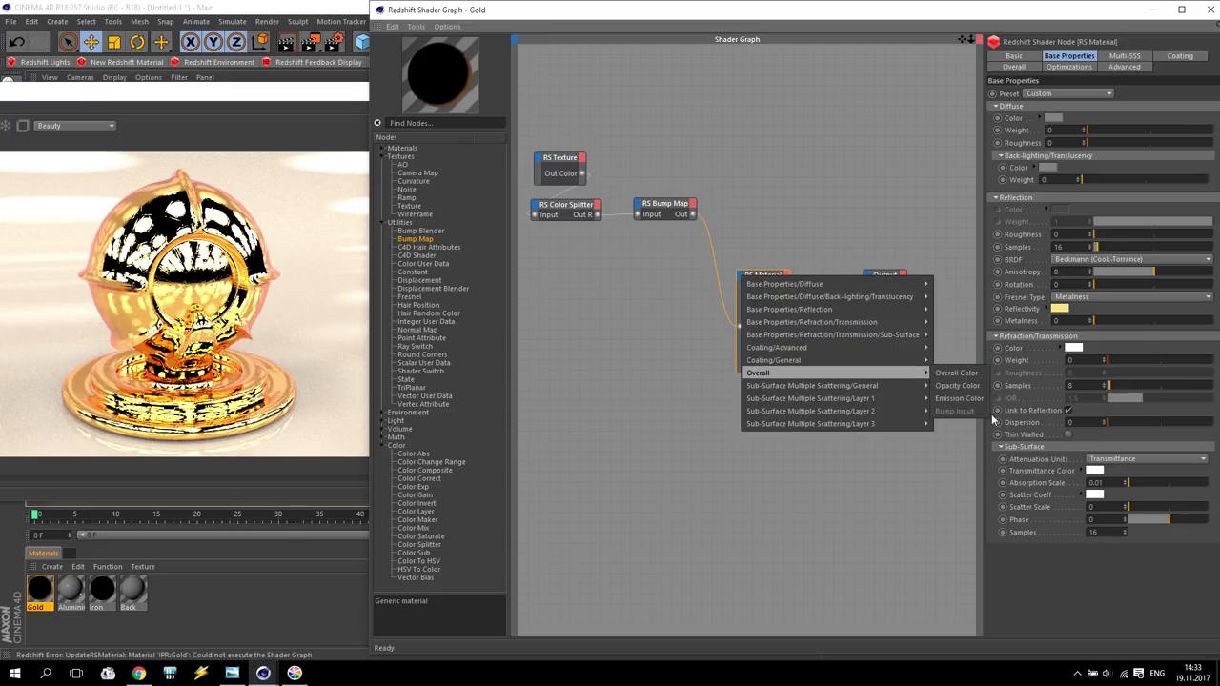
click(858, 199)
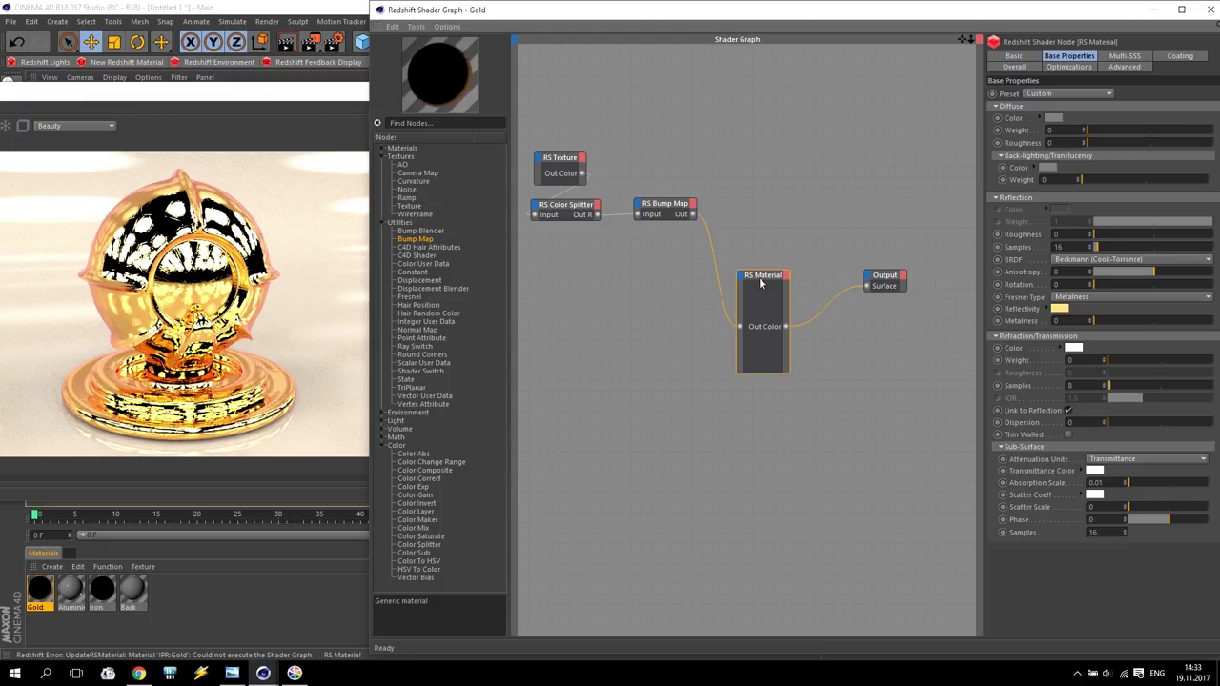
Move RS Material higher and compare the render with the gold reference photo.
drag(761, 271, 755, 220)
click(232, 673)
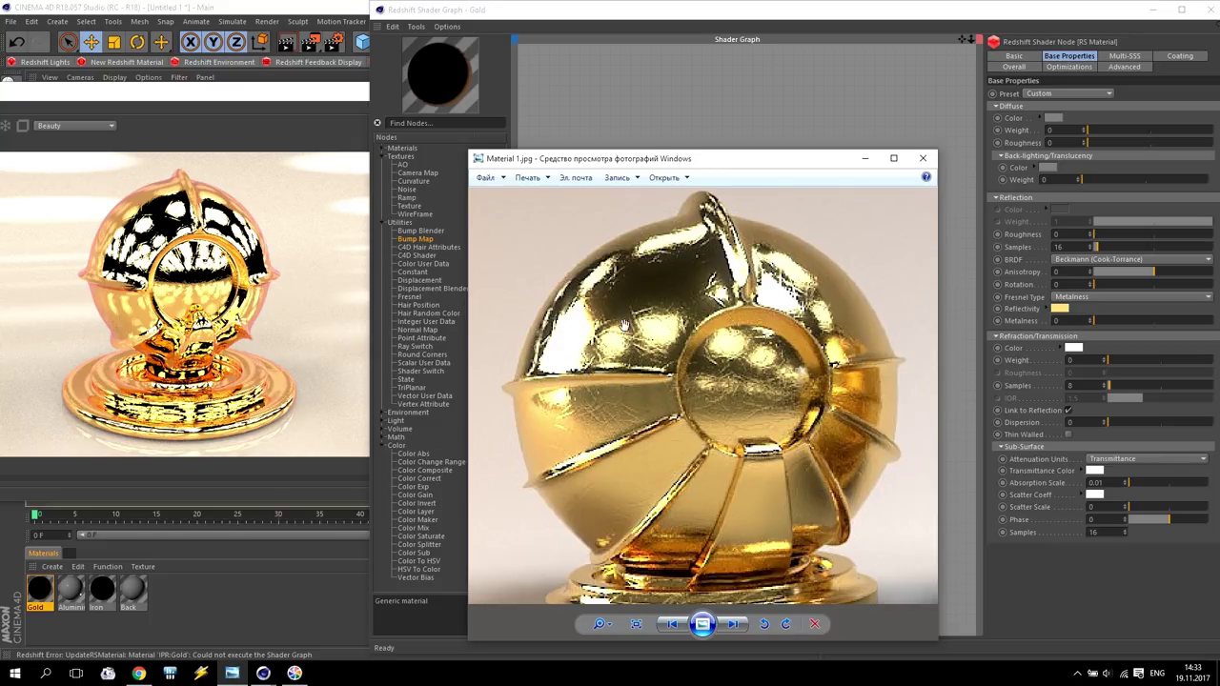
click(865, 159)
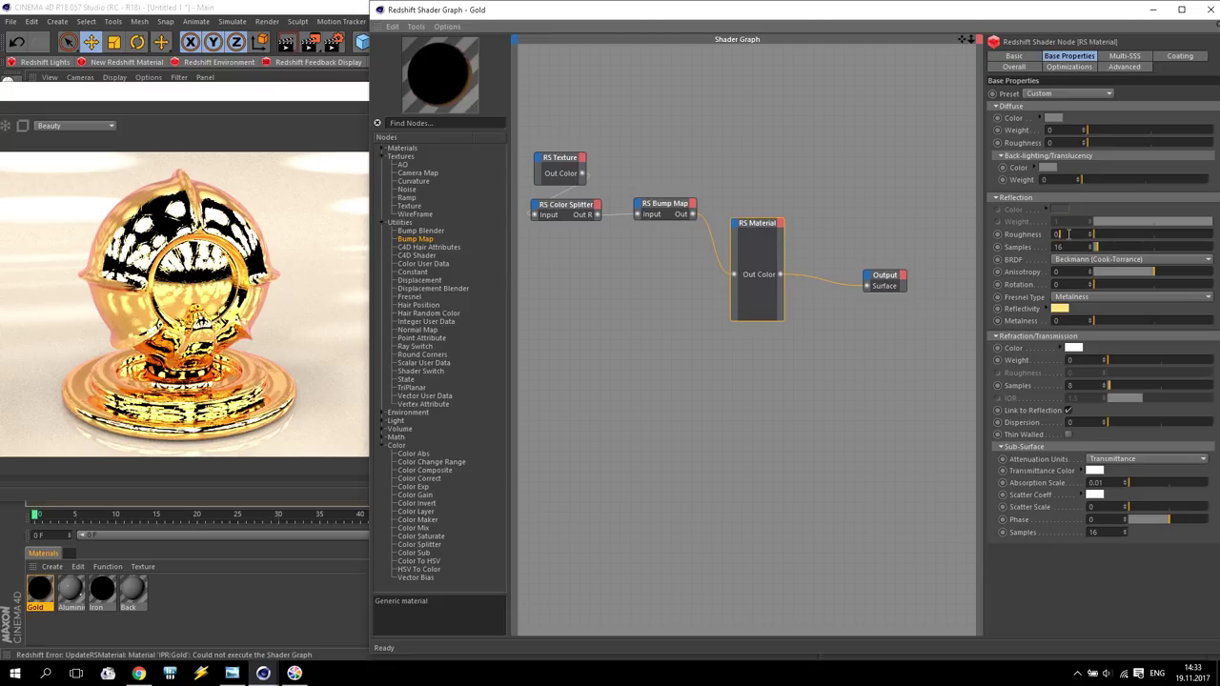
key(Return)
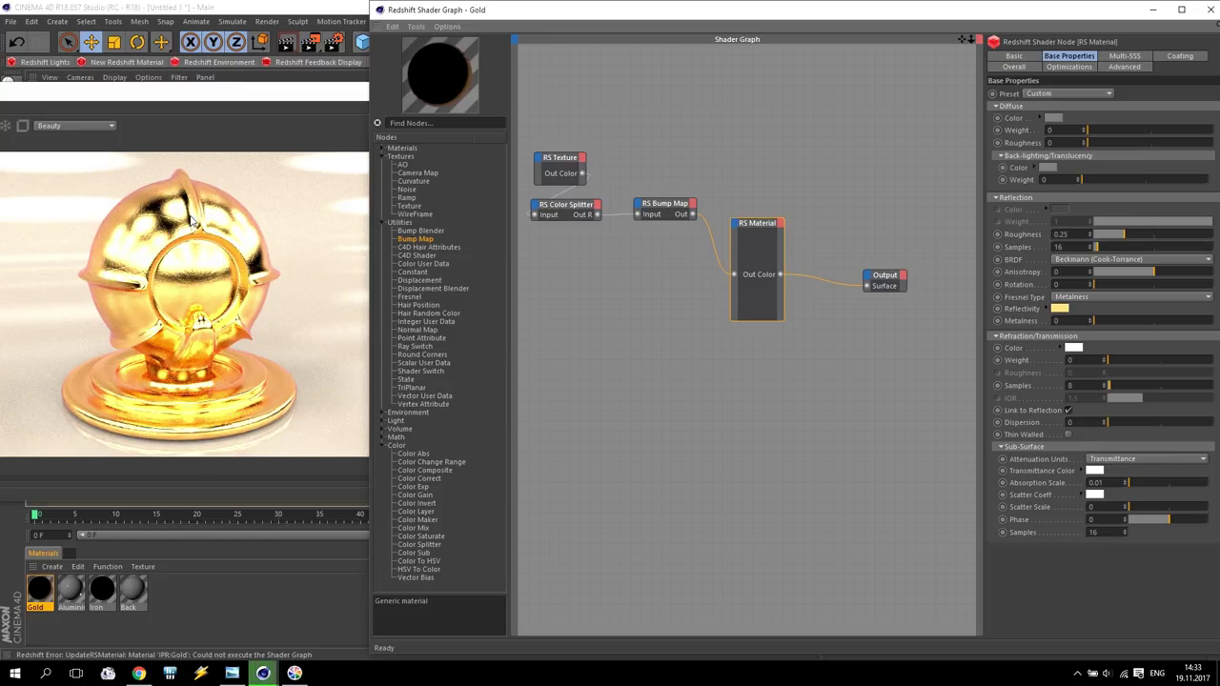
click(1176, 57)
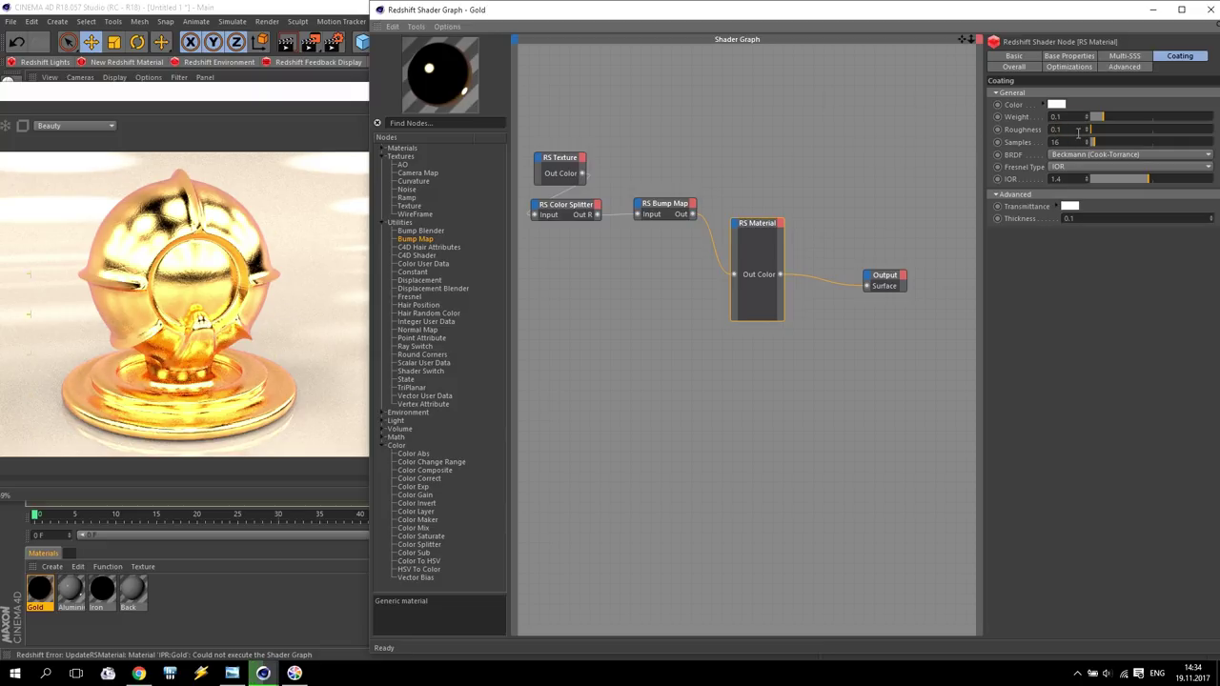
text(7)
key(Return)
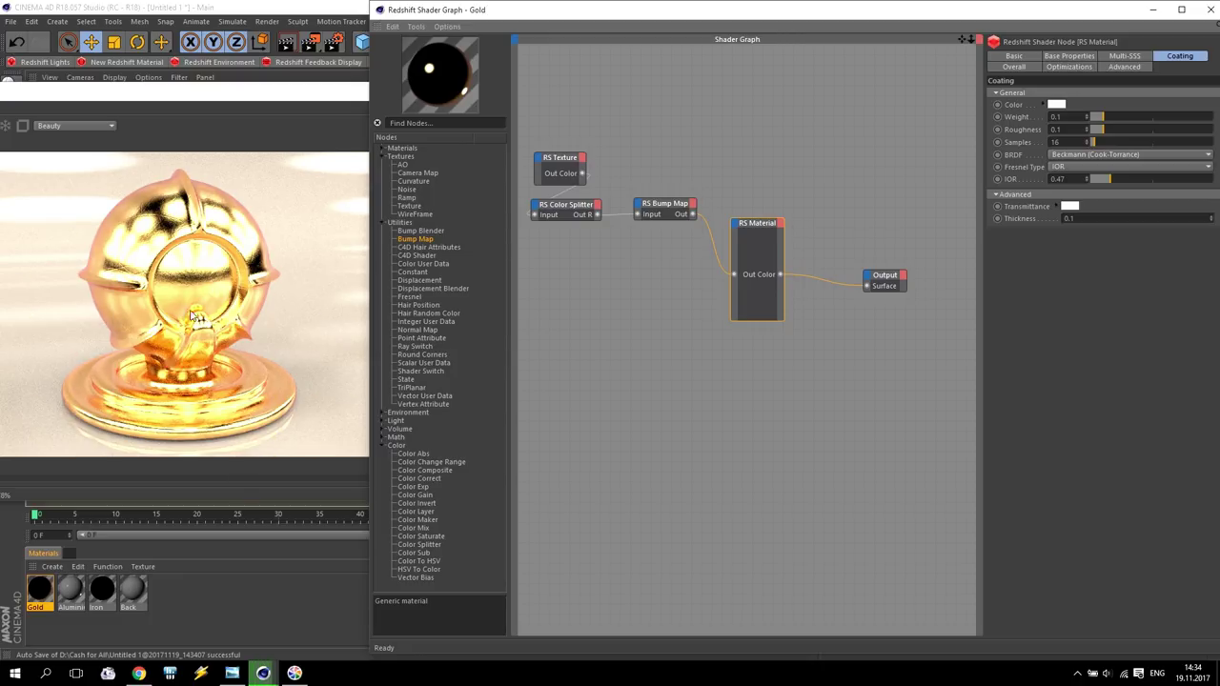
click(232, 673)
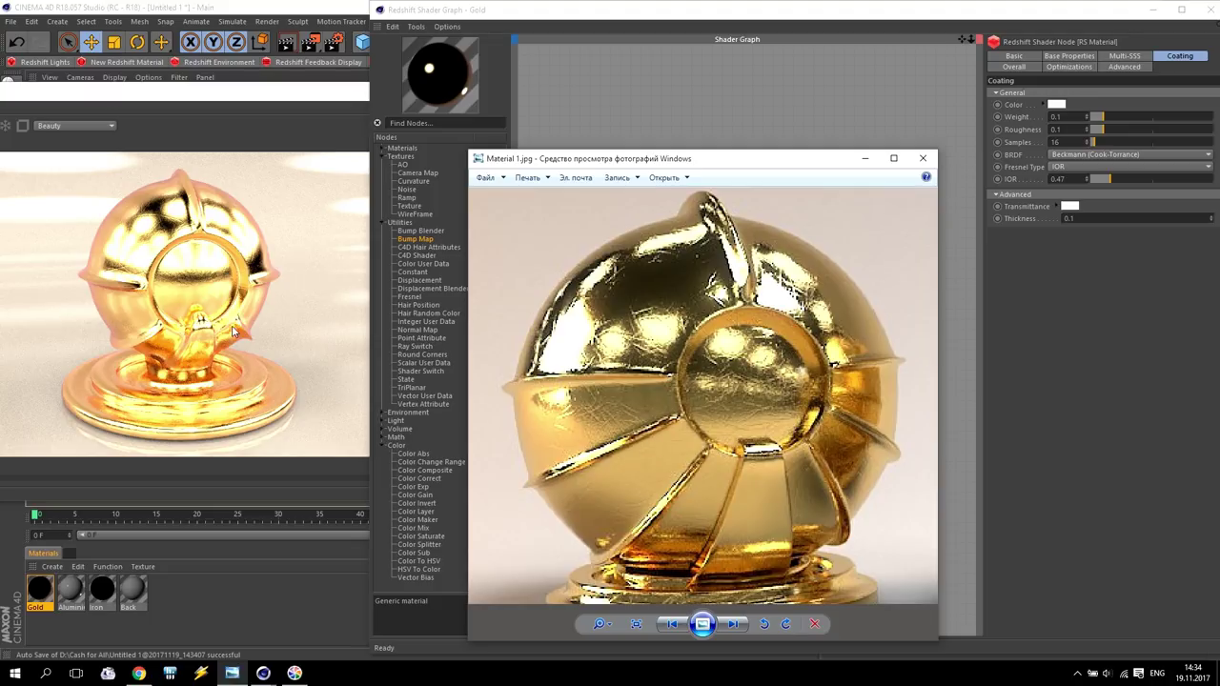
scroll(617, 407, down, 4)
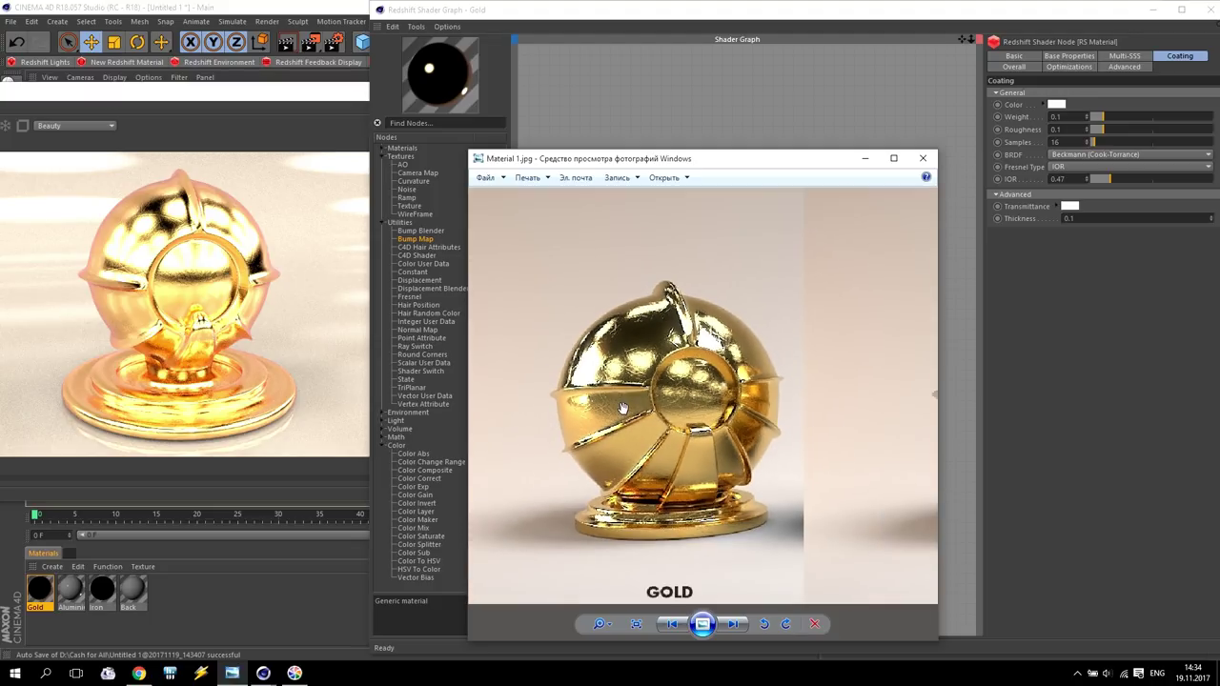
drag(629, 170, 525, 47)
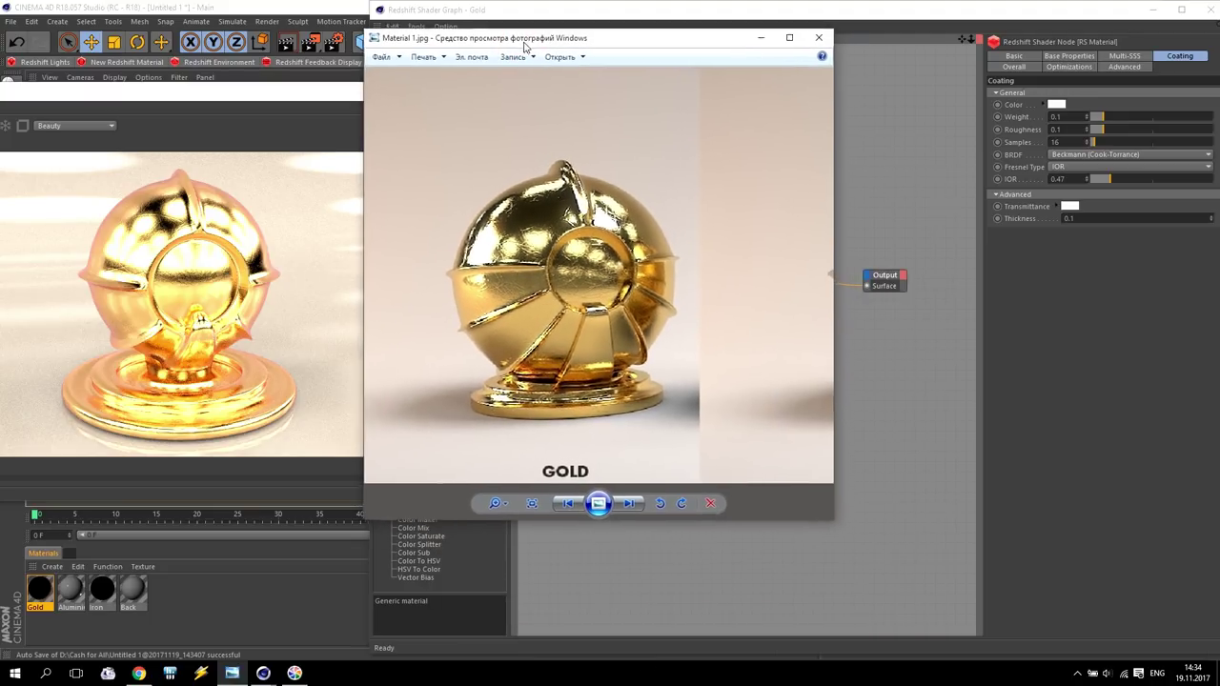
scroll(515, 278, down, 1)
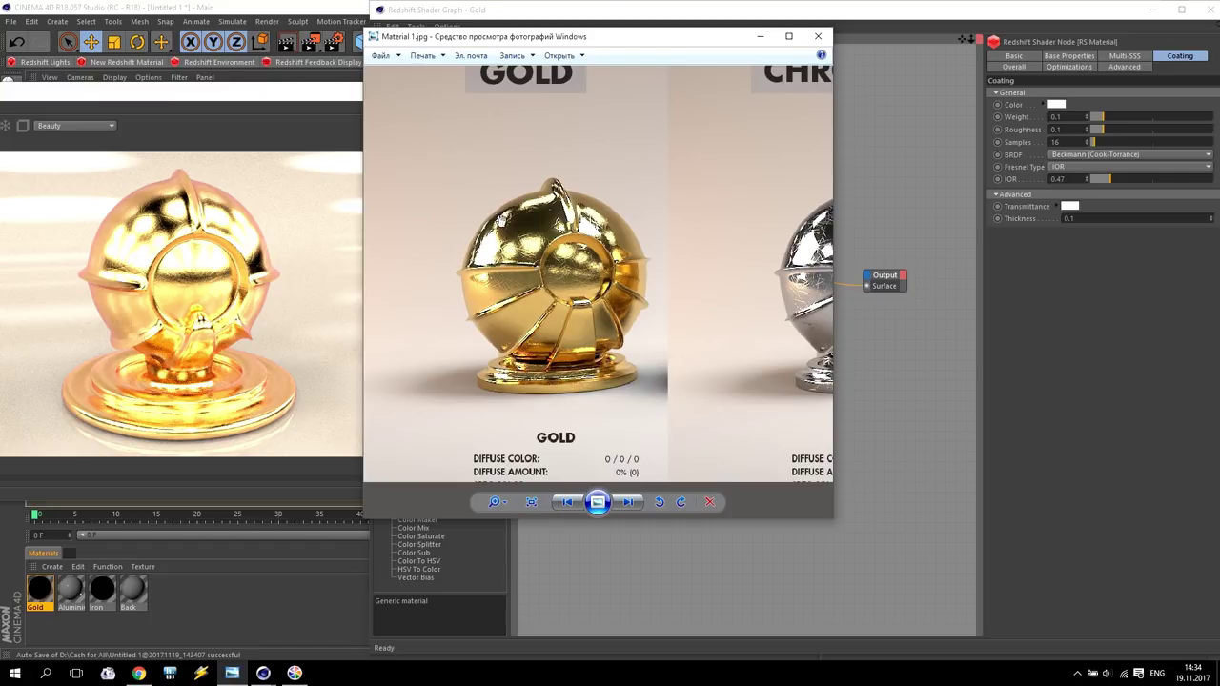
click(329, 8)
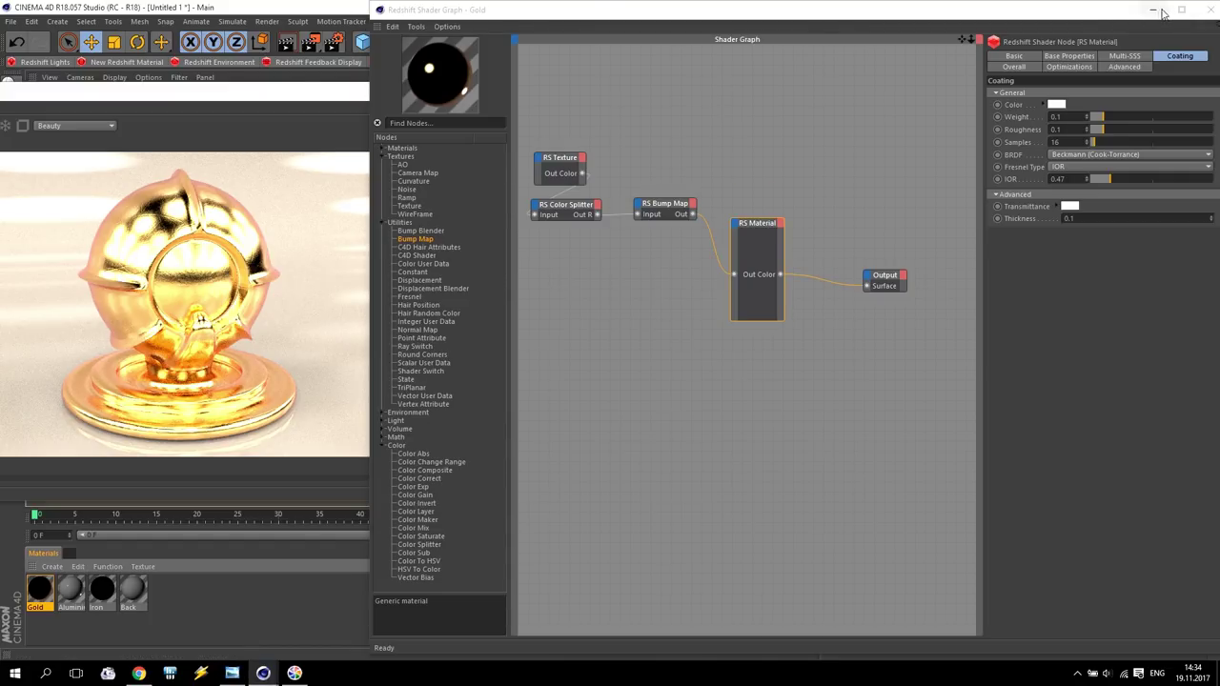
Close the shader graph and set the RS Dome Light's Dome Map to DivaStudio.hdr.
click(1156, 11)
click(866, 53)
drag(858, 70, 679, 70)
click(1179, 516)
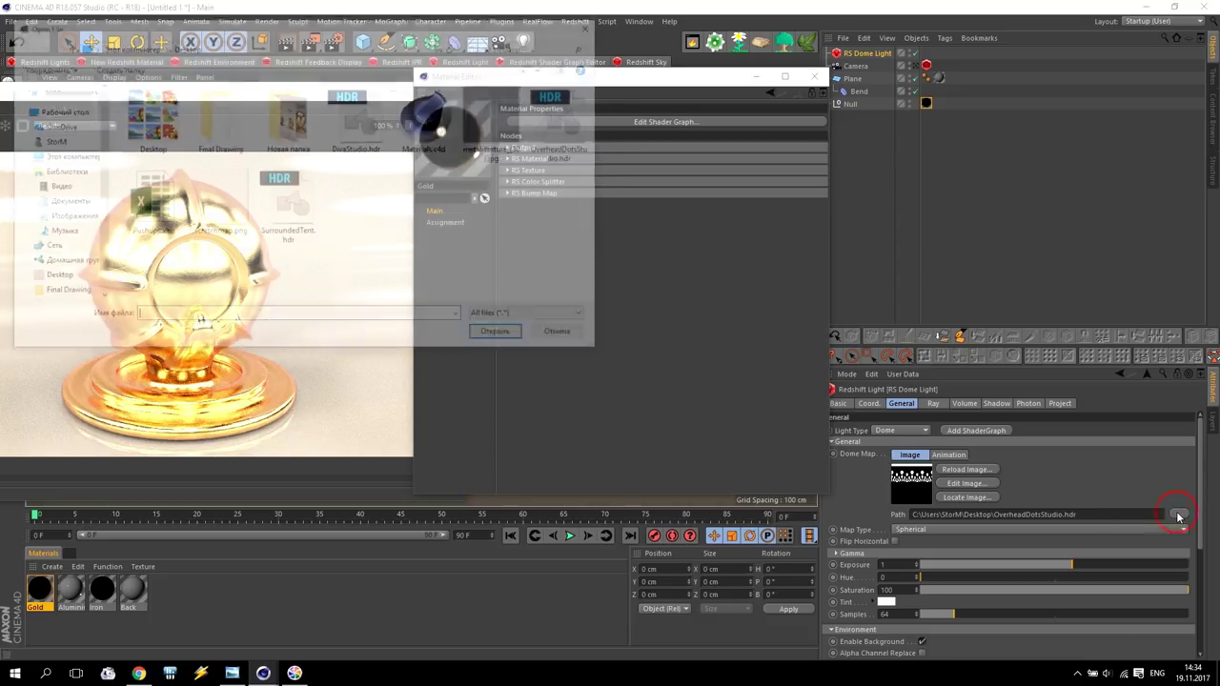
double_click(380, 138)
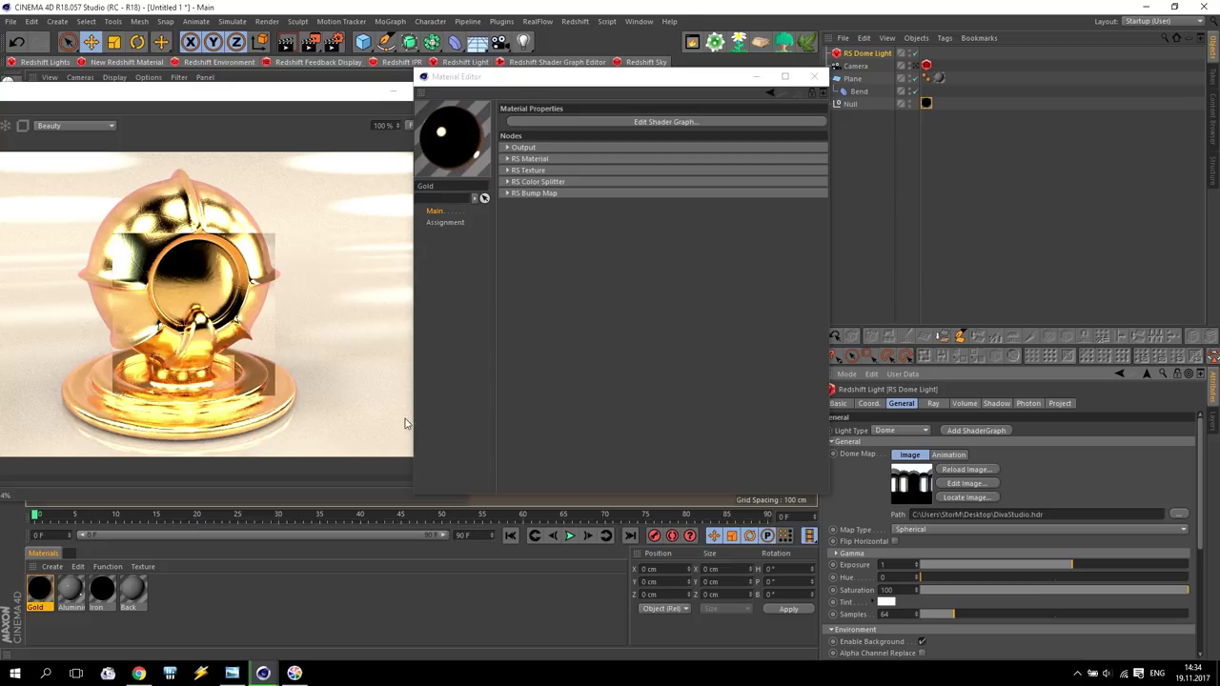
Compare the new render with the reference photo, zoomed onto the chrome ball.
click(234, 675)
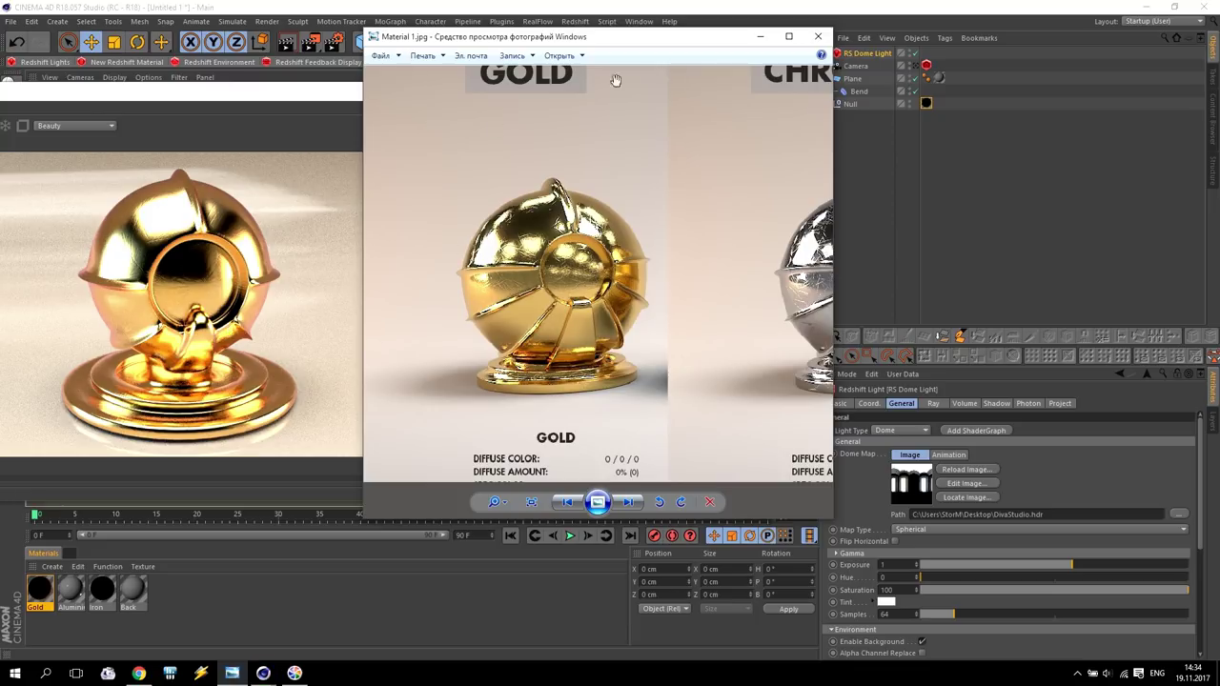
drag(769, 218, 553, 313)
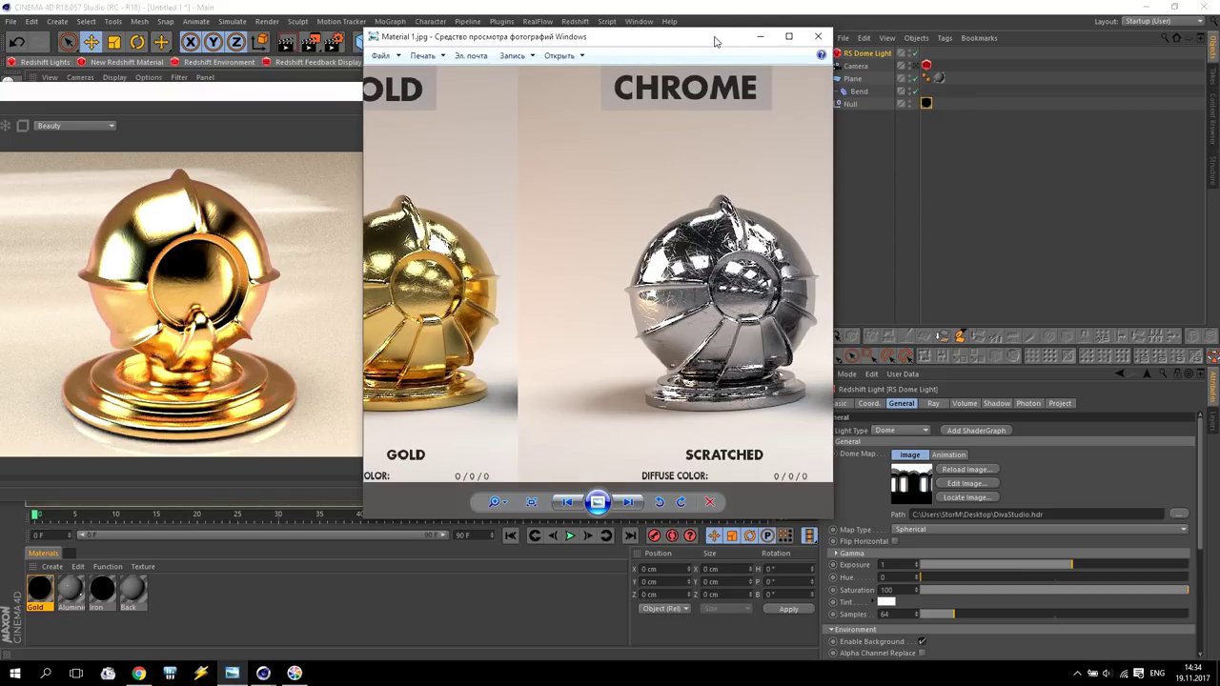
drag(715, 41, 832, 55)
scroll(869, 345, up, 2)
drag(869, 345, 770, 313)
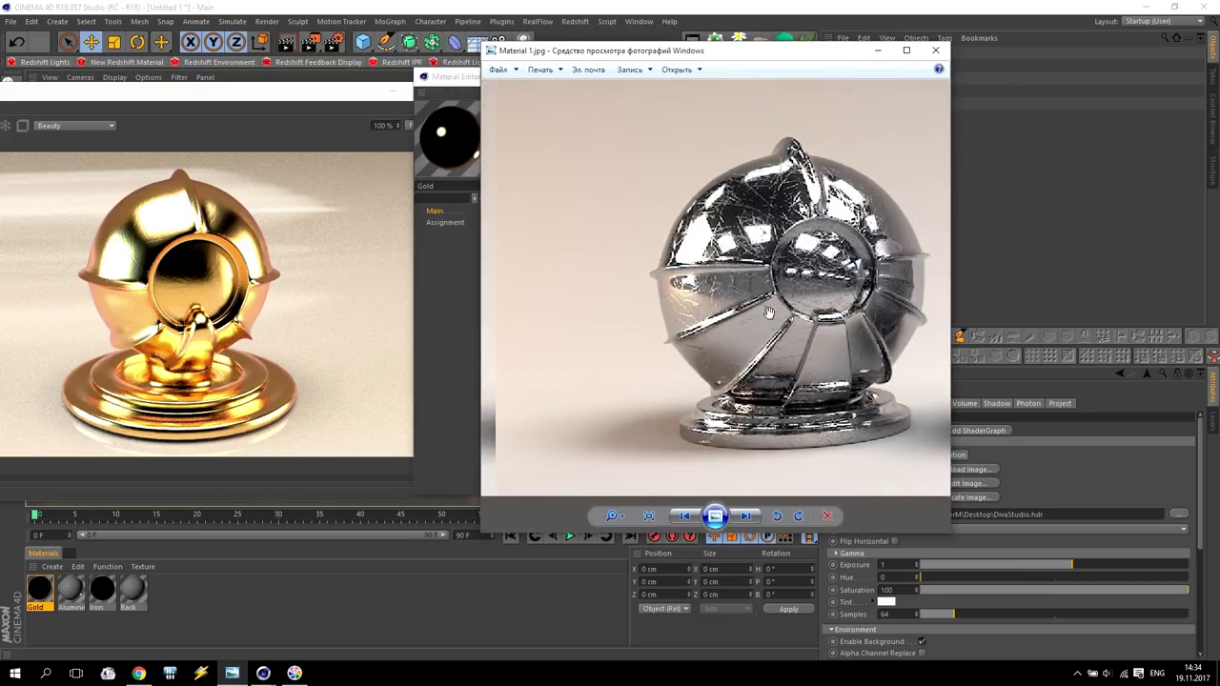
scroll(769, 313, up, 2)
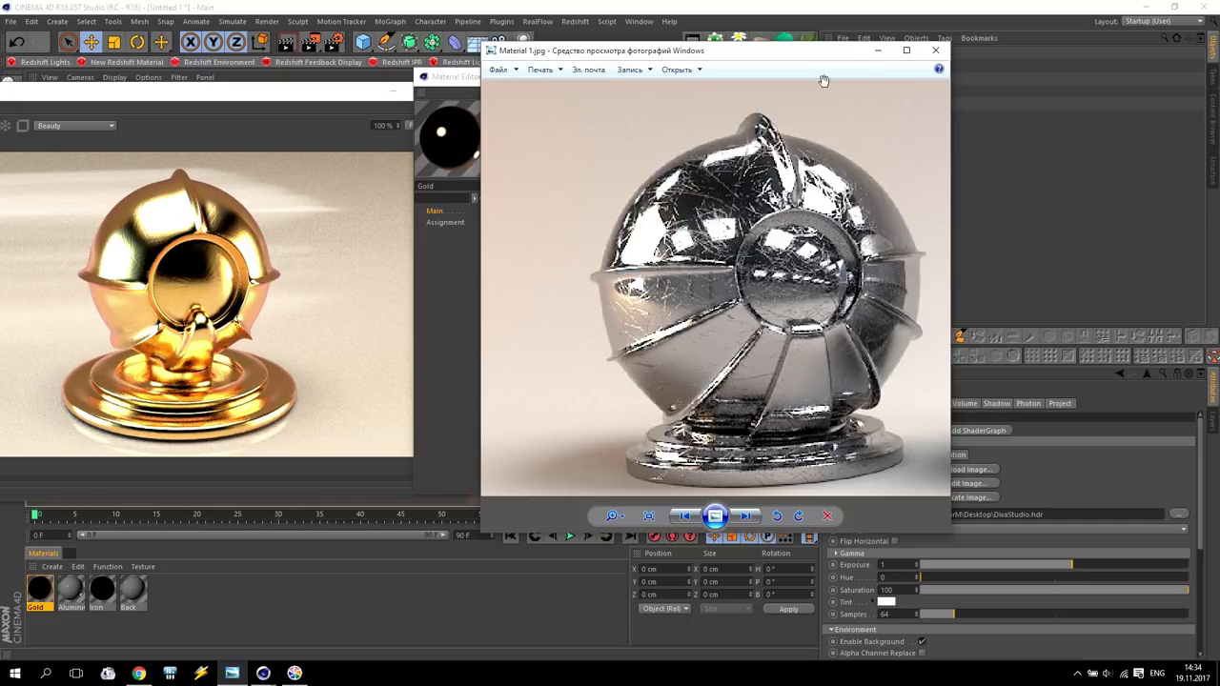
drag(862, 56, 986, 93)
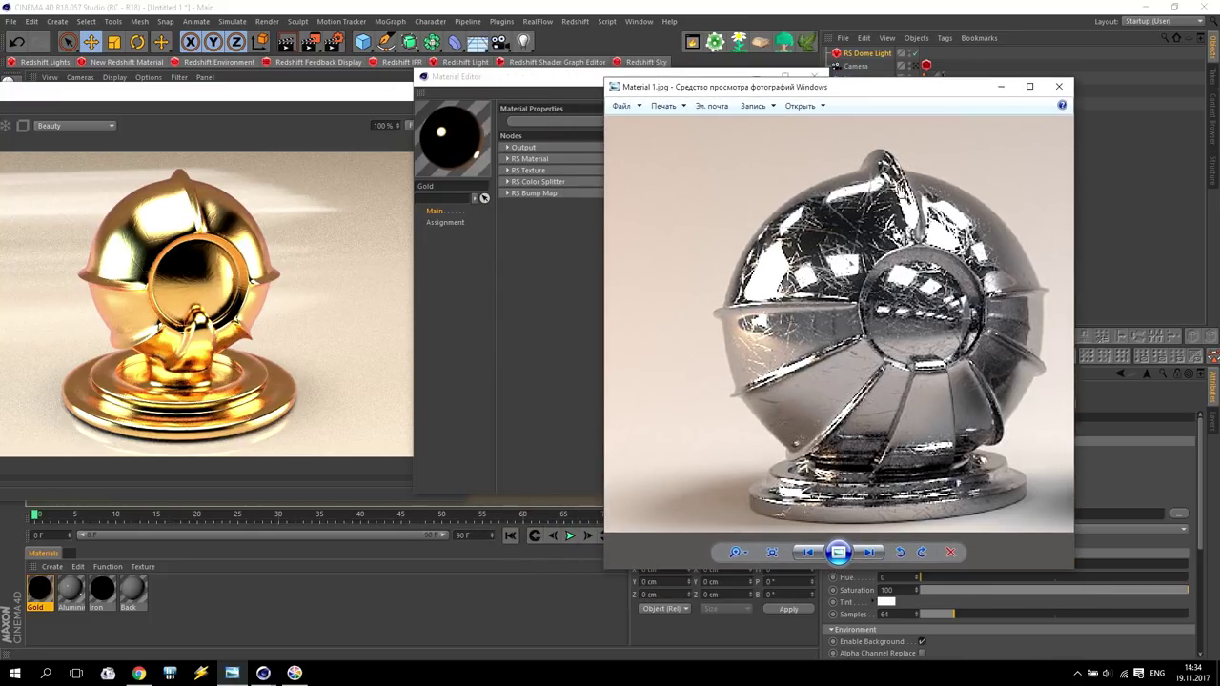
click(1001, 86)
drag(722, 82, 813, 112)
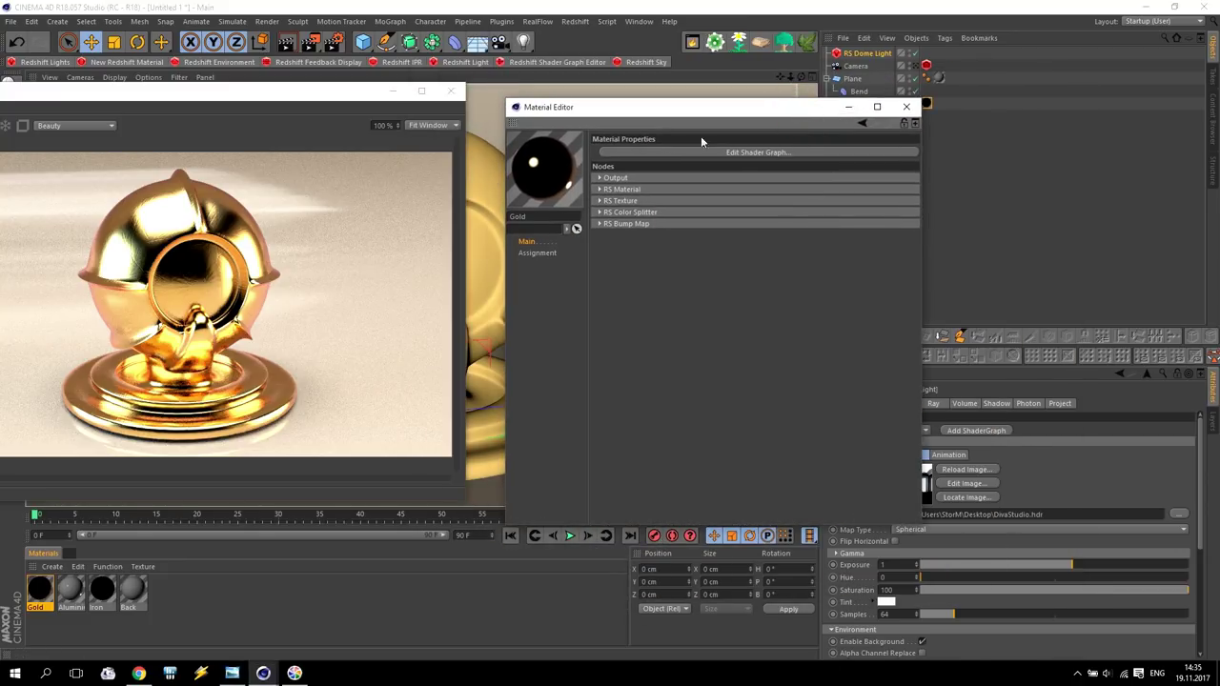
Create a new Redshift material named Chrome.
click(913, 107)
click(127, 62)
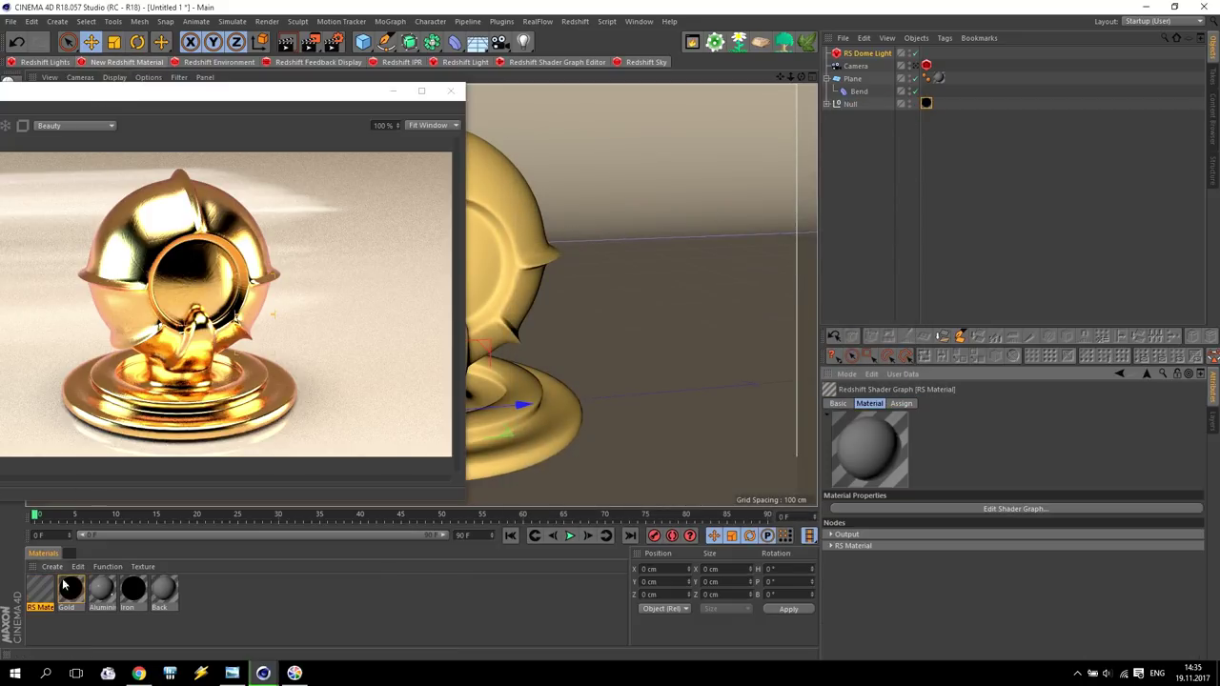
double_click(40, 607)
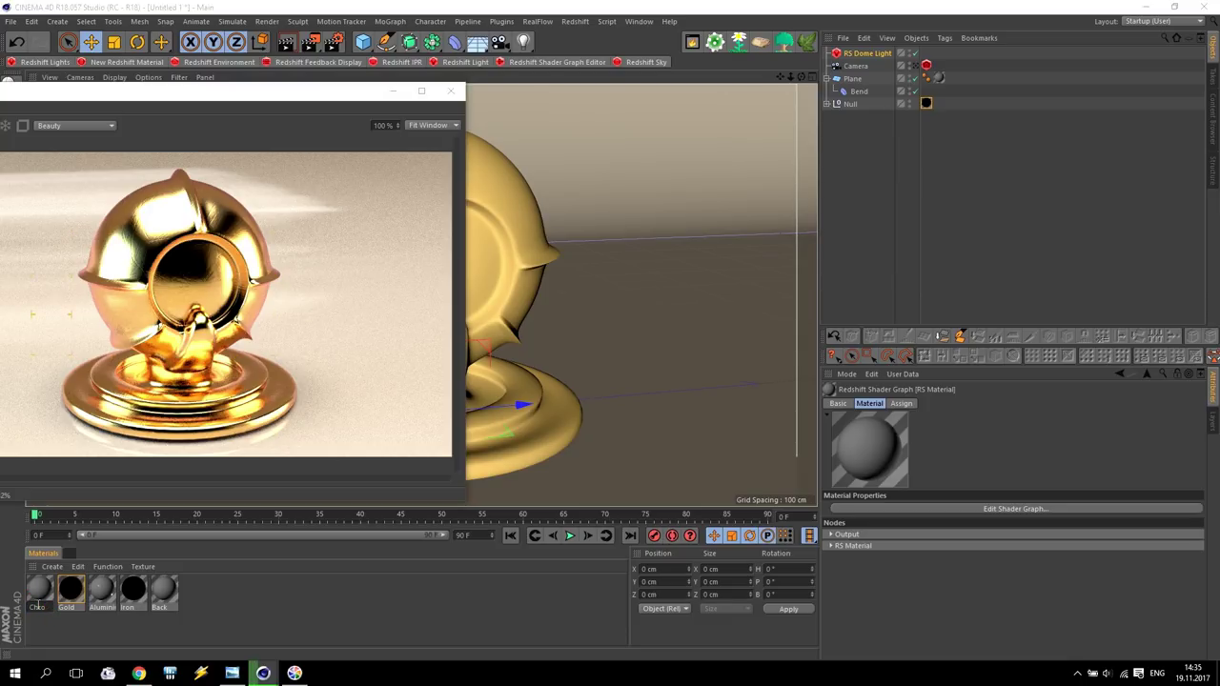
text(Chrome)
key(Return)
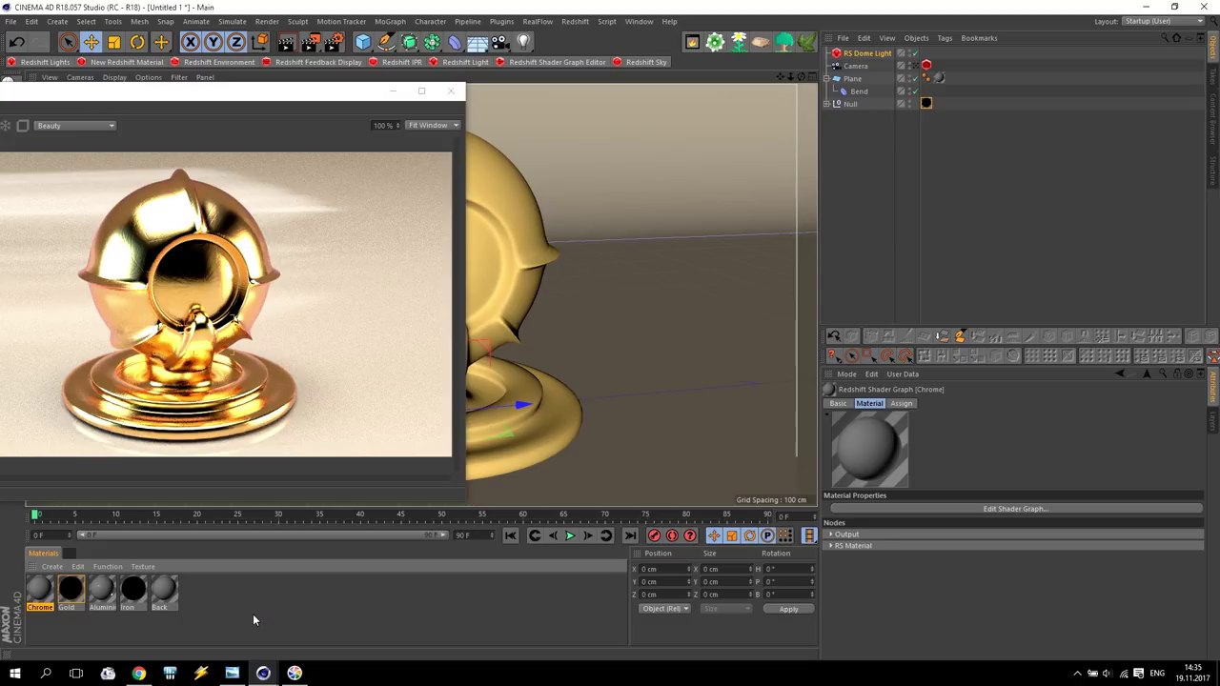
Assign Chrome to the Null model and compare the grey render with the reference photo.
drag(44, 593, 926, 104)
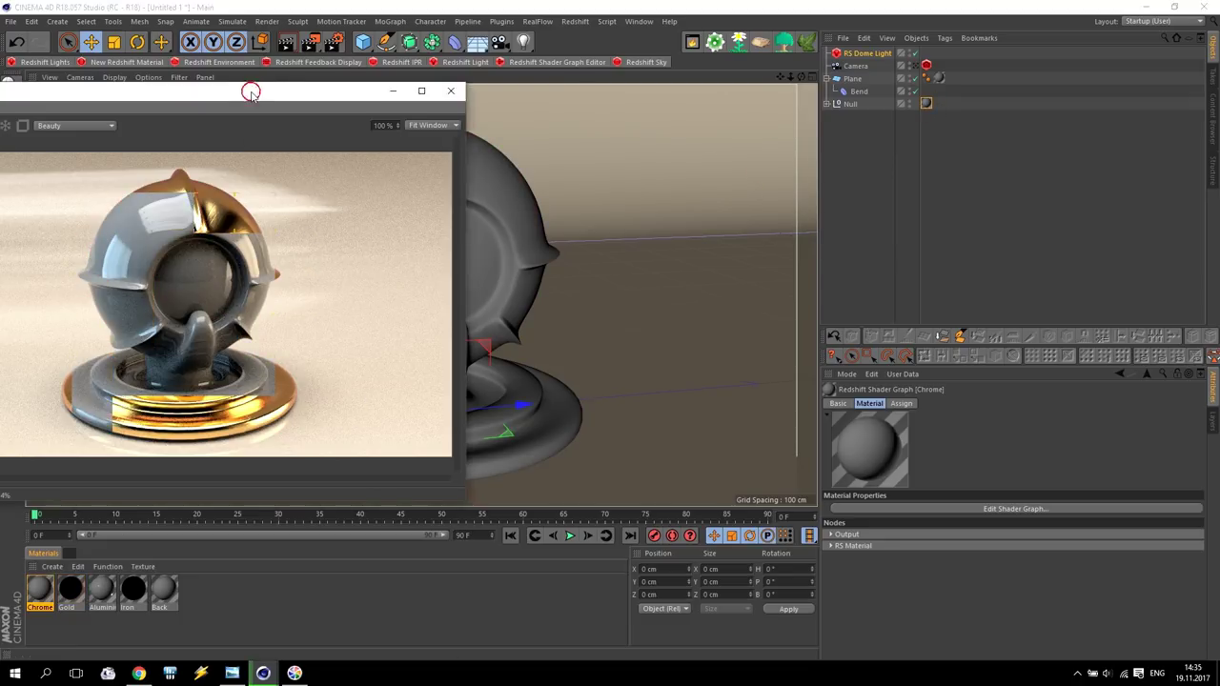
drag(251, 90, 360, 50)
click(232, 673)
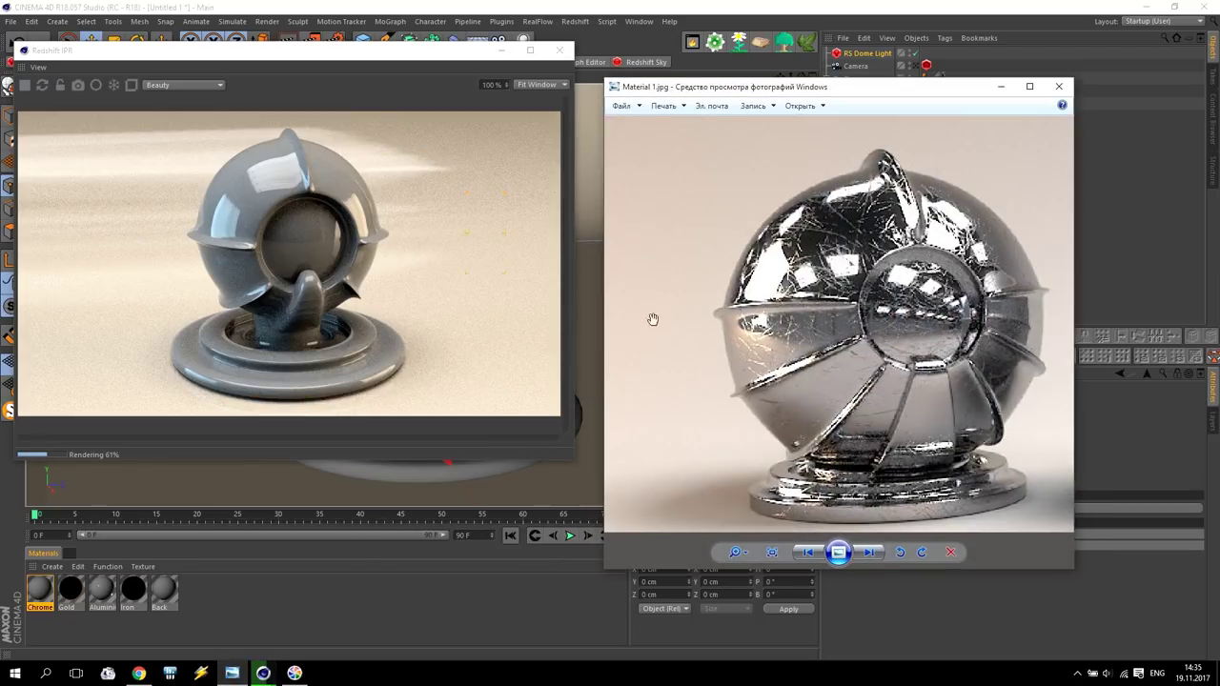
scroll(1041, 350, up, 3)
scroll(1040, 350, up, 2)
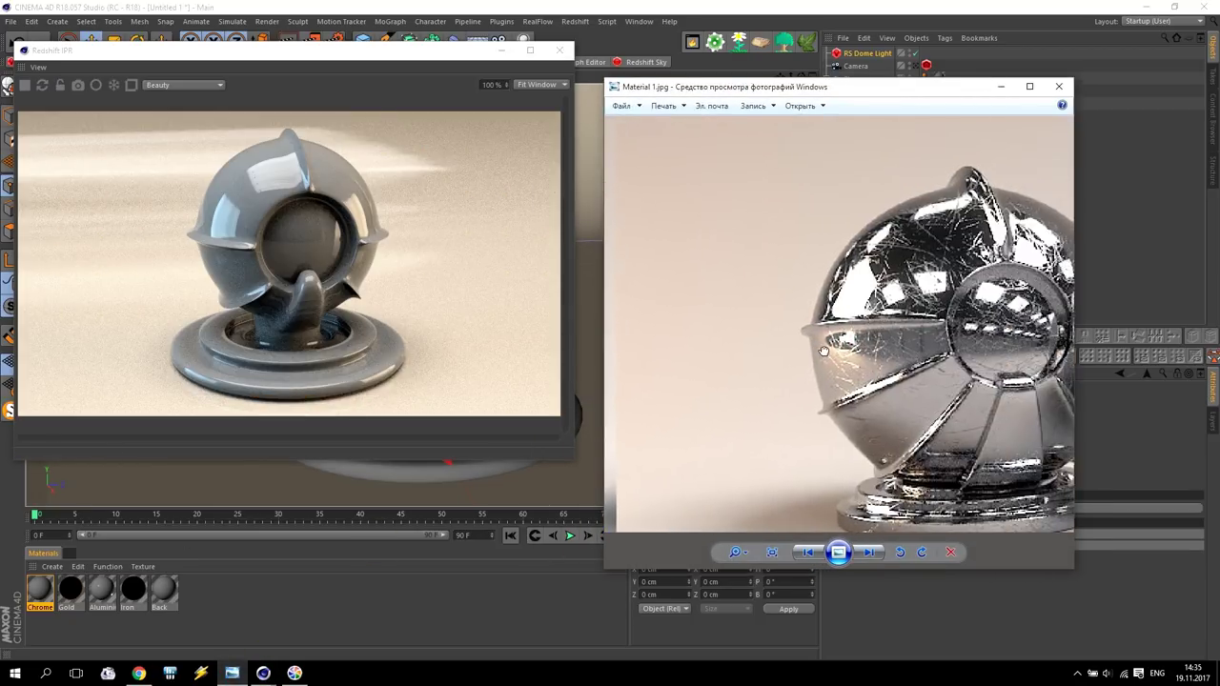
scroll(1040, 350, down, 2)
scroll(791, 286, down, 2)
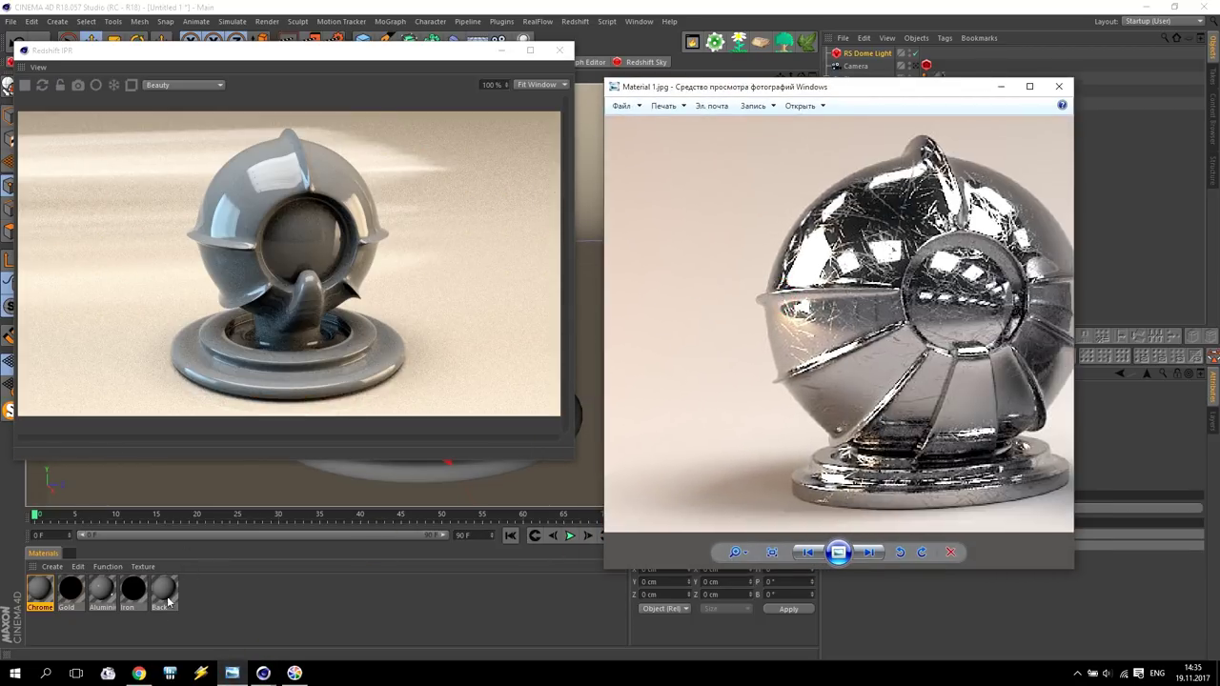
double_click(43, 593)
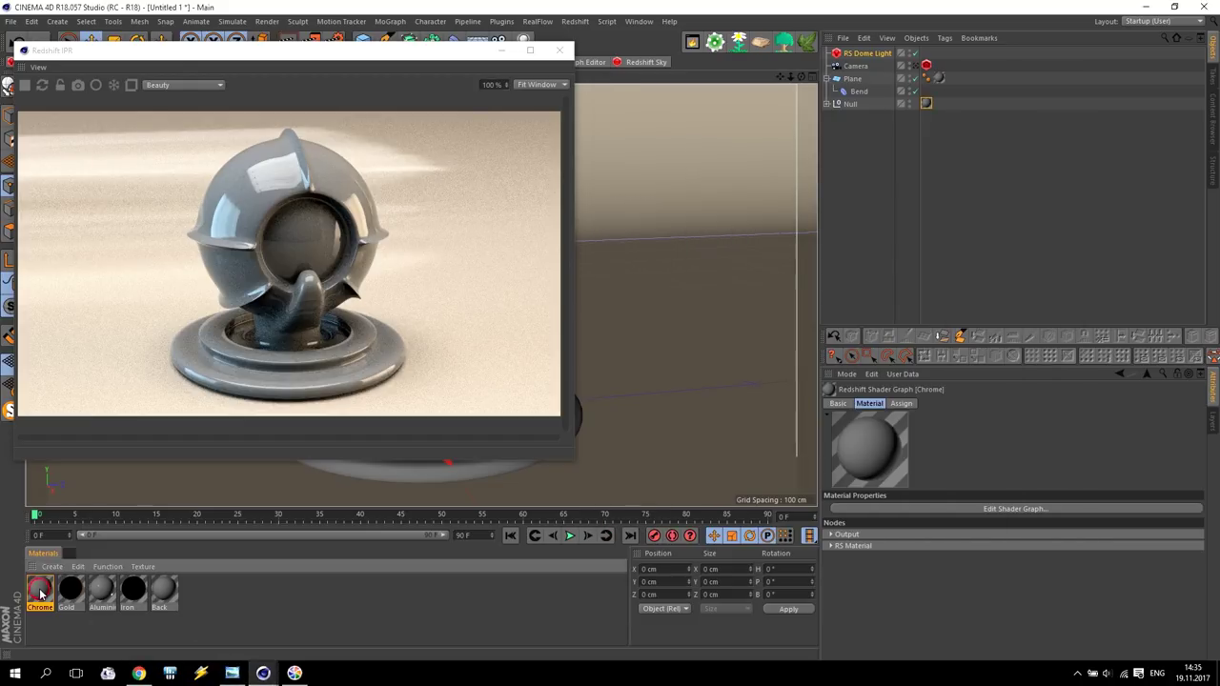
Open the Chrome material's shader graph and arrange the windows.
click(521, 127)
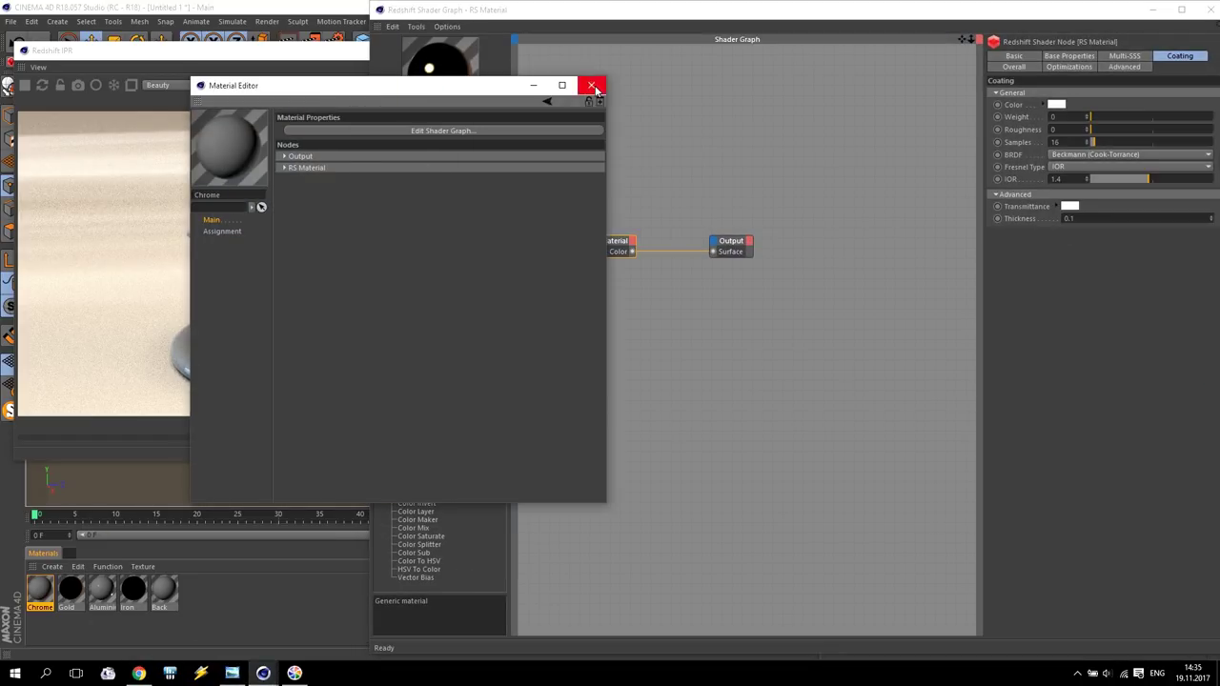
click(594, 87)
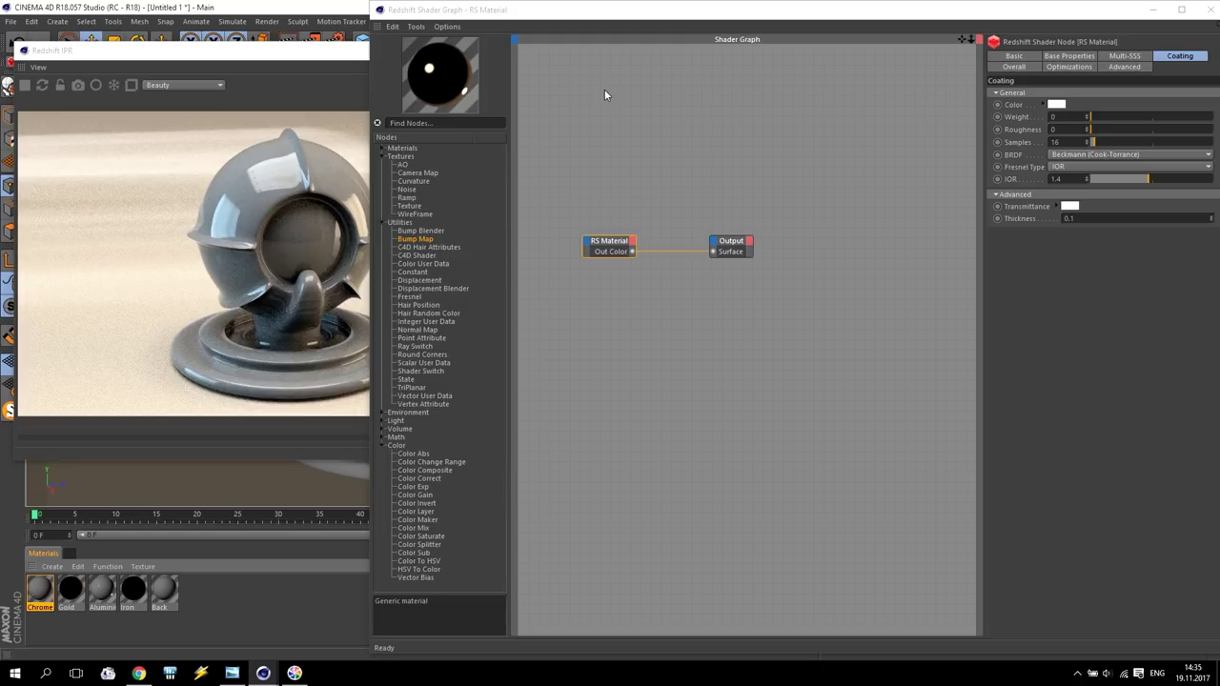
drag(294, 48, 213, 43)
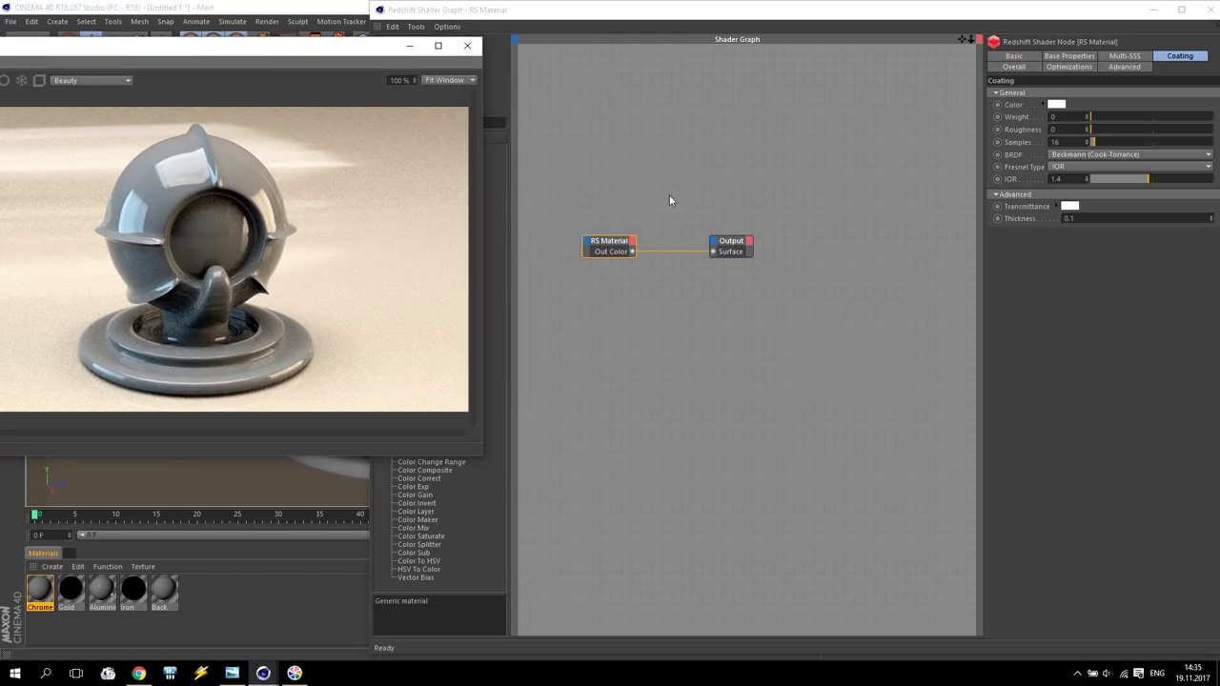
click(968, 42)
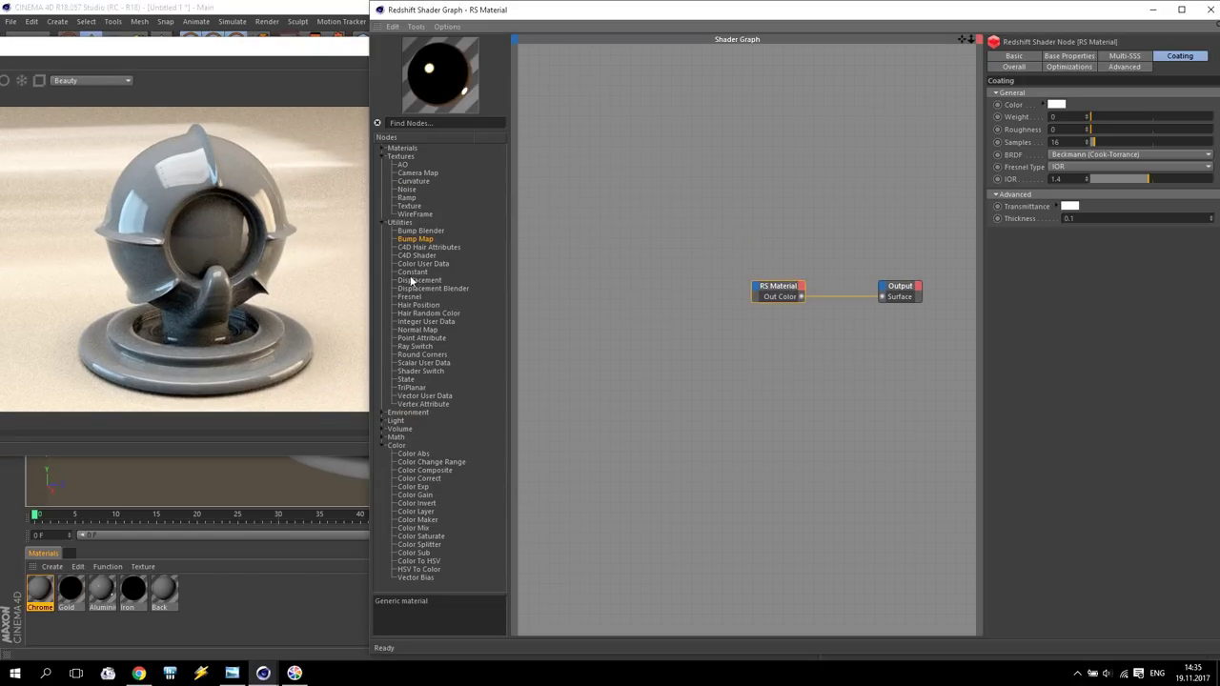
Add an RS Texture loading scratchmap.png and feed it into a new RS Color Splitter.
drag(411, 208, 577, 169)
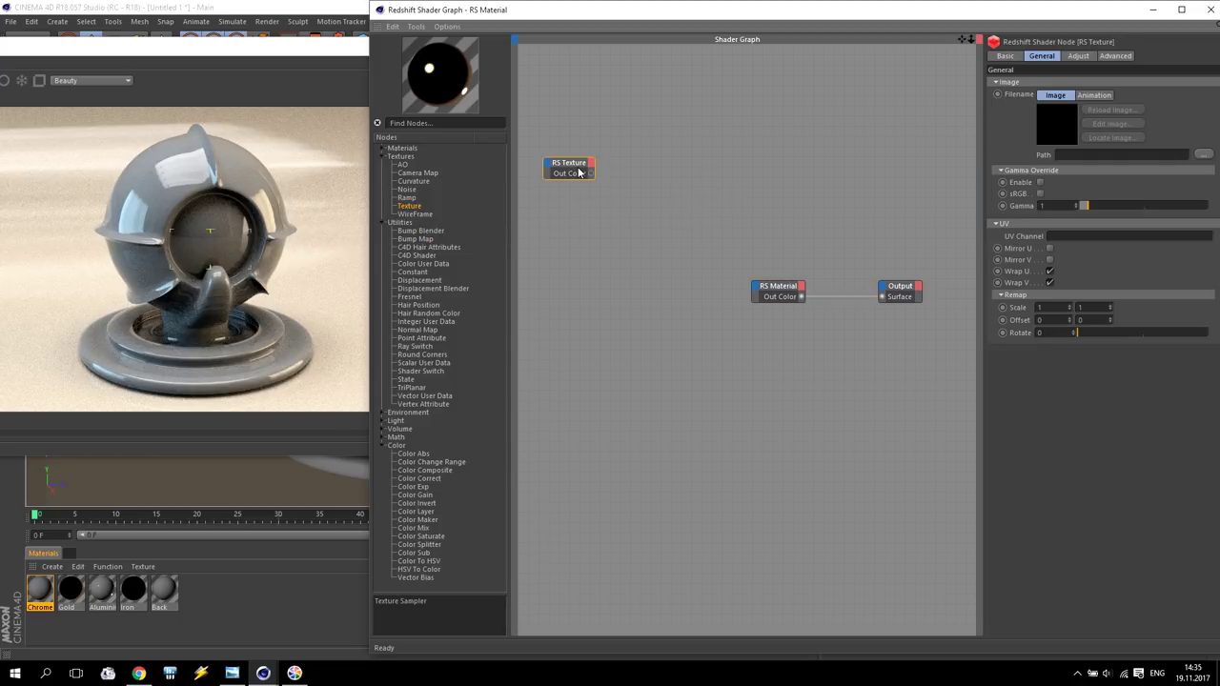
click(1202, 158)
click(584, 204)
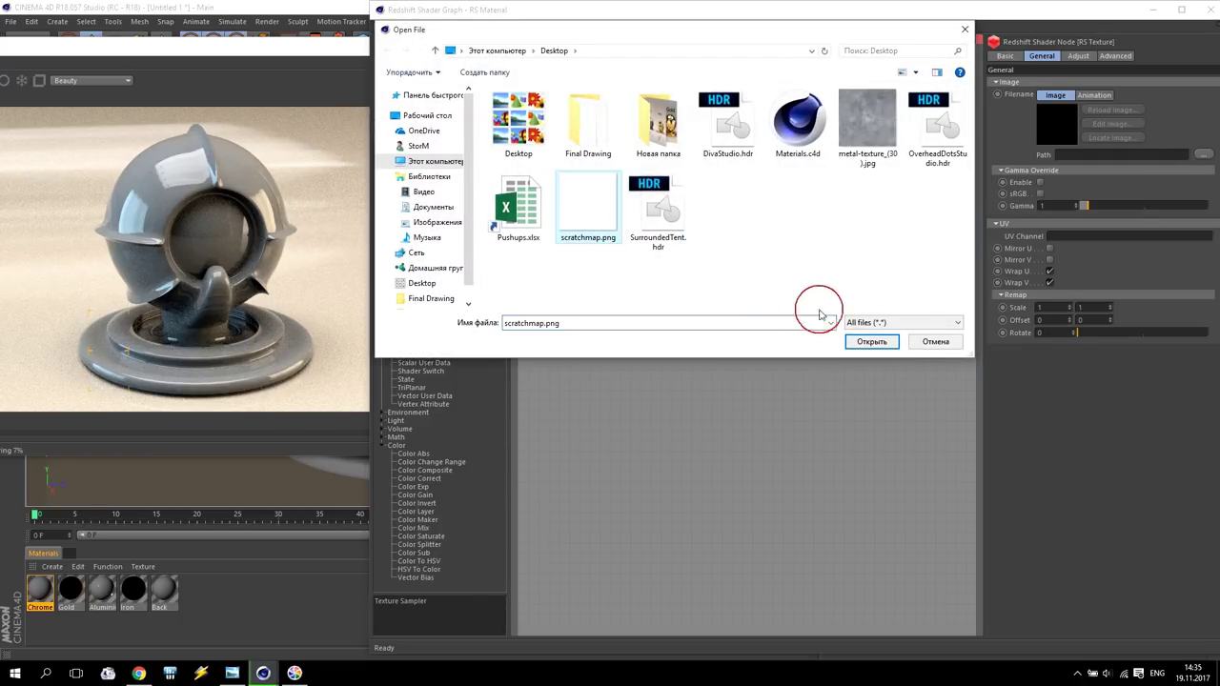
click(842, 342)
drag(559, 174, 554, 190)
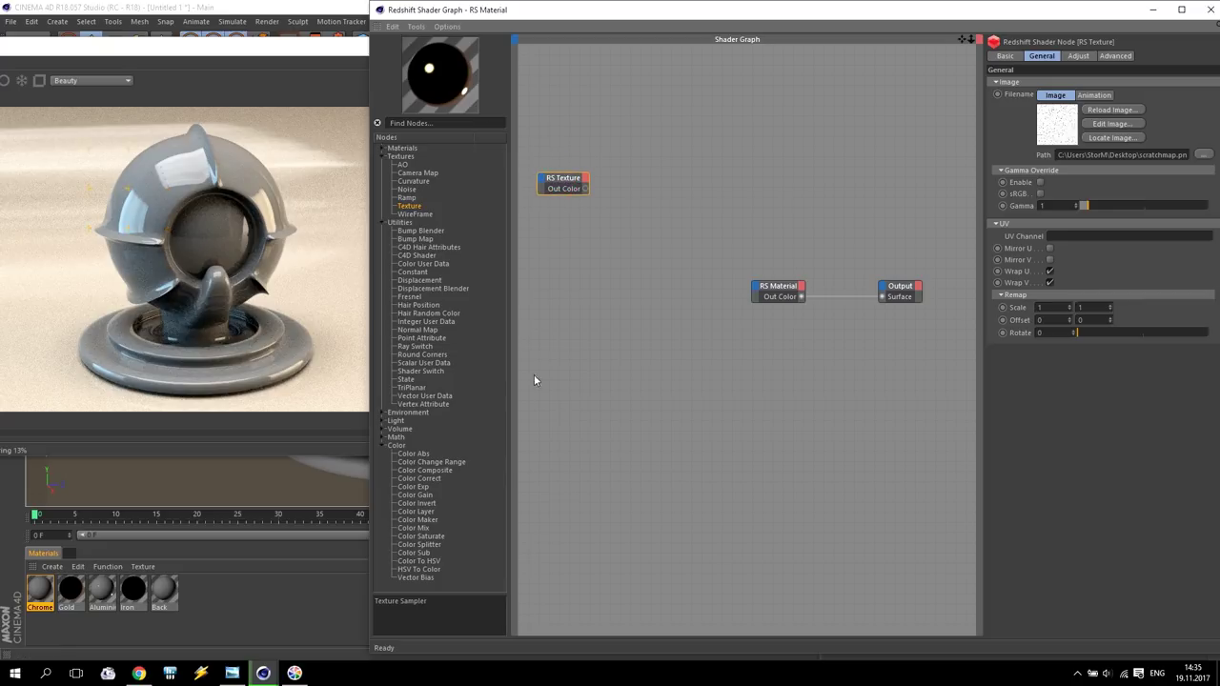
drag(431, 546, 576, 236)
drag(585, 189, 571, 219)
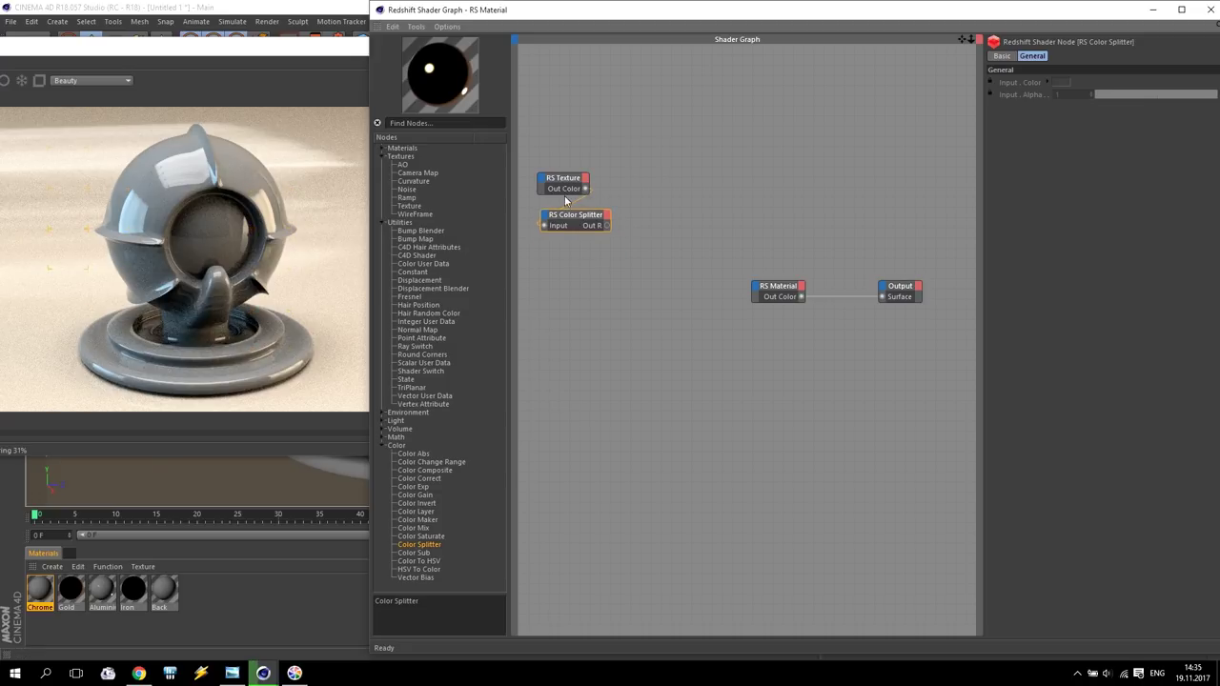
Add an RS Bump Map node and reposition the RS Material node.
drag(786, 292, 825, 297)
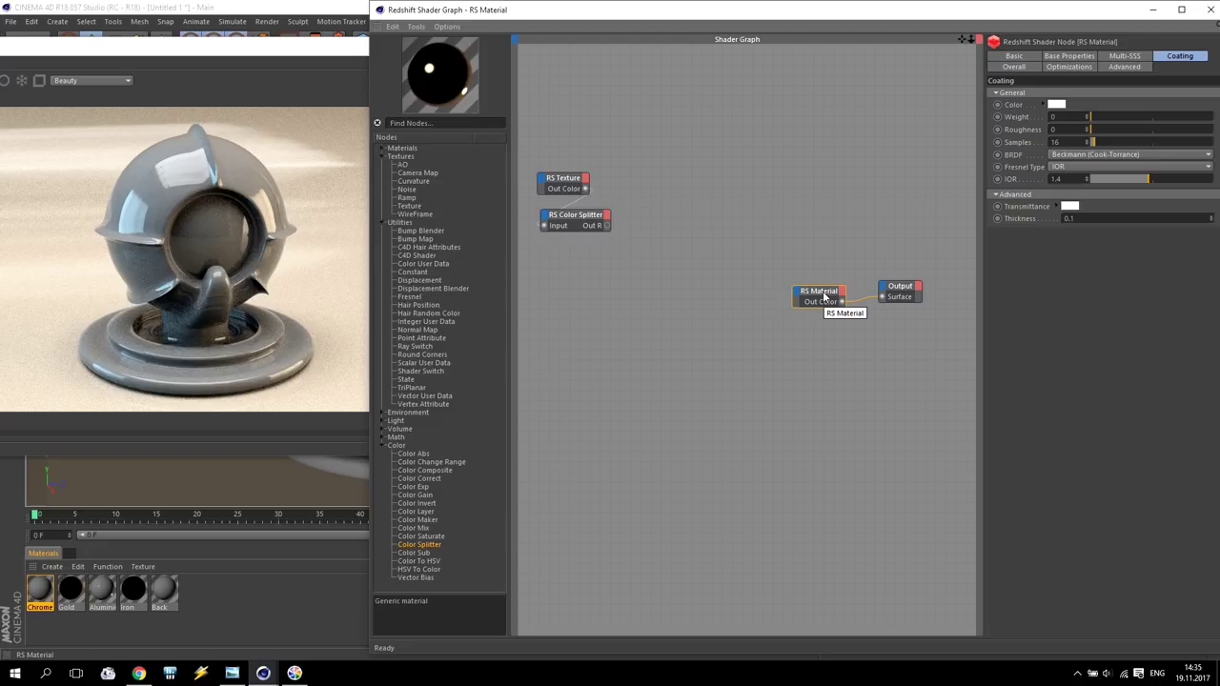
drag(417, 240, 1020, 430)
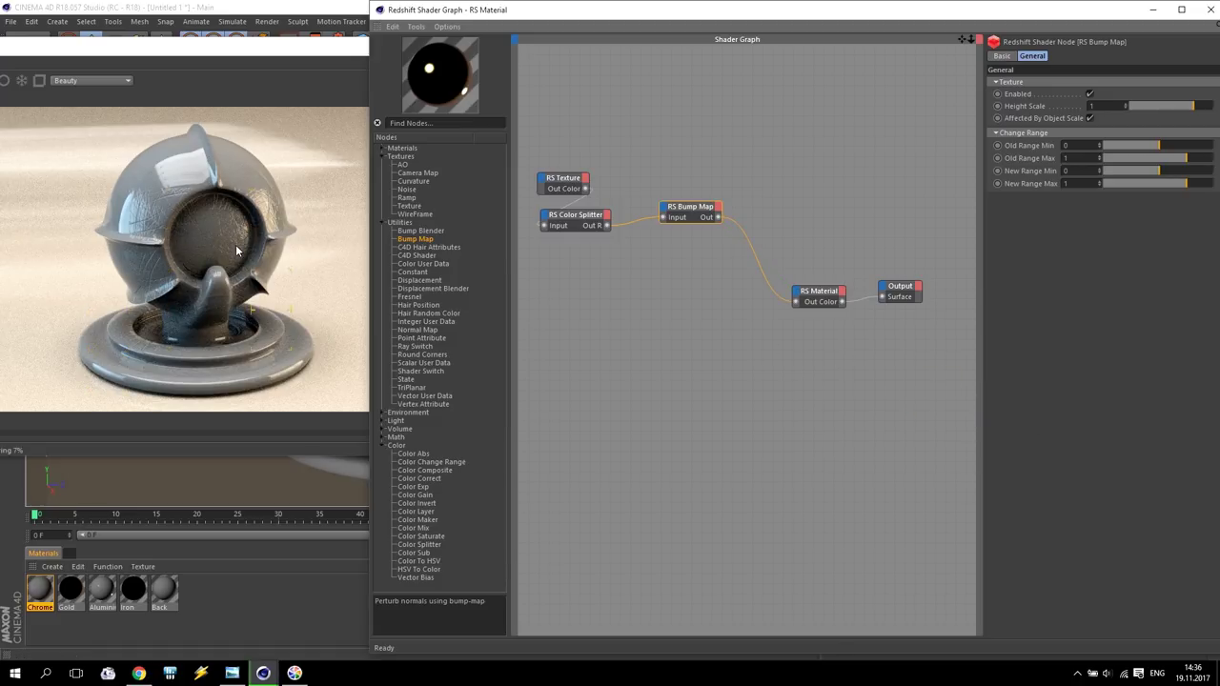
click(818, 307)
drag(818, 293, 804, 267)
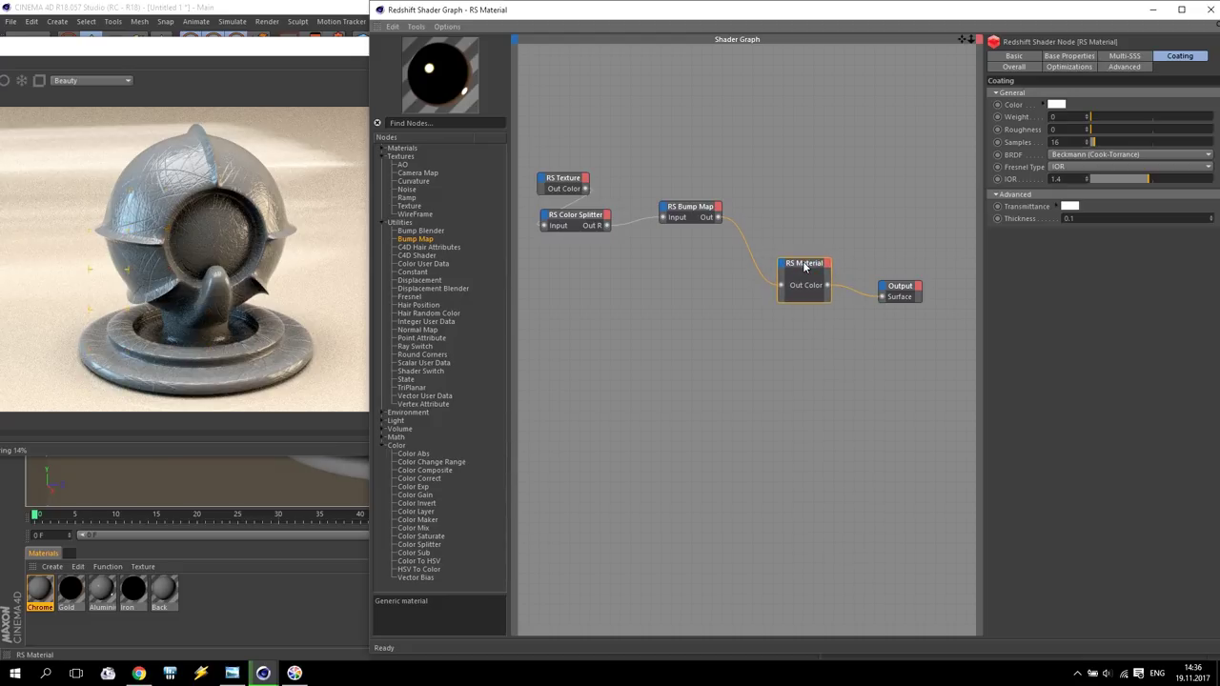
Set Diffuse Weight to 0 and switch the Fresnel type to Metalness.
click(1063, 56)
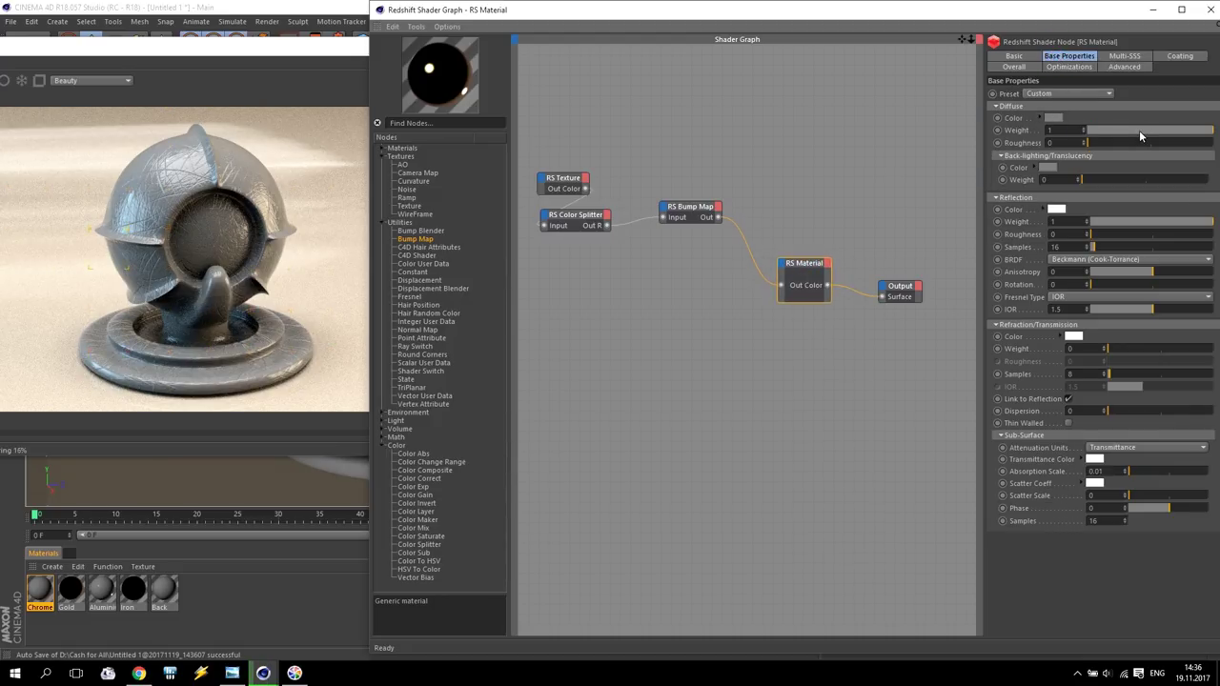
drag(1139, 129, 950, 136)
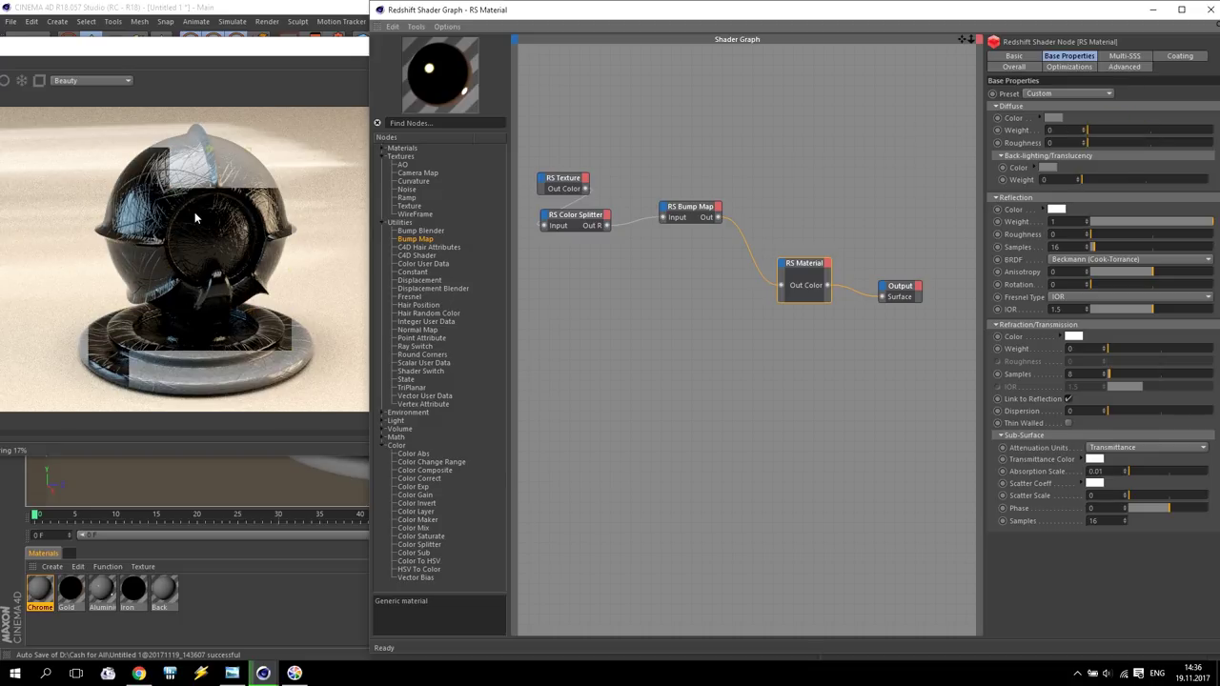
click(1080, 297)
click(1072, 336)
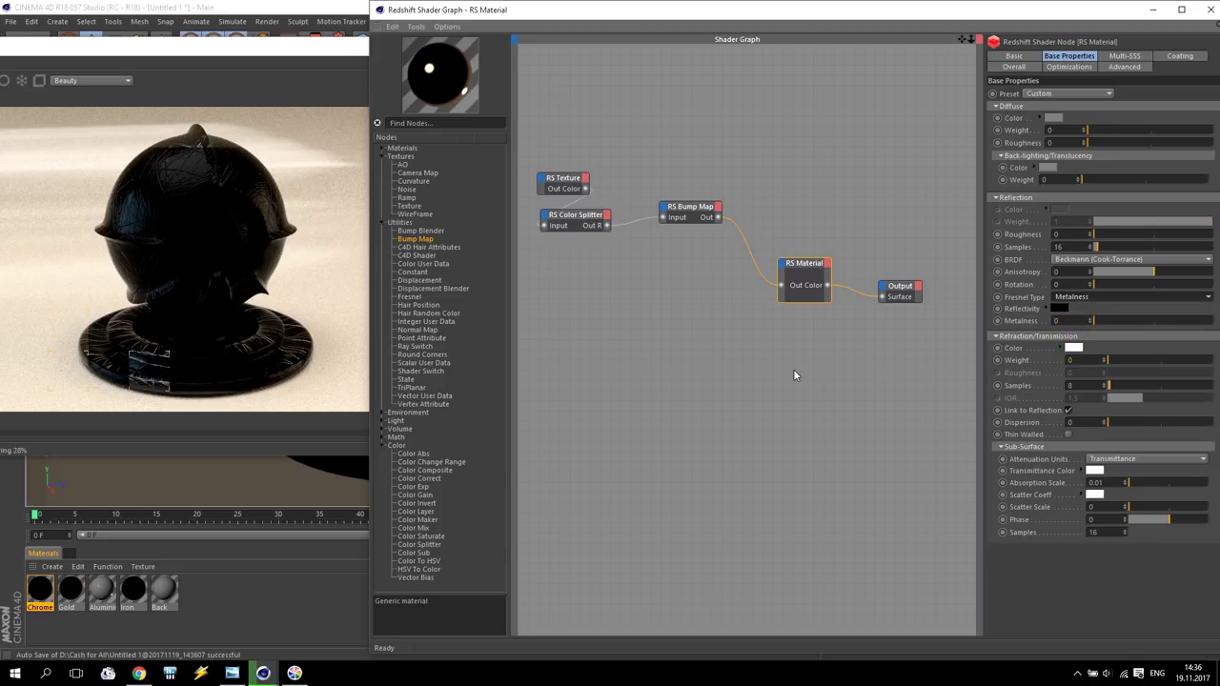
Try white, then black for the reflectivity colour, and set Metalness to 1.
click(1059, 308)
click(1046, 333)
drag(1045, 335, 1190, 335)
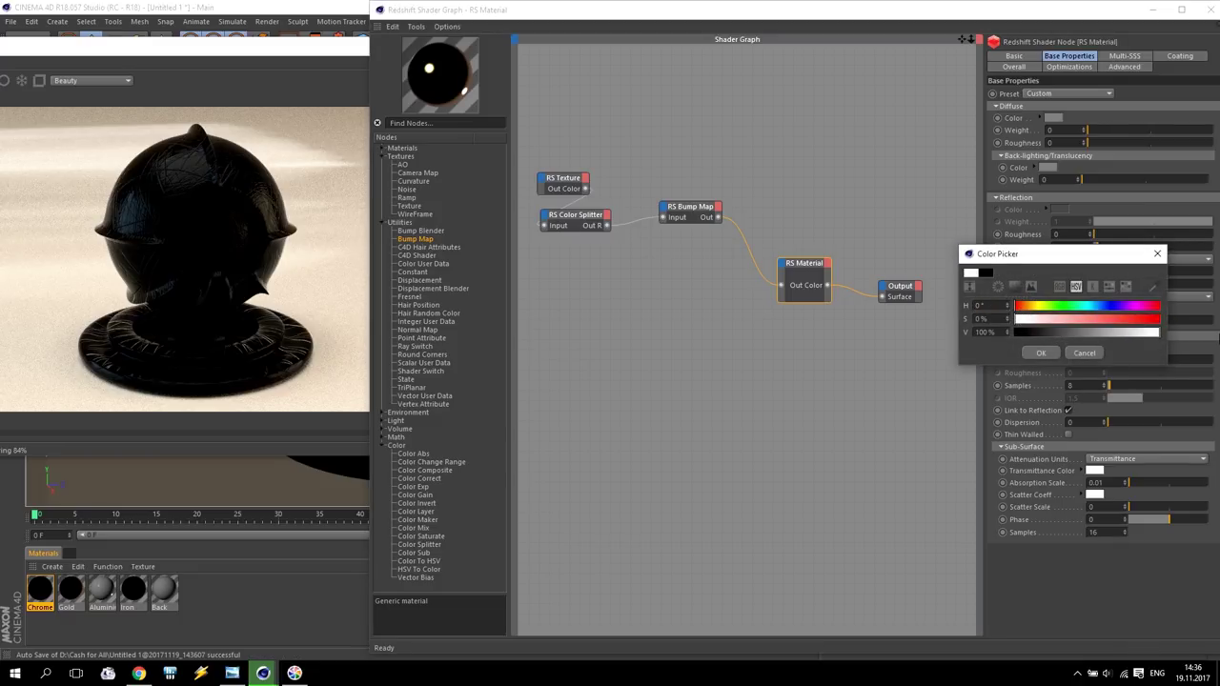
click(1042, 353)
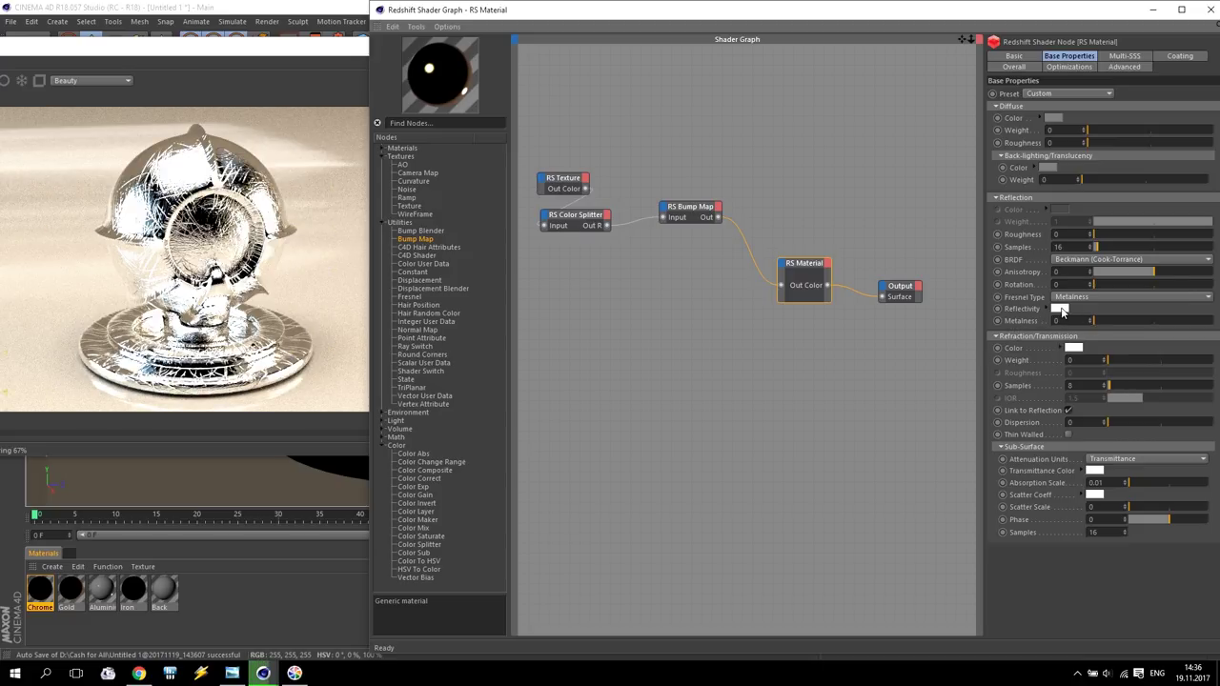
click(1060, 308)
drag(1096, 333, 1017, 333)
click(1035, 354)
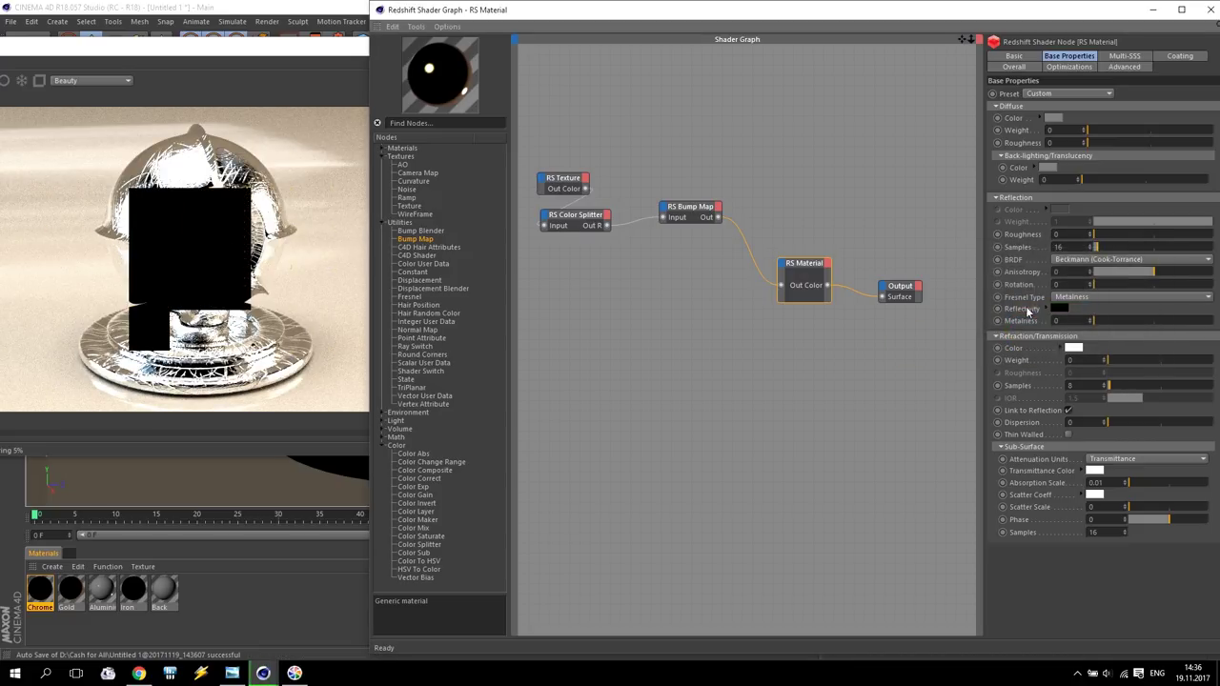
click(1119, 324)
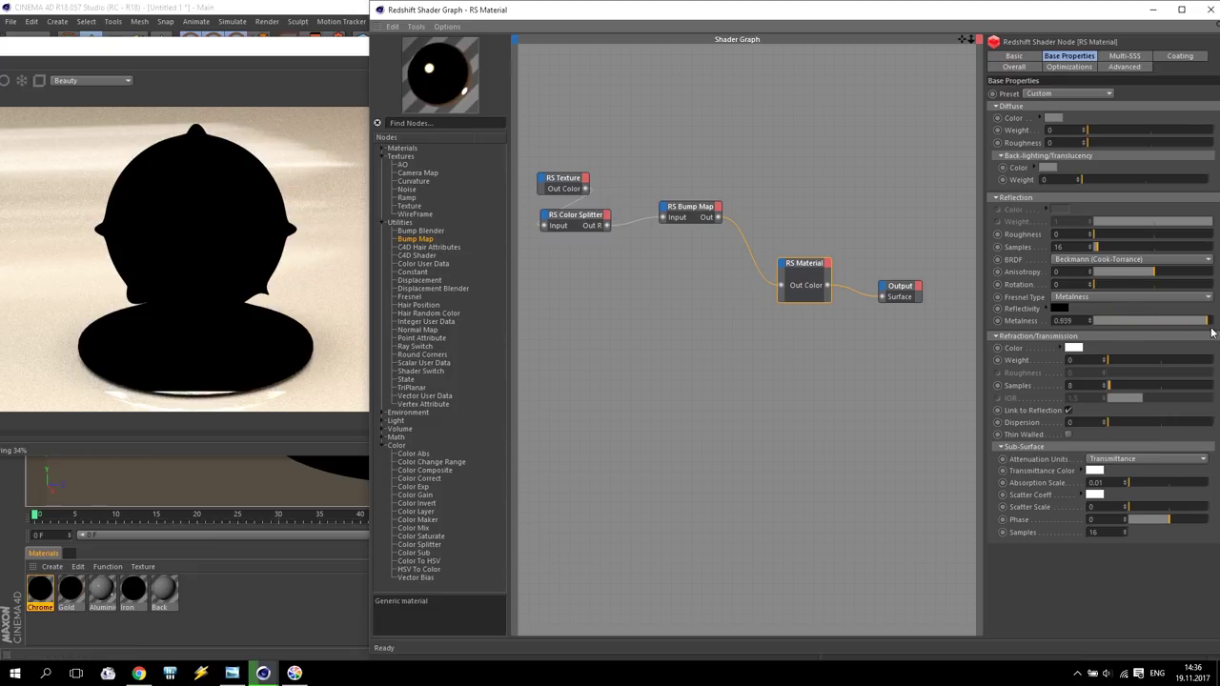
drag(1213, 332, 1203, 333)
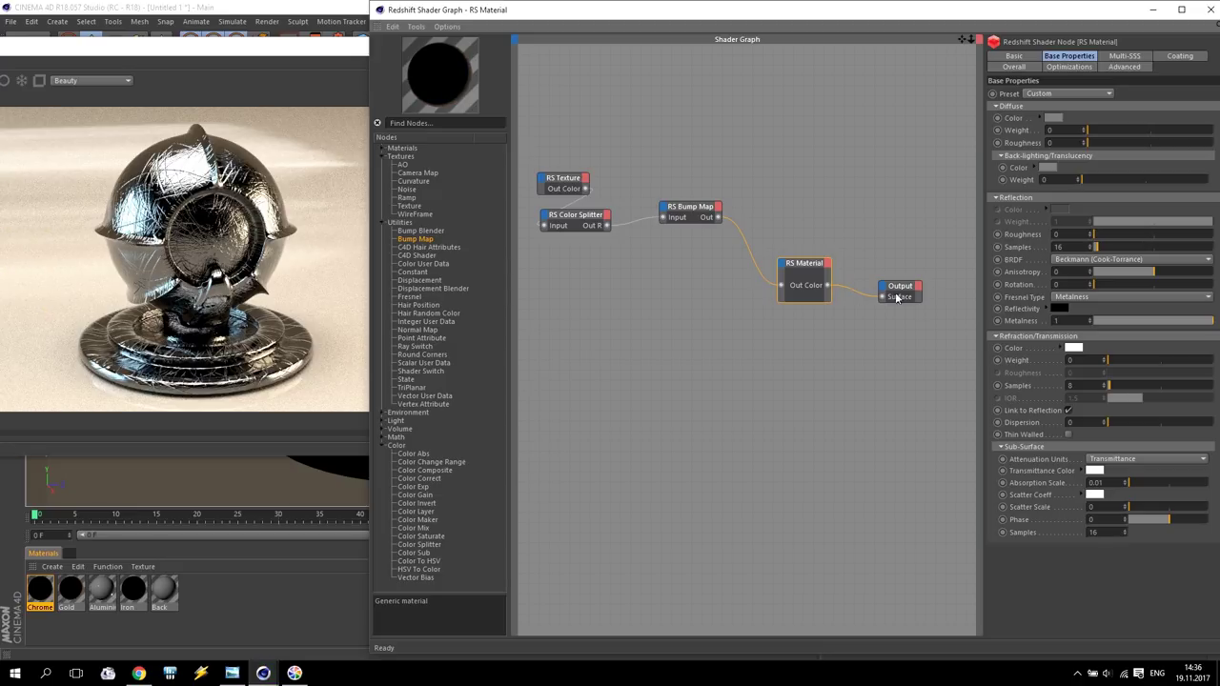
Set the reflectivity colour back to full white.
click(1062, 309)
click(1191, 337)
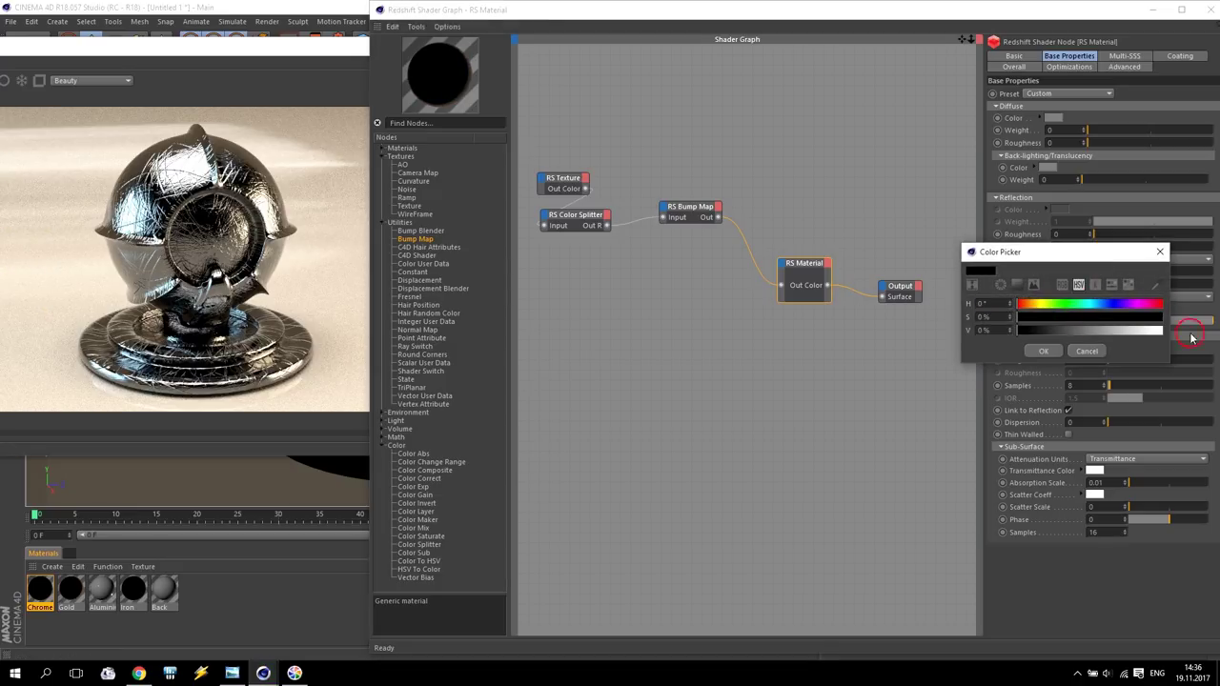
click(1104, 331)
click(1043, 351)
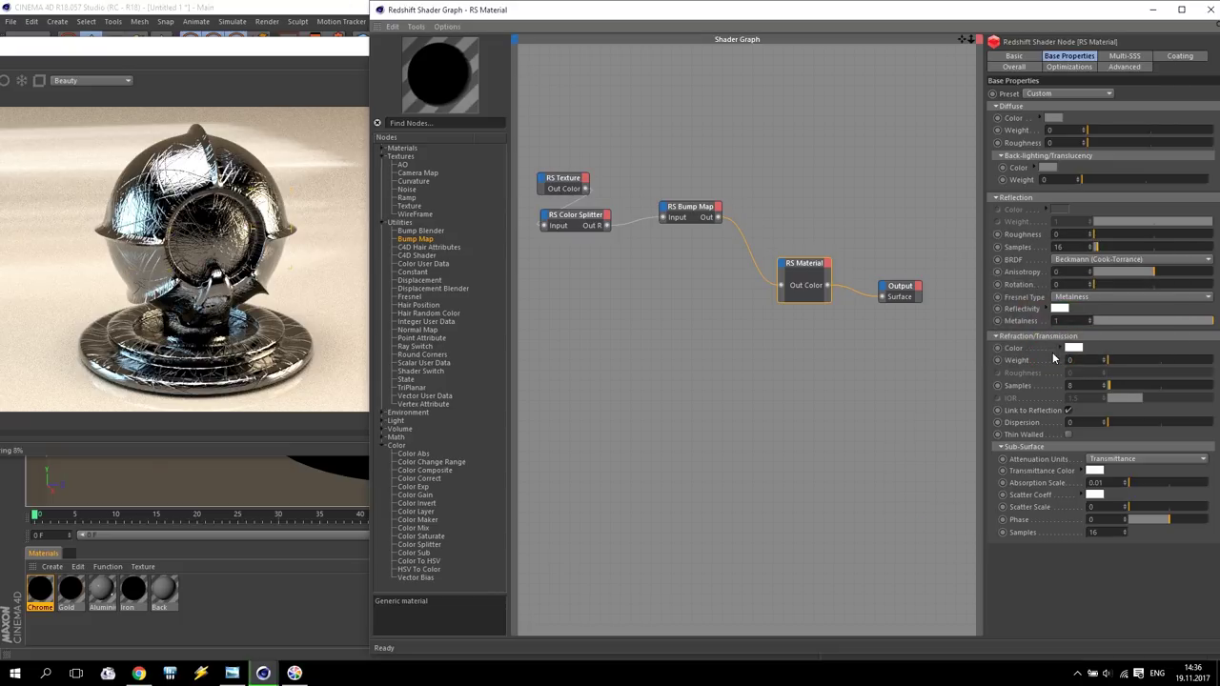
click(1063, 310)
click(853, 358)
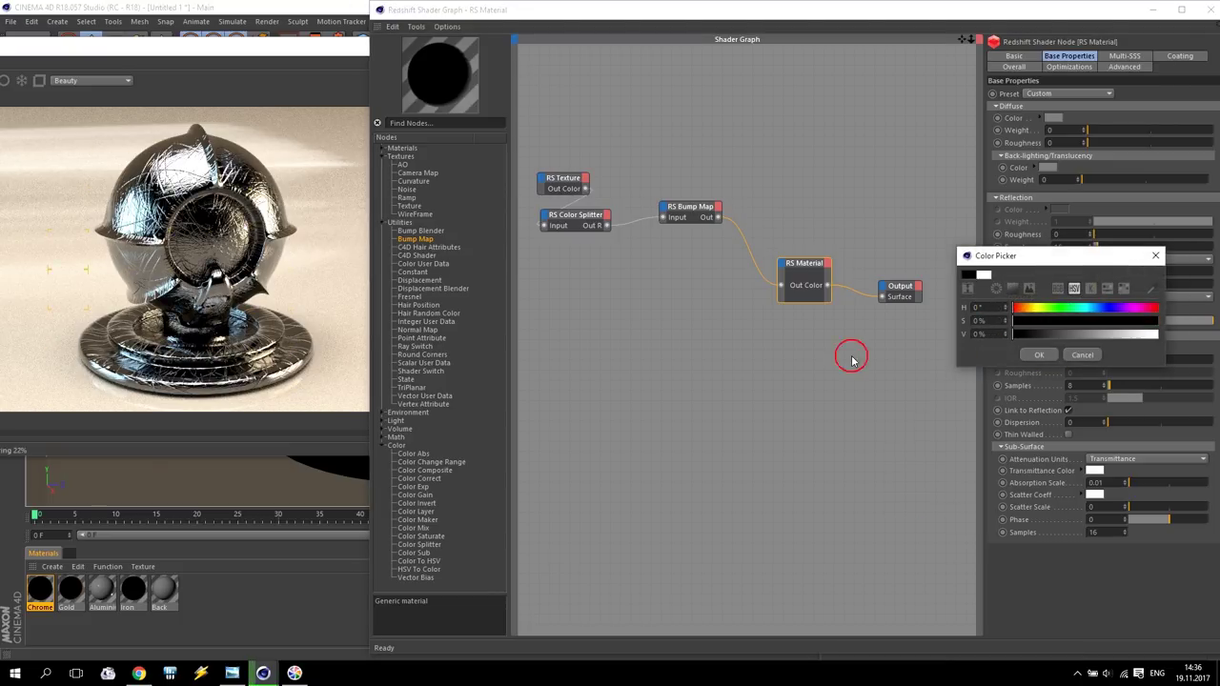
drag(1041, 339, 1009, 324)
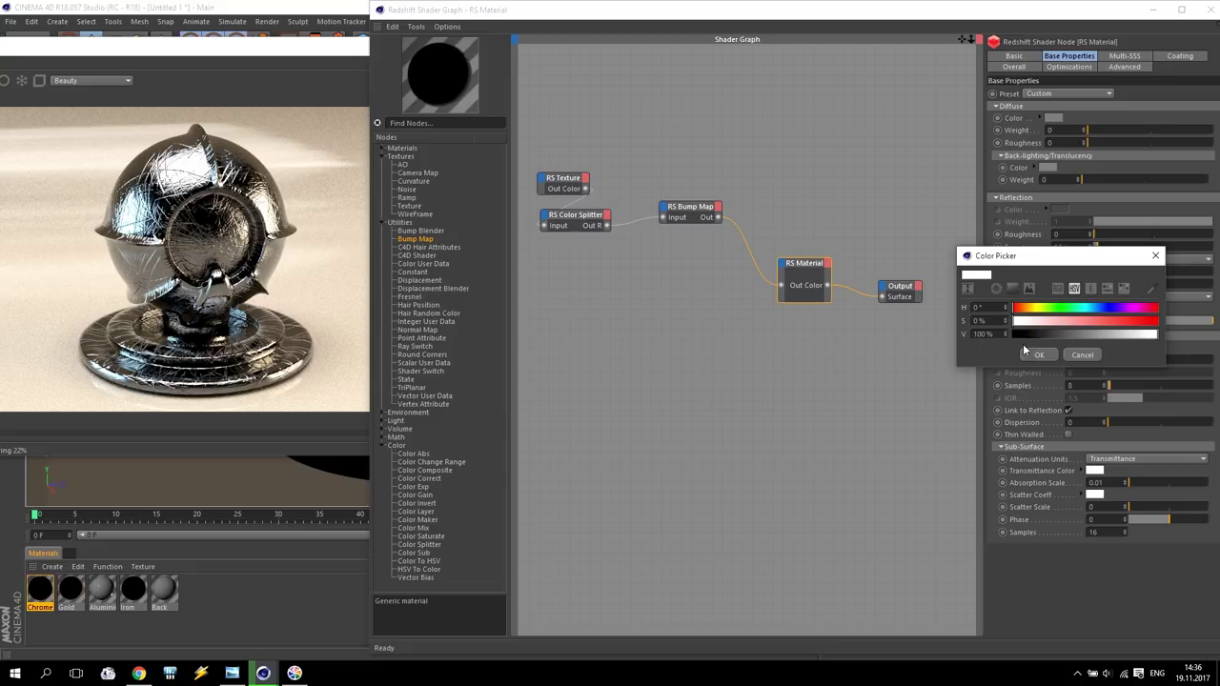
click(1037, 354)
click(807, 305)
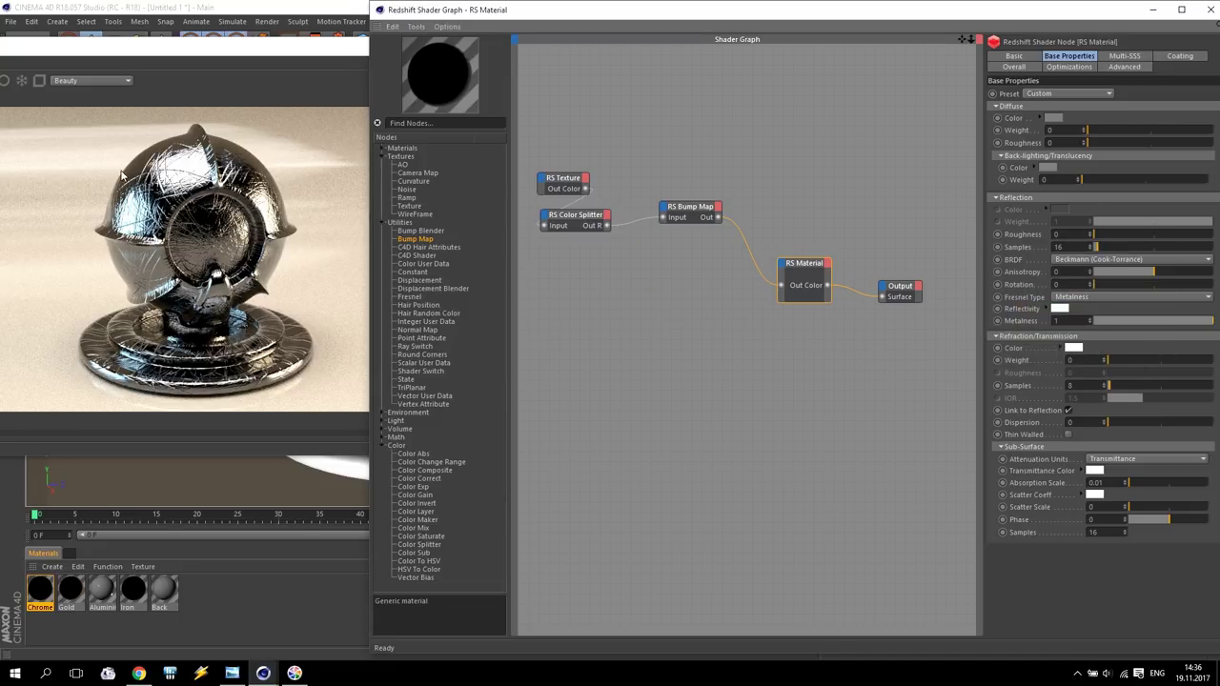
Give the RS Bump Map node a Height Scale of 0.2.
drag(687, 214, 678, 226)
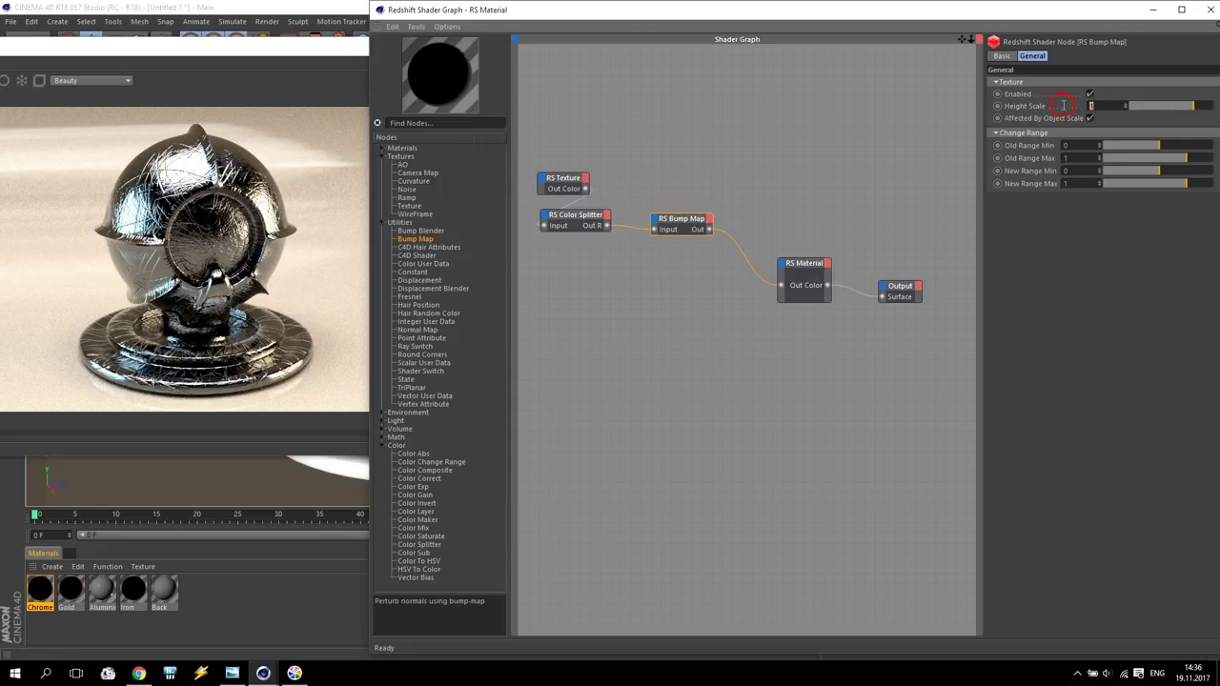
text(0.2)
key(Return)
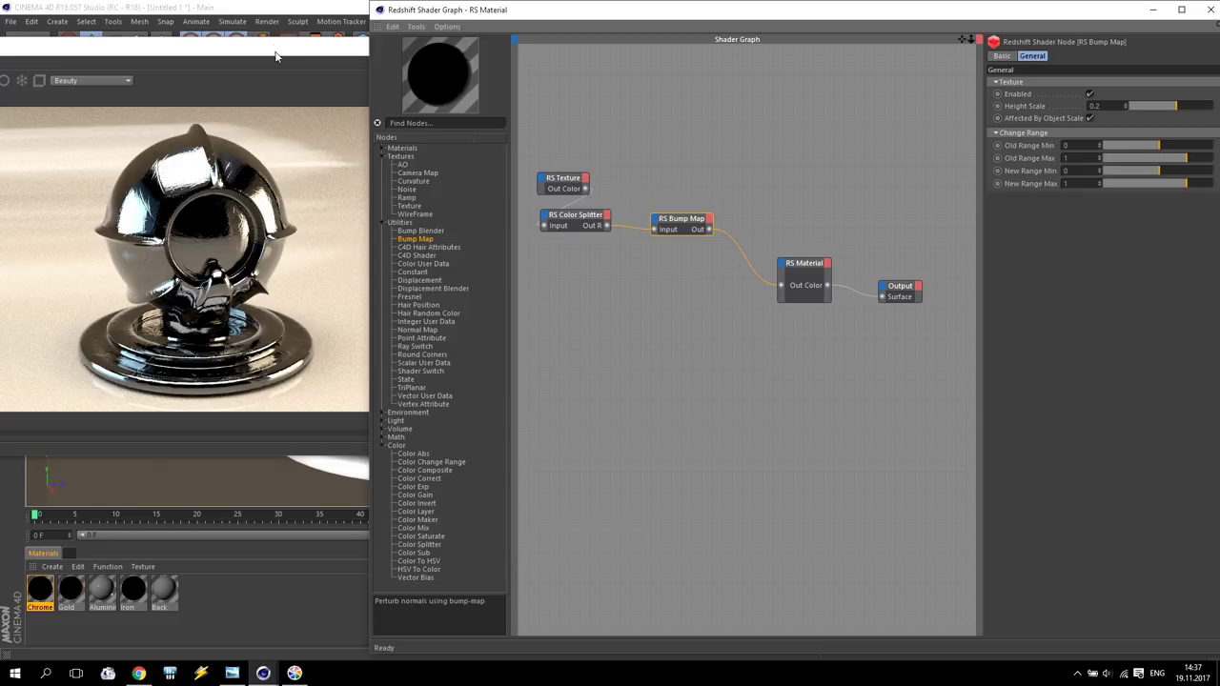
drag(654, 11, 995, 233)
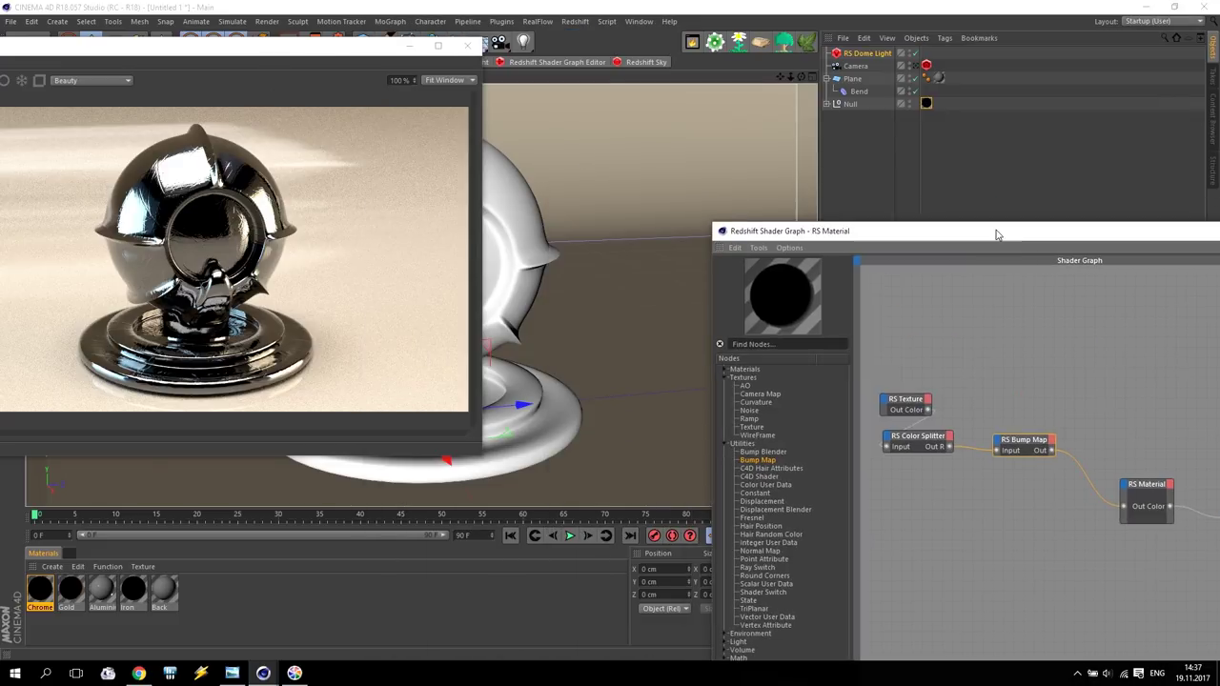
alt+drag(620, 286, 818, 183)
drag(836, 230, 566, 30)
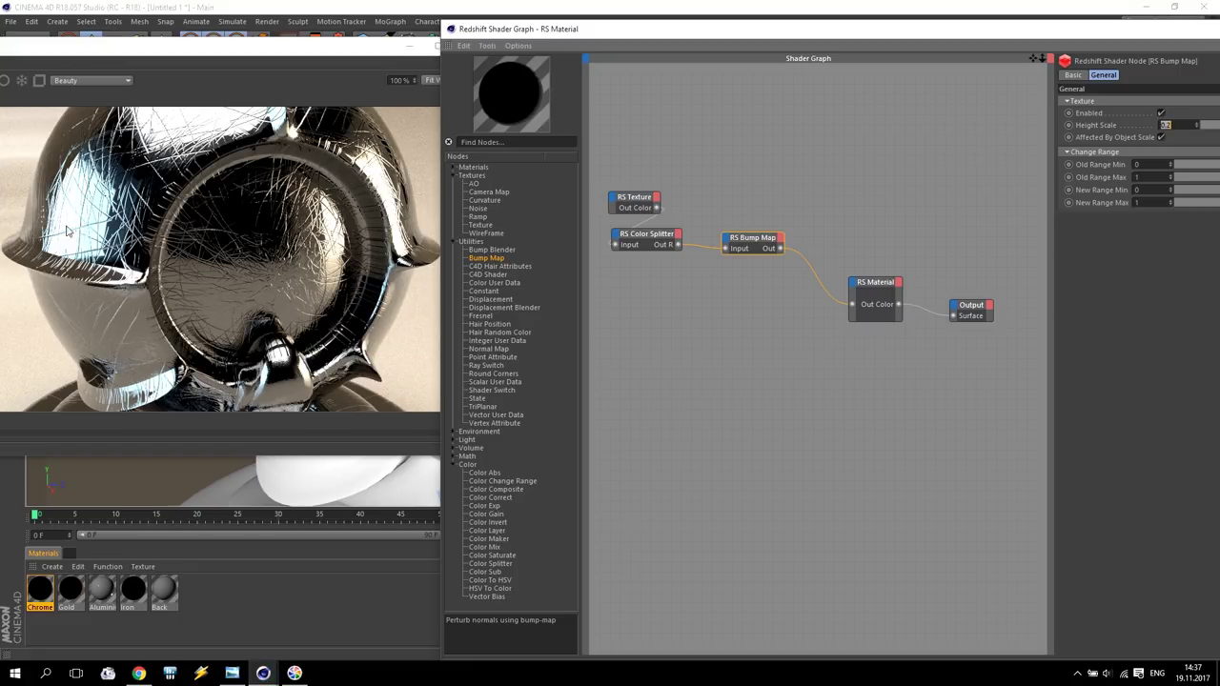
Route the Color Splitter's red channel through a new RS Color Invert into Refl Roughness.
mouse_move(296, 673)
drag(751, 238, 854, 285)
mouse_move(911, 321)
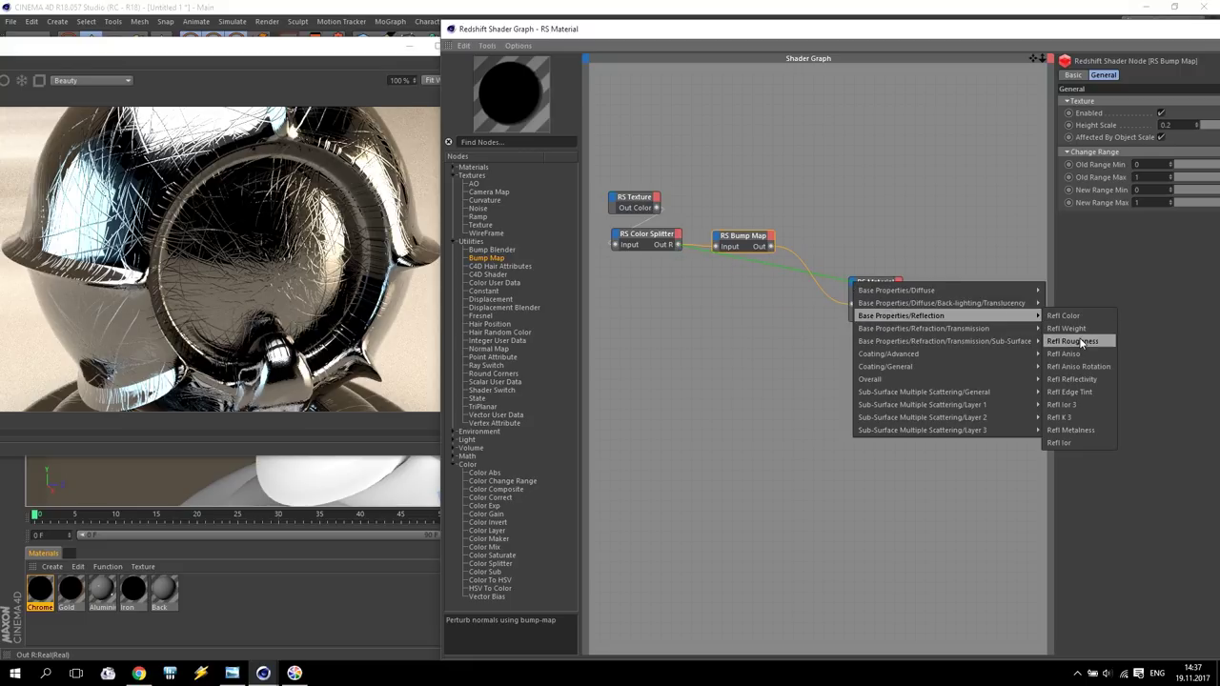
click(1078, 340)
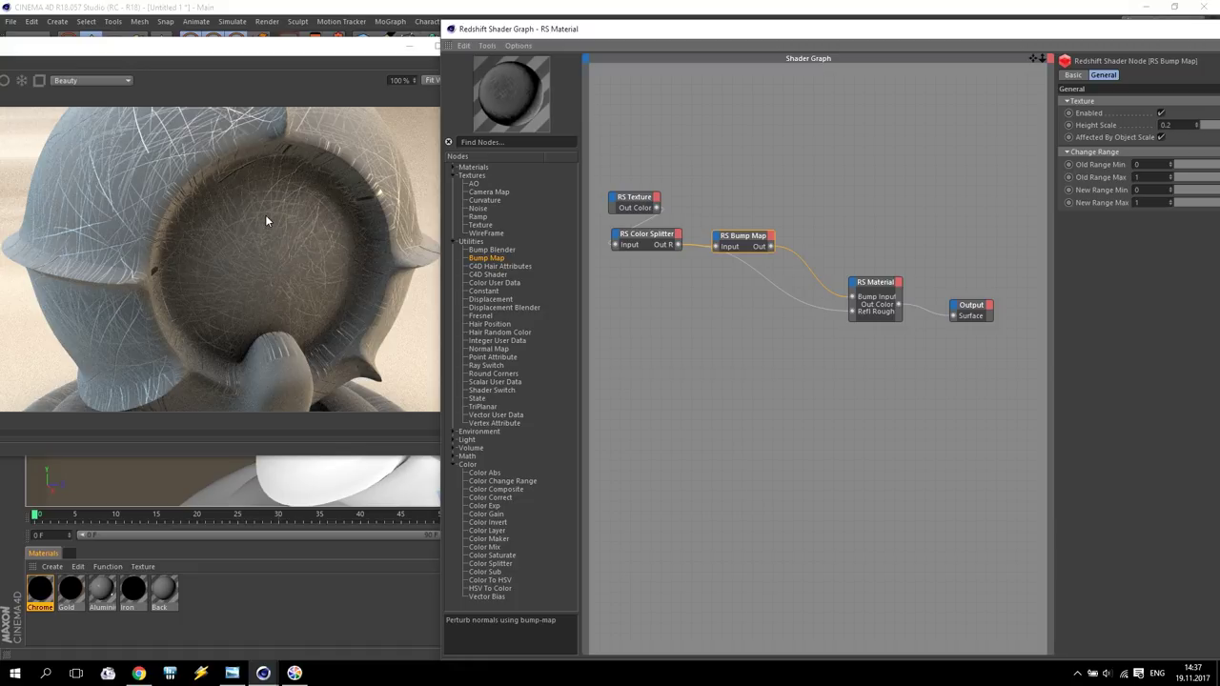
click(636, 238)
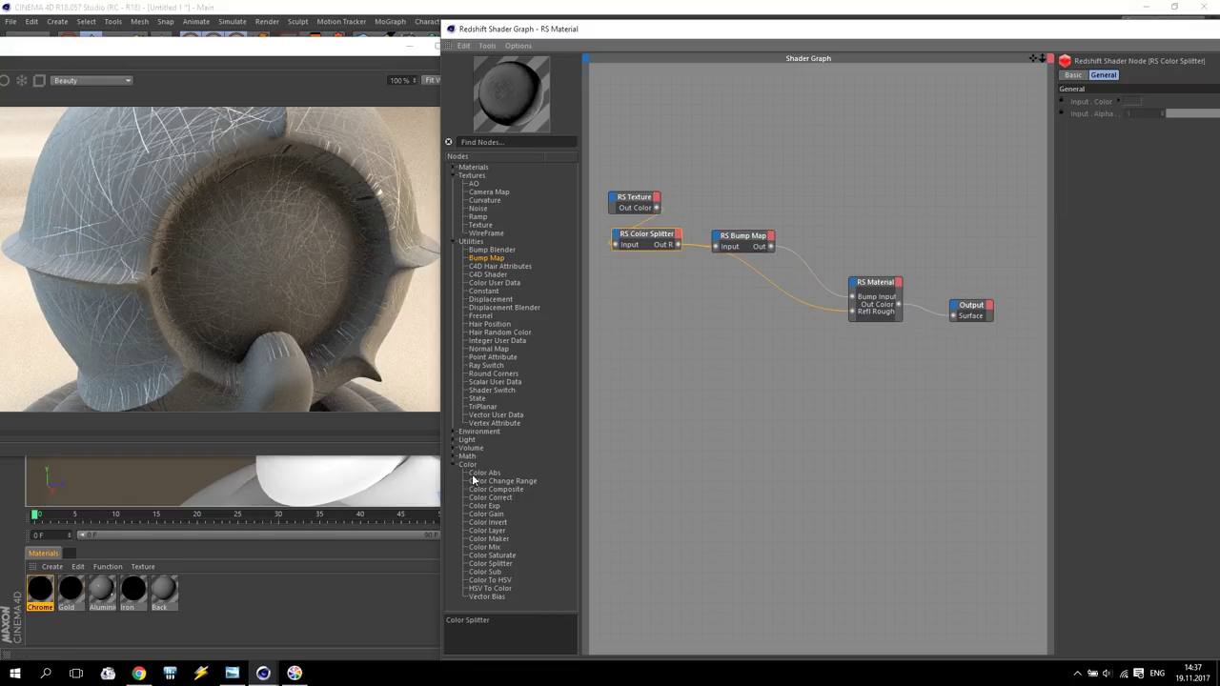
drag(490, 526, 739, 310)
drag(677, 245, 854, 311)
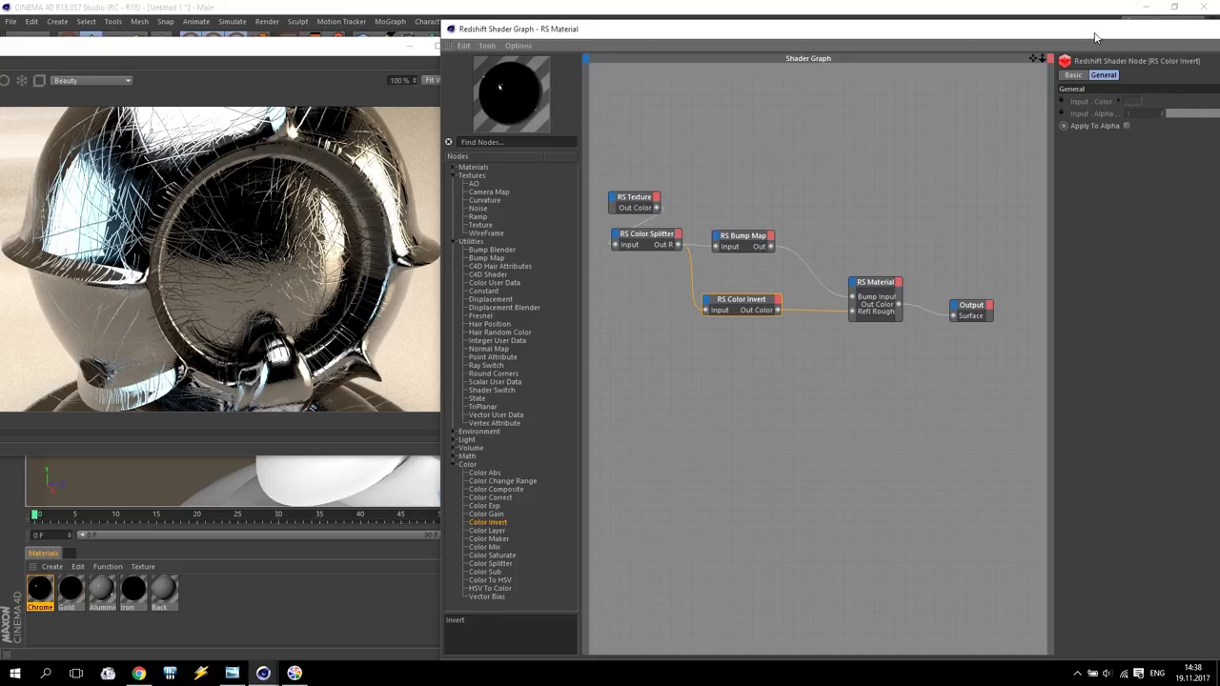
Raise the RS Material's coating weight to 1.
drag(1095, 38, 984, 31)
click(765, 276)
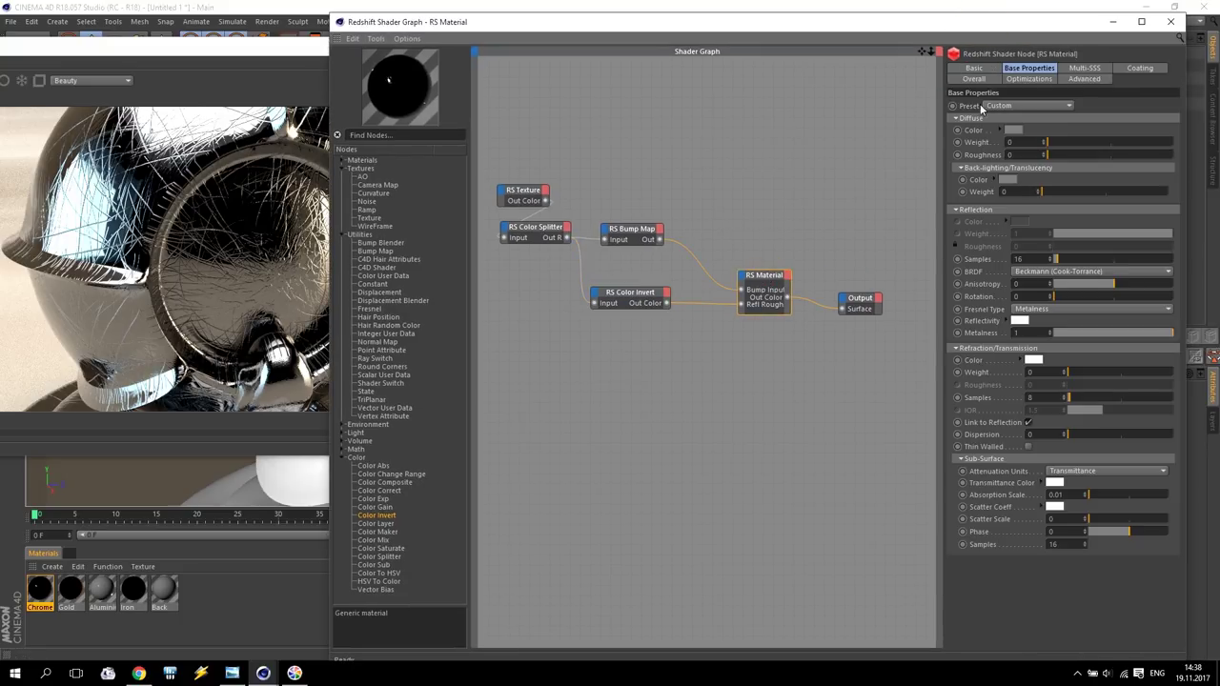
click(1141, 69)
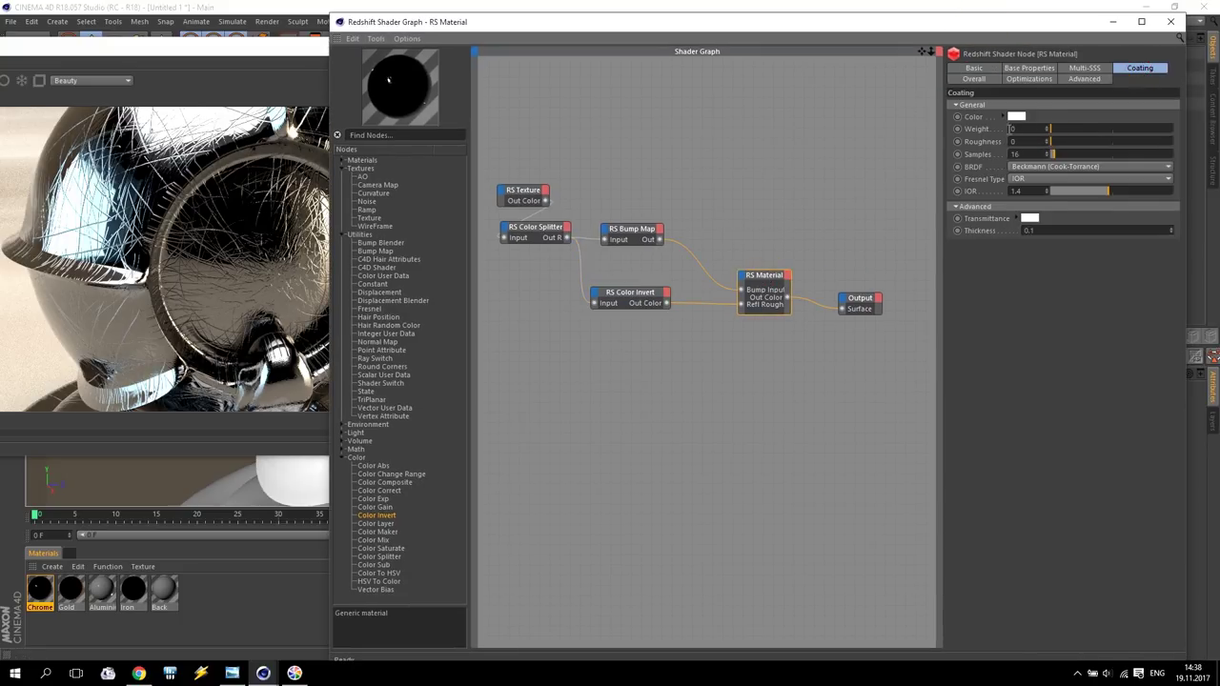
drag(1061, 132, 1173, 129)
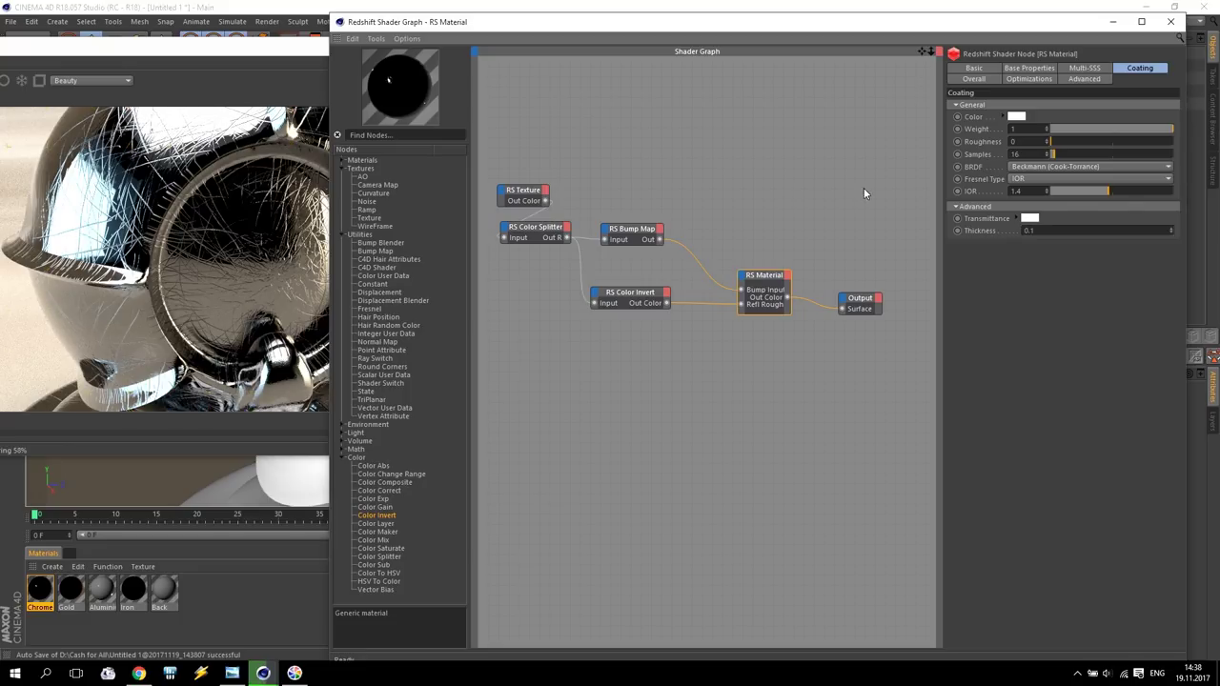
Set the coating Roughness to 0.3 and IOR to 1.51.
text(0.3)
key(Return)
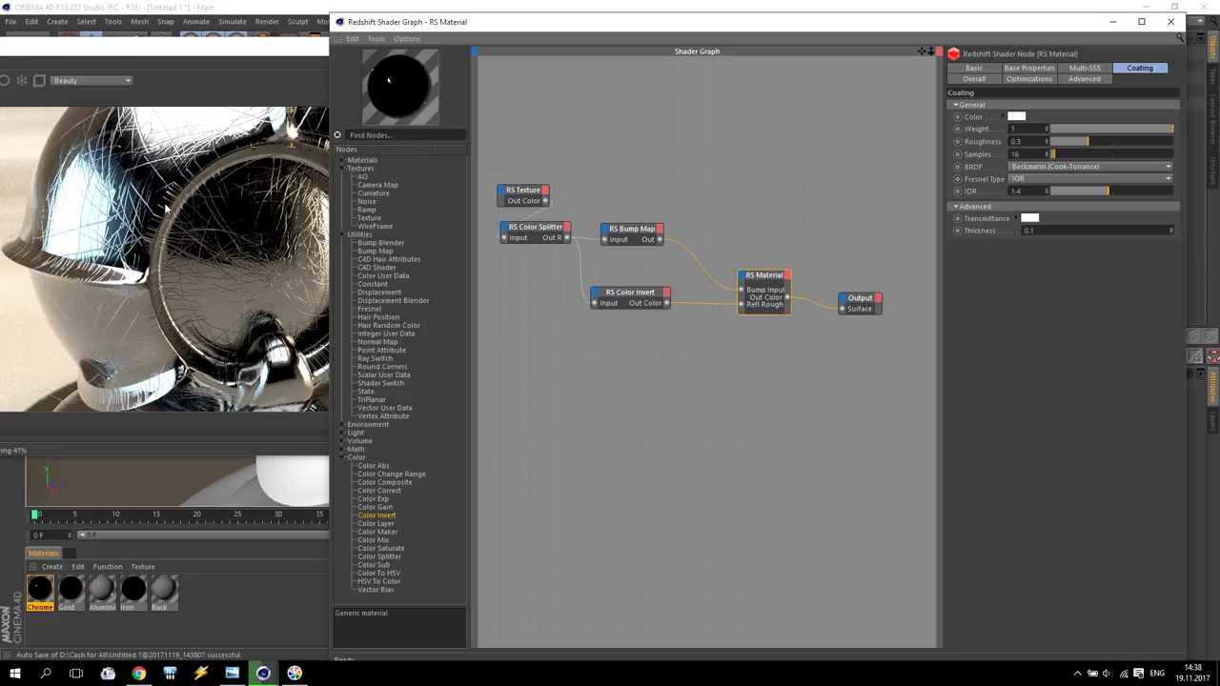
text(1)
key(Return)
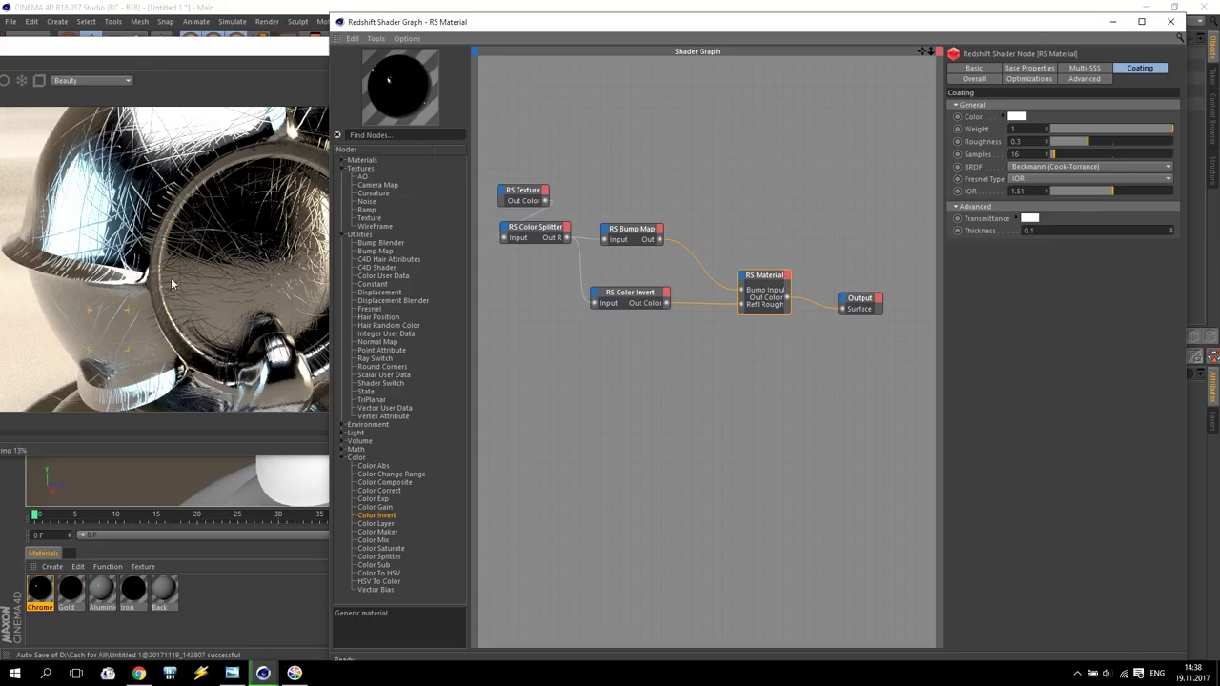
Close the Shader Graph, compare the render with Material 1.jpg, then close the viewer and render view.
click(1173, 22)
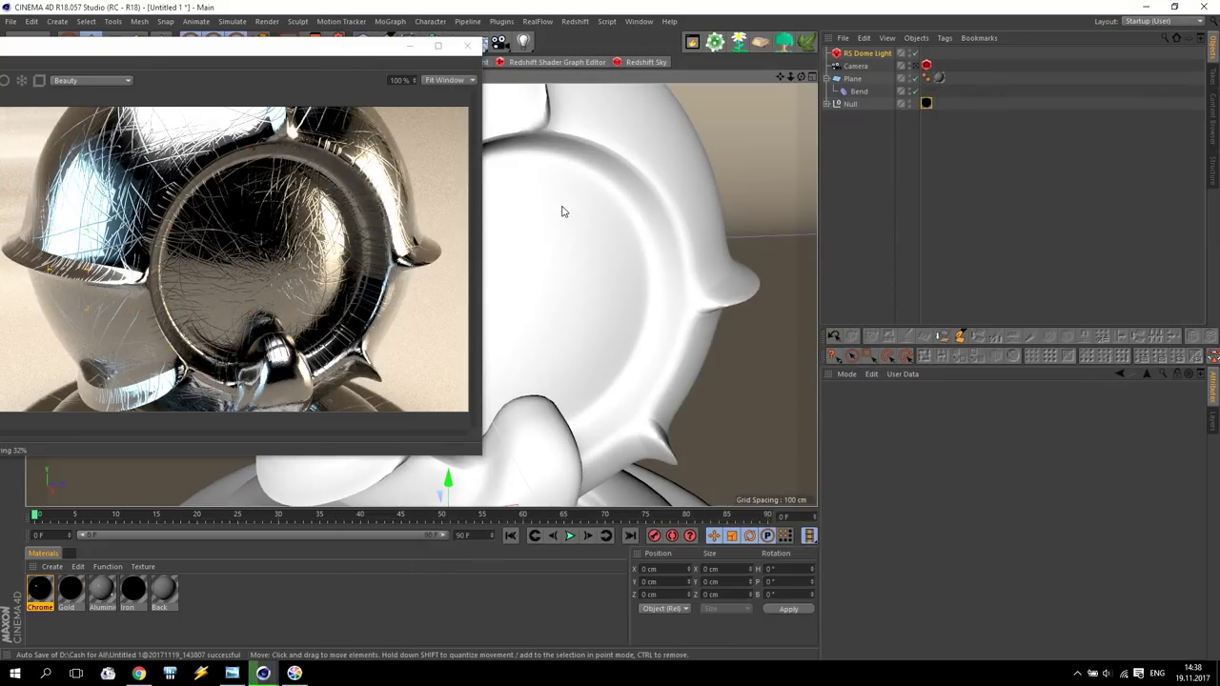
drag(790, 86, 670, 251)
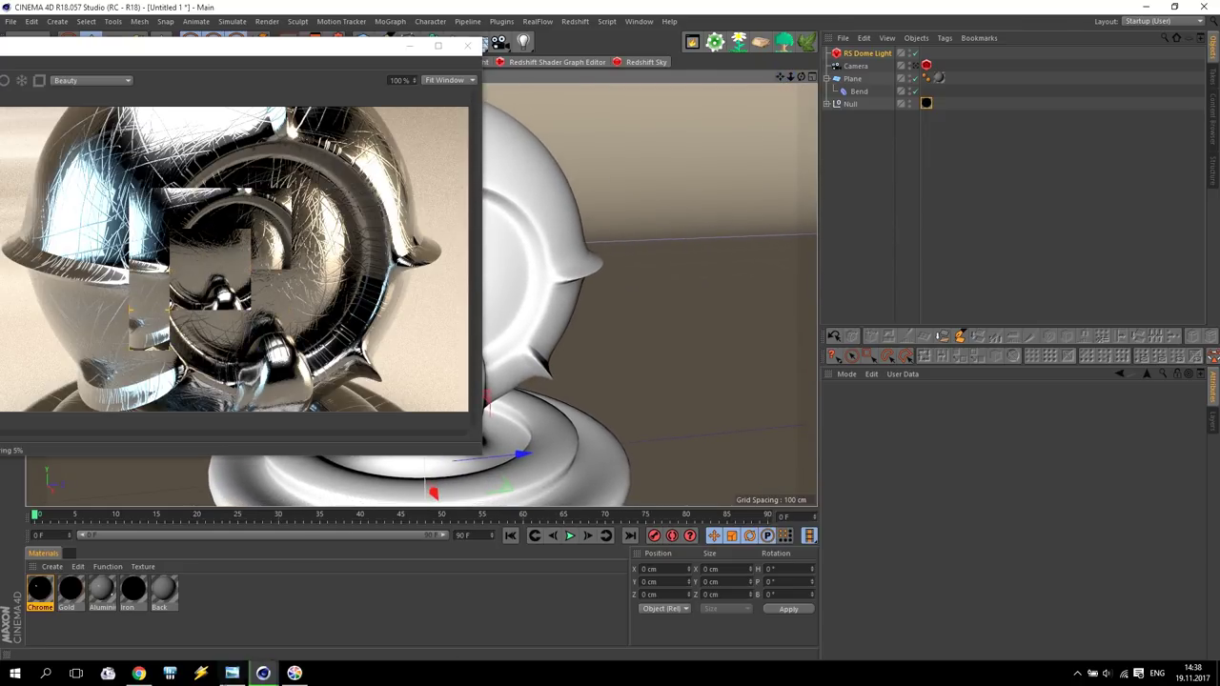
click(232, 673)
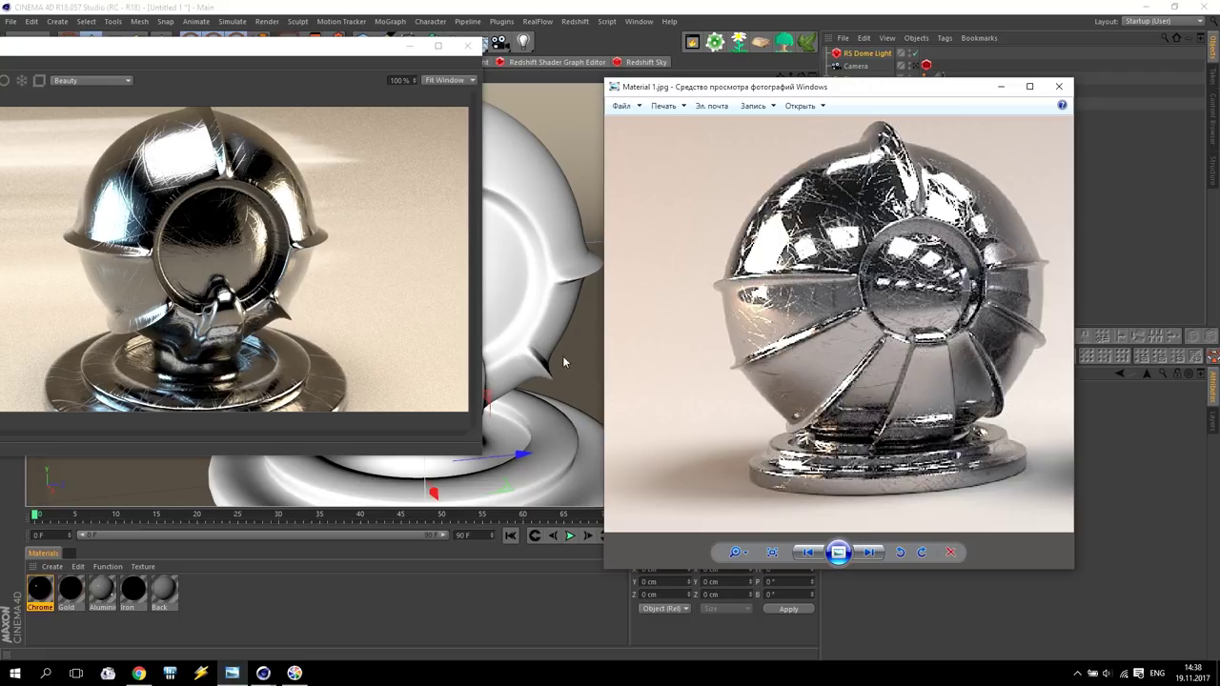
scroll(927, 277, down, 2)
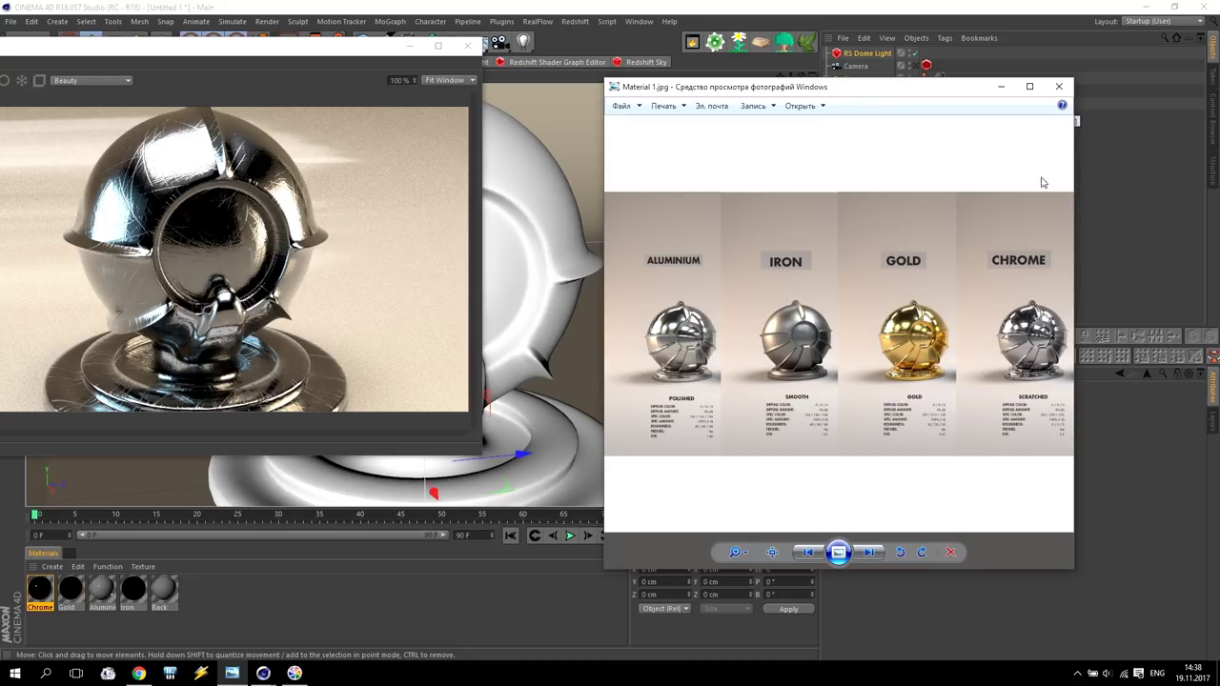
click(1059, 87)
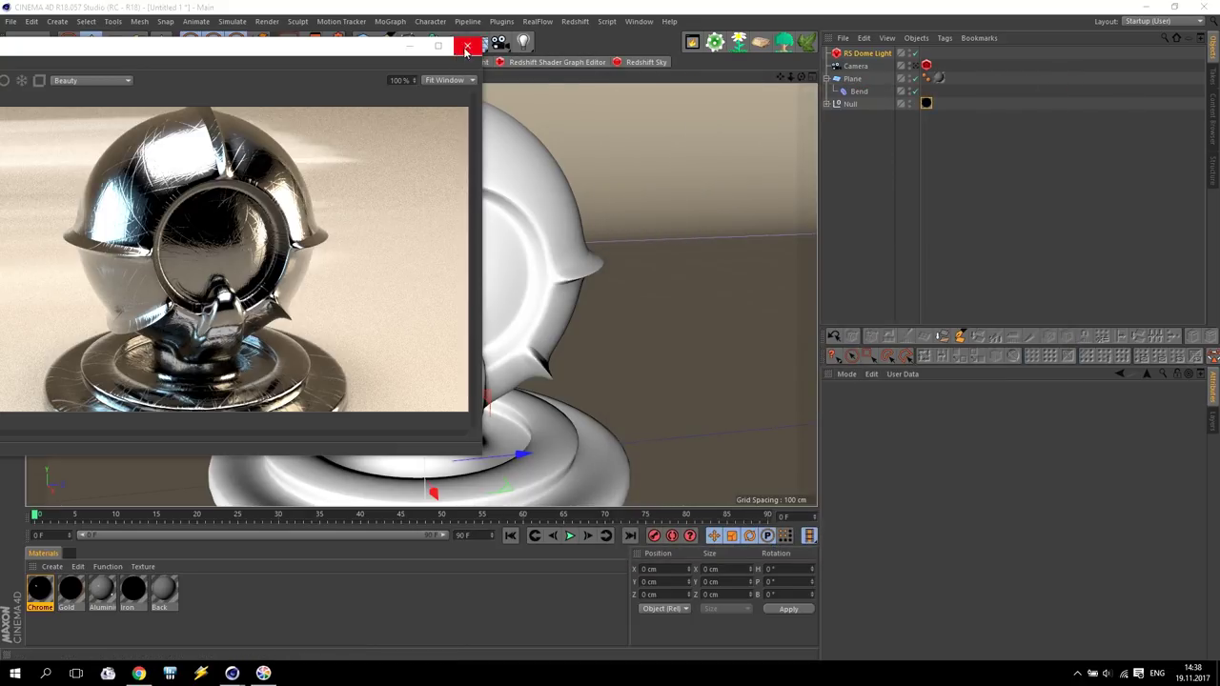
click(467, 44)
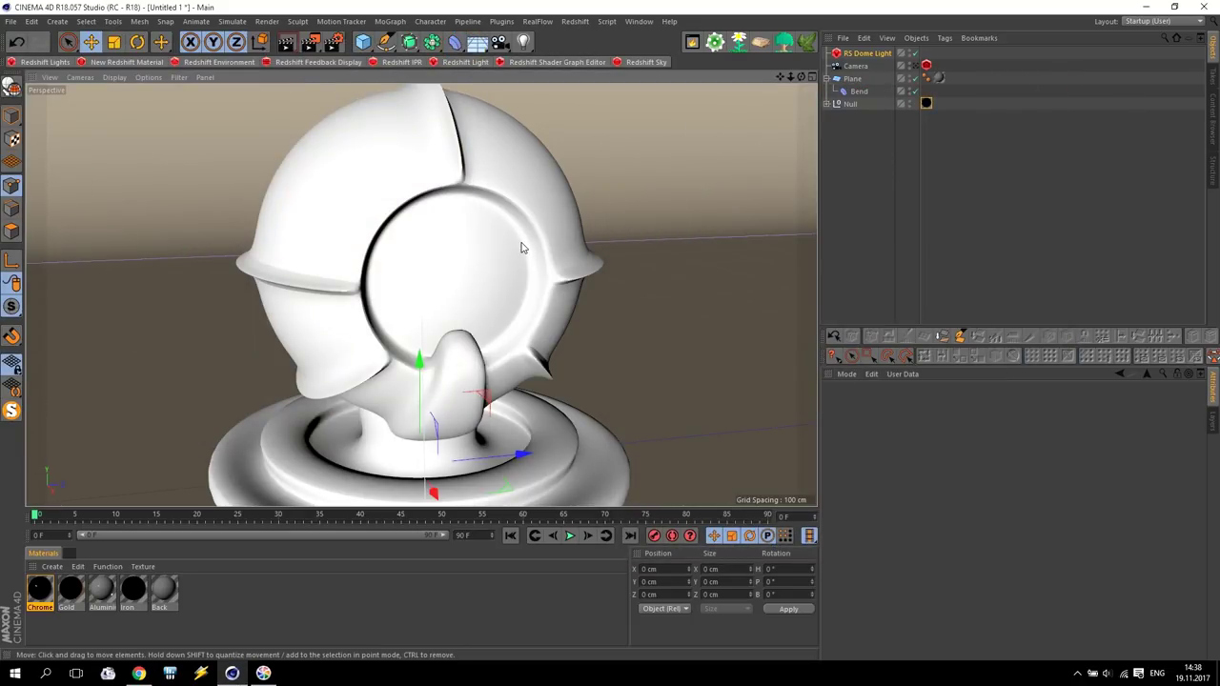
Duplicate the sphere Null and switch to a full-screen Top view.
scroll(499, 258, down, 5)
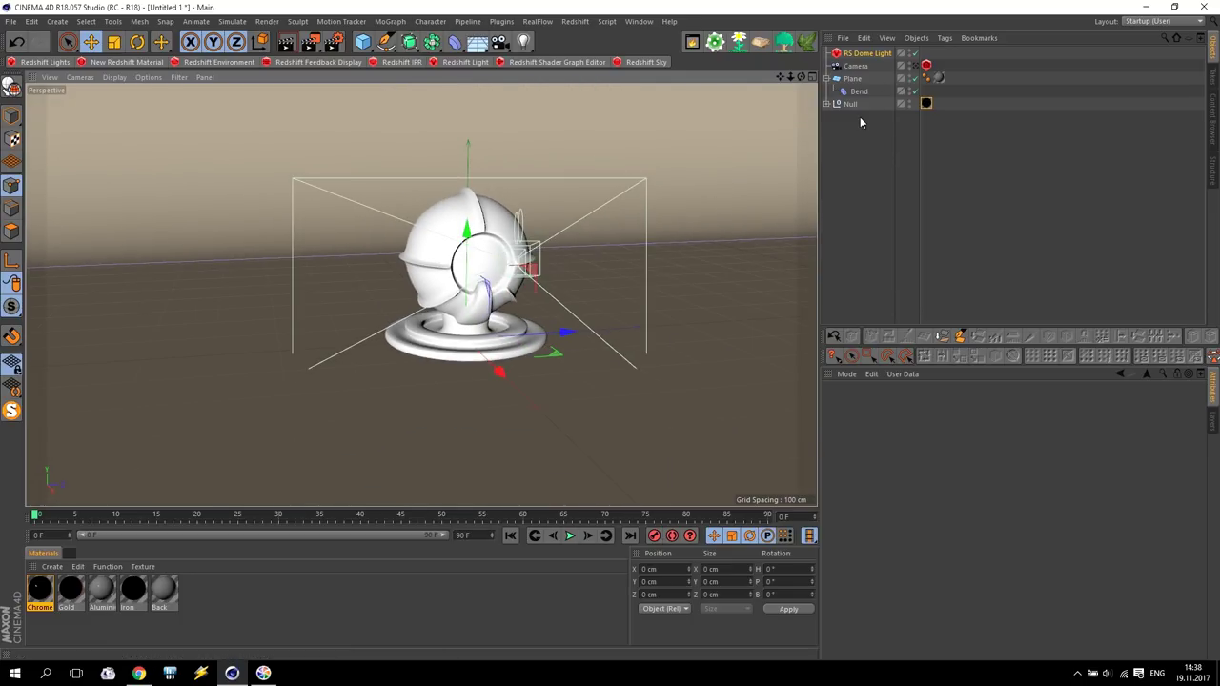
click(850, 103)
ctrl+drag(850, 103, 848, 143)
middle_click(450, 246)
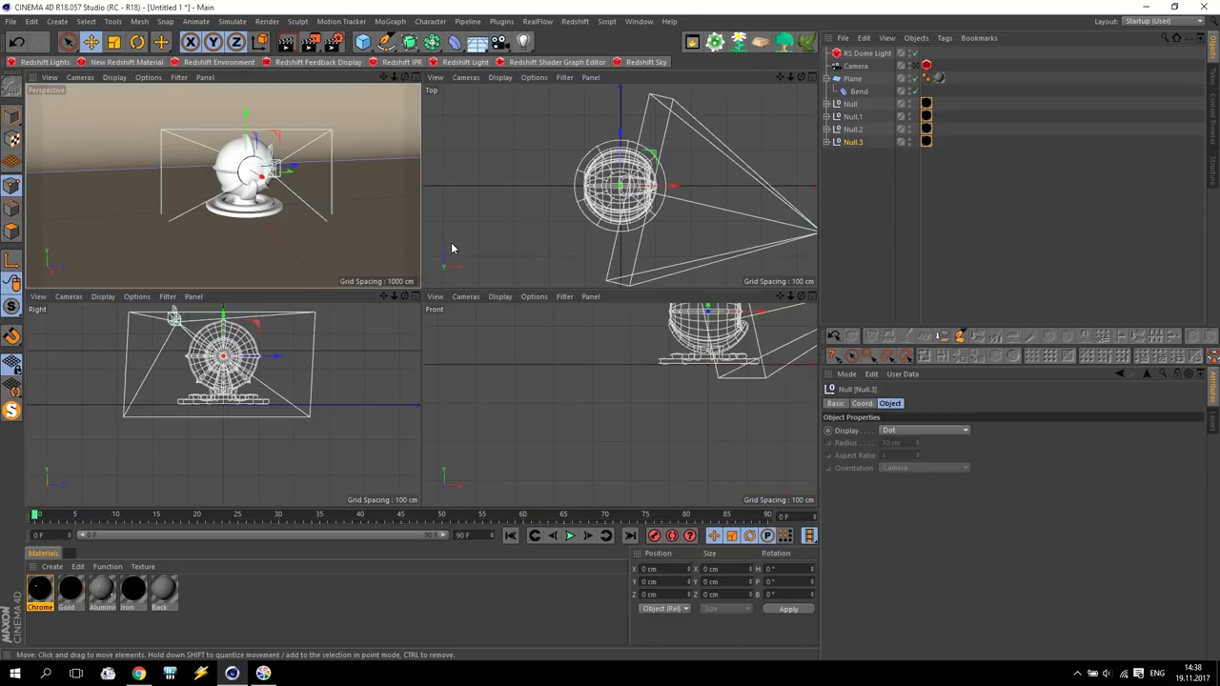
middle_click(664, 372)
middle_click(620, 286)
middle_click(566, 216)
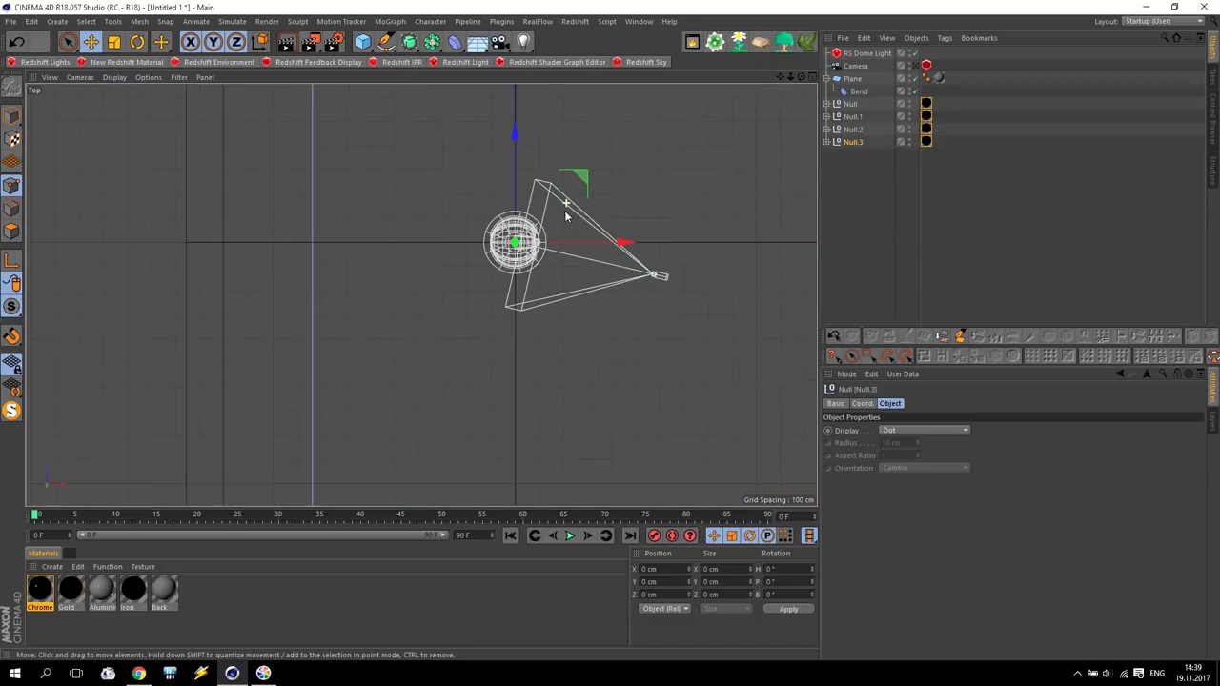
Arrange the four sphere copies evenly in a straight row along Z.
drag(515, 131, 518, 245)
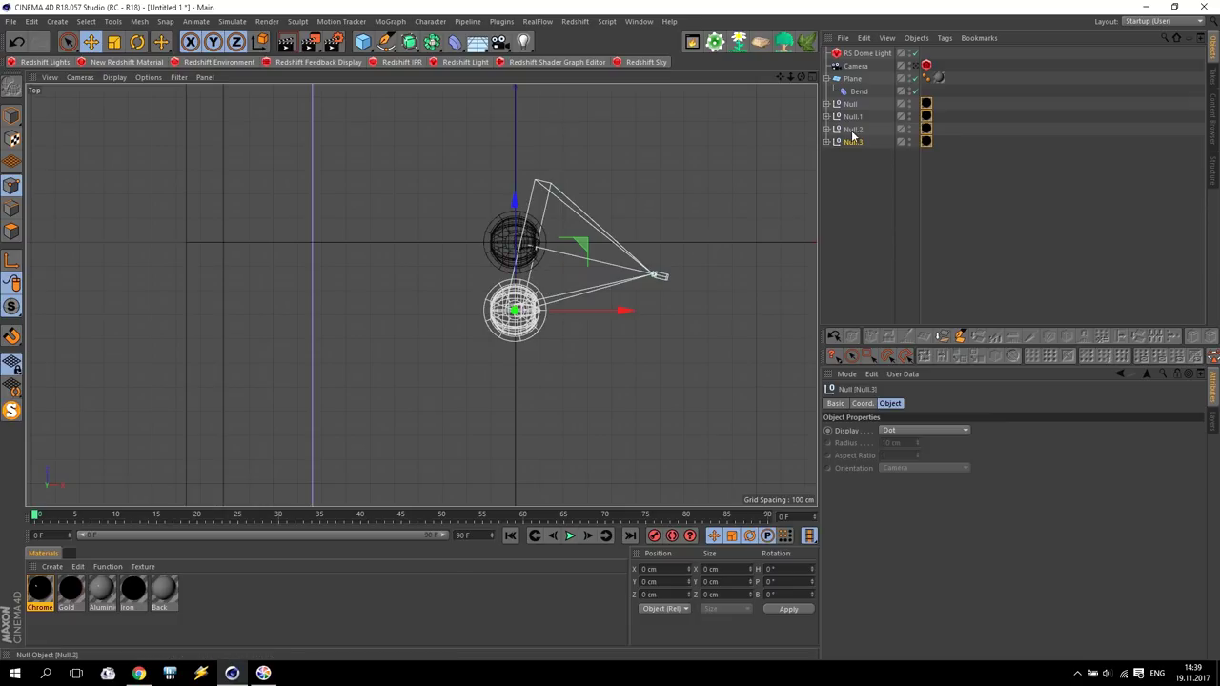
click(516, 241)
drag(519, 180, 509, 312)
click(853, 116)
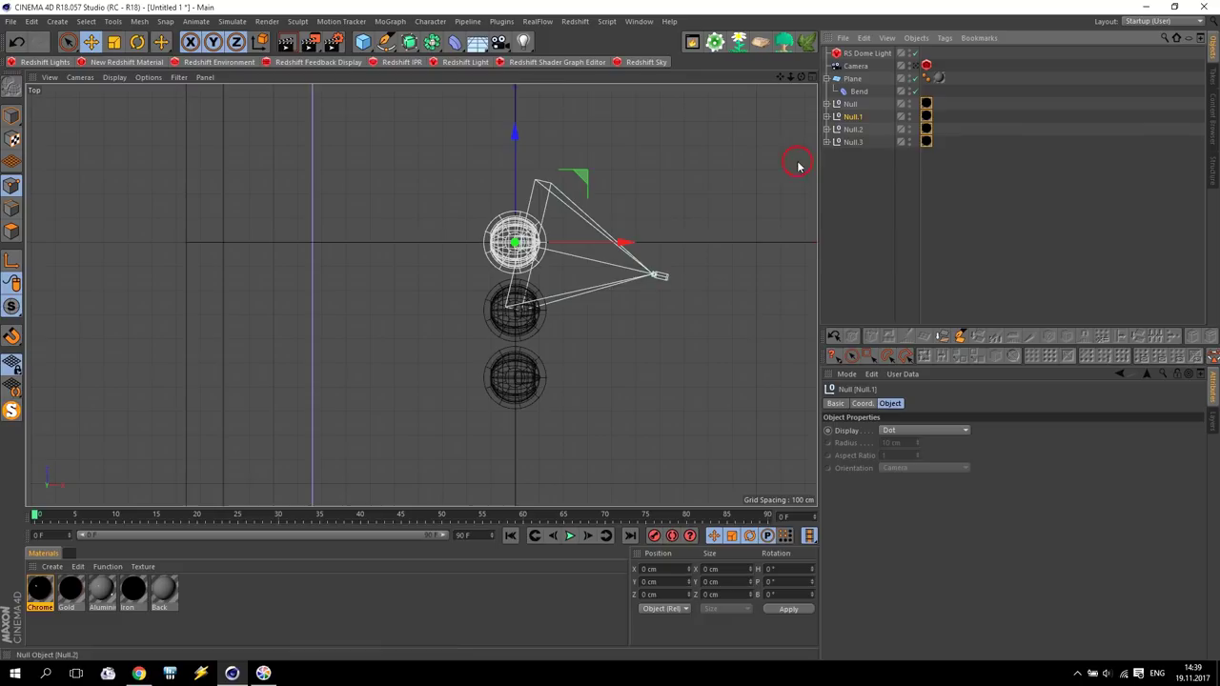
drag(515, 192, 512, 339)
click(851, 148)
shift+click(851, 143)
drag(513, 259, 512, 157)
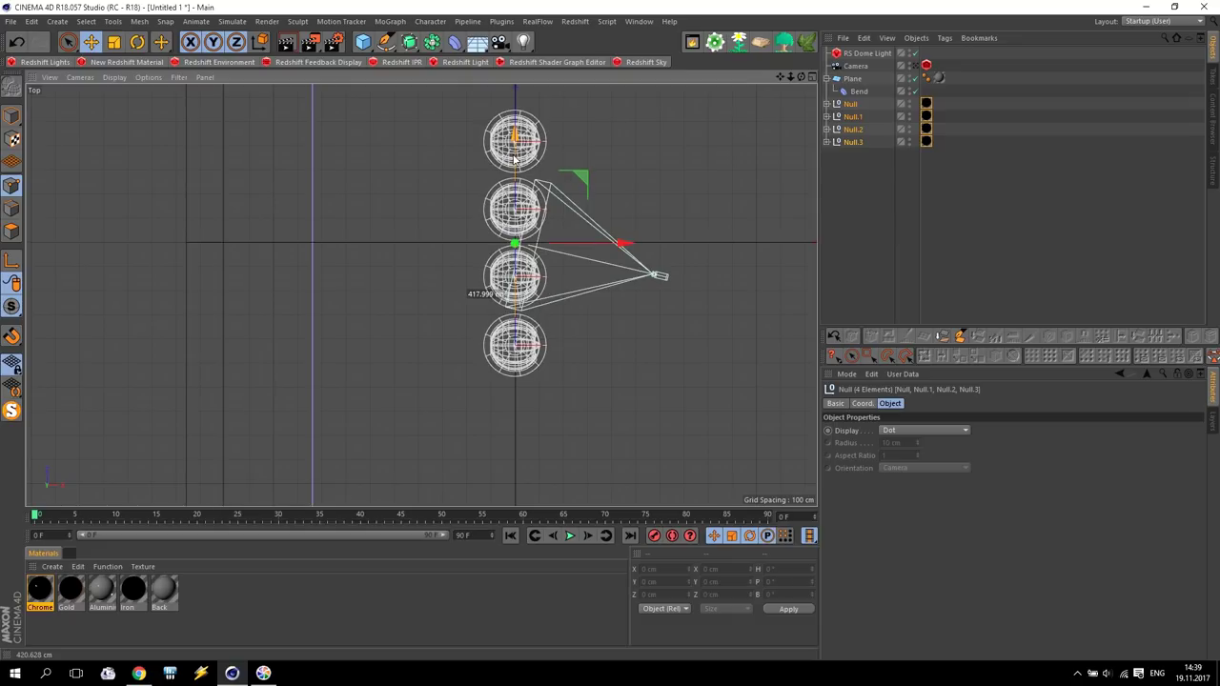
click(888, 190)
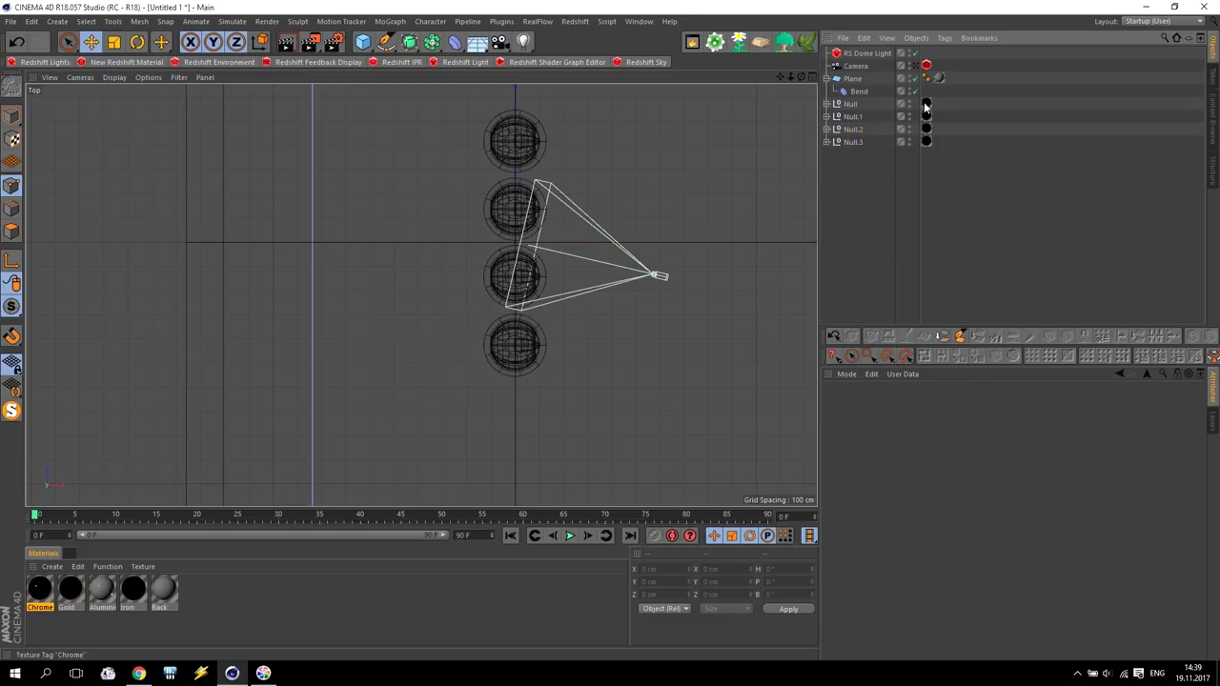
Delete the Chrome texture tags from all four spheres and move Chrome to the list's end.
click(927, 103)
shift+click(927, 141)
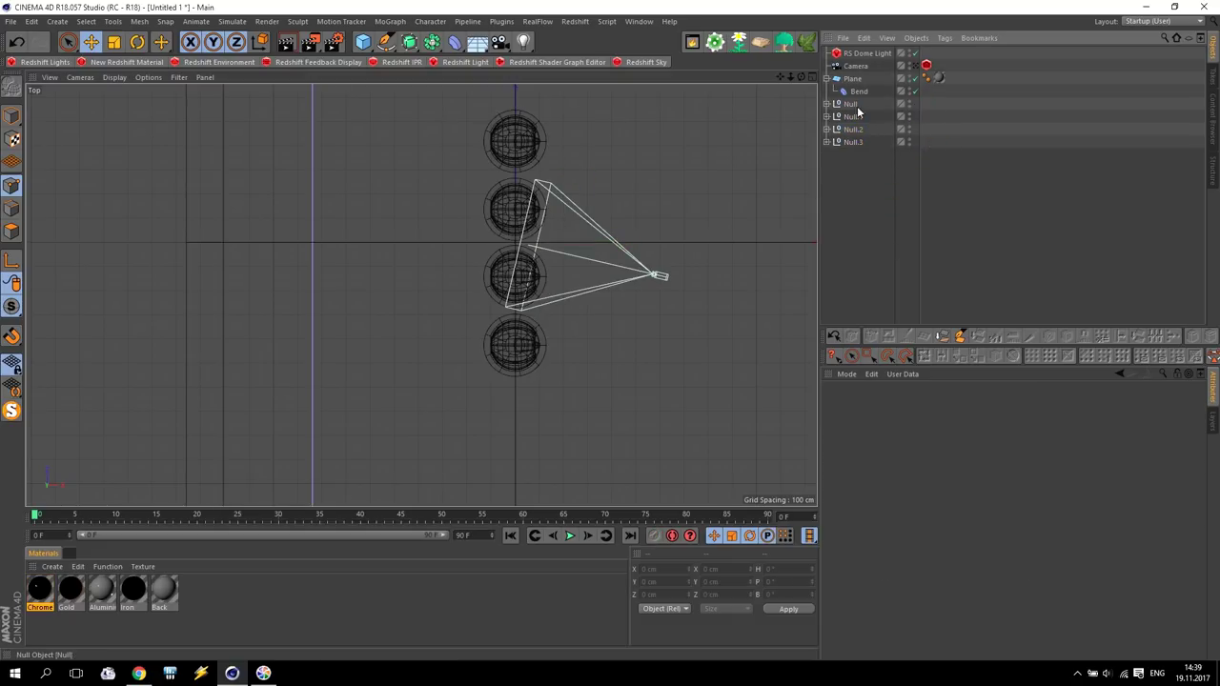
key(Delete)
click(725, 178)
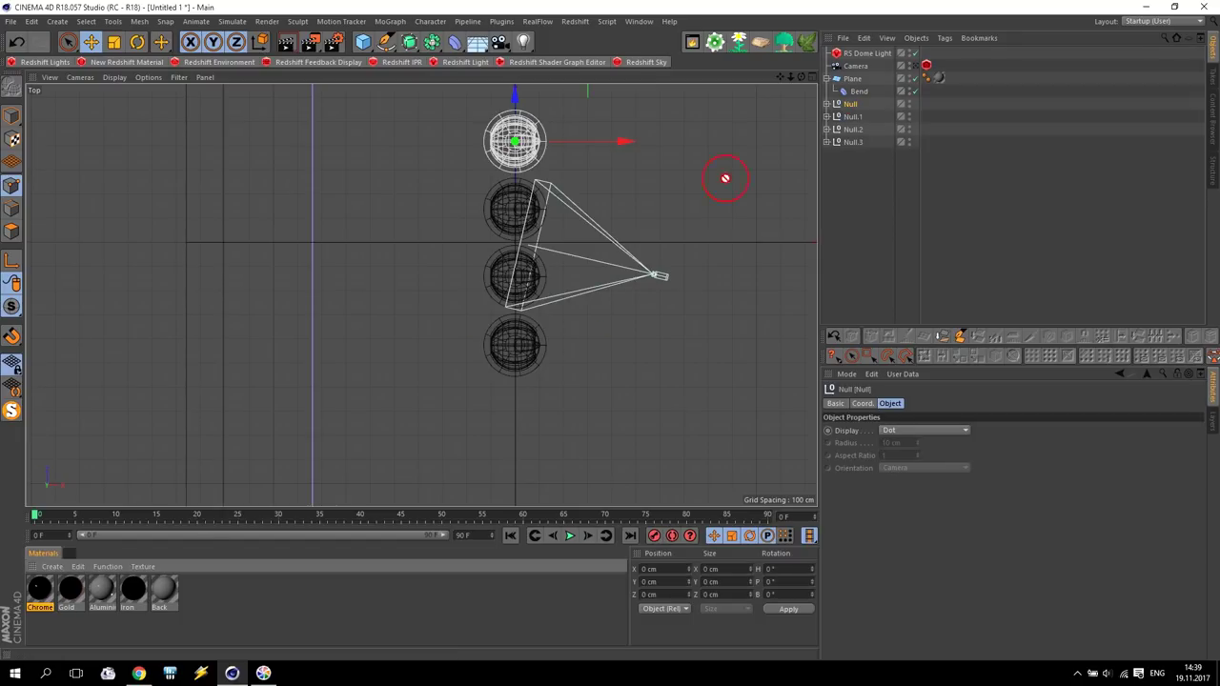
drag(40, 591, 253, 632)
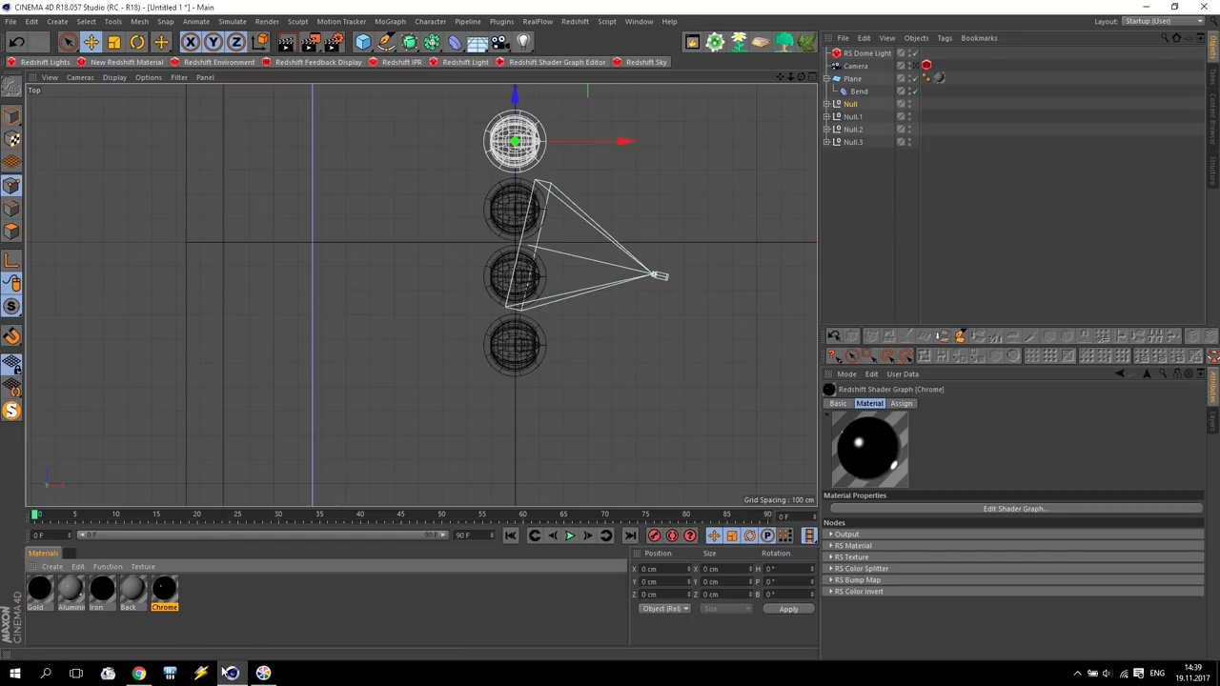
Open Material 1.jpg from the Новая папка folder and maximise Photo Viewer.
click(1217, 682)
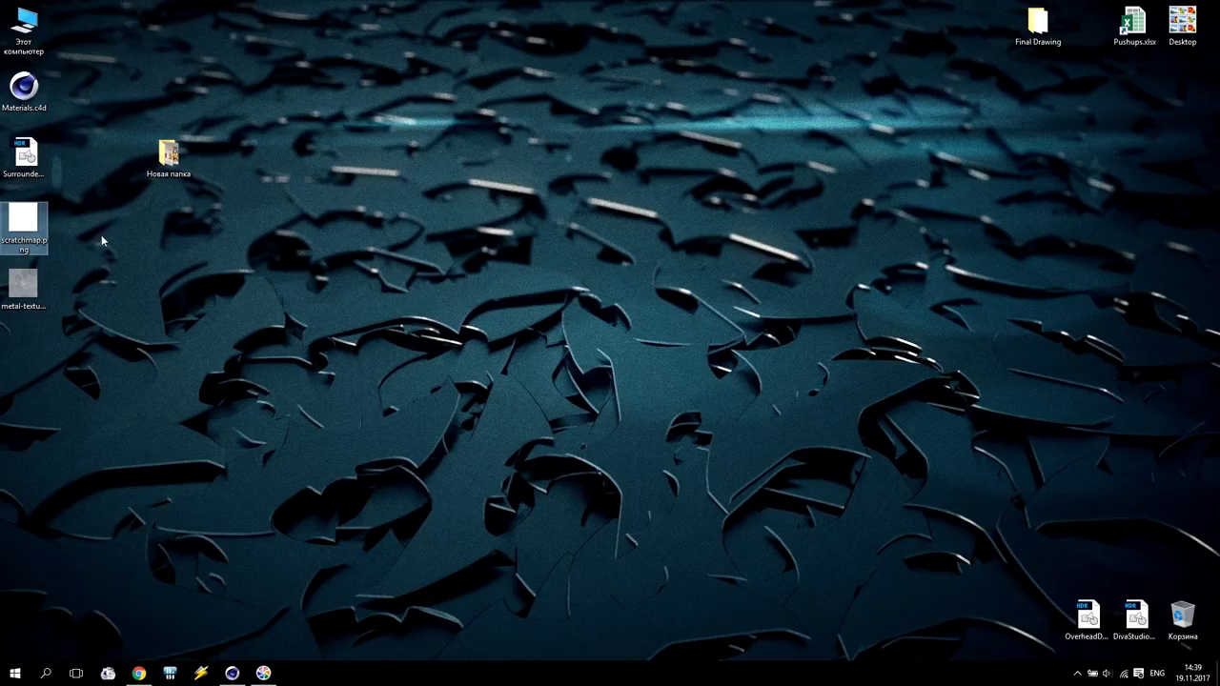
double_click(168, 154)
click(452, 315)
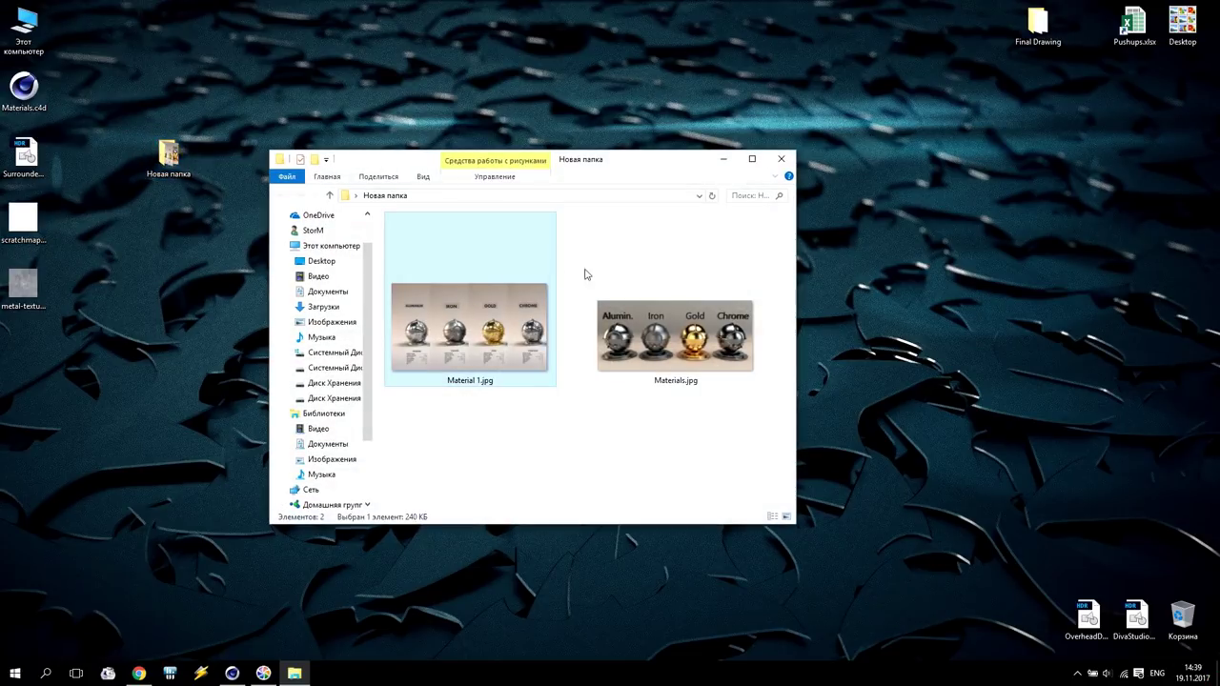
key(Return)
double_click(1031, 83)
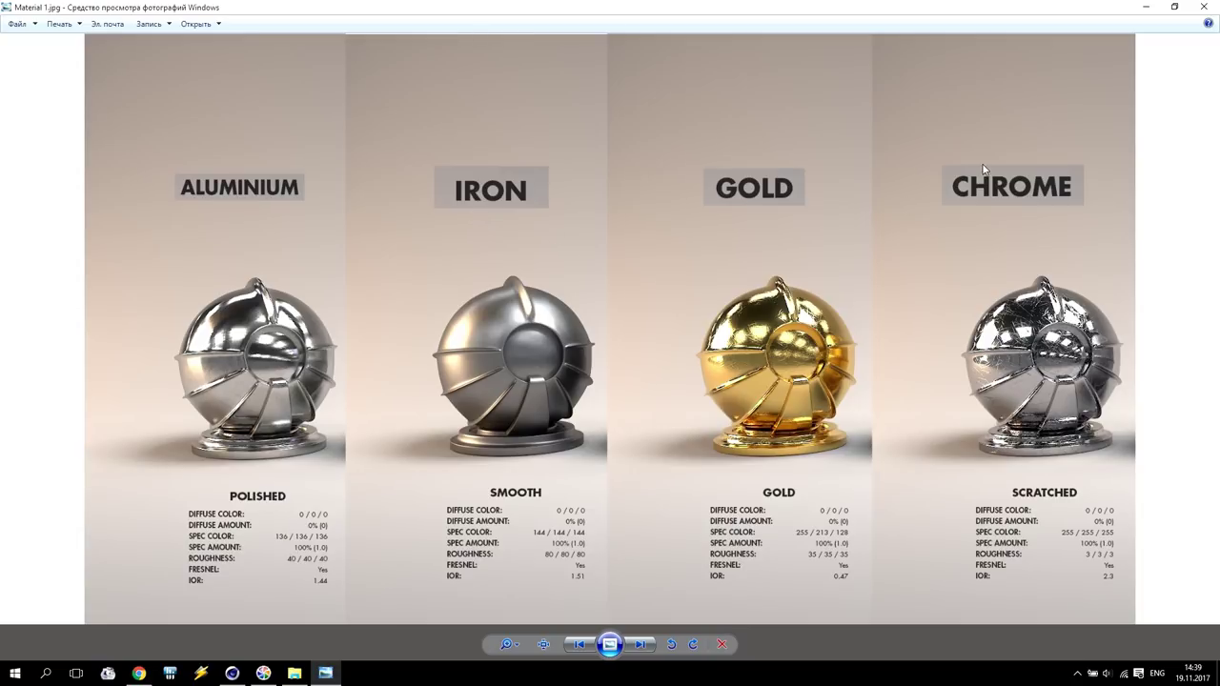
Apply the Aluminium material to Null.1 and Iron to Null.2.
click(233, 675)
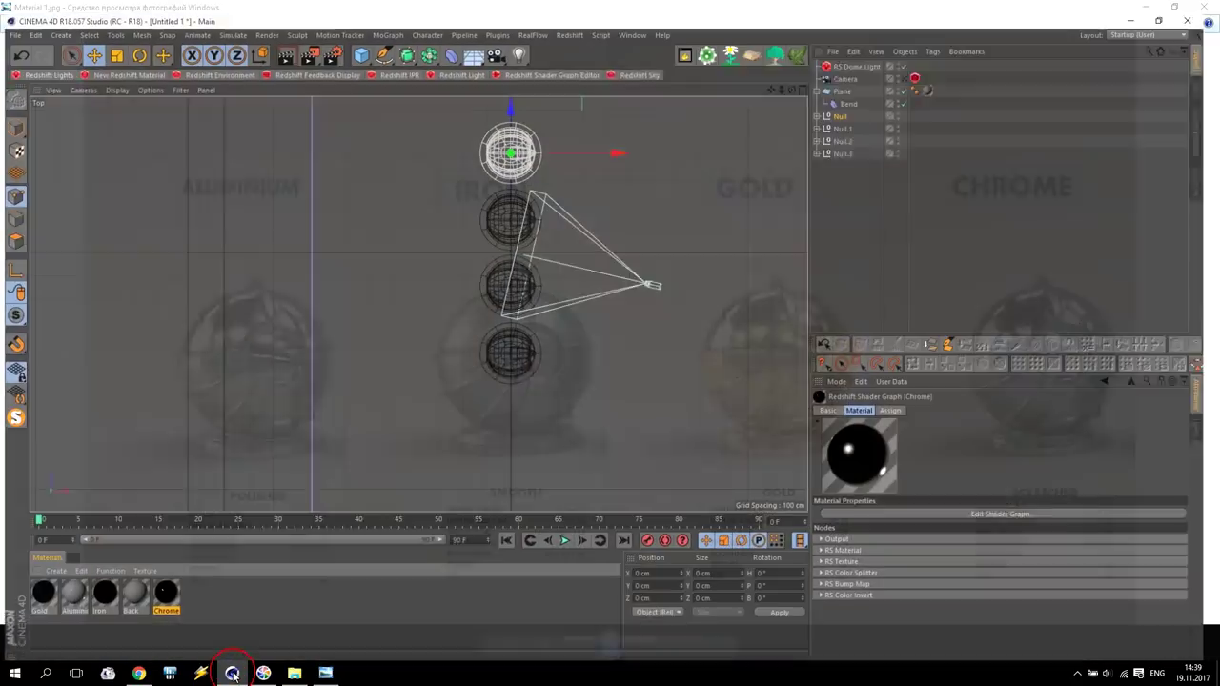
click(853, 141)
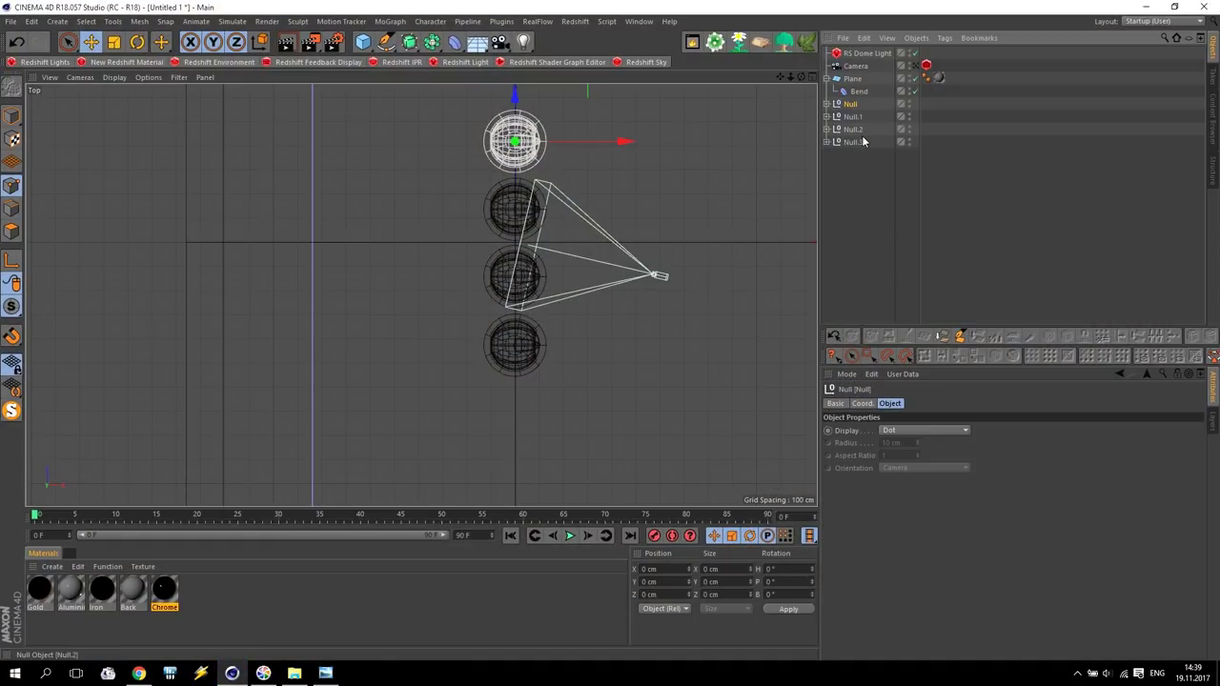
drag(71, 598, 861, 216)
click(854, 117)
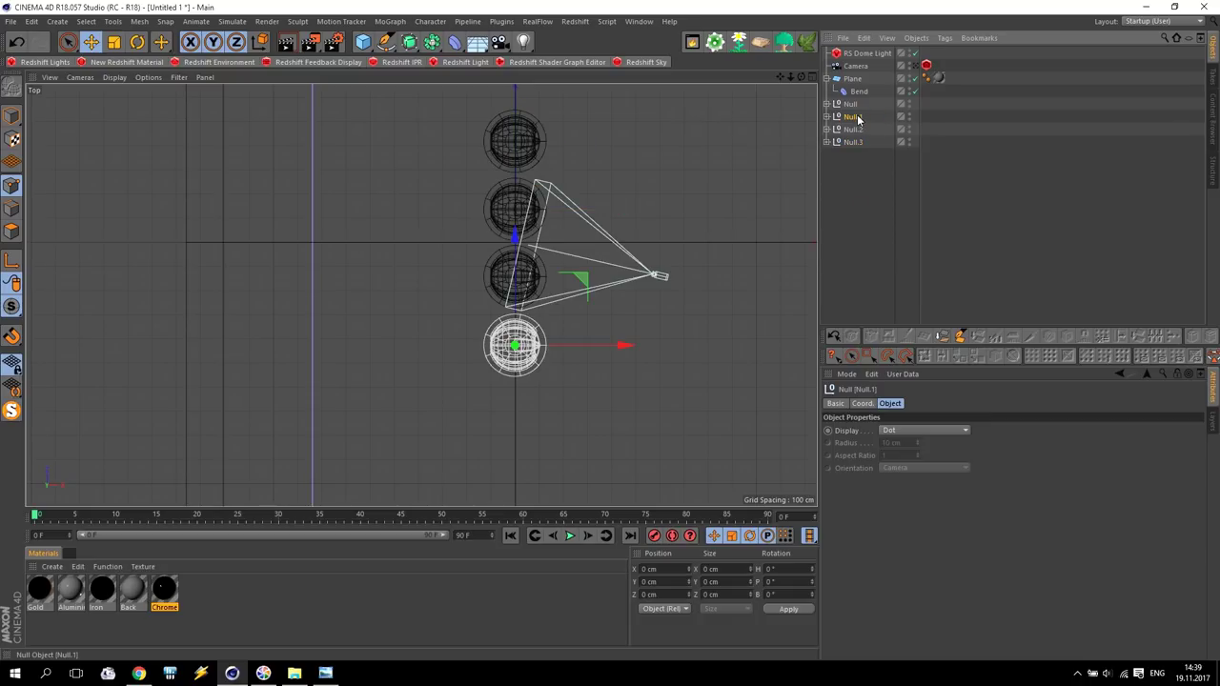
drag(82, 598, 856, 118)
click(854, 129)
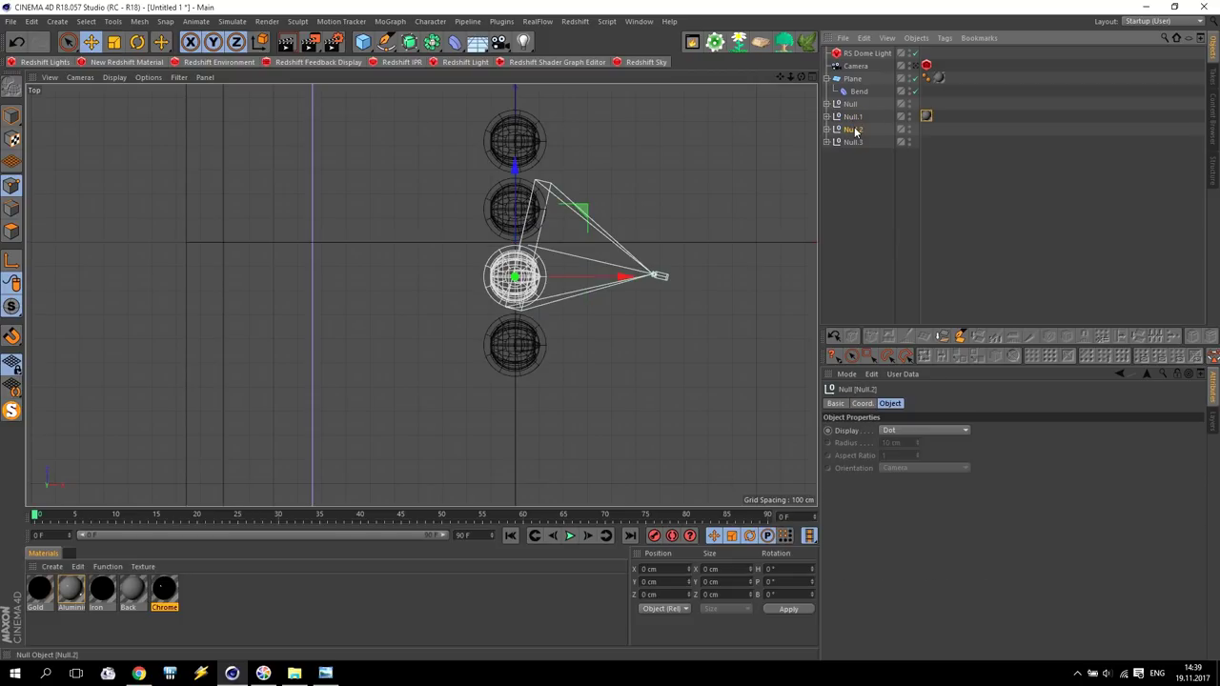
drag(106, 594, 855, 130)
Apply Gold to Null.3 and Chrome to Null, then view through the scene camera.
click(853, 143)
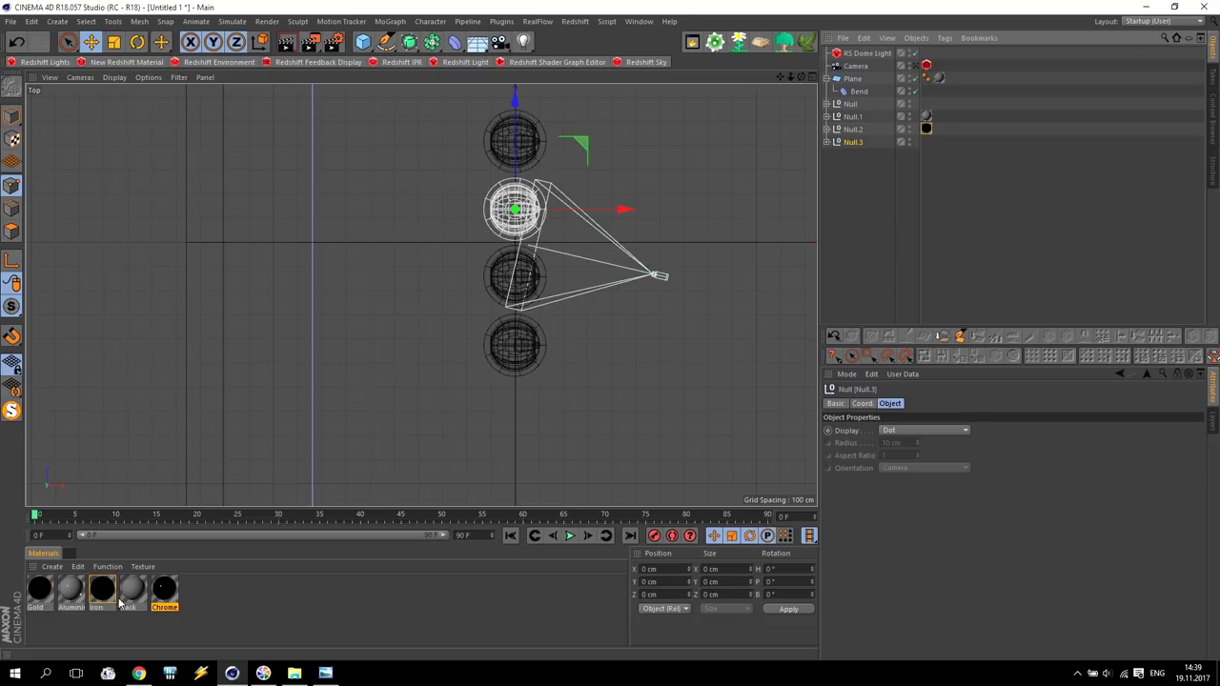
drag(38, 598, 861, 143)
click(852, 105)
drag(172, 596, 854, 106)
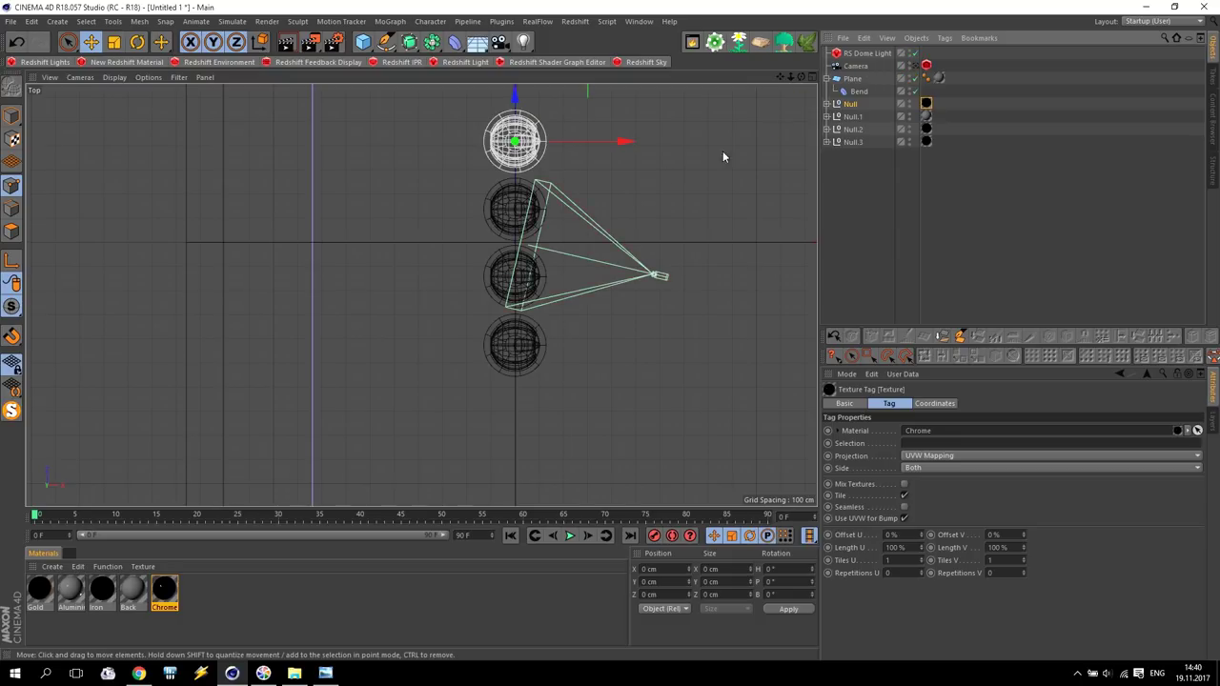
middle_click(516, 217)
middle_click(286, 190)
click(915, 66)
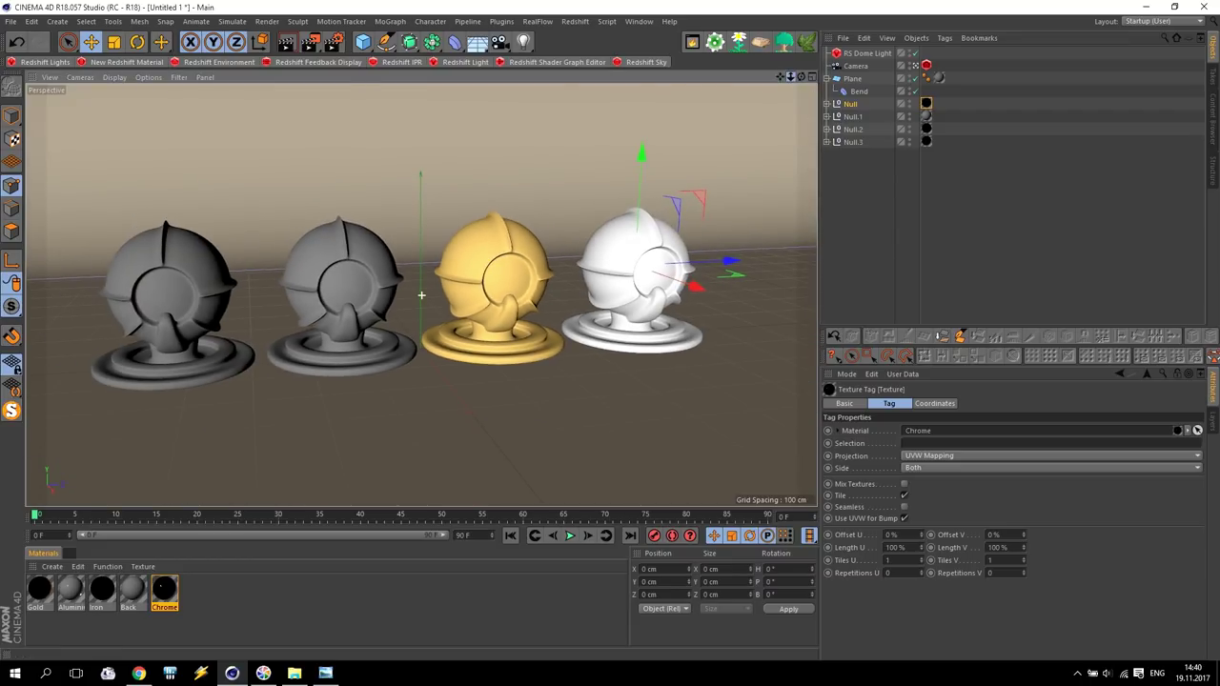
In Render Settings Output, enter width 1920 and height 864, then close the window.
click(333, 41)
click(368, 149)
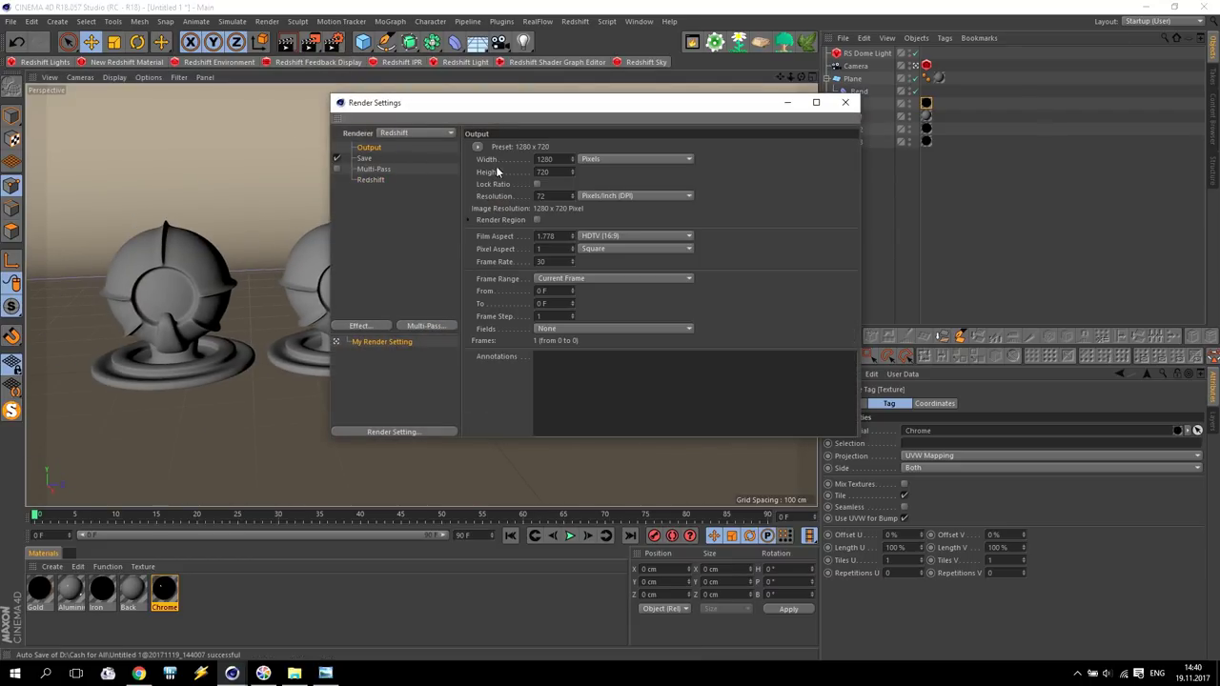
double_click(564, 159)
text(1920)
key(Return)
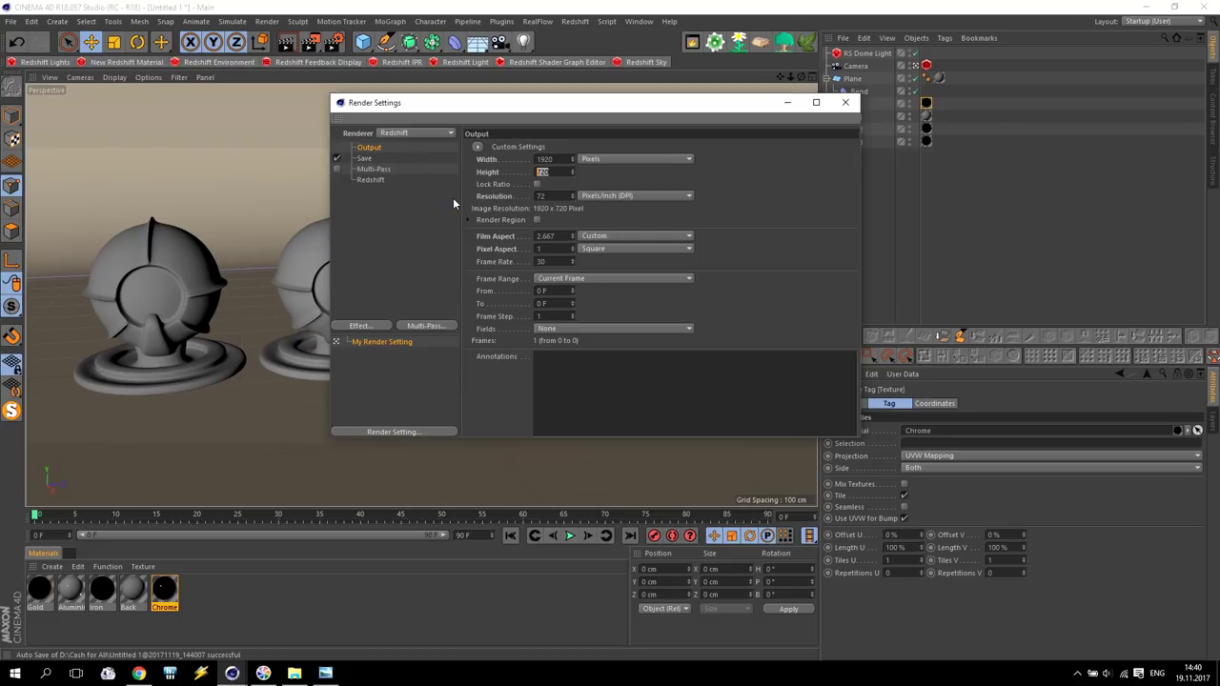
text(864)
key(Return)
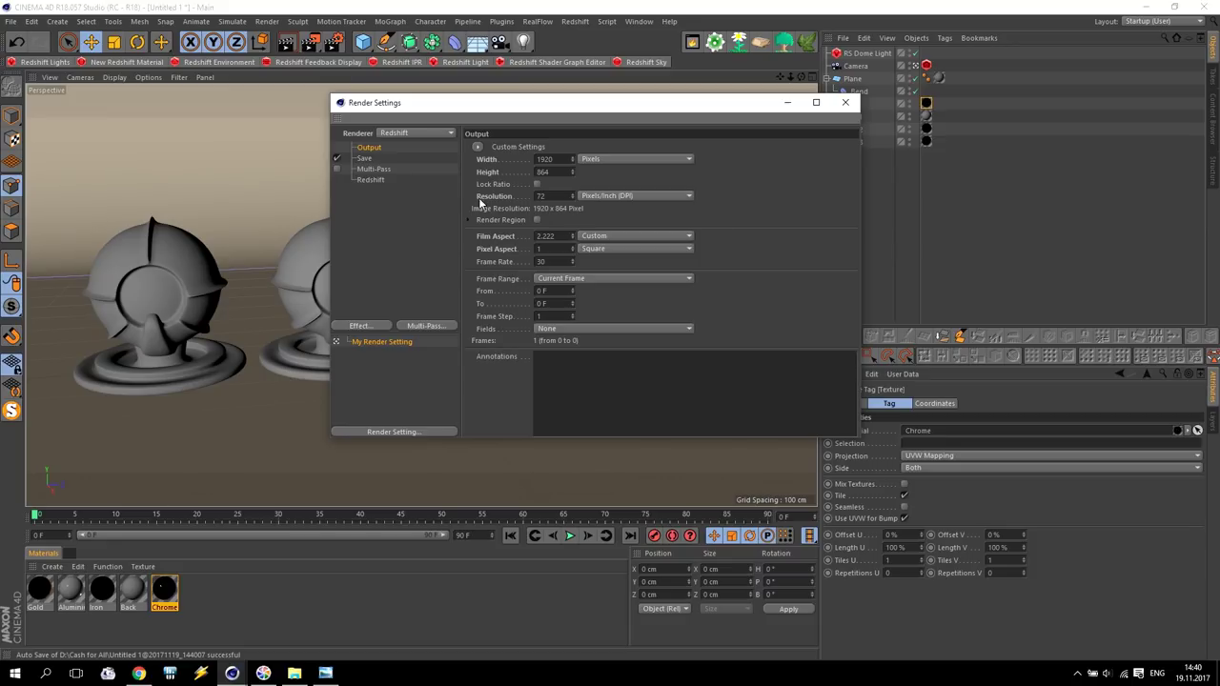
click(845, 103)
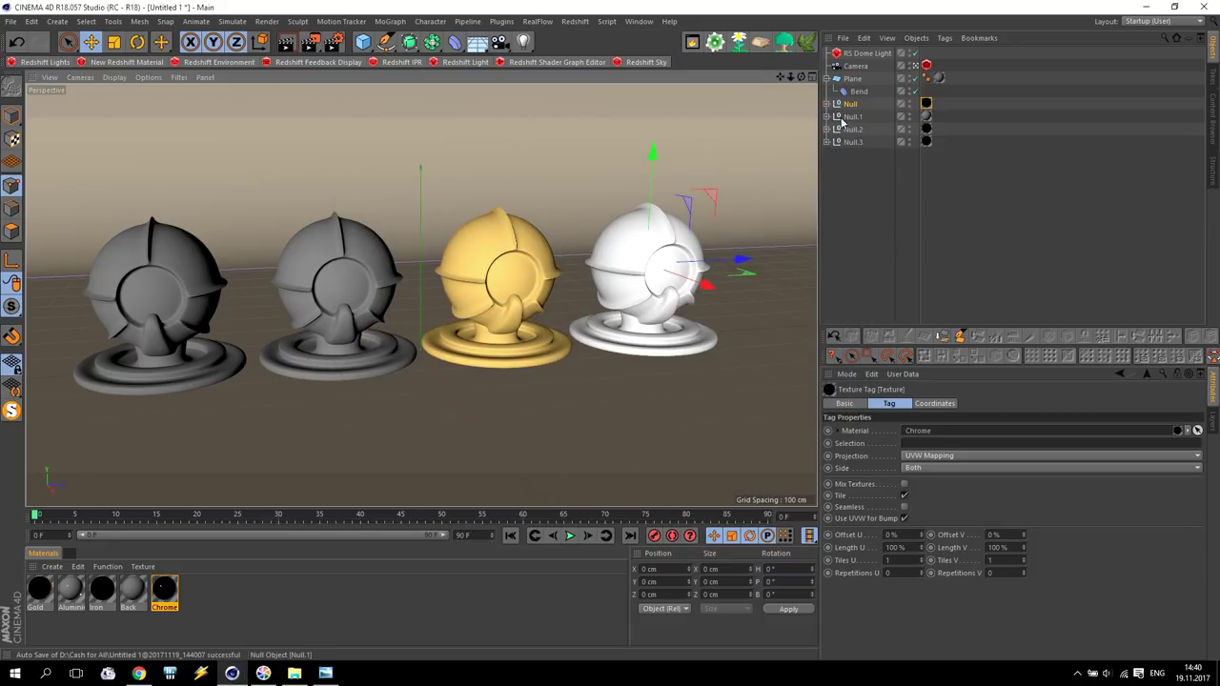
Set the scene camera's rotation to pitch 0° and heading 90°.
click(856, 66)
click(906, 404)
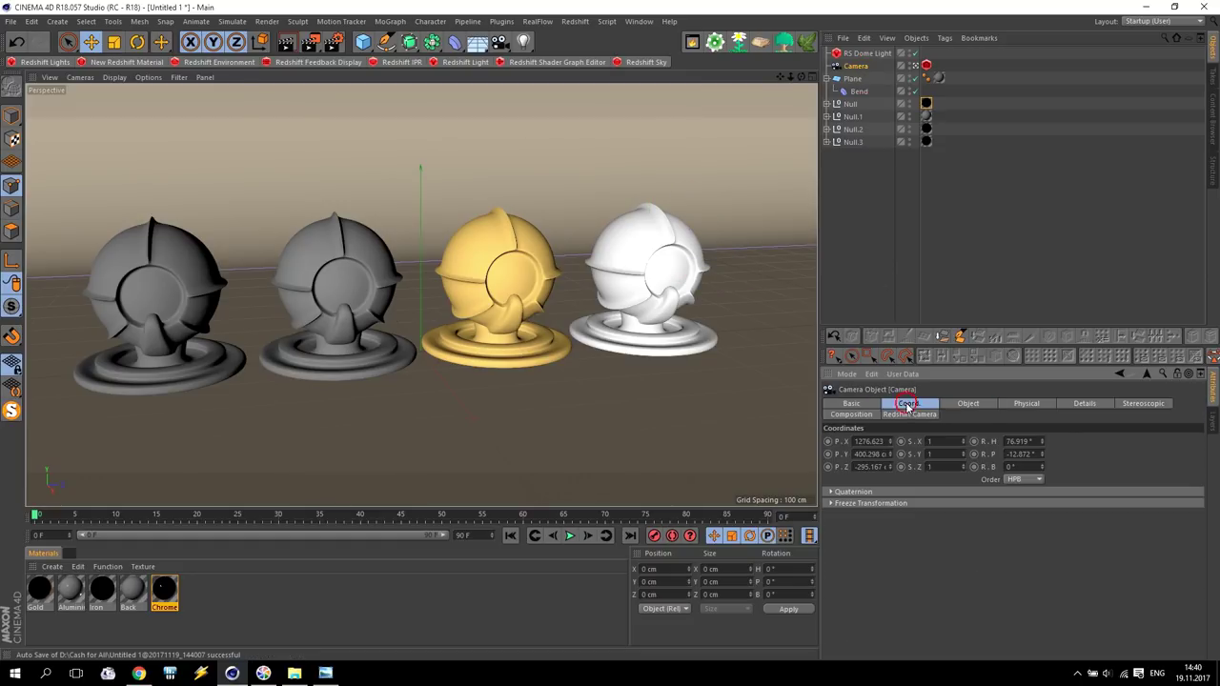
double_click(1023, 455)
text(0)
key(Return)
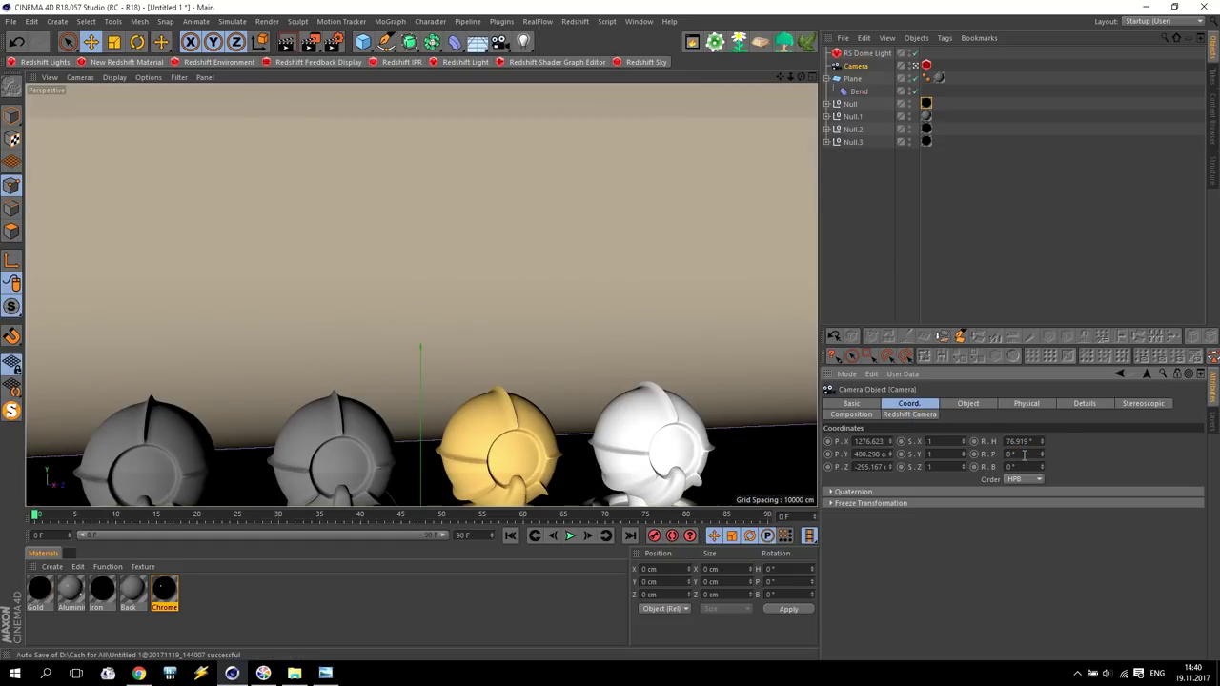
text(0)
key(Return)
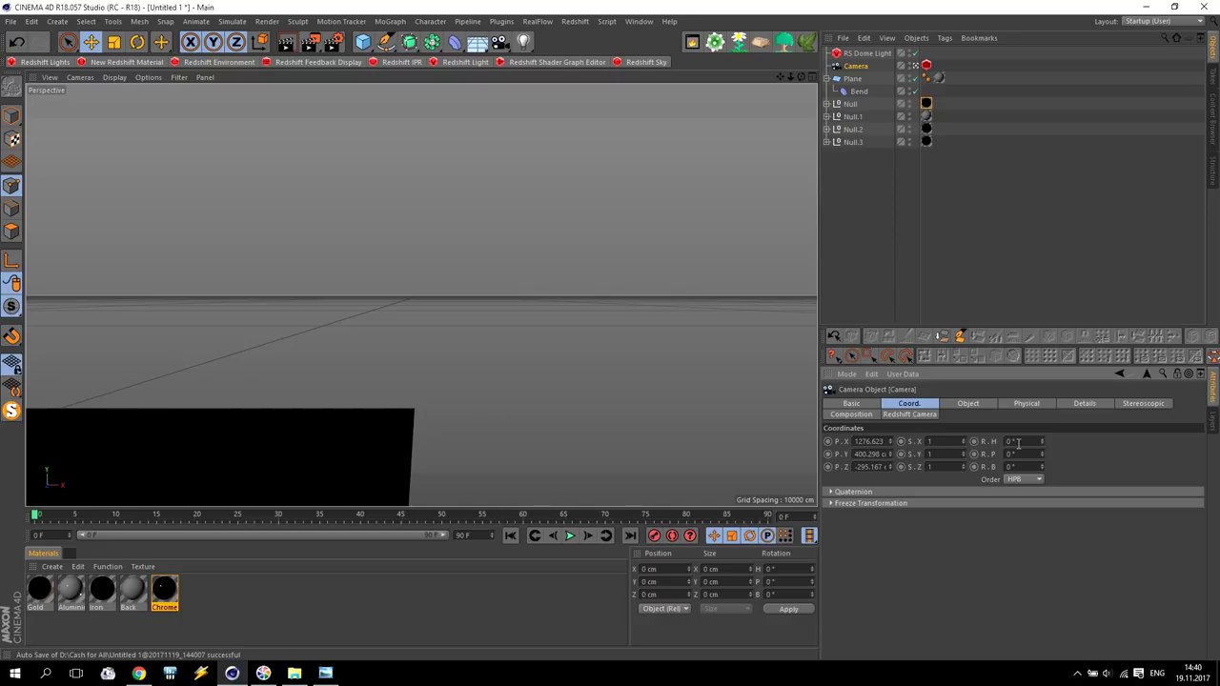
text(90)
key(Return)
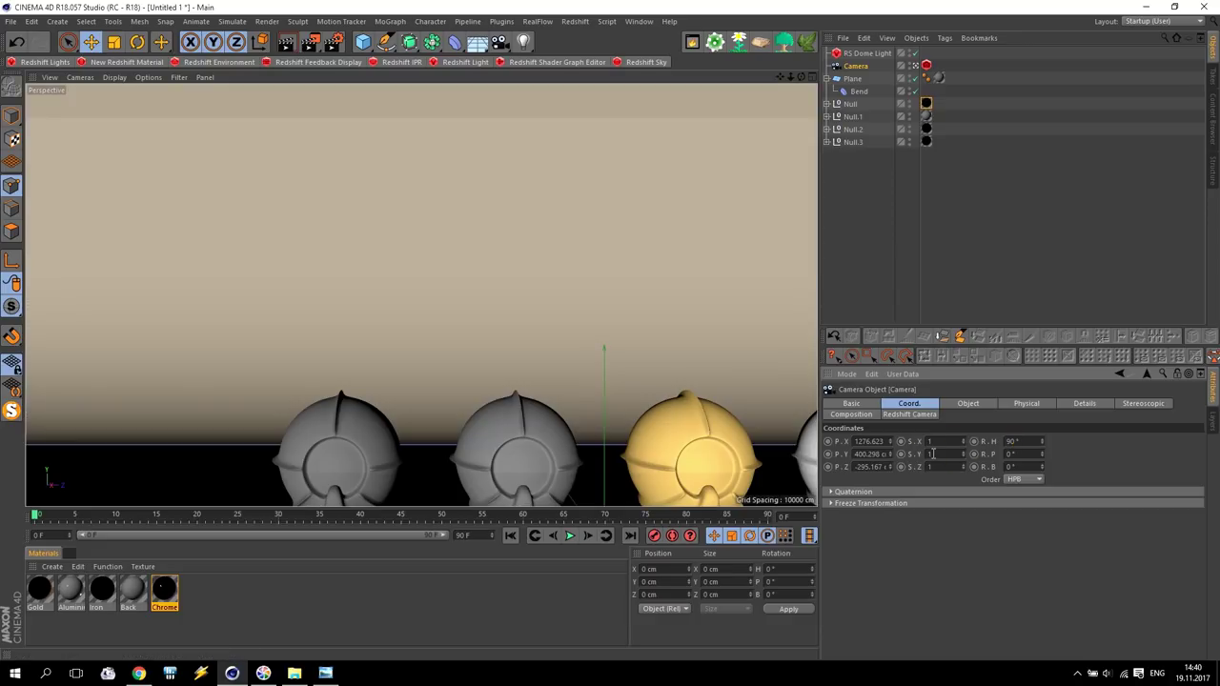
Pan, orbit and dolly the camera so all four spheres fit side by side.
alt+middle_drag(582, 448, 421, 296)
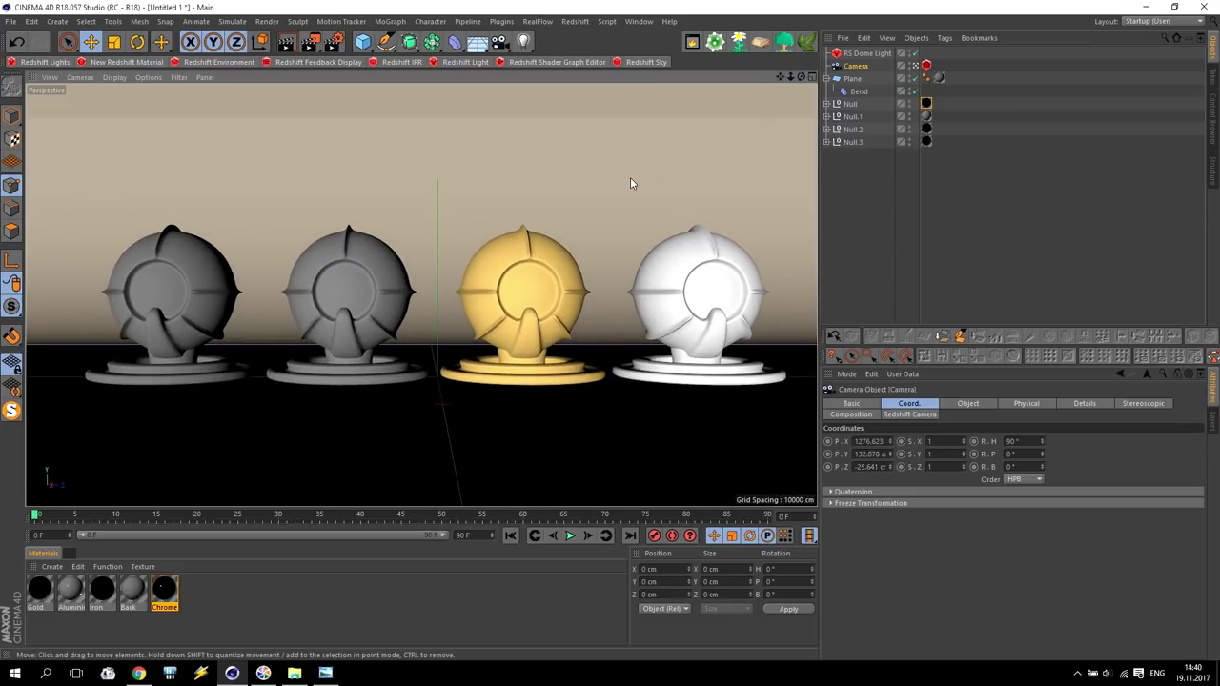
scroll(619, 186, up, 2)
mouse_move(534, 283)
alt+mouse_down()
mouse_move(543, 294)
mouse_move(530, 303)
alt+mouse_up()
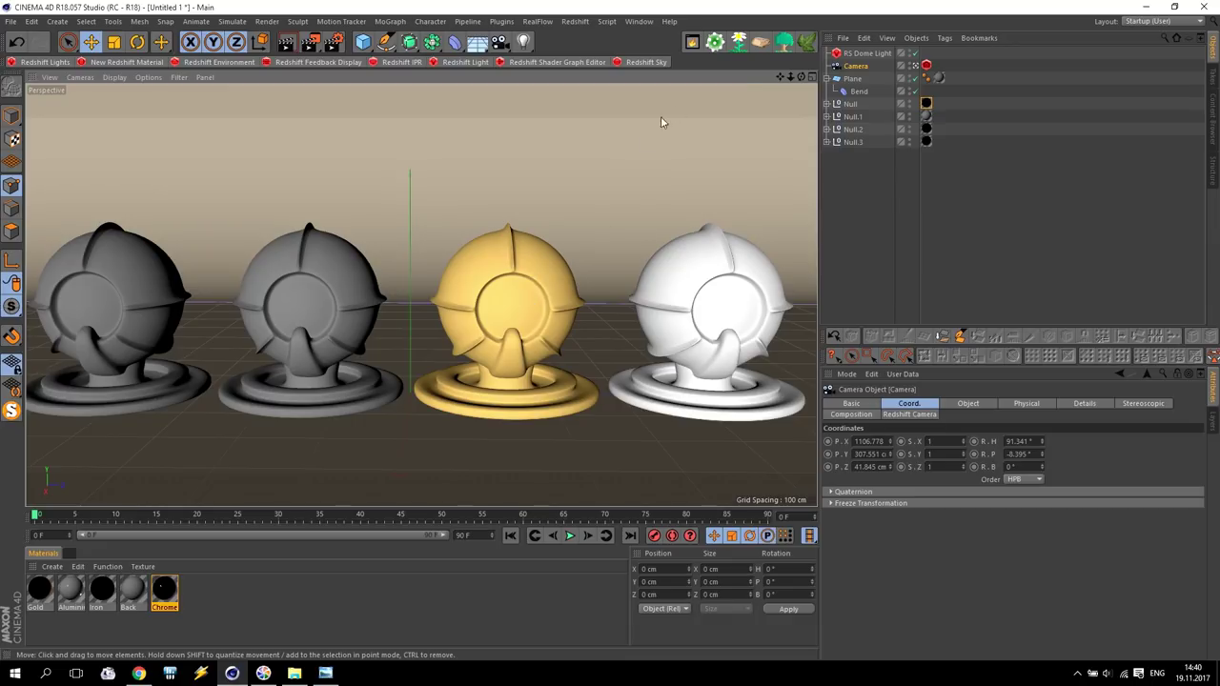
alt+middle_drag(660, 122, 740, 124)
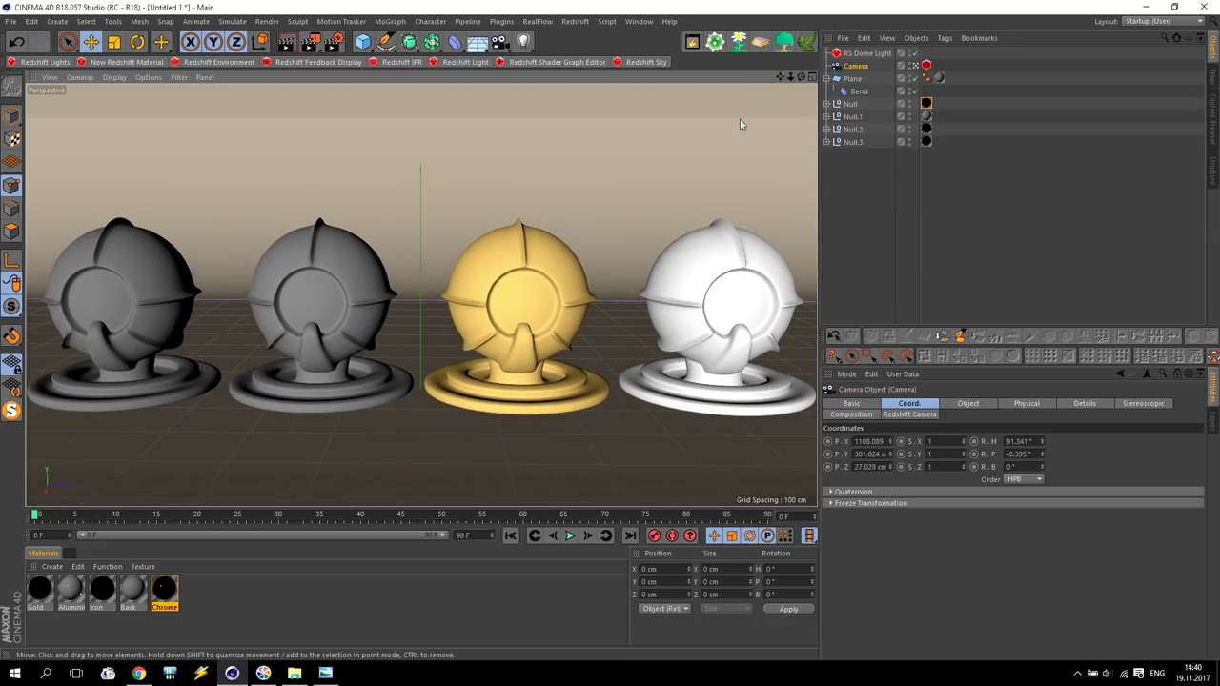
drag(790, 77, 751, 82)
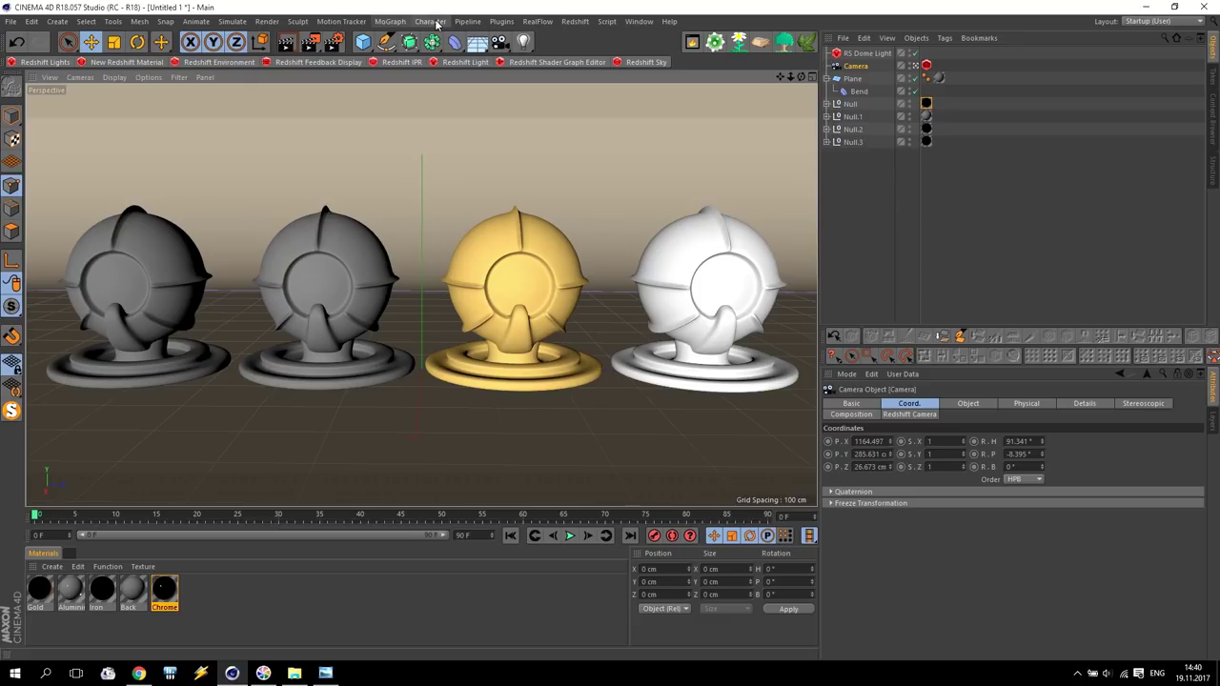
Add a MoText object and rotate it 90° to face the camera.
click(401, 22)
click(429, 226)
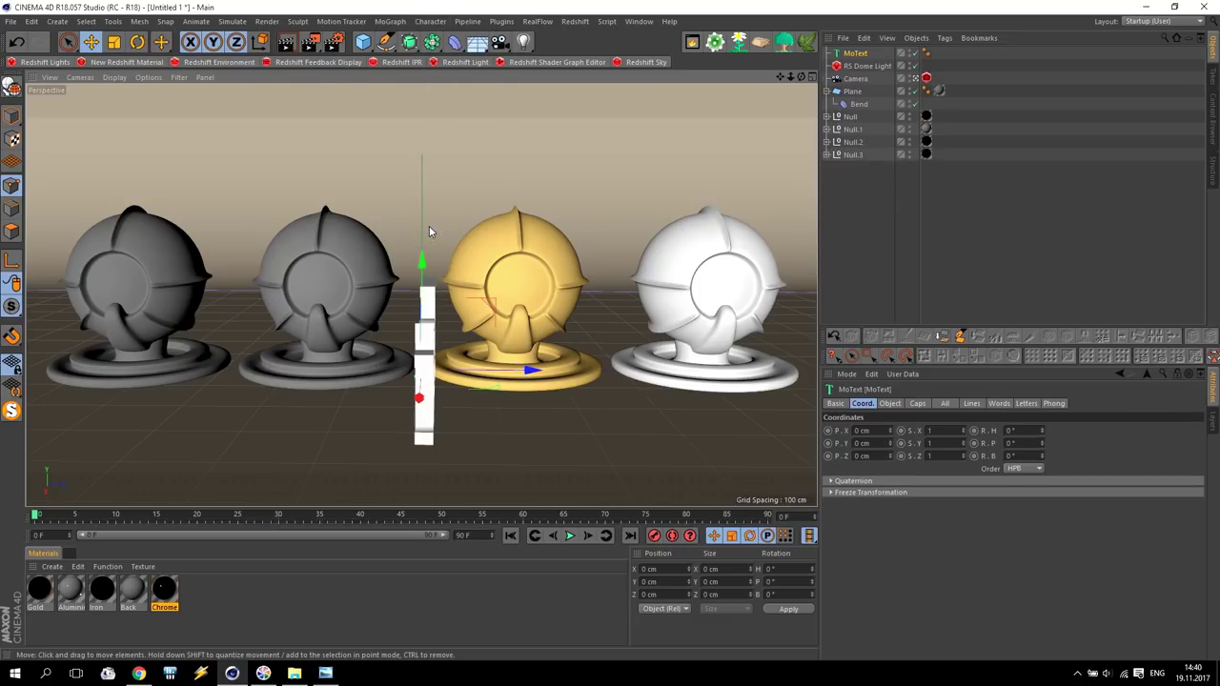
key(r)
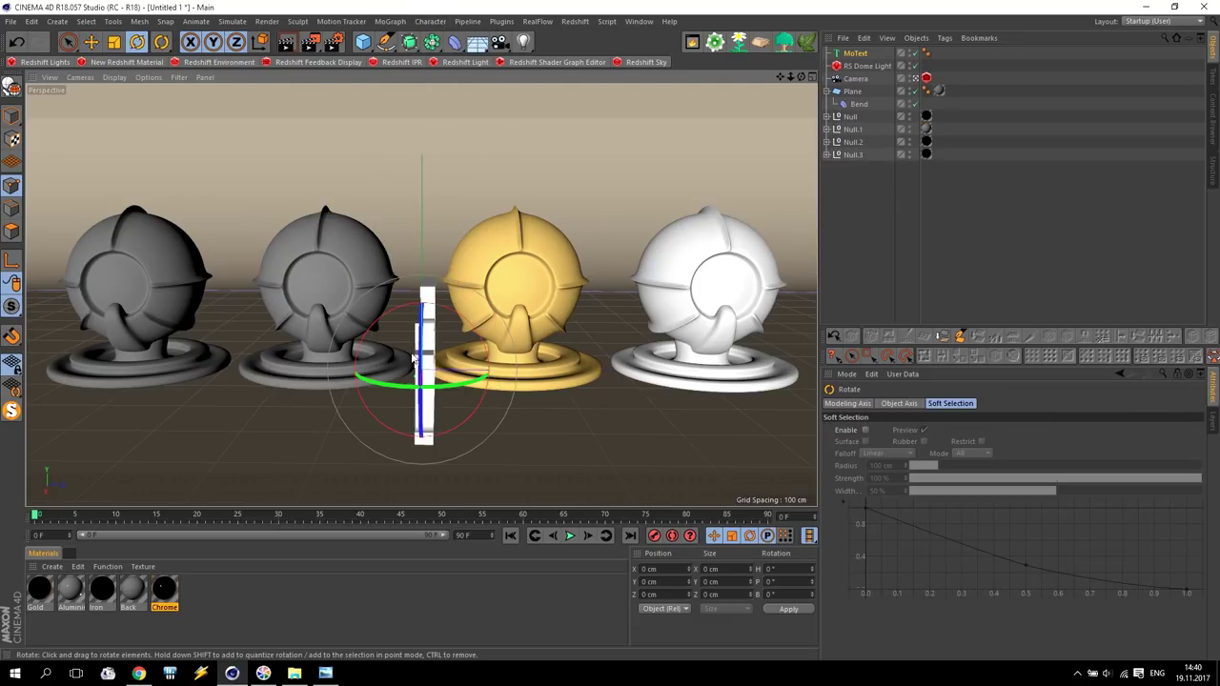
drag(452, 385, 647, 348)
Set the text height to 50 cm and raise the text above the spheres.
click(858, 54)
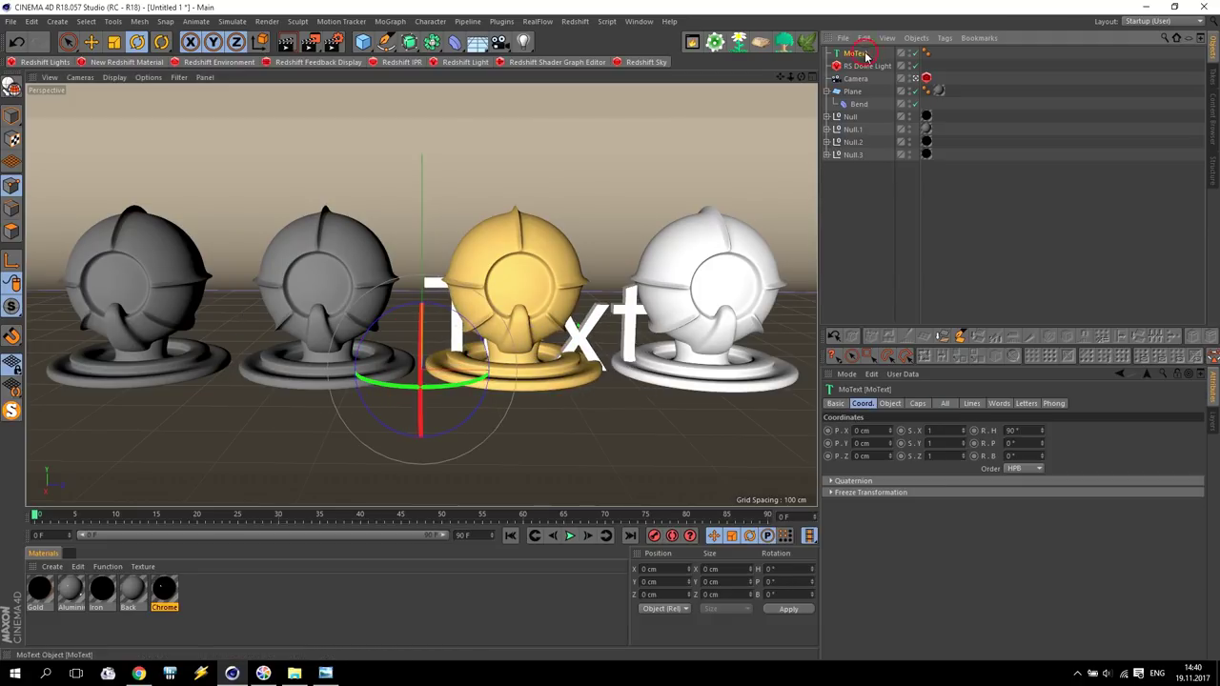
click(917, 404)
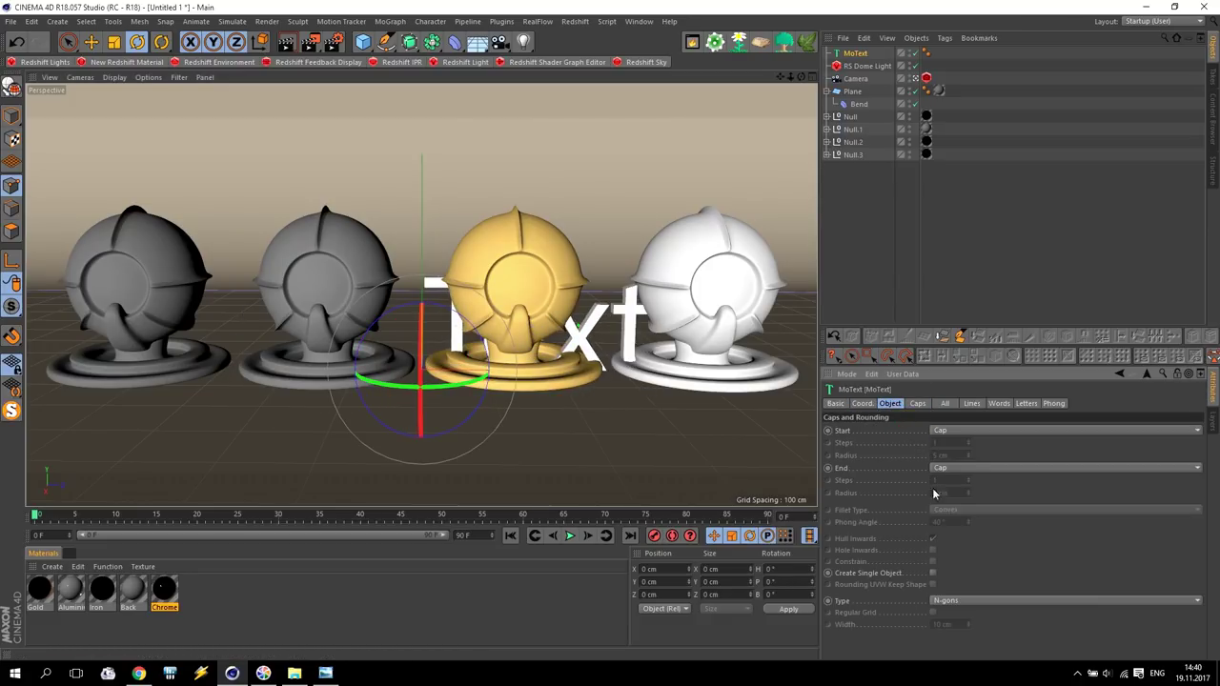
double_click(915, 542)
text(50)
key(Return)
key(e)
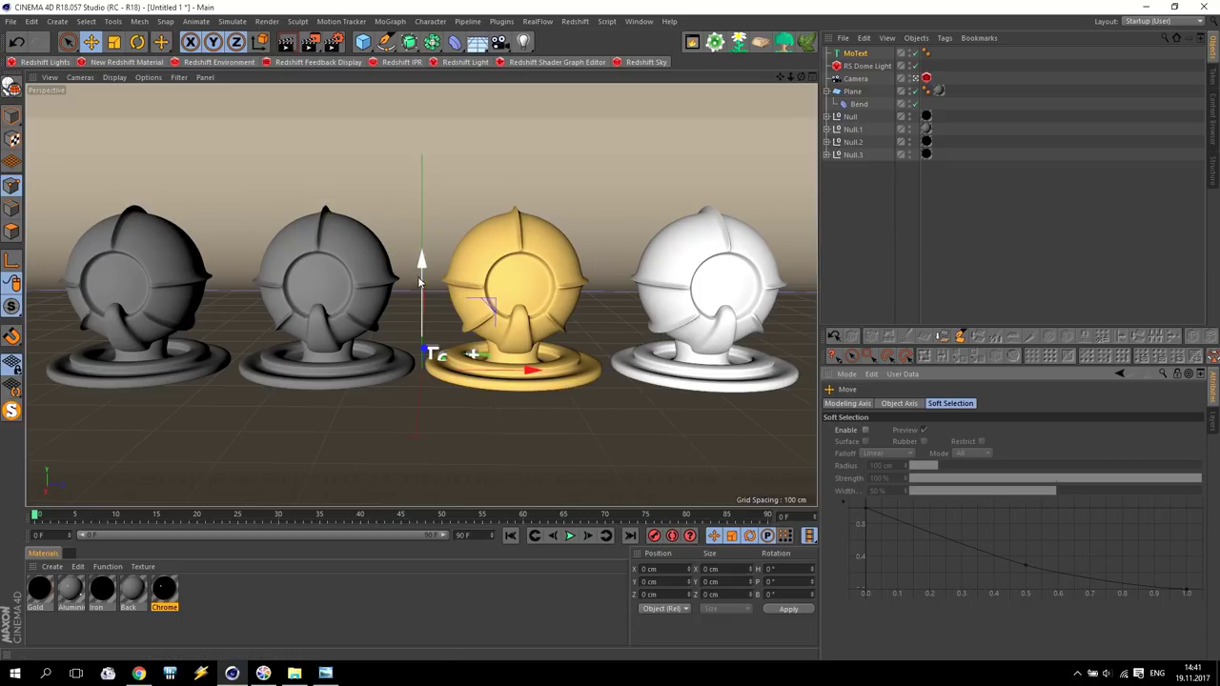
drag(419, 281, 420, 124)
Centre-align the text, enter 'Aluminium', and place it over the first sphere.
click(855, 53)
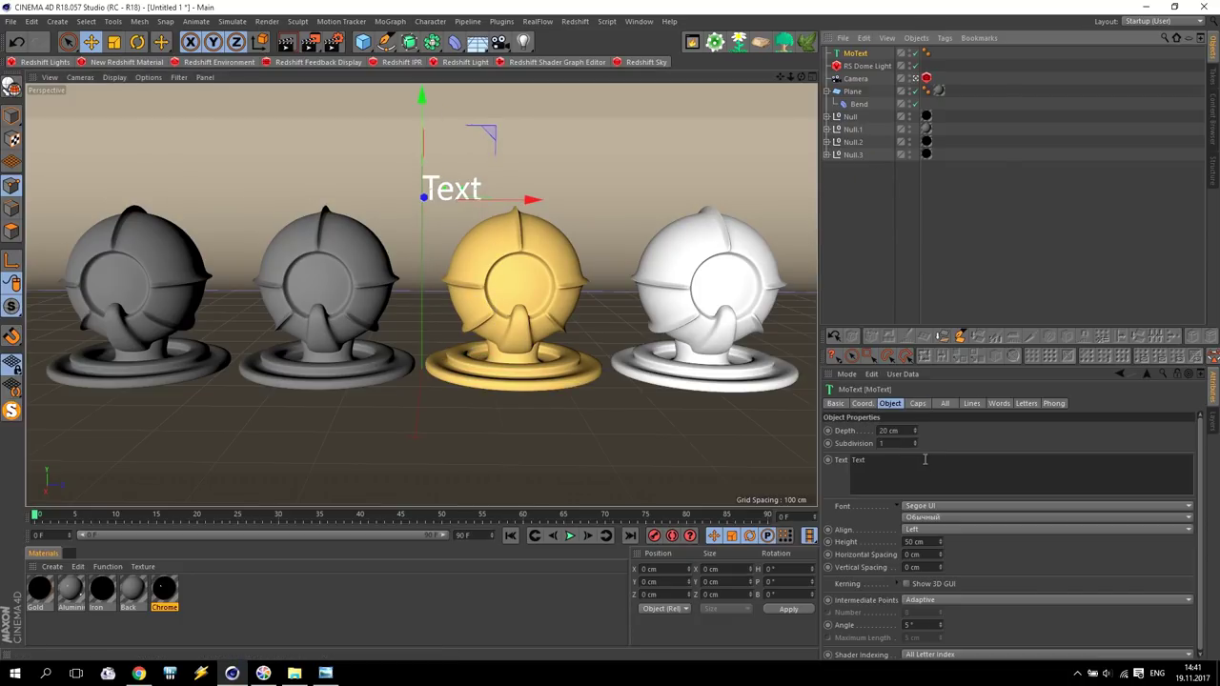
click(926, 531)
click(931, 553)
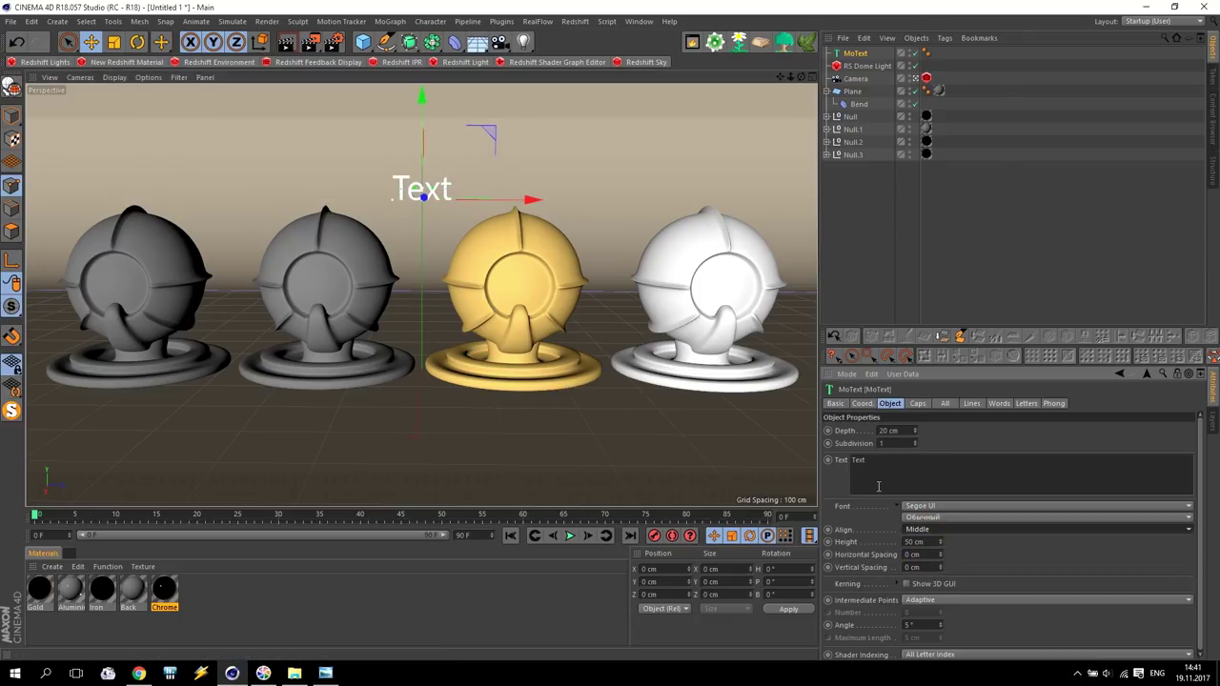
text(Alumi)
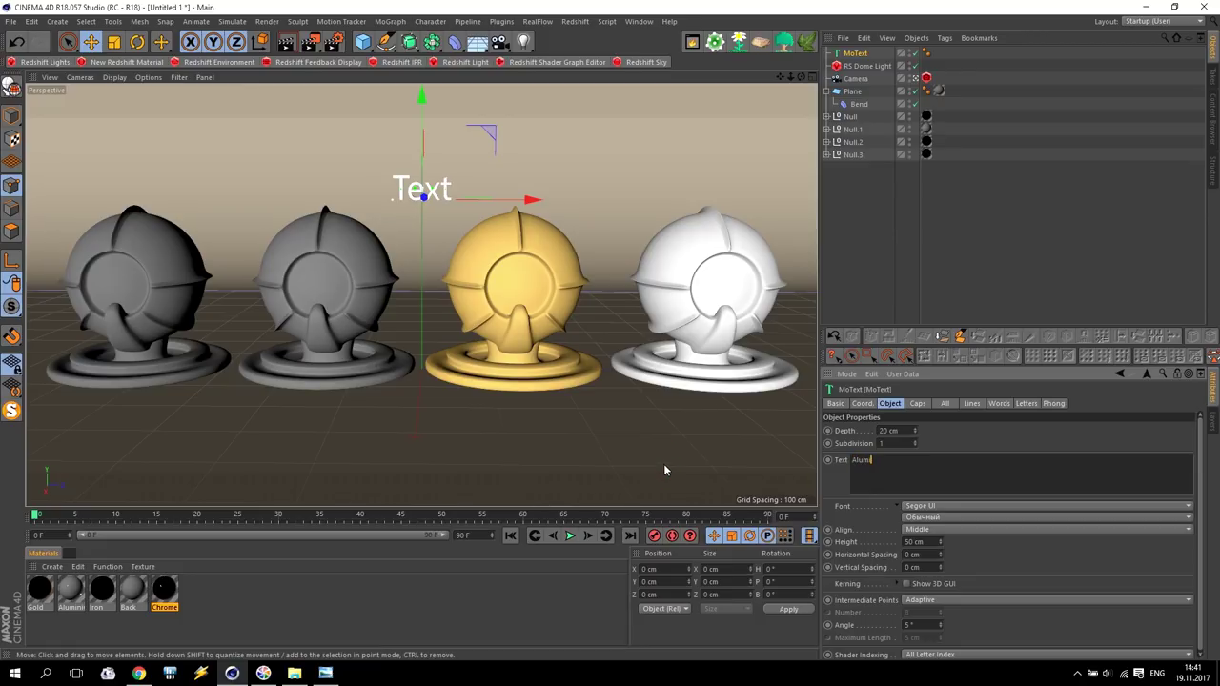
text(nium)
drag(526, 198, 239, 194)
drag(129, 143, 131, 113)
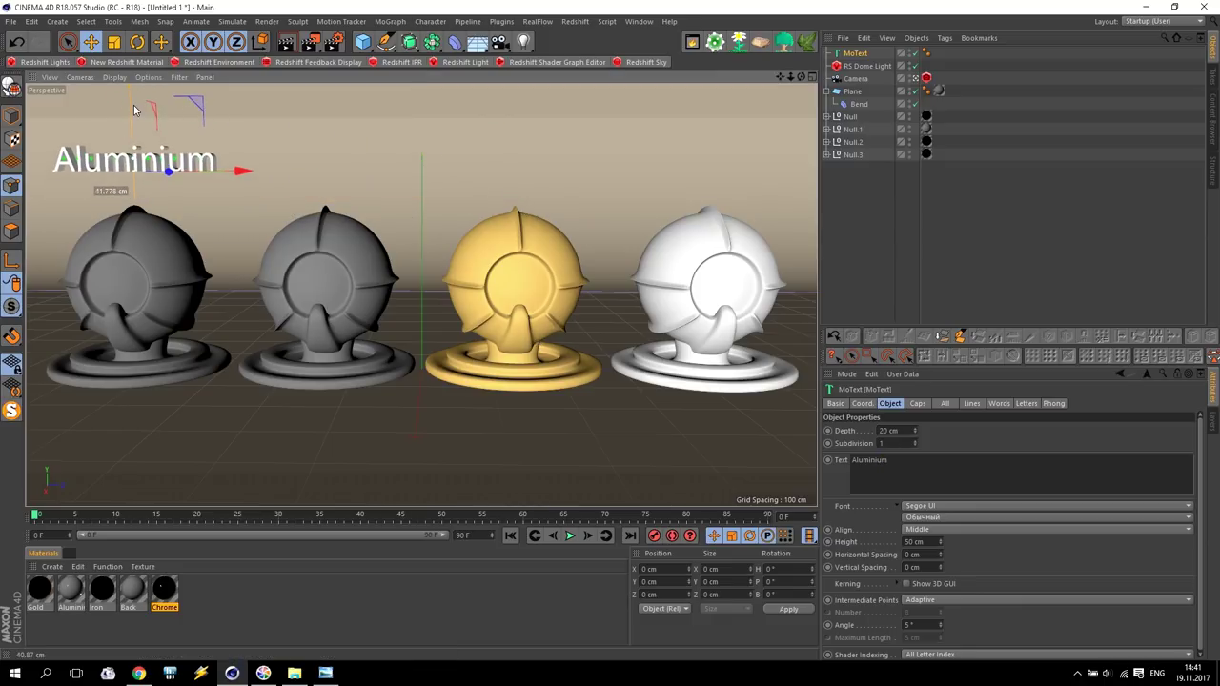
Copy the label over the second sphere and change its text to 'Iron'.
ctrl+drag(244, 167, 436, 169)
key(BackSpace)
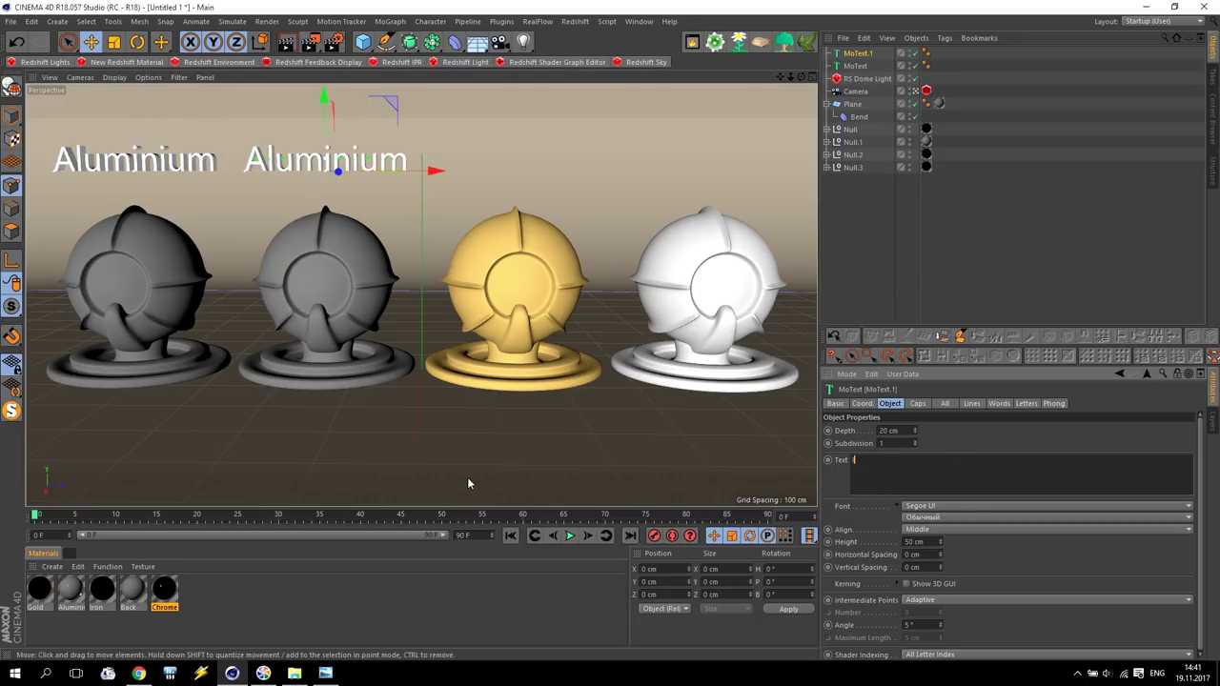
text(Iron)
click(436, 212)
key(ctrl+z)
key(ctrl+z)
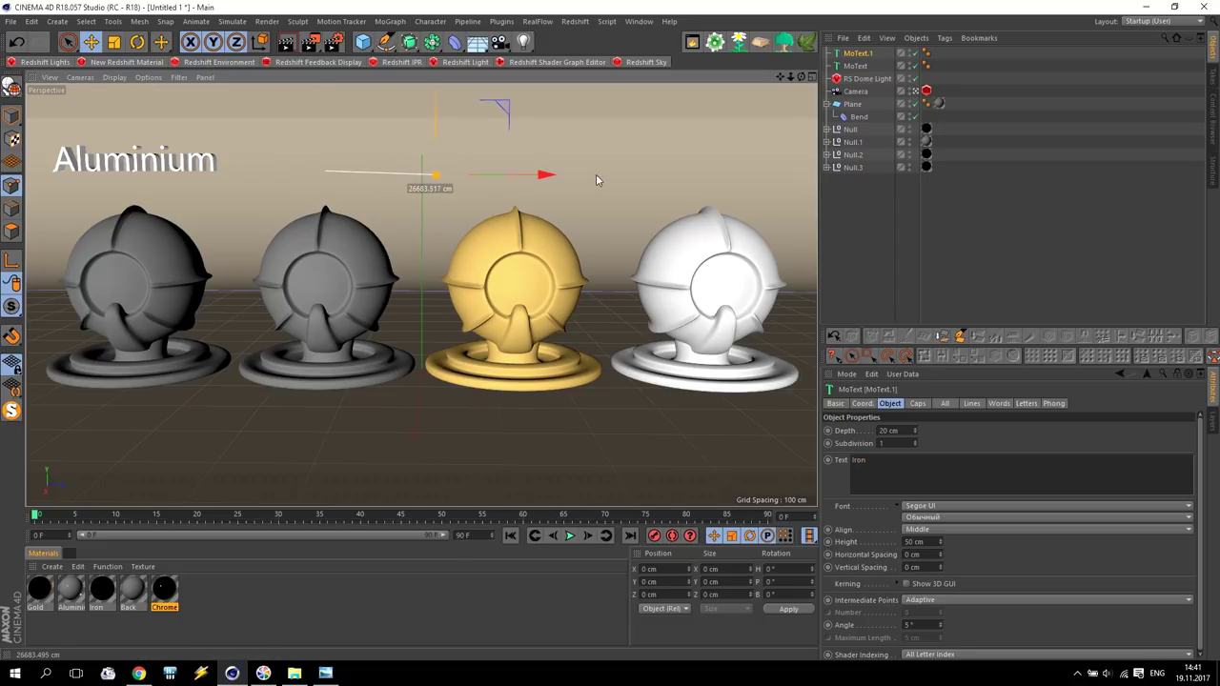
key(ctrl+y)
key(ctrl+z)
key(ctrl+y)
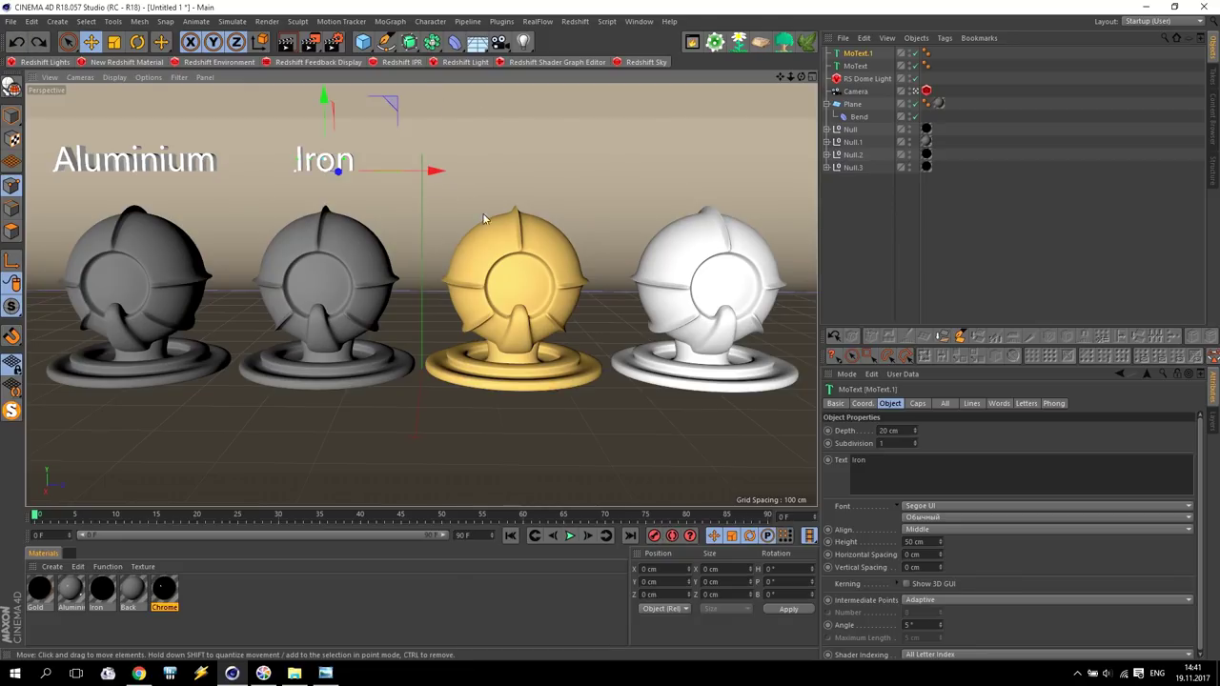
Copy labels over the gold and white spheres, reading 'Gold' and 'Chrome'.
ctrl+drag(435, 169, 627, 170)
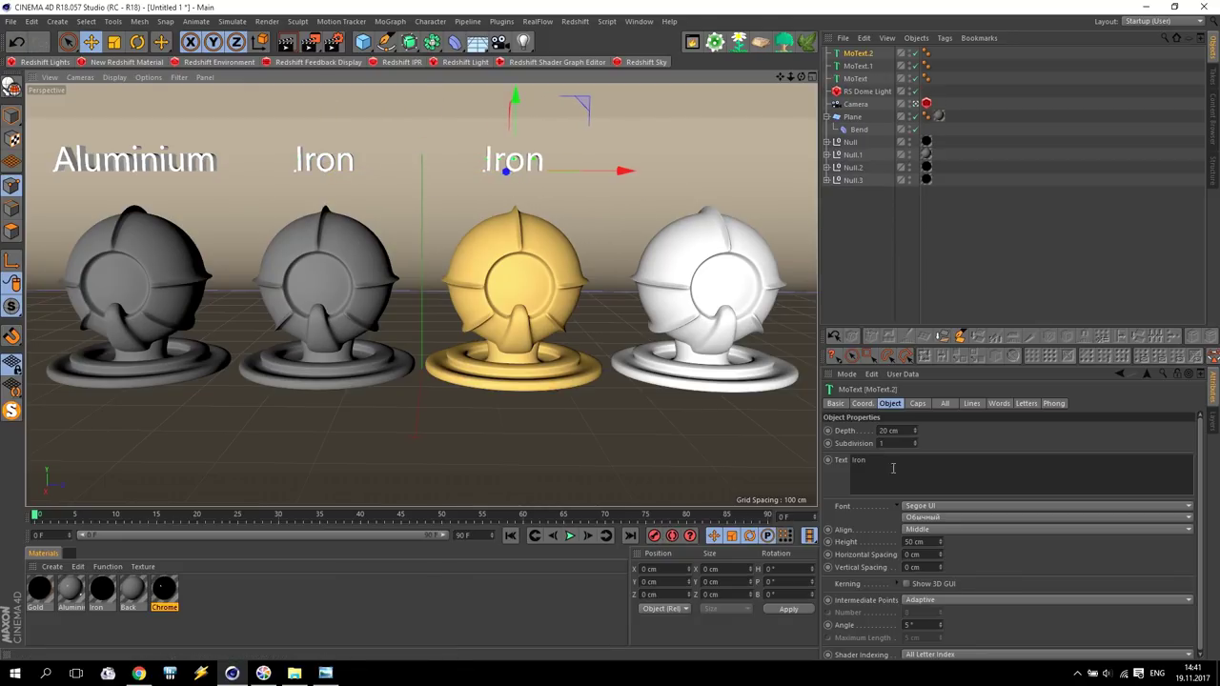
text(Gold)
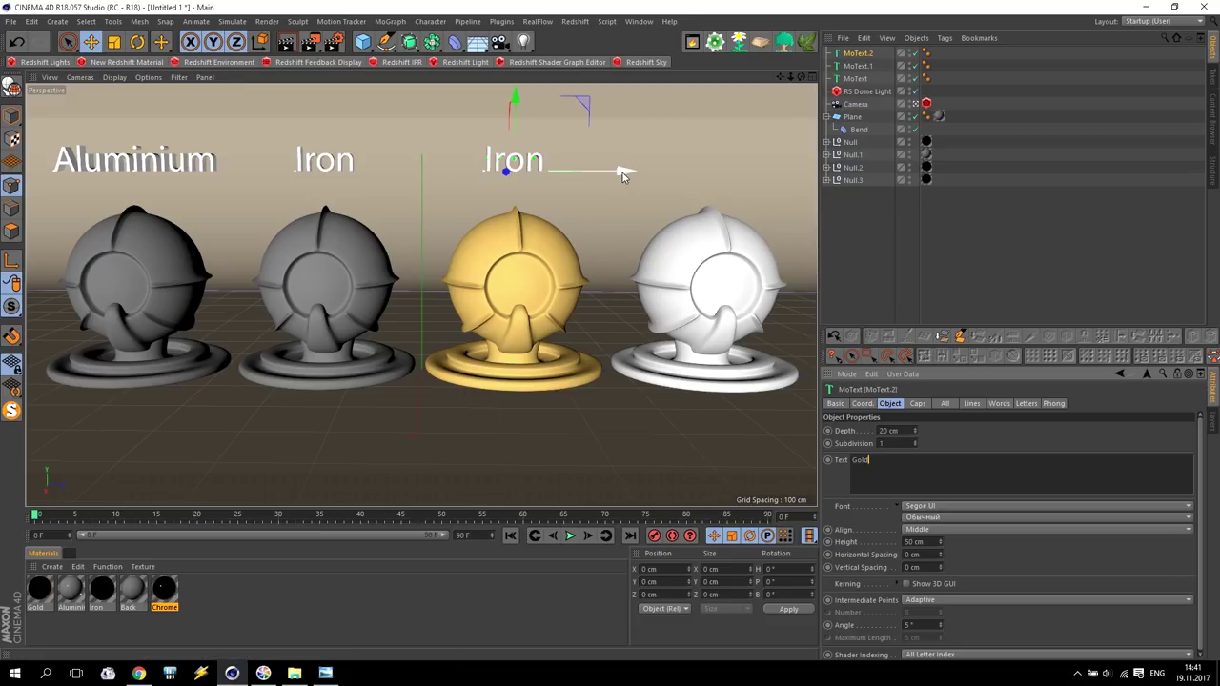
ctrl+drag(624, 172, 822, 169)
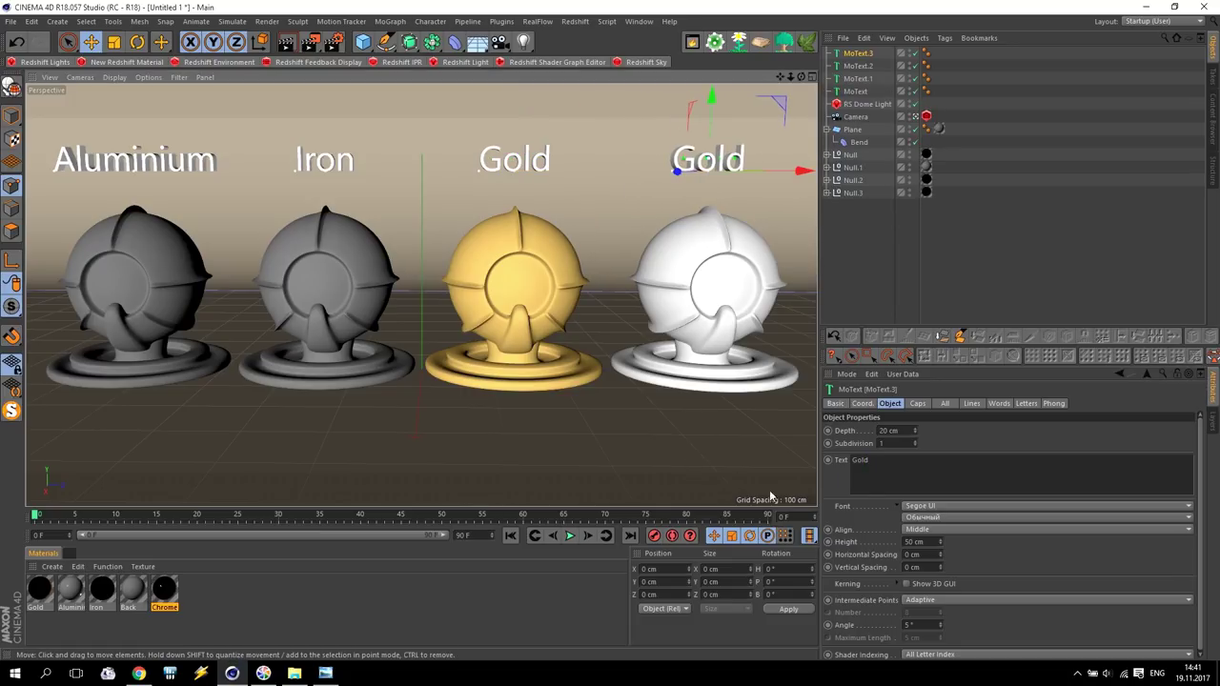
text(hrome)
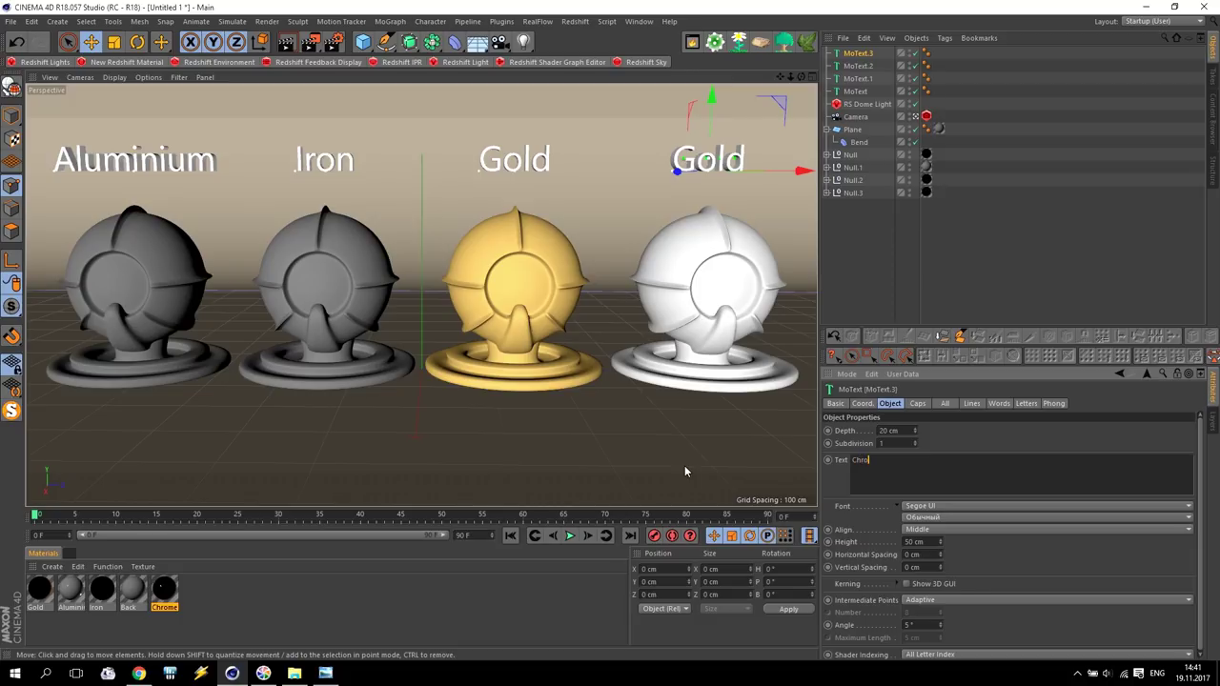
click(880, 253)
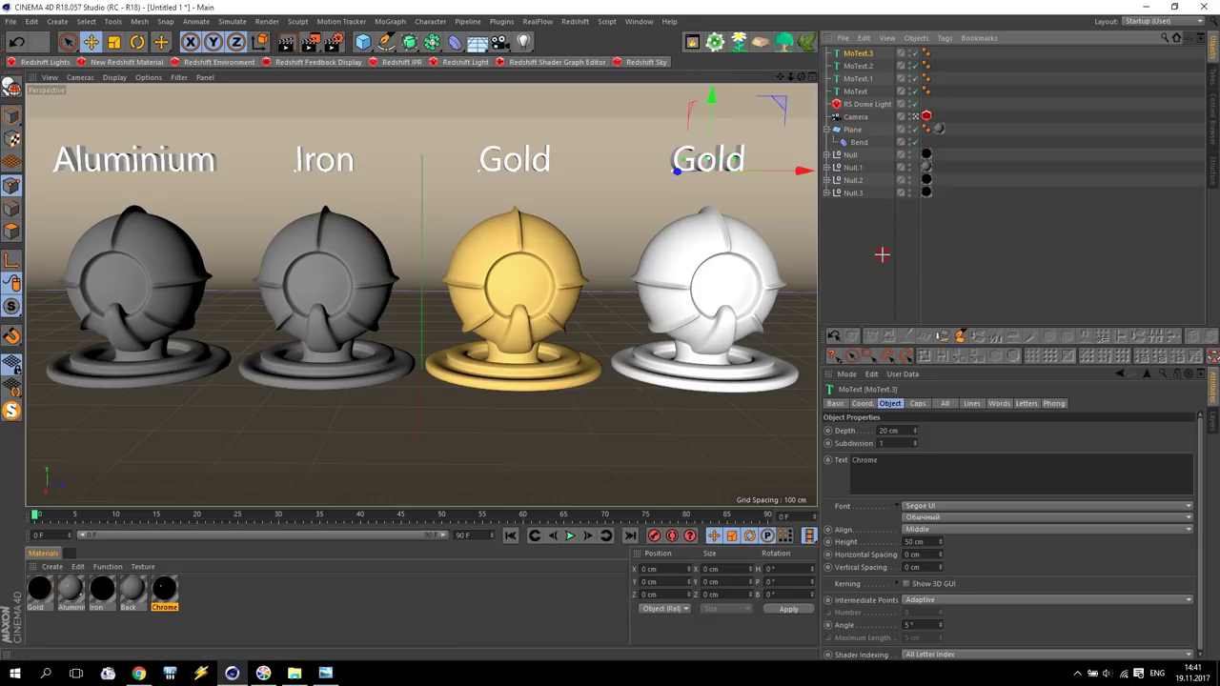
Create a new Redshift material with reflection roughness 0.5.
click(127, 61)
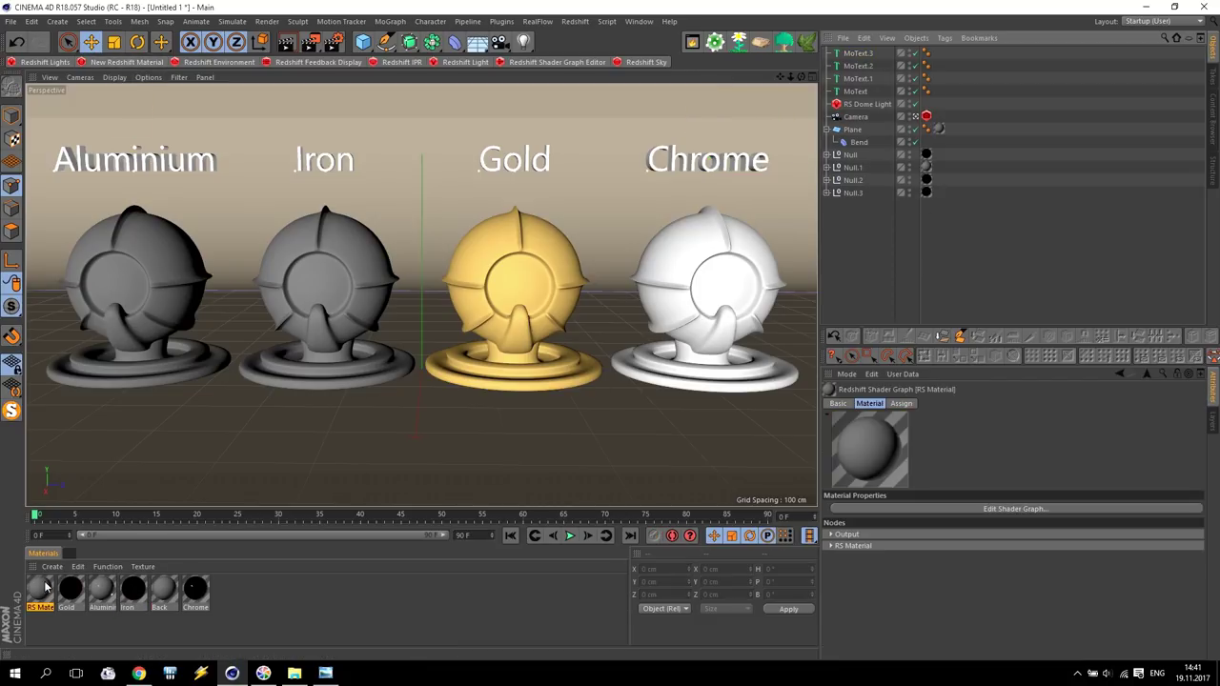
double_click(39, 589)
click(438, 137)
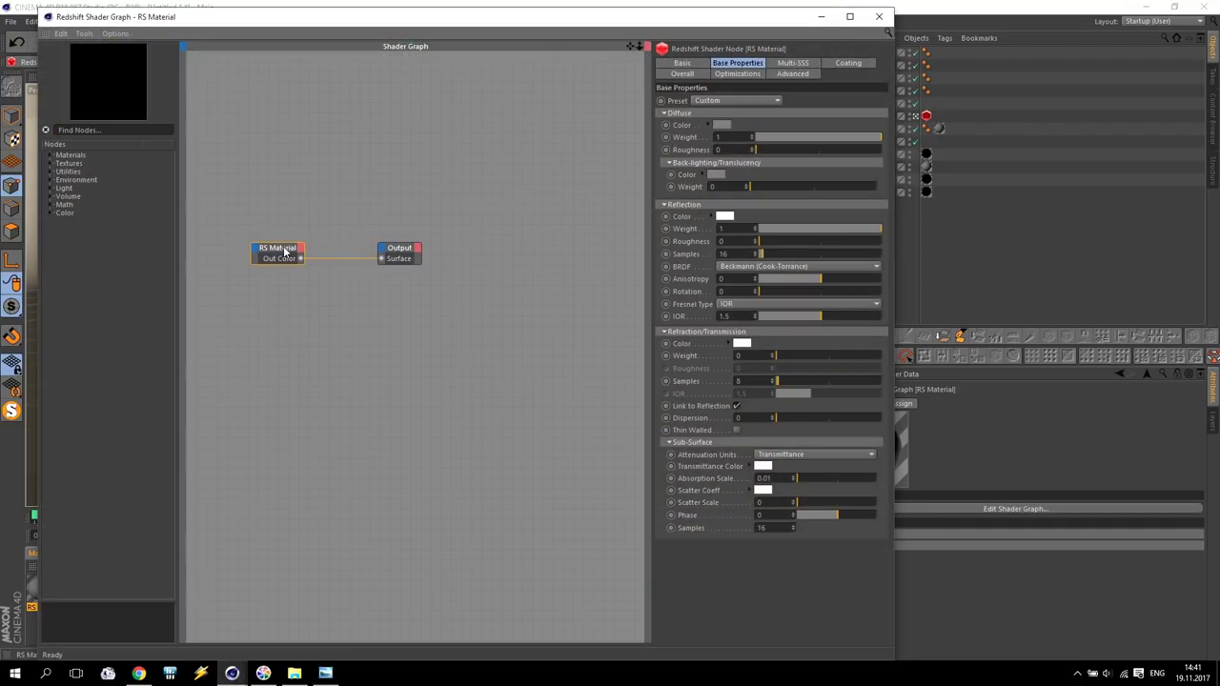
click(734, 240)
text(.5)
key(Return)
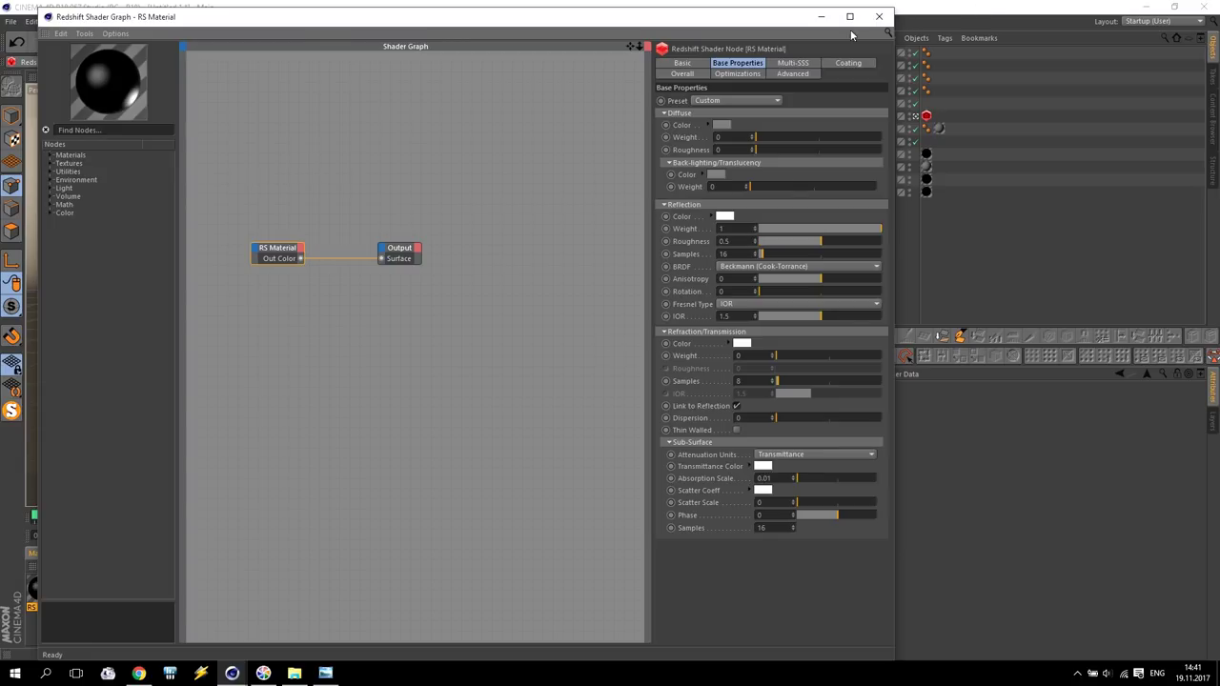
click(879, 16)
click(589, 84)
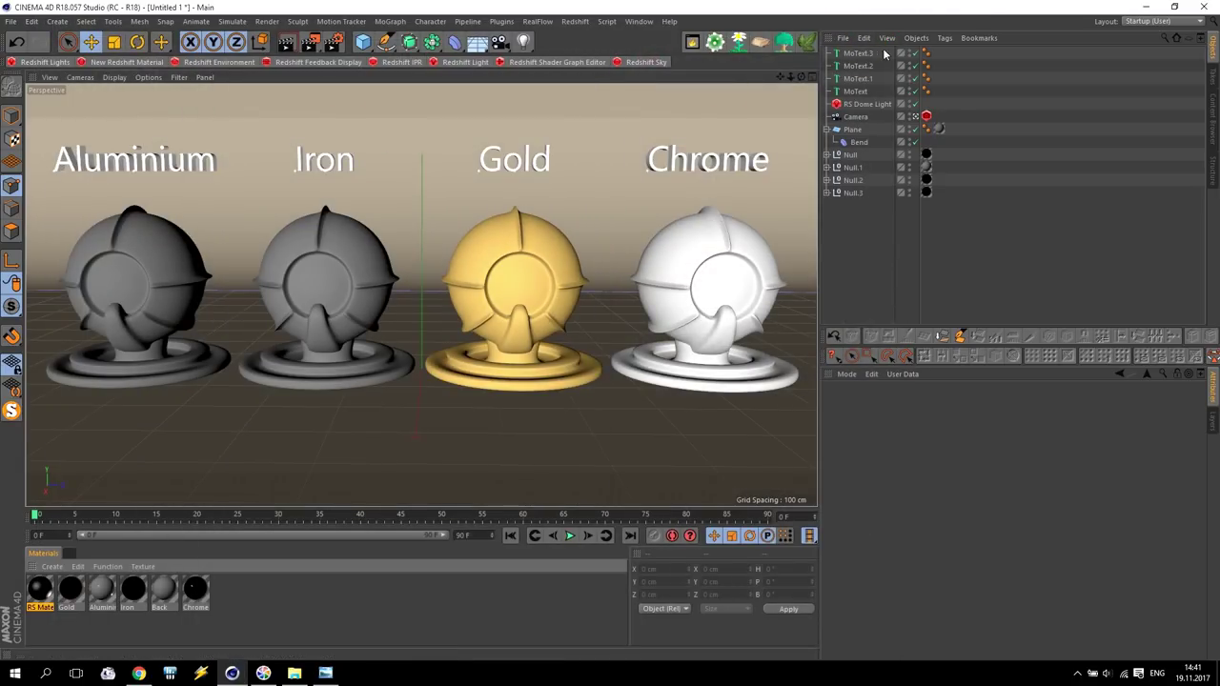
Apply the RS Material to all four text labels.
click(858, 54)
shift+click(857, 91)
drag(77, 566, 940, 91)
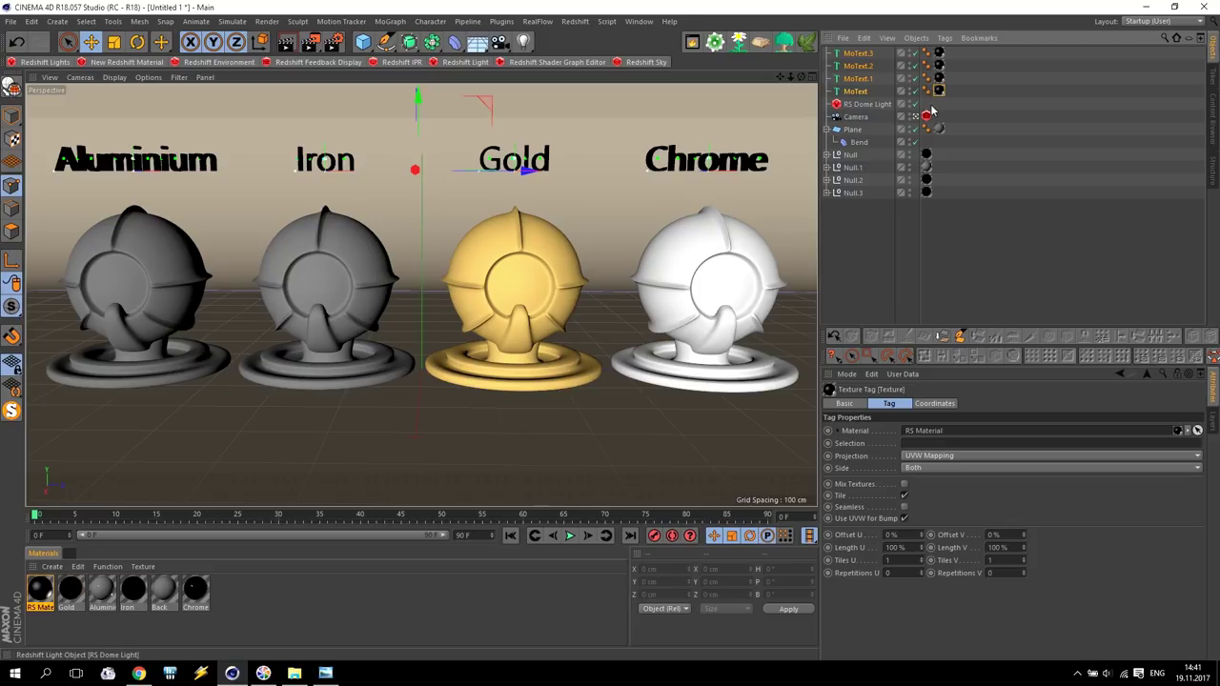
alt+middle_drag(424, 281, 426, 303)
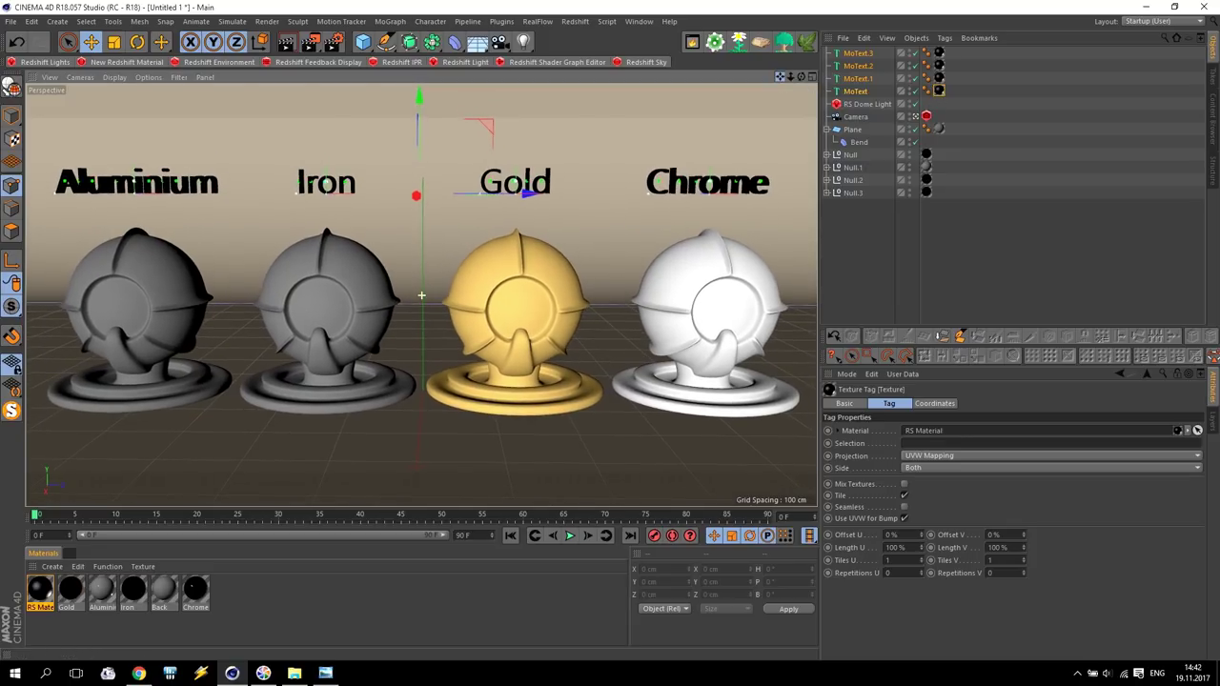
Reduce the four labels' extrusion depth, settling on 10 cm.
click(858, 53)
shift+click(856, 91)
click(888, 431)
text(30)
key(Return)
text(10)
key(Return)
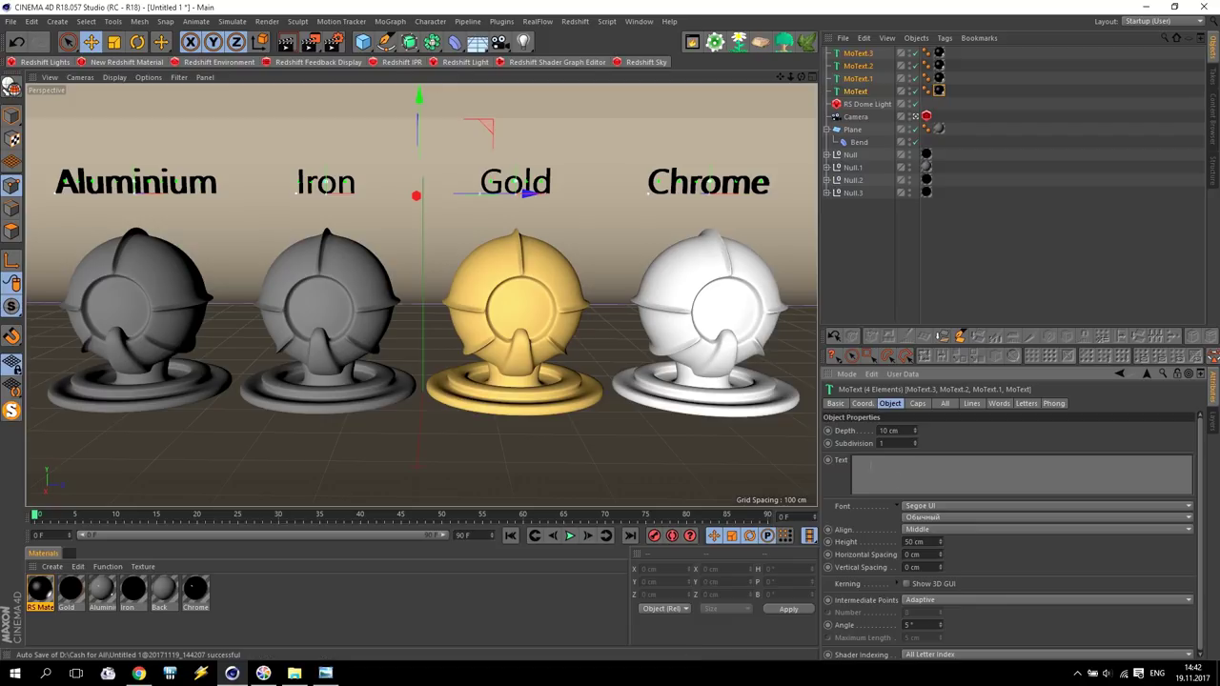
click(906, 431)
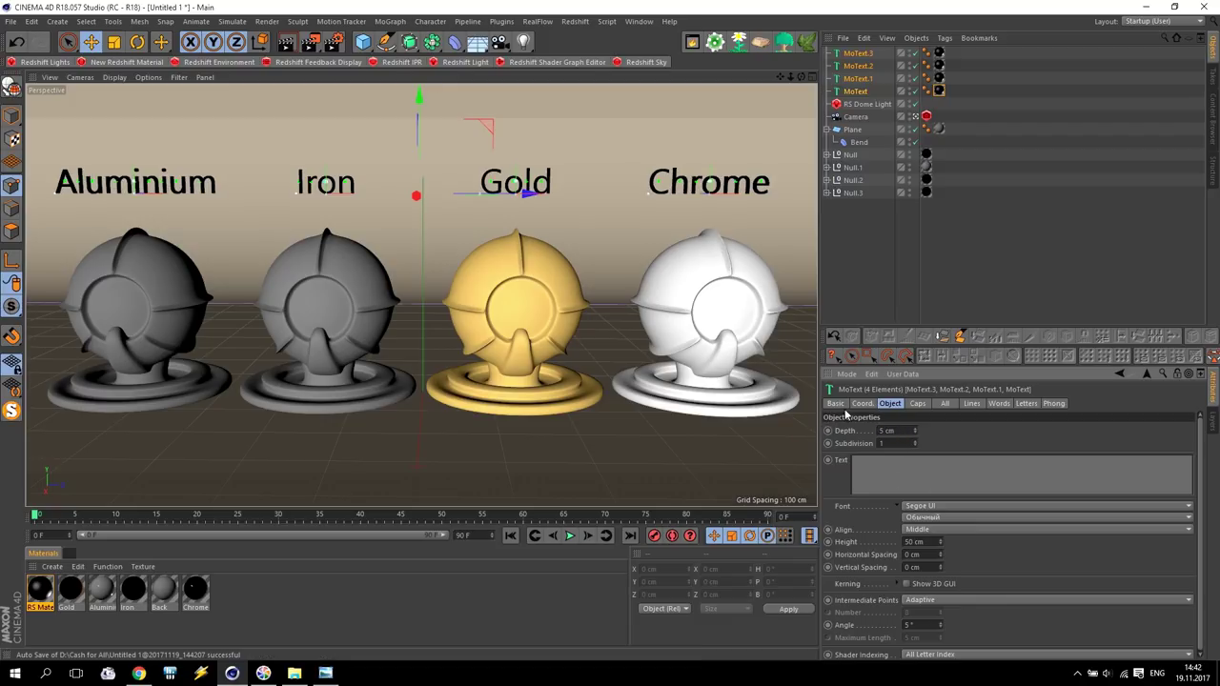
click(869, 277)
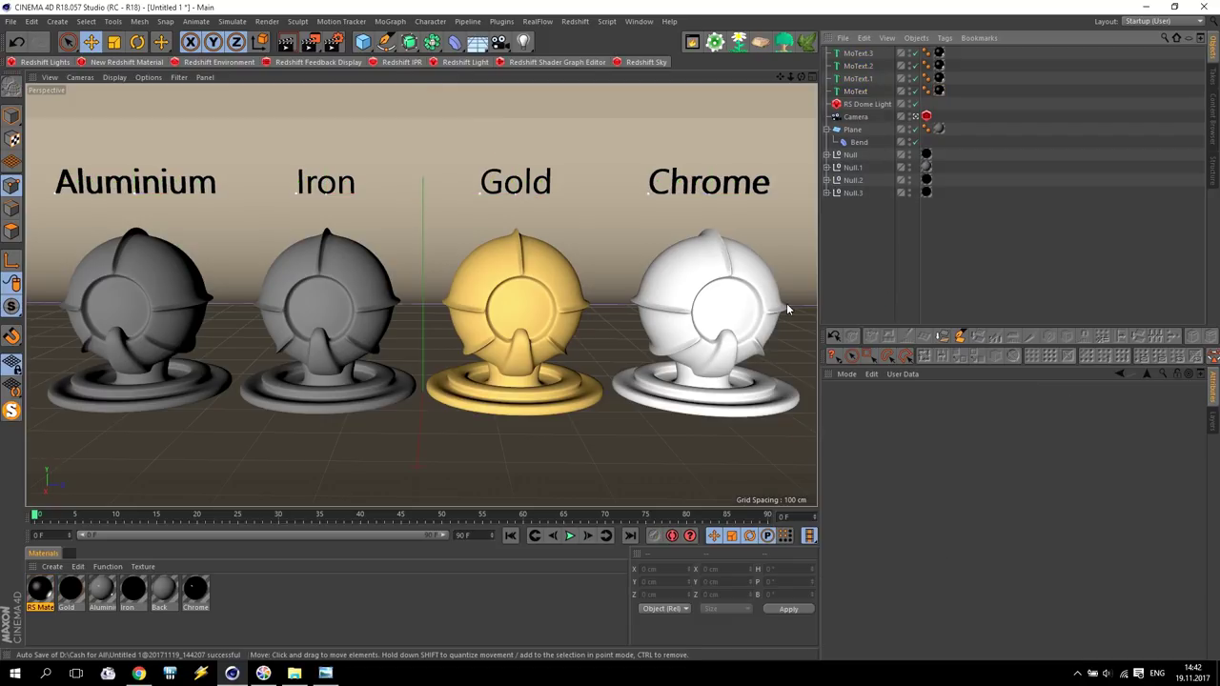
Set Redshift's minimum and maximum samples to 512.
click(334, 43)
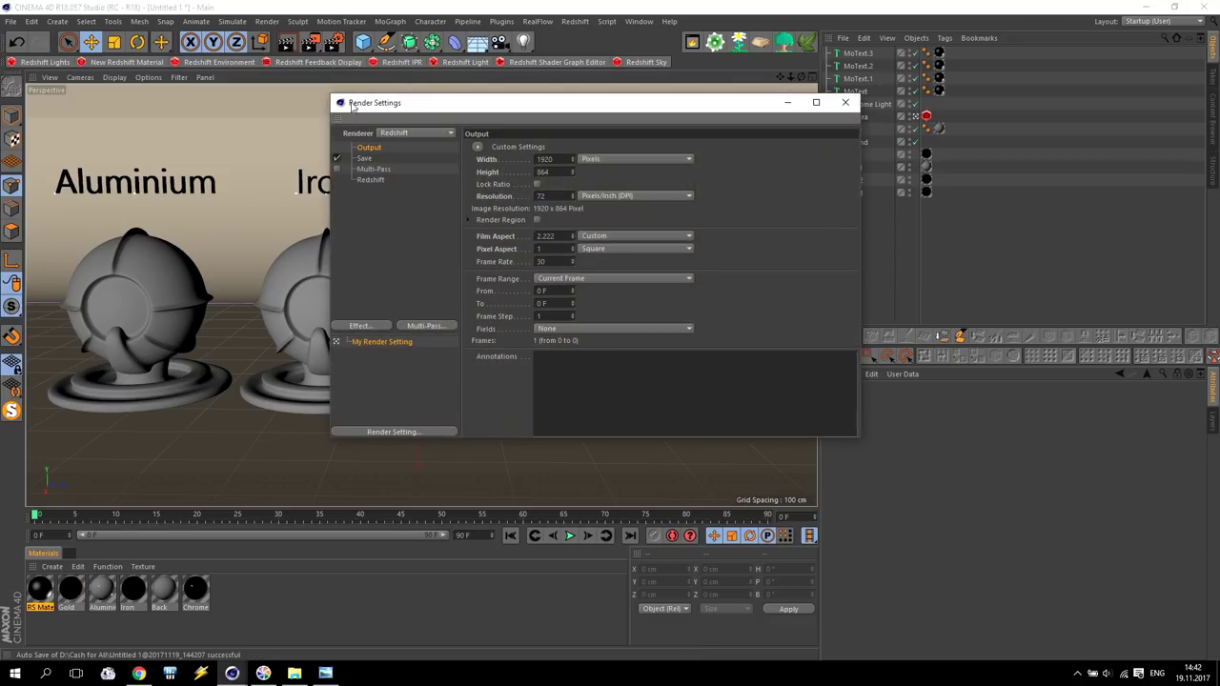
click(370, 180)
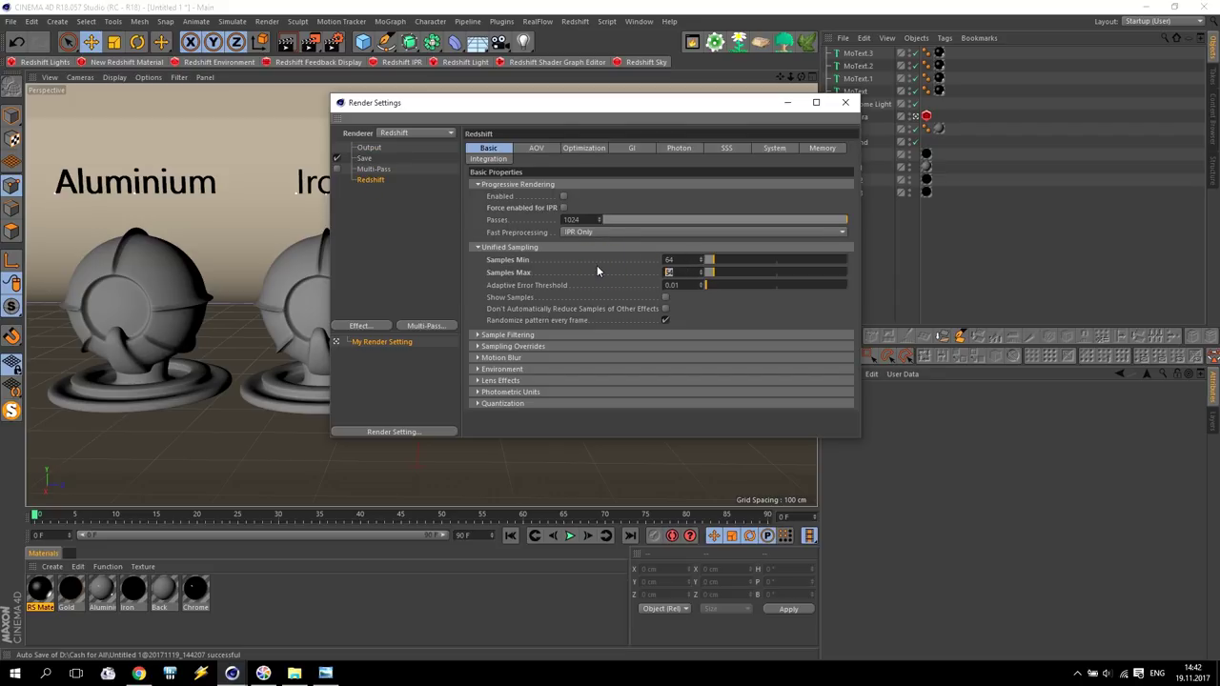
text(512)
click(683, 258)
text(512)
key(Return)
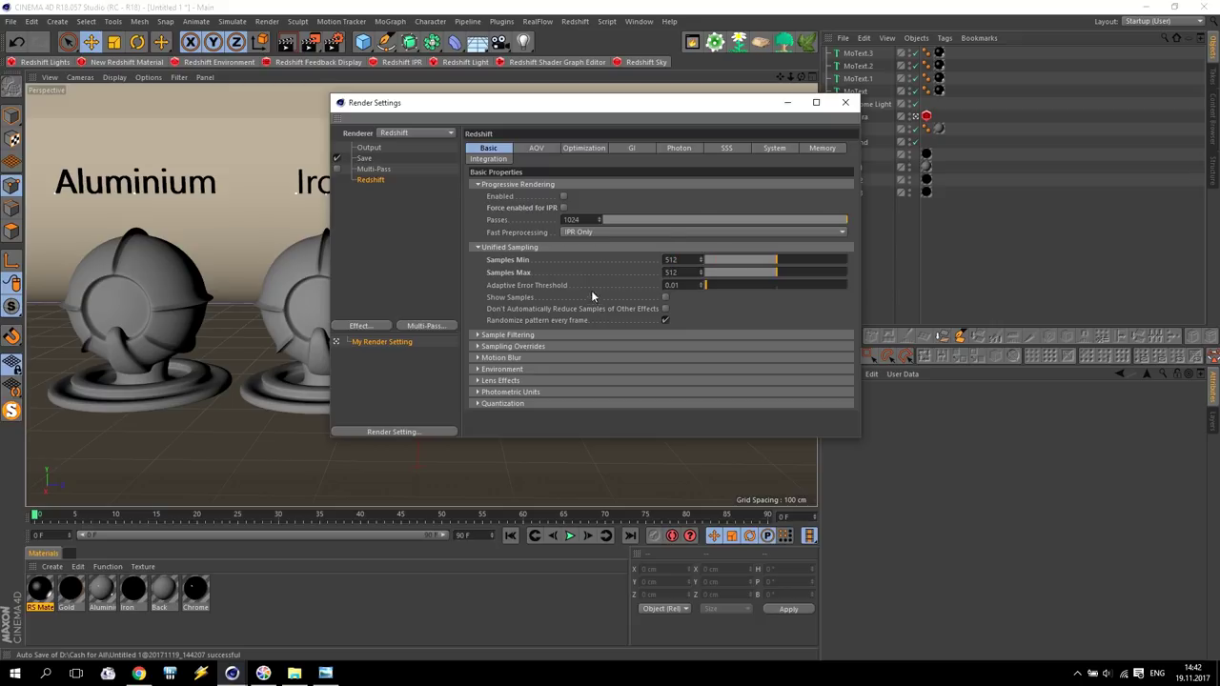
Set the Redshift system bucket size to 256.
click(772, 148)
click(546, 343)
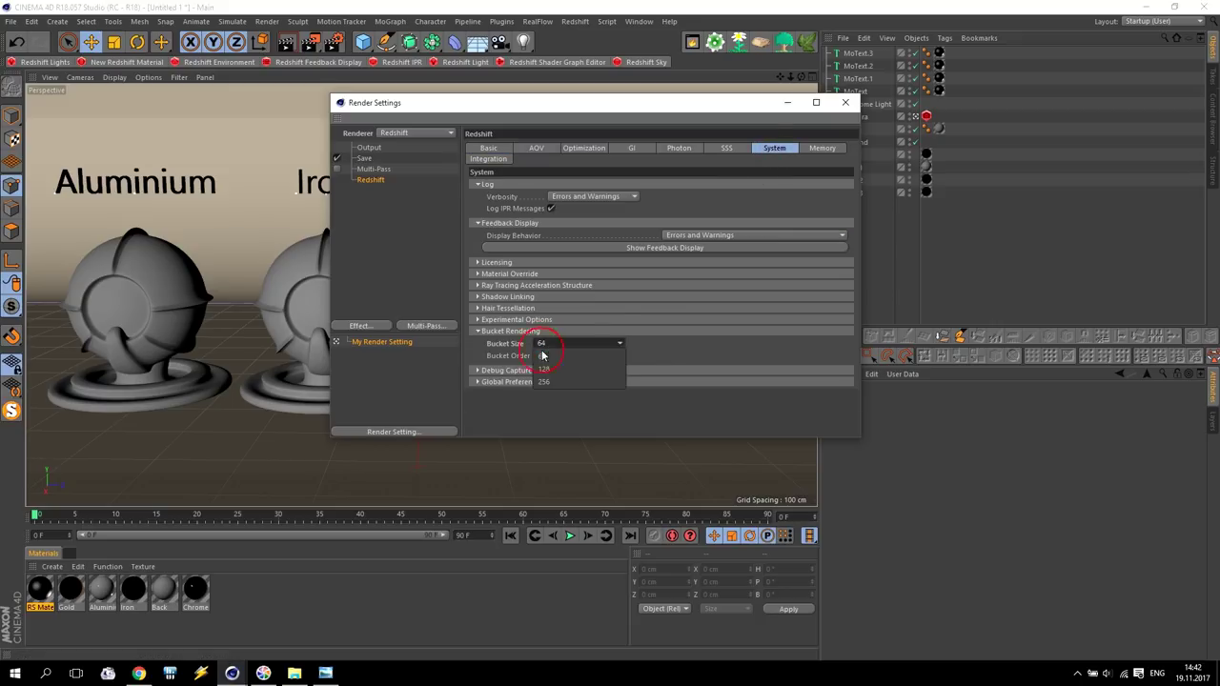
click(545, 382)
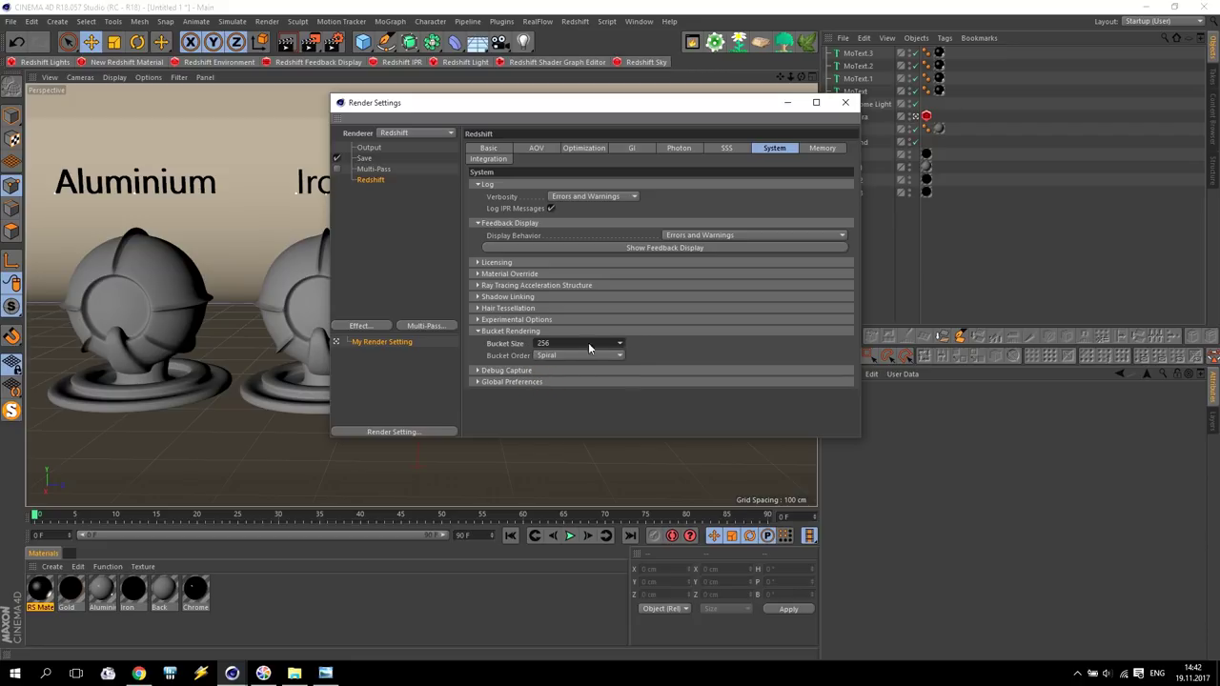
click(479, 332)
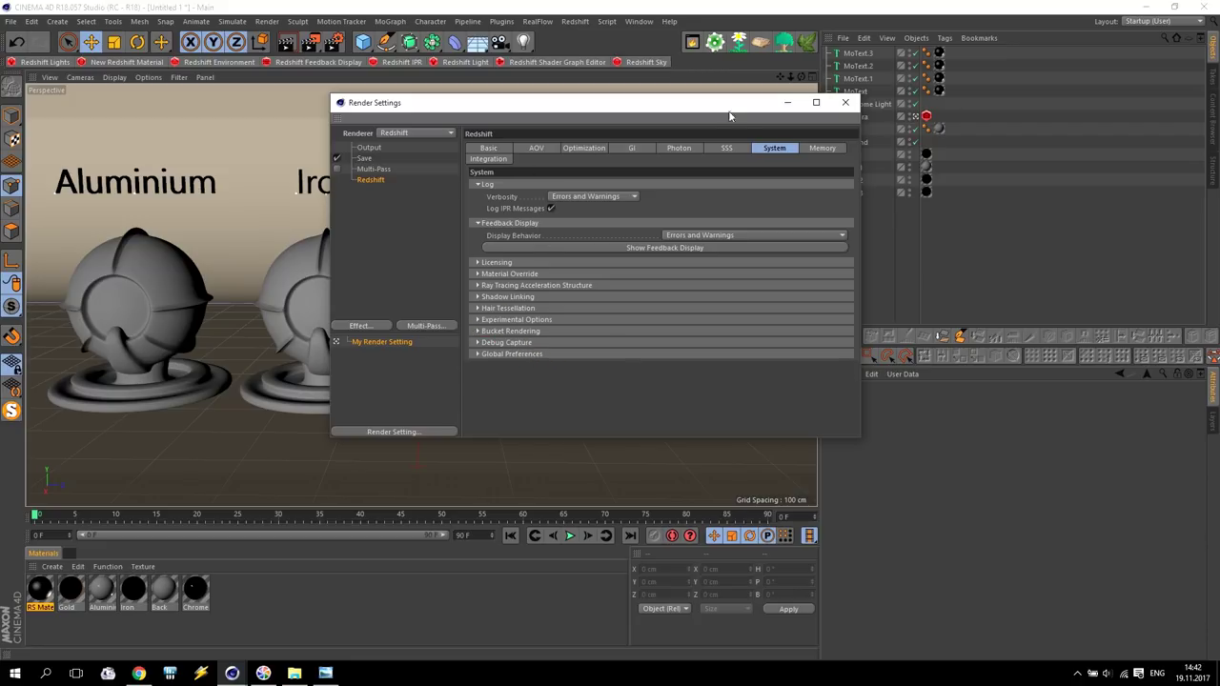
click(845, 102)
Pick the camera's focus distance on the gold sphere and render to the Picture Viewer.
click(856, 116)
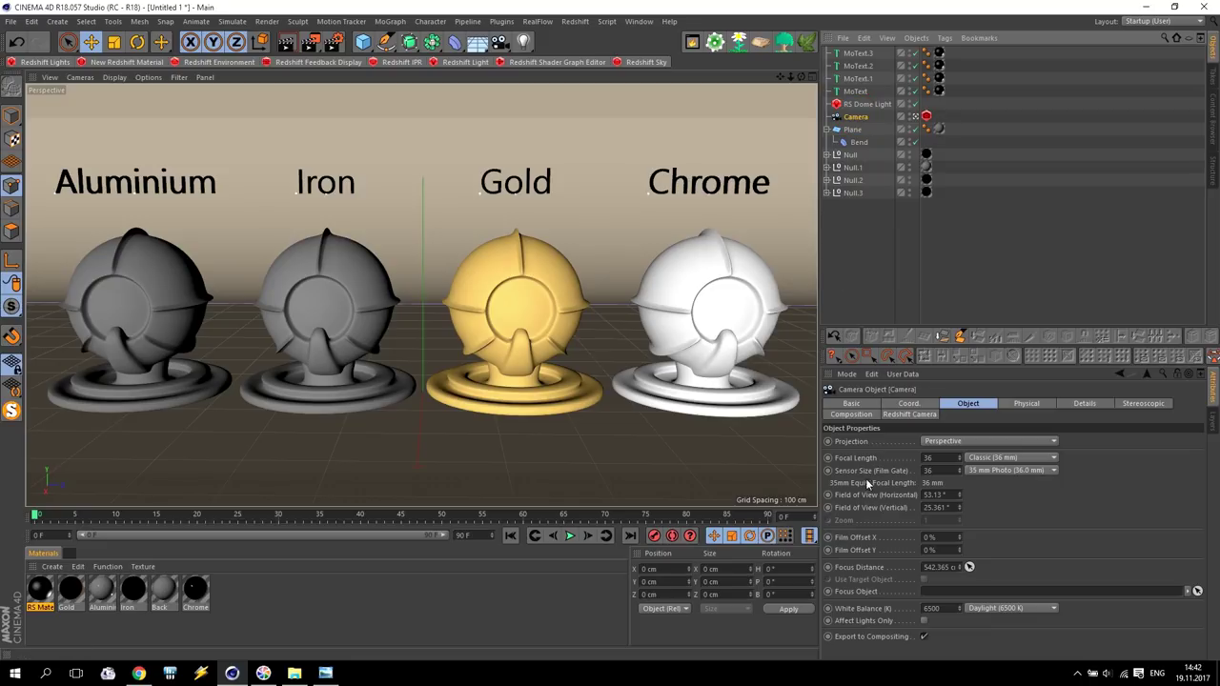
click(969, 568)
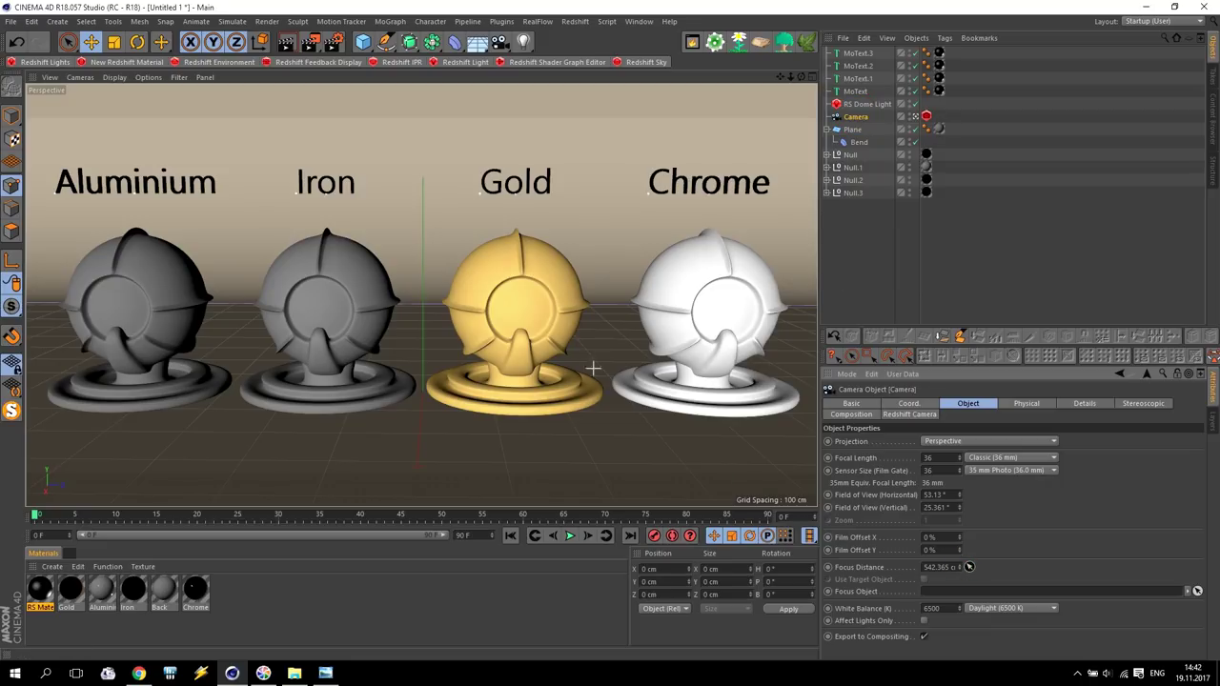
click(459, 276)
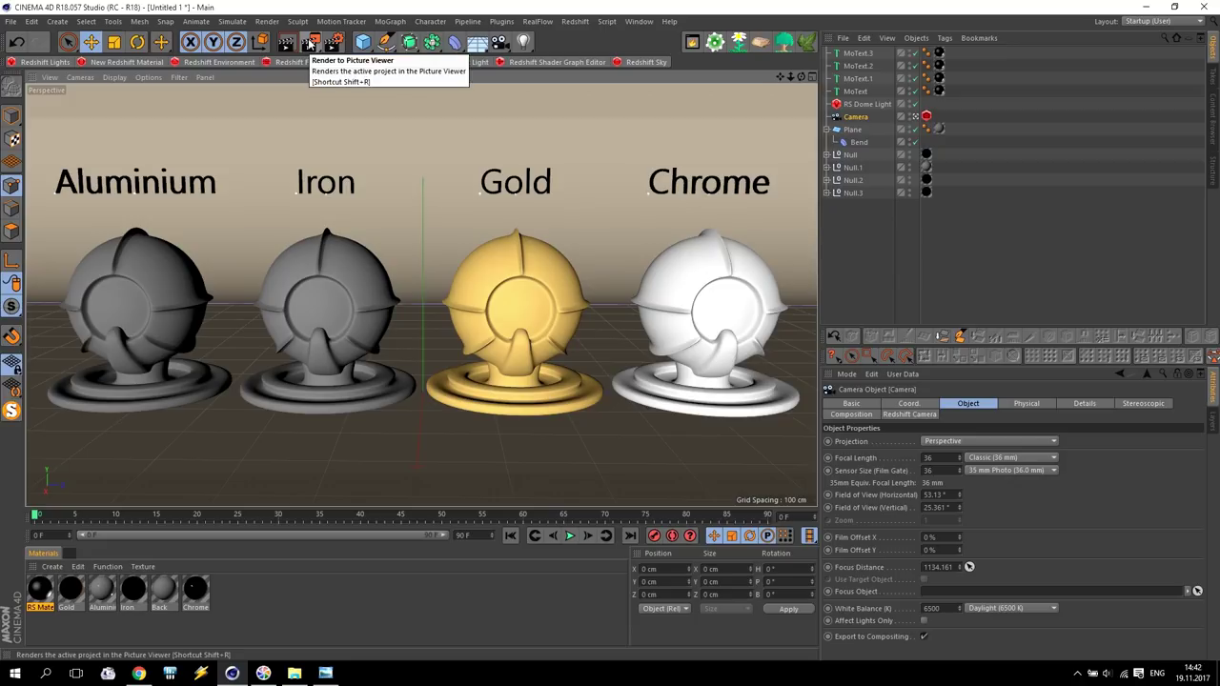
click(310, 43)
Maximise the Picture Viewer and zoom in and out on the 1920×864 render.
click(741, 124)
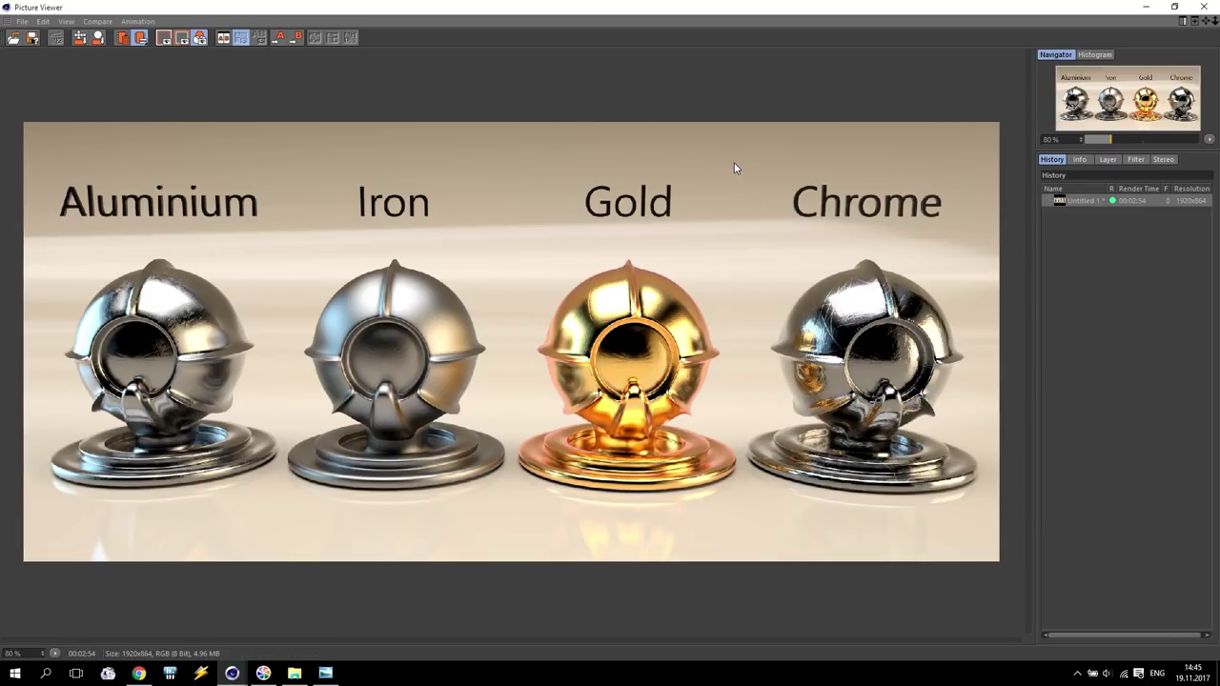
scroll(127, 379, up, 5)
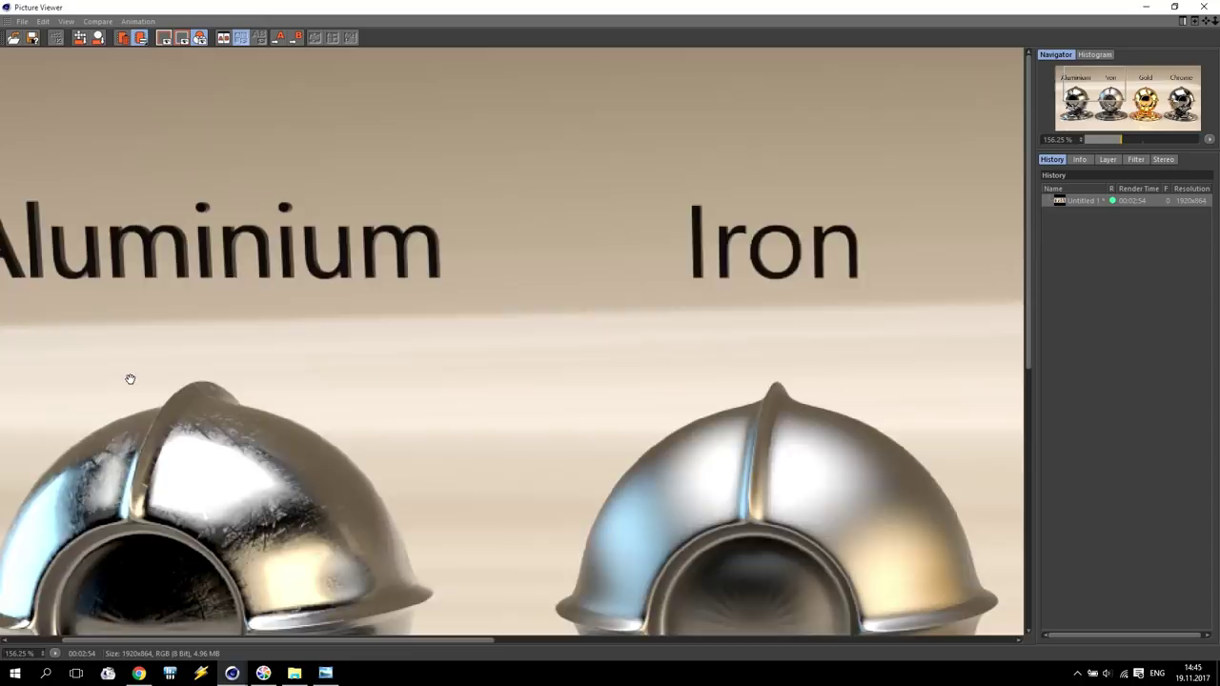
scroll(362, 108, down, 2)
scroll(427, 268, up, 2)
scroll(559, 299, down, 5)
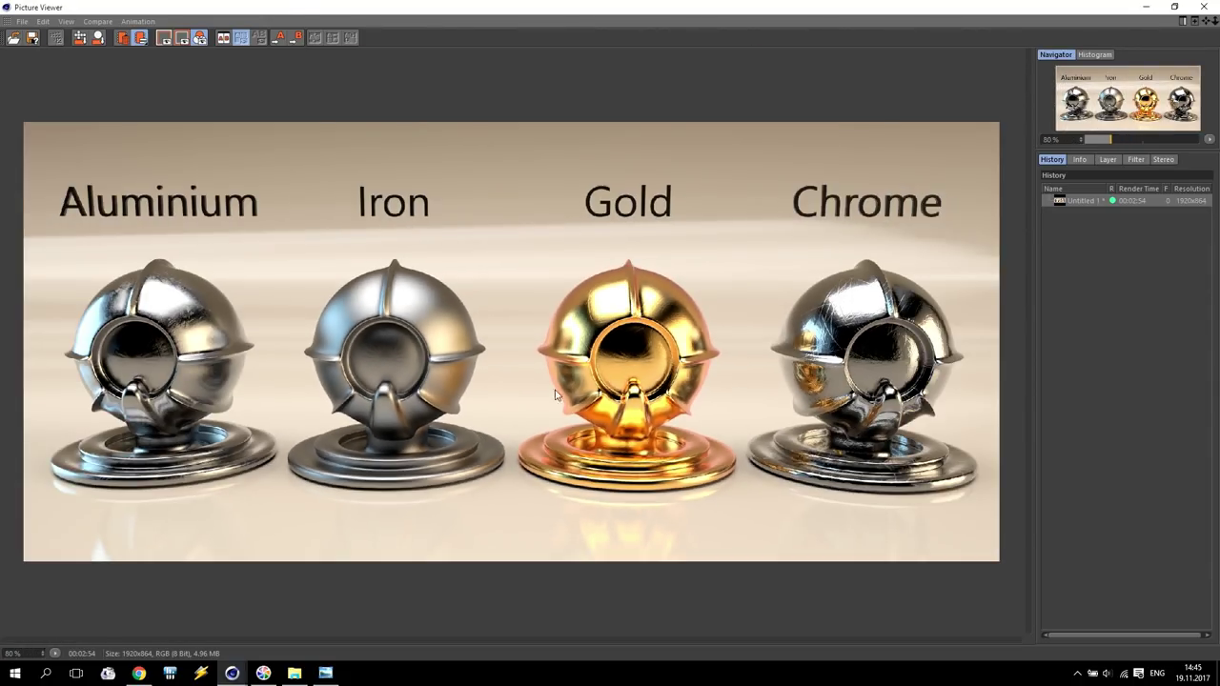
click(326, 672)
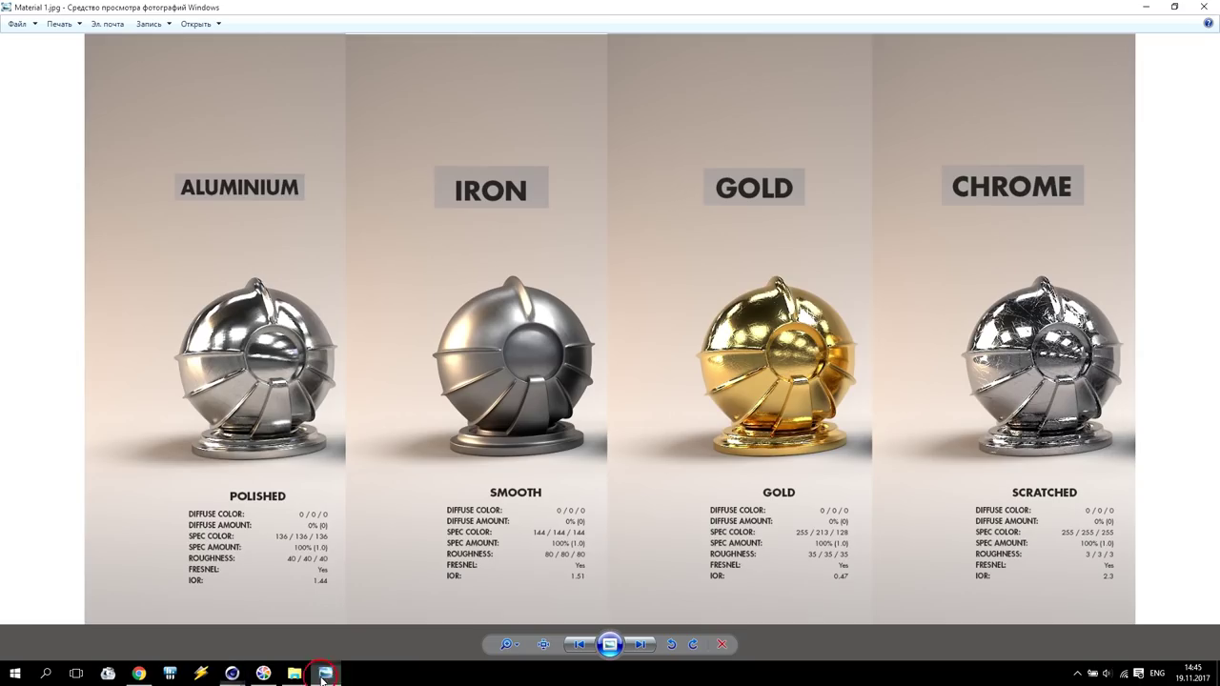
click(1174, 7)
drag(872, 78, 868, 239)
drag(604, 378, 26, 375)
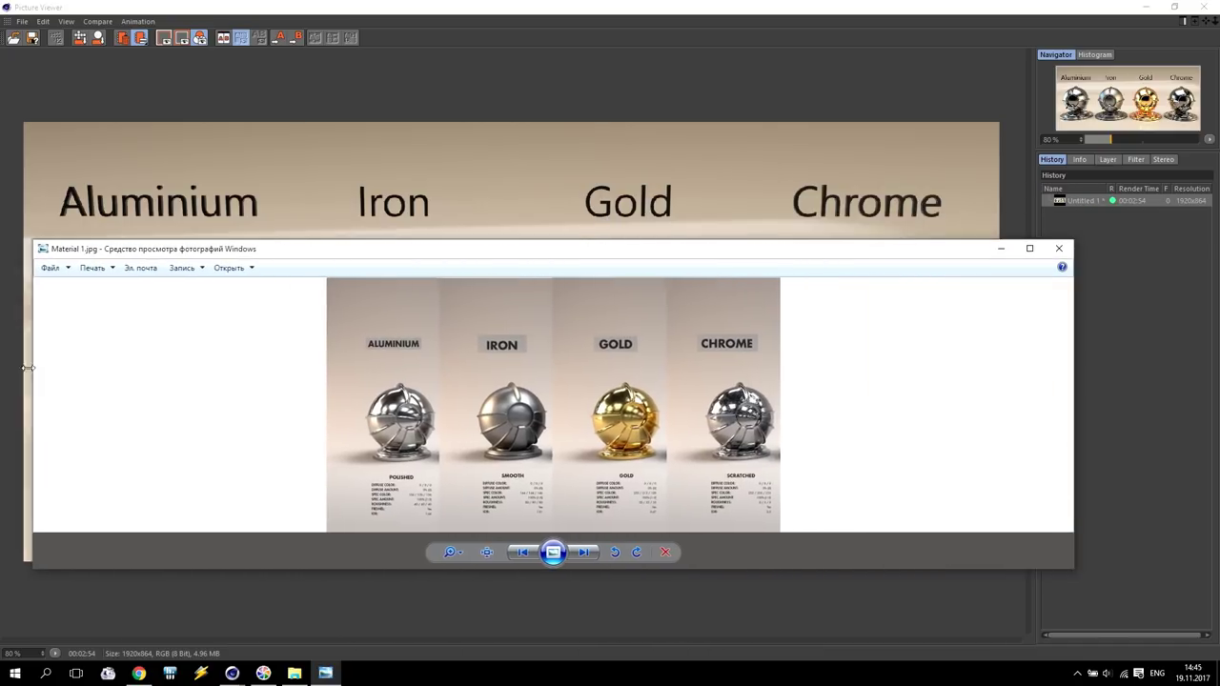
scroll(513, 417, up, 2)
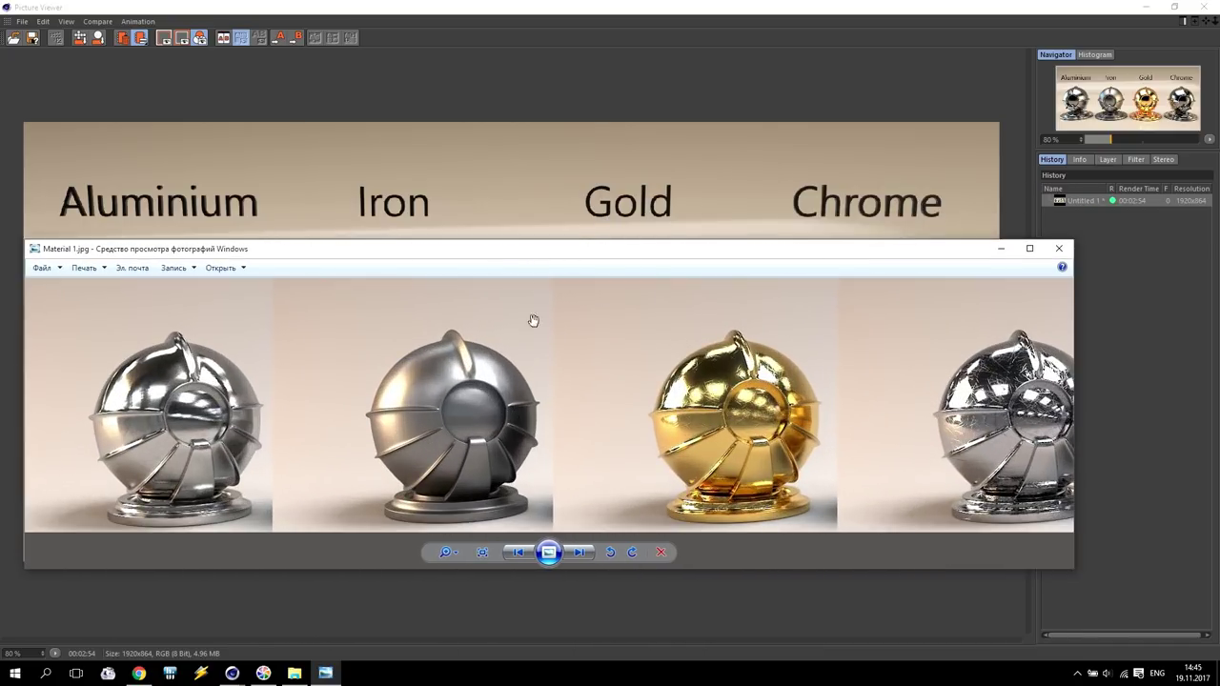
drag(537, 248, 545, 18)
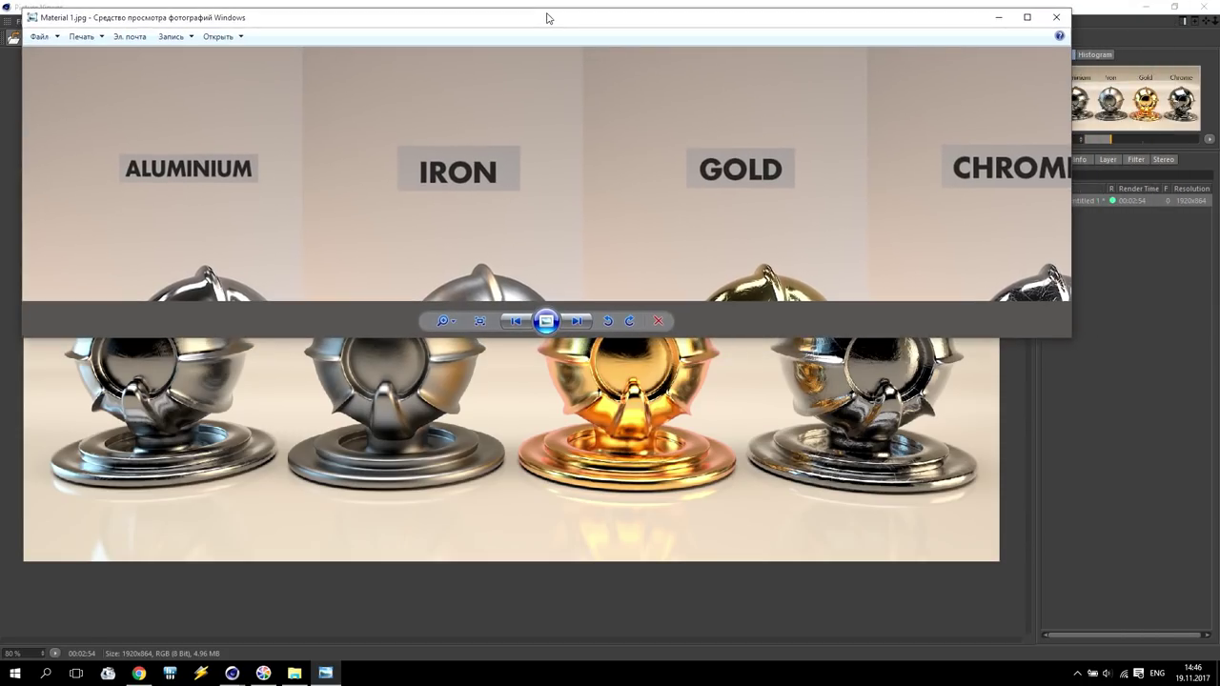
drag(566, 253, 502, 86)
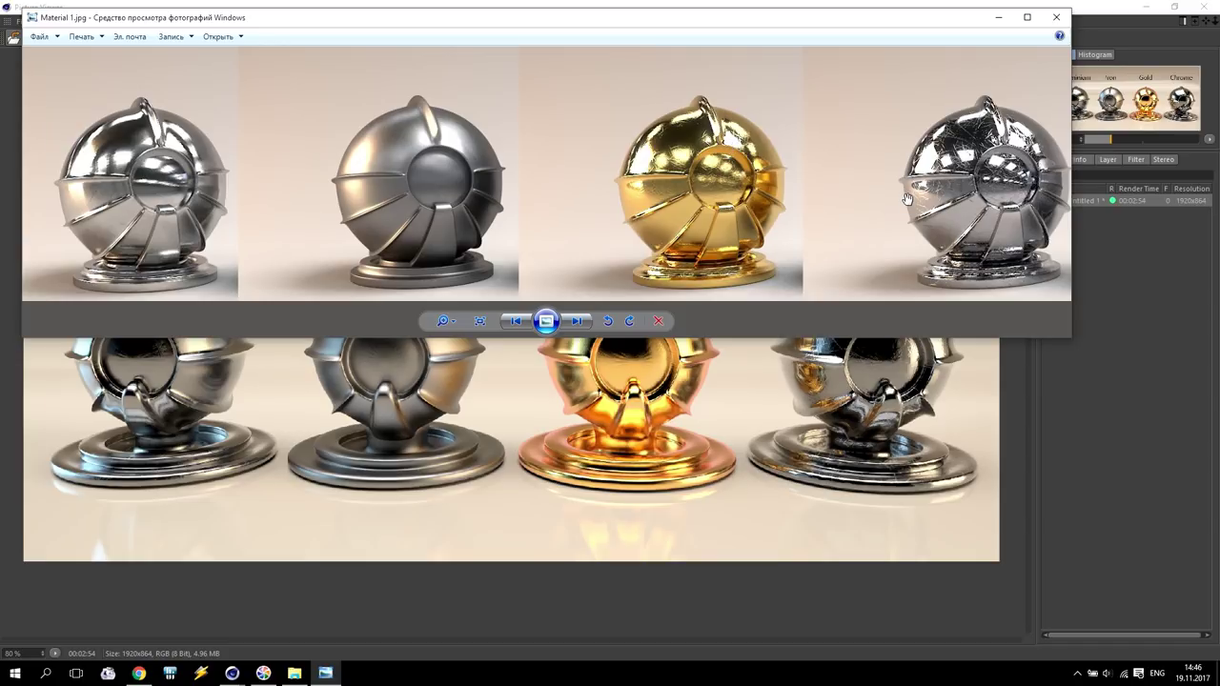
drag(379, 16, 359, 11)
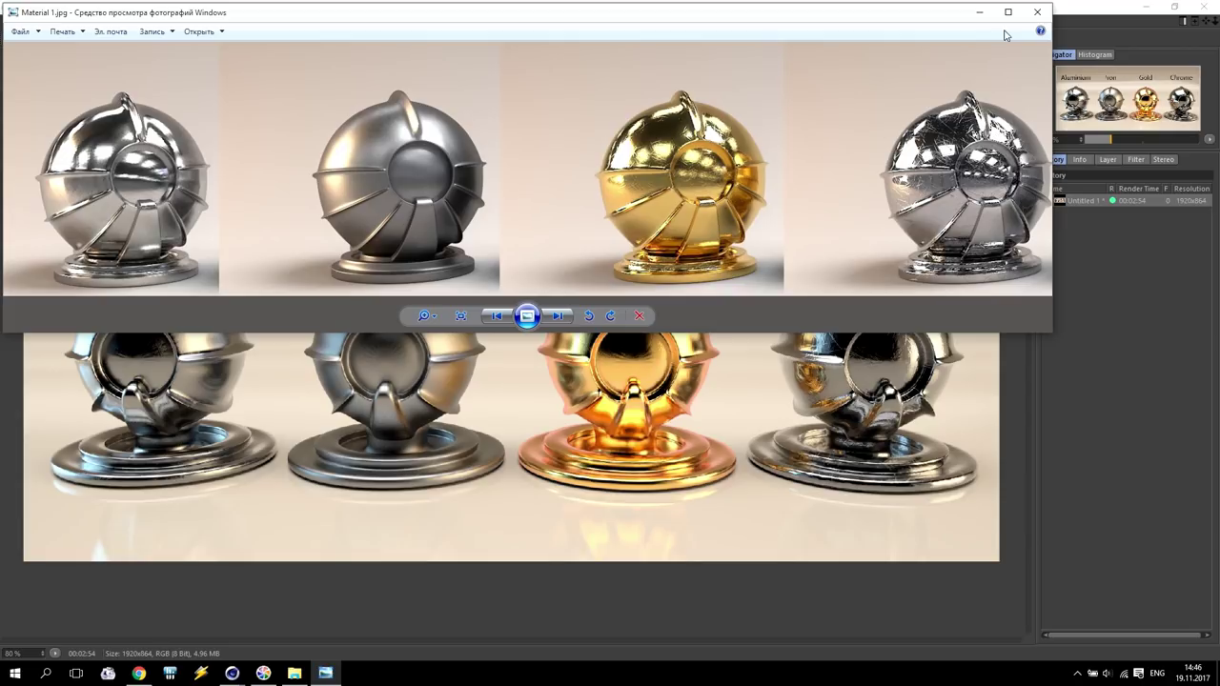
click(1039, 12)
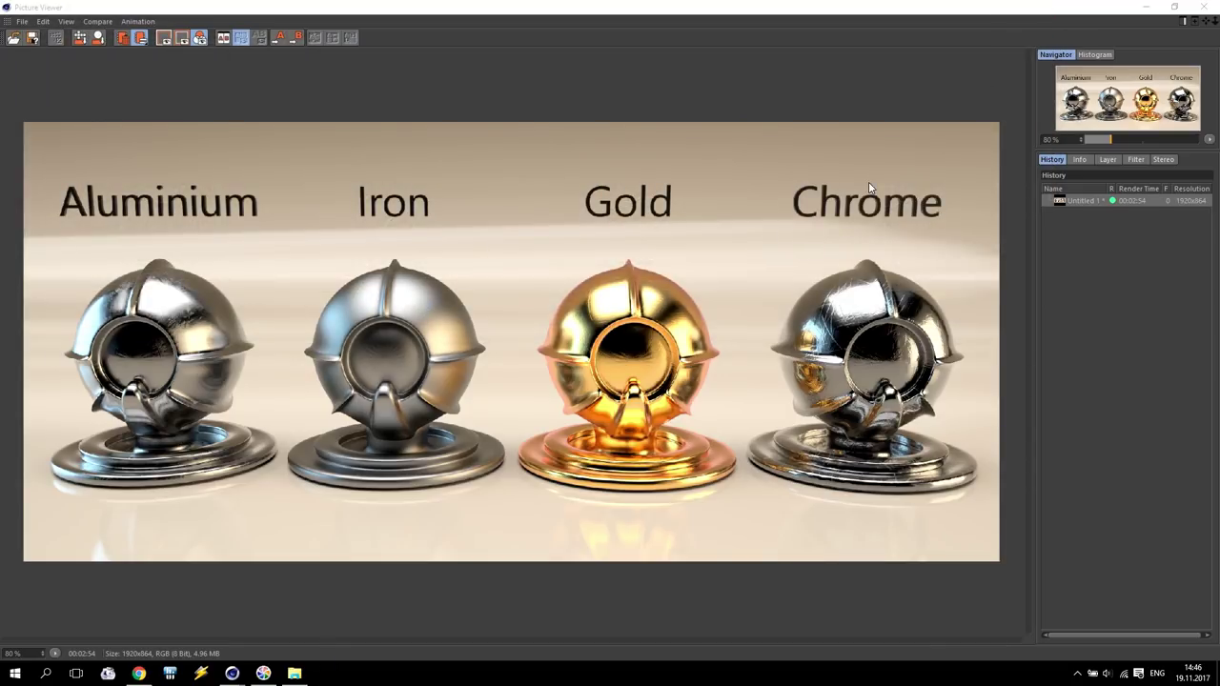